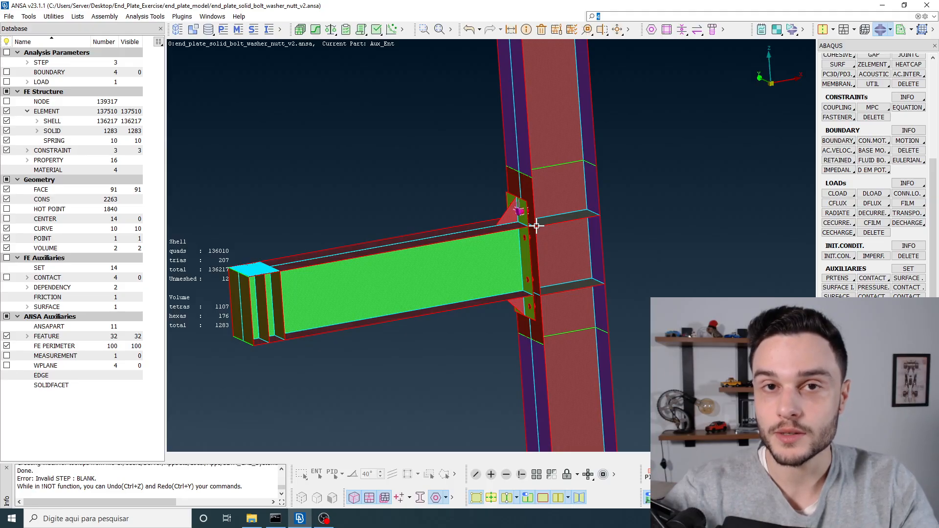
# Display the mesh nodes and examine their placement on the tetra elements of the bolt head
pyautogui.scroll(10, 518, 211)
pyautogui.scroll(3, 497, 194)
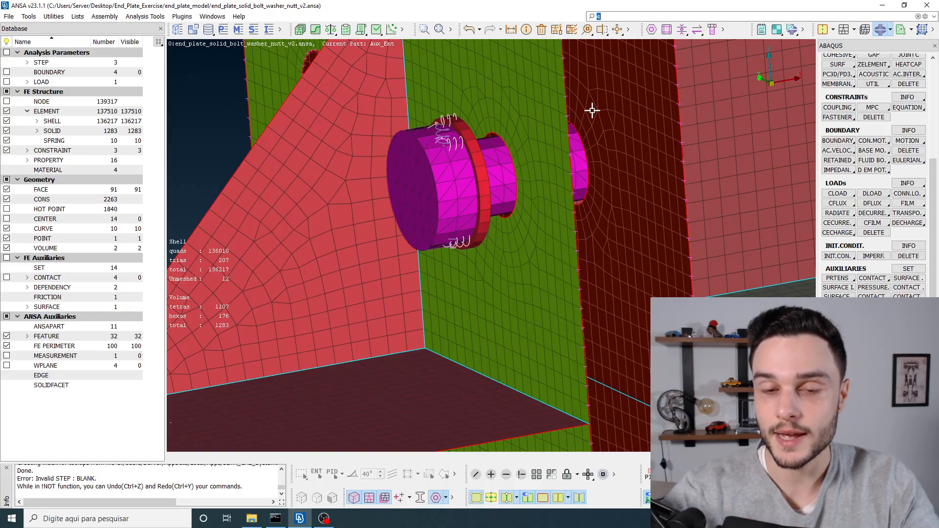
pyautogui.click(7, 101)
pyautogui.scroll(4, 435, 164)
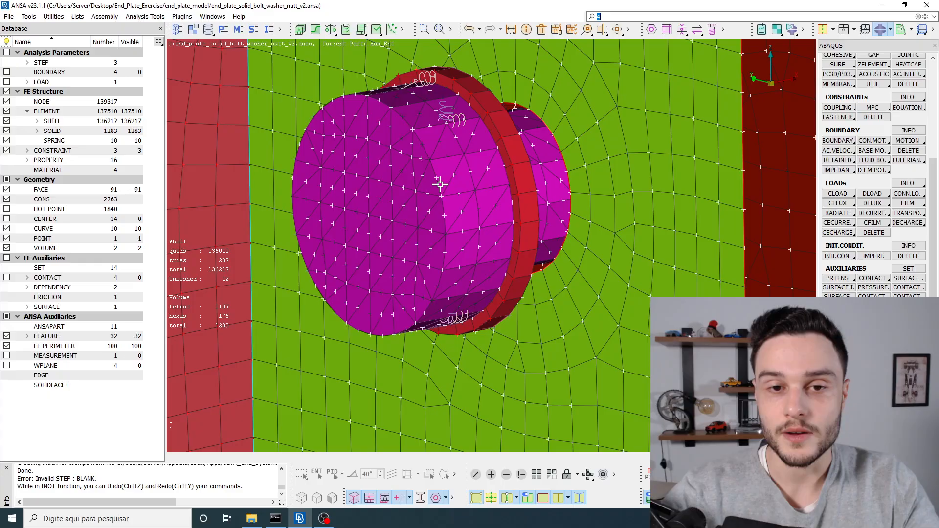
pyautogui.scroll(5, 419, 147)
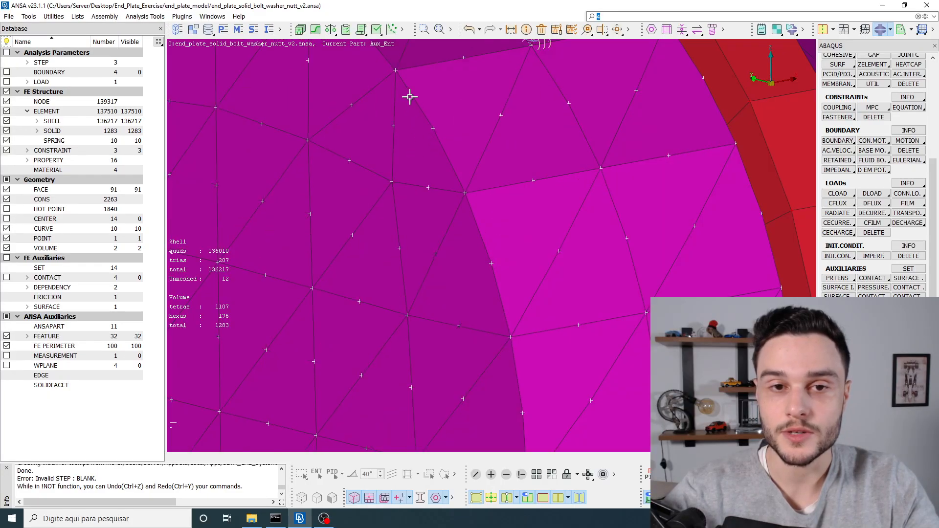
pyautogui.keyDown('ctrl'); pyautogui.moveTo(456, 187); pyautogui.dragTo(411, 111); pyautogui.keyUp('ctrl')
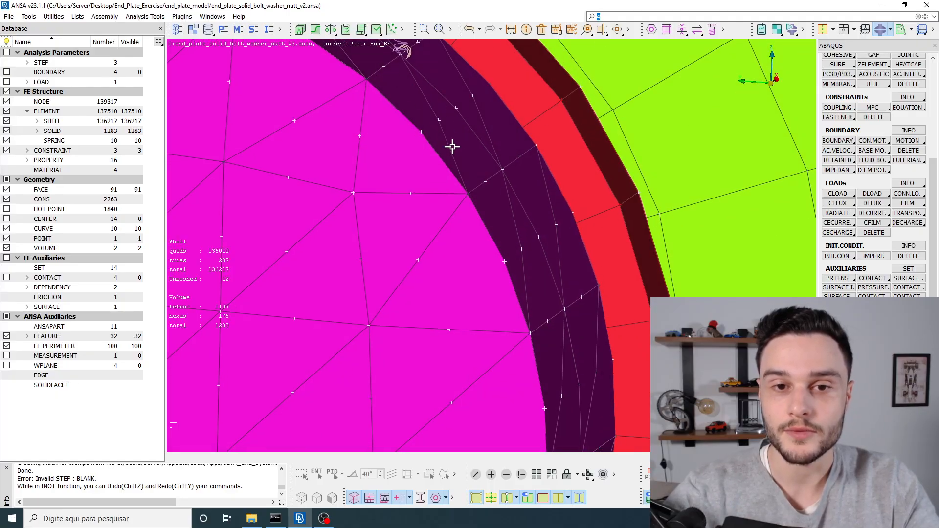
pyautogui.scroll(-6, 442, 180)
pyautogui.moveTo(442, 180)
pyautogui.keyDown('ctrl'); pyautogui.mouseDown()
pyautogui.moveTo(399, 178)
pyautogui.moveTo(430, 183)
pyautogui.mouseUp(); pyautogui.keyUp('ctrl')
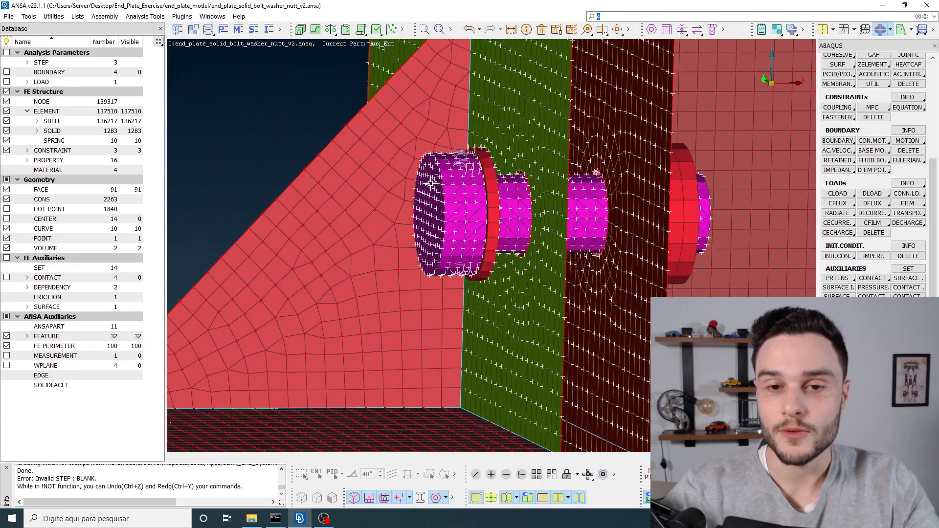
# Examine the nodes on the hexa elements of the nut and hide the node display
pyautogui.keyDown('ctrl'); pyautogui.moveTo(495, 217); pyautogui.dragTo(406, 254, button='middle'); pyautogui.keyUp('ctrl')
pyautogui.keyDown('ctrl'); pyautogui.moveTo(406, 254); pyautogui.dragTo(537, 241); pyautogui.keyUp('ctrl')
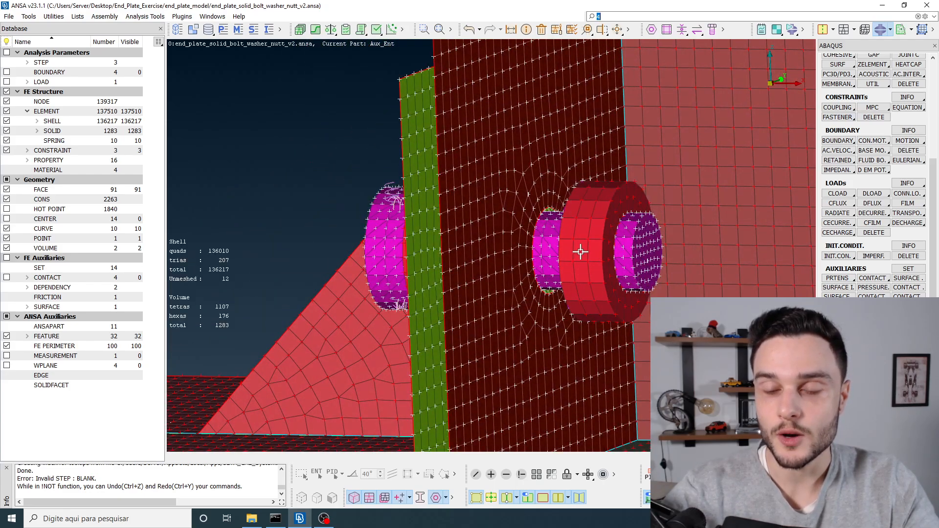
pyautogui.scroll(5, 567, 170)
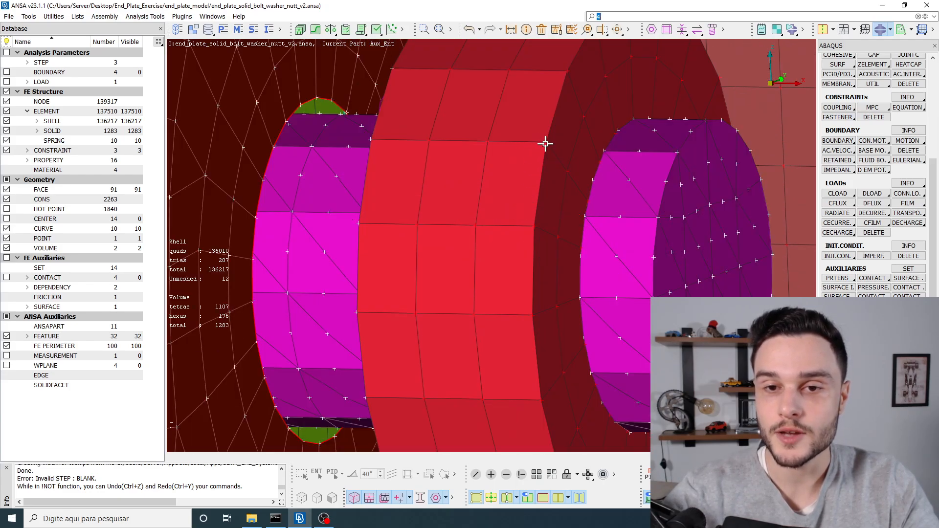
pyautogui.scroll(2, 541, 132)
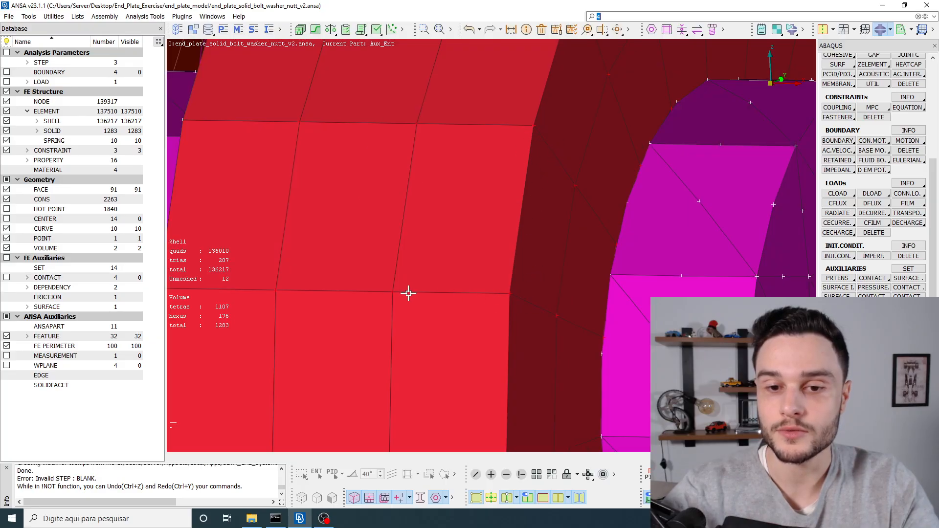
pyautogui.keyDown('ctrl'); pyautogui.moveTo(438, 196); pyautogui.dragTo(499, 155); pyautogui.keyUp('ctrl')
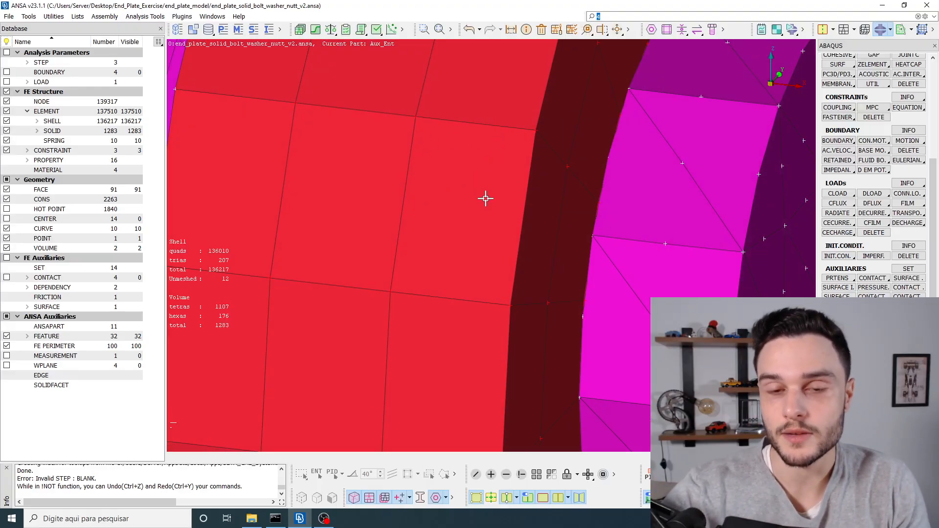
pyautogui.scroll(-6, 506, 228)
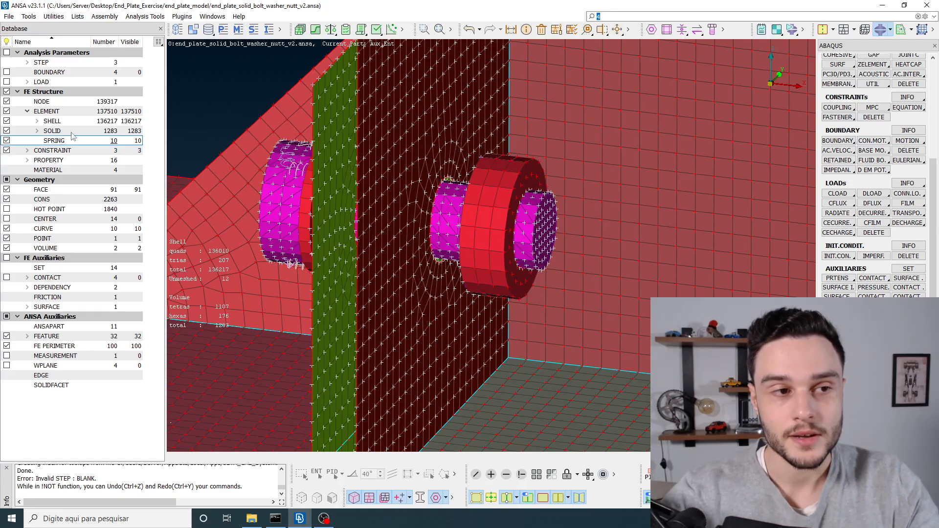
pyautogui.click(7, 102)
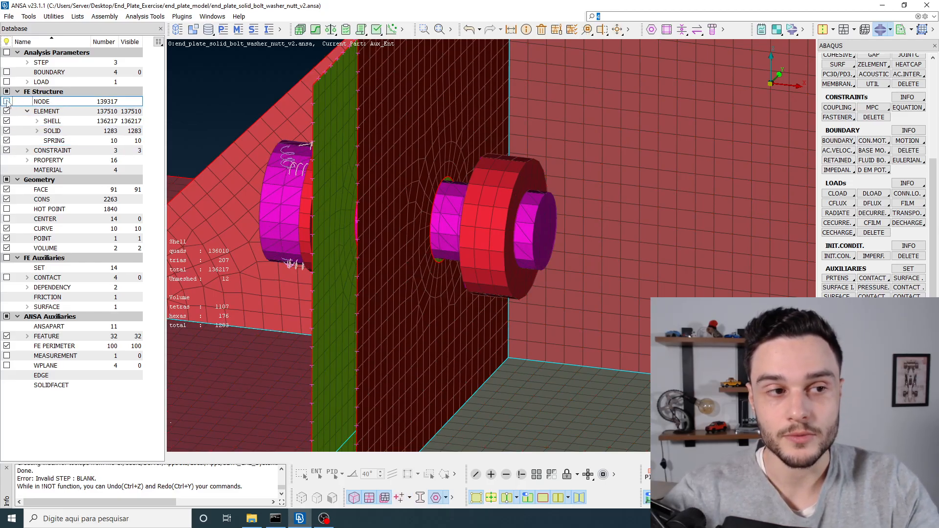
pyautogui.scroll(-4, 515, 252)
pyautogui.keyDown('ctrl'); pyautogui.moveTo(515, 254); pyautogui.dragTo(518, 259); pyautogui.keyUp('ctrl')
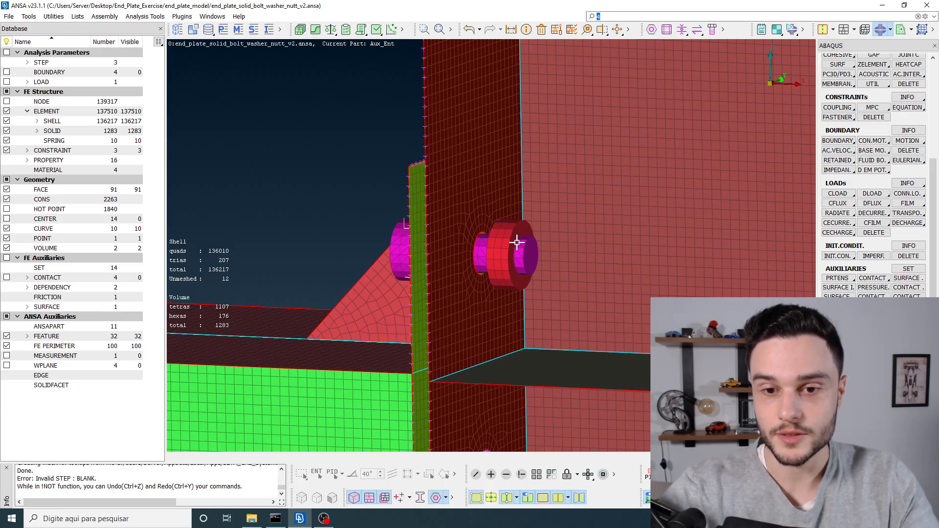
pyautogui.scroll(2, 489, 244)
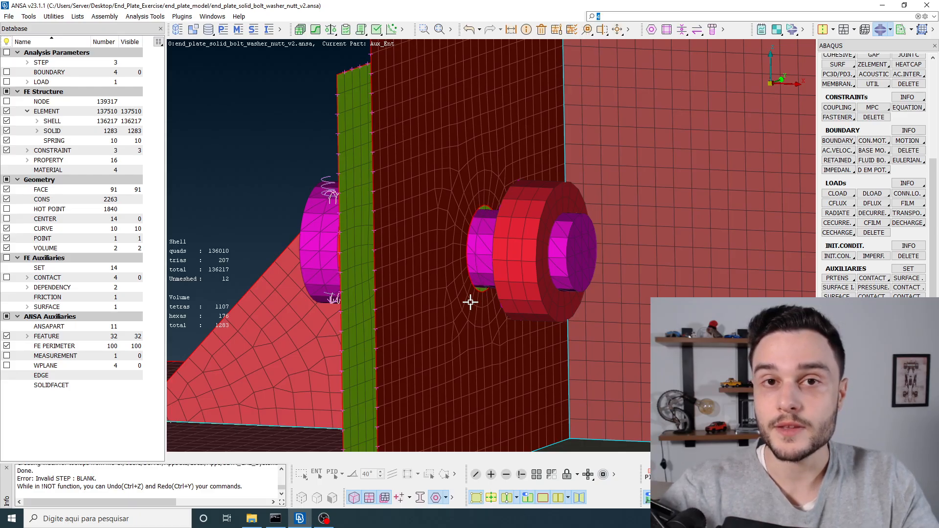
pyautogui.scroll(-6, 486, 216)
# Search the installed applications for Abaqus, then return to the end-plate model
pyautogui.click(11, 519)
pyautogui.write('aba')
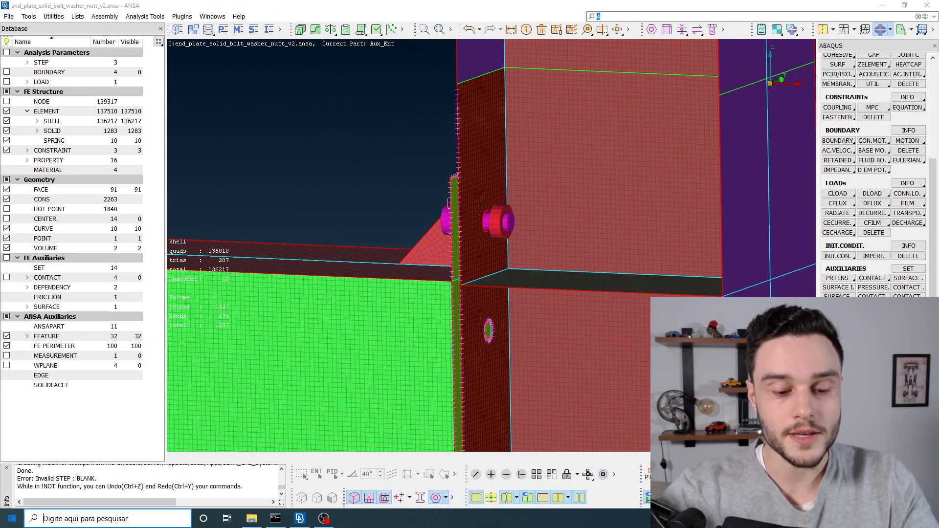
pyautogui.write('q')
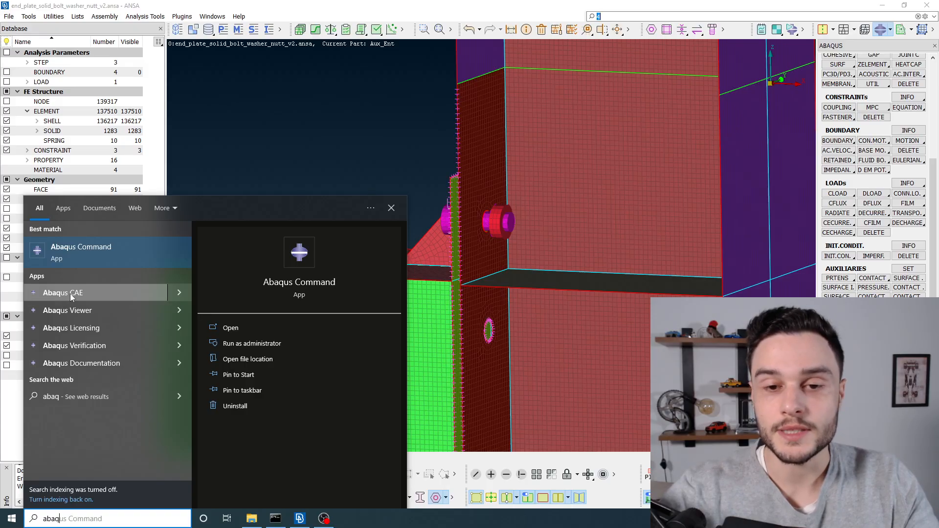
pyautogui.click(312, 116)
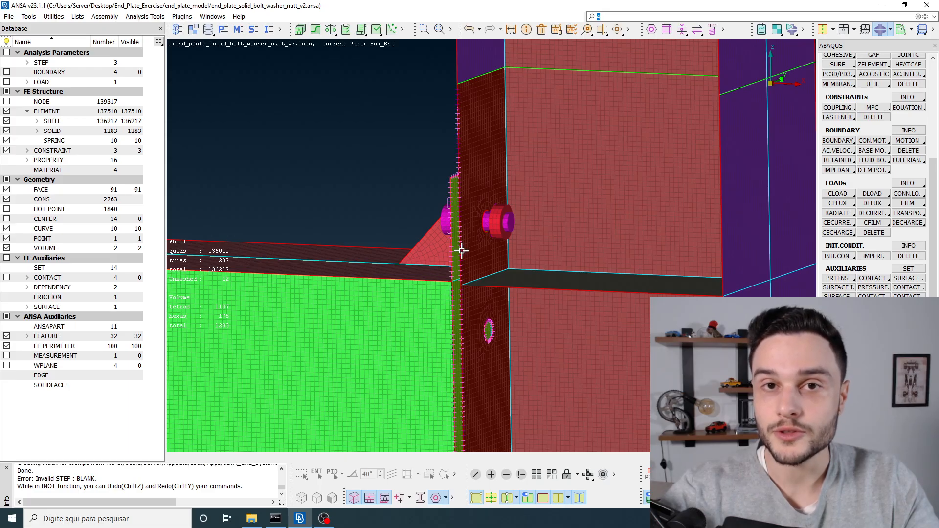
# Set the solver deck to ABAQUS
pyautogui.scroll(3, 506, 231)
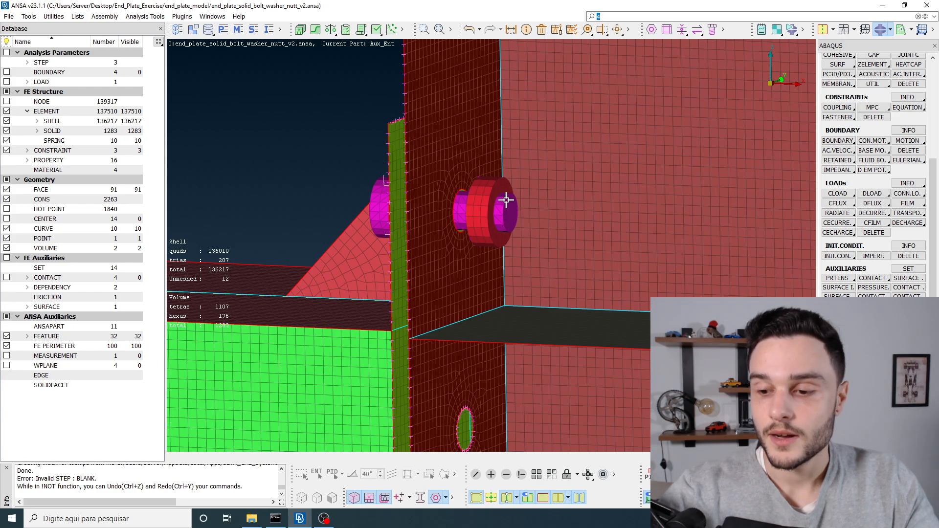
pyautogui.scroll(-3, 503, 203)
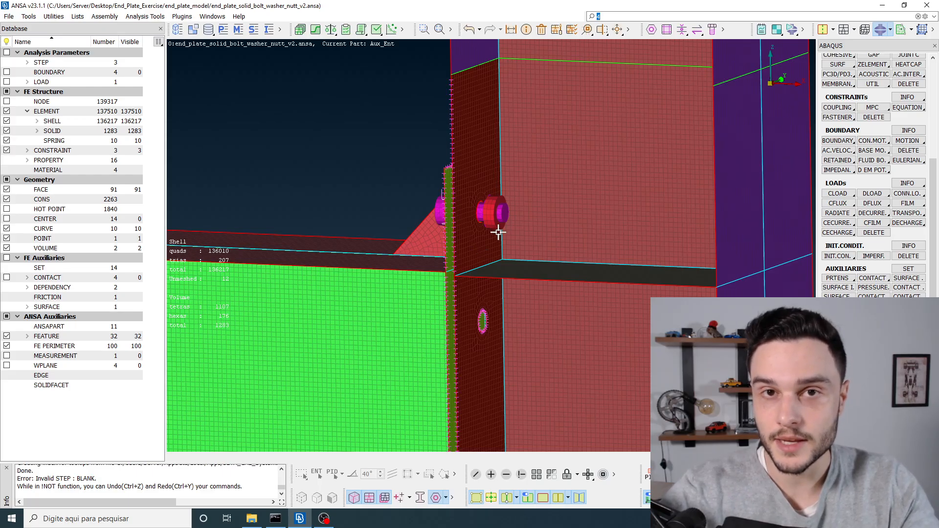
pyautogui.click(889, 31)
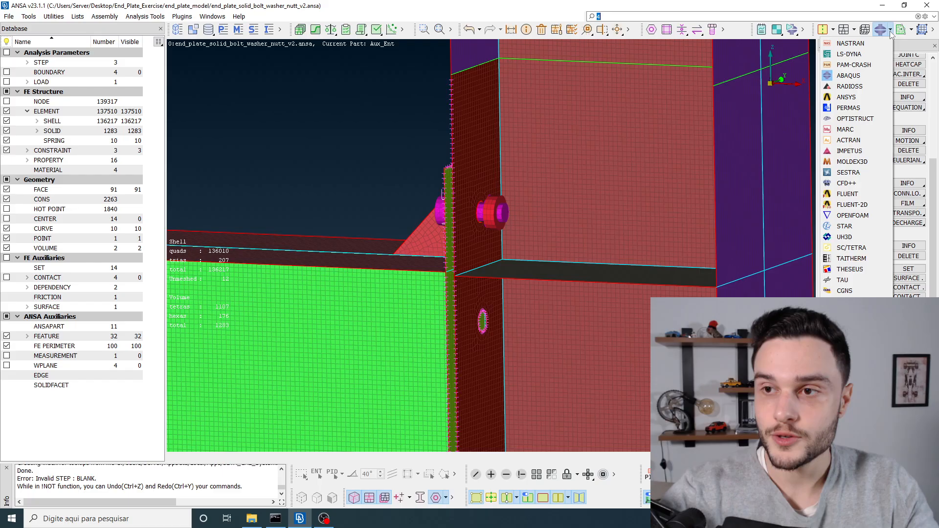
pyautogui.click(862, 75)
# Hide the curves and points of the geometry
pyautogui.click(50, 63)
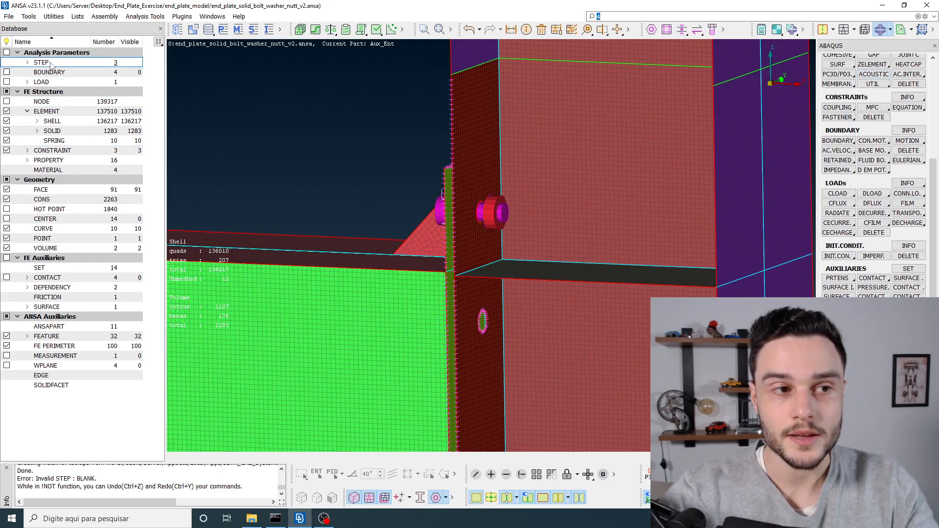
pyautogui.click(73, 340)
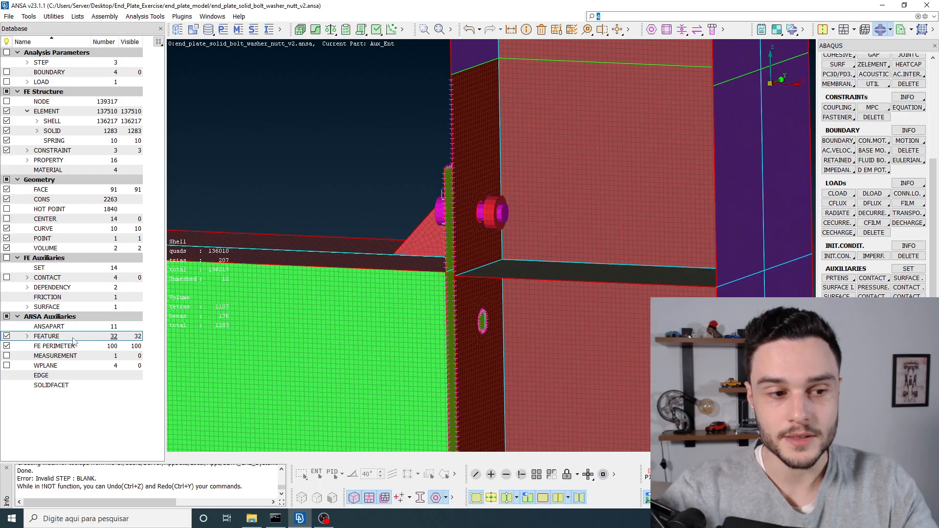
pyautogui.click(7, 238)
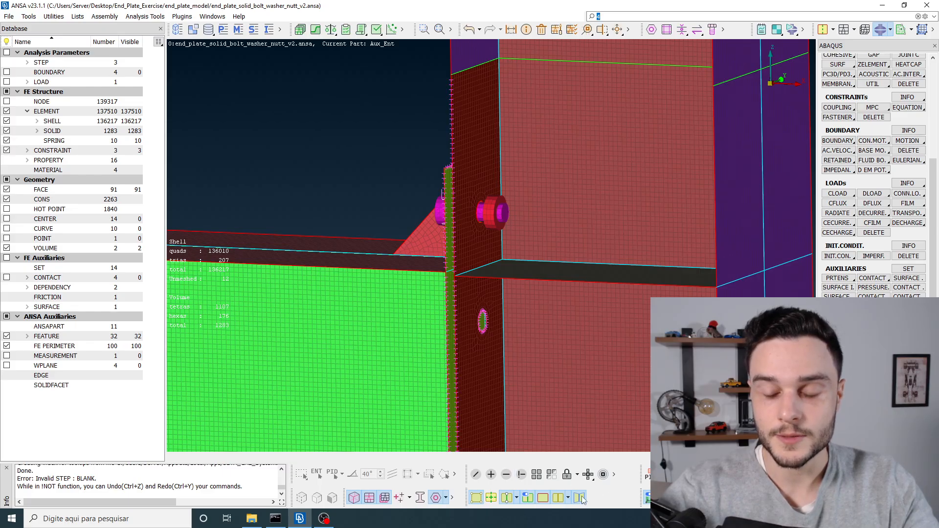
# Colour the model by PID and clear the function search text
pyautogui.click(518, 498)
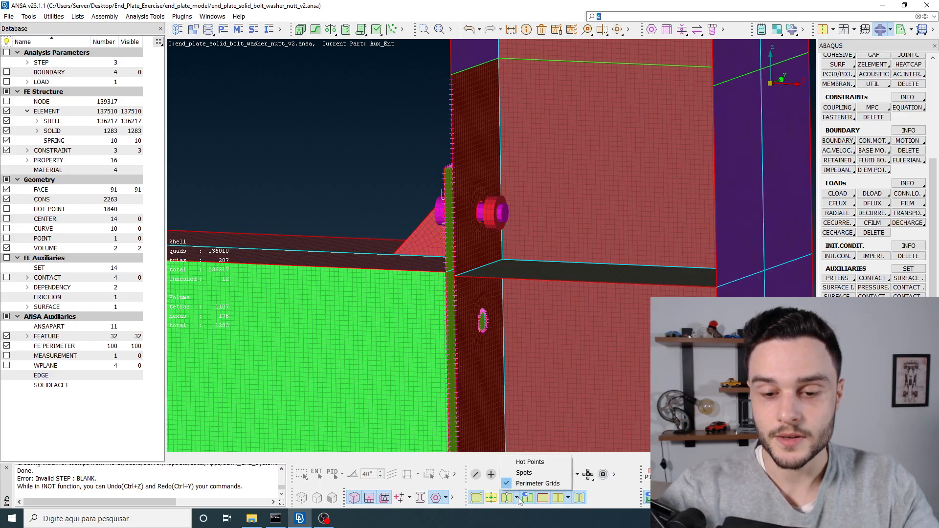
pyautogui.click(529, 462)
pyautogui.click(652, 475)
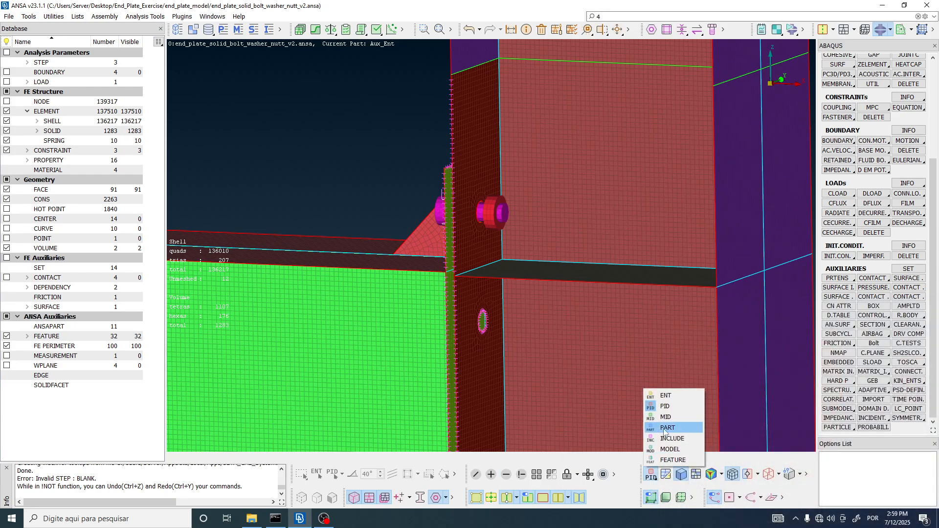
pyautogui.click(665, 406)
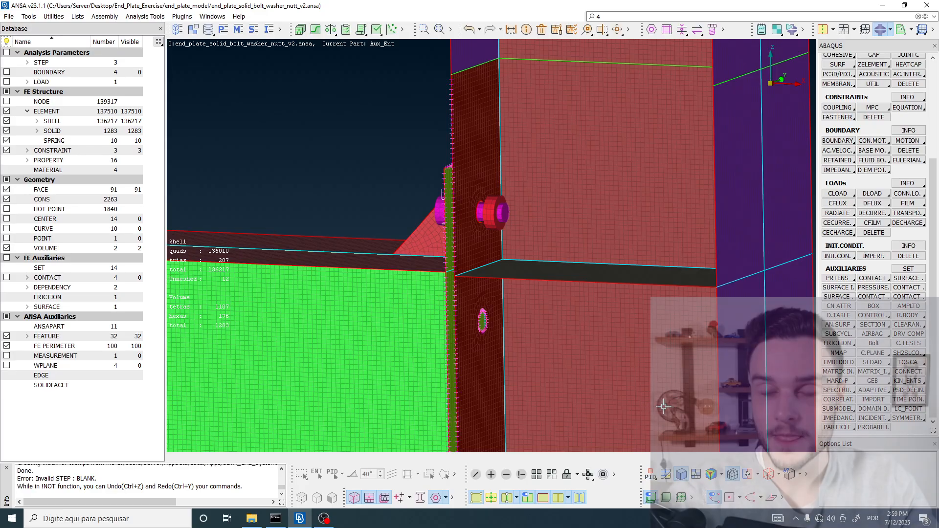
pyautogui.click(917, 16)
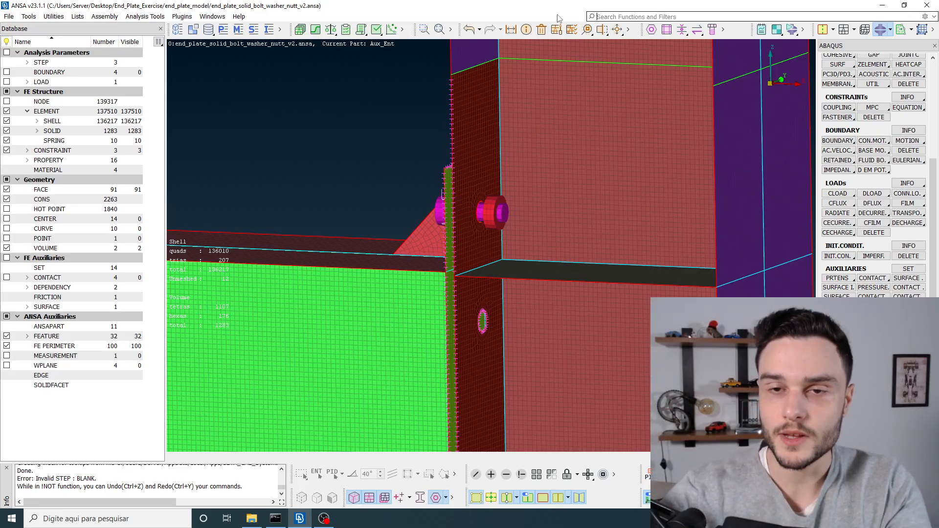
# Examine the solid meshes of the bolt and nut in the end-plate connection from both sides
pyautogui.scroll(5, 506, 211)
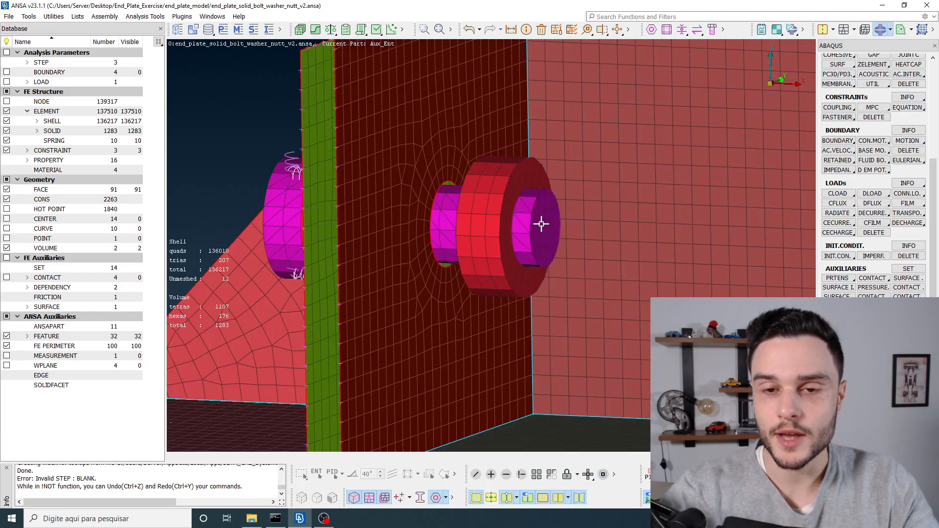
pyautogui.scroll(-3, 476, 208)
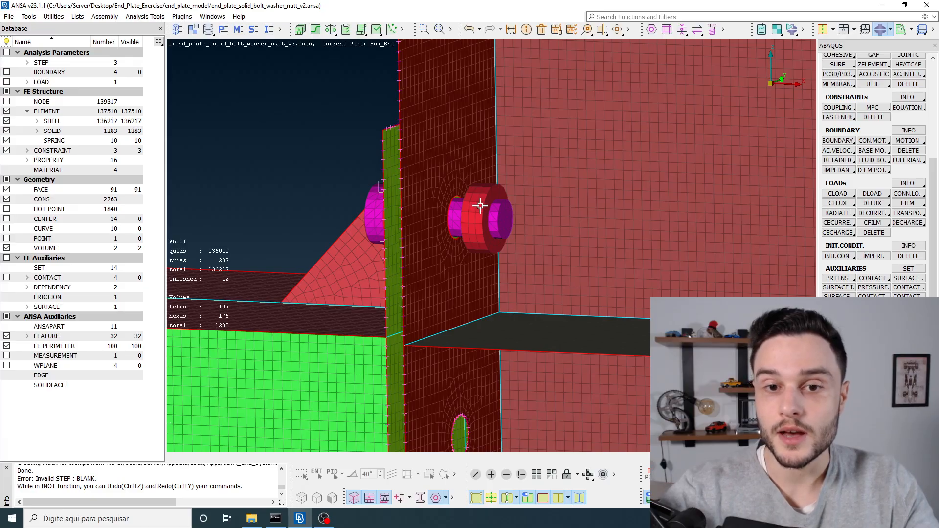
pyautogui.scroll(2, 481, 208)
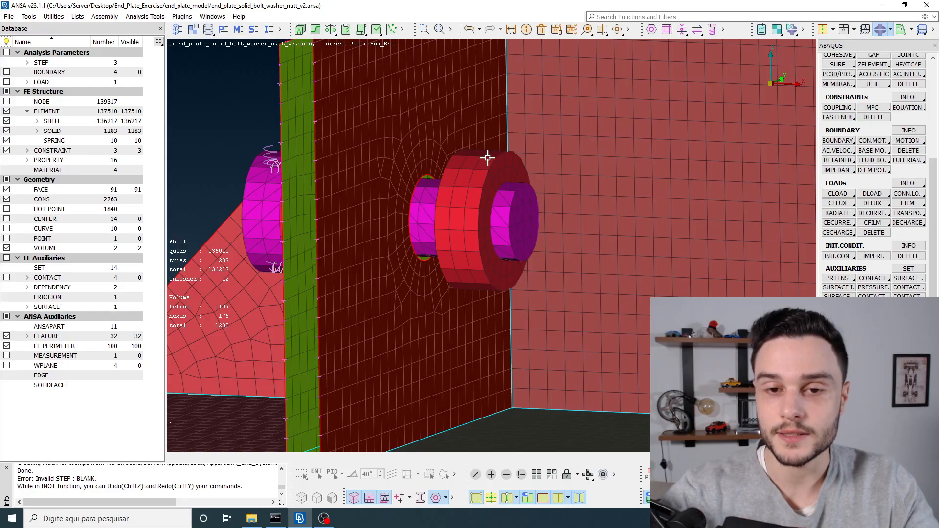
pyautogui.scroll(-2, 494, 205)
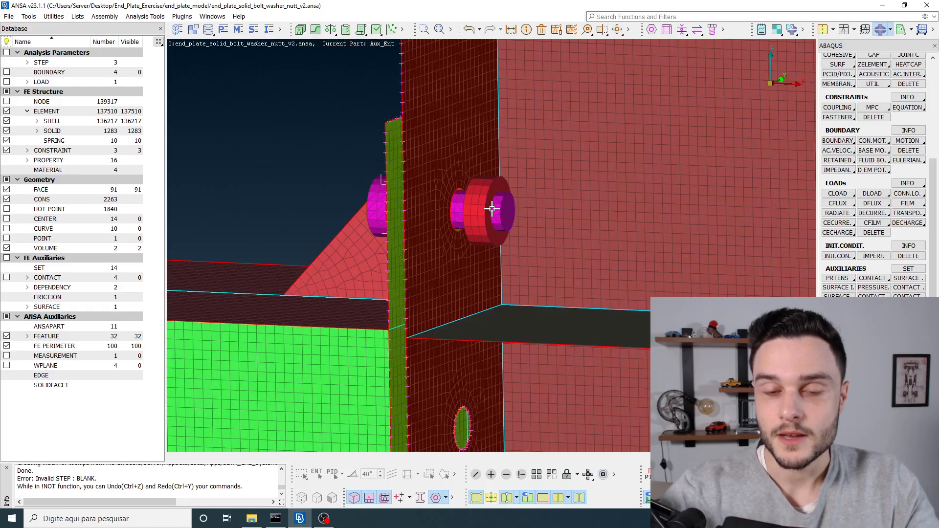
pyautogui.scroll(2, 478, 209)
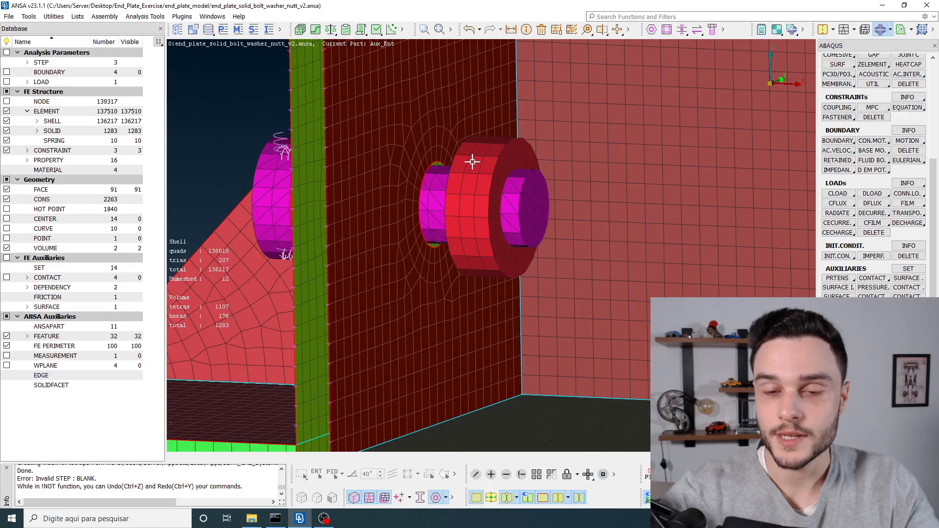
pyautogui.scroll(-3, 528, 227)
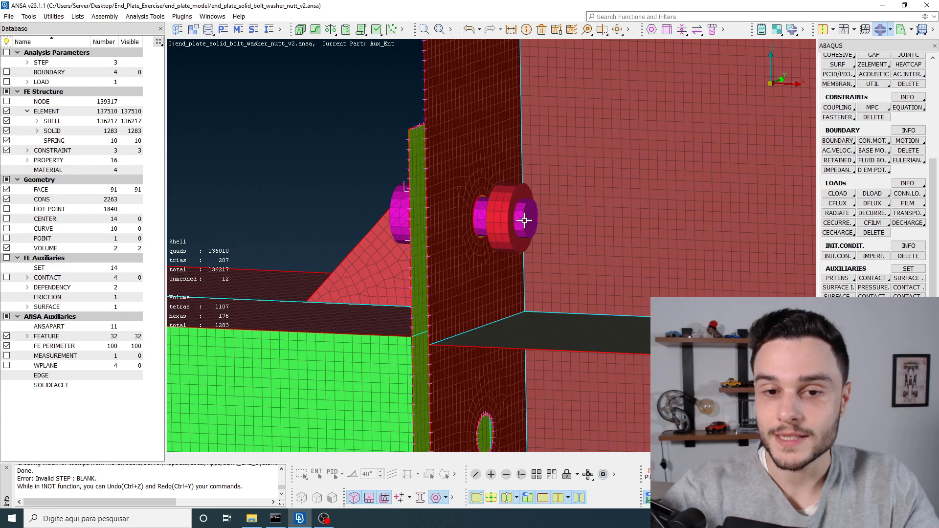
pyautogui.scroll(-6, 523, 220)
pyautogui.keyDown('ctrl'); pyautogui.moveTo(523, 220); pyautogui.dragTo(551, 241); pyautogui.keyUp('ctrl')
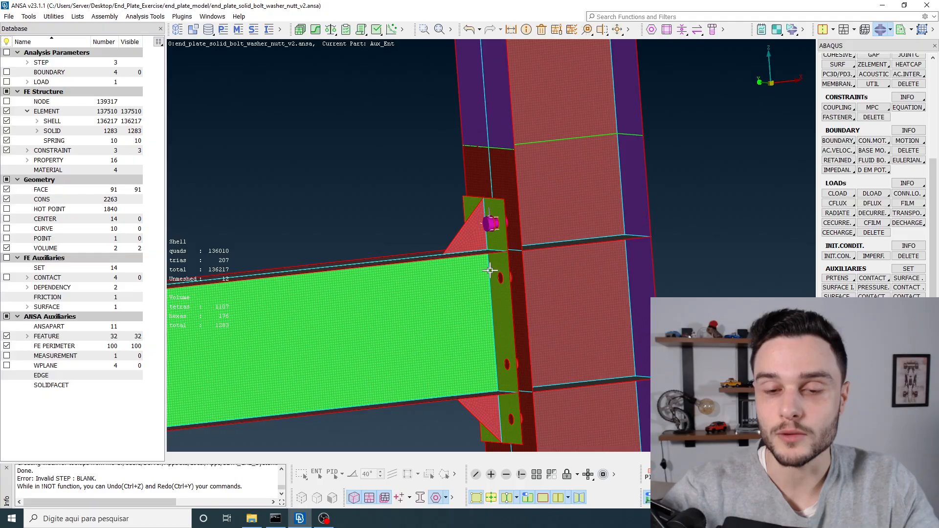
pyautogui.scroll(4, 486, 225)
pyautogui.keyDown('ctrl'); pyautogui.moveTo(486, 224); pyautogui.dragTo(405, 245); pyautogui.keyUp('ctrl')
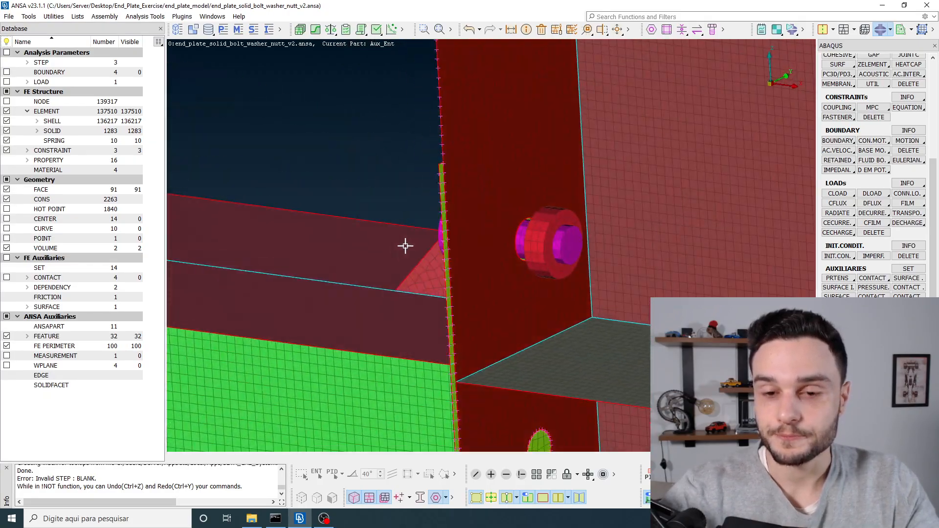
pyautogui.scroll(5, 480, 243)
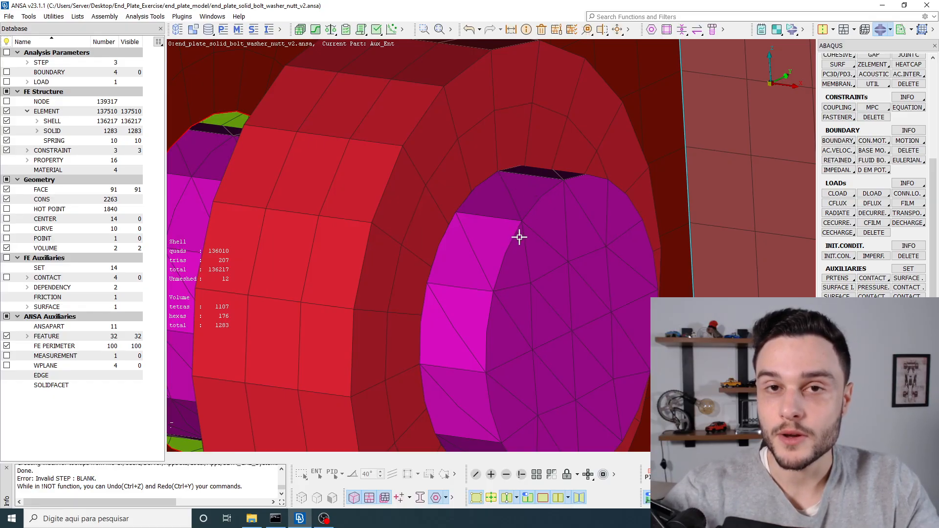
# Examine how the bolt, washer and nut pass through the end plate and column flange from both sides
pyautogui.scroll(-5, 538, 205)
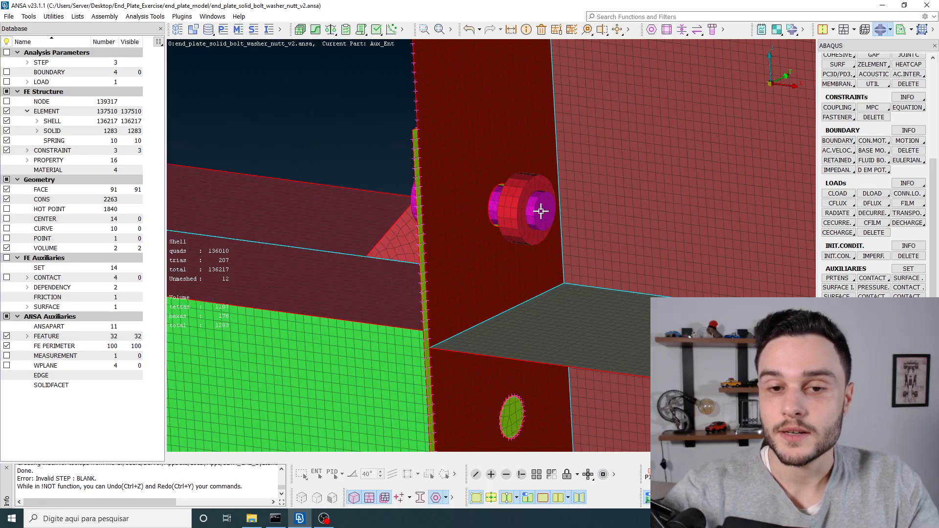
pyautogui.keyDown('ctrl'); pyautogui.moveTo(541, 221); pyautogui.dragTo(488, 230); pyautogui.keyUp('ctrl')
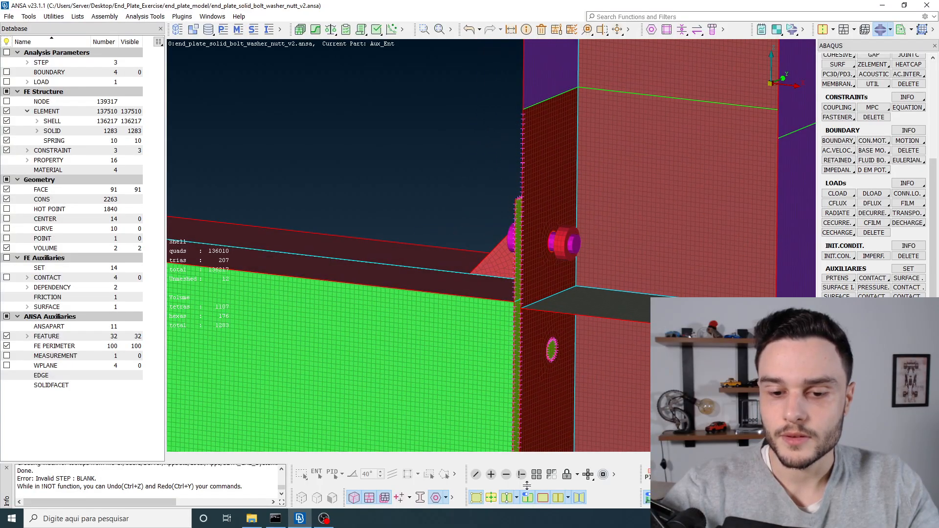
pyautogui.click(331, 474)
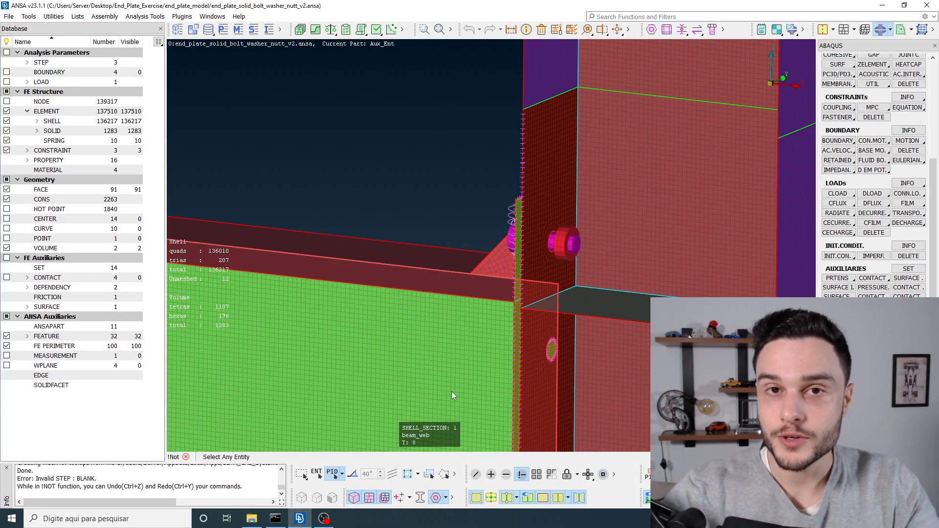
pyautogui.middleClick(453, 389)
pyautogui.scroll(4, 508, 278)
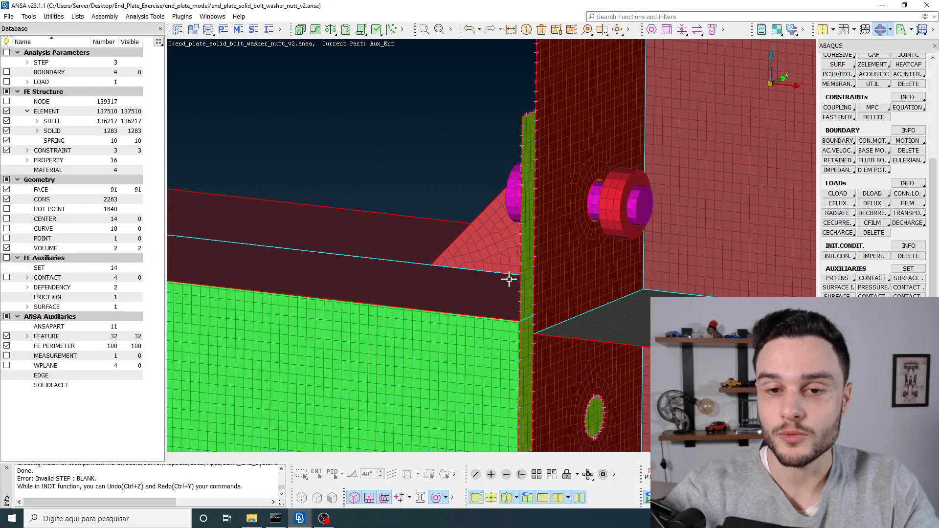
pyautogui.keyDown('ctrl'); pyautogui.moveTo(513, 200); pyautogui.dragTo(573, 155); pyautogui.keyUp('ctrl')
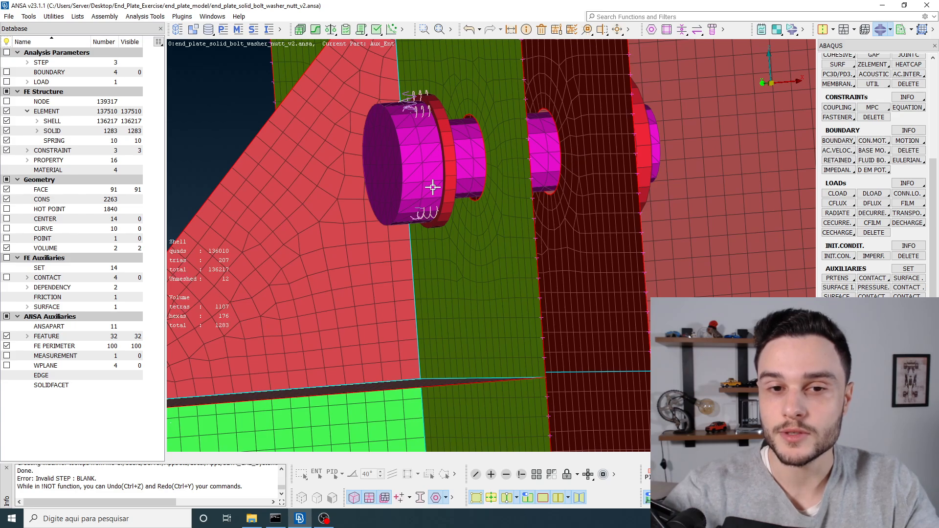
pyautogui.scroll(-3, 493, 301)
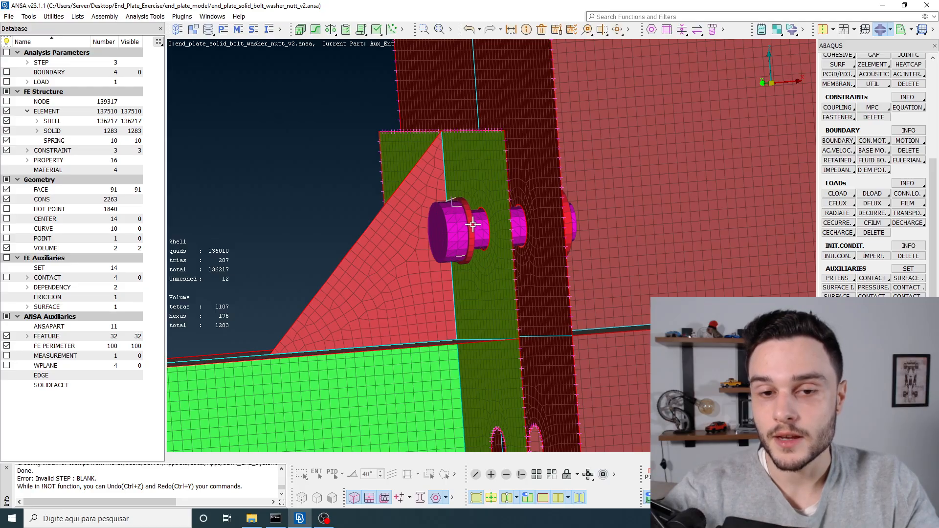
pyautogui.keyDown('ctrl'); pyautogui.moveTo(580, 216); pyautogui.dragTo(549, 250); pyautogui.keyUp('ctrl')
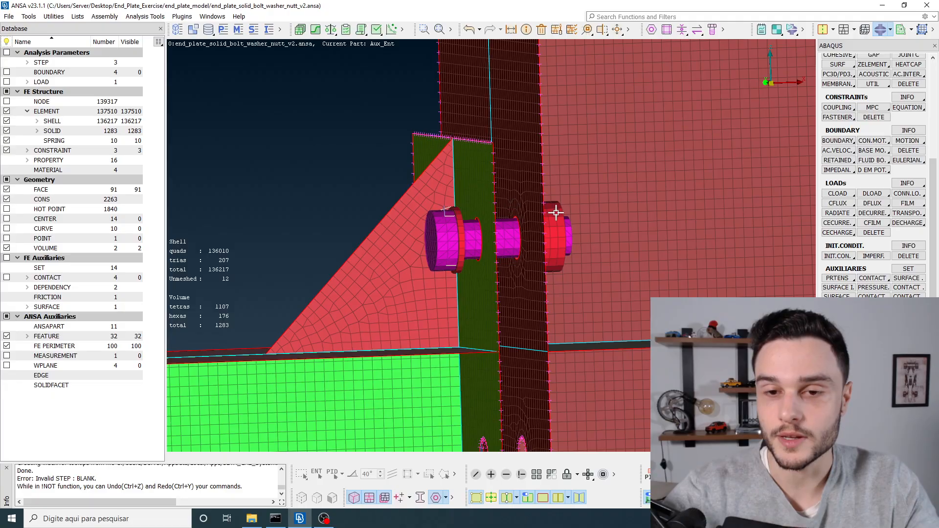
pyautogui.keyDown('ctrl'); pyautogui.moveTo(549, 239); pyautogui.dragTo(549, 243, button='middle'); pyautogui.keyUp('ctrl')
pyautogui.keyDown('ctrl'); pyautogui.moveTo(552, 250); pyautogui.dragTo(549, 257); pyautogui.keyUp('ctrl')
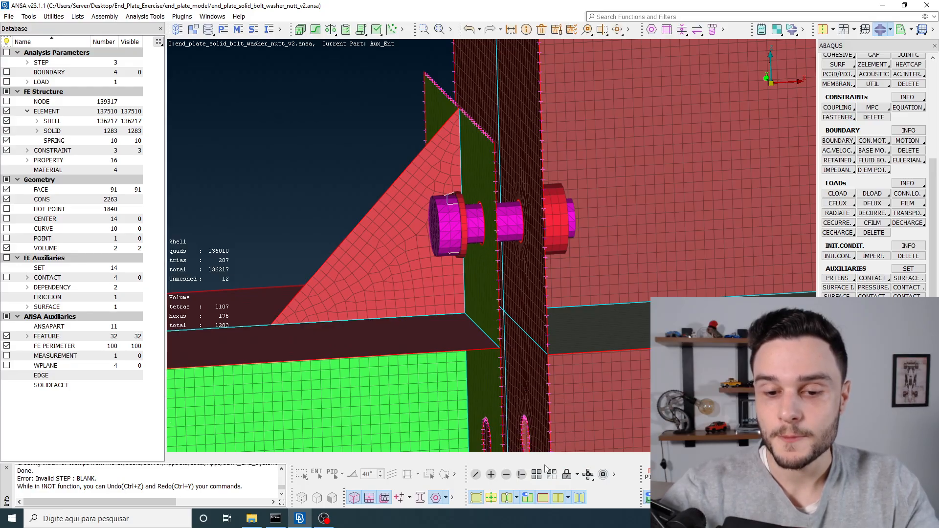
# Isolate the bolt's solid property so only it is displayed, and fit a front view of it
pyautogui.click(521, 474)
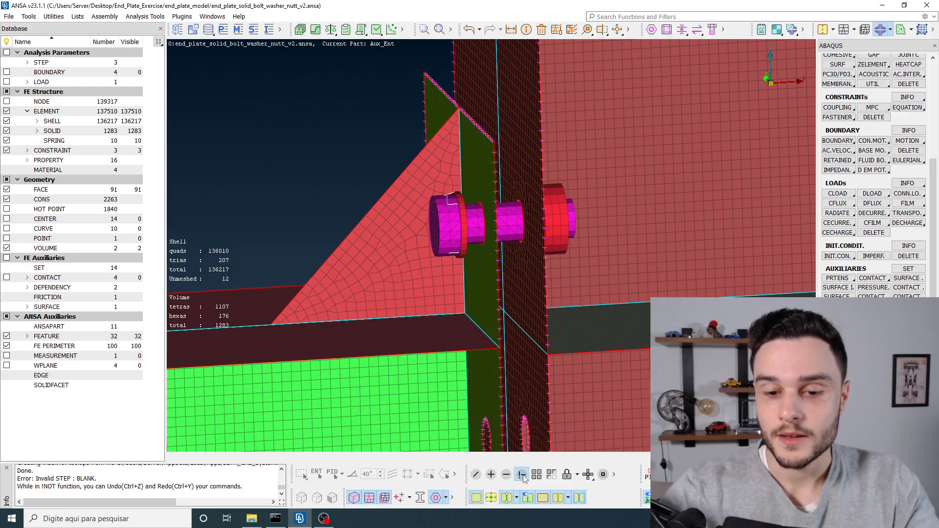
pyautogui.click(512, 215)
pyautogui.middleClick(511, 214)
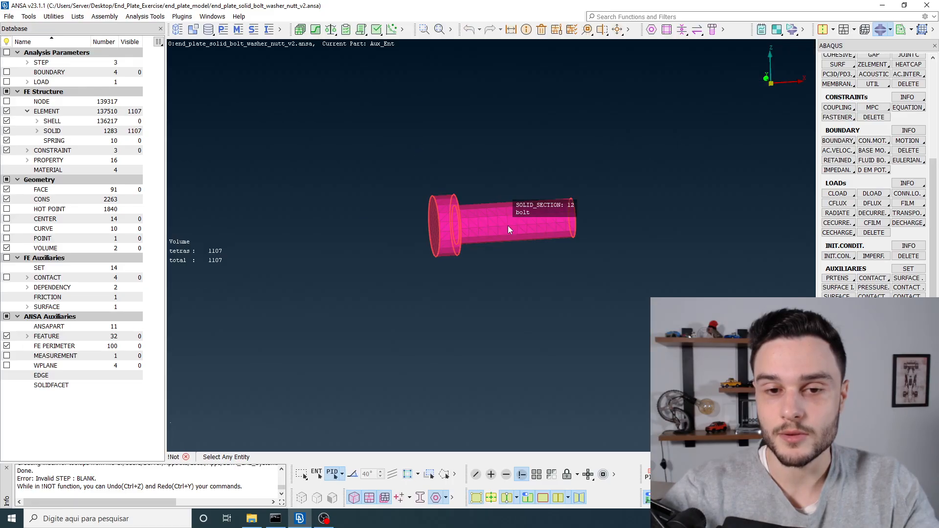
pyautogui.press('F1')
pyautogui.middleClick(468, 254)
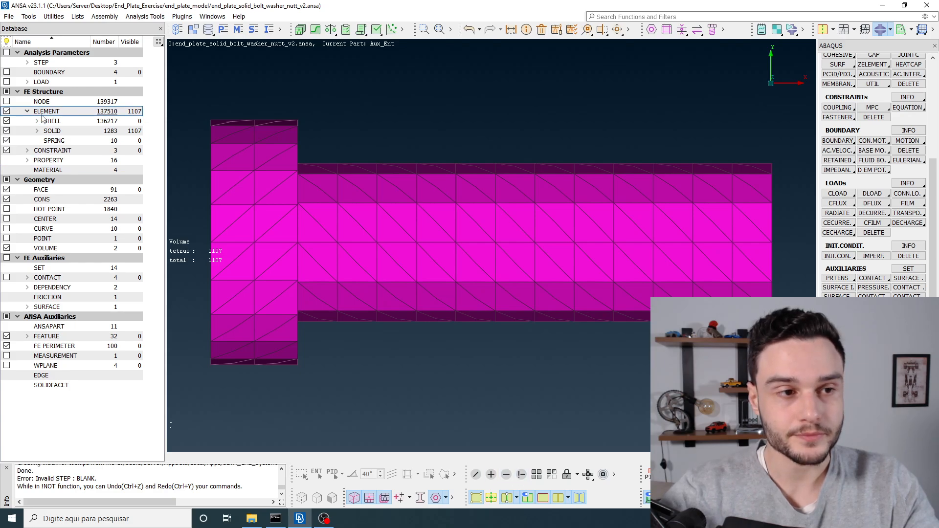
# Open the list of solid elements and select the tetra elements at the free end of the bolt shank
pyautogui.doubleClick(52, 130)
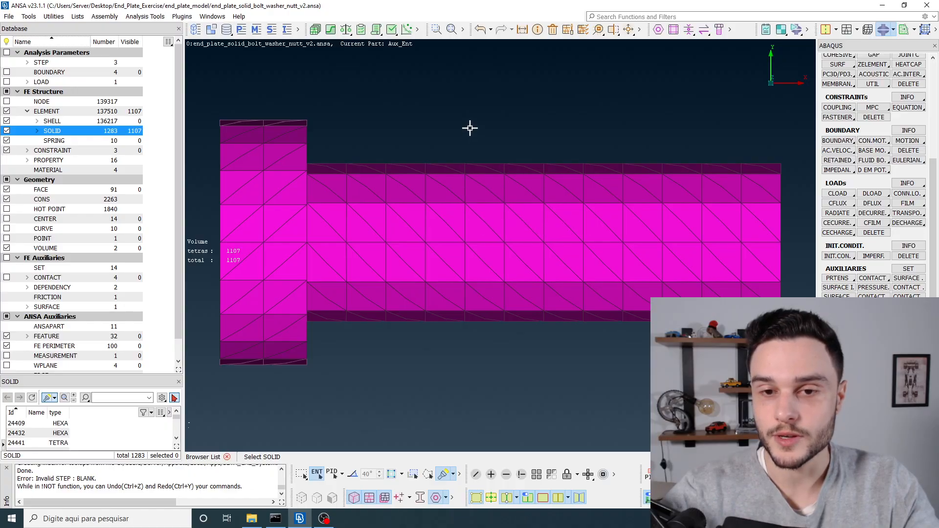
pyautogui.scroll(-3, 469, 128)
pyautogui.scroll(3, 497, 212)
pyautogui.scroll(-2, 537, 198)
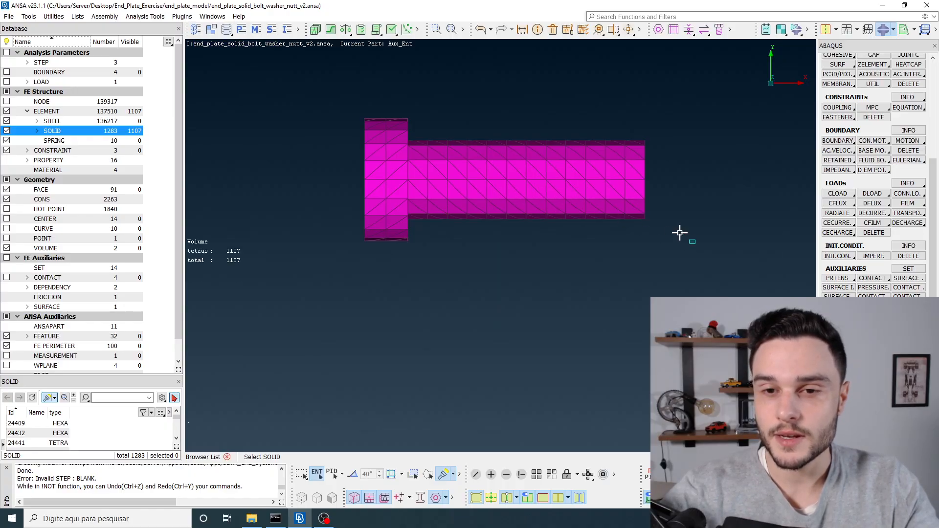
pyautogui.moveTo(695, 243); pyautogui.dragTo(555, 120)
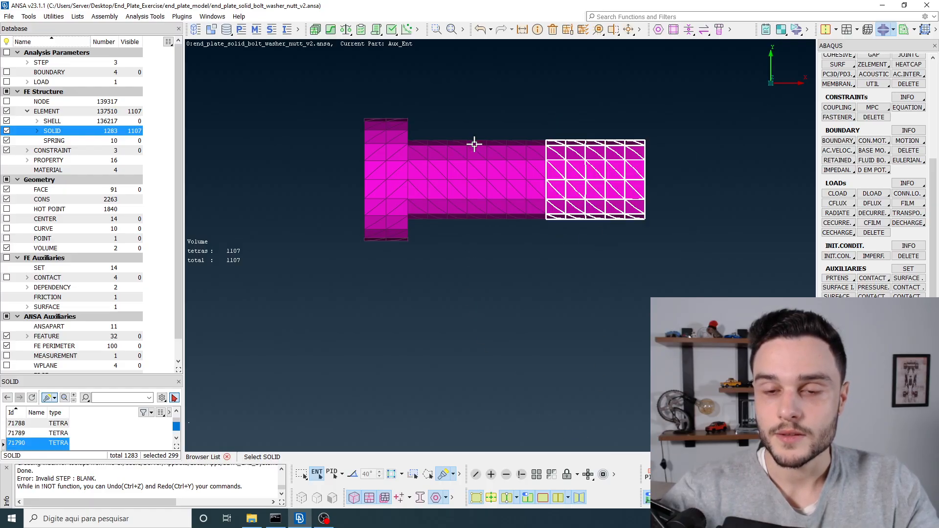
pyautogui.scroll(2, 474, 140)
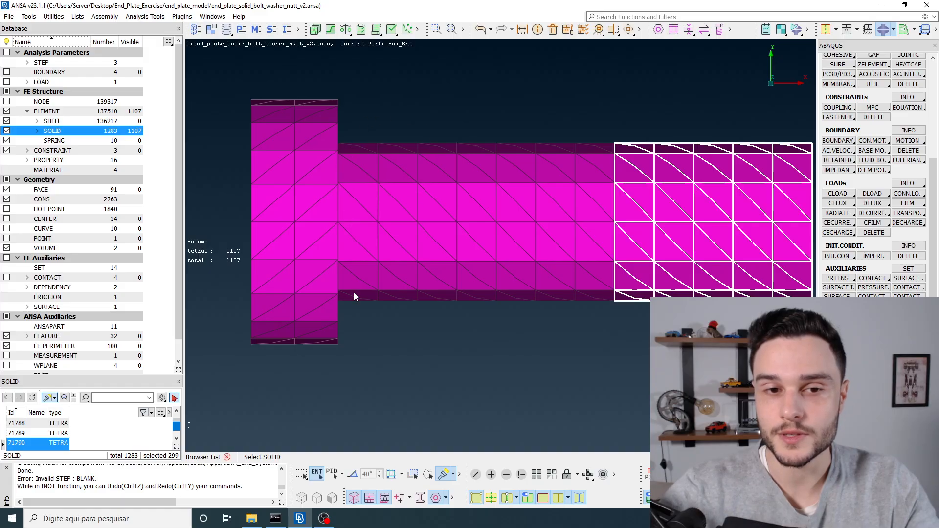
# Add the shank elements next to the bolt head to the selection and deselect those at the free end
pyautogui.moveTo(355, 107); pyautogui.dragTo(565, 328)
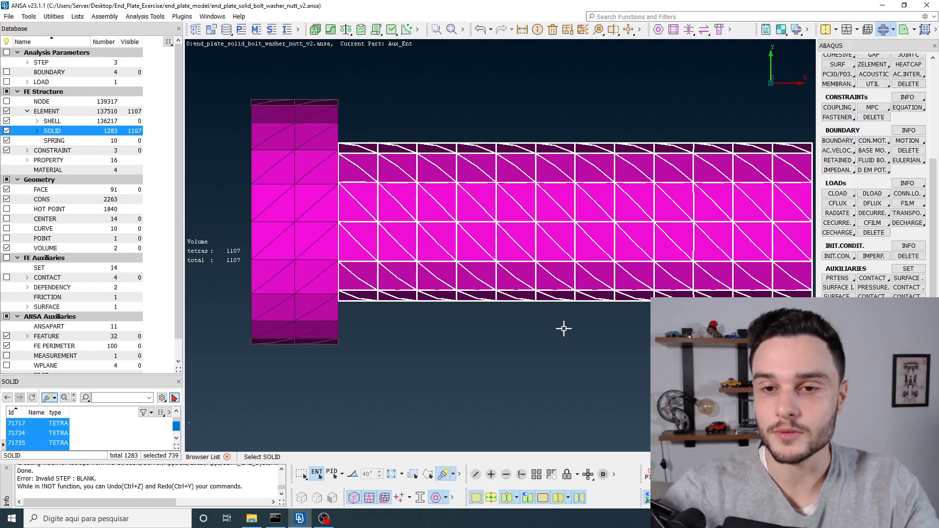
pyautogui.moveTo(637, 105); pyautogui.dragTo(821, 343, button='right')
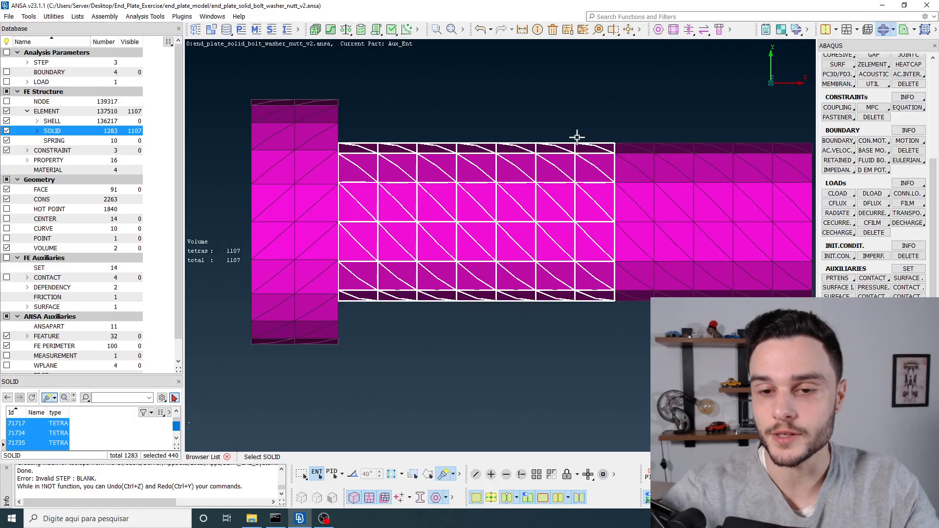
pyautogui.scroll(-3, 370, 178)
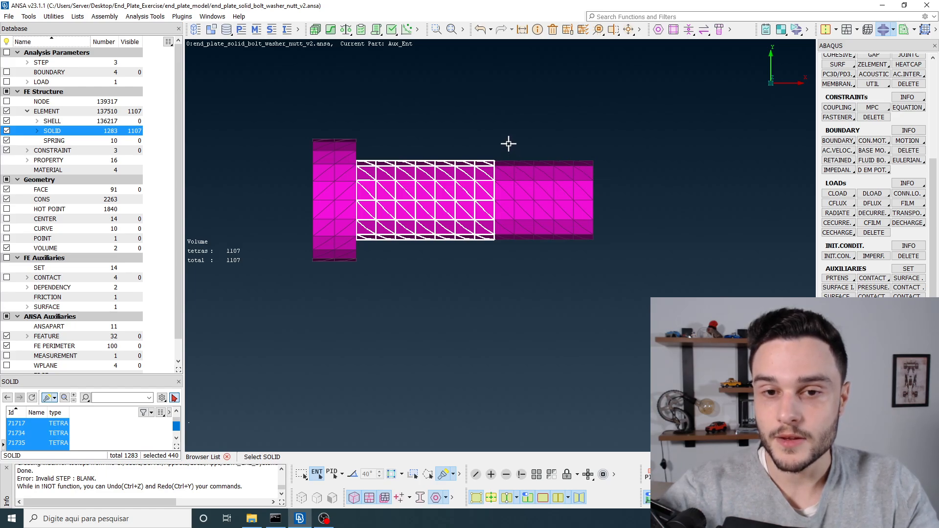
# Reselect the free-end shank elements, then deselect them and the rest of the shank to clear the selection
pyautogui.moveTo(507, 148); pyautogui.dragTo(618, 248)
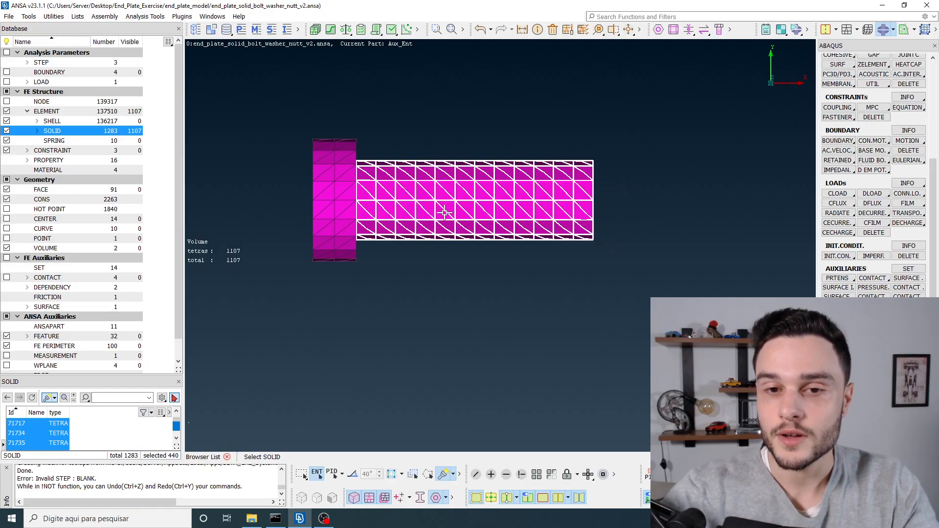
pyautogui.moveTo(500, 139); pyautogui.dragTo(616, 240, button='right')
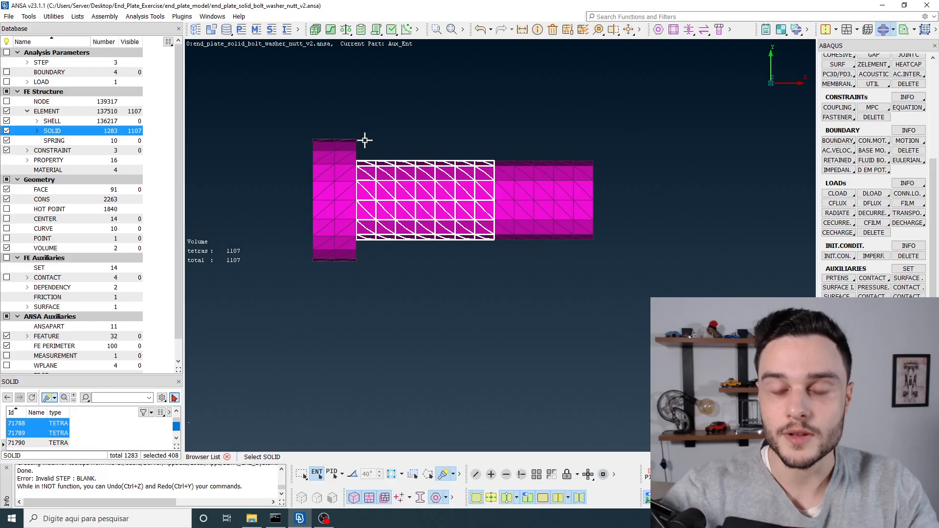
pyautogui.moveTo(364, 143); pyautogui.dragTo(483, 257, button='right')
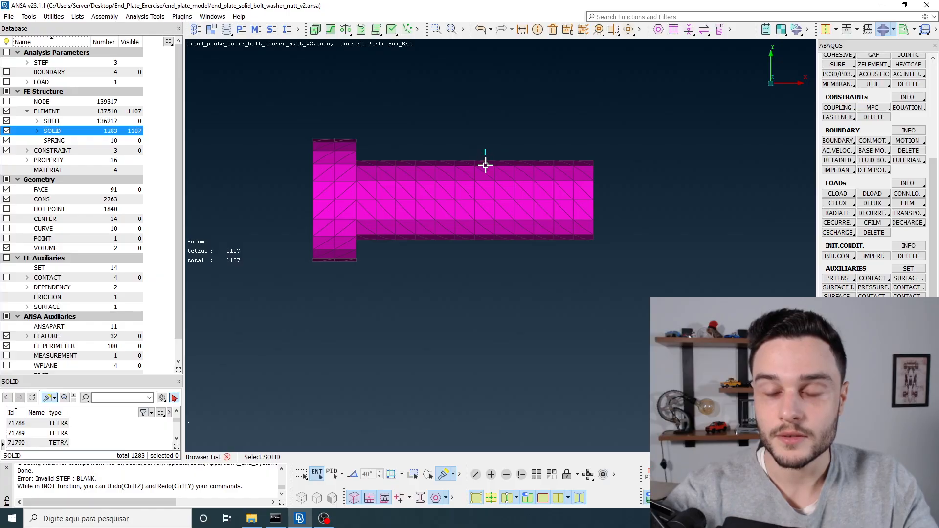
# Select the shank elements between the bolt head and the free end, leaving the free-end elements out of the selection
pyautogui.moveTo(495, 148); pyautogui.dragTo(359, 275)
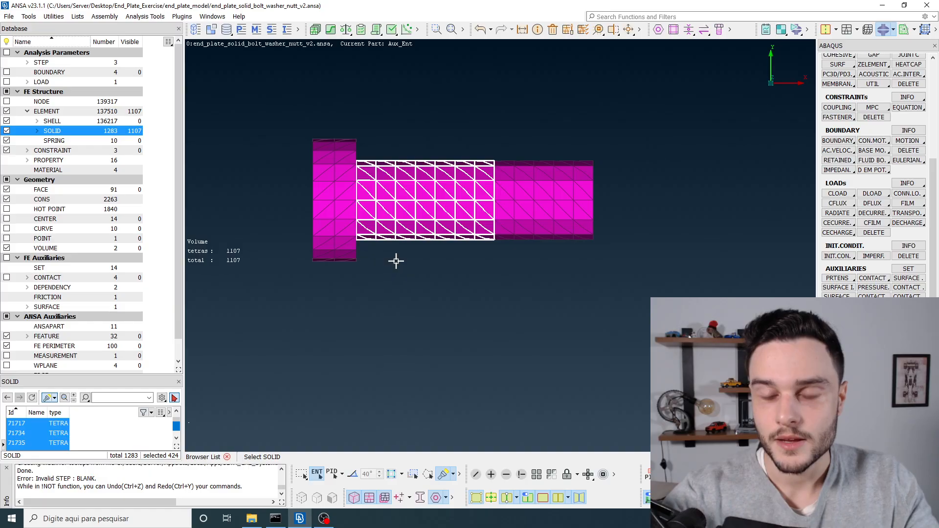
pyautogui.moveTo(509, 140); pyautogui.dragTo(625, 267)
pyautogui.moveTo(485, 142); pyautogui.dragTo(411, 260, button='right')
pyautogui.moveTo(367, 133); pyautogui.dragTo(475, 251)
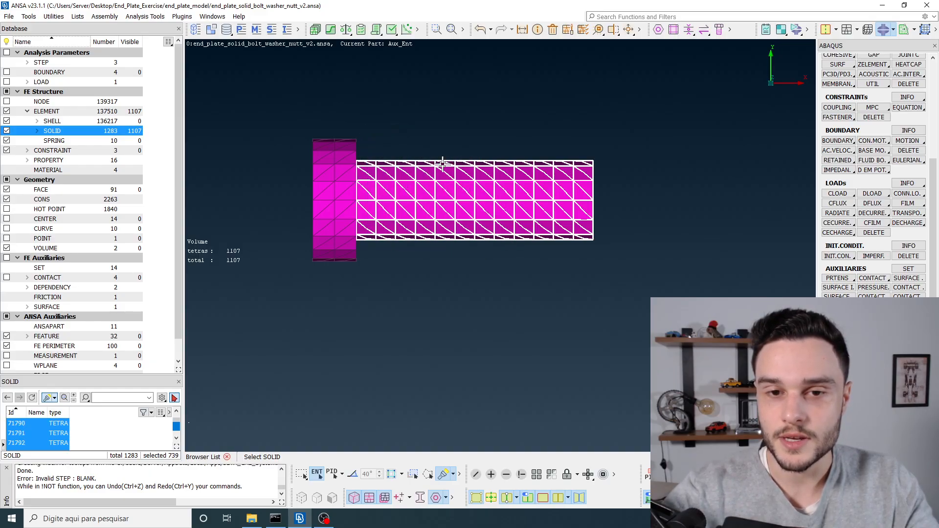
pyautogui.moveTo(497, 132); pyautogui.dragTo(626, 333, button='right')
pyautogui.click(627, 281)
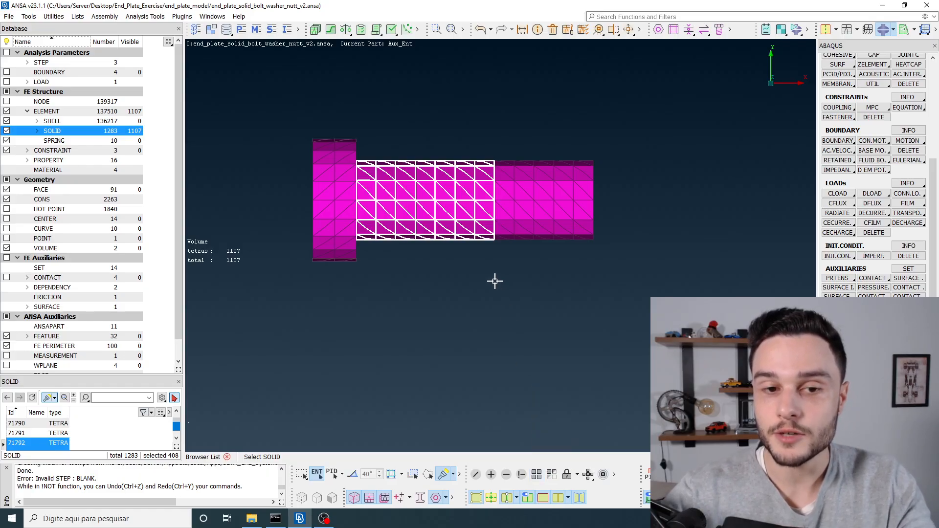
# Extend the selection to the solid elements of the entire bolt shank, including the free end
pyautogui.moveTo(499, 137); pyautogui.dragTo(679, 333)
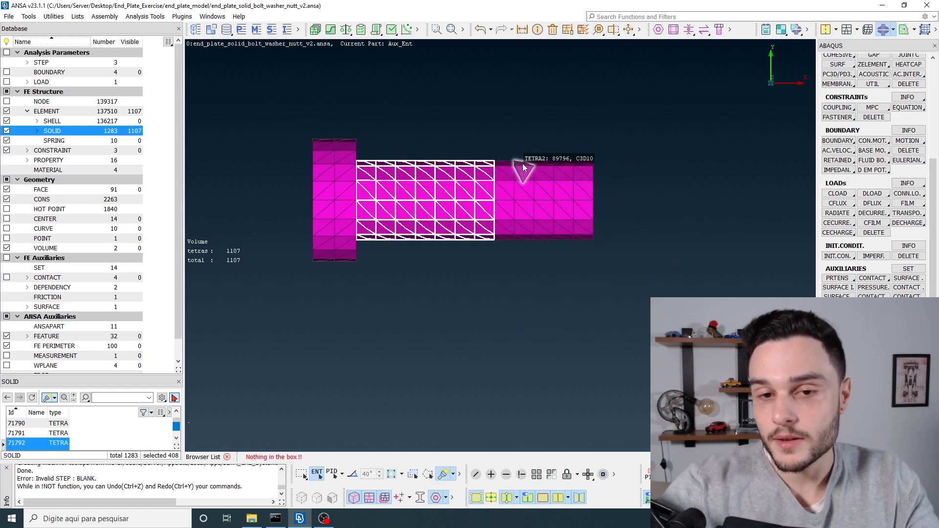
pyautogui.moveTo(357, 139); pyautogui.dragTo(500, 304)
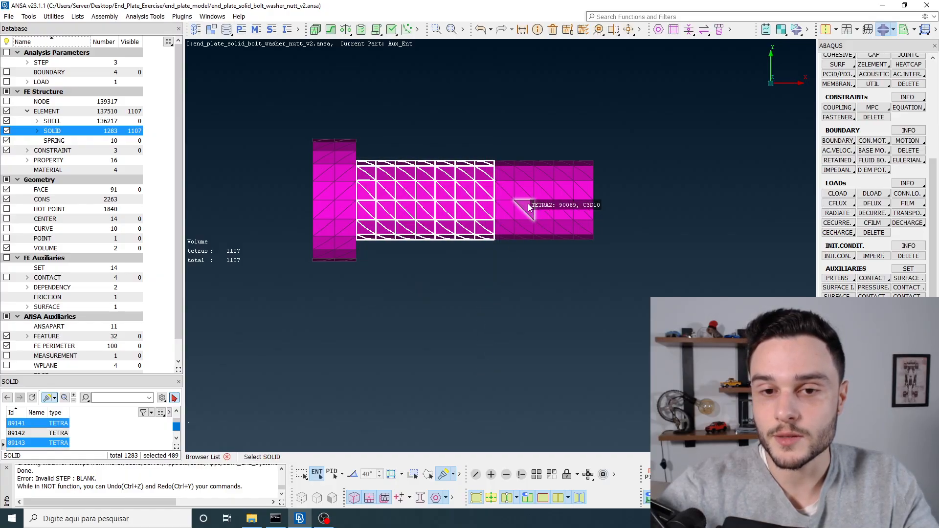
pyautogui.moveTo(522, 153); pyautogui.dragTo(593, 307)
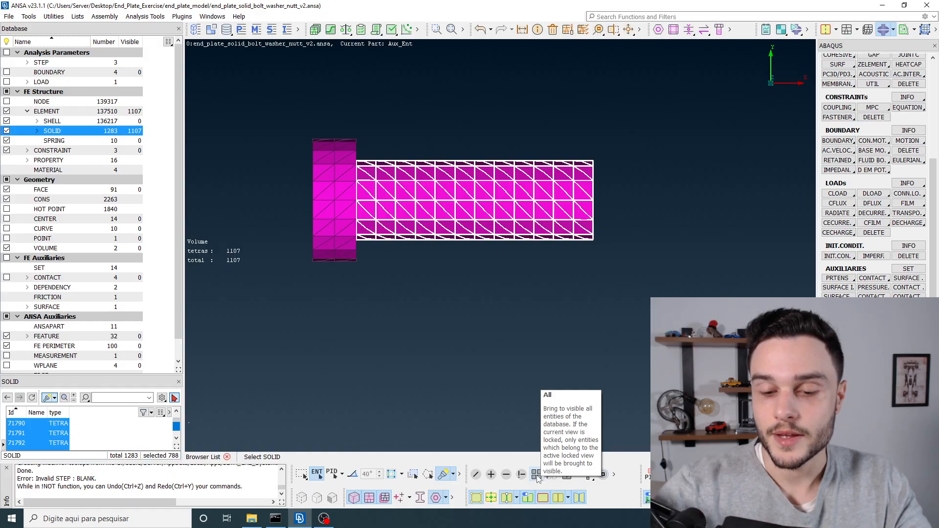
# Bring all entities of the model back into view and leave the solid element selection
pyautogui.click(536, 475)
pyautogui.middleClick(519, 431)
pyautogui.scroll(-3, 521, 232)
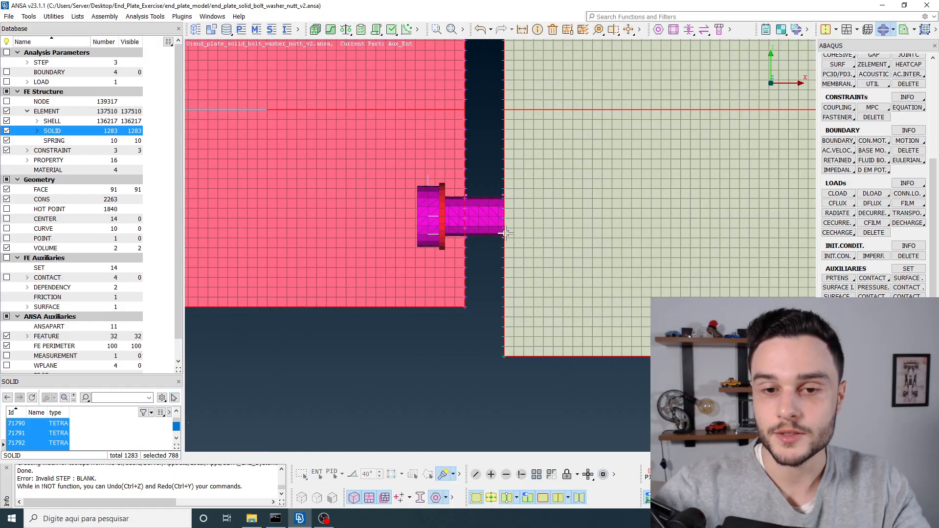
# Examine the bolt shank, washer and nut in the connection, including the nut's position relative to the column flange
pyautogui.keyDown('ctrl'); pyautogui.moveTo(432, 225); pyautogui.dragTo(425, 223); pyautogui.keyUp('ctrl')
pyautogui.scroll(-8, 505, 239)
pyautogui.keyDown('ctrl'); pyautogui.moveTo(505, 239); pyautogui.dragTo(619, 174); pyautogui.keyUp('ctrl')
pyautogui.scroll(5, 525, 188)
pyautogui.scroll(3, 525, 183)
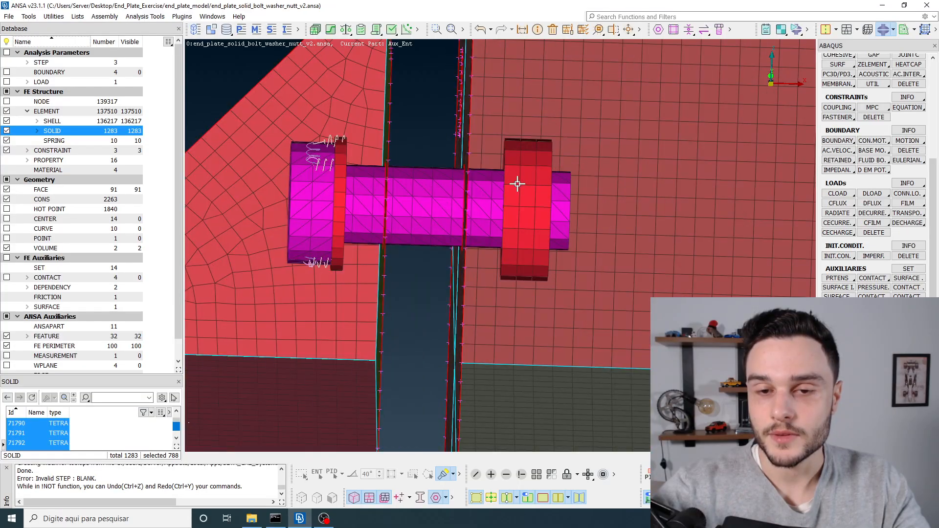
pyautogui.keyDown('ctrl'); pyautogui.moveTo(514, 183); pyautogui.dragTo(530, 146); pyautogui.keyUp('ctrl')
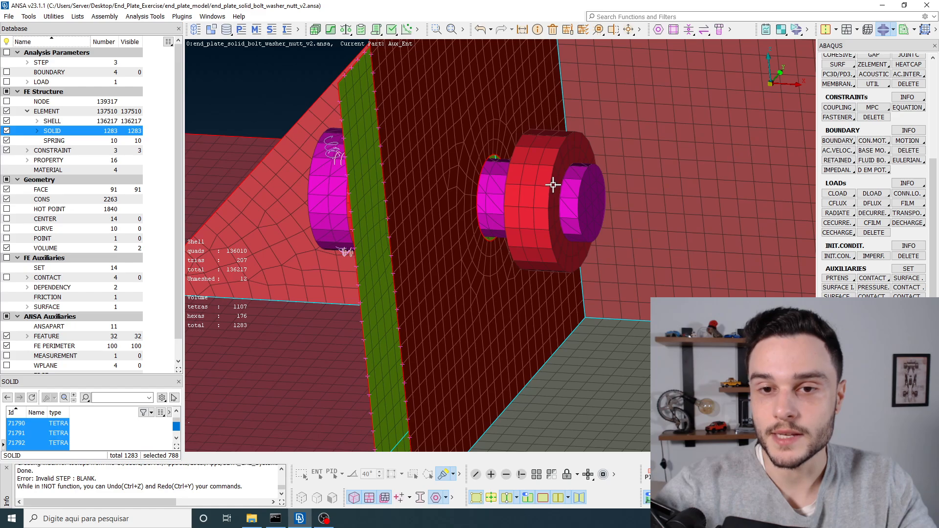
pyautogui.scroll(-2, 546, 178)
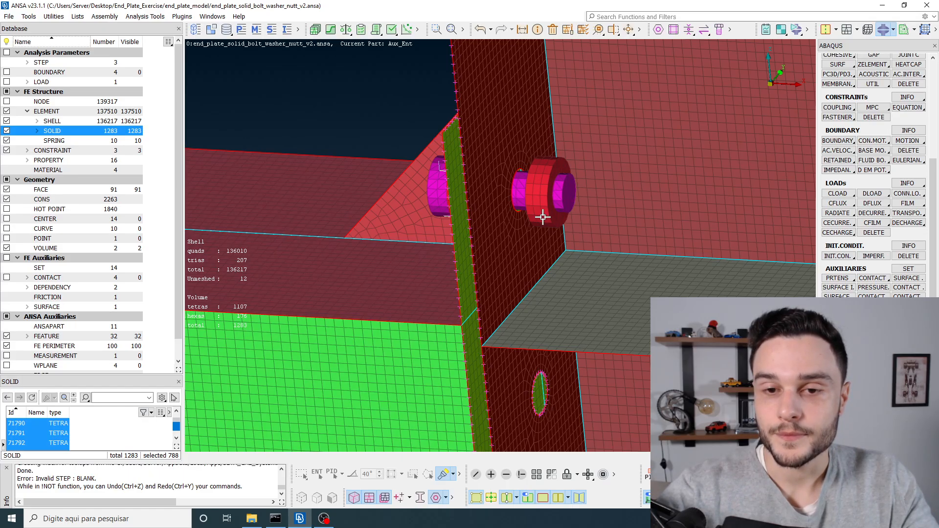
pyautogui.scroll(5, 542, 217)
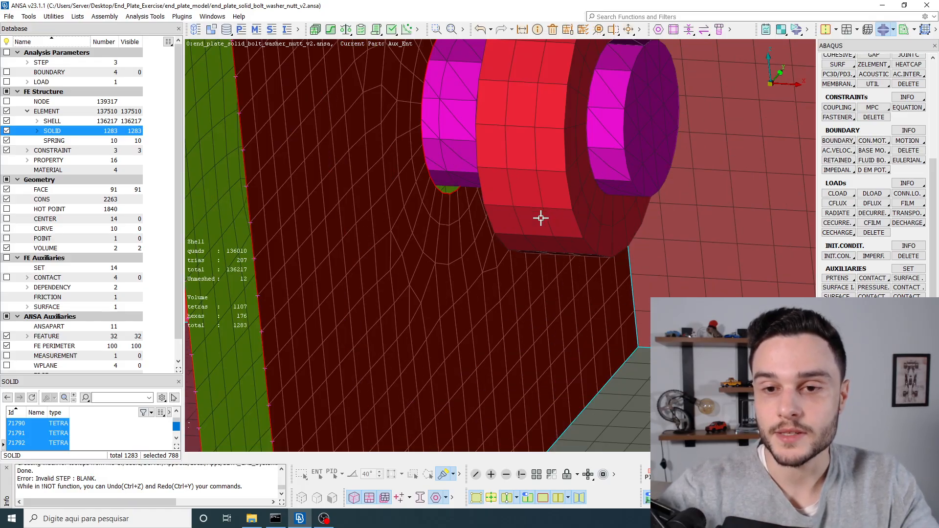
pyautogui.scroll(-5, 551, 235)
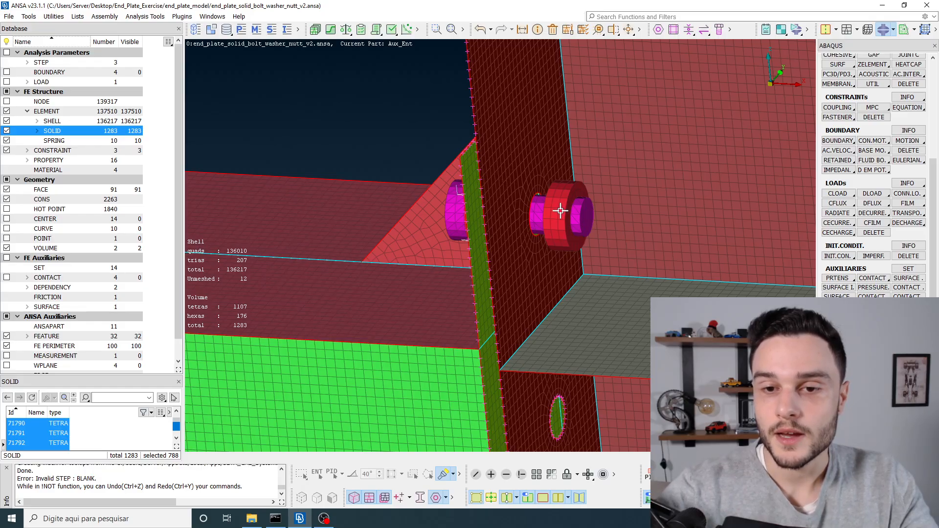
pyautogui.scroll(-3, 564, 221)
pyautogui.scroll(3, 564, 223)
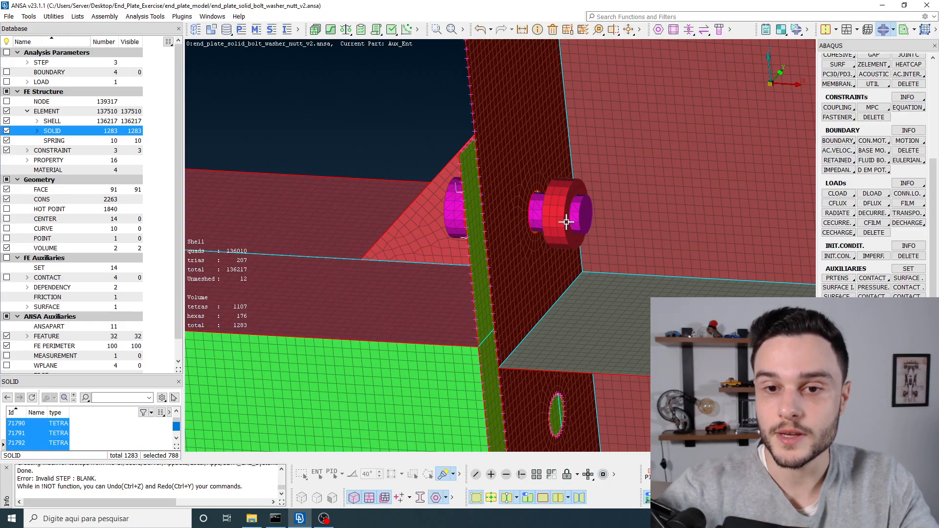
pyautogui.scroll(5, 566, 222)
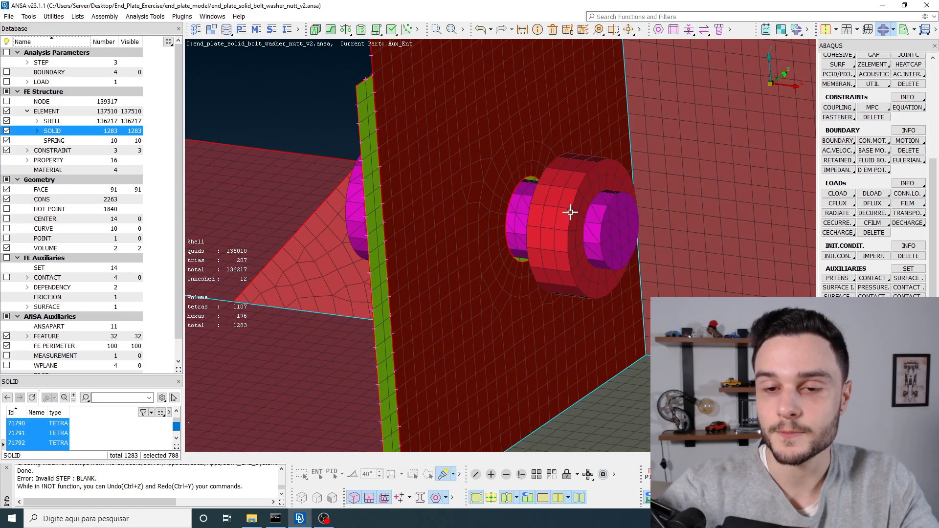
# Isolate the solid bolt by its property to view it alone, and bring all entities of the connection back into view
pyautogui.scroll(-4, 570, 212)
pyautogui.scroll(6, 535, 168)
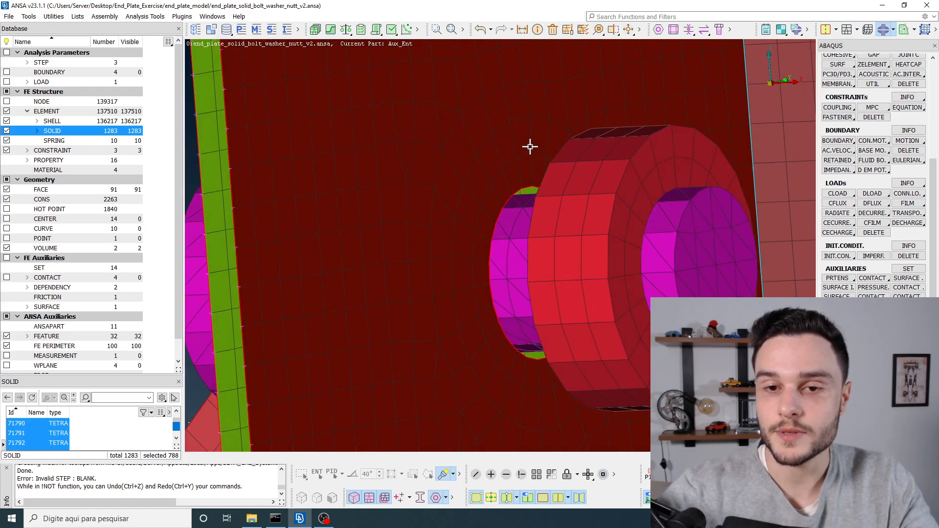
pyautogui.scroll(2, 530, 146)
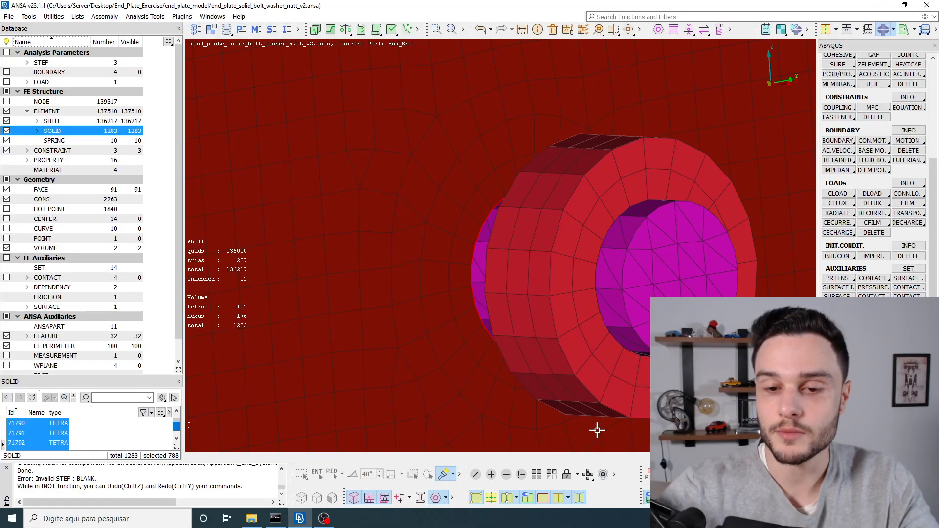
pyautogui.scroll(-5, 593, 279)
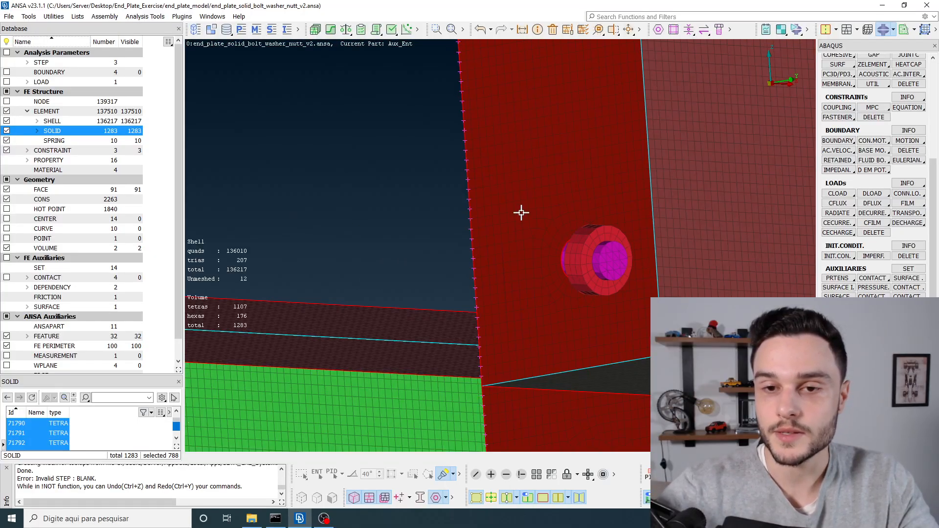
pyautogui.keyDown('ctrl'); pyautogui.moveTo(539, 227); pyautogui.dragTo(550, 201); pyautogui.keyUp('ctrl')
pyautogui.keyDown('ctrl'); pyautogui.moveTo(566, 187); pyautogui.dragTo(482, 210); pyautogui.keyUp('ctrl')
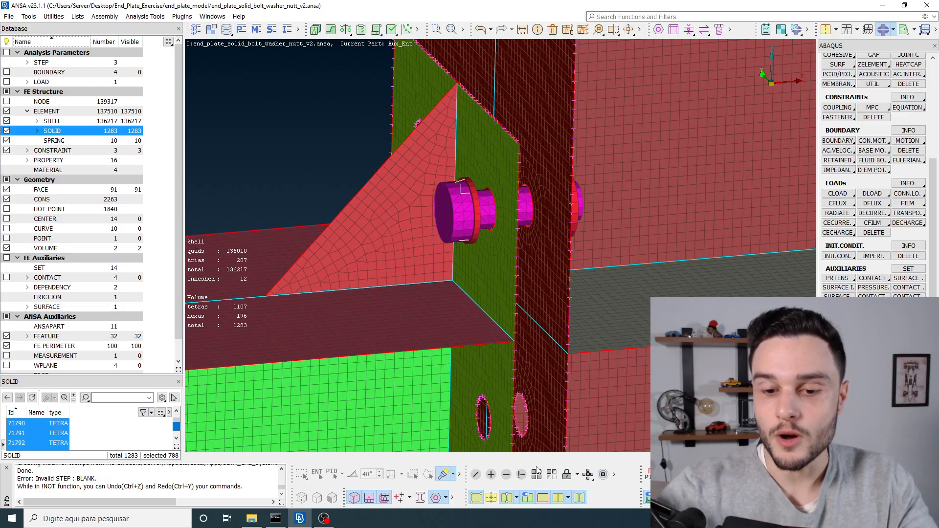
pyautogui.click(521, 474)
pyautogui.click(450, 209)
pyautogui.middleClick(450, 210)
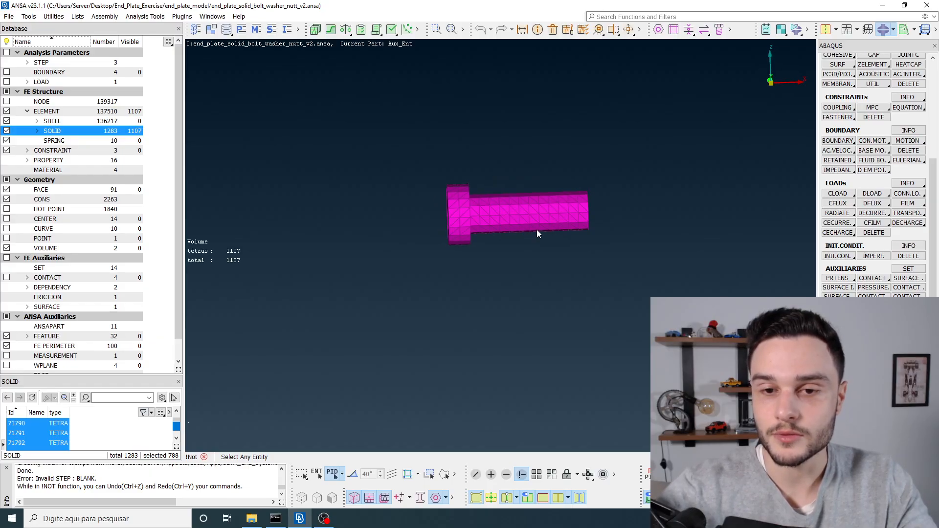
pyautogui.middleClick(501, 186)
pyautogui.click(535, 474)
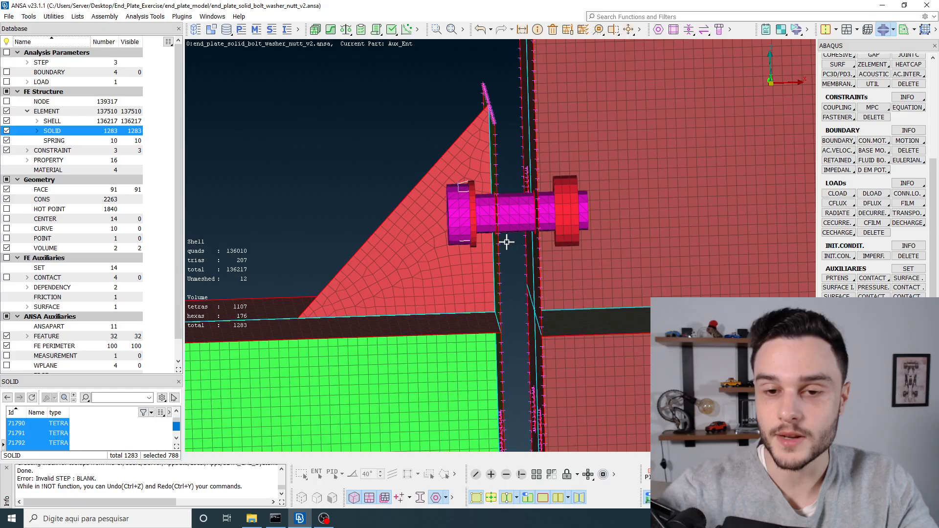
# Start the Not visibility function and switch its entity selection from PID to PID Region
pyautogui.scroll(-3, 503, 211)
pyautogui.keyDown('ctrl'); pyautogui.moveTo(503, 212); pyautogui.dragTo(413, 201); pyautogui.keyUp('ctrl')
pyautogui.scroll(3, 484, 214)
pyautogui.scroll(-3, 381, 221)
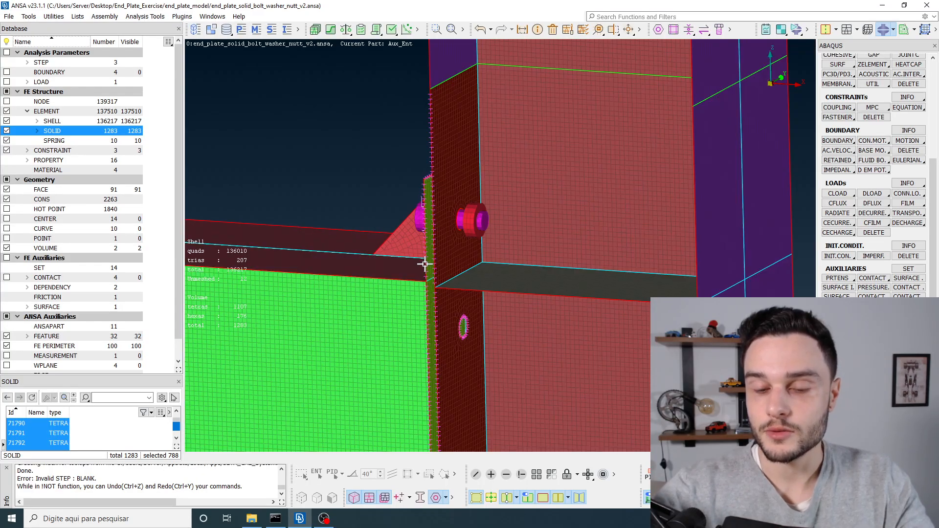
pyautogui.scroll(3, 452, 223)
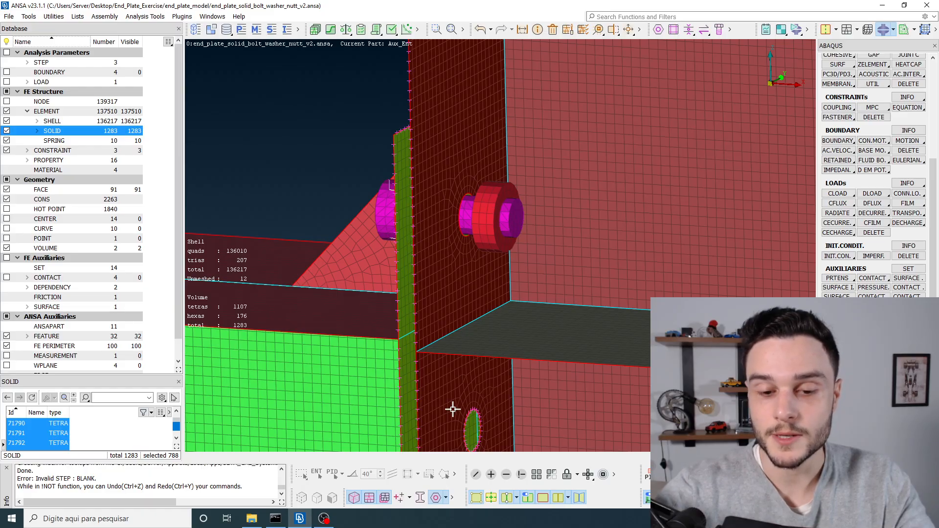
pyautogui.click(521, 475)
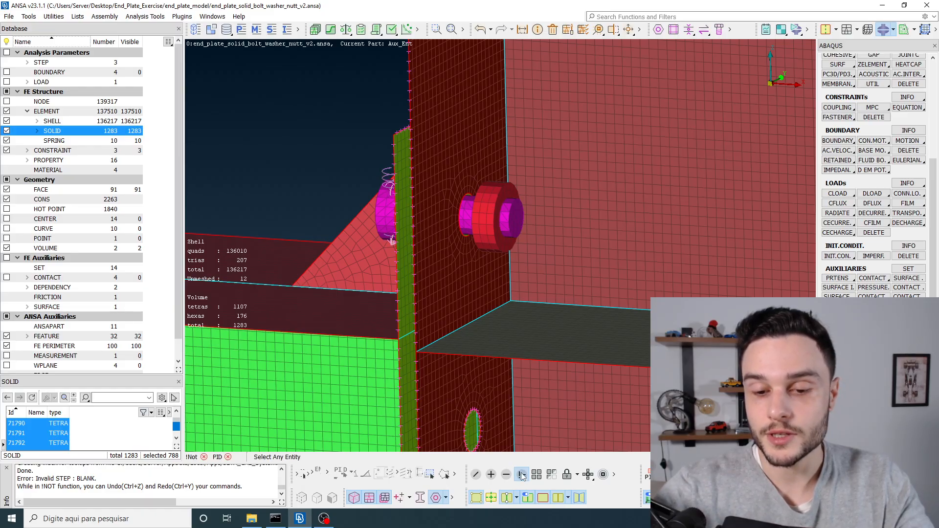
pyautogui.click(342, 473)
pyautogui.click(350, 407)
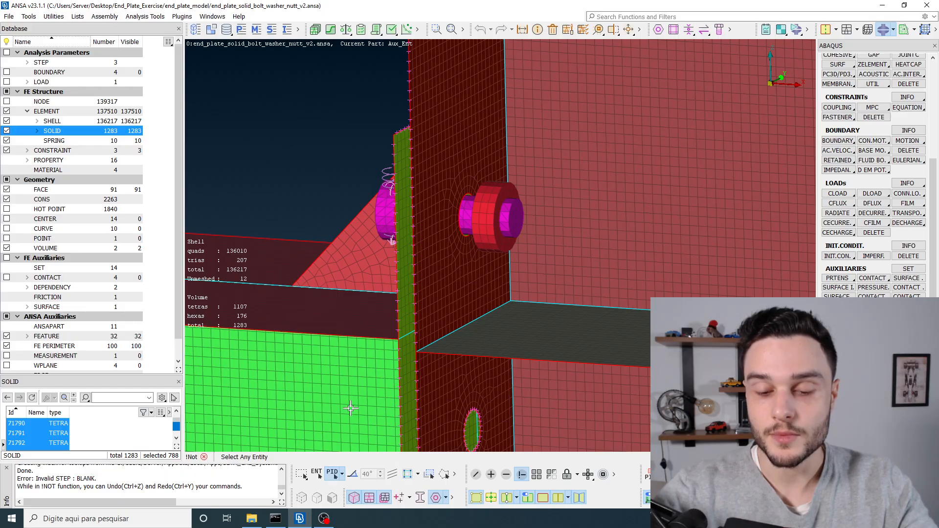
pyautogui.scroll(-3, 583, 369)
pyautogui.scroll(3, 536, 310)
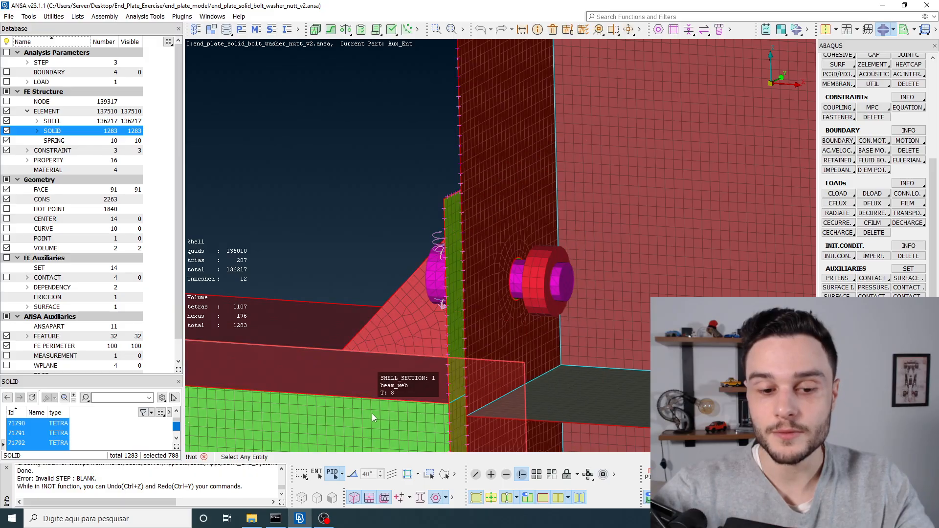
pyautogui.click(343, 475)
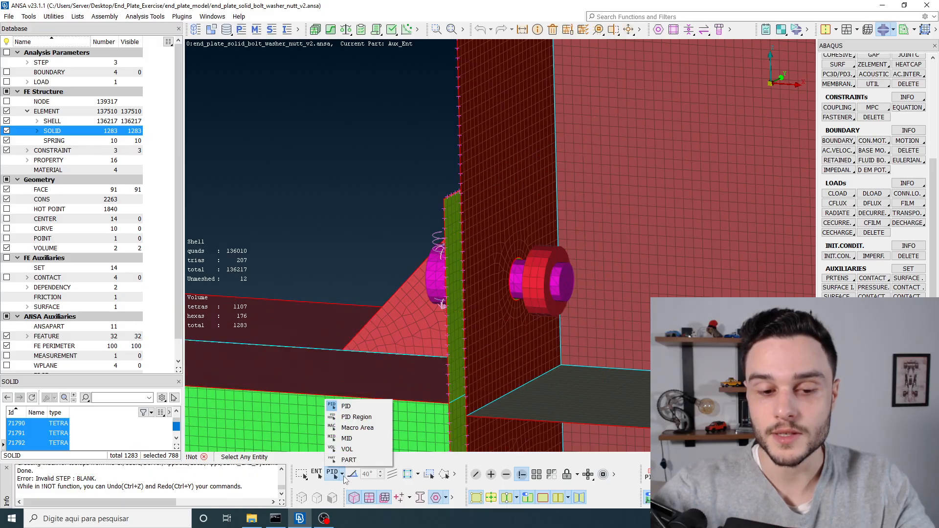
pyautogui.click(356, 417)
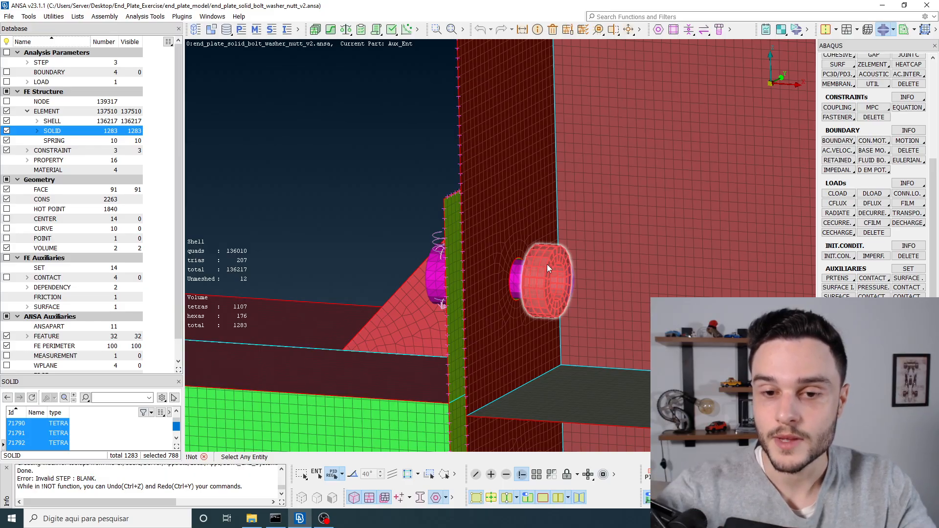
# Hide the nut at the column flange and invert the visibility to leave only the nut on display
pyautogui.keyDown('ctrl'); pyautogui.moveTo(546, 264); pyautogui.dragTo(586, 264); pyautogui.keyUp('ctrl')
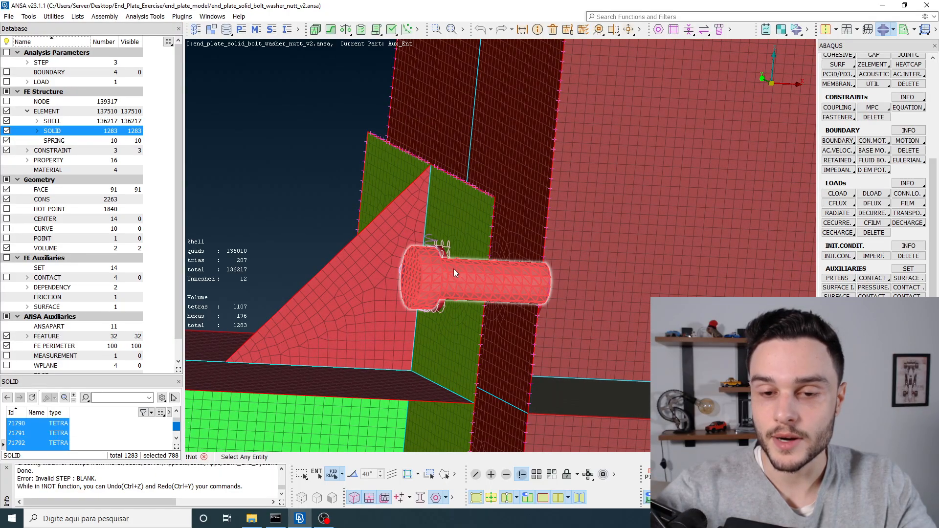
pyautogui.scroll(2, 442, 273)
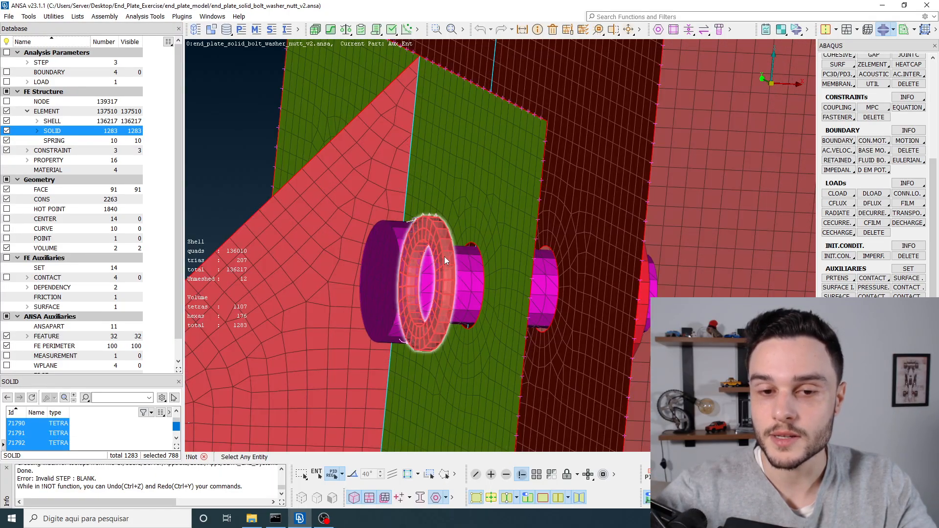
pyautogui.keyDown('ctrl'); pyautogui.moveTo(444, 256); pyautogui.dragTo(454, 225); pyautogui.keyUp('ctrl')
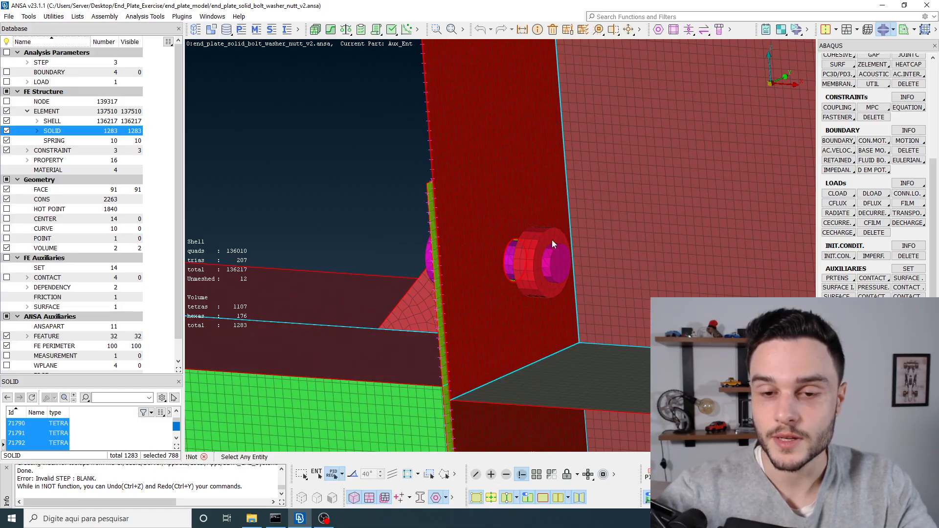
pyautogui.moveTo(552, 239)
pyautogui.keyDown('ctrl'); pyautogui.mouseDown()
pyautogui.moveTo(543, 216)
pyautogui.moveTo(553, 185)
pyautogui.moveTo(550, 226)
pyautogui.mouseUp(); pyautogui.keyUp('ctrl')
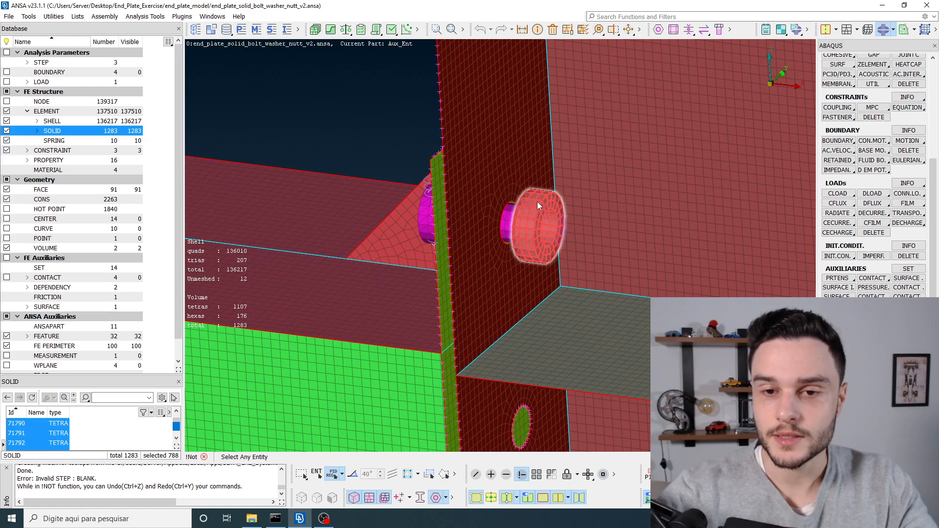
pyautogui.click(537, 202)
pyautogui.click(526, 190)
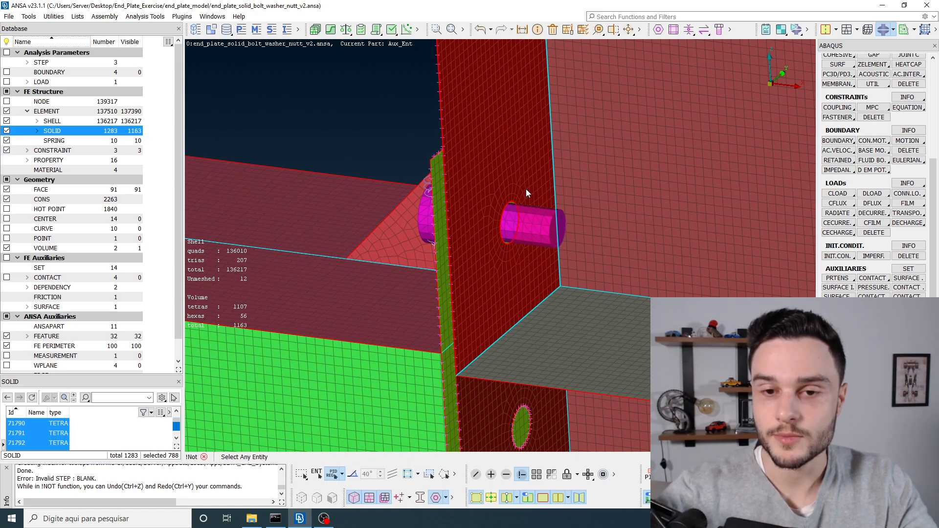
pyautogui.press('i')
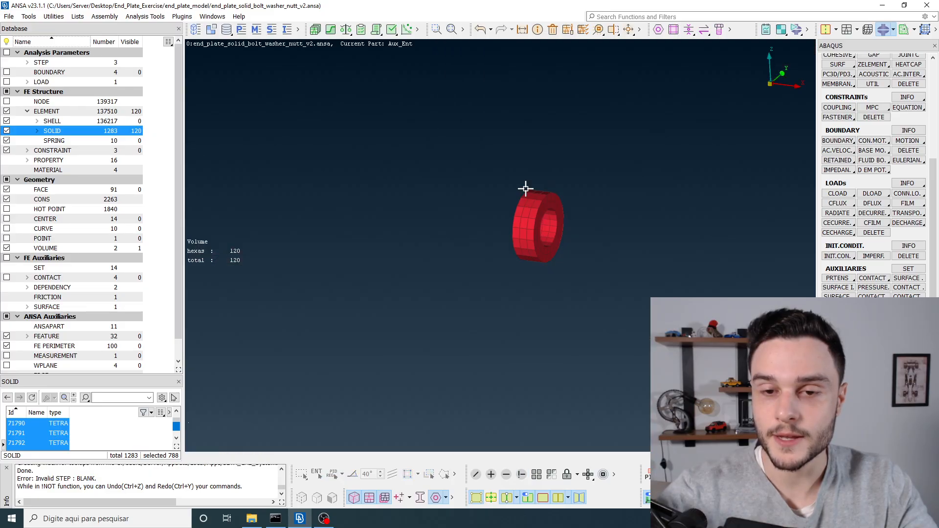
# Start a node-based Coupling constraint for the nut and place its dialog clear of the mesh
pyautogui.keyDown('ctrl'); pyautogui.moveTo(553, 223); pyautogui.dragTo(631, 213); pyautogui.keyUp('ctrl')
pyautogui.scroll(2, 569, 213)
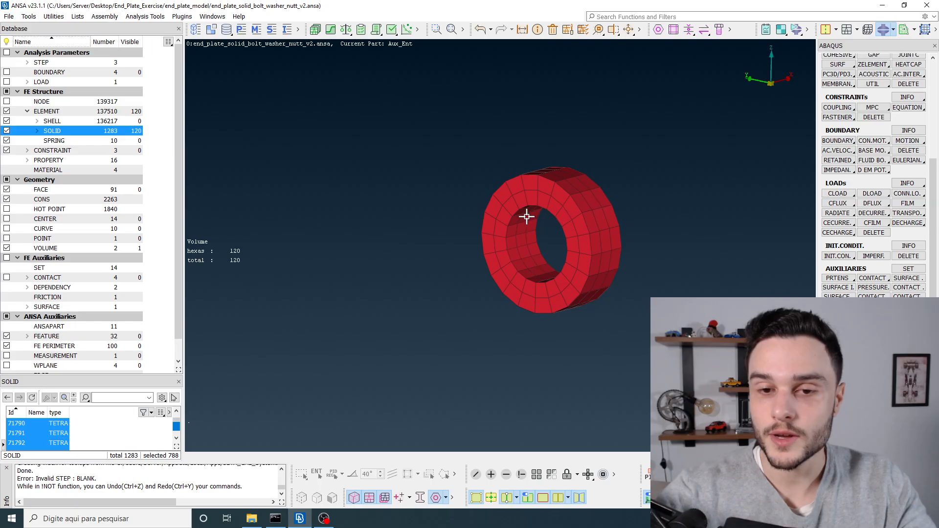
pyautogui.scroll(3, 526, 258)
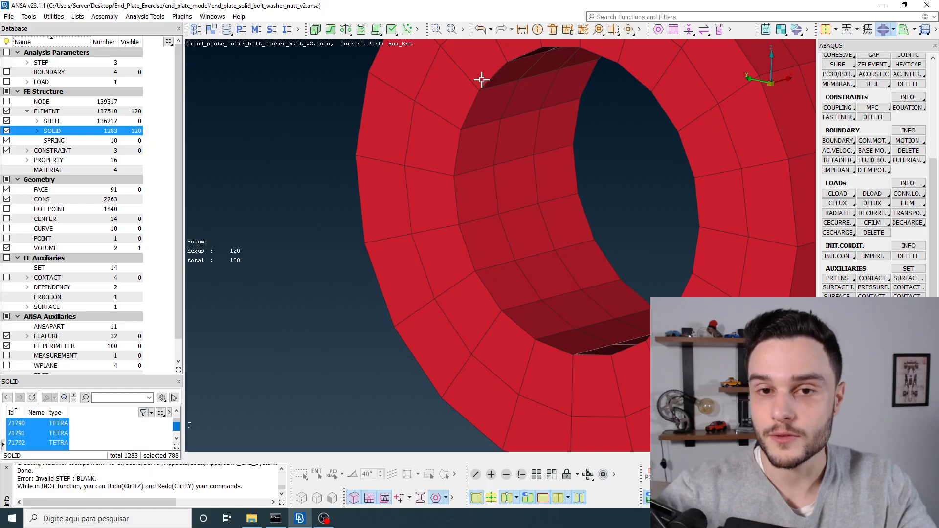
pyautogui.scroll(-4, 481, 241)
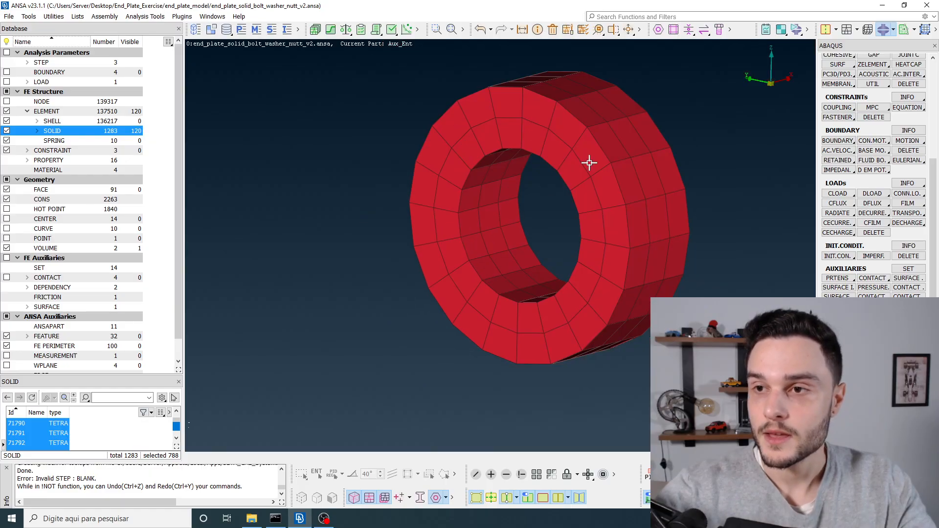
pyautogui.click(893, 29)
pyautogui.click(850, 76)
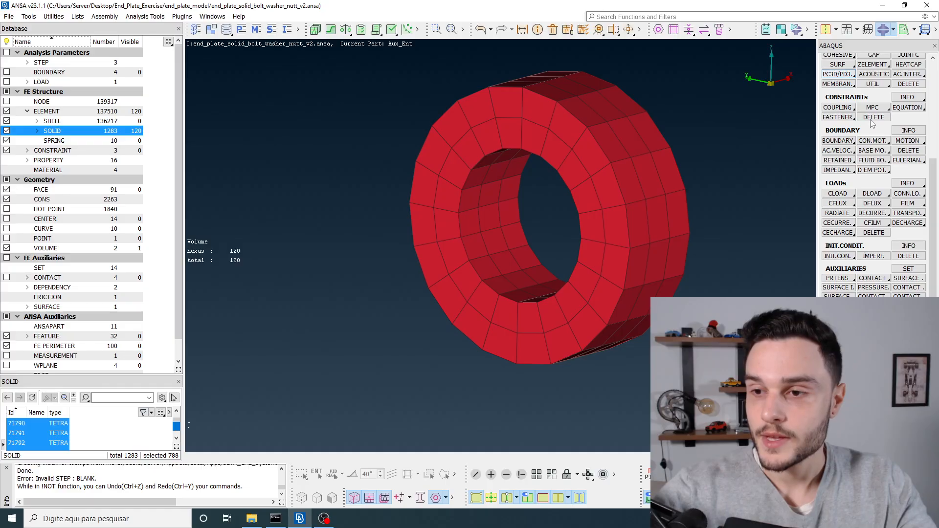
pyautogui.scroll(1, 854, 130)
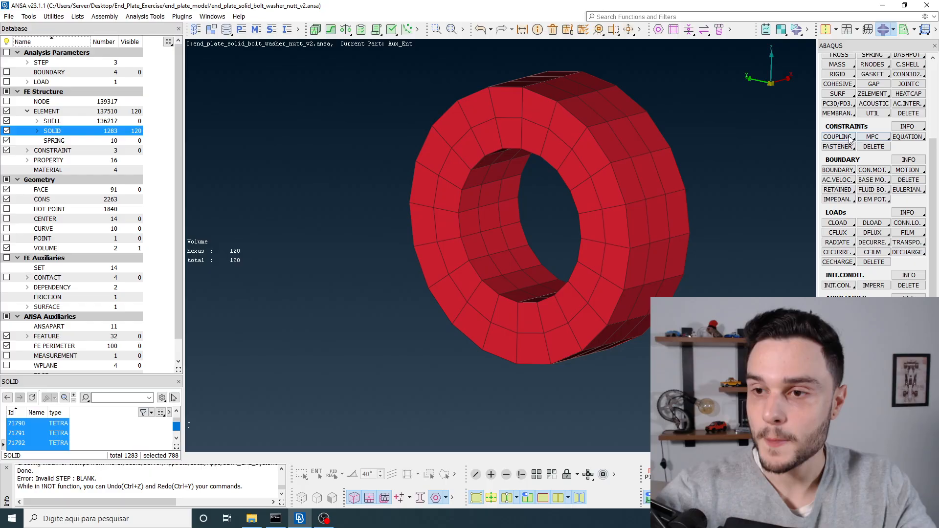
pyautogui.click(843, 137)
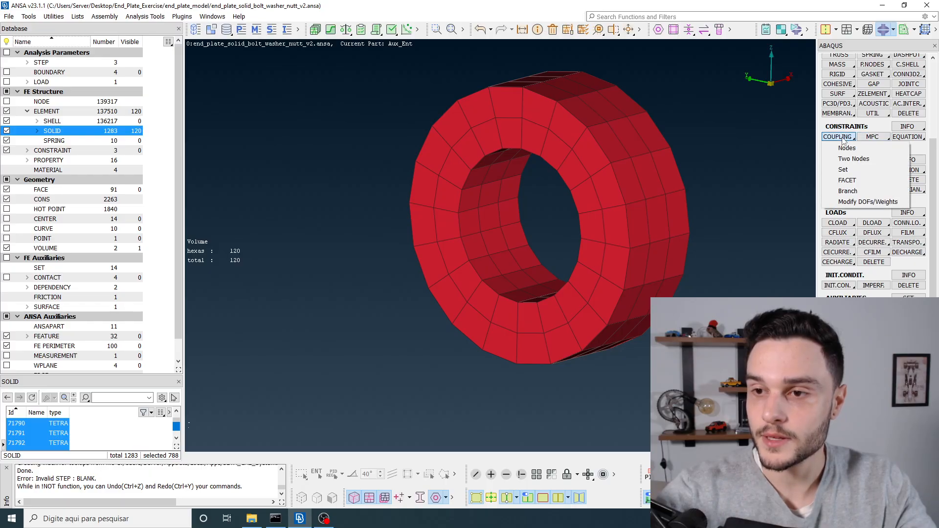
pyautogui.click(846, 148)
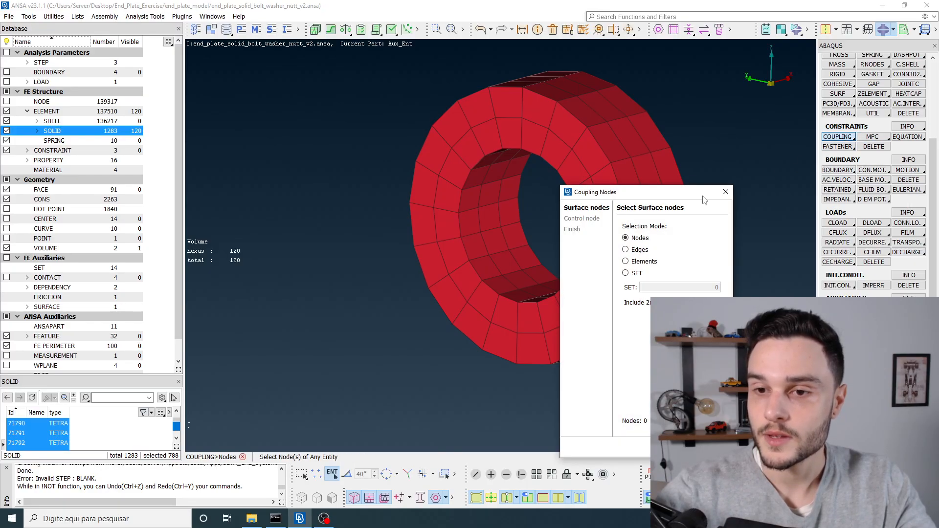
pyautogui.moveTo(700, 187); pyautogui.dragTo(292, 90)
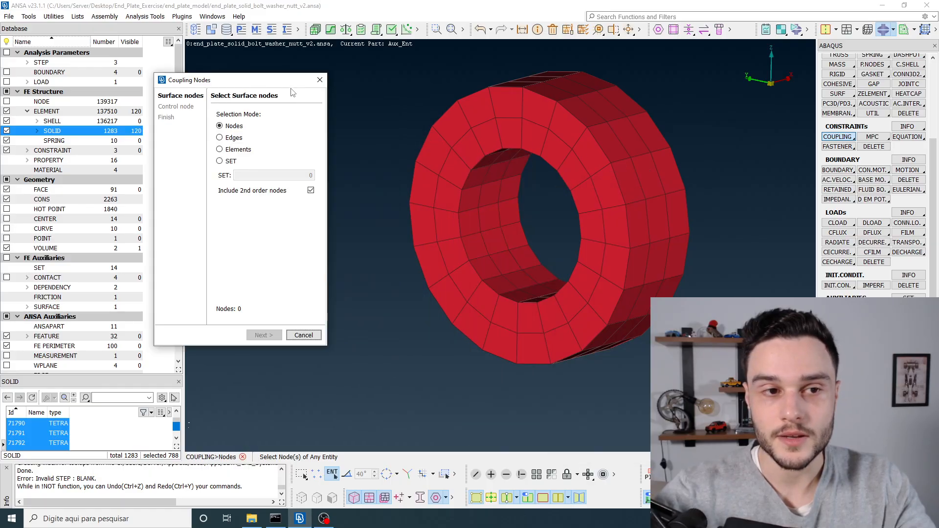
# Switch the coupling's surface node picking to solid element facets
pyautogui.click(318, 475)
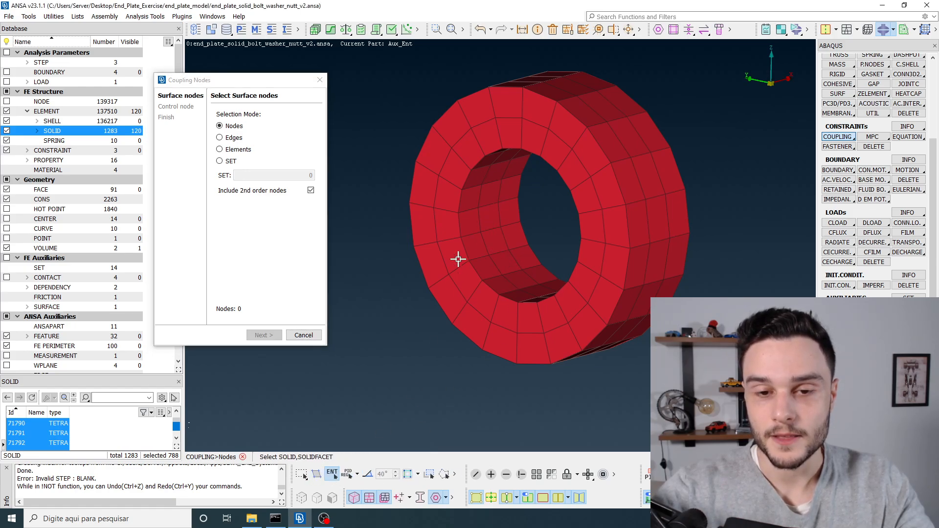
pyautogui.scroll(3, 458, 260)
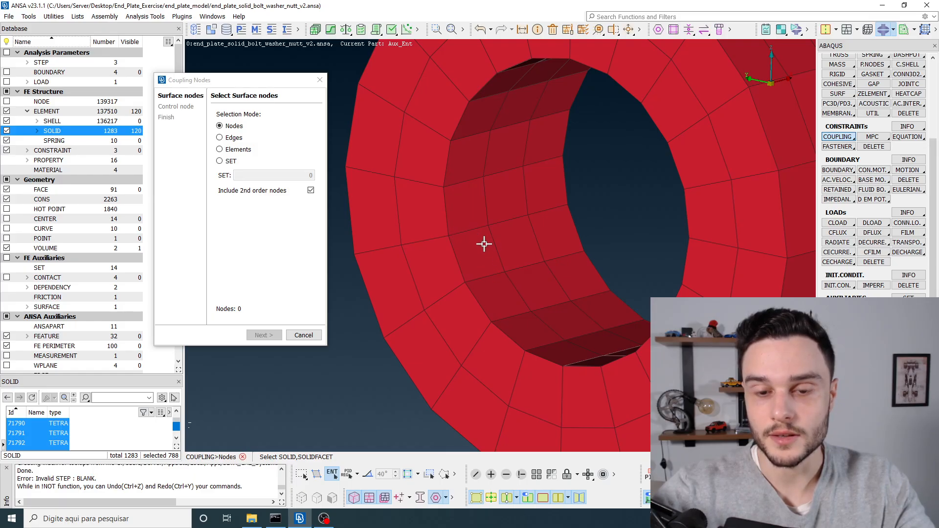
pyautogui.scroll(-5, 480, 256)
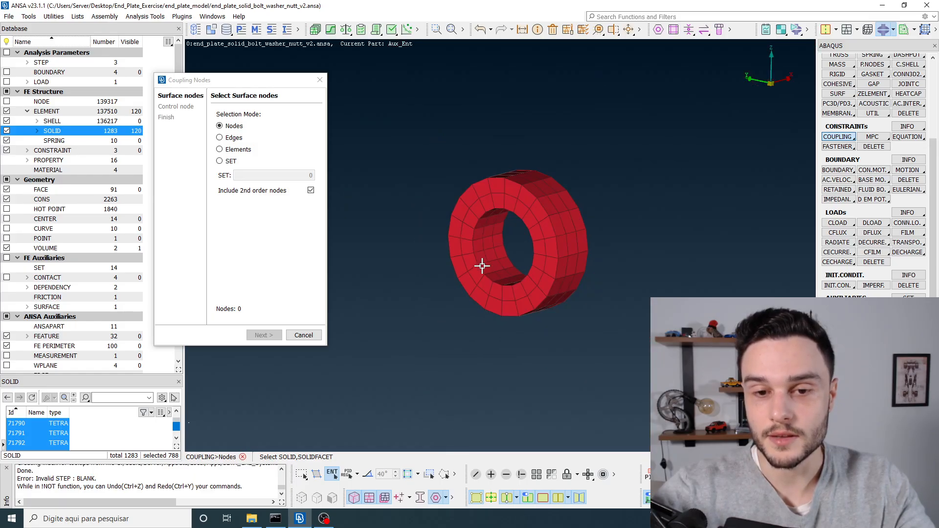
# Try to select the nodes of the nut's inner hole surface with a 40° feature angle, and clear the selection
pyautogui.click(370, 475)
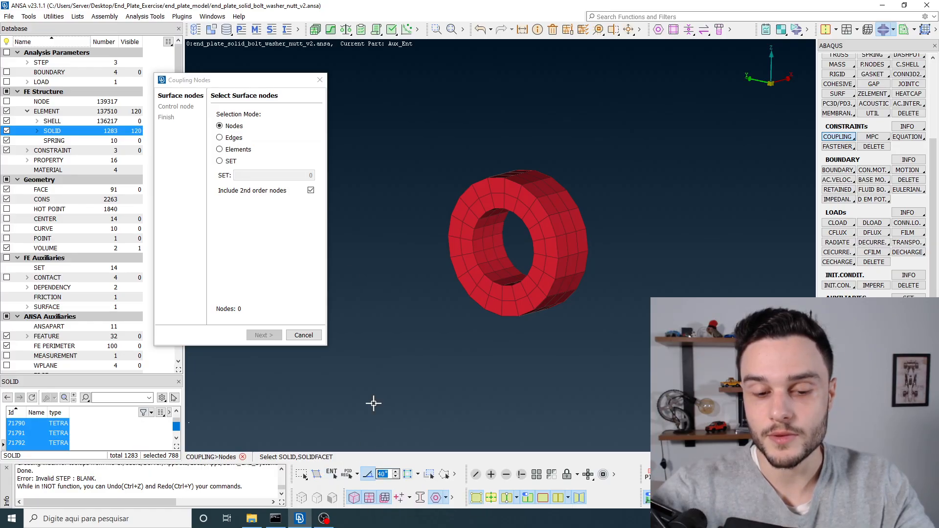
pyautogui.click(488, 260)
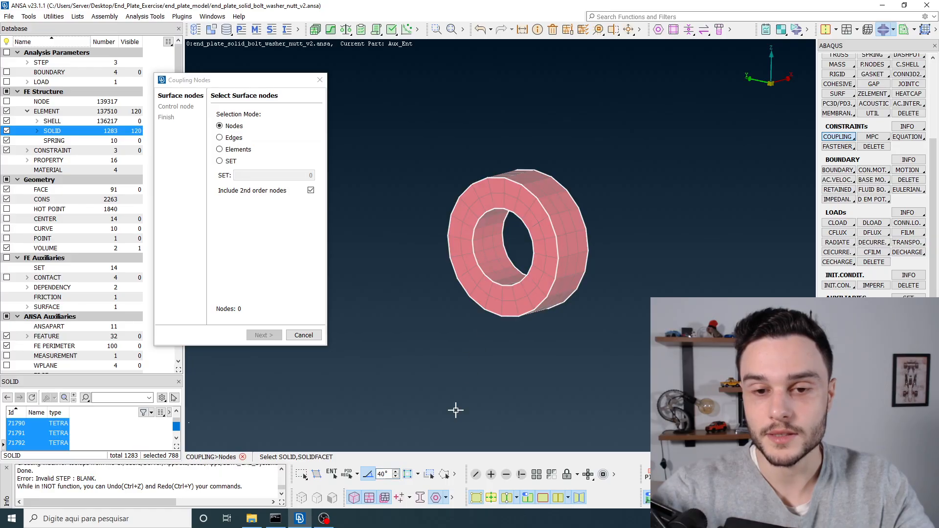
pyautogui.scroll(3, 498, 221)
pyautogui.keyDown('ctrl'); pyautogui.moveTo(499, 220); pyautogui.dragTo(482, 240); pyautogui.keyUp('ctrl')
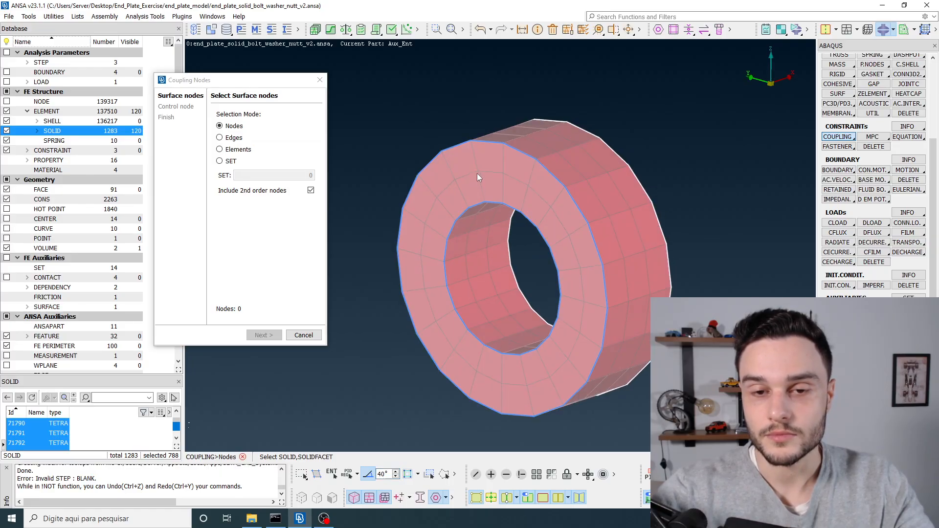
pyautogui.scroll(-5, 494, 219)
pyautogui.moveTo(416, 124); pyautogui.dragTo(651, 345)
pyautogui.scroll(3, 490, 244)
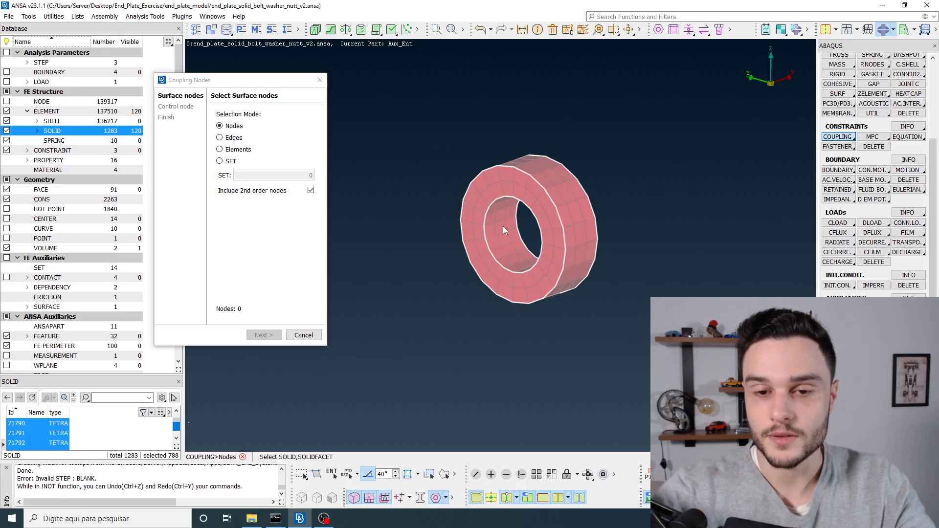
pyautogui.scroll(5, 508, 223)
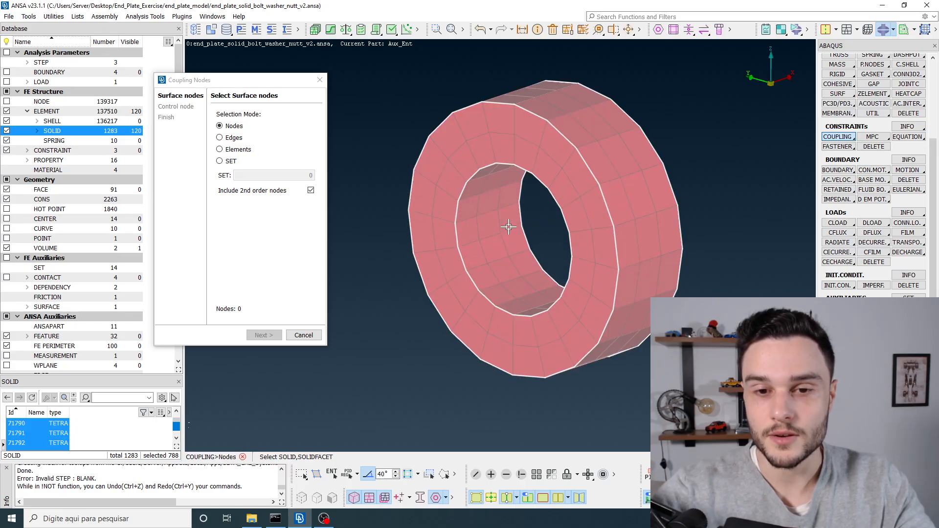
pyautogui.keyDown('ctrl'); pyautogui.moveTo(495, 203); pyautogui.dragTo(507, 214); pyautogui.keyUp('ctrl')
pyautogui.scroll(-6, 506, 252)
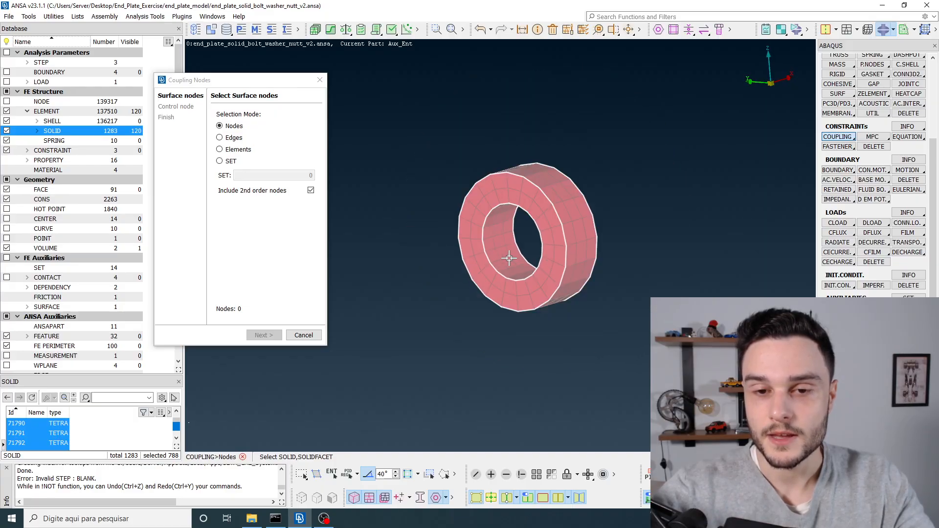
pyautogui.moveTo(426, 151); pyautogui.dragTo(642, 361, button='right')
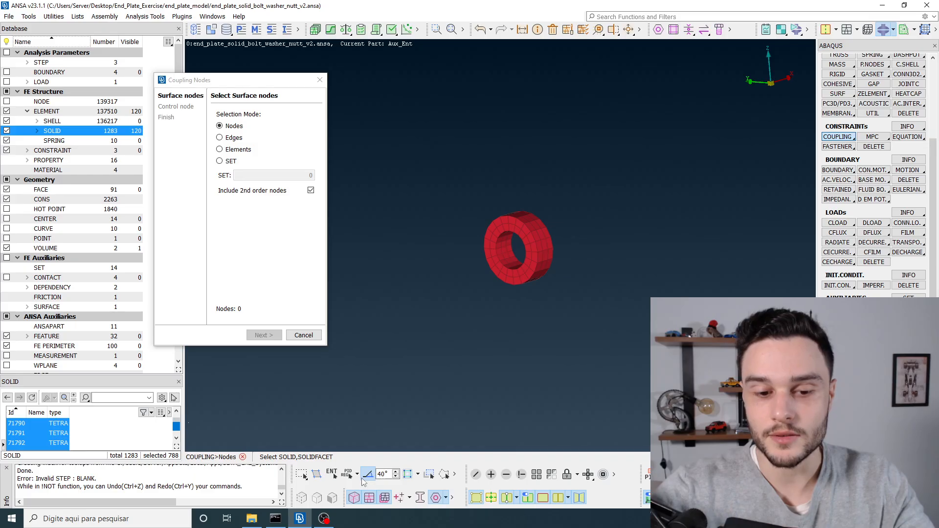
# Try to pick the nut's inner hole surface by Macro Area
pyautogui.click(358, 474)
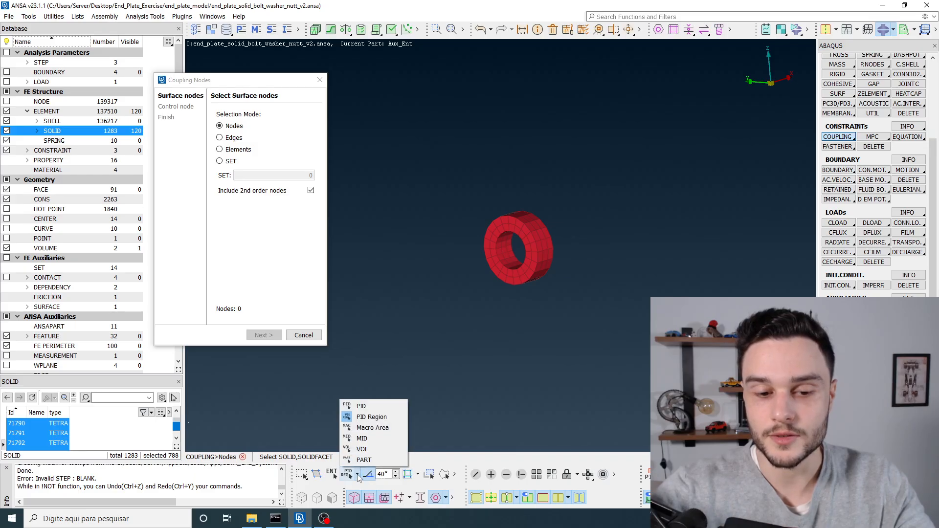
pyautogui.click(371, 428)
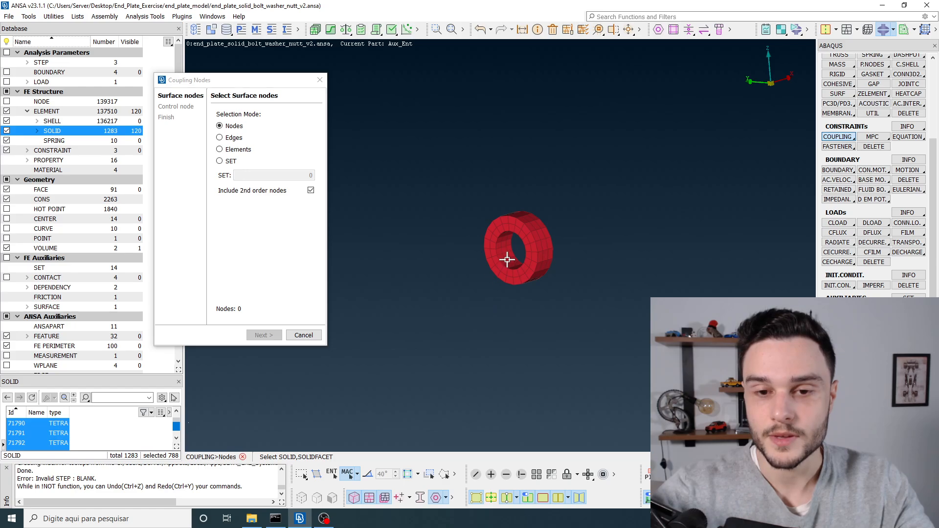
pyautogui.scroll(5, 507, 259)
pyautogui.click(497, 242)
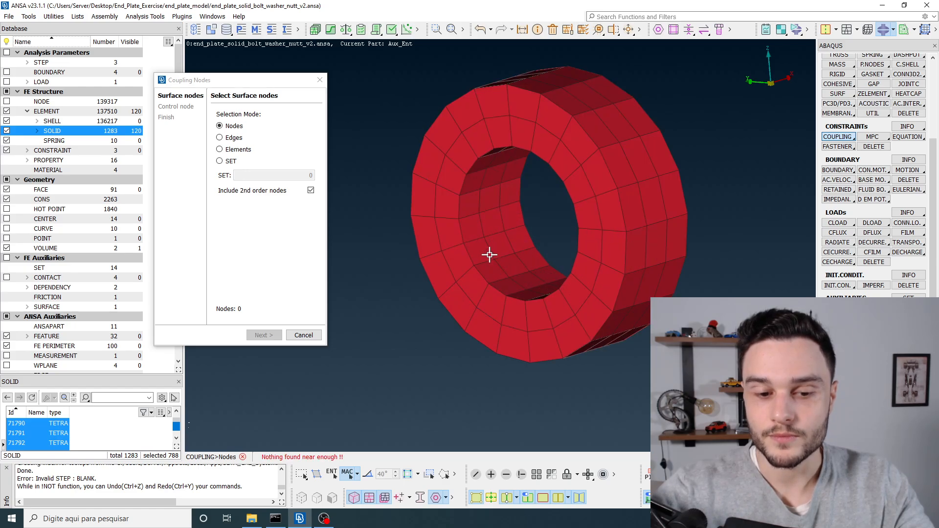
pyautogui.scroll(-3, 489, 254)
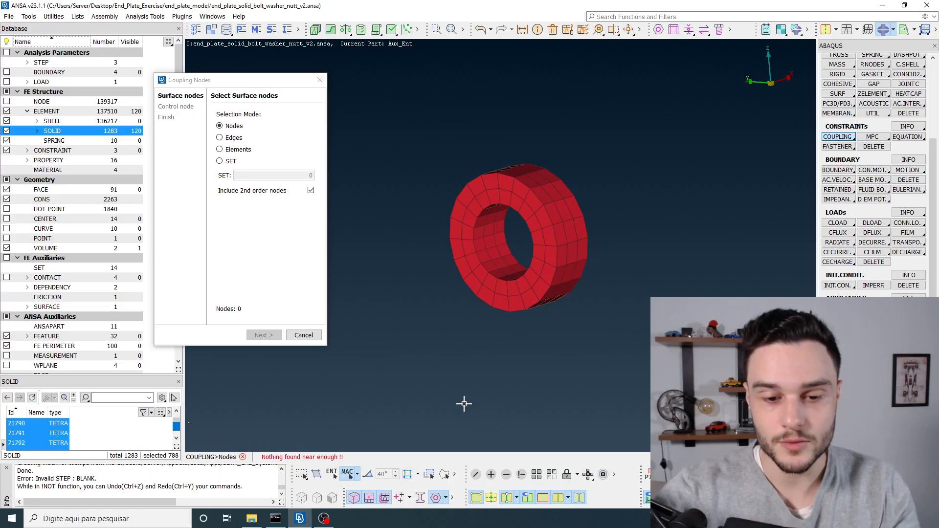
# Select all nodes of the nut's inner hole surface with a 20° feature angle and proceed to the control node
pyautogui.click(368, 475)
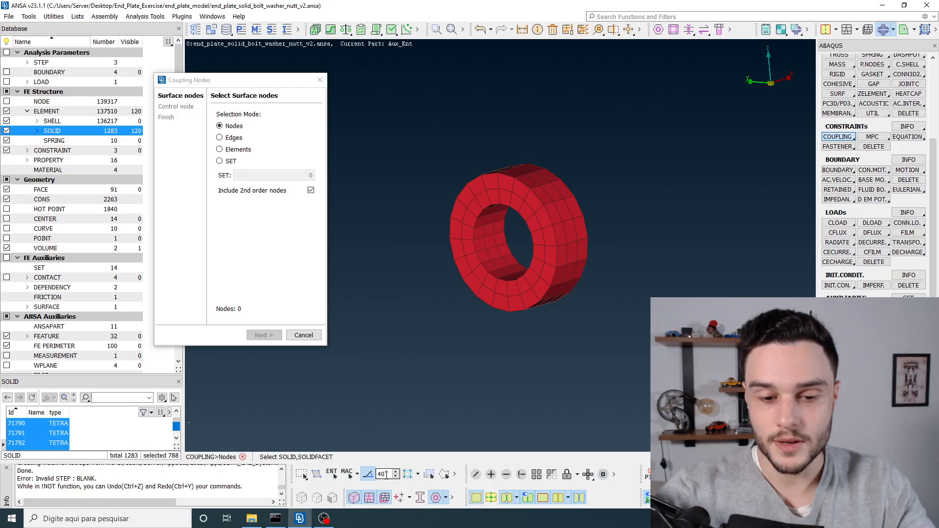
pyautogui.write('20')
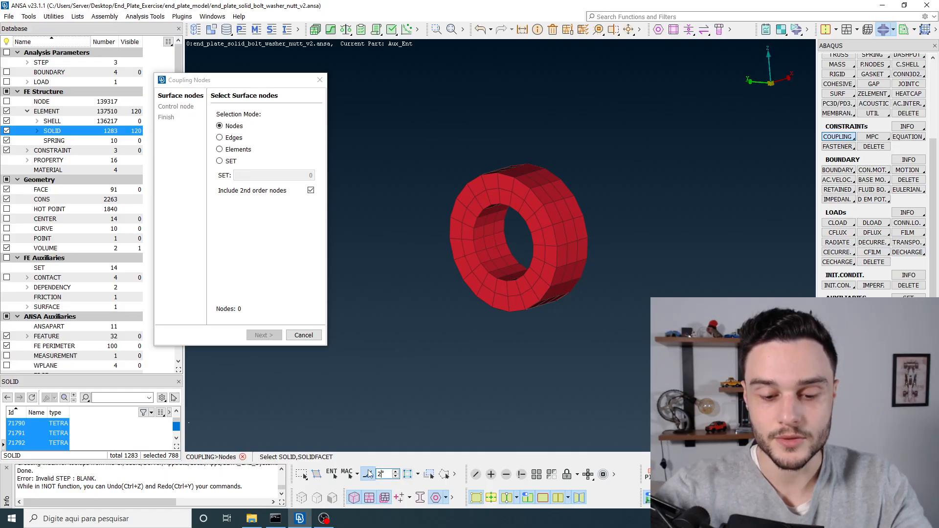
pyautogui.click(497, 253)
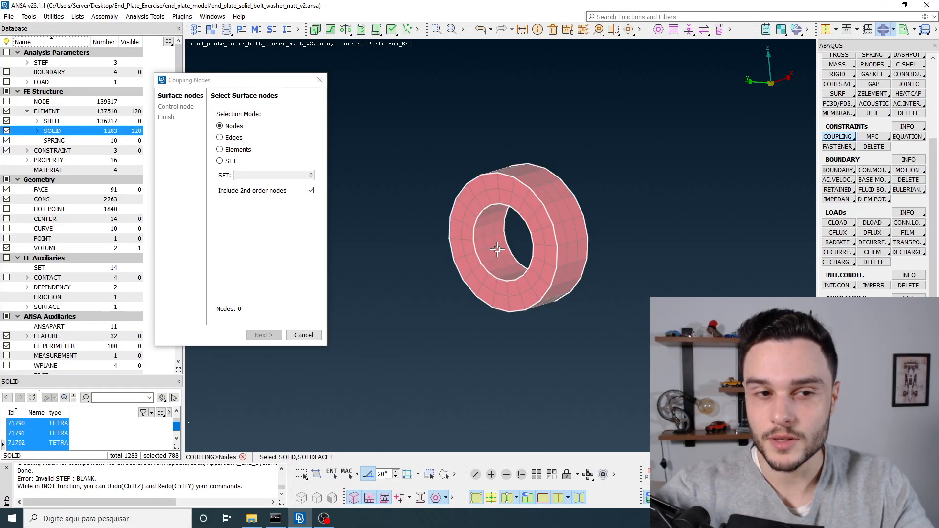
pyautogui.click(498, 250)
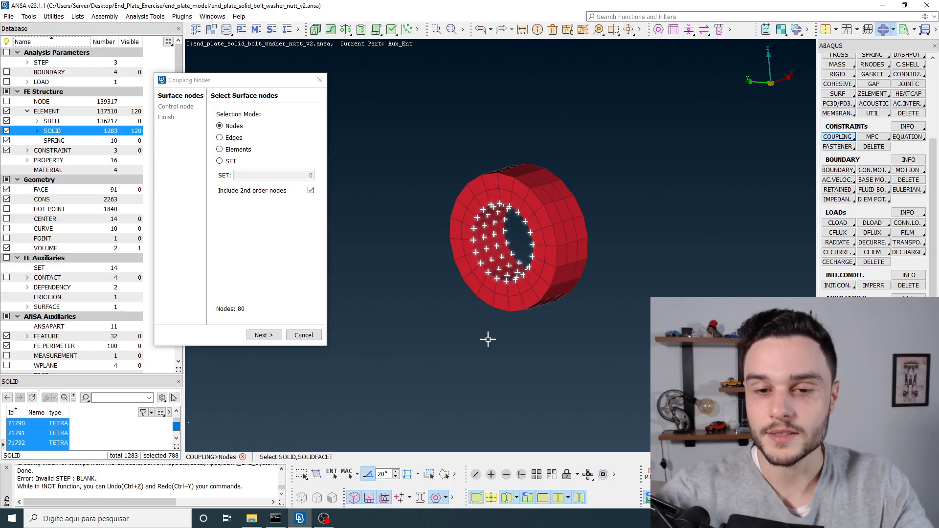
pyautogui.scroll(3, 492, 328)
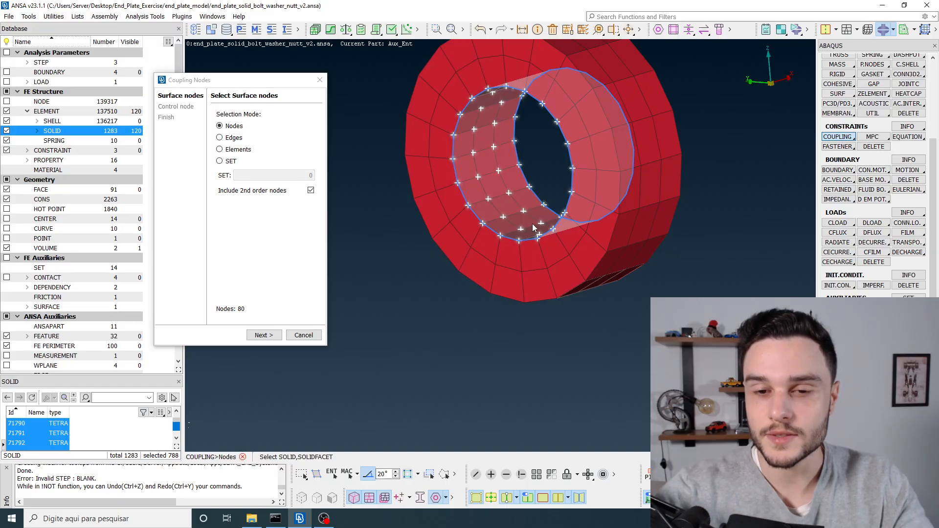
pyautogui.scroll(-5, 532, 224)
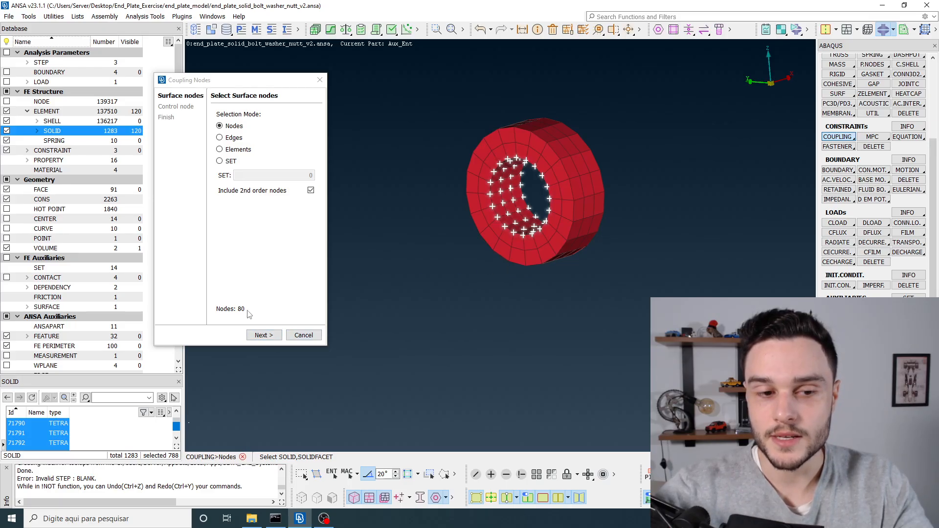
pyautogui.click(263, 337)
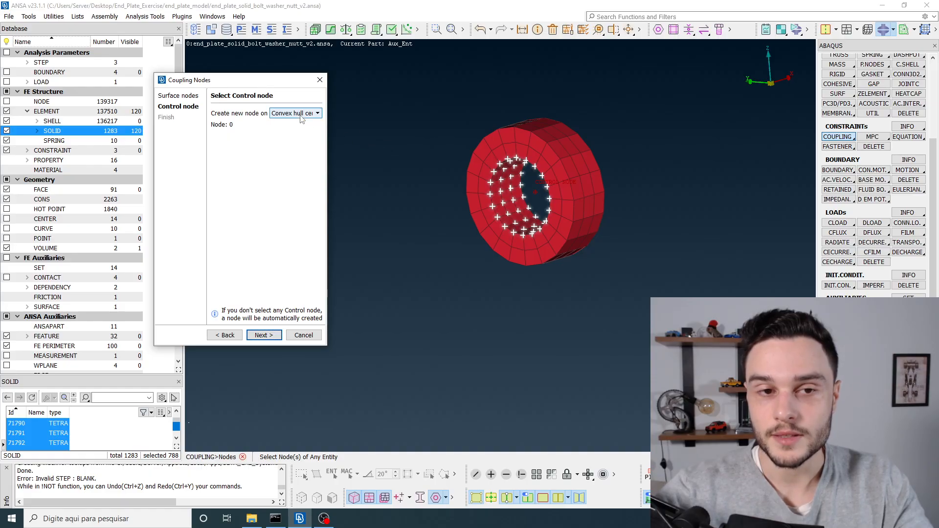
# Create the coupling's new control node on the Convex hull centroid of the selected nodes
pyautogui.moveTo(327, 108); pyautogui.dragTo(463, 108)
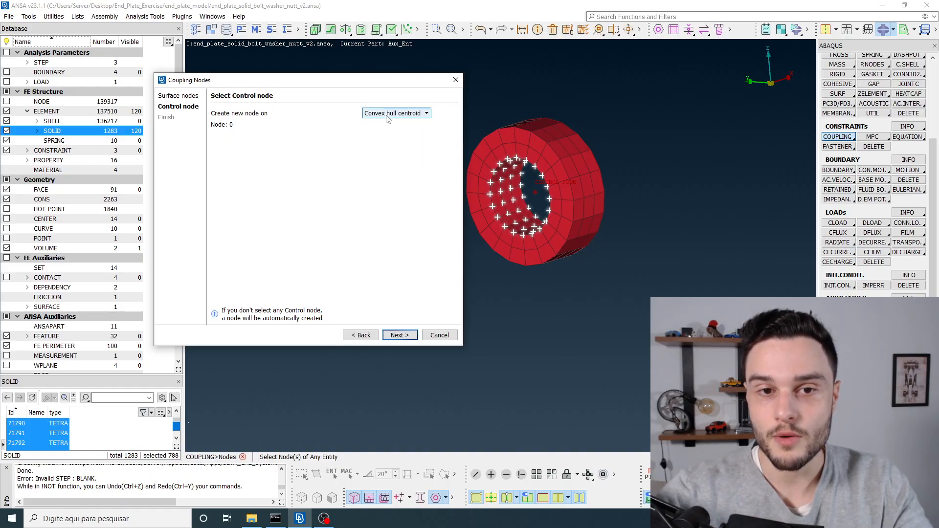
pyautogui.scroll(3, 590, 209)
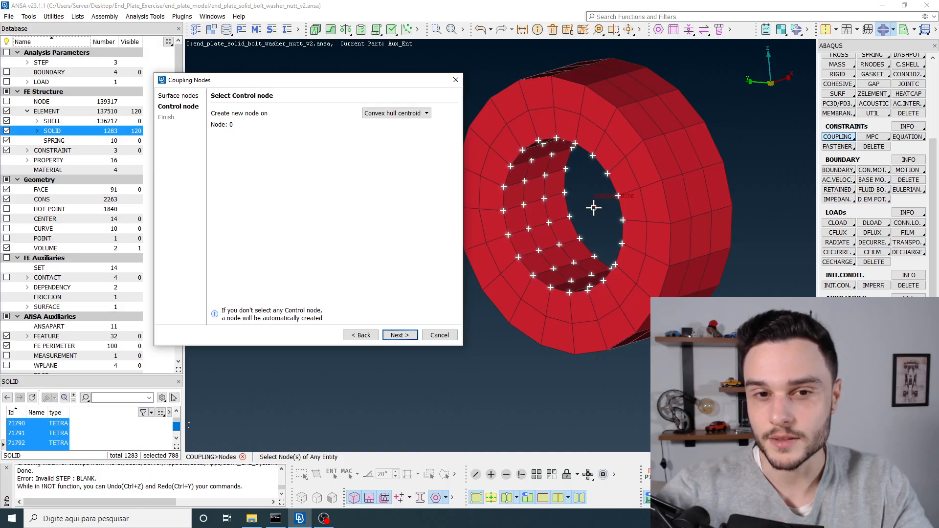
pyautogui.click(396, 113)
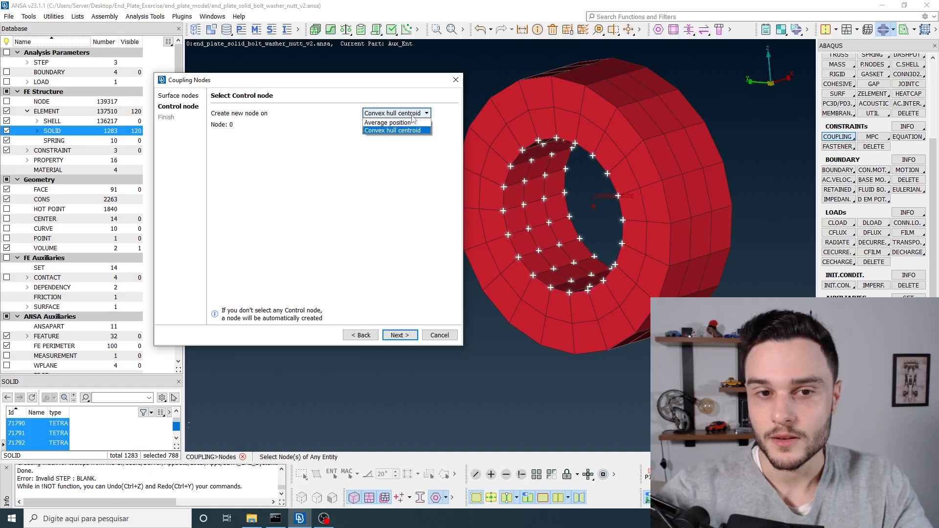
pyautogui.click(388, 125)
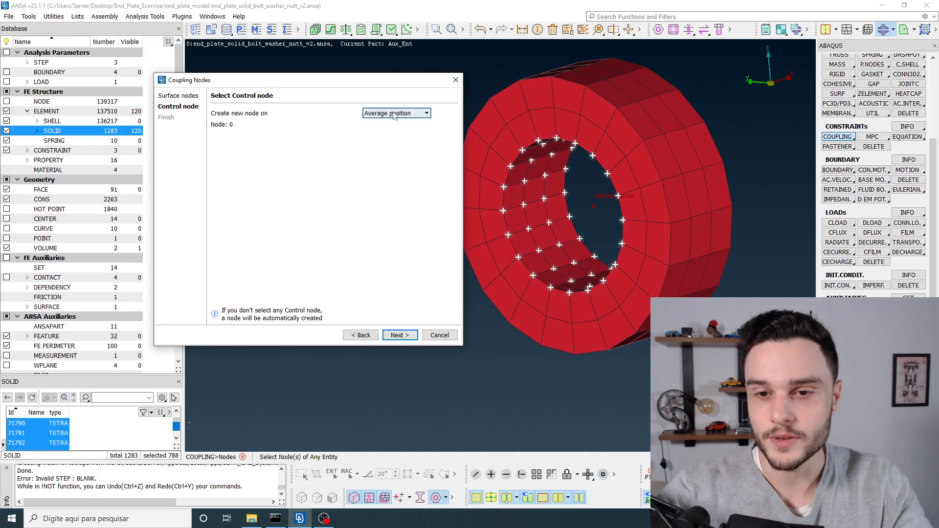
pyautogui.click(396, 113)
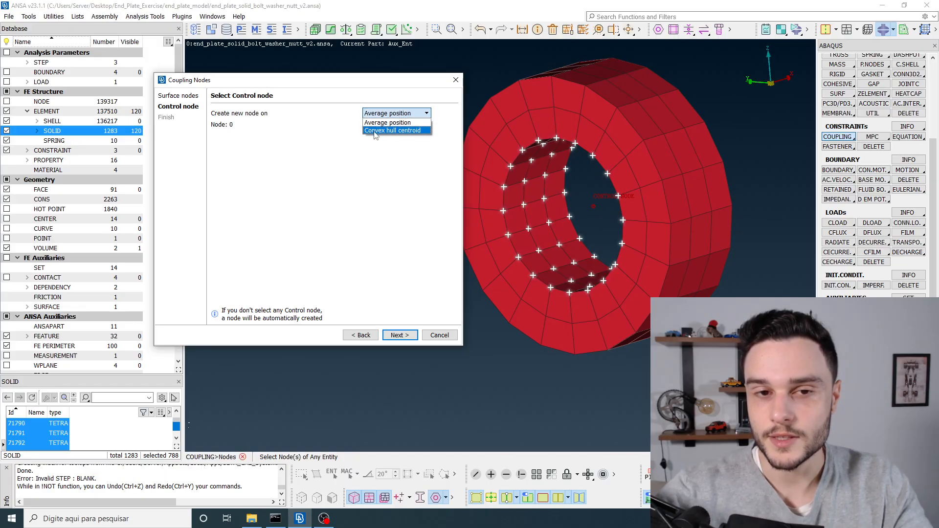
pyautogui.click(377, 130)
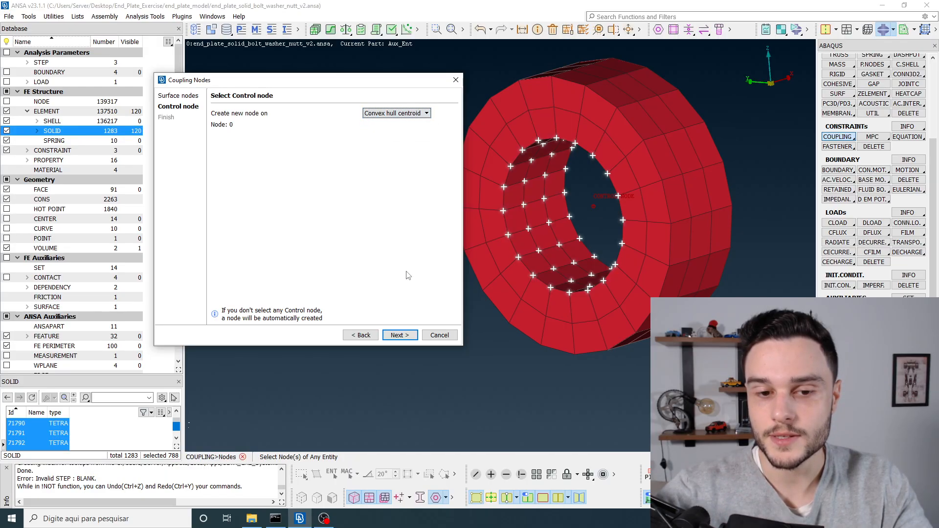
pyautogui.click(407, 337)
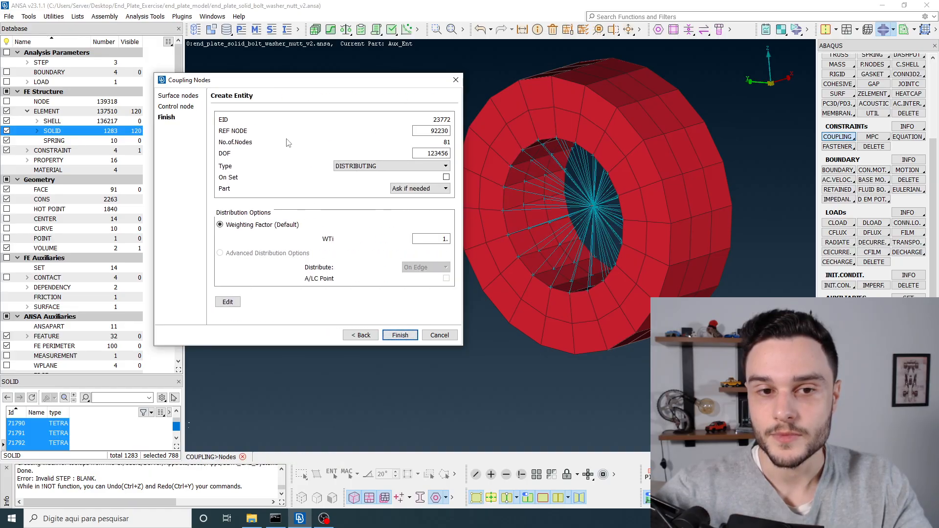
# Set the coupling type to KINEMATIC and its part assignment to Ask always
pyautogui.moveTo(287, 82); pyautogui.dragTo(226, 64)
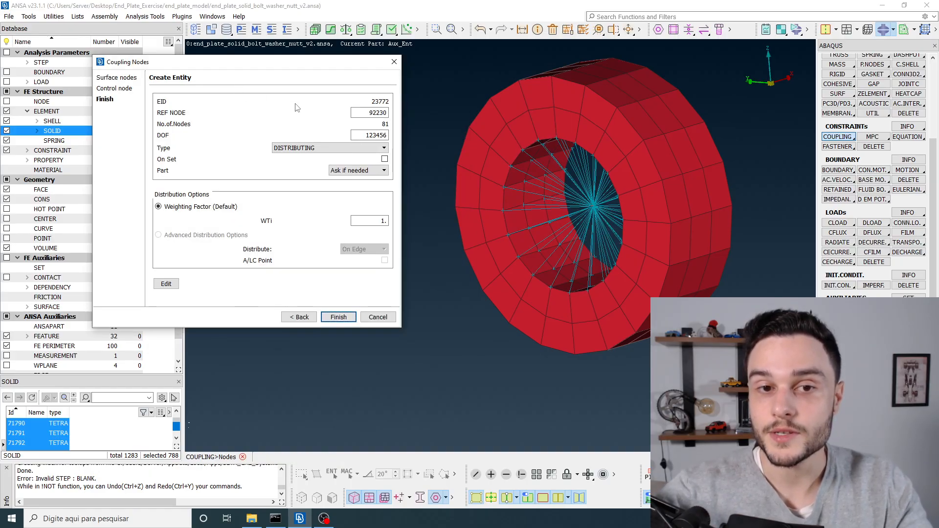
pyautogui.click(312, 149)
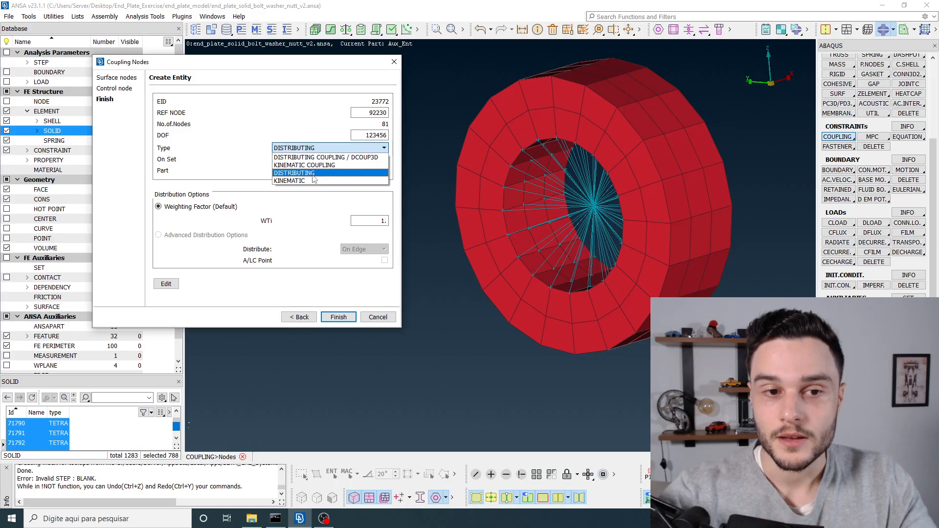
pyautogui.click(300, 181)
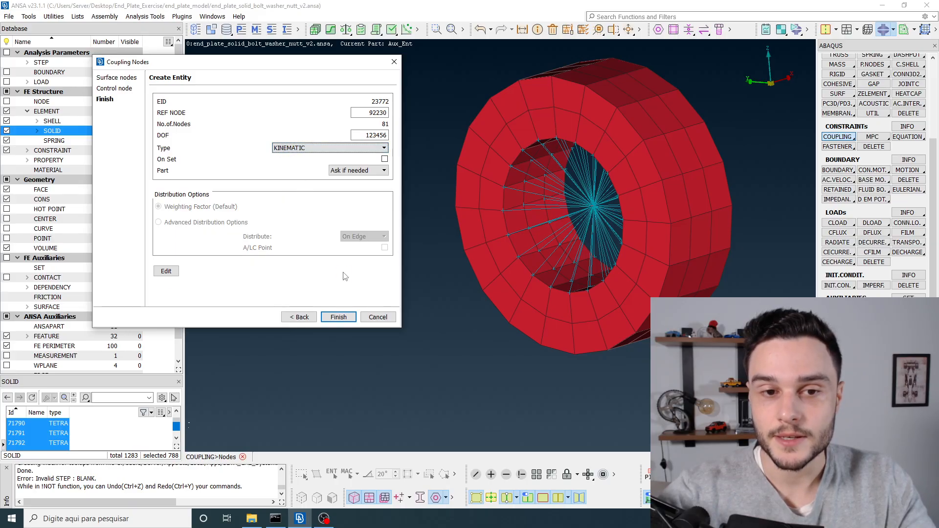
pyautogui.click(350, 174)
pyautogui.click(349, 190)
pyautogui.click(356, 170)
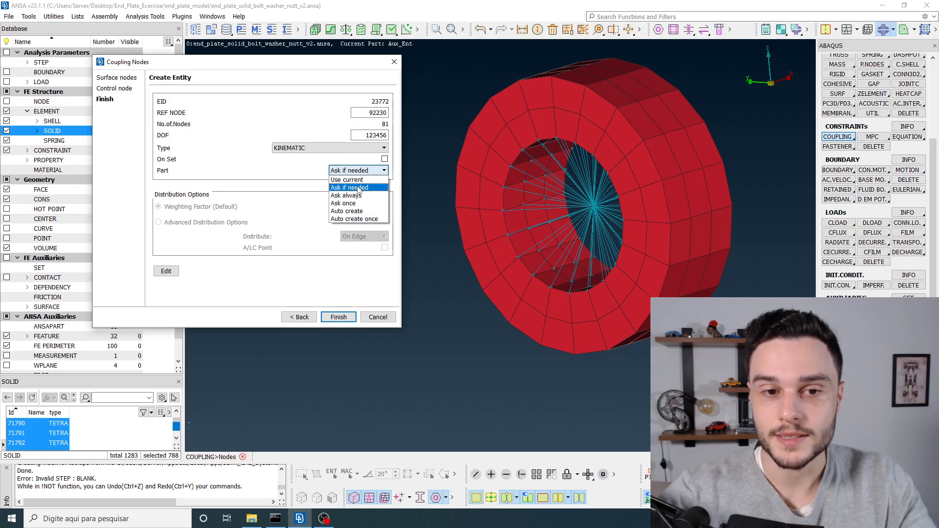
pyautogui.click(347, 196)
# Finish the nut coupling, assign it to the Aux_Ent part, and leave the coupling function
pyautogui.click(338, 316)
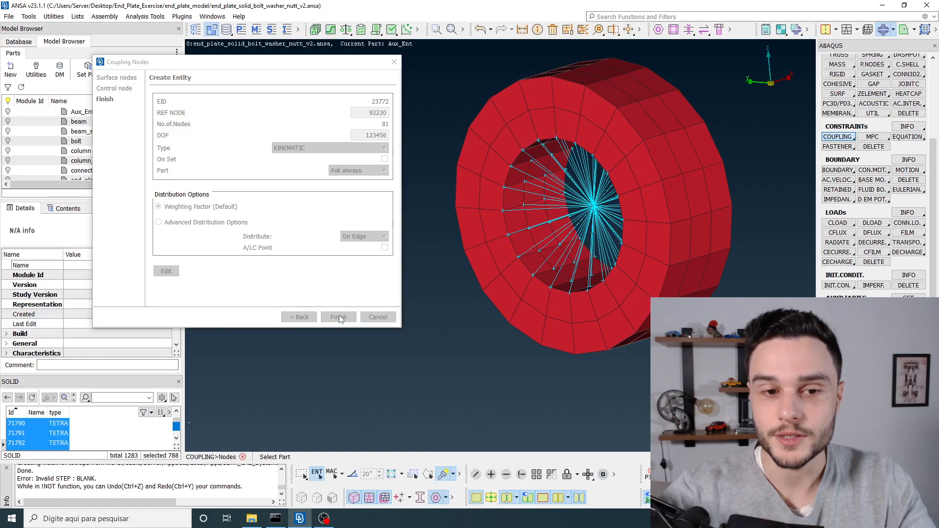
pyautogui.click(83, 113)
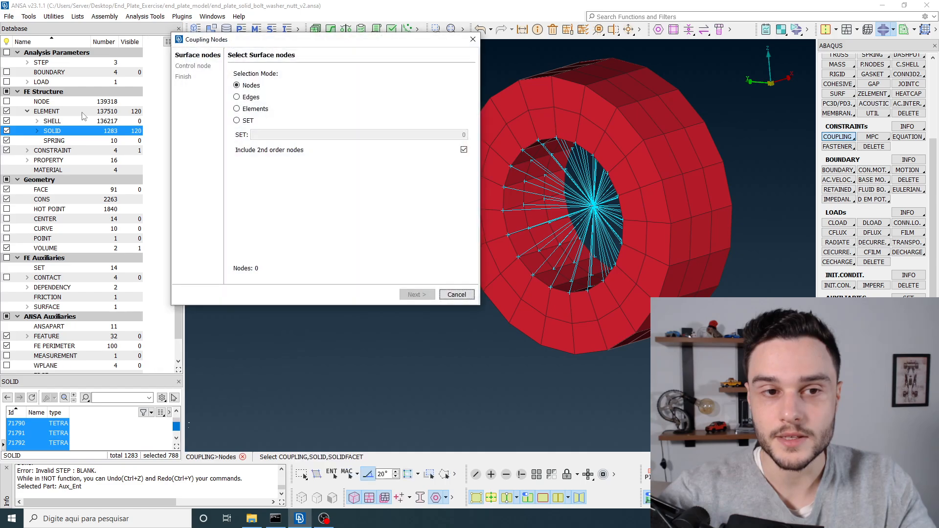
pyautogui.click(472, 39)
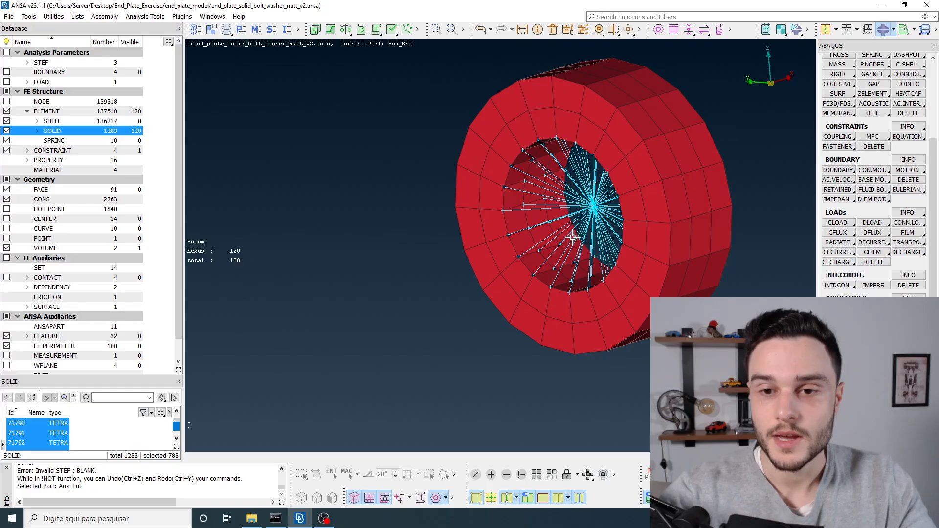
# Examine the kinematic coupling between the nut's inner hole nodes and its central control node from close up and from the side
pyautogui.scroll(-3, 573, 237)
pyautogui.scroll(3, 577, 242)
pyautogui.keyDown('ctrl'); pyautogui.moveTo(593, 216); pyautogui.dragTo(567, 221); pyautogui.keyUp('ctrl')
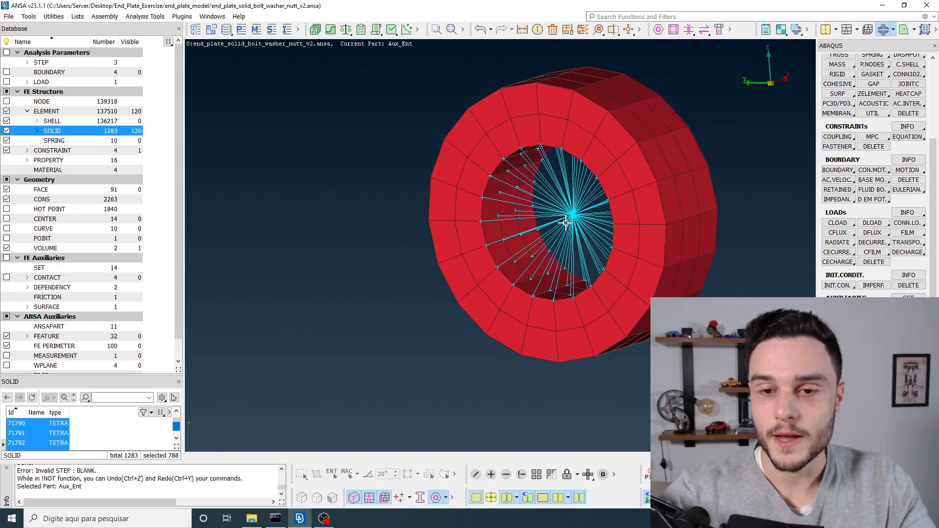
pyautogui.scroll(3, 567, 221)
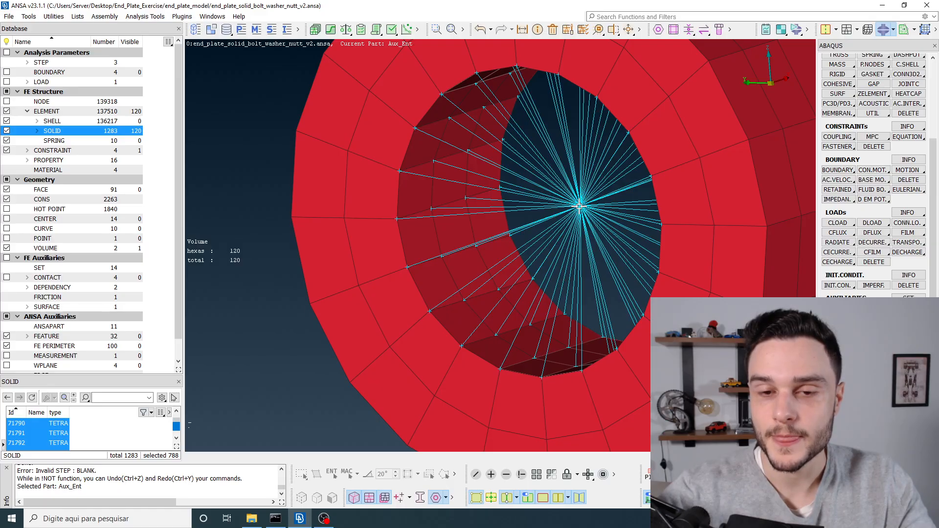
pyautogui.scroll(-5, 579, 207)
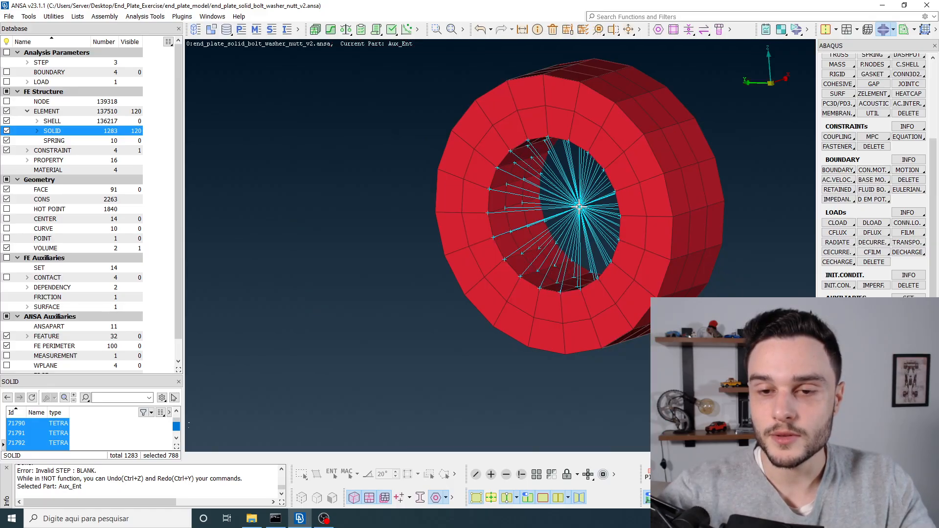
pyautogui.scroll(5, 579, 207)
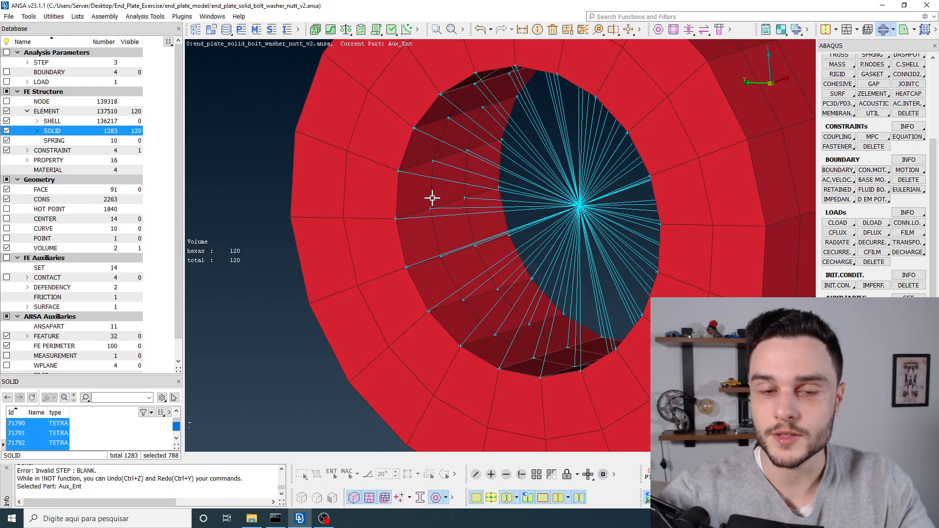
pyautogui.scroll(-3, 473, 190)
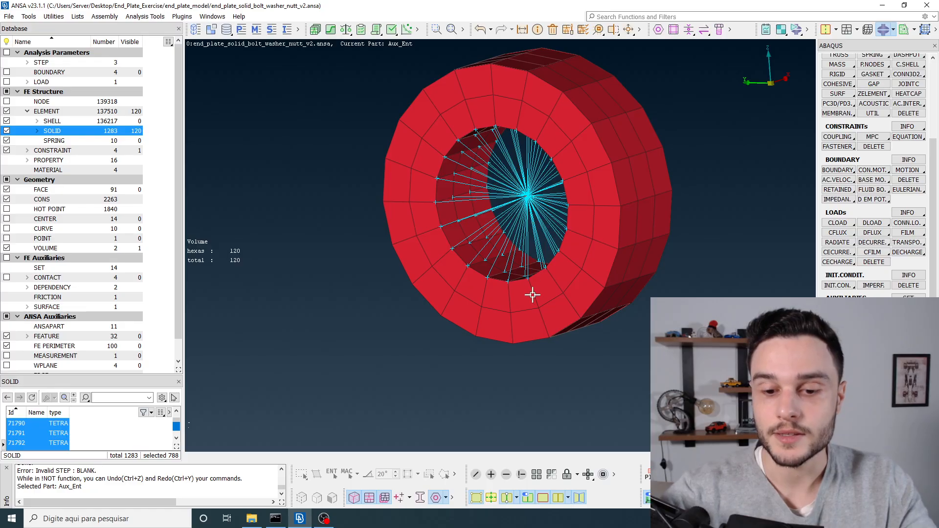
pyautogui.scroll(-3, 522, 270)
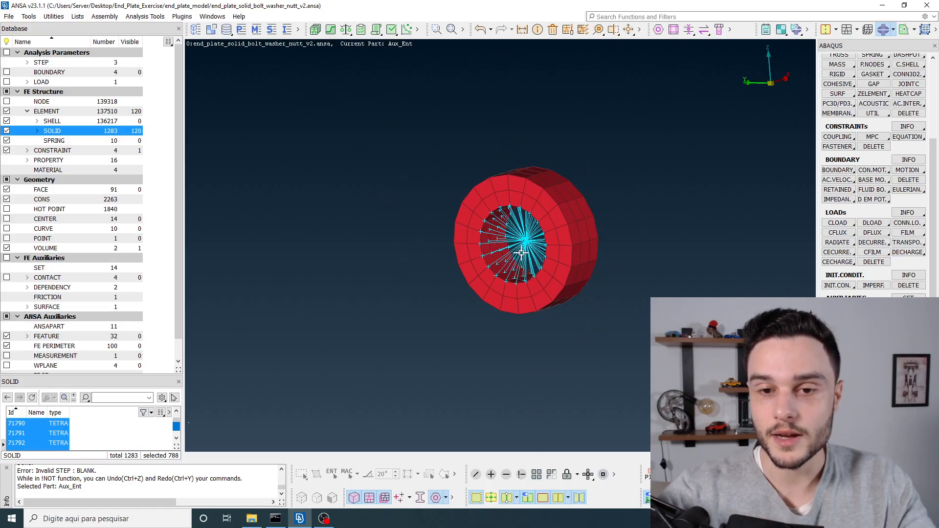
pyautogui.keyDown('ctrl'); pyautogui.moveTo(521, 252); pyautogui.dragTo(502, 258); pyautogui.keyUp('ctrl')
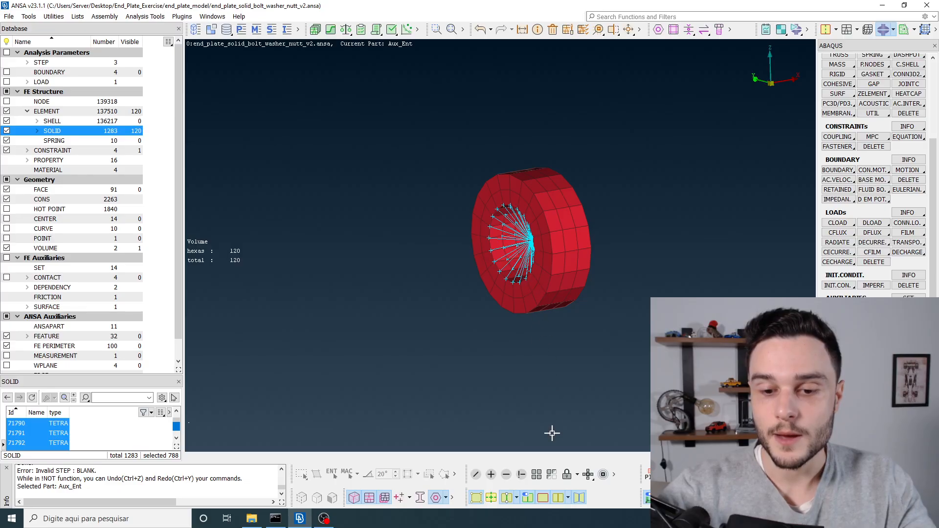
# Show the whole model again and isolate the solid bolt and the nut, picking them by property region
pyautogui.click(537, 475)
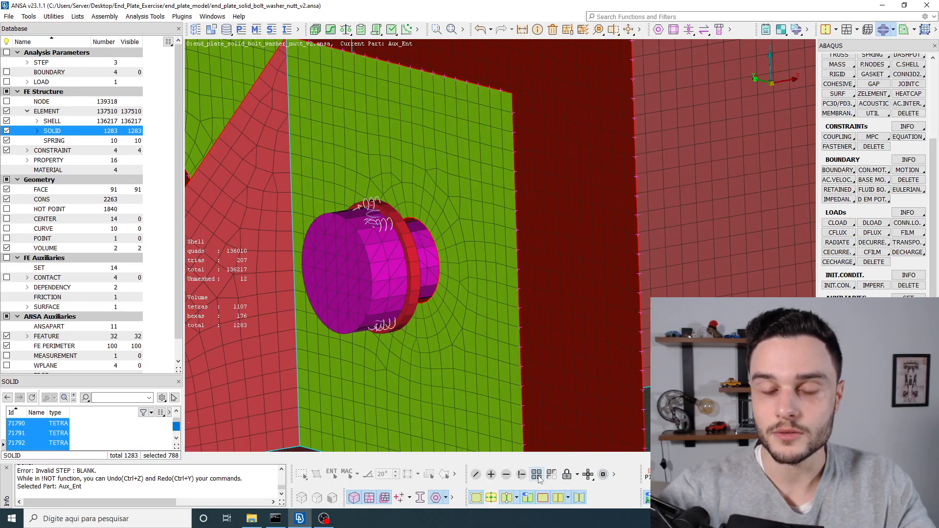
pyautogui.scroll(-3, 444, 274)
pyautogui.moveTo(428, 272)
pyautogui.keyDown('ctrl'); pyautogui.mouseDown()
pyautogui.moveTo(401, 249)
pyautogui.moveTo(436, 283)
pyautogui.mouseUp(); pyautogui.keyUp('ctrl')
pyautogui.click(520, 478)
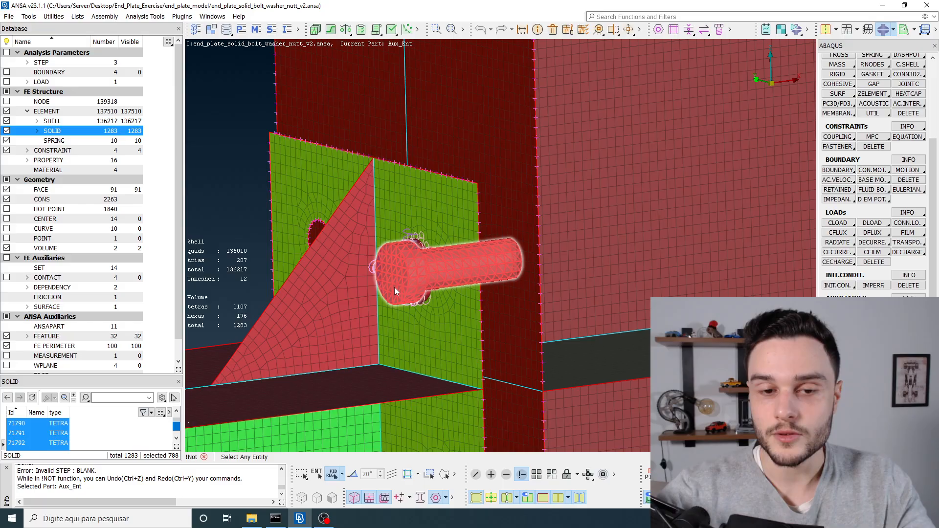
pyautogui.click(343, 474)
pyautogui.click(357, 416)
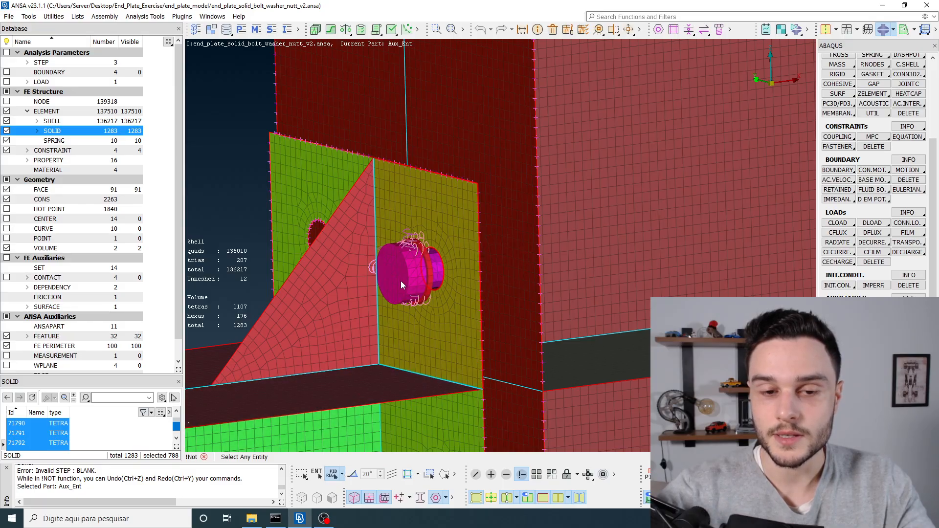
pyautogui.click(404, 274)
pyautogui.keyDown('ctrl'); pyautogui.moveTo(406, 271); pyautogui.dragTo(370, 262); pyautogui.keyUp('ctrl')
pyautogui.click(527, 240)
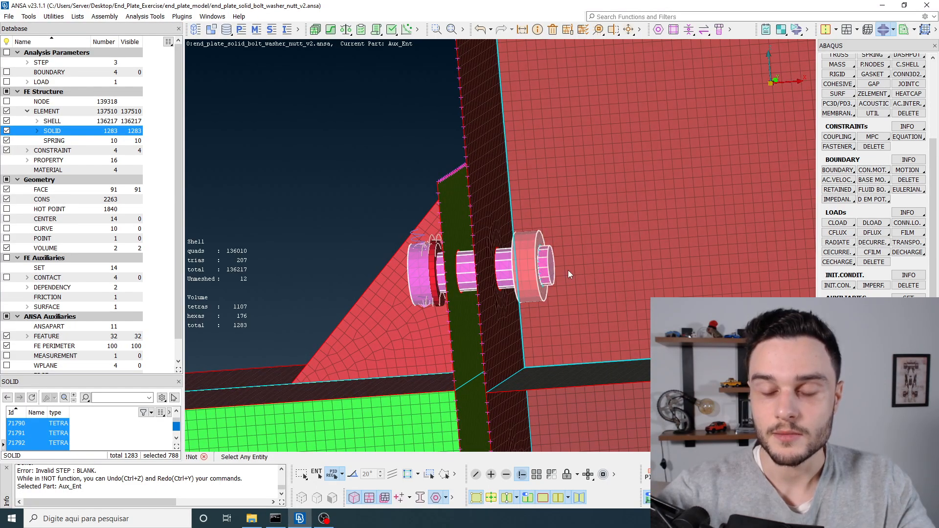
pyautogui.press('i')
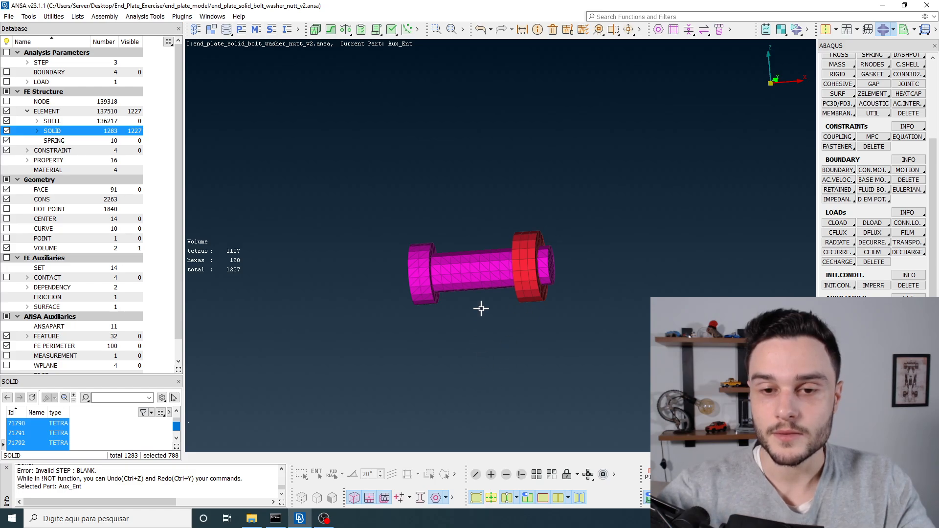
# Examine where the nut sits along the bolt shank from the side and from the shank end
pyautogui.scroll(5, 491, 273)
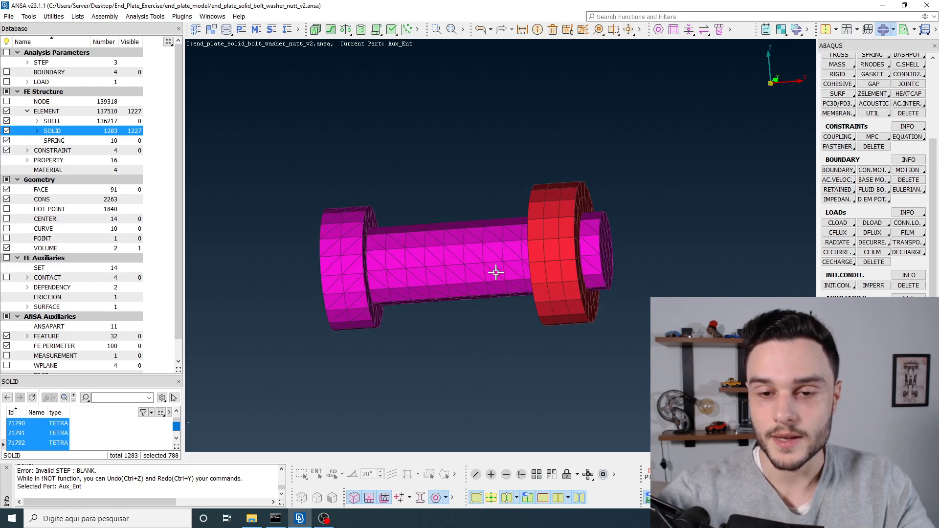
pyautogui.keyDown('ctrl'); pyautogui.moveTo(473, 271); pyautogui.dragTo(504, 265); pyautogui.keyUp('ctrl')
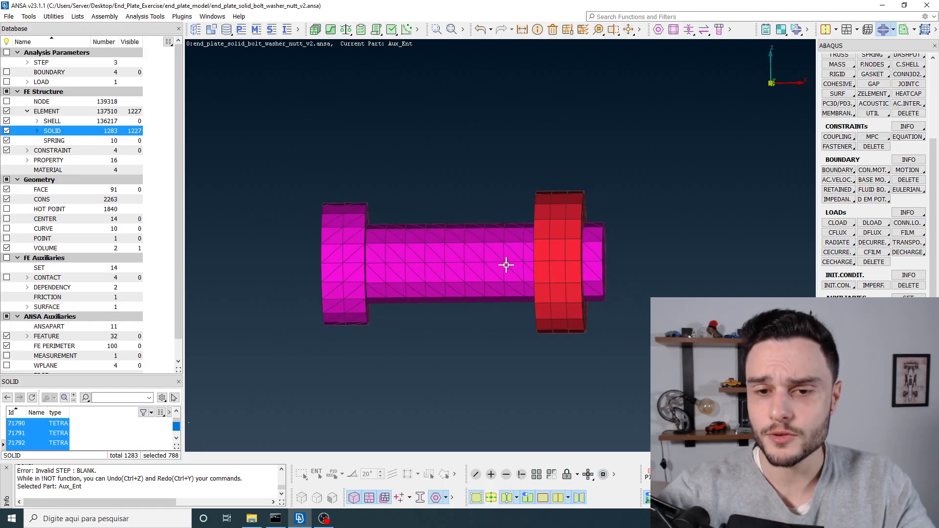
pyautogui.scroll(5, 578, 257)
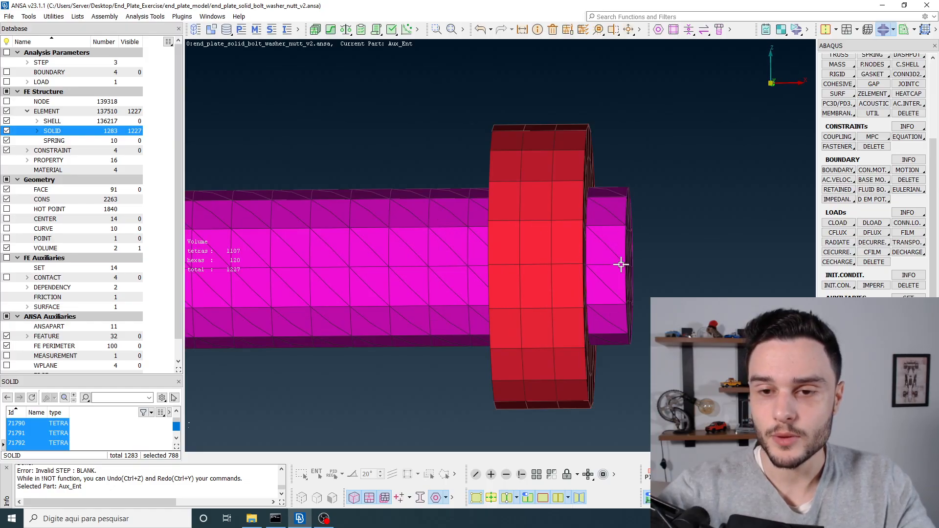
pyautogui.keyDown('ctrl'); pyautogui.moveTo(620, 312); pyautogui.dragTo(624, 222); pyautogui.keyUp('ctrl')
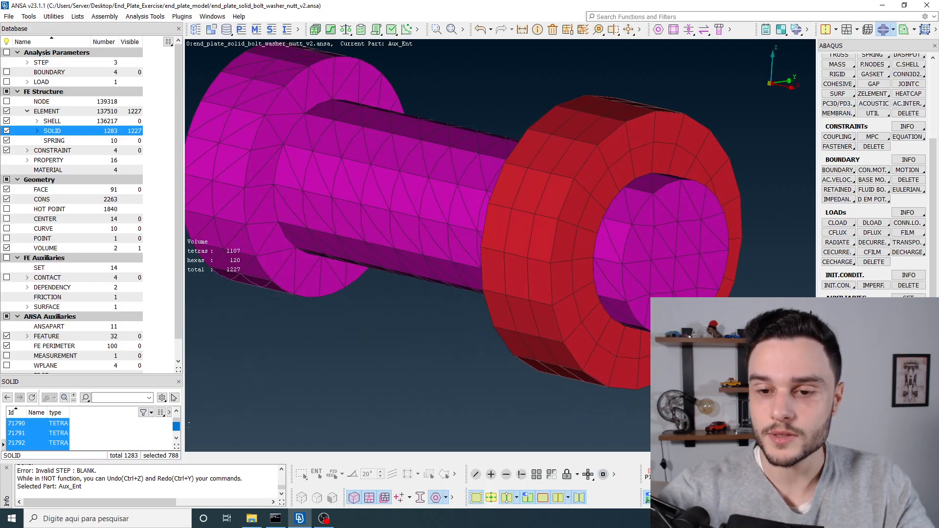
pyautogui.keyDown('ctrl'); pyautogui.moveTo(659, 201); pyautogui.dragTo(639, 191); pyautogui.keyUp('ctrl')
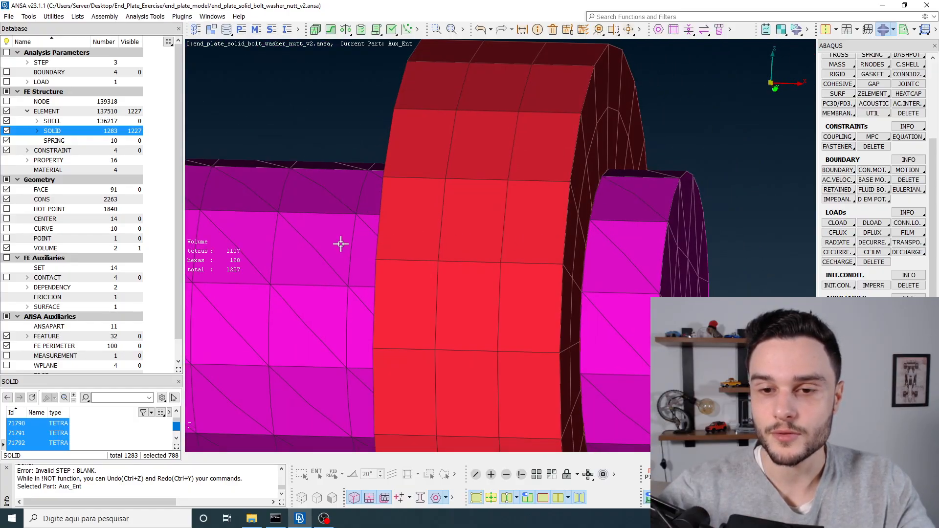
pyautogui.scroll(-3, 459, 234)
pyautogui.moveTo(548, 237)
pyautogui.keyDown('ctrl'); pyautogui.mouseDown()
pyautogui.moveTo(562, 225)
pyautogui.moveTo(570, 245)
pyautogui.moveTo(581, 241)
pyautogui.moveTo(553, 241)
pyautogui.mouseUp(); pyautogui.keyUp('ctrl')
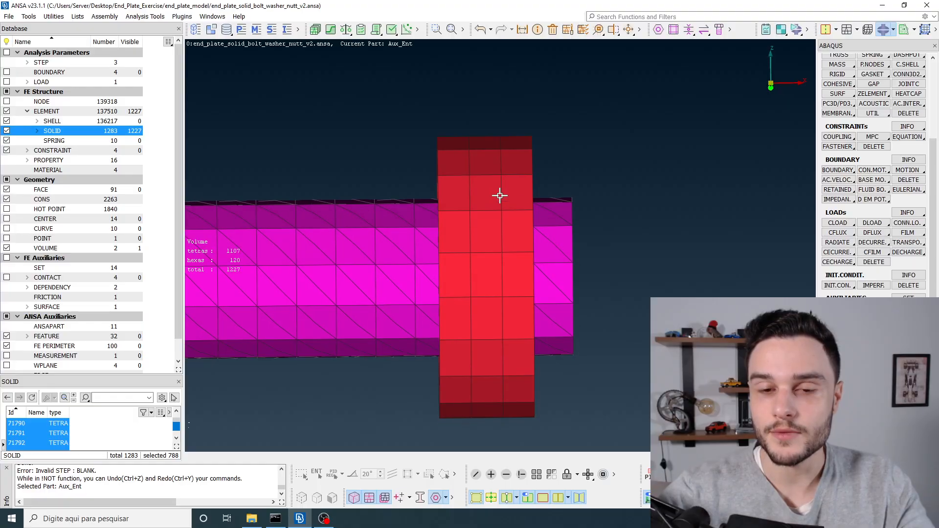
pyautogui.scroll(-2, 544, 225)
pyautogui.scroll(3, 543, 225)
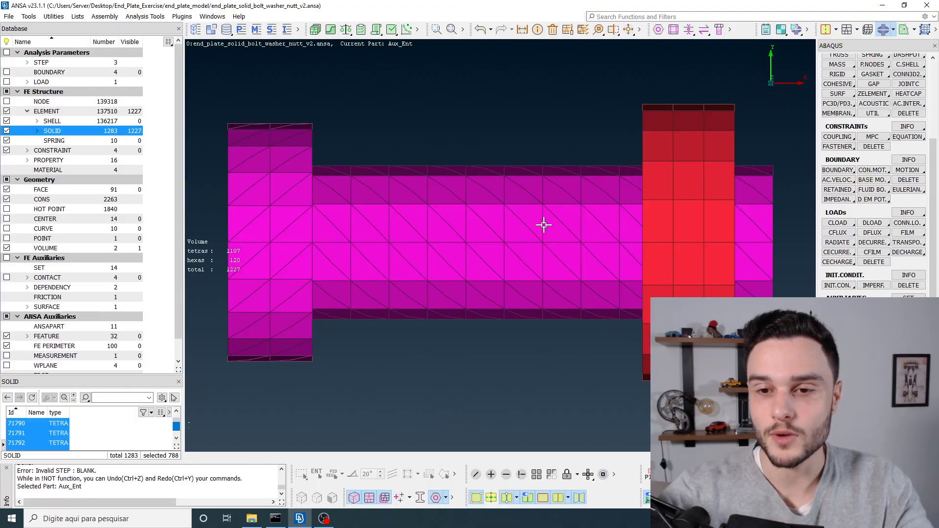
pyautogui.write('4')
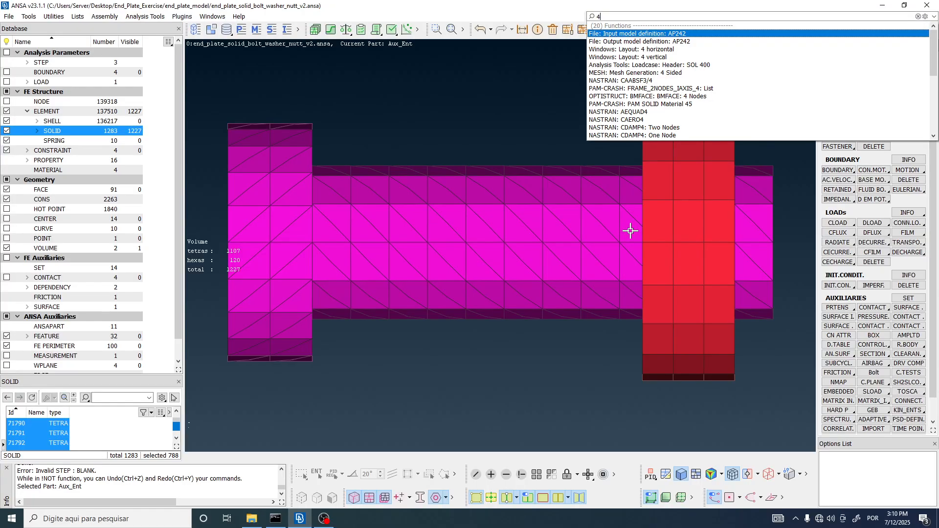
pyautogui.press('Escape')
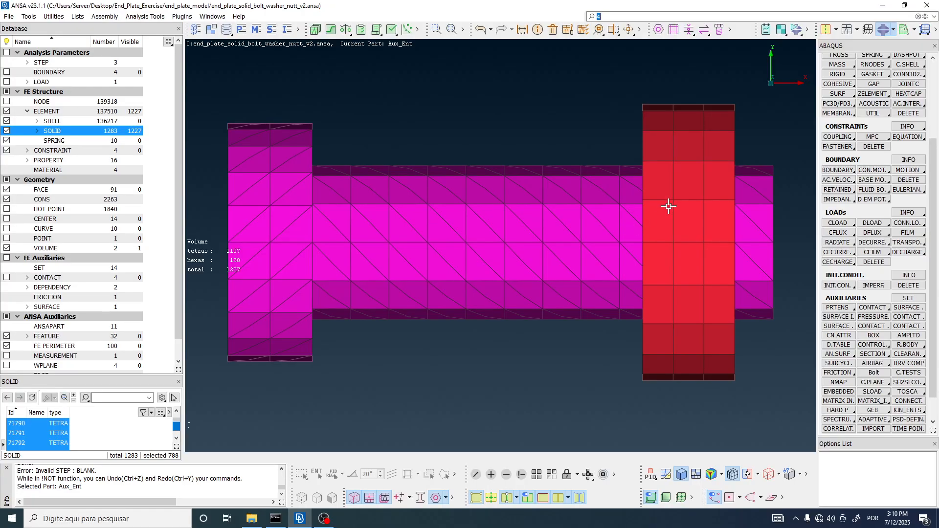
# Hide the nut to view the bolt alone, and bring the nut back into view
pyautogui.click(506, 479)
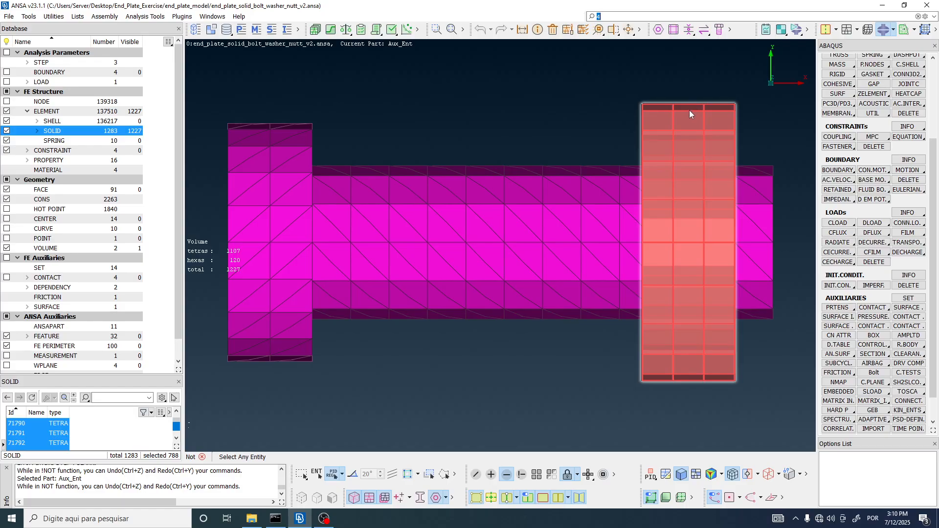
pyautogui.click(643, 161)
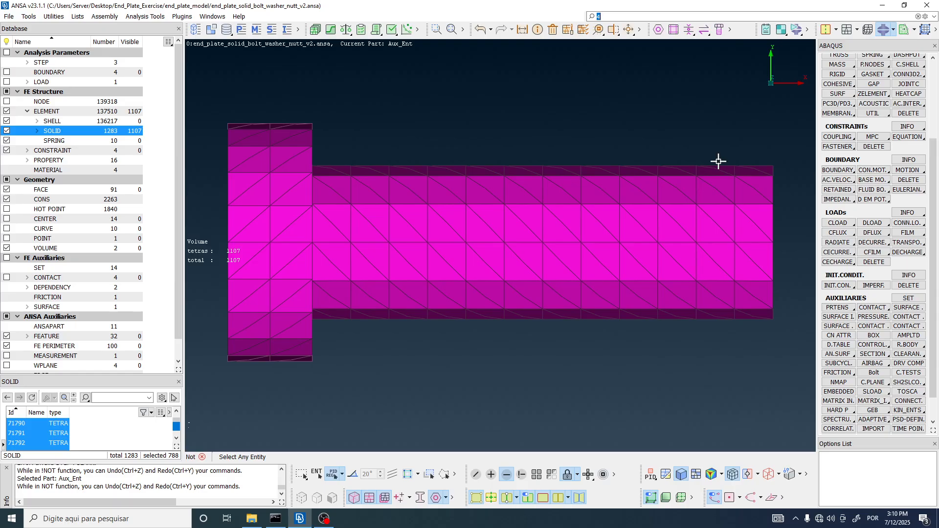
pyautogui.click(537, 475)
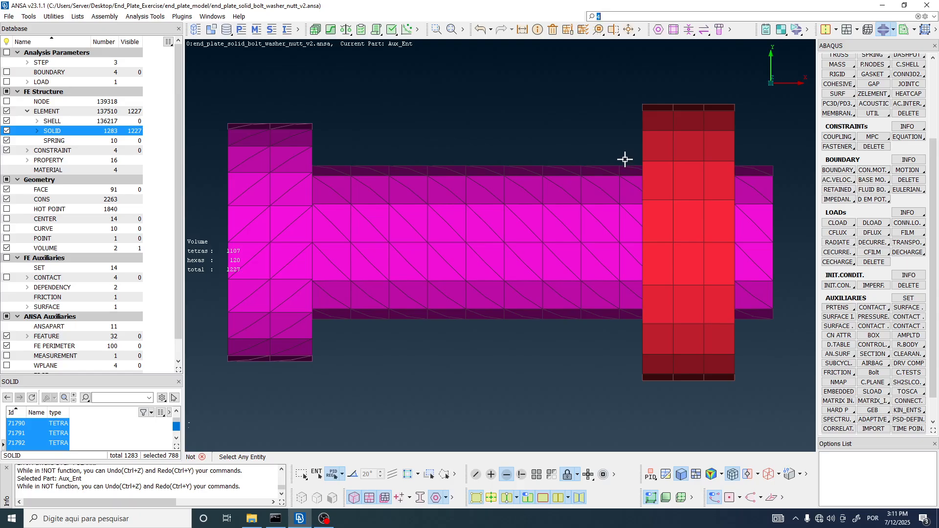
# Hide the nut by picking its property region, leaving only the solid bolt displayed
pyautogui.scroll(3, 630, 160)
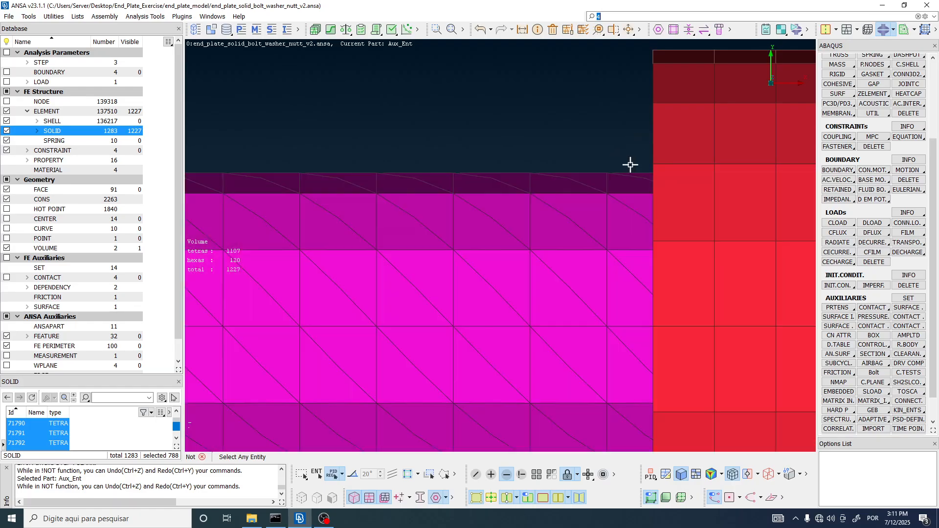
pyautogui.scroll(-3, 592, 124)
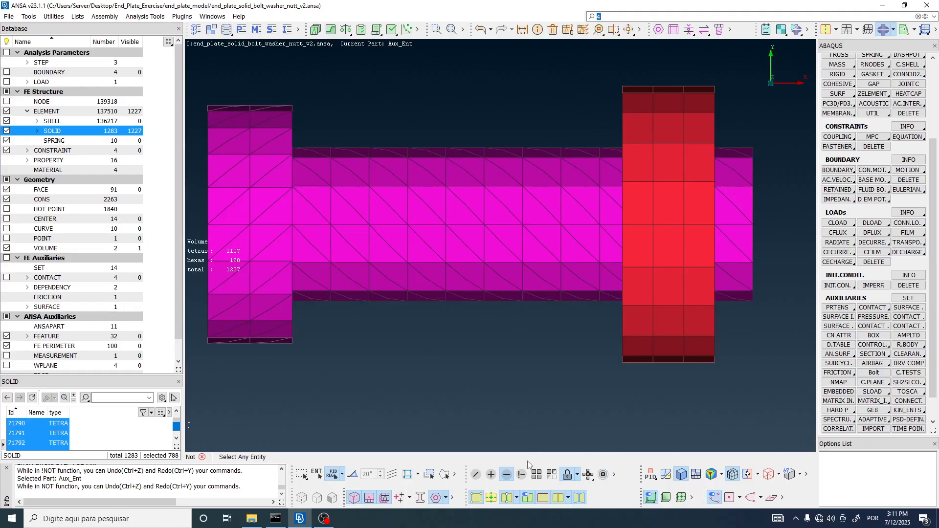
pyautogui.click(656, 104)
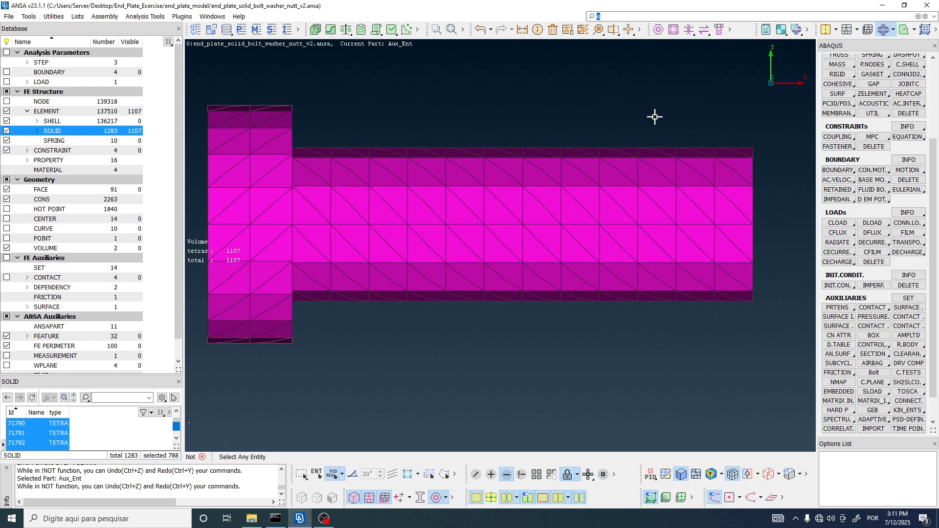
# Start a new node-based coupling in the ABAQUS deck and move its dialog clear of the bolt
pyautogui.press('alt')
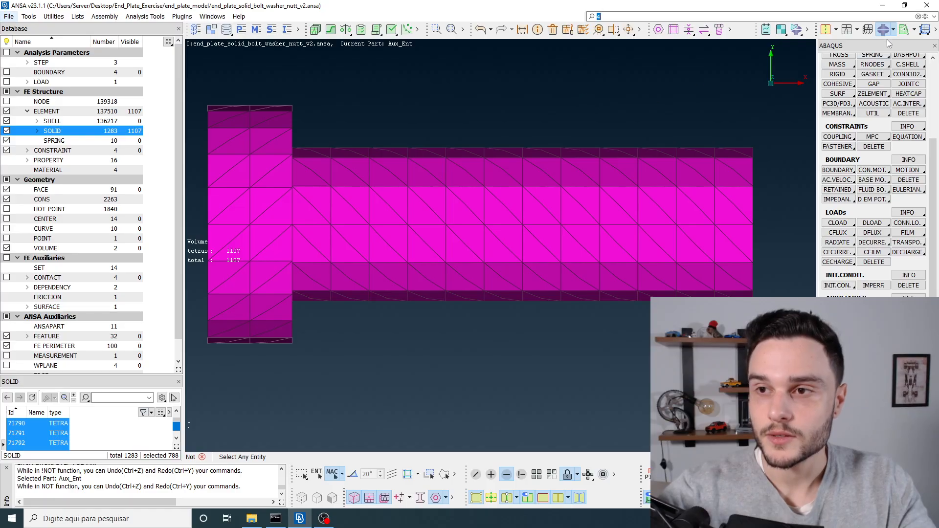
pyautogui.scroll(-2, 882, 88)
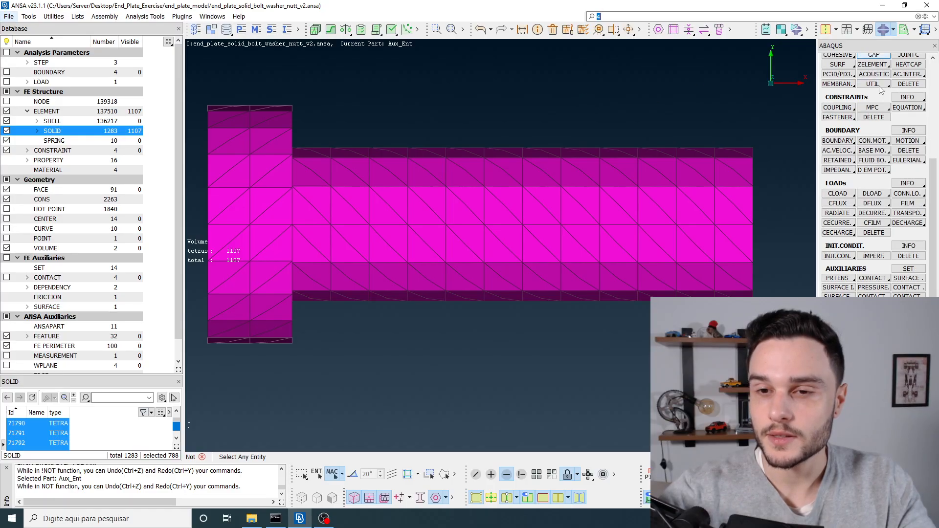
pyautogui.click(892, 29)
pyautogui.click(854, 75)
pyautogui.scroll(1, 861, 128)
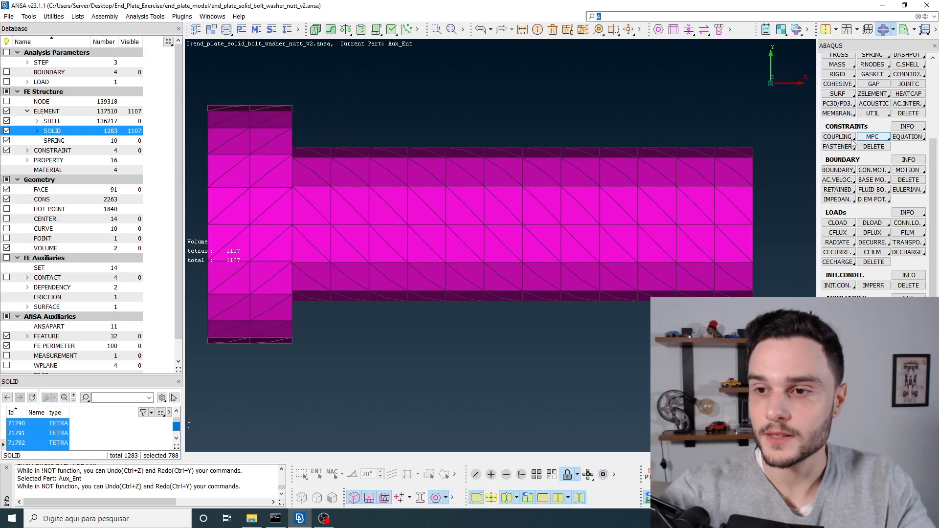
pyautogui.click(850, 139)
pyautogui.click(846, 152)
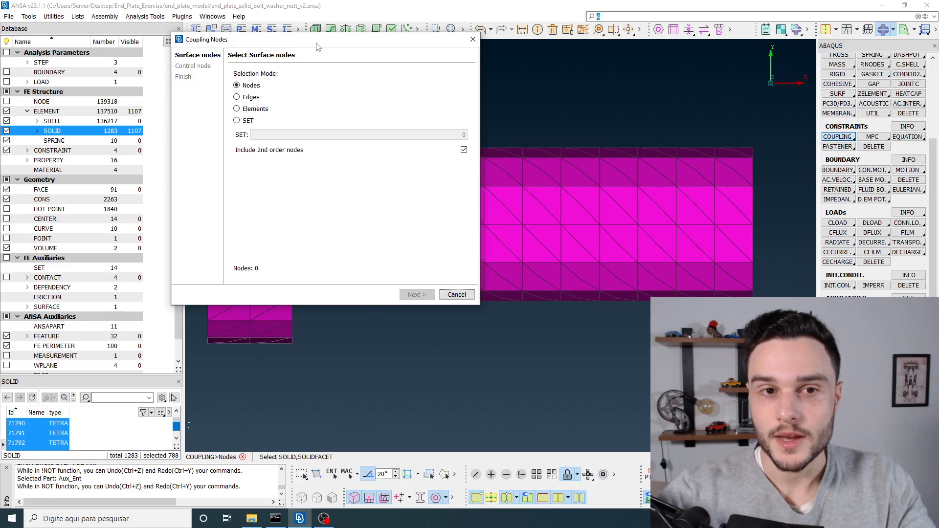
pyautogui.moveTo(316, 43); pyautogui.dragTo(249, 38)
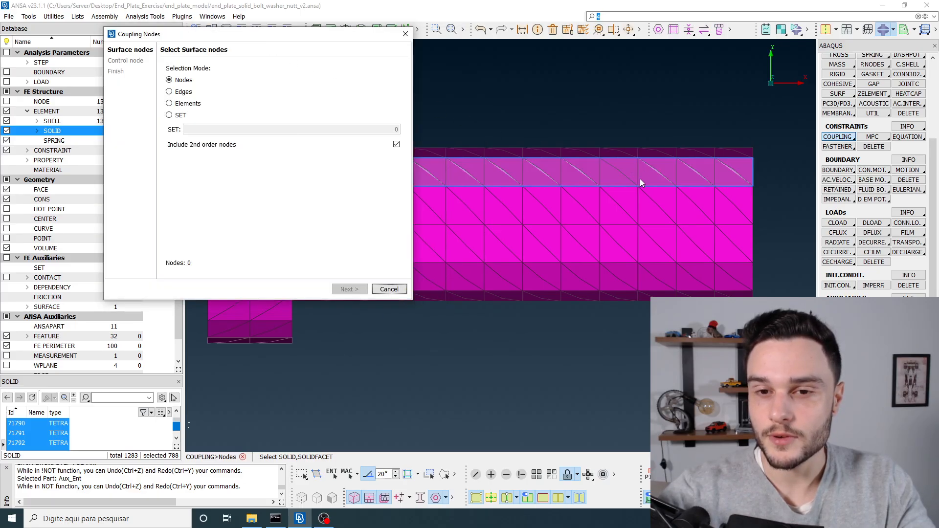
pyautogui.moveTo(326, 43); pyautogui.dragTo(270, 40)
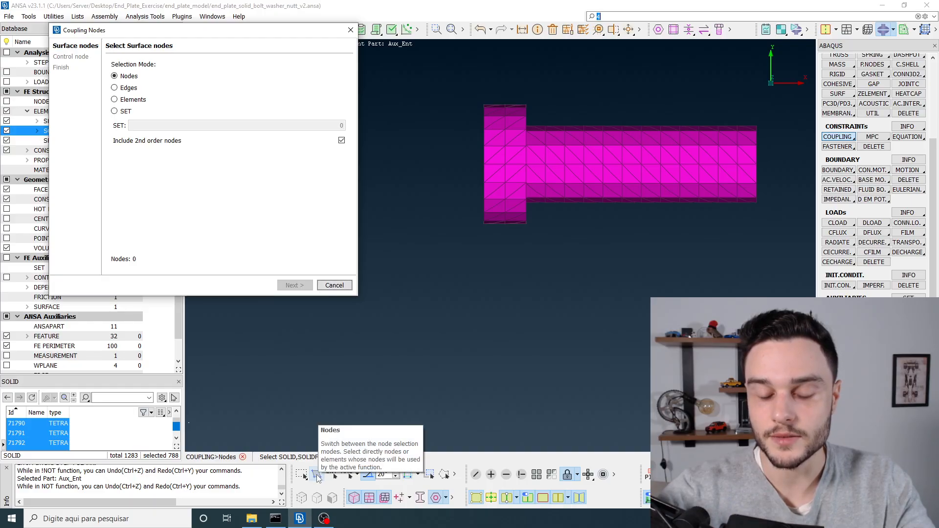
# With a 50° feature angle, select the bolt shank's surface nodes for the coupling, limited to the three-element band beneath the nut
pyautogui.click(387, 474)
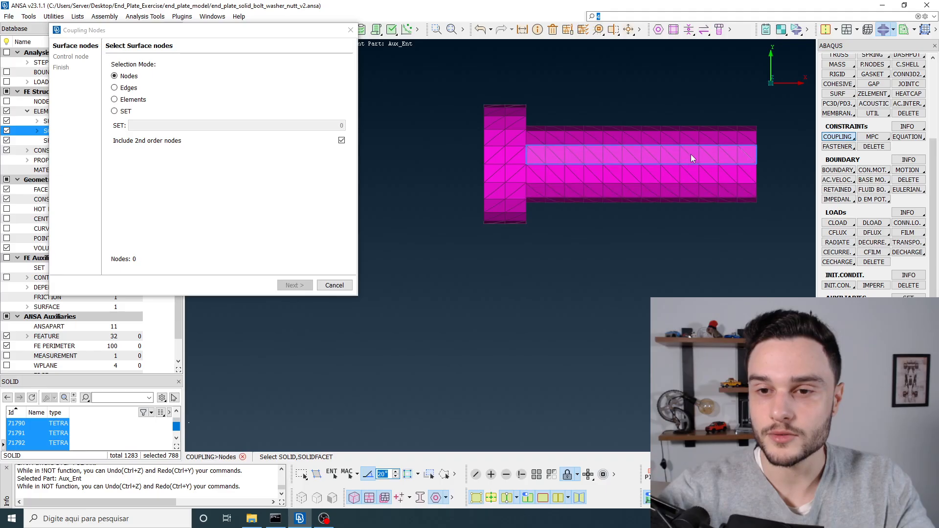
pyautogui.scroll(3, 690, 153)
pyautogui.scroll(-3, 653, 153)
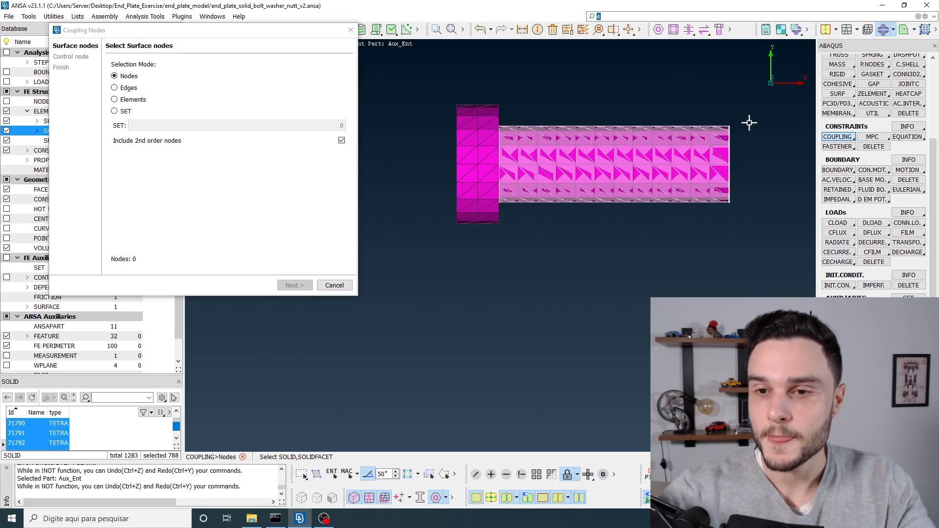
pyautogui.moveTo(718, 105); pyautogui.dragTo(781, 260)
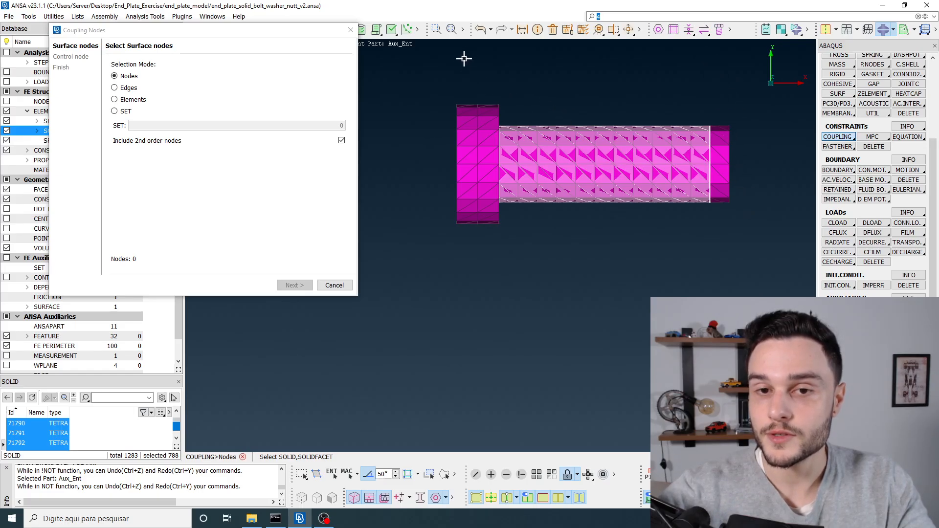
pyautogui.moveTo(453, 61); pyautogui.dragTo(647, 261)
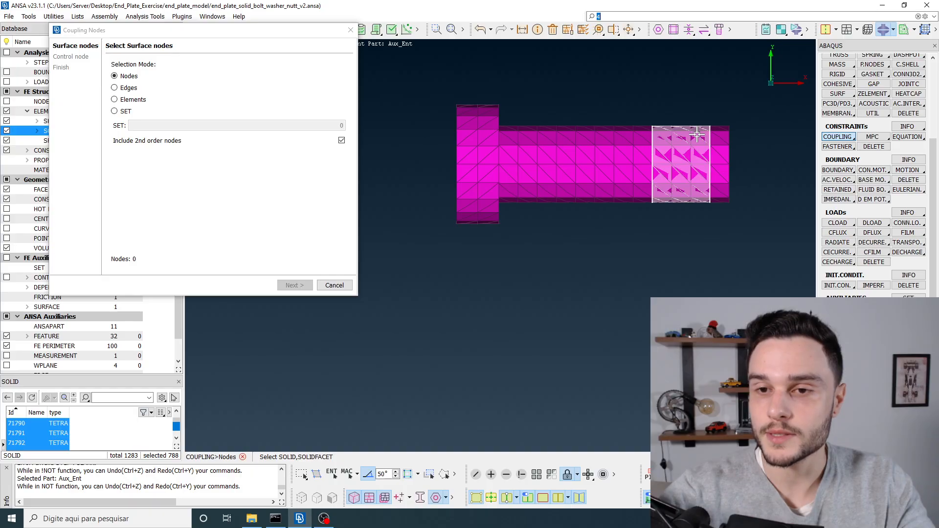
pyautogui.scroll(3, 699, 140)
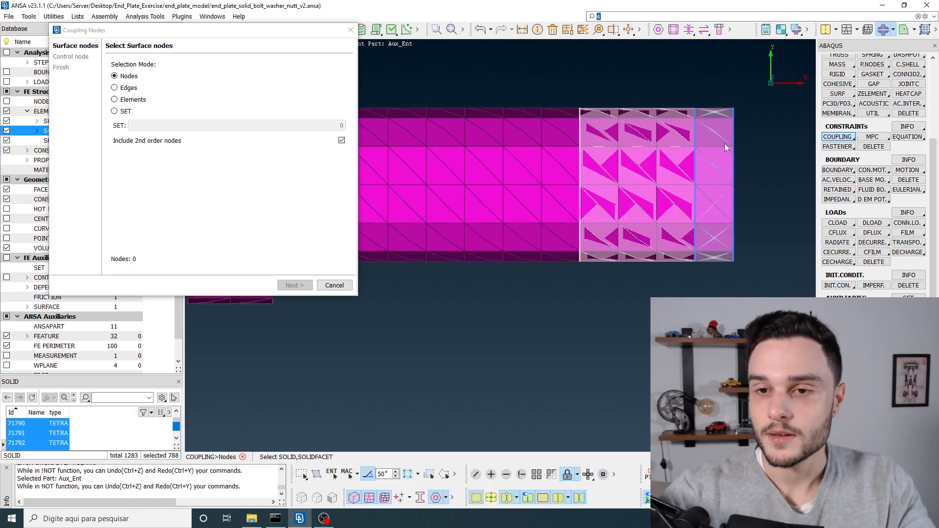
pyautogui.middleClick(655, 130)
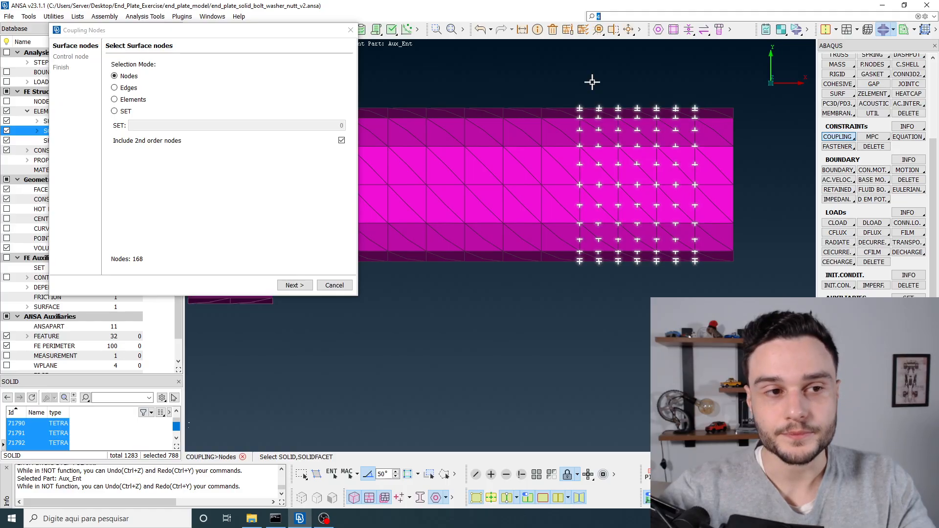
# Accept the selected shank nodes and let the control node be created automatically at their convex hull centroid
pyautogui.scroll(-3, 592, 82)
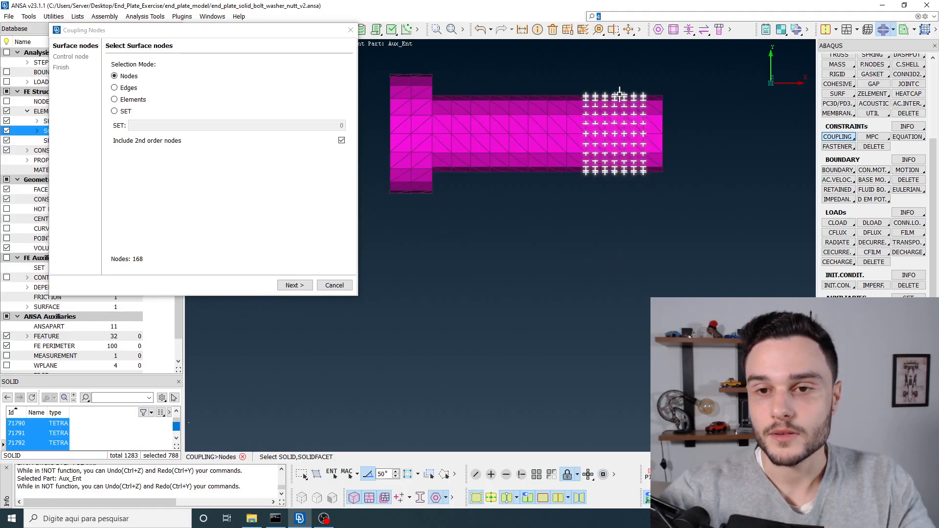
pyautogui.scroll(3, 608, 94)
pyautogui.scroll(-3, 603, 94)
pyautogui.scroll(3, 608, 83)
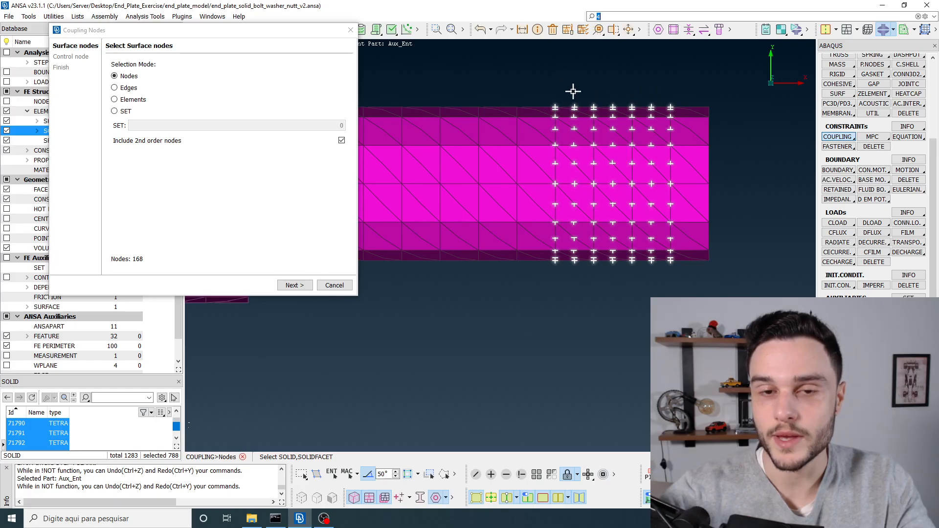
pyautogui.scroll(-2, 579, 159)
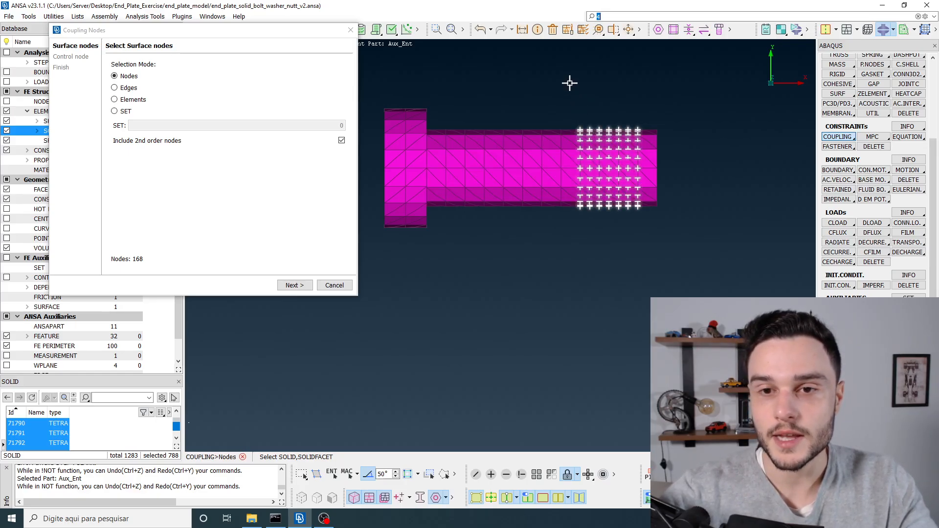
pyautogui.moveTo(575, 53); pyautogui.dragTo(624, 103)
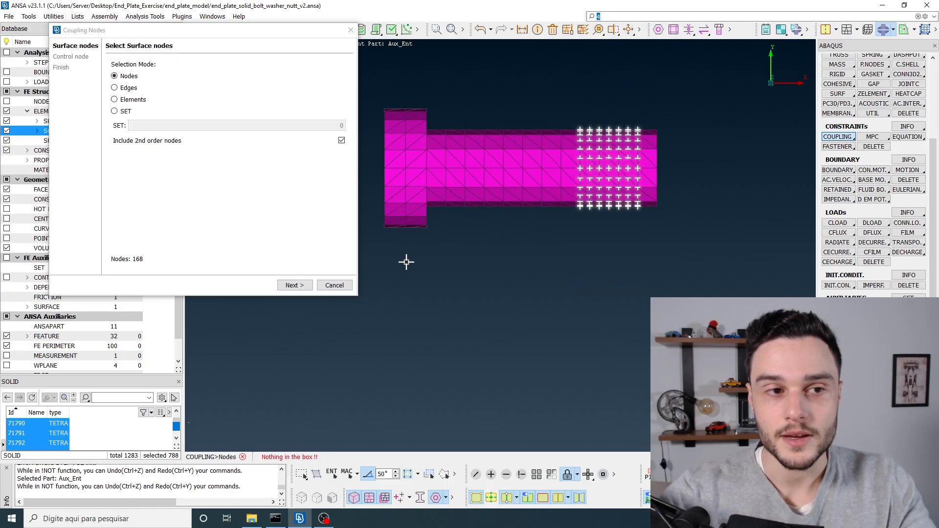
pyautogui.click(294, 285)
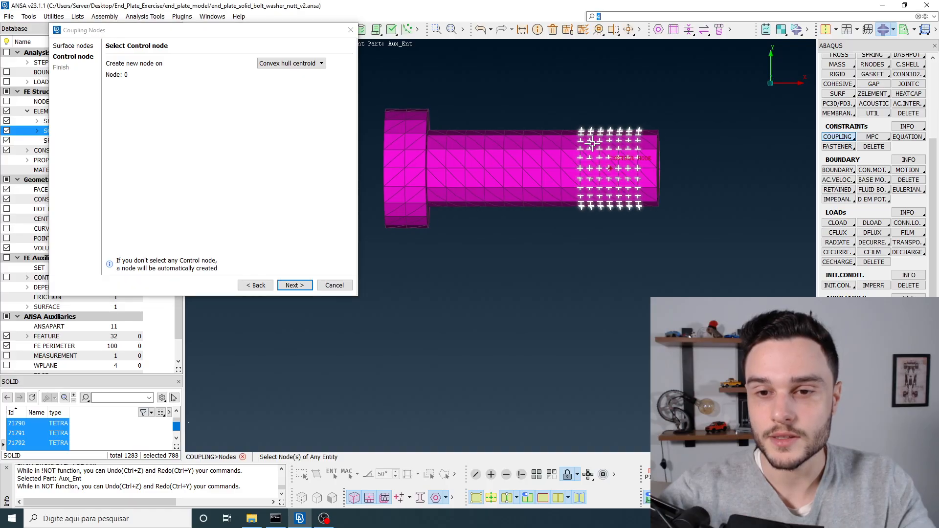
pyautogui.keyDown('ctrl'); pyautogui.moveTo(603, 152); pyautogui.dragTo(512, 150); pyautogui.keyUp('ctrl')
pyautogui.moveTo(642, 173)
pyautogui.keyDown('ctrl'); pyautogui.mouseDown()
pyautogui.moveTo(650, 160)
pyautogui.moveTo(742, 172)
pyautogui.moveTo(653, 172)
pyautogui.moveTo(685, 166)
pyautogui.moveTo(704, 145)
pyautogui.moveTo(629, 171)
pyautogui.mouseUp(); pyautogui.keyUp('ctrl')
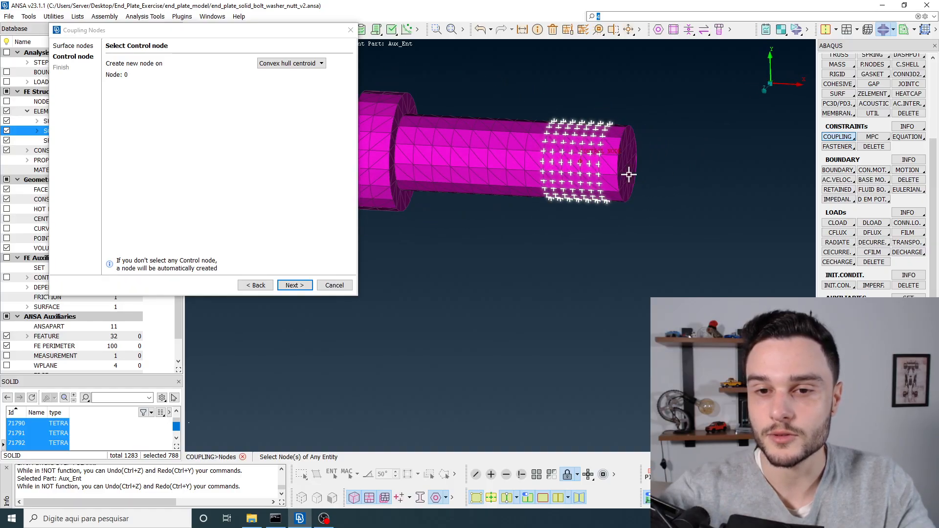
pyautogui.click(292, 284)
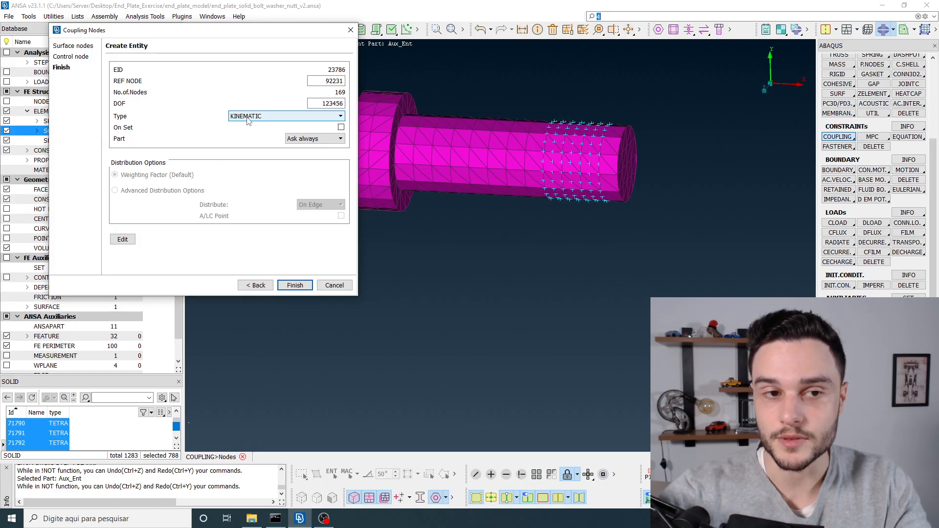
# Create the coupling as type KINEMATIC with the part option Ask always, and assign it to the Aux_Ent part
pyautogui.click(249, 121)
pyautogui.click(251, 149)
pyautogui.click(305, 139)
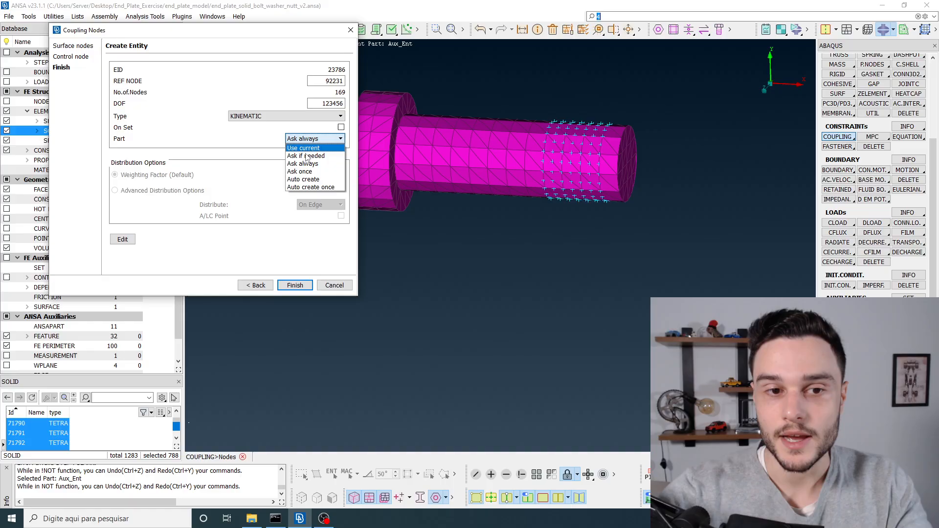
pyautogui.click(304, 163)
pyautogui.click(295, 285)
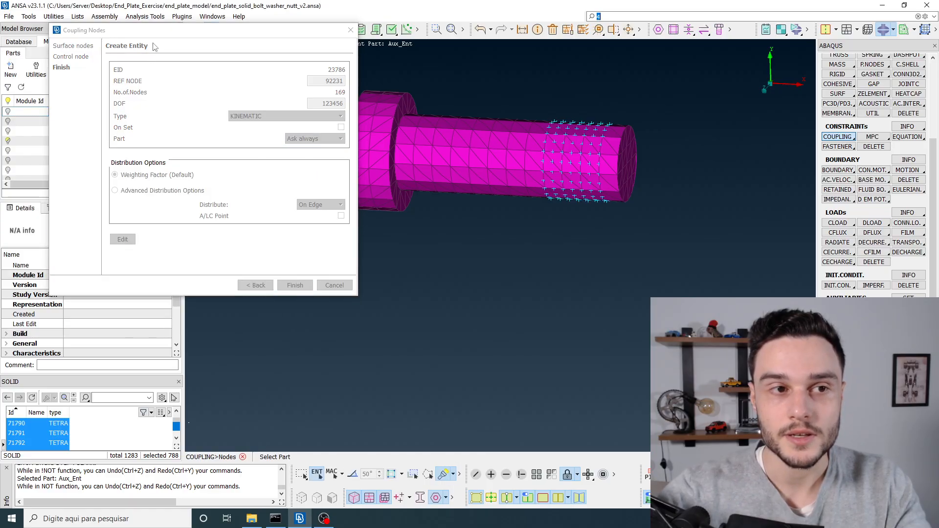
pyautogui.click(81, 115)
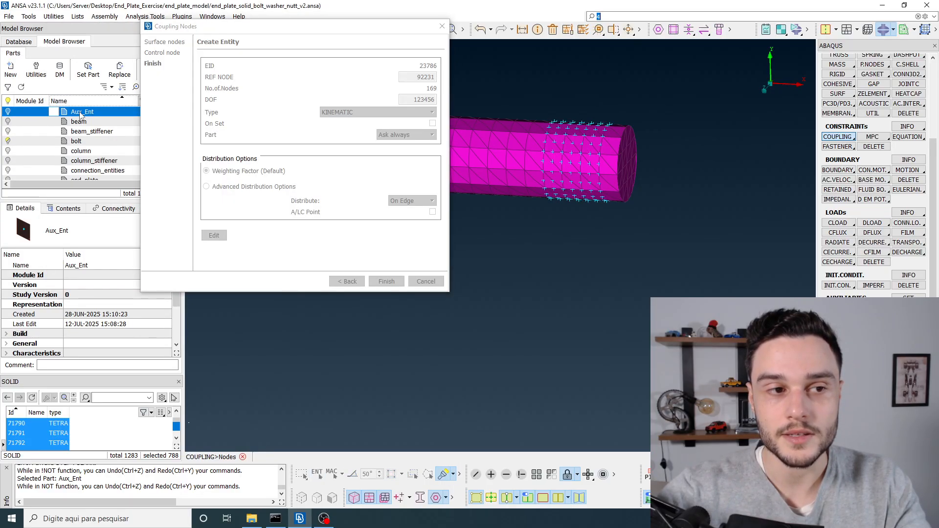
pyautogui.click(441, 27)
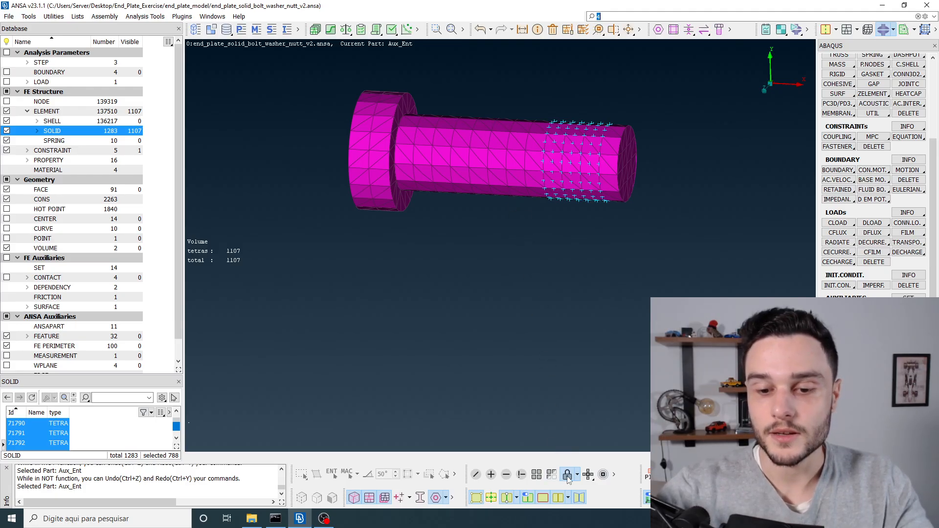
# Bring the nut back into view and highlight the coupling constraint joining it to the bolt shank
pyautogui.click(537, 477)
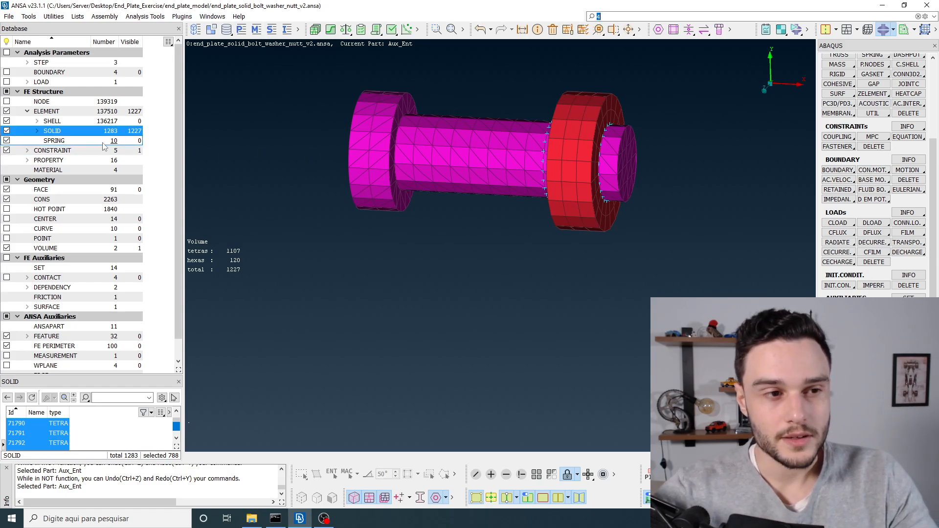
pyautogui.click(52, 151)
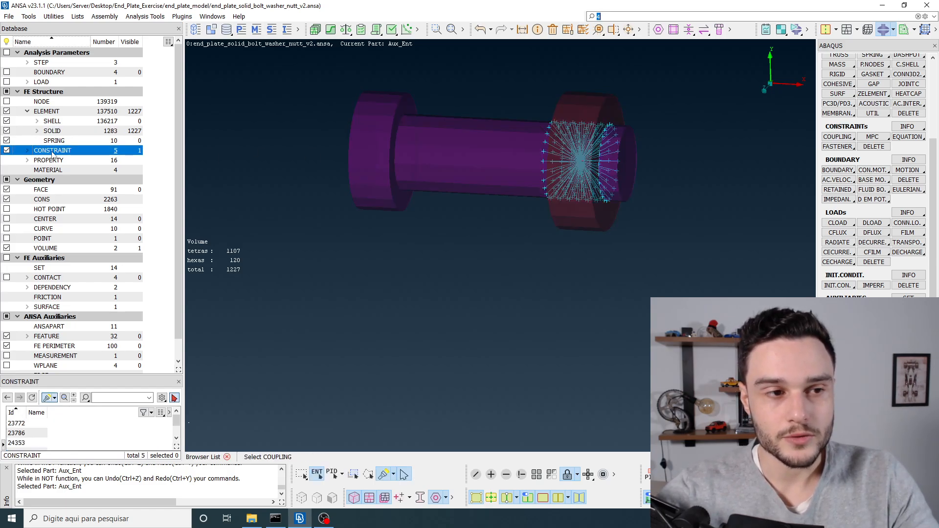
pyautogui.scroll(-2, 430, 171)
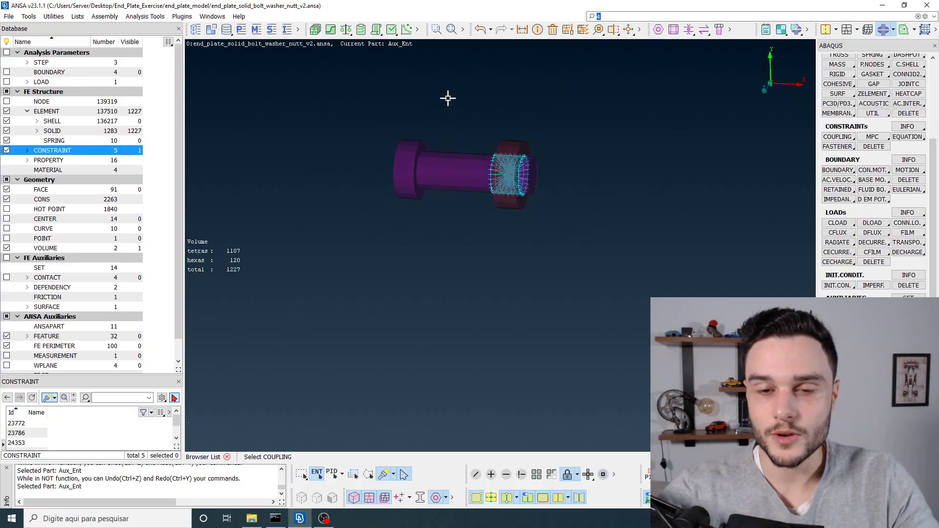
pyautogui.moveTo(447, 98); pyautogui.dragTo(597, 245)
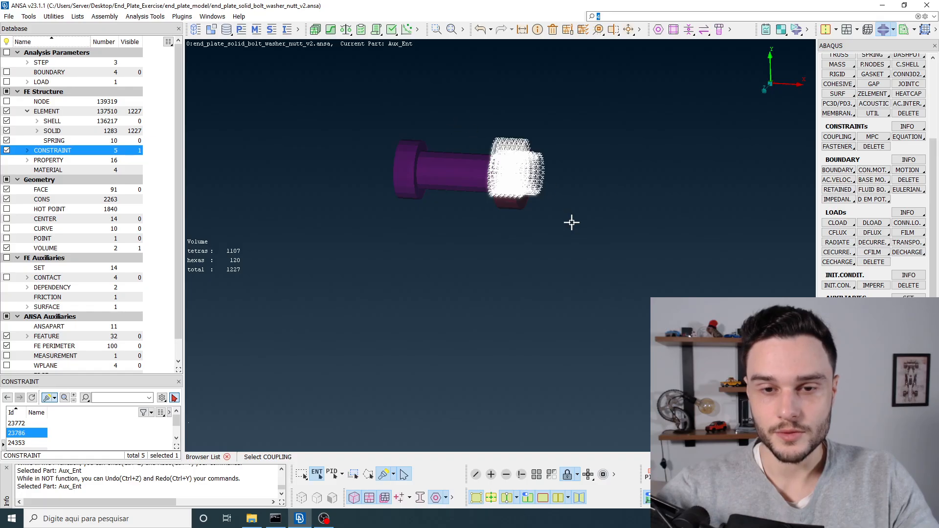
pyautogui.scroll(3, 498, 181)
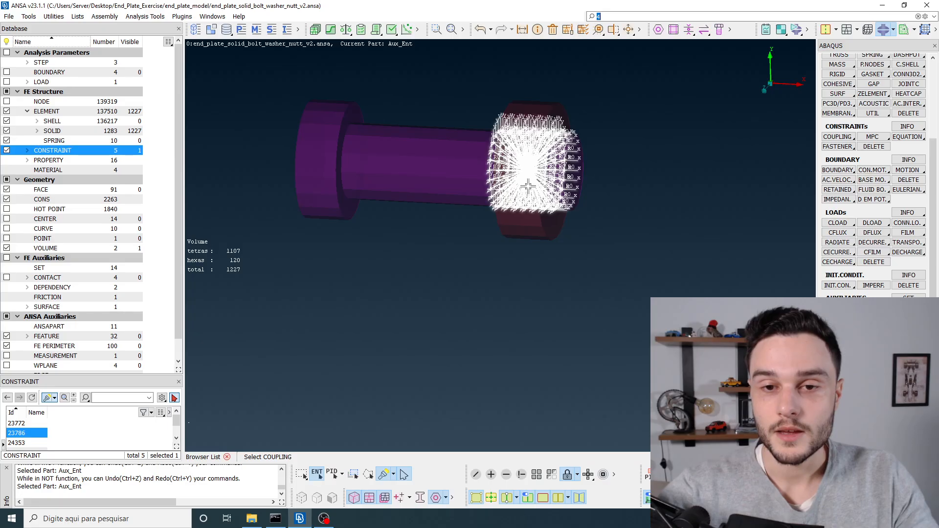
pyautogui.middleClick(465, 249)
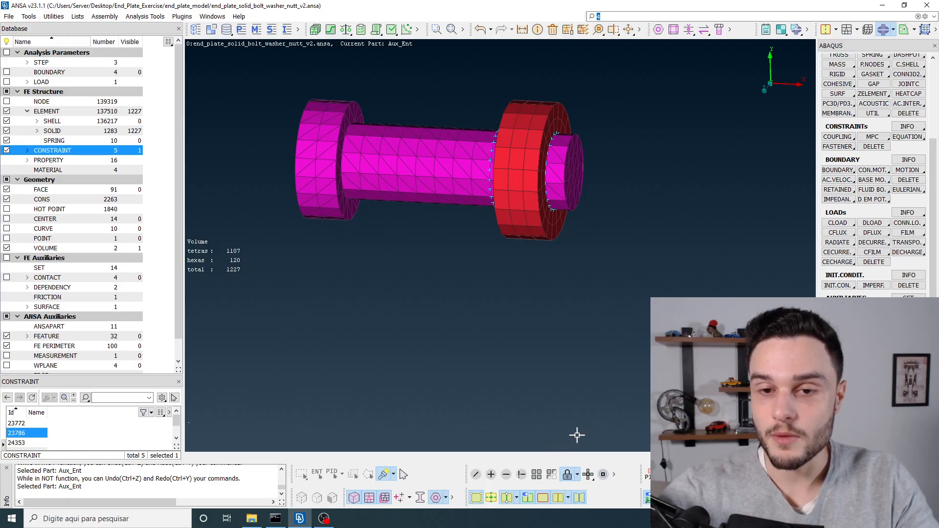
# Isolate a single tetra element on the bolt shank, hiding every other entity
pyautogui.rightClick(589, 476)
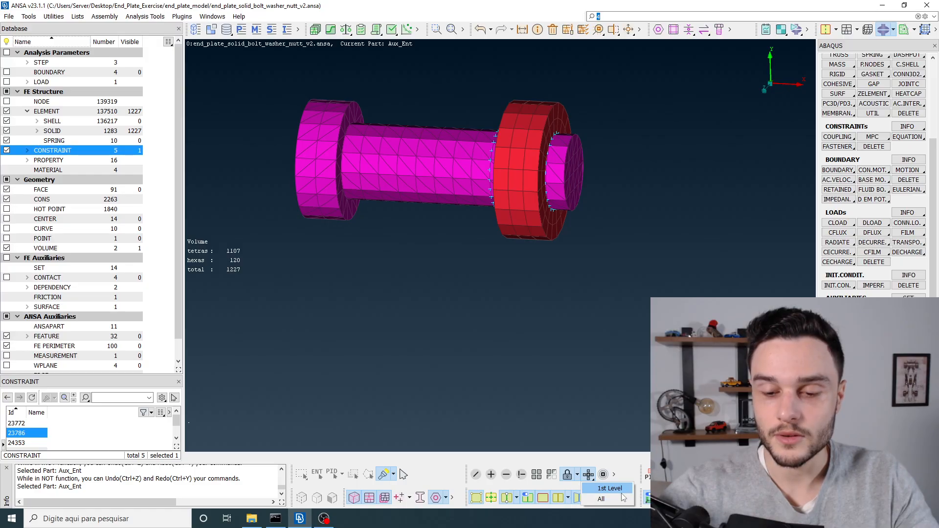
pyautogui.click(600, 499)
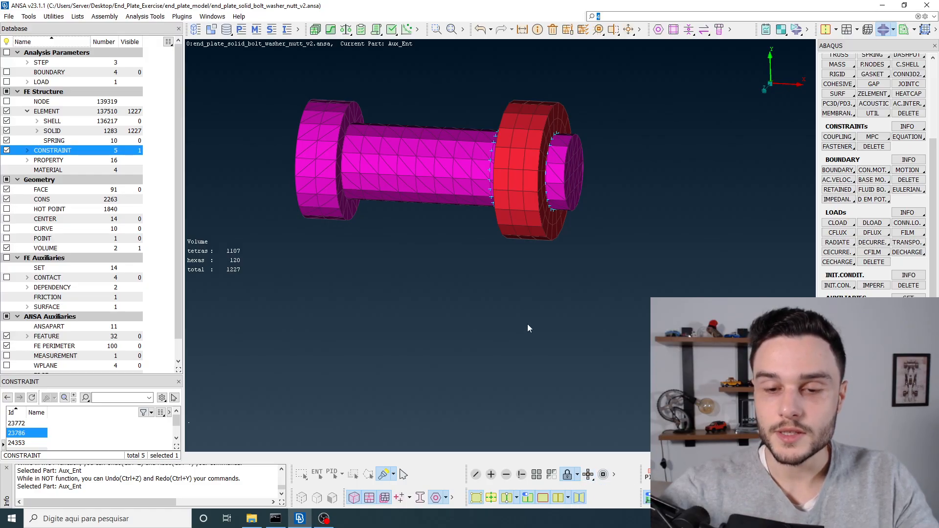
pyautogui.click(521, 476)
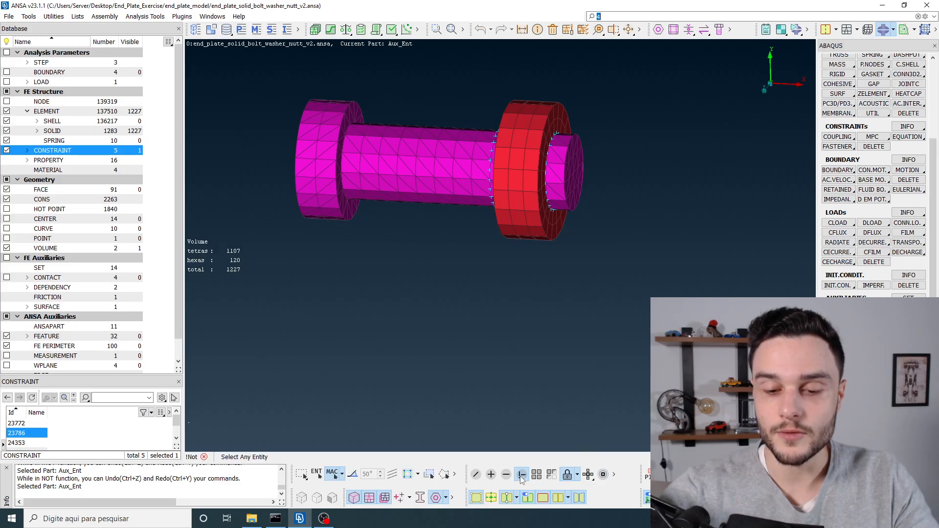
pyautogui.click(316, 474)
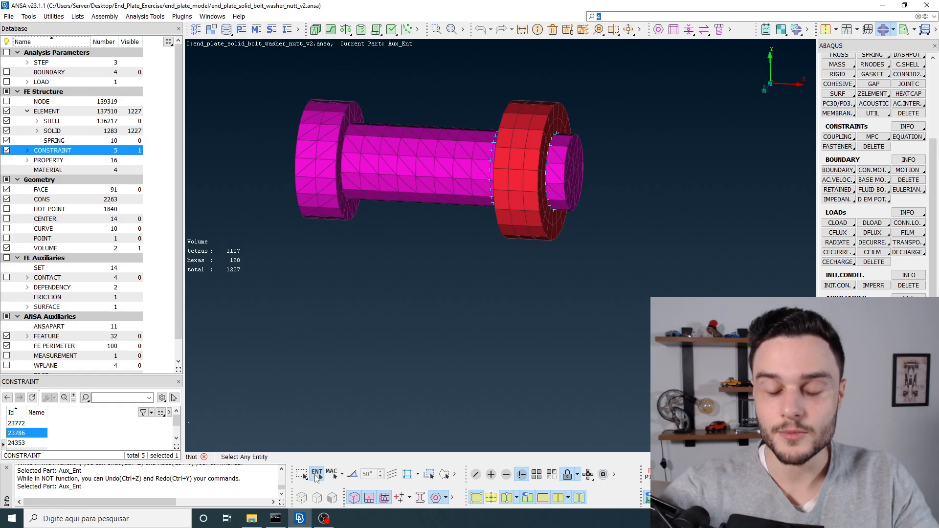
pyautogui.scroll(5, 384, 176)
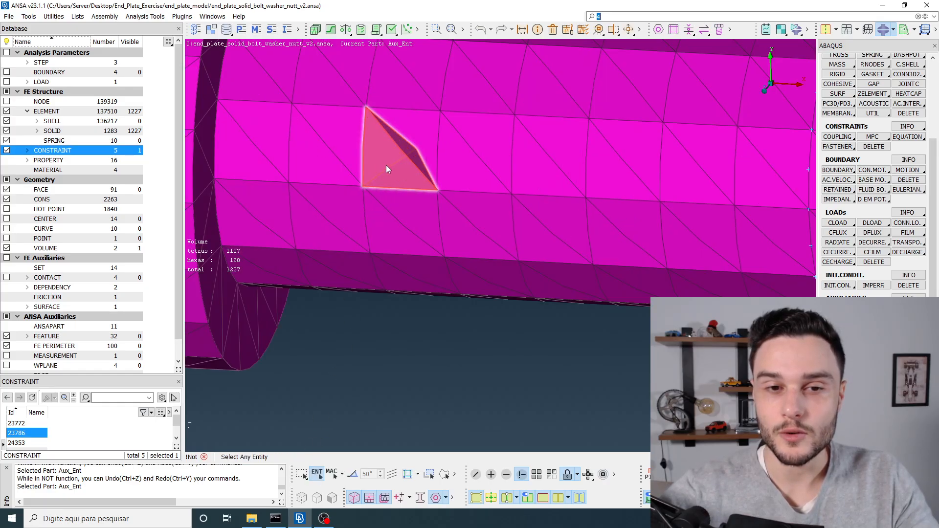
pyautogui.click(386, 168)
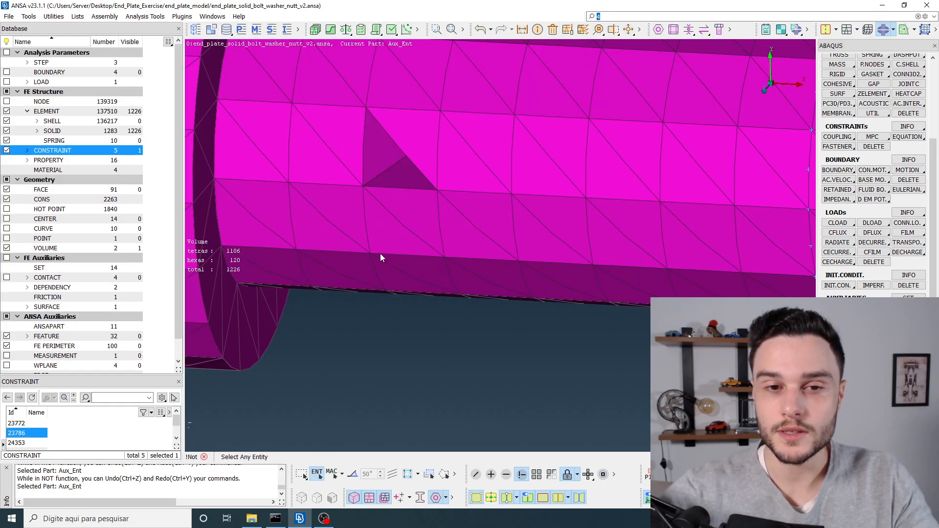
pyautogui.middleClick(393, 331)
pyautogui.keyDown('ctrl'); pyautogui.moveTo(390, 178); pyautogui.dragTo(597, 280); pyautogui.keyUp('ctrl')
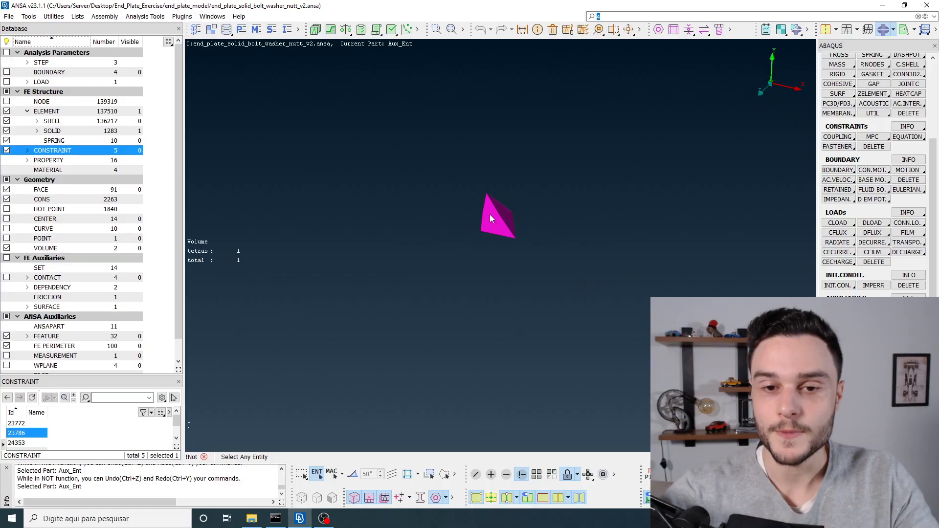
# Expand the visible mesh layer by layer from the single shank tetra to its neighbours until the bolt head is included
pyautogui.click(589, 477)
pyautogui.click(609, 487)
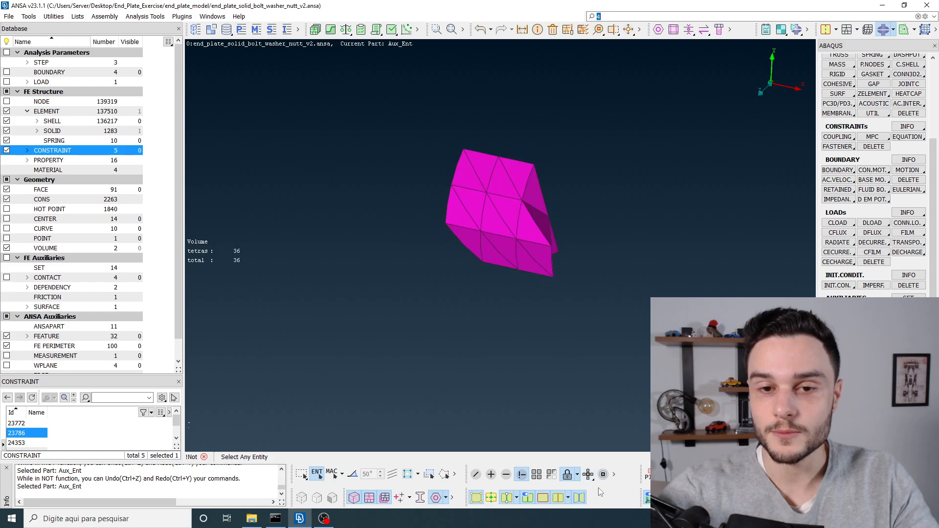
pyautogui.scroll(3, 494, 206)
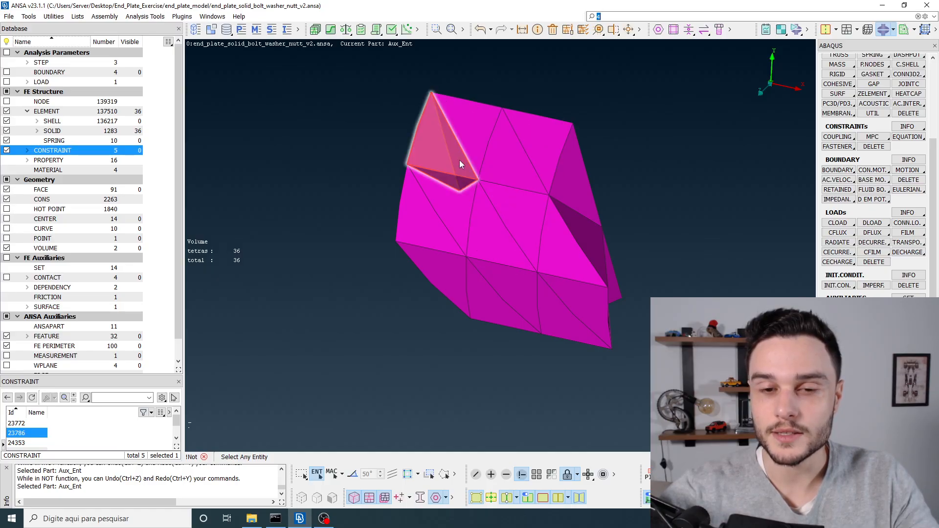
pyautogui.moveTo(495, 235)
pyautogui.keyDown('ctrl'); pyautogui.mouseDown()
pyautogui.moveTo(476, 213)
pyautogui.moveTo(384, 192)
pyautogui.moveTo(498, 219)
pyautogui.moveTo(490, 234)
pyautogui.mouseUp(); pyautogui.keyUp('ctrl')
pyautogui.scroll(-3, 490, 233)
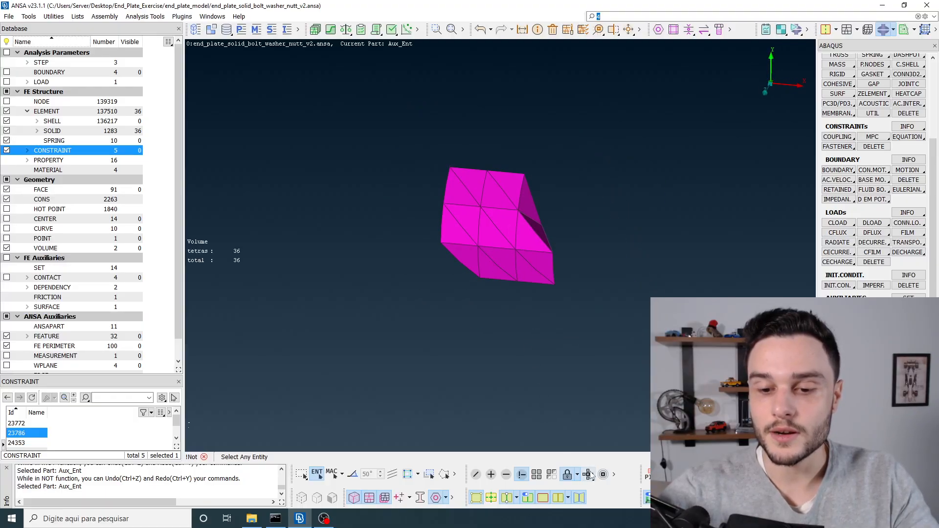
pyautogui.click(590, 475)
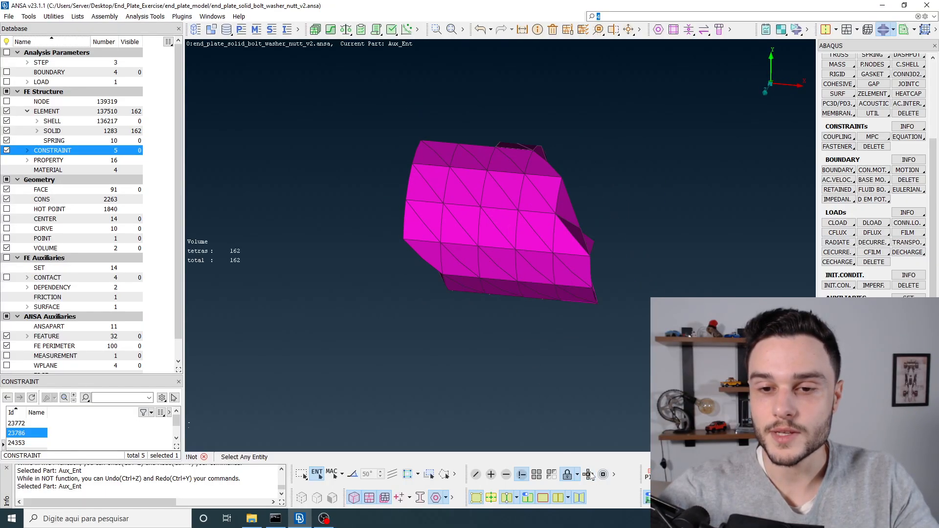
pyautogui.click(589, 474)
pyautogui.click(589, 475)
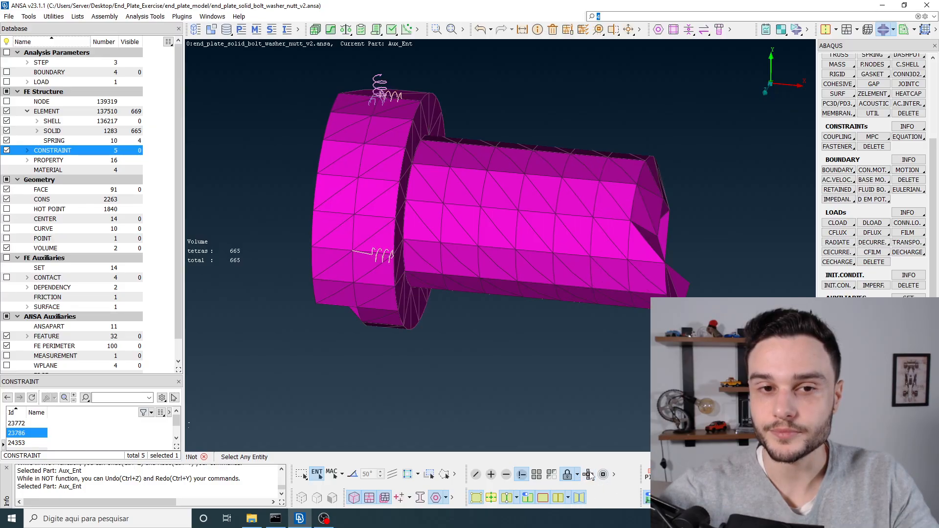
pyautogui.scroll(-3, 400, 239)
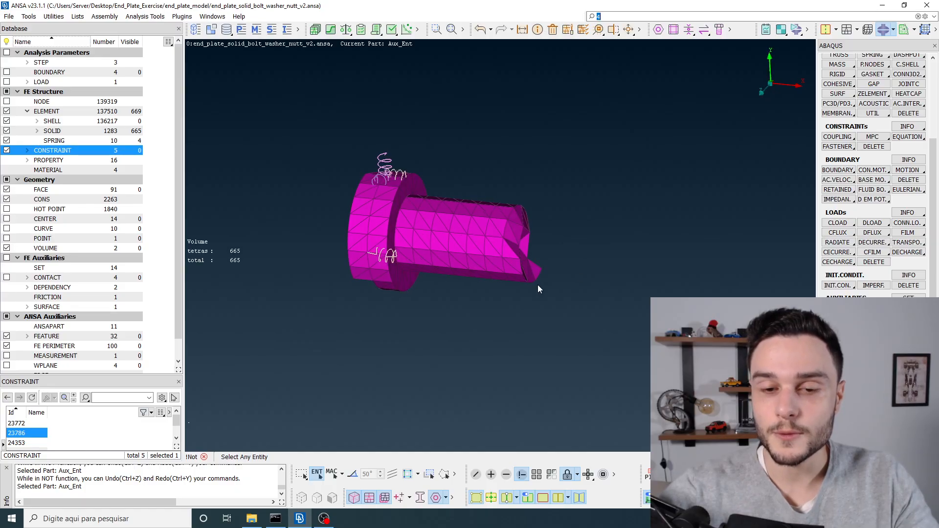
# Continue the neighbour expansion through the nut coupling and the bolt-head springs to check the connectivity of the whole bolt and nut
pyautogui.click(540, 479)
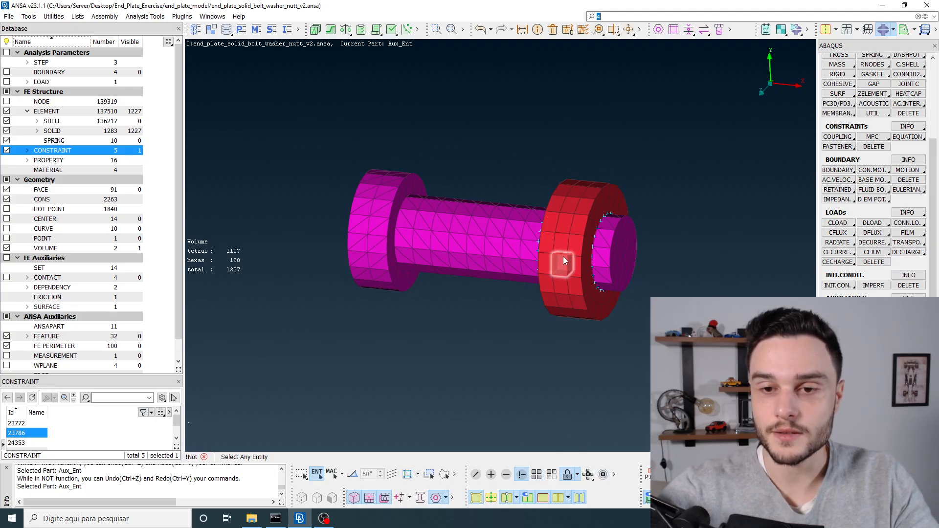
pyautogui.click(567, 474)
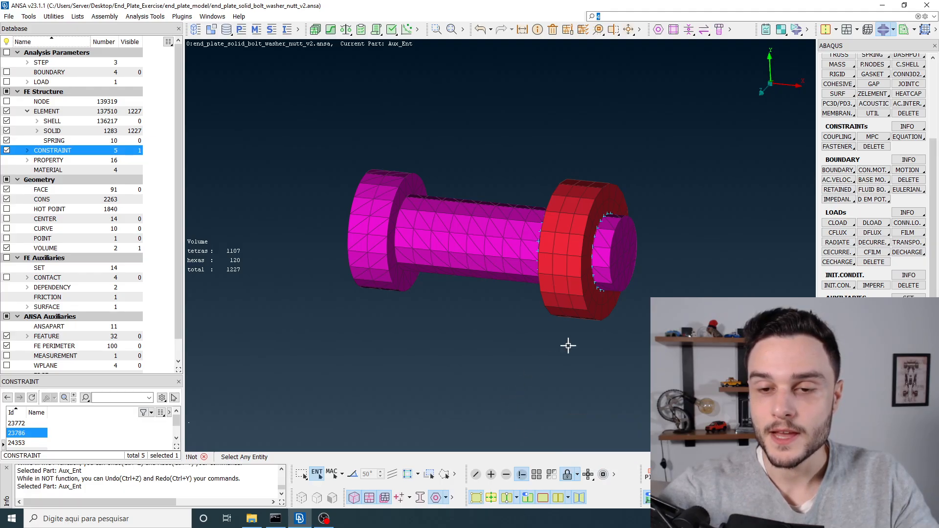
pyautogui.scroll(3, 606, 238)
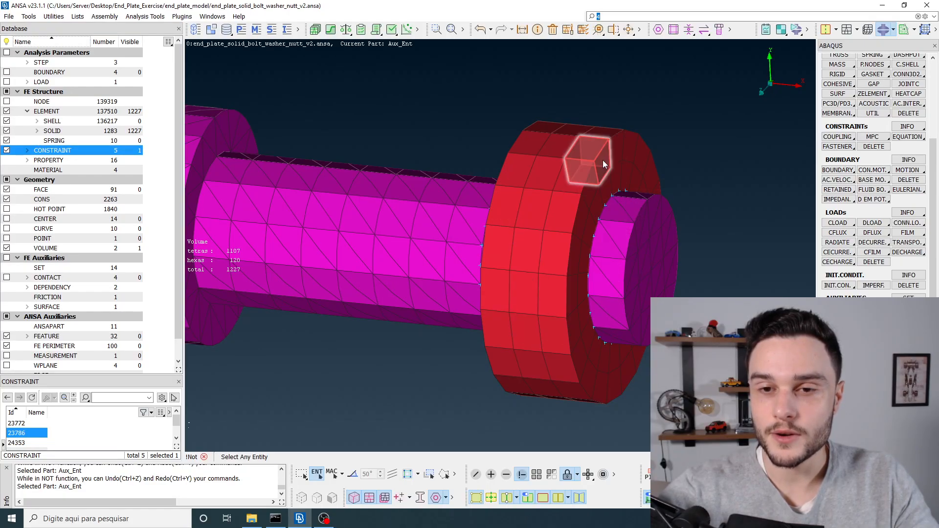
pyautogui.scroll(-3, 569, 249)
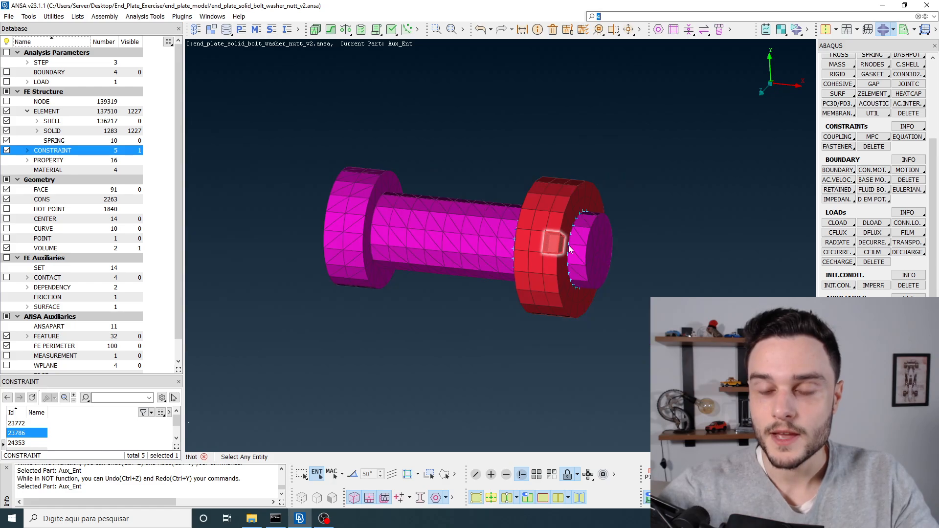
pyautogui.click(588, 475)
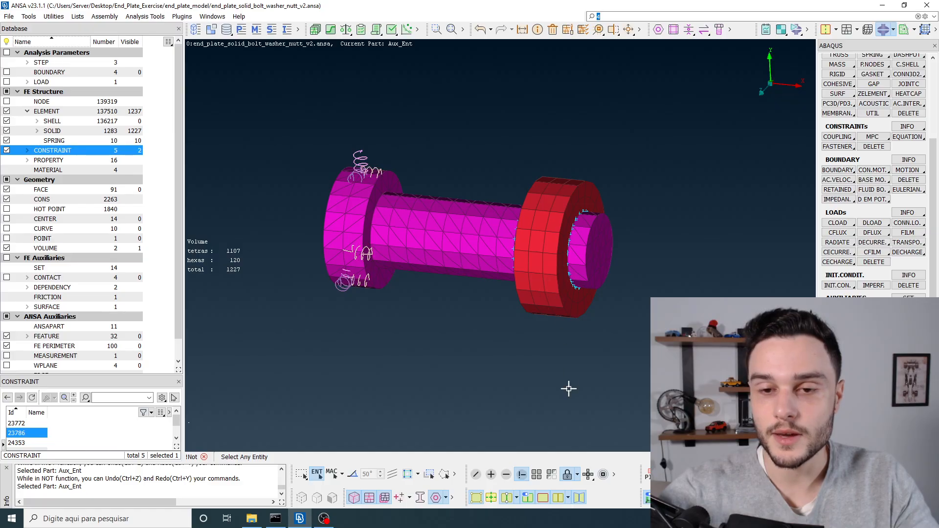
pyautogui.scroll(3, 321, 223)
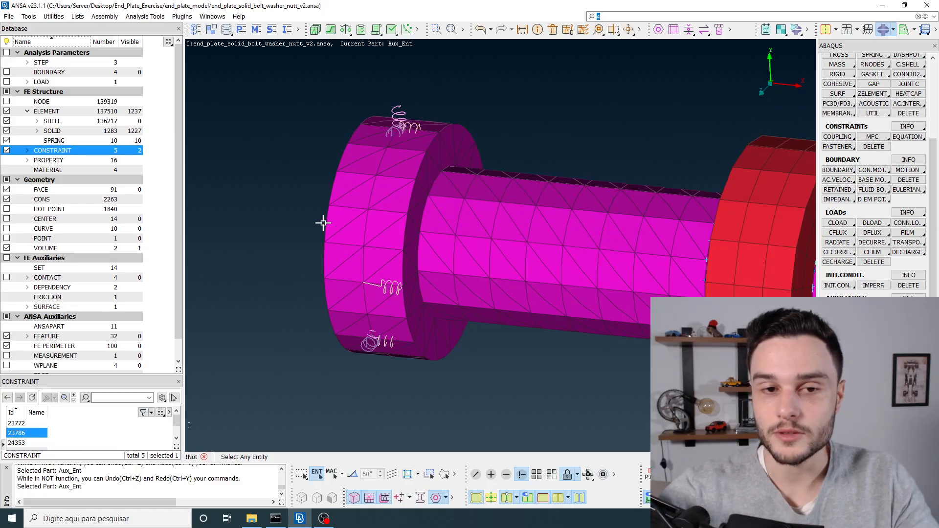
pyautogui.scroll(-4, 354, 267)
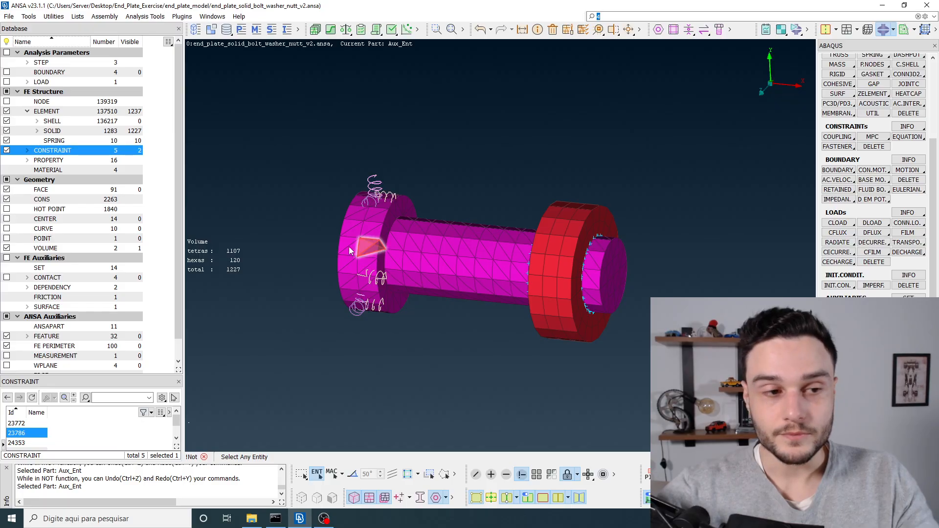
# Select the two coupling constraints at the nut in the model and show only them
pyautogui.doubleClick(49, 153)
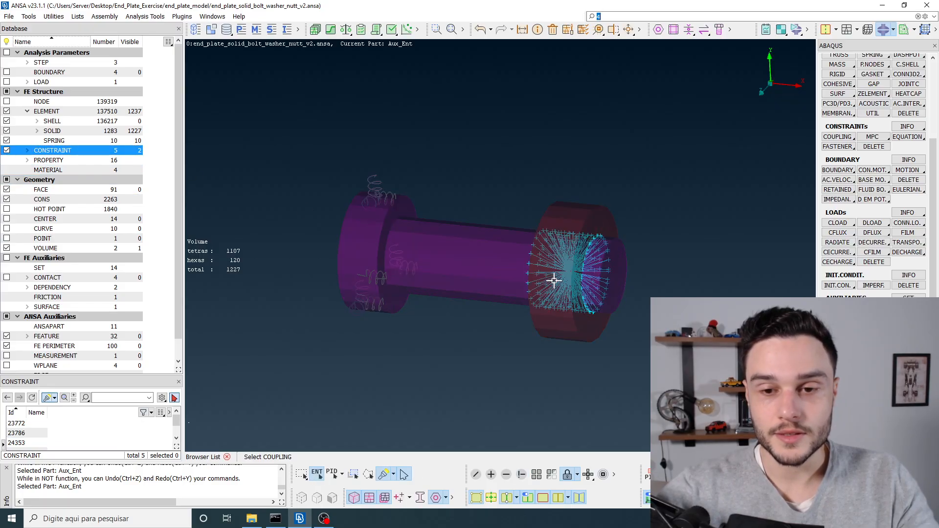
pyautogui.moveTo(496, 152); pyautogui.dragTo(758, 421)
pyautogui.scroll(-3, 530, 228)
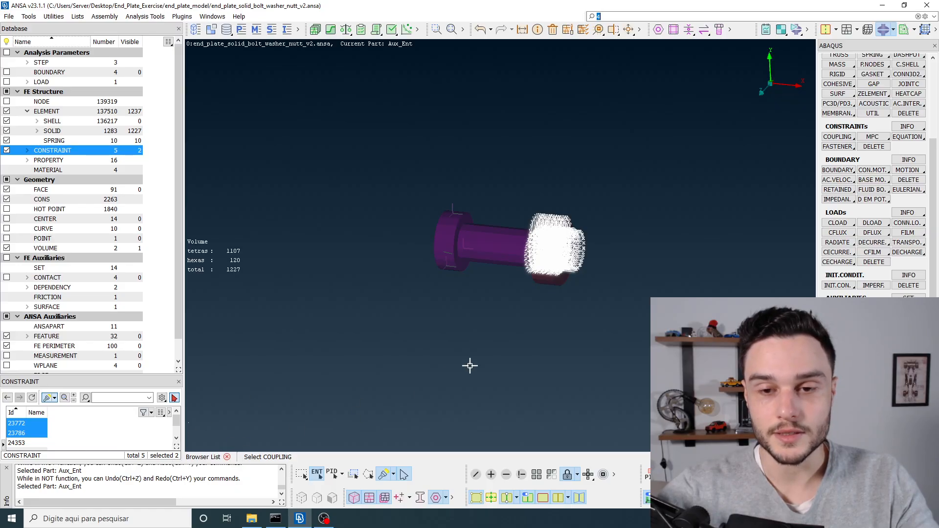
pyautogui.scroll(5, 535, 248)
pyautogui.scroll(-2, 535, 249)
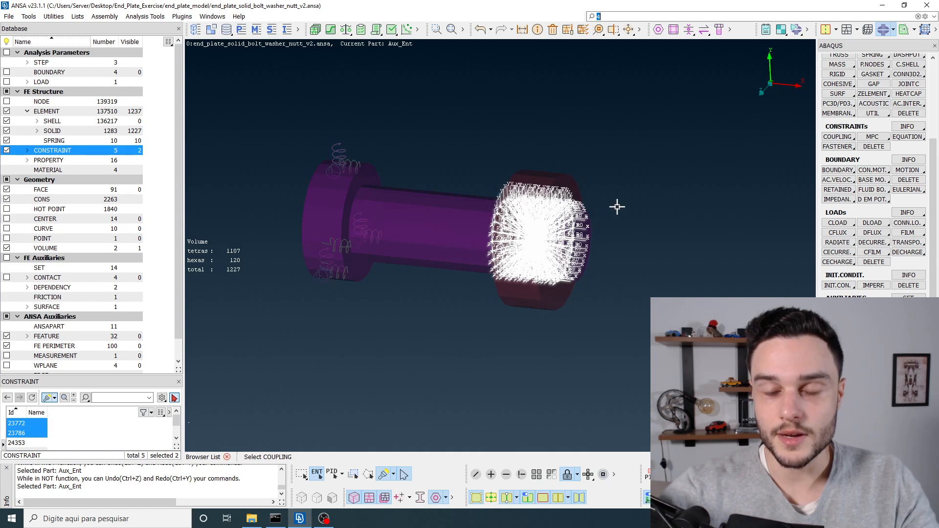
pyautogui.rightClick(540, 214)
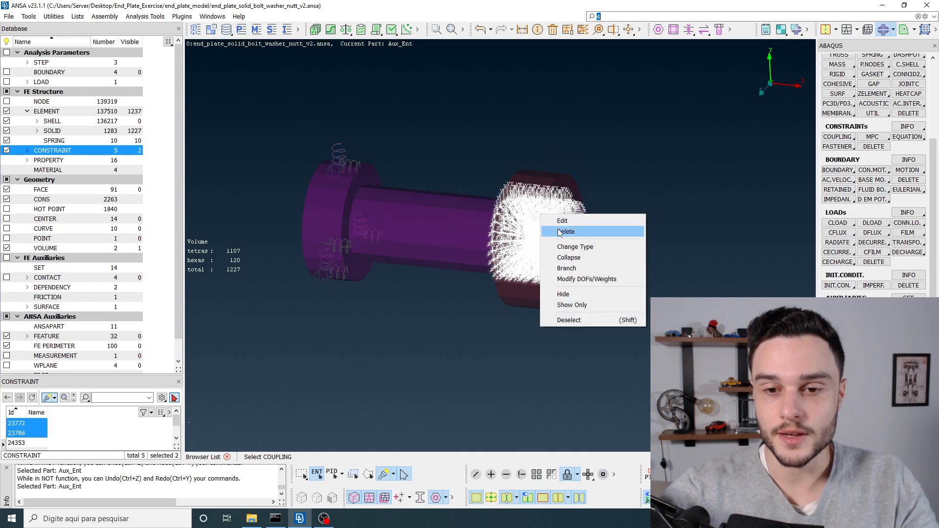
pyautogui.click(572, 305)
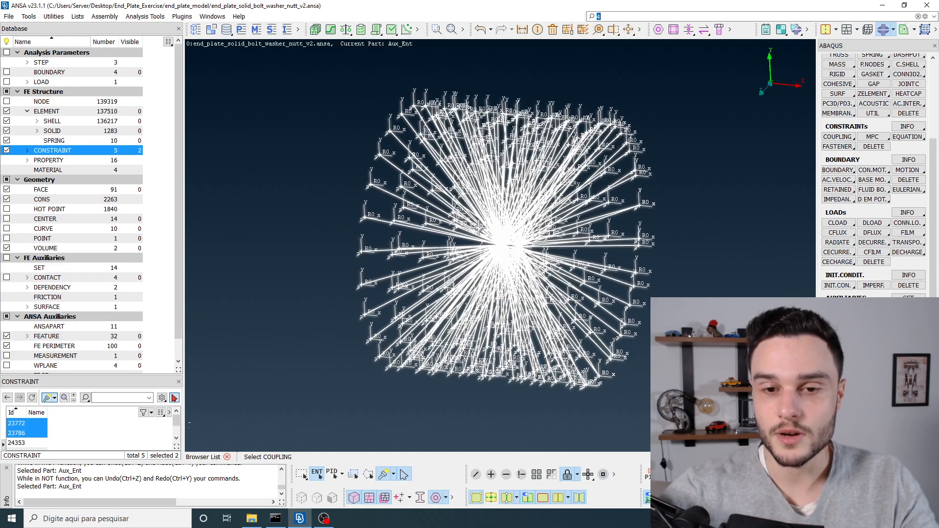
pyautogui.middleClick(311, 203)
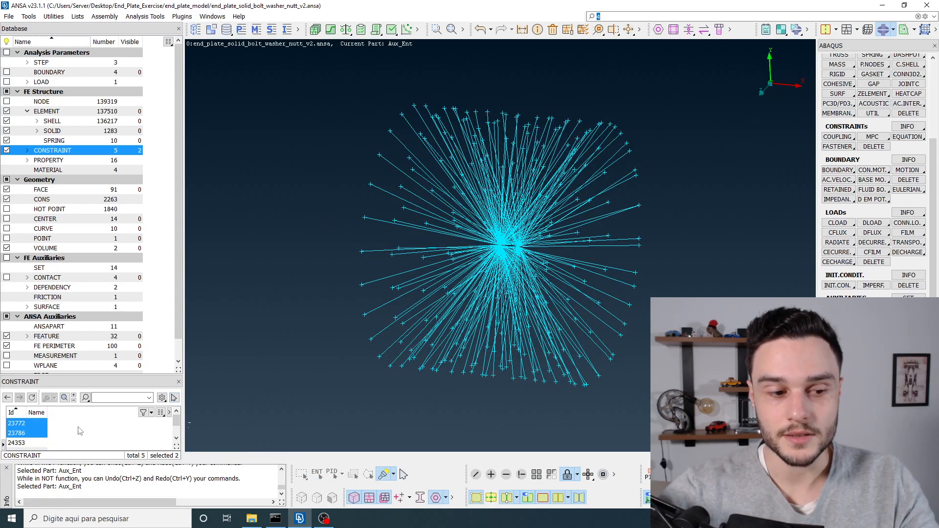
# Examine the centres of the two isolated couplings from several angles, comparing the positions of their control nodes
pyautogui.scroll(-3, 483, 257)
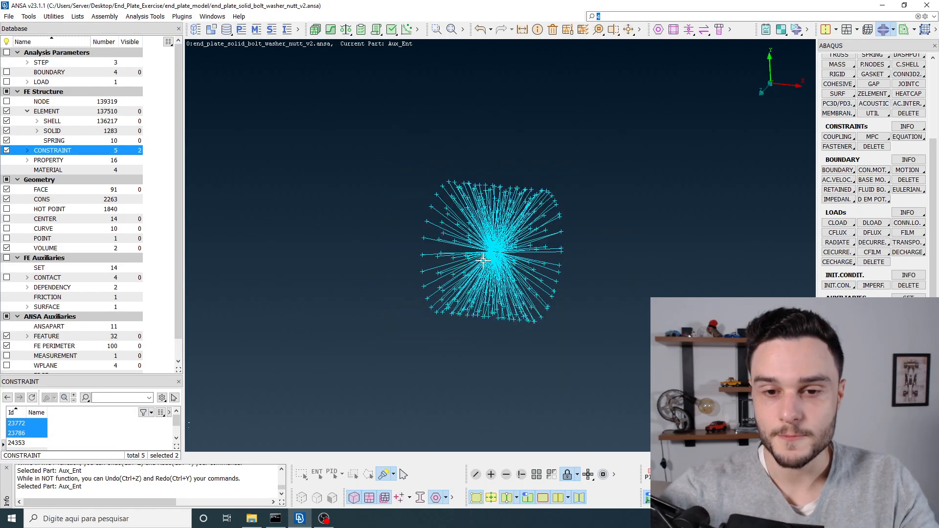
pyautogui.scroll(3, 490, 265)
pyautogui.moveTo(506, 256)
pyautogui.keyDown('ctrl'); pyautogui.mouseDown()
pyautogui.moveTo(440, 237)
pyautogui.moveTo(527, 244)
pyautogui.moveTo(541, 216)
pyautogui.moveTo(483, 236)
pyautogui.moveTo(495, 228)
pyautogui.moveTo(505, 248)
pyautogui.mouseUp(); pyautogui.keyUp('ctrl')
pyautogui.scroll(3, 505, 247)
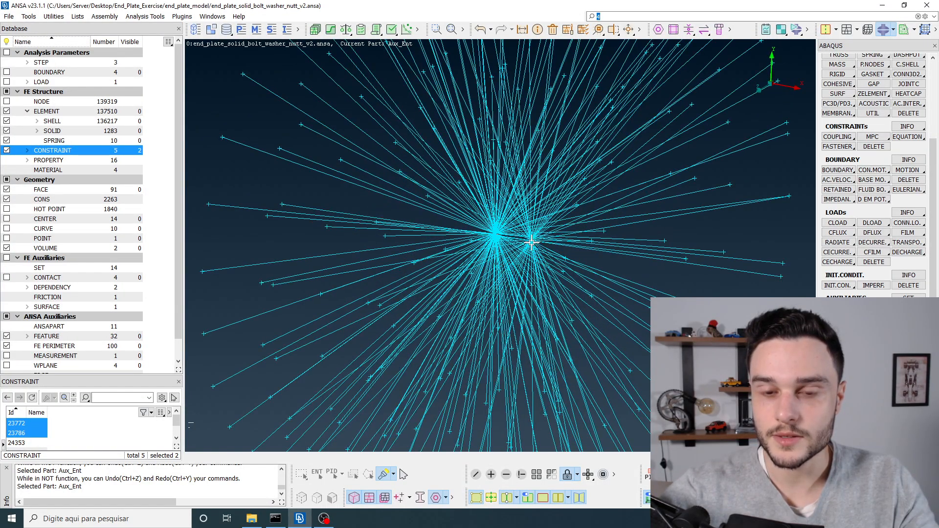
pyautogui.scroll(-5, 532, 242)
pyautogui.scroll(3, 531, 258)
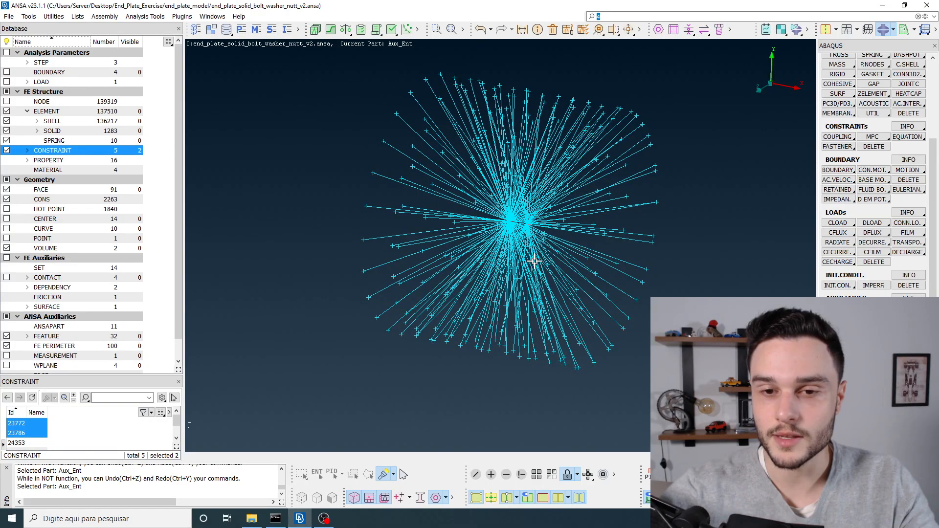
pyautogui.scroll(5, 526, 244)
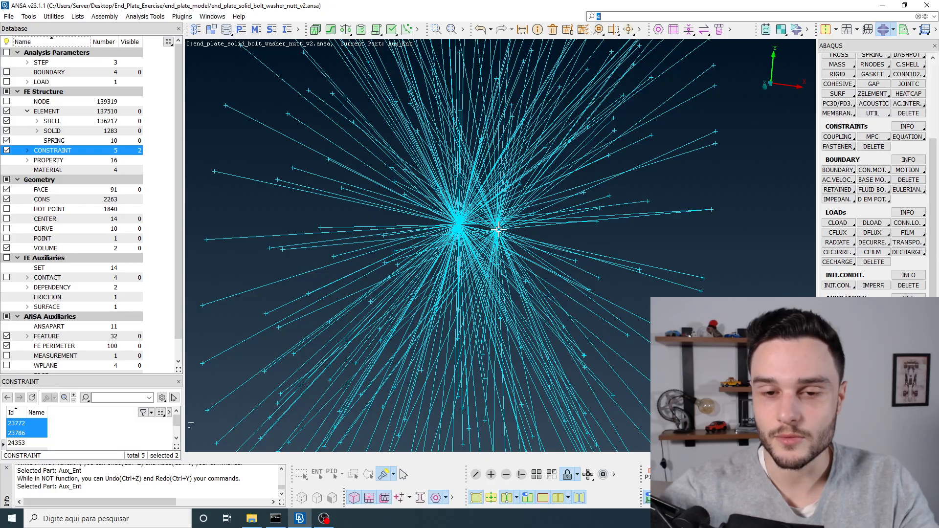
pyautogui.scroll(2, 498, 229)
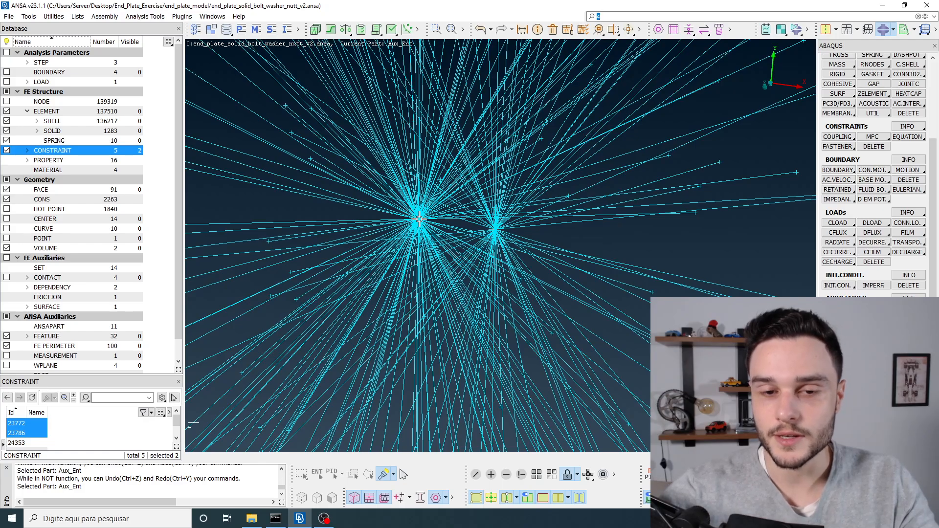
pyautogui.scroll(-5, 508, 212)
pyautogui.moveTo(524, 216)
pyautogui.keyDown('ctrl'); pyautogui.mouseDown()
pyautogui.moveTo(492, 219)
pyautogui.moveTo(533, 225)
pyautogui.mouseUp(); pyautogui.keyUp('ctrl')
pyautogui.scroll(3, 534, 226)
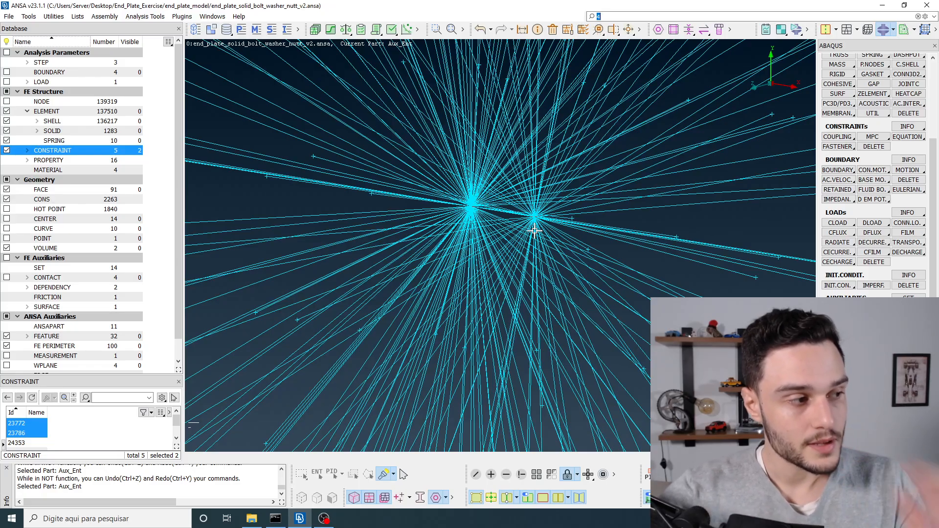
pyautogui.scroll(-5, 536, 218)
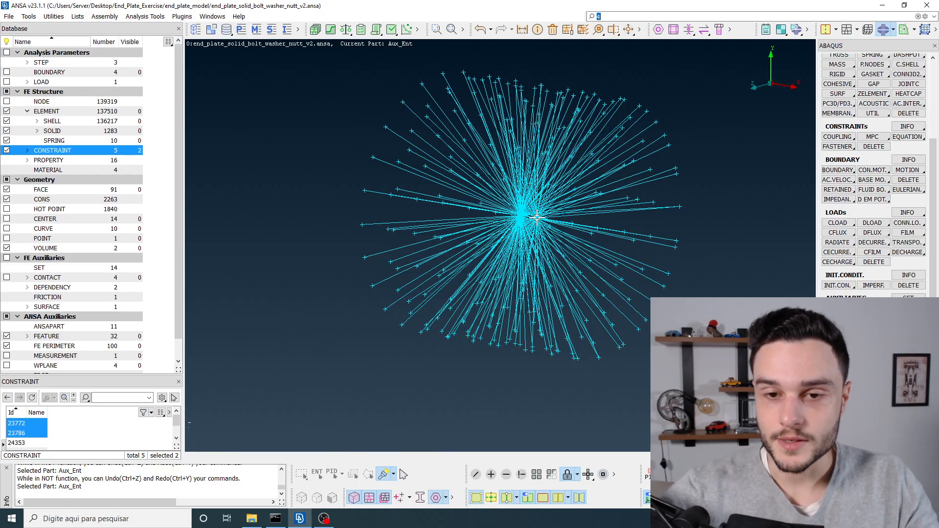
pyautogui.scroll(5, 524, 225)
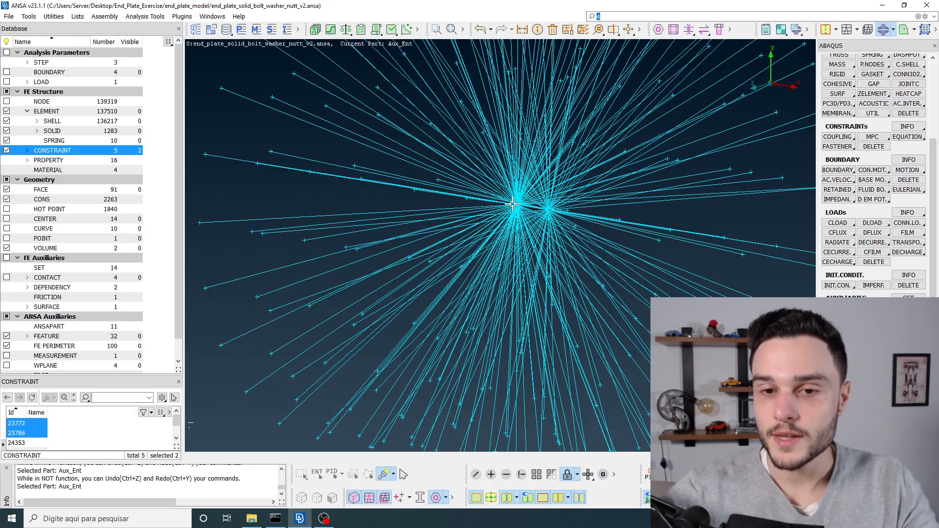
pyautogui.scroll(-6, 529, 216)
pyautogui.keyDown('ctrl'); pyautogui.moveTo(528, 223); pyautogui.dragTo(529, 220); pyautogui.keyUp('ctrl')
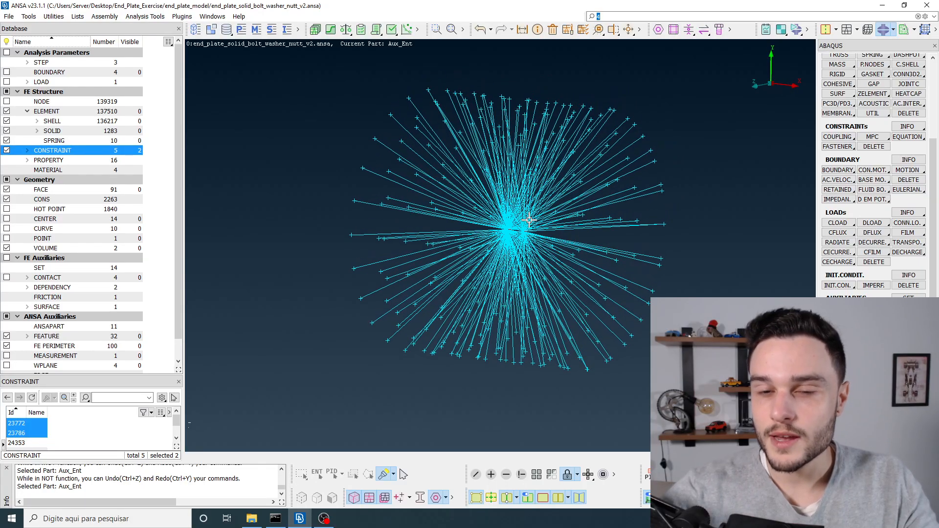
pyautogui.scroll(4, 527, 232)
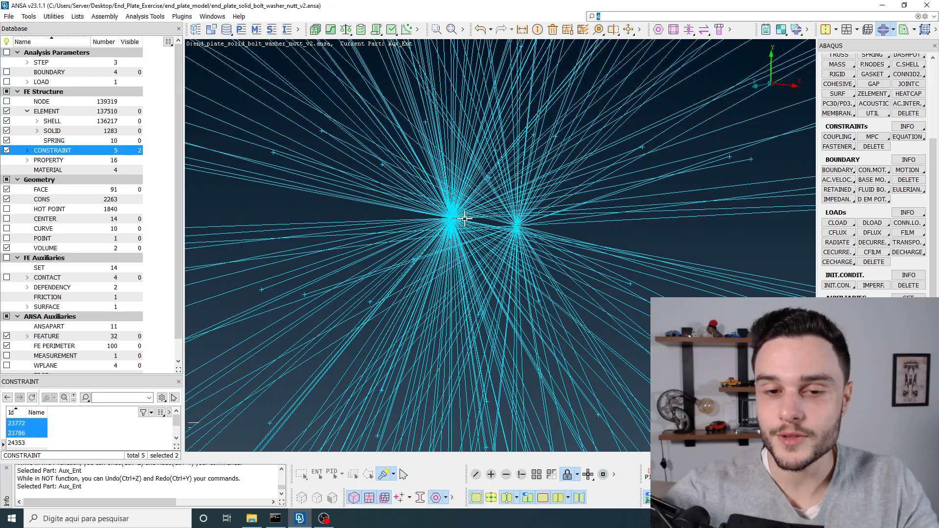
pyautogui.scroll(-3, 495, 220)
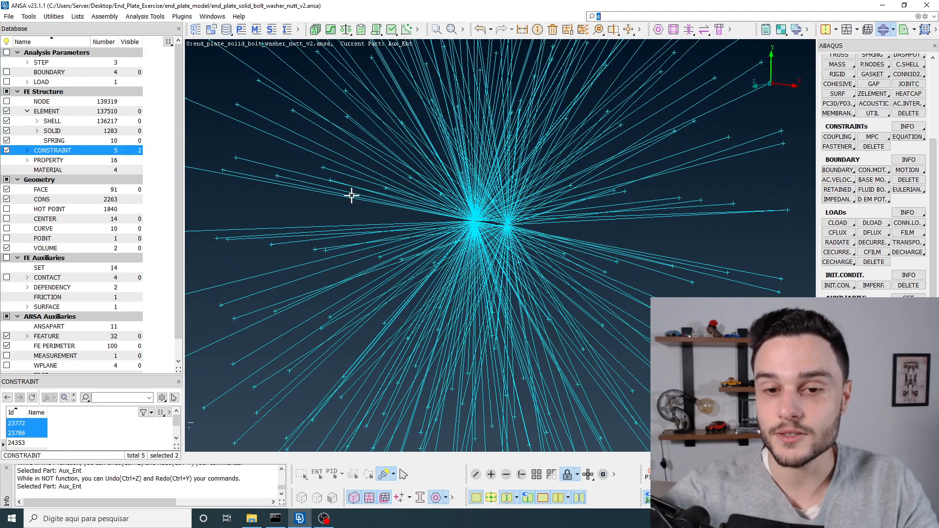
pyautogui.scroll(-3, 539, 225)
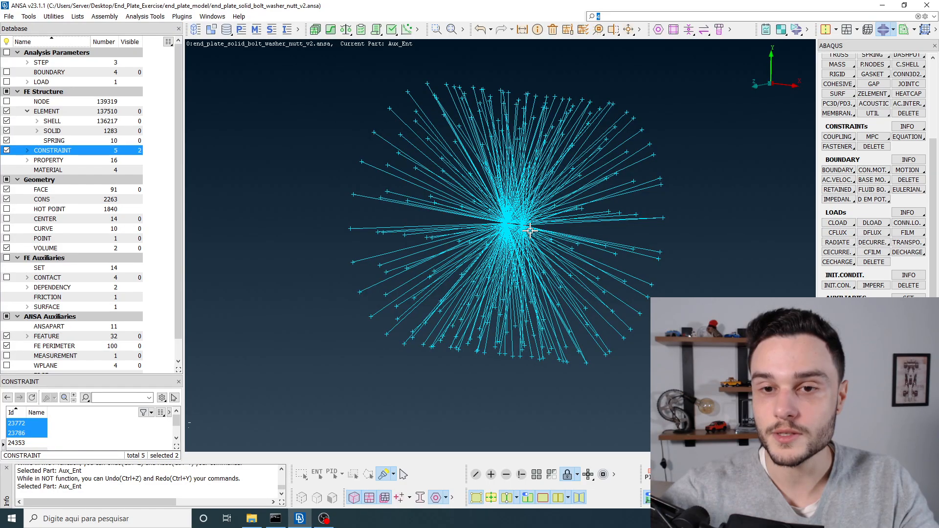
pyautogui.scroll(3, 519, 227)
pyautogui.keyDown('ctrl'); pyautogui.moveTo(521, 228); pyautogui.dragTo(490, 230); pyautogui.keyUp('ctrl')
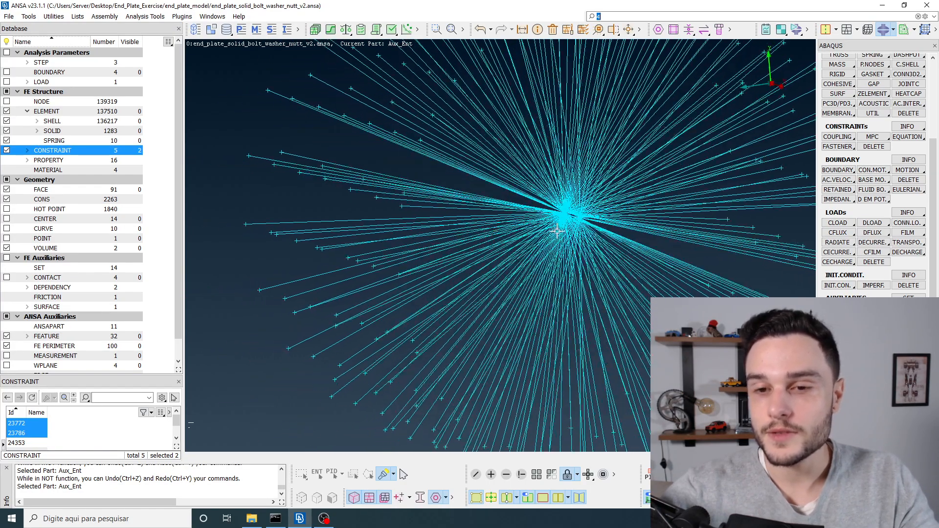
pyautogui.keyDown('ctrl'); pyautogui.moveTo(556, 230); pyautogui.dragTo(587, 218); pyautogui.keyUp('ctrl')
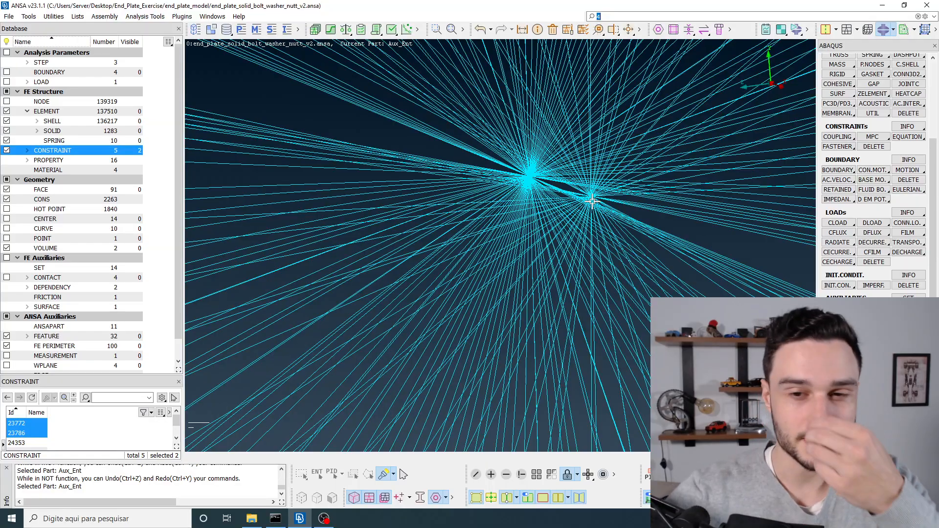
pyautogui.scroll(-3, 577, 209)
pyautogui.scroll(-5, 577, 209)
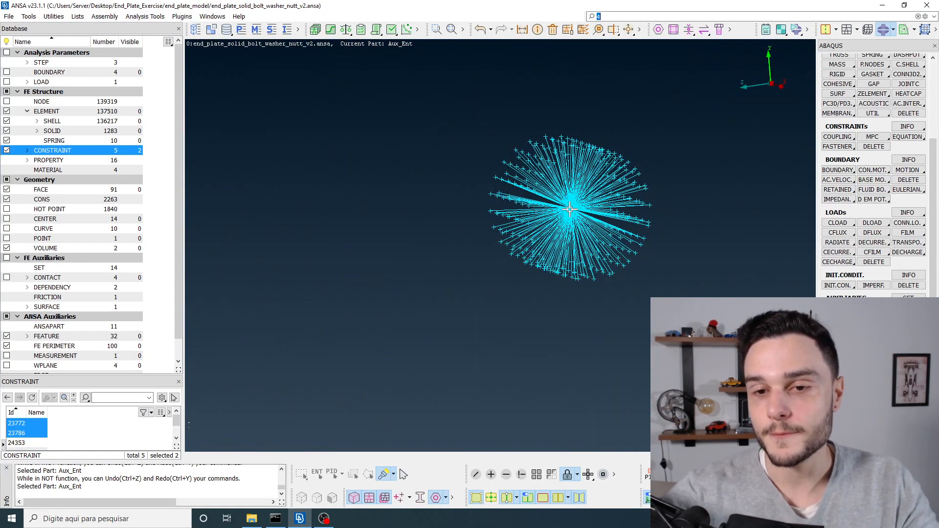
pyautogui.scroll(3, 549, 142)
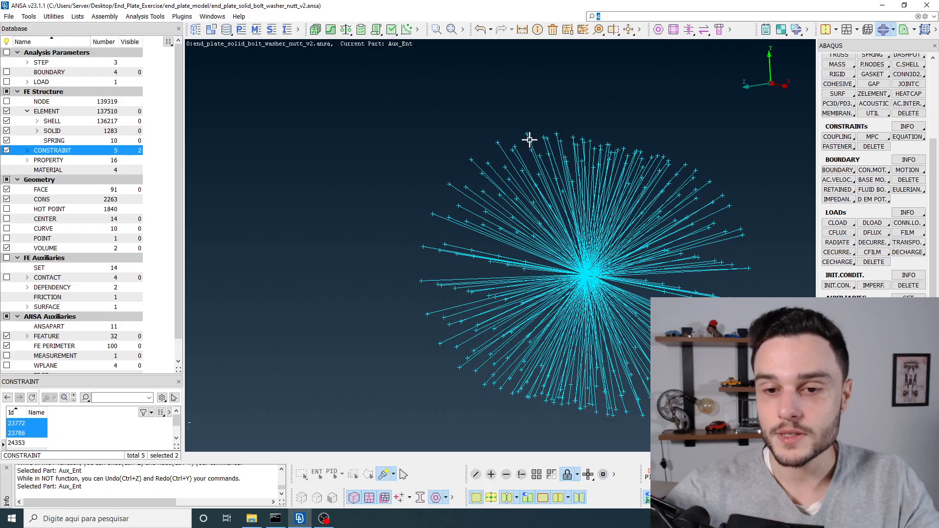
# Inspect the gap between the control nodes of the two isolated couplings, up close and in overall view
pyautogui.scroll(-2, 514, 161)
pyautogui.scroll(3, 515, 211)
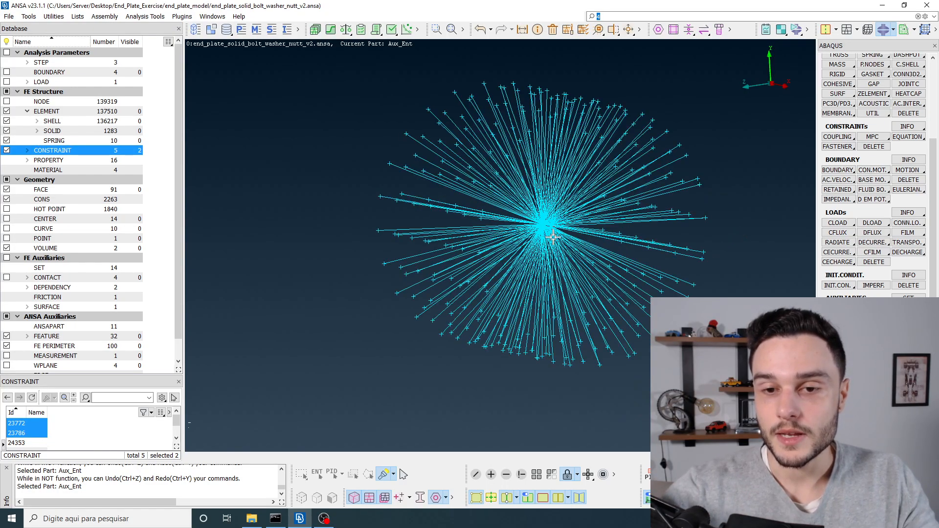
pyautogui.moveTo(553, 237)
pyautogui.keyDown('ctrl'); pyautogui.mouseDown()
pyautogui.moveTo(562, 232)
pyautogui.moveTo(553, 229)
pyautogui.mouseUp(); pyautogui.keyUp('ctrl')
pyautogui.scroll(3, 553, 228)
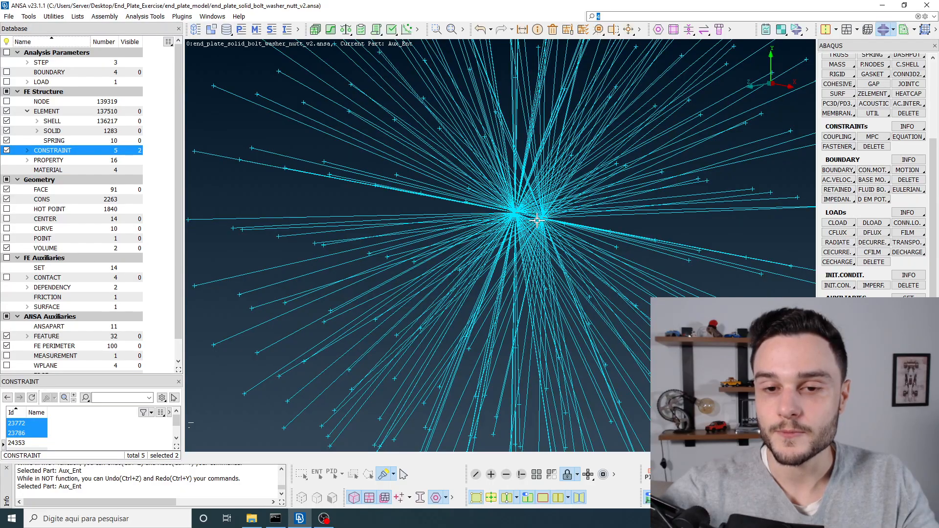
pyautogui.scroll(-3, 537, 221)
pyautogui.keyDown('ctrl'); pyautogui.moveTo(543, 225); pyautogui.dragTo(552, 231); pyautogui.keyUp('ctrl')
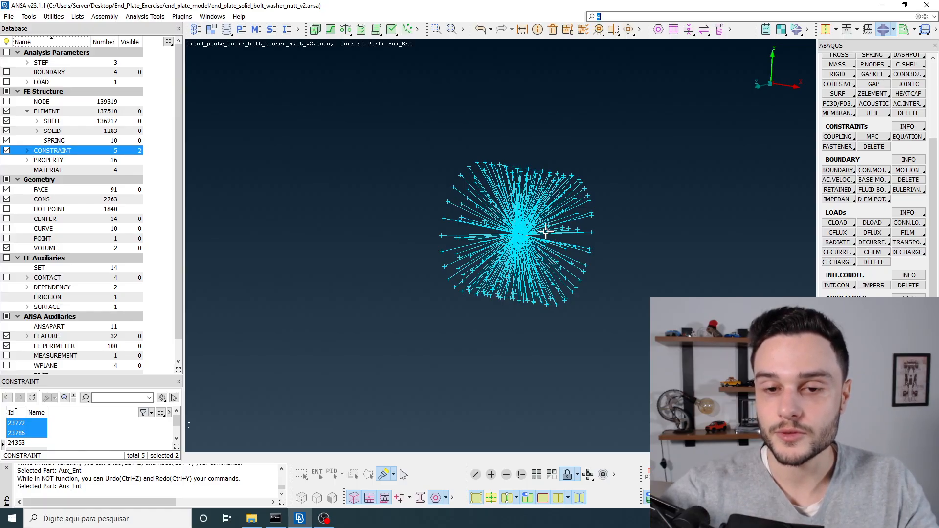
pyautogui.scroll(5, 545, 231)
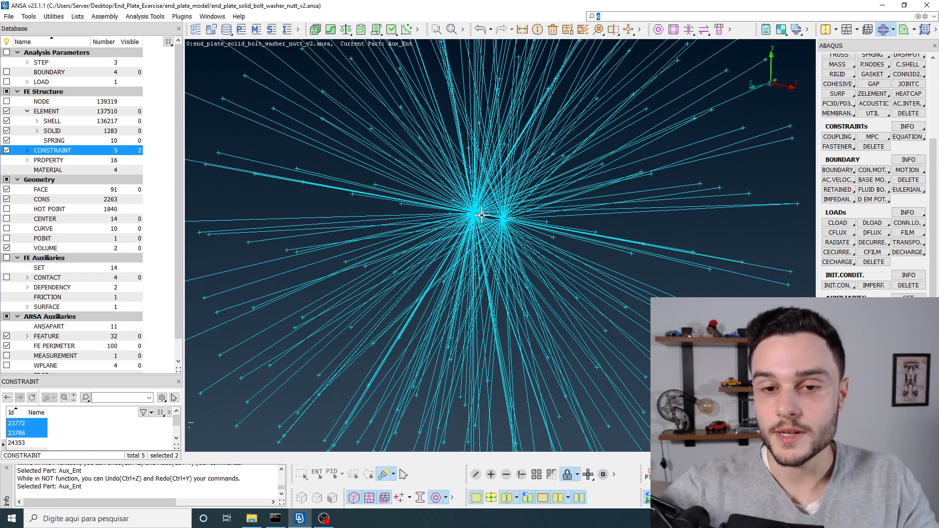
pyautogui.scroll(-5, 473, 207)
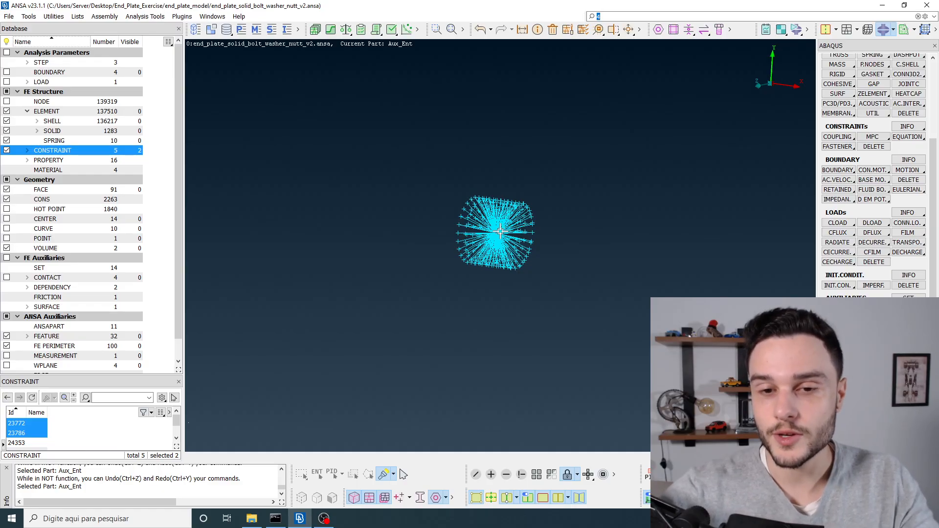
pyautogui.scroll(5, 482, 224)
pyautogui.keyDown('ctrl'); pyautogui.moveTo(513, 240); pyautogui.dragTo(509, 248); pyautogui.keyUp('ctrl')
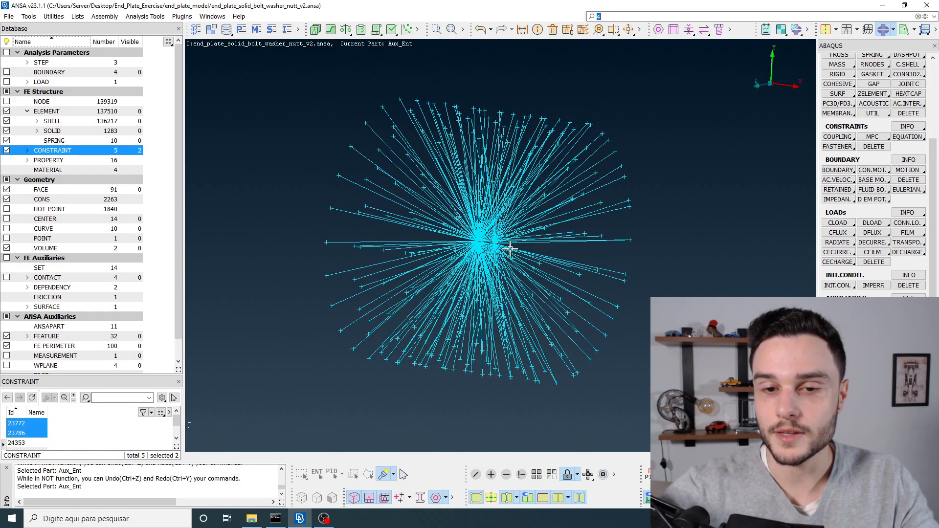
pyautogui.scroll(-3, 532, 210)
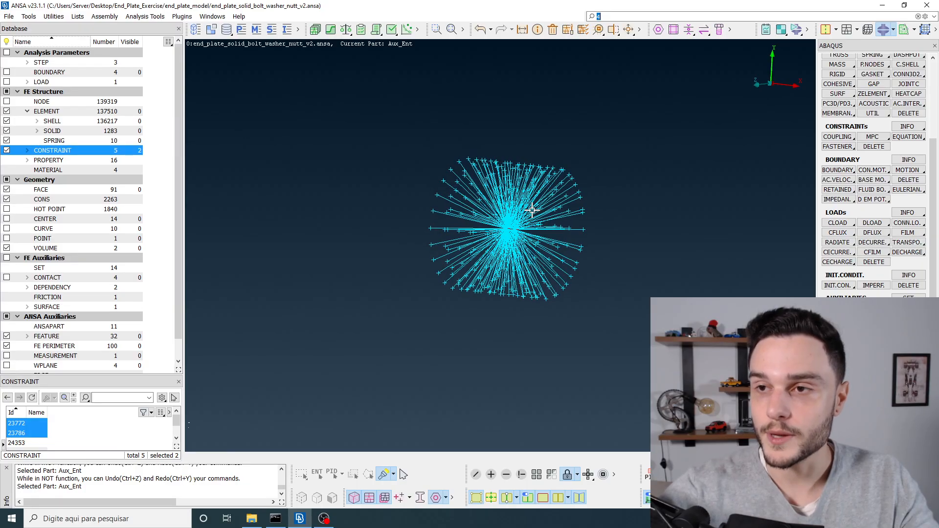
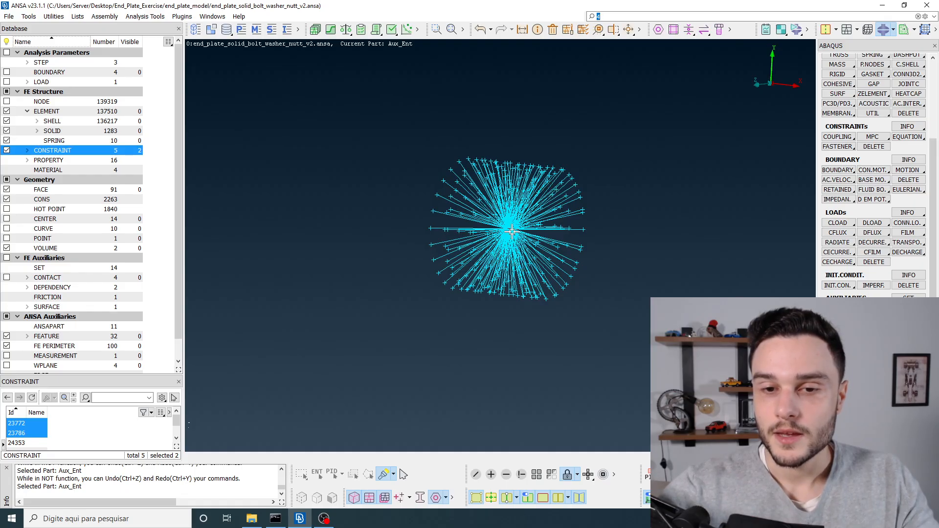
pyautogui.scroll(-3, 513, 267)
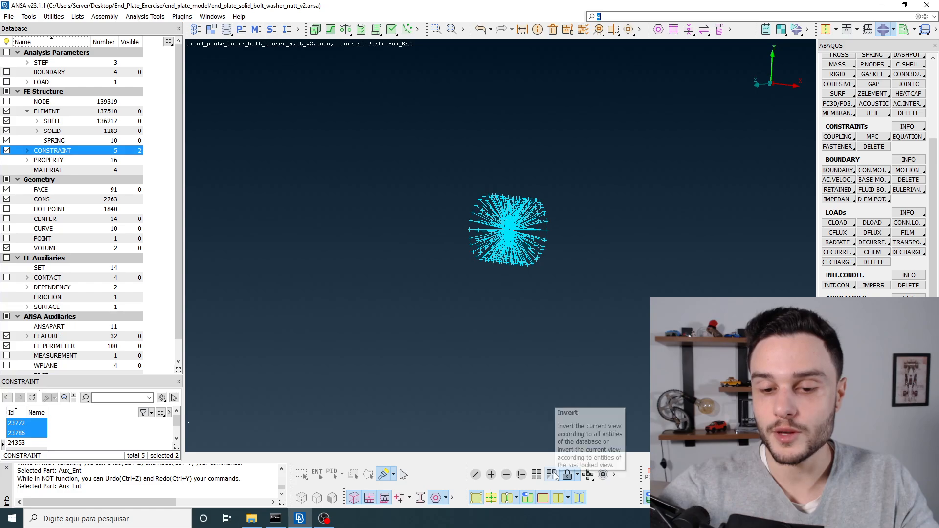
# Invert the visibility to show the rest of the model and bring the nut end of the bolt into view
pyautogui.click(552, 475)
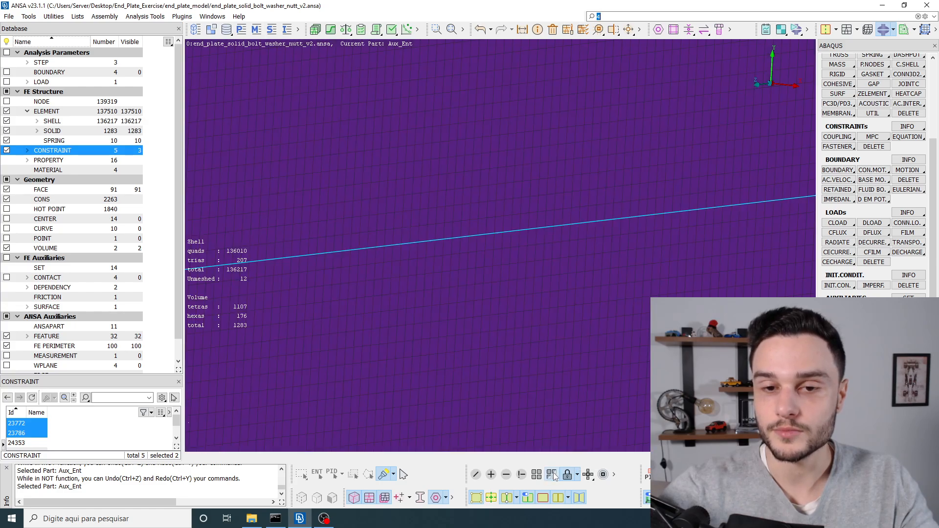
pyautogui.scroll(-3, 546, 198)
pyautogui.keyDown('ctrl'); pyautogui.moveTo(546, 198); pyautogui.dragTo(565, 130); pyautogui.keyUp('ctrl')
pyautogui.scroll(-5, 562, 171)
pyautogui.scroll(5, 525, 218)
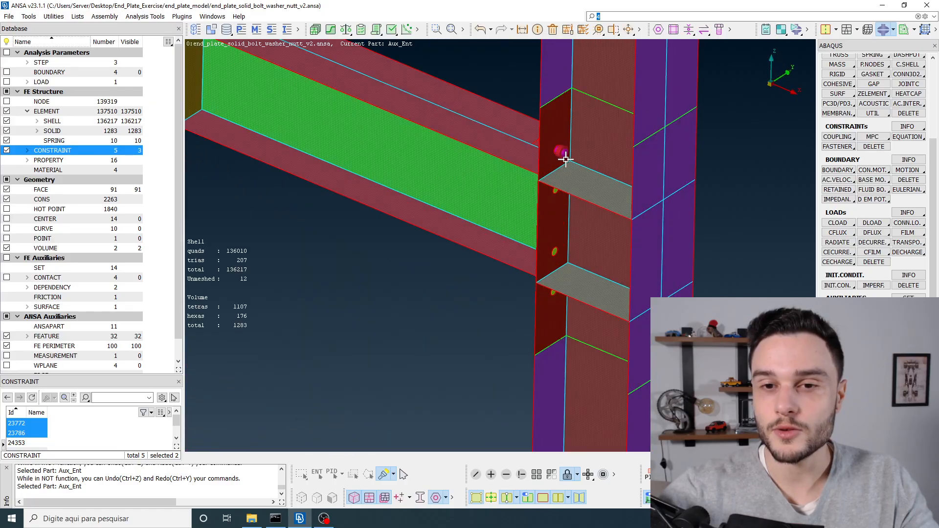
pyautogui.scroll(6, 557, 156)
pyautogui.moveTo(557, 158)
pyautogui.keyDown('ctrl'); pyautogui.mouseDown()
pyautogui.moveTo(547, 175)
pyautogui.moveTo(553, 148)
pyautogui.moveTo(574, 148)
pyautogui.moveTo(556, 159)
pyautogui.mouseUp(); pyautogui.keyUp('ctrl')
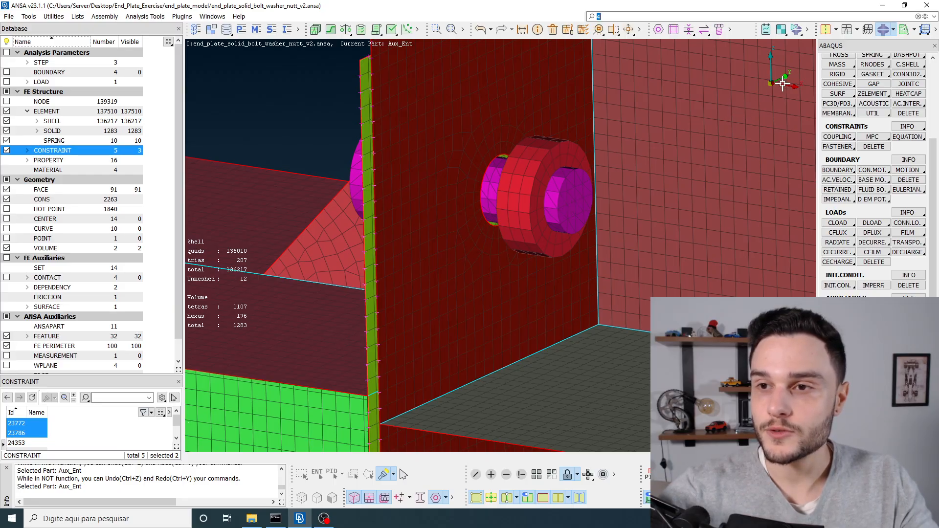
# Start creating a point at a circle centre with the TOPO tools and turn on the display of points
pyautogui.click(836, 29)
pyautogui.click(841, 46)
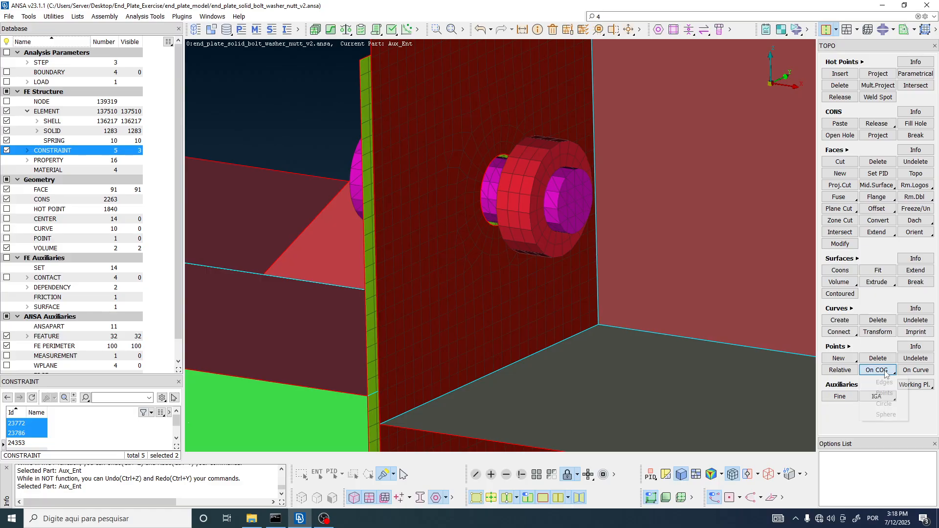
pyautogui.rightClick(886, 374)
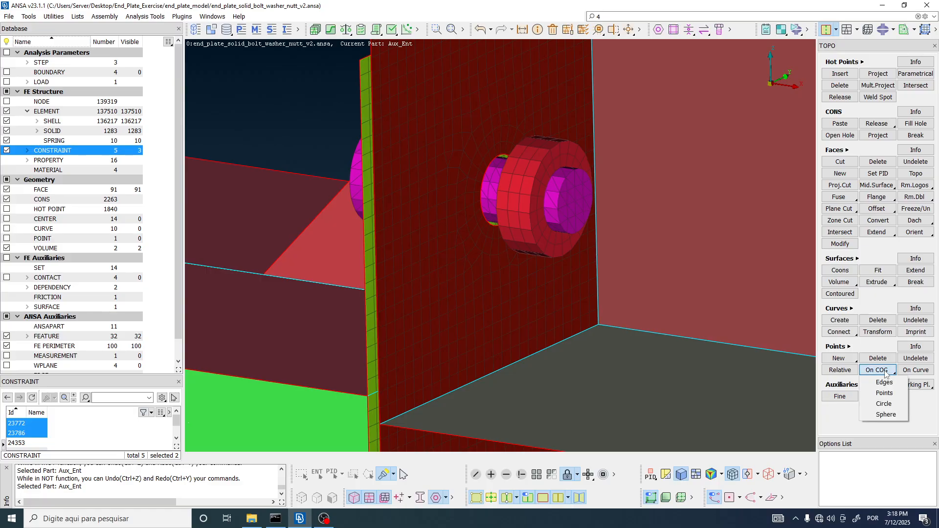
pyautogui.click(887, 404)
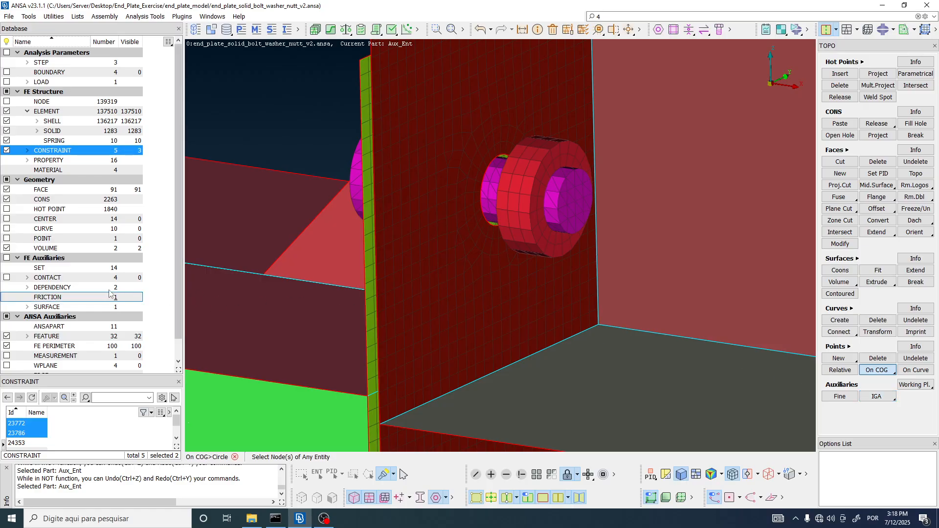
pyautogui.click(7, 239)
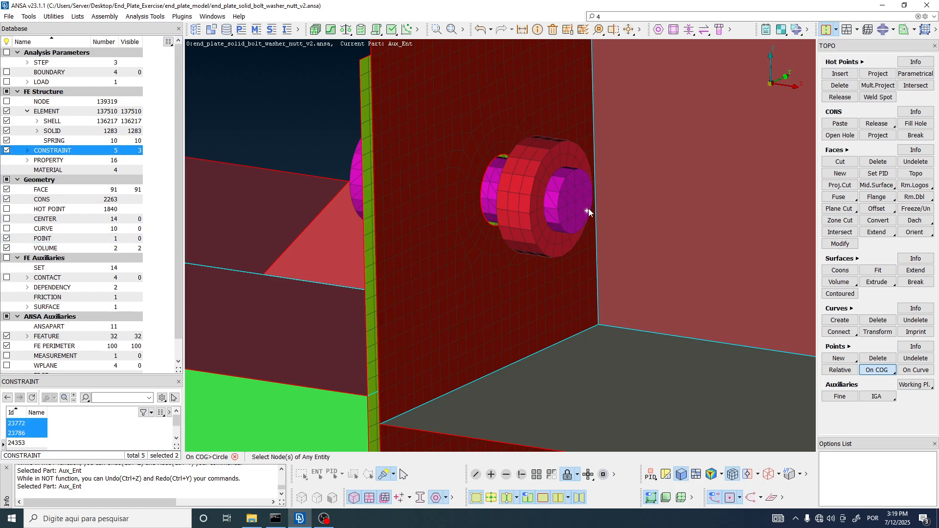
# Create a centre point on the bolt's free end face from three nodes on its rim
pyautogui.scroll(5, 577, 195)
pyautogui.scroll(-2, 528, 162)
pyautogui.keyDown('ctrl'); pyautogui.moveTo(528, 163); pyautogui.dragTo(540, 167); pyautogui.keyUp('ctrl')
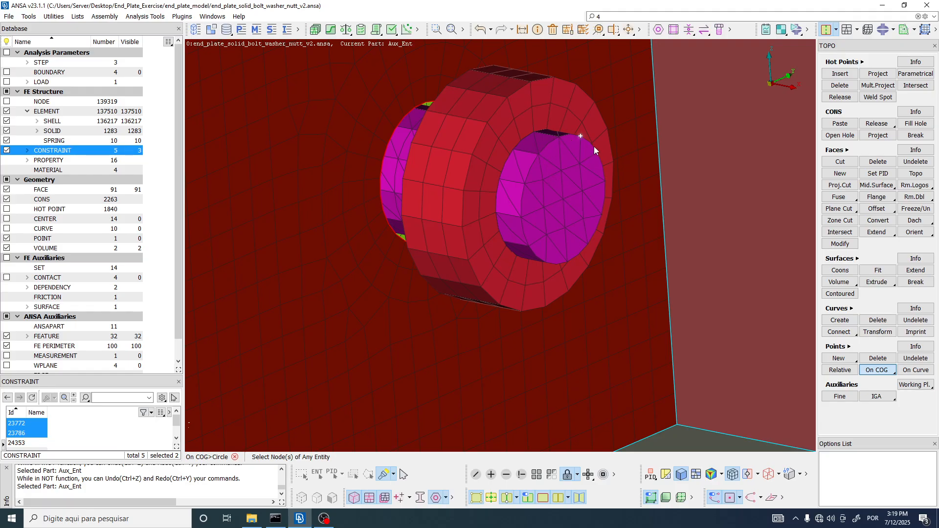
pyautogui.click(538, 155)
pyautogui.moveTo(588, 178)
pyautogui.keyDown('ctrl'); pyautogui.mouseDown()
pyautogui.moveTo(524, 199)
pyautogui.moveTo(549, 189)
pyautogui.moveTo(545, 203)
pyautogui.moveTo(530, 176)
pyautogui.mouseUp(); pyautogui.keyUp('ctrl')
pyautogui.click(564, 190)
pyautogui.click(495, 272)
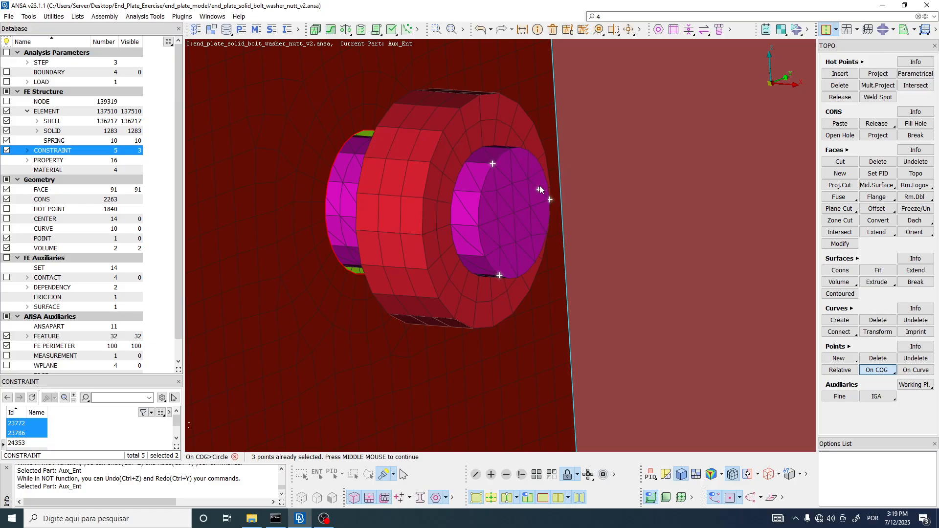
pyautogui.middleClick(510, 152)
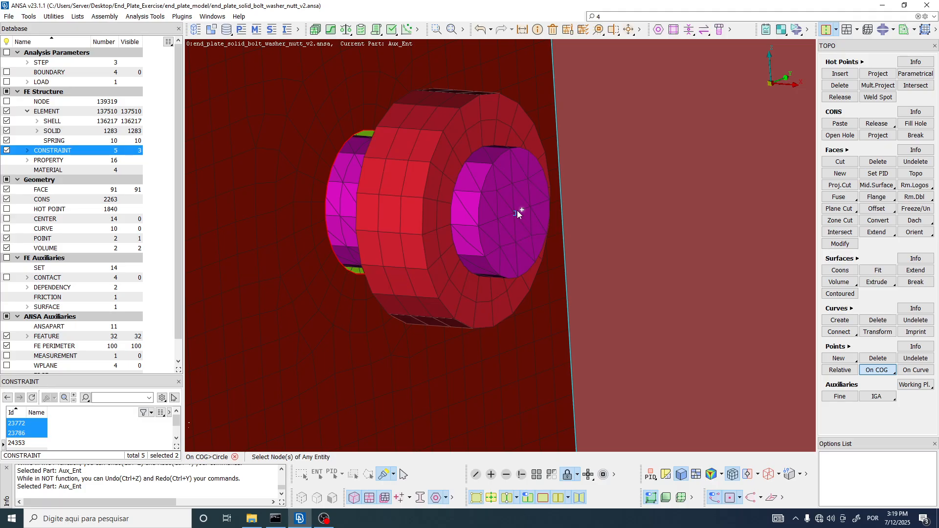
# Hide the nut and the washer under the bolt head by selecting their property (PID)
pyautogui.keyDown('ctrl'); pyautogui.moveTo(514, 214); pyautogui.dragTo(581, 217); pyautogui.keyUp('ctrl')
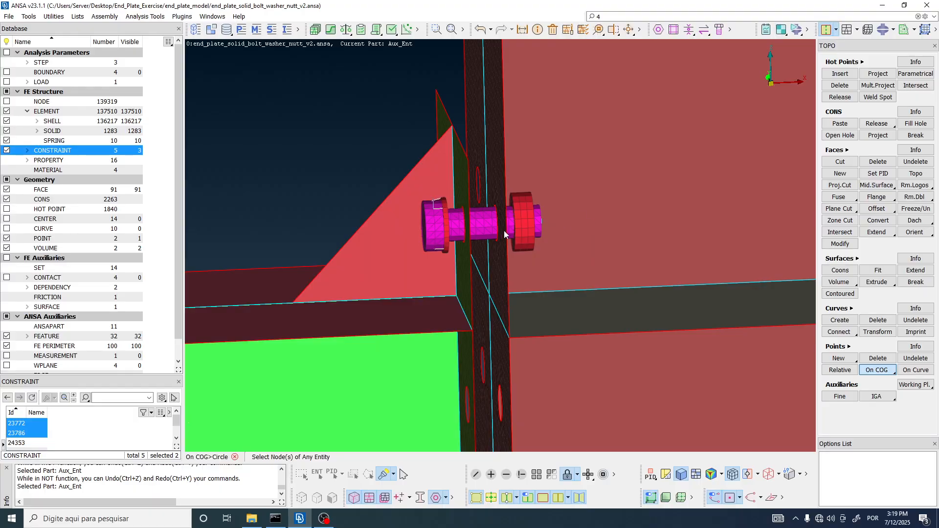
pyautogui.scroll(5, 443, 227)
pyautogui.scroll(-3, 486, 226)
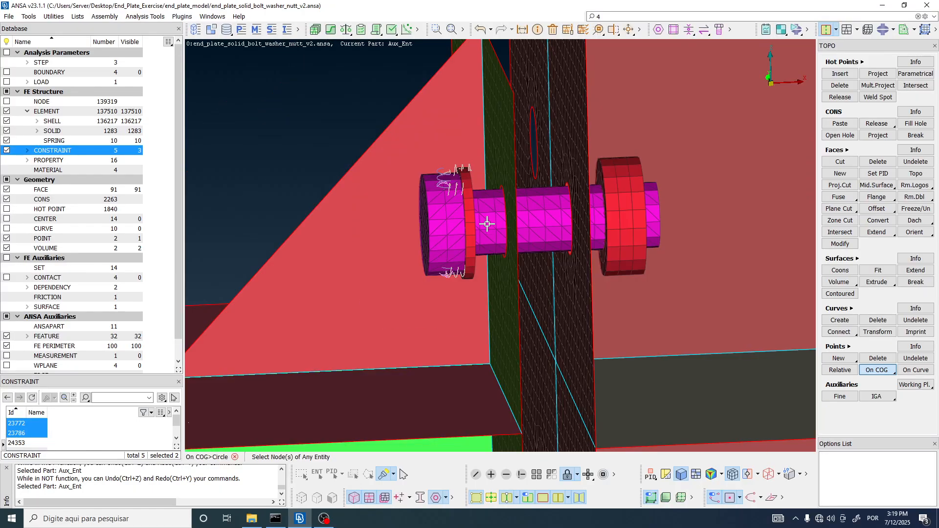
pyautogui.scroll(3, 481, 227)
pyautogui.keyDown('ctrl'); pyautogui.moveTo(482, 228); pyautogui.dragTo(469, 228); pyautogui.keyUp('ctrl')
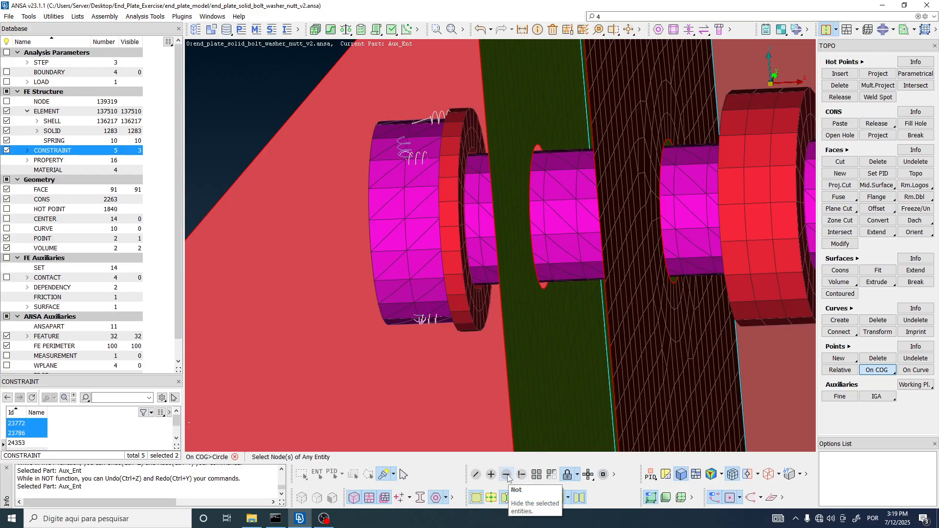
pyautogui.click(507, 476)
pyautogui.click(341, 474)
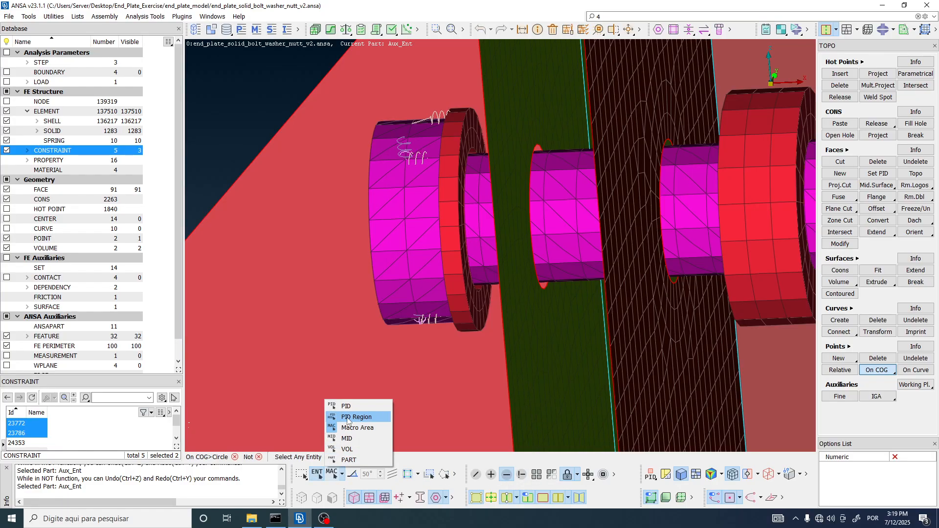
pyautogui.click(346, 407)
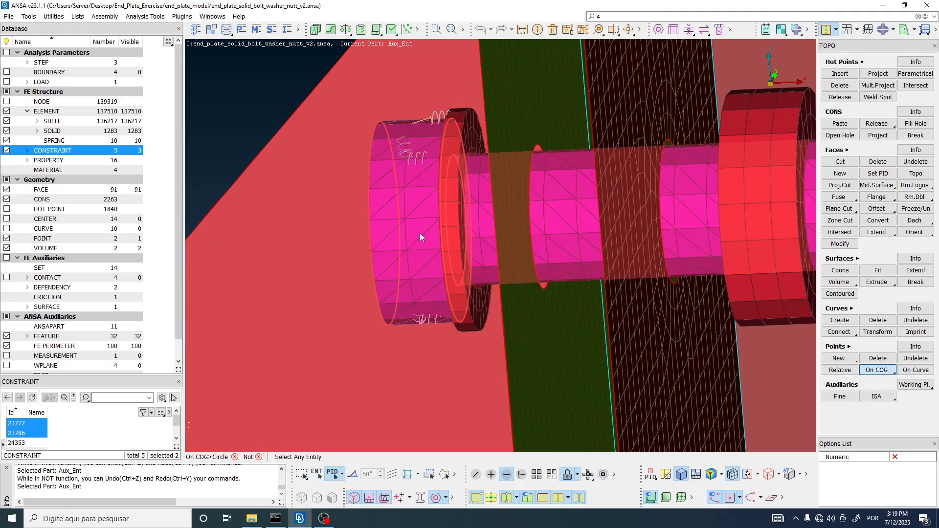
pyautogui.click(455, 168)
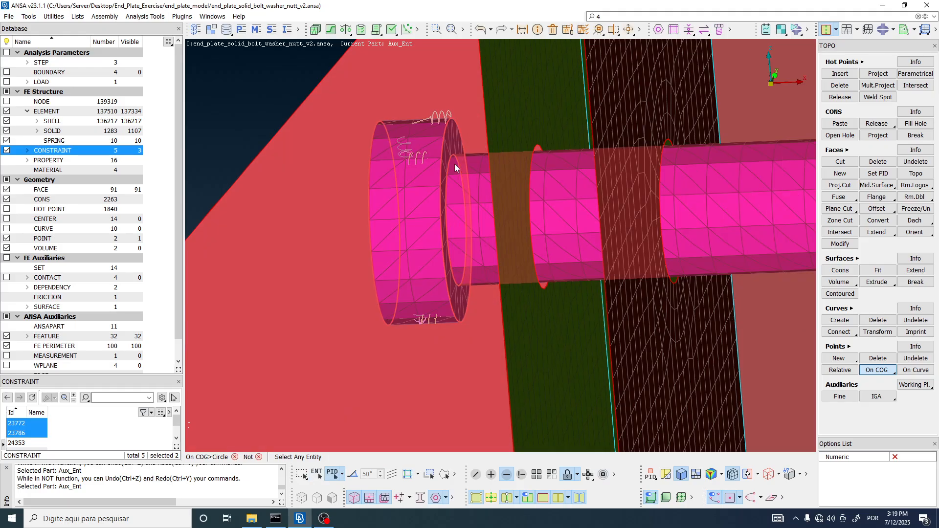
pyautogui.click(259, 457)
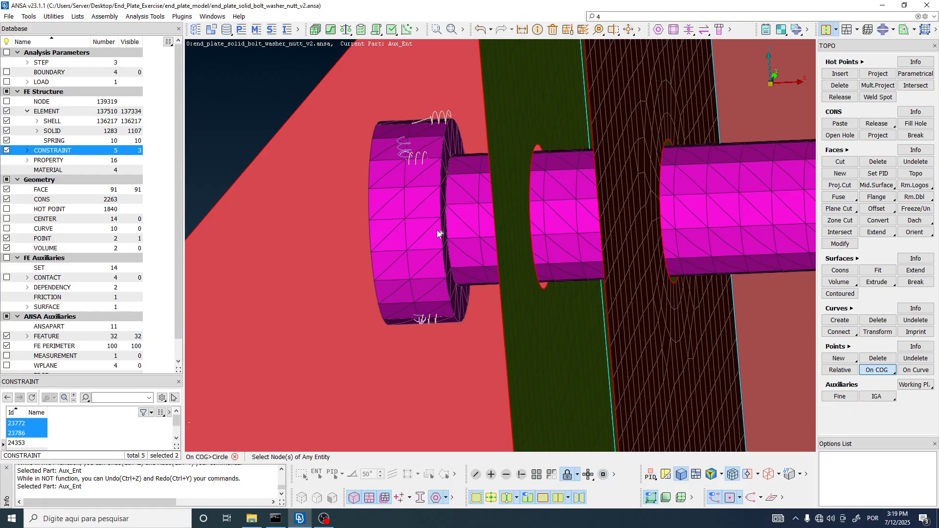
# Create a second centre point where the shank meets the bolt head from three nodes around that circle
pyautogui.moveTo(455, 198)
pyautogui.keyDown('ctrl'); pyautogui.mouseDown()
pyautogui.moveTo(445, 204)
pyautogui.moveTo(462, 226)
pyautogui.moveTo(456, 201)
pyautogui.moveTo(460, 212)
pyautogui.mouseUp(); pyautogui.keyUp('ctrl')
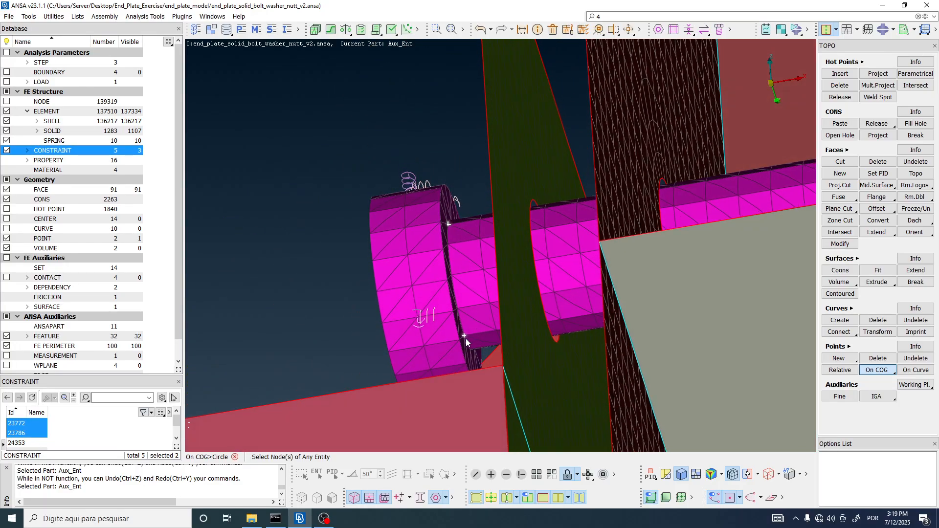
pyautogui.keyDown('ctrl'); pyautogui.moveTo(465, 247); pyautogui.dragTo(462, 360); pyautogui.keyUp('ctrl')
pyautogui.scroll(3, 474, 96)
pyautogui.keyDown('ctrl'); pyautogui.moveTo(474, 92); pyautogui.dragTo(472, 32); pyautogui.keyUp('ctrl')
pyautogui.click(442, 84)
pyautogui.scroll(-6, 471, 93)
pyautogui.middleClick(467, 121)
pyautogui.scroll(-3, 471, 157)
pyautogui.moveTo(473, 163)
pyautogui.keyDown('ctrl'); pyautogui.mouseDown()
pyautogui.moveTo(467, 152)
pyautogui.moveTo(470, 163)
pyautogui.mouseUp(); pyautogui.keyUp('ctrl')
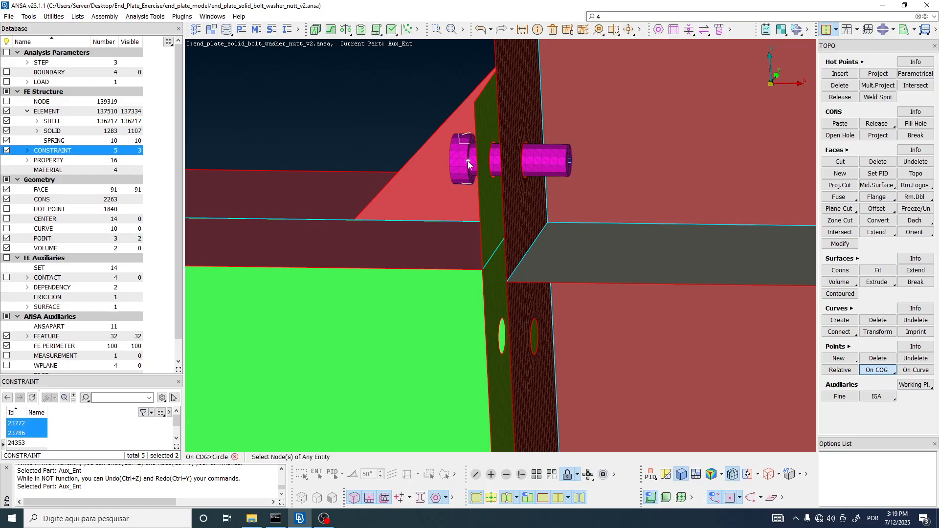
pyautogui.keyDown('ctrl'); pyautogui.moveTo(467, 160); pyautogui.dragTo(458, 203); pyautogui.keyUp('ctrl')
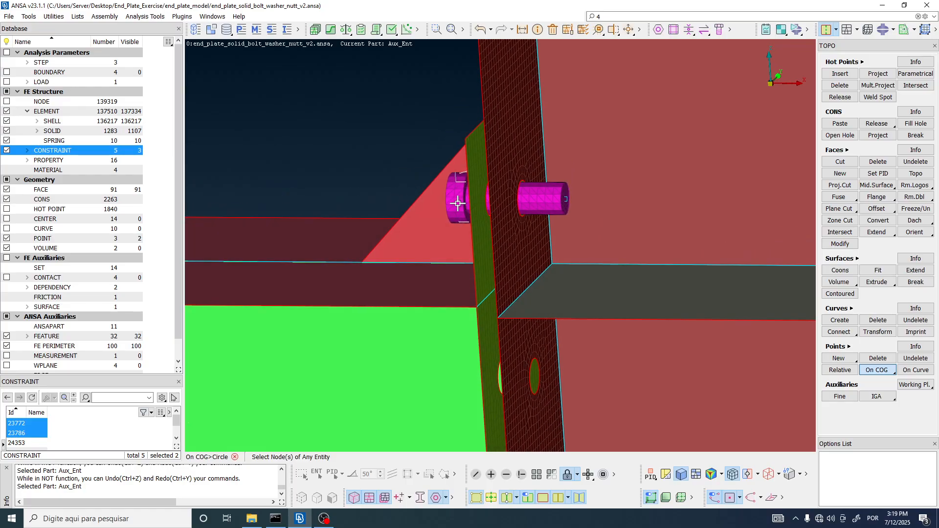
# Return to the locked view of the two couplings and show all points together with them
pyautogui.click(537, 480)
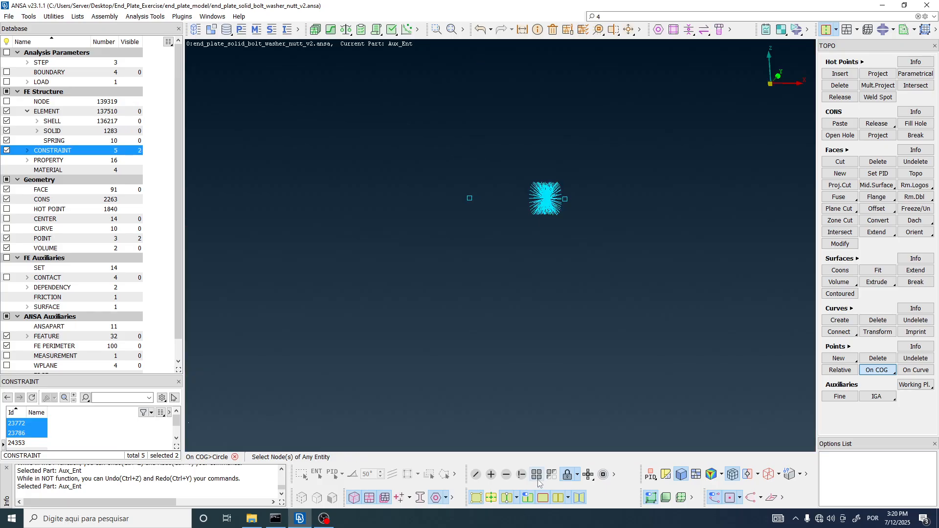
pyautogui.scroll(3, 546, 200)
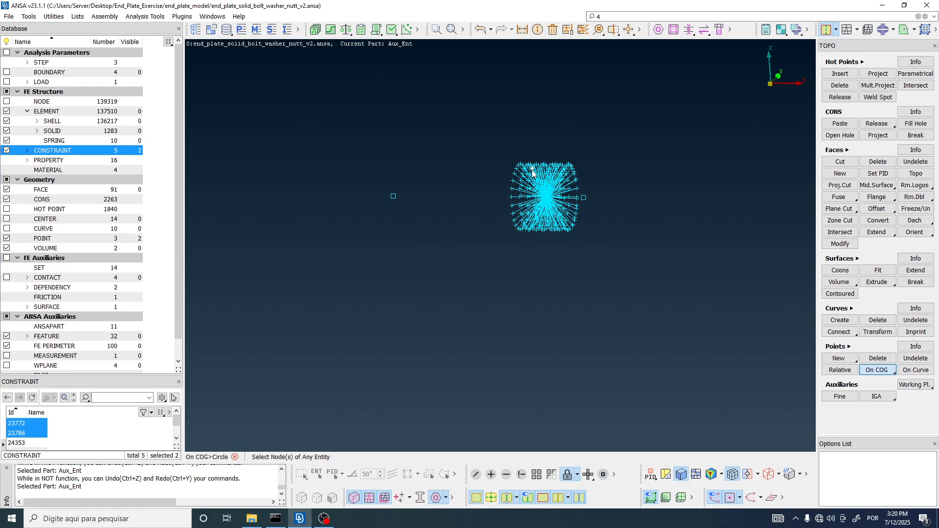
pyautogui.scroll(2, 532, 172)
pyautogui.scroll(-2, 582, 233)
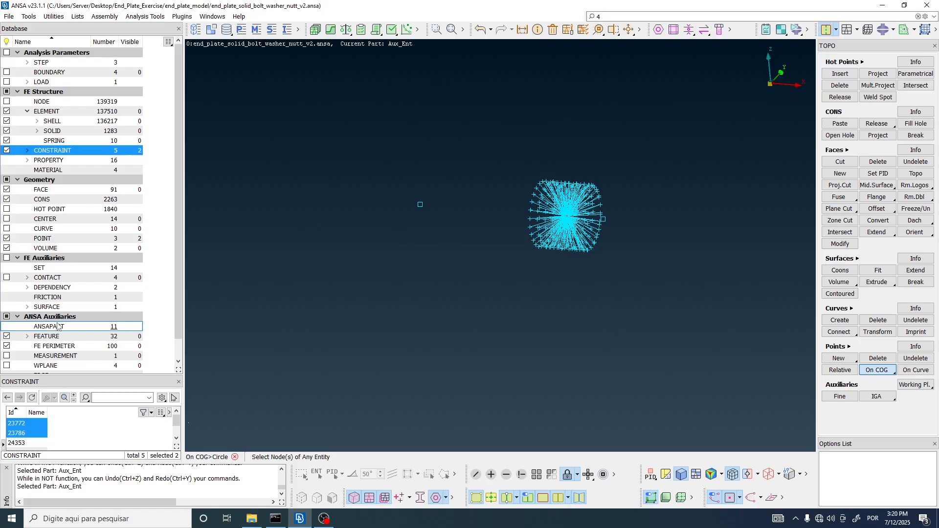
pyautogui.rightClick(45, 238)
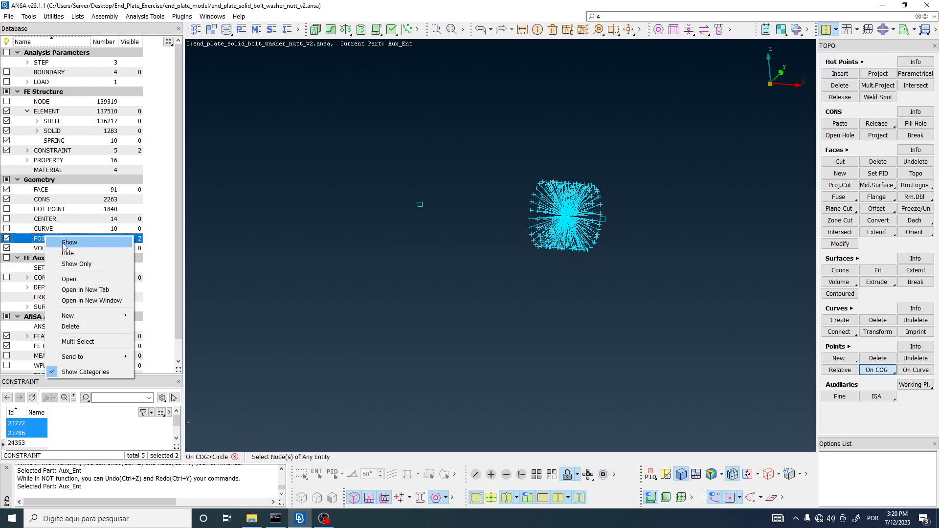
pyautogui.click(68, 242)
pyautogui.moveTo(562, 266)
pyautogui.keyDown('ctrl'); pyautogui.mouseDown()
pyautogui.moveTo(522, 280)
pyautogui.moveTo(557, 275)
pyautogui.mouseUp(); pyautogui.keyUp('ctrl')
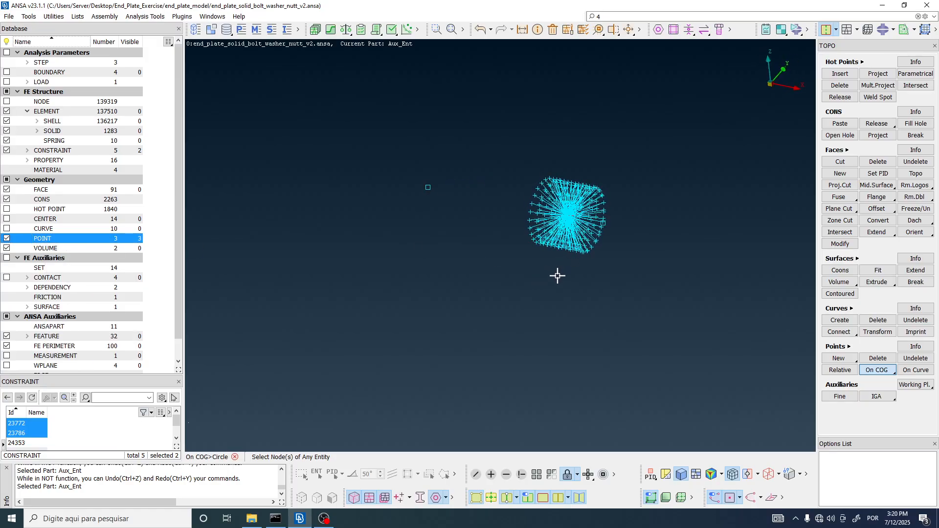
# Start aligning nodes from the classic mesh tools, with the control nodes of both kinematic couplings as source nodes
pyautogui.click(858, 30)
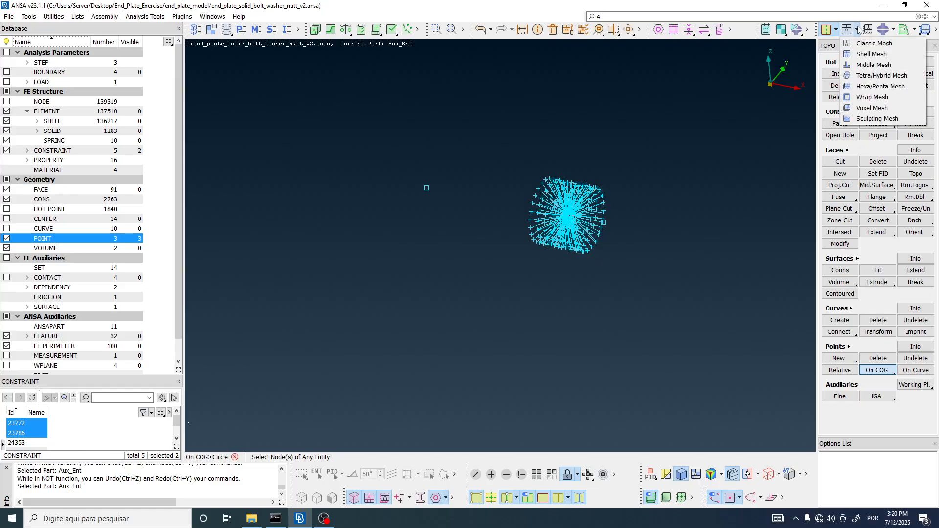
pyautogui.click(868, 43)
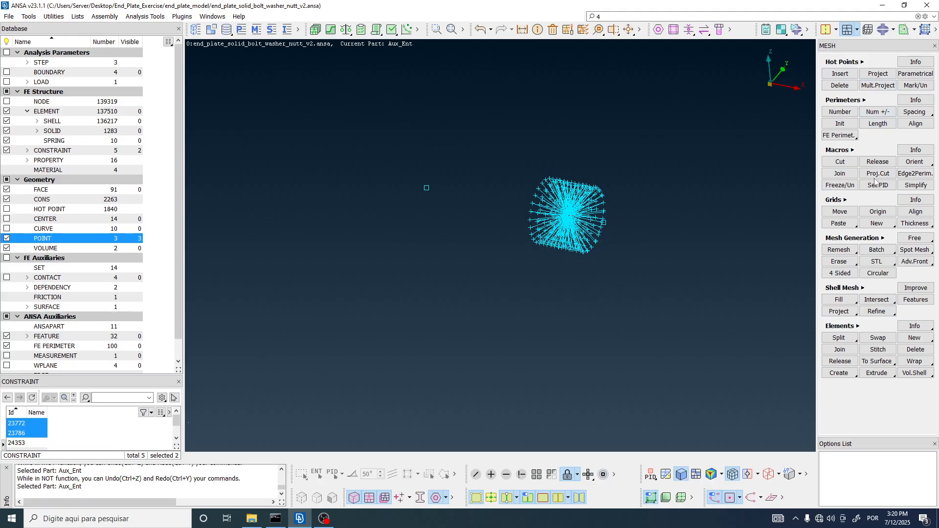
pyautogui.write('4')
pyautogui.click(28, 16)
pyautogui.click(677, 238)
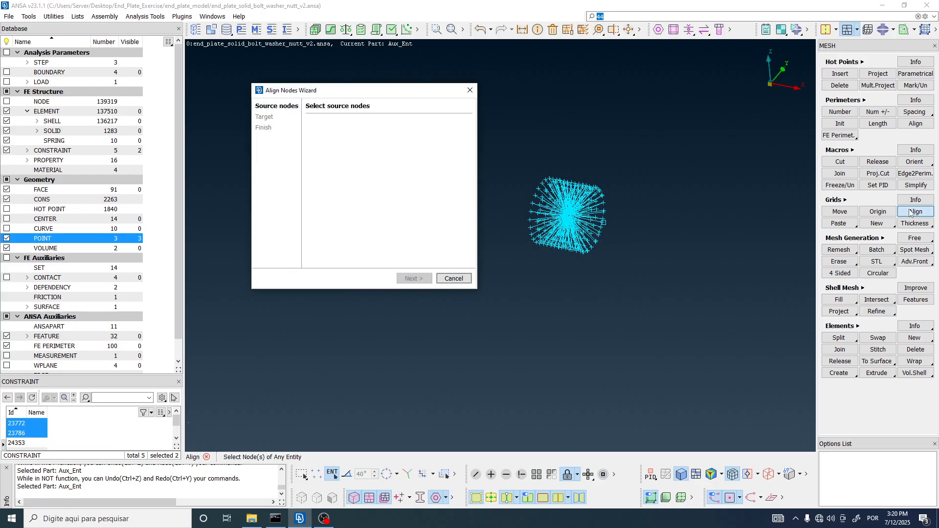
pyautogui.moveTo(399, 96); pyautogui.dragTo(278, 89)
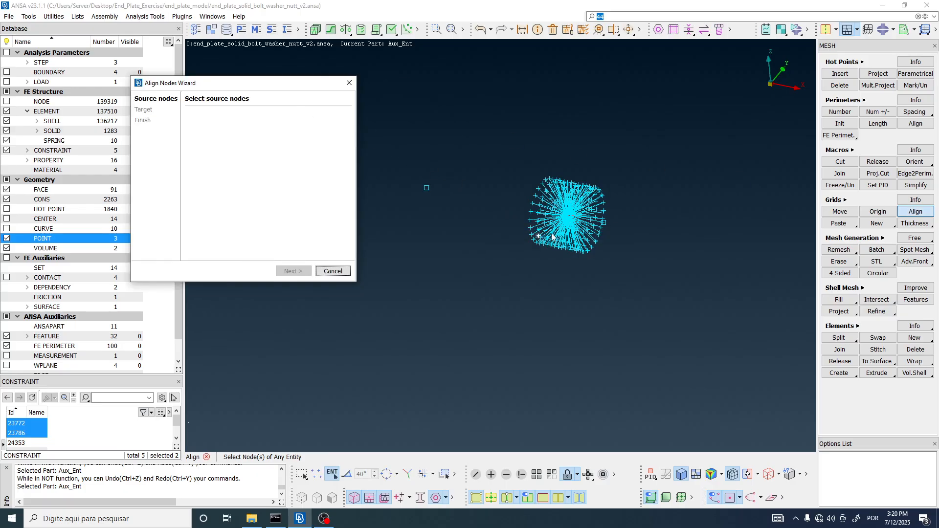
pyautogui.scroll(3, 592, 220)
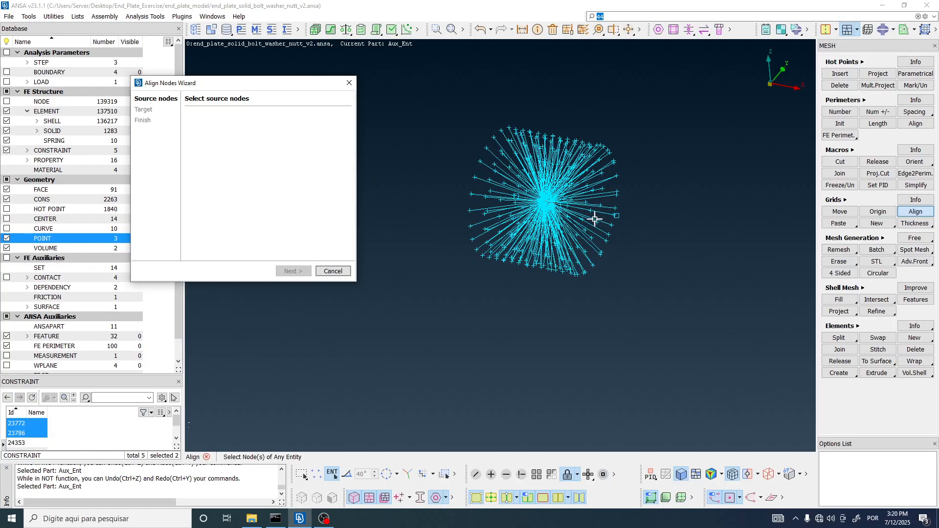
pyautogui.keyDown('ctrl'); pyautogui.moveTo(593, 218); pyautogui.dragTo(557, 205); pyautogui.keyUp('ctrl')
pyautogui.scroll(7, 551, 207)
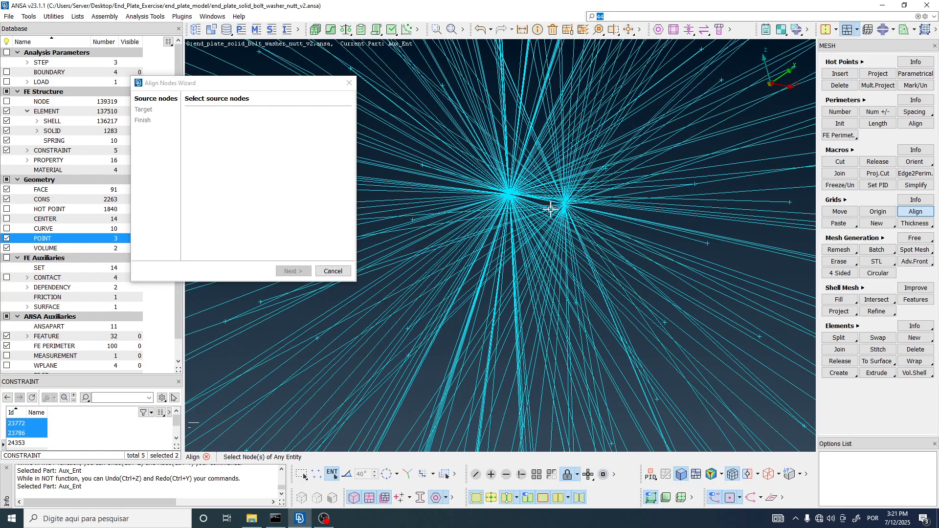
pyautogui.scroll(3, 550, 209)
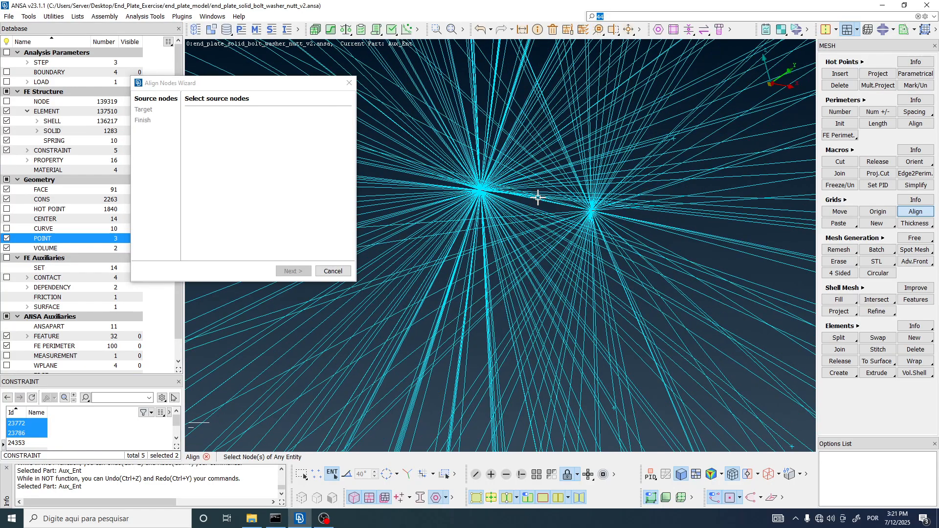
pyautogui.click(593, 210)
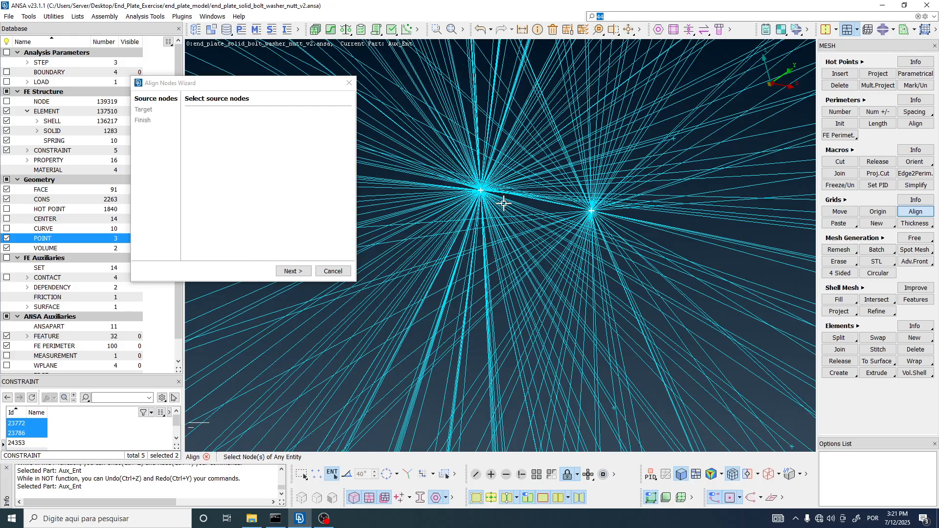
pyautogui.scroll(-5, 518, 208)
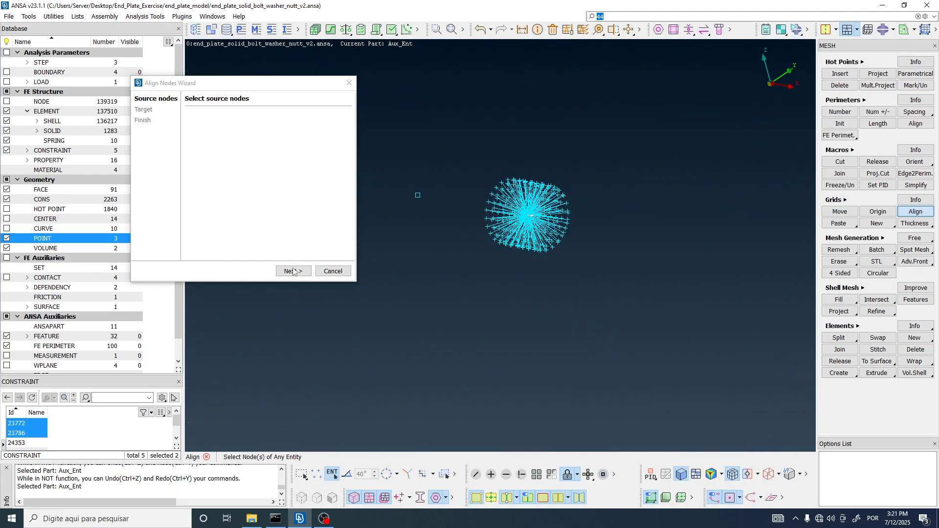
pyautogui.click(292, 271)
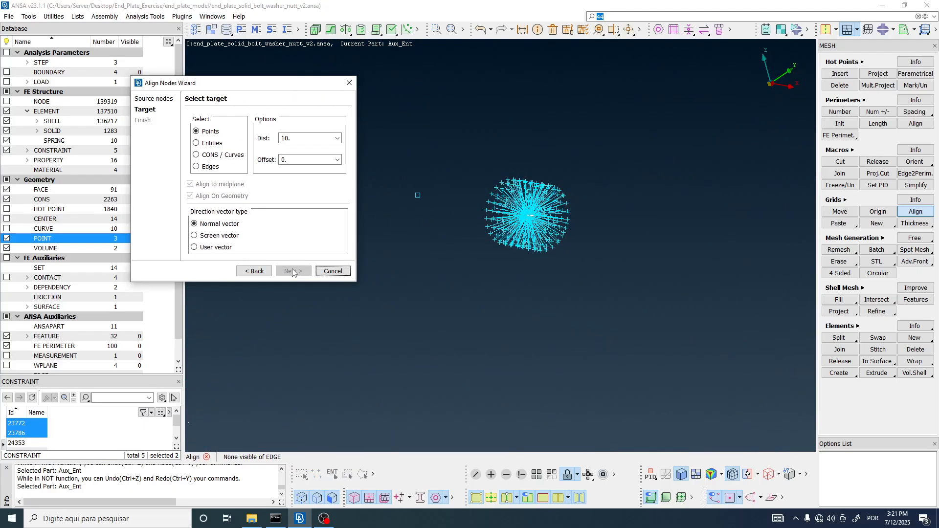
# Define the alignment target as the line through the centre points on the bolt's free end and under its head
pyautogui.keyDown('ctrl'); pyautogui.moveTo(545, 264); pyautogui.dragTo(576, 298); pyautogui.keyUp('ctrl')
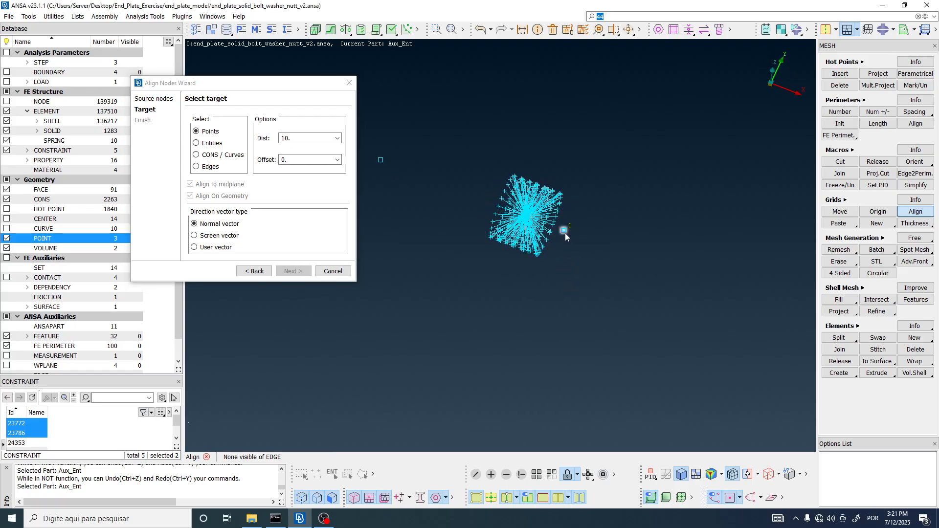
pyautogui.click(381, 161)
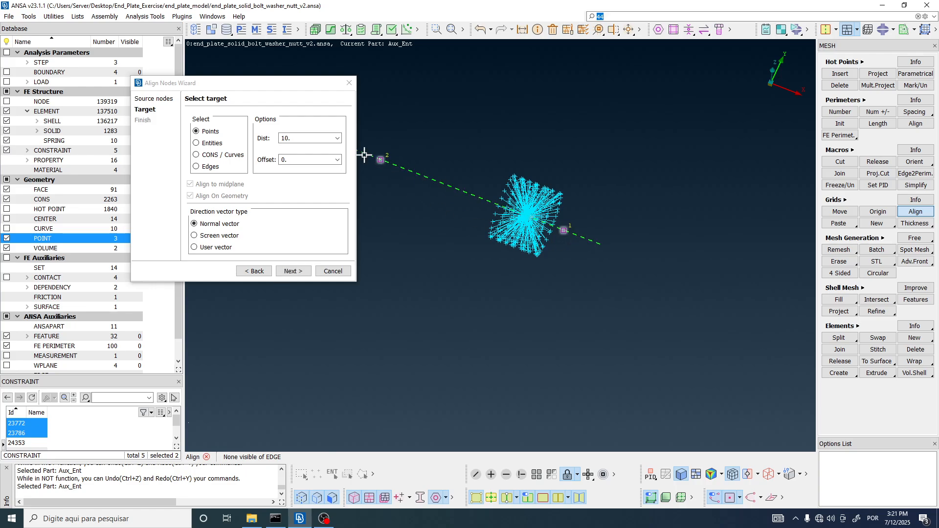
pyautogui.keyDown('ctrl'); pyautogui.moveTo(442, 201); pyautogui.dragTo(415, 192); pyautogui.keyUp('ctrl')
pyautogui.scroll(5, 515, 221)
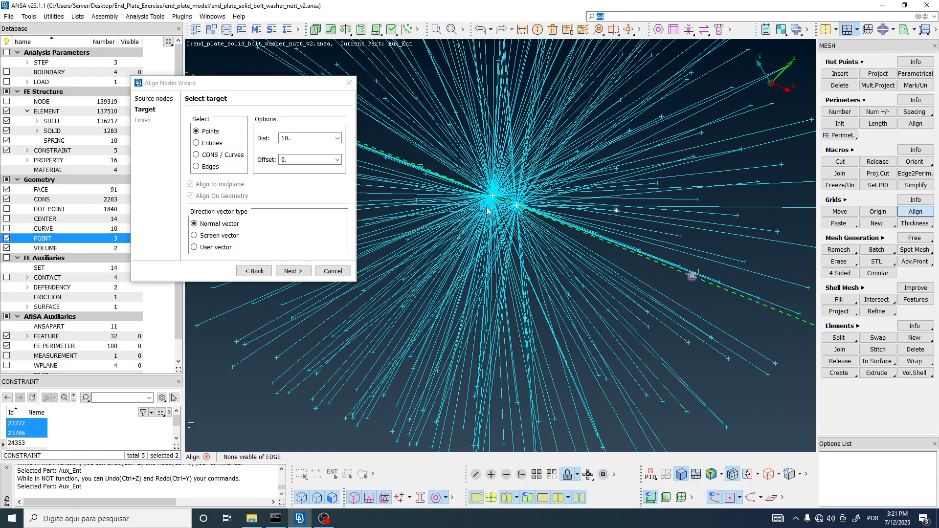
pyautogui.scroll(5, 579, 211)
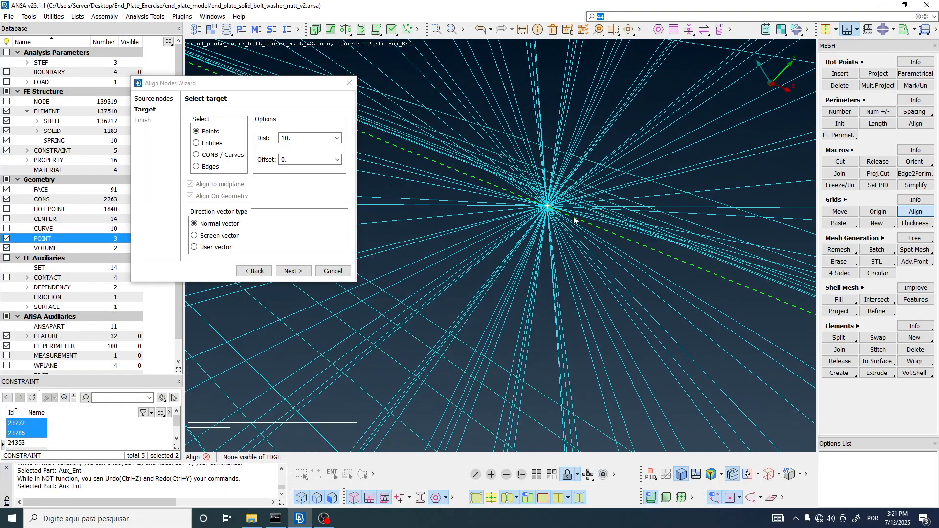
pyautogui.keyDown('ctrl'); pyautogui.moveTo(546, 211); pyautogui.dragTo(582, 201); pyautogui.keyUp('ctrl')
pyautogui.keyDown('ctrl'); pyautogui.moveTo(554, 231); pyautogui.dragTo(562, 242); pyautogui.keyUp('ctrl')
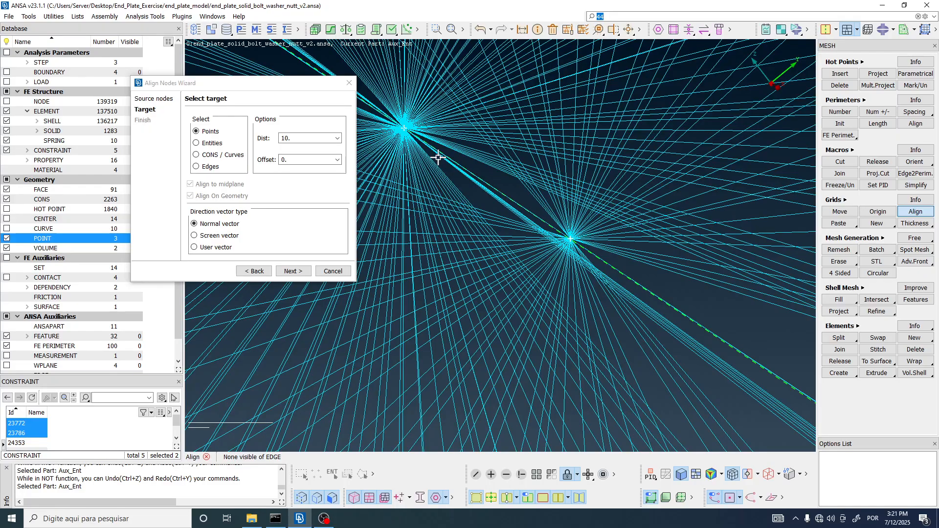
pyautogui.scroll(-3, 557, 251)
pyautogui.scroll(3, 557, 252)
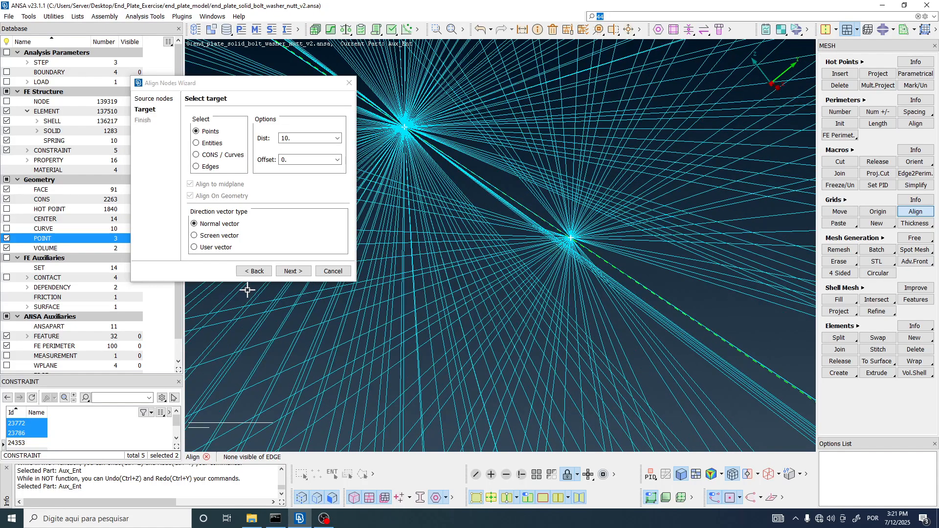
# Apply the alignment of the two coupling control nodes to the bolt axis without equal spacing and finish the alignment
pyautogui.click(292, 271)
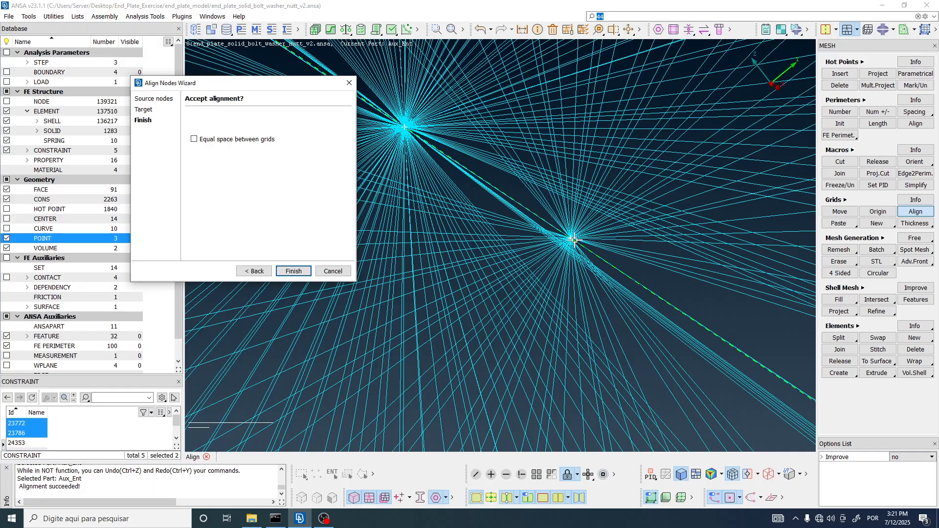
pyautogui.click(309, 271)
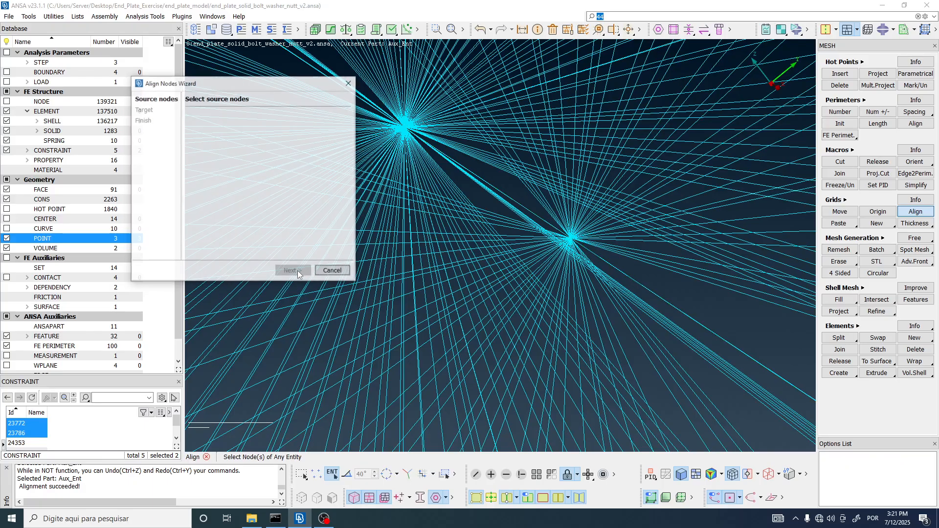
pyautogui.click(348, 82)
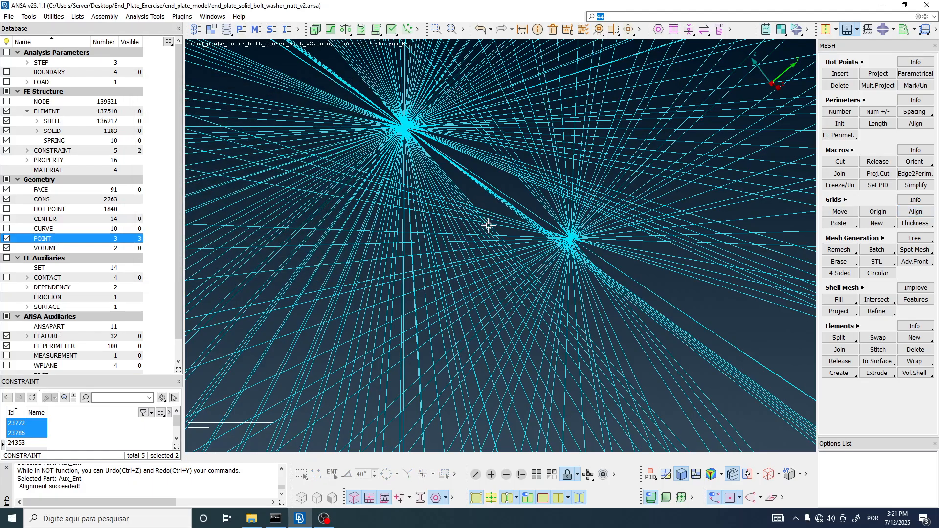
pyautogui.scroll(-8, 564, 266)
pyautogui.scroll(-6, 565, 265)
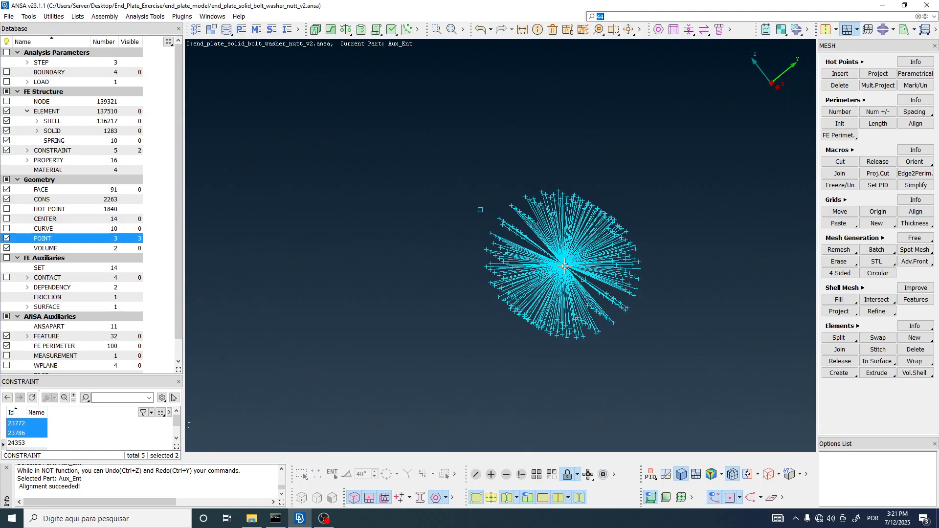
pyautogui.keyDown('ctrl'); pyautogui.moveTo(565, 265); pyautogui.dragTo(597, 274); pyautogui.keyUp('ctrl')
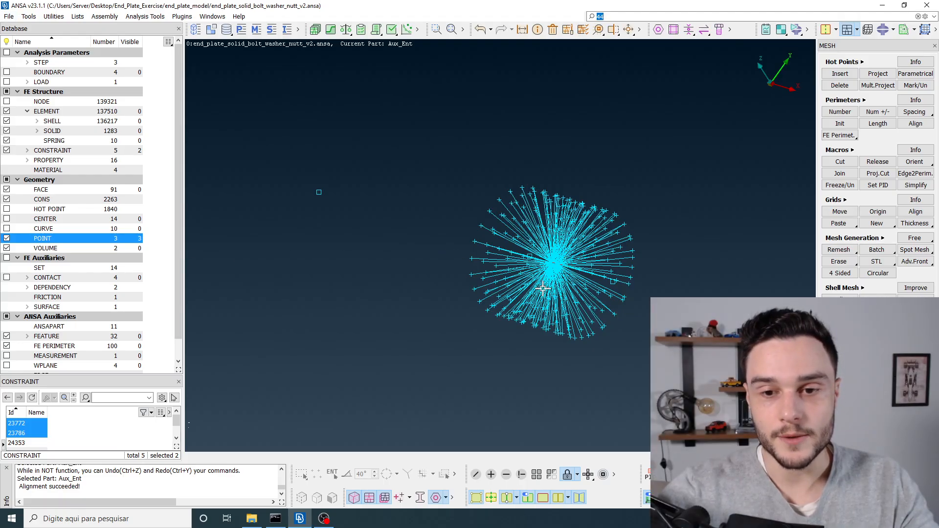
pyautogui.keyDown('ctrl'); pyautogui.moveTo(553, 252); pyautogui.dragTo(574, 281); pyautogui.keyUp('ctrl')
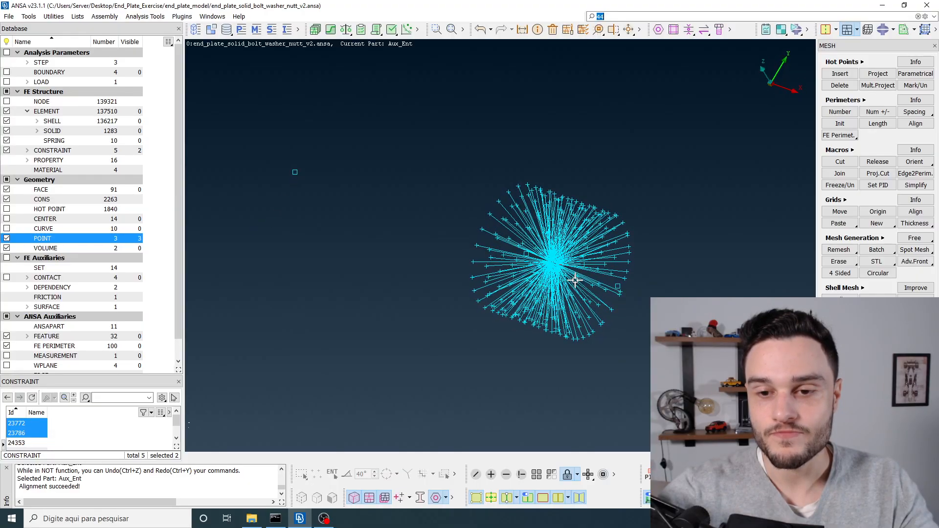
pyautogui.keyDown('ctrl'); pyautogui.moveTo(575, 281); pyautogui.dragTo(595, 288); pyautogui.keyUp('ctrl')
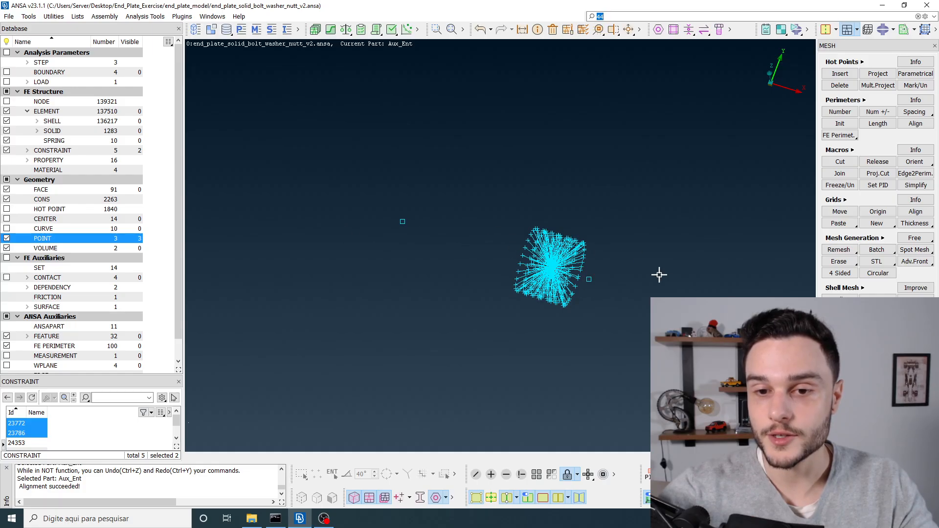
# Try to create an Abaqus rectangular coordinate system from the two centre points on the bolt axis
pyautogui.click(890, 32)
pyautogui.click(856, 79)
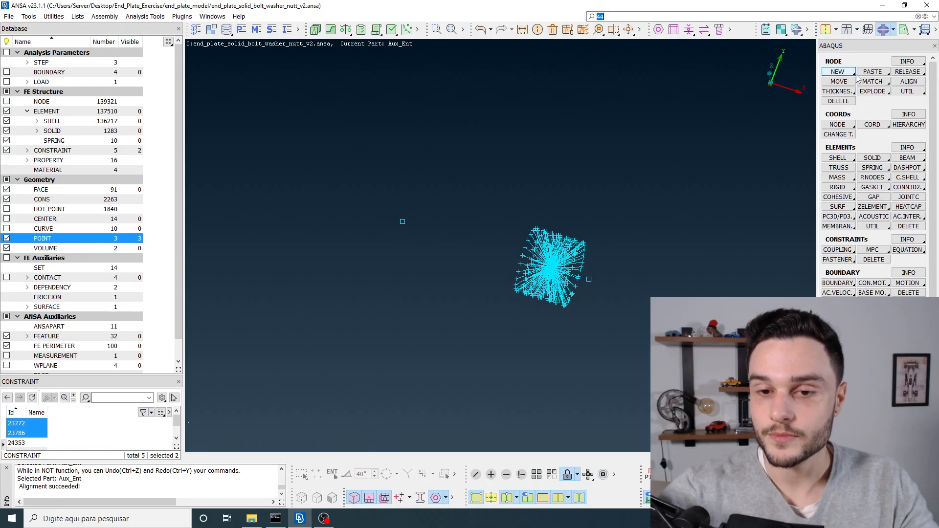
pyautogui.moveTo(678, 221)
pyautogui.keyDown('ctrl'); pyautogui.mouseDown()
pyautogui.moveTo(649, 241)
pyautogui.moveTo(666, 233)
pyautogui.mouseUp(); pyautogui.keyUp('ctrl')
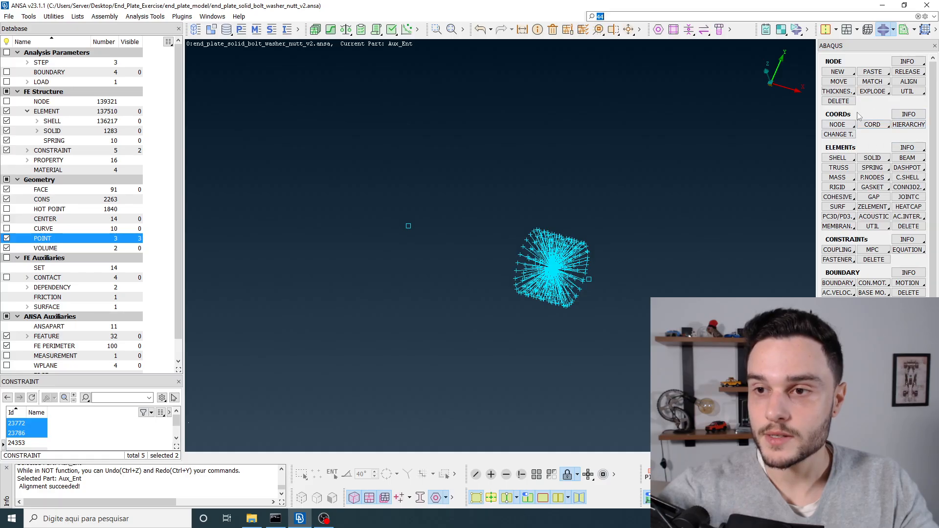
pyautogui.rightClick(872, 126)
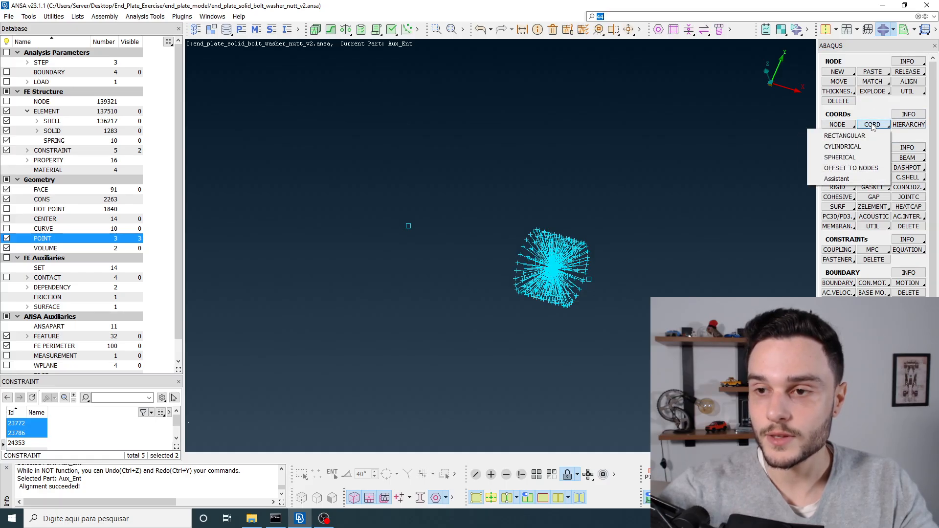
pyautogui.click(846, 137)
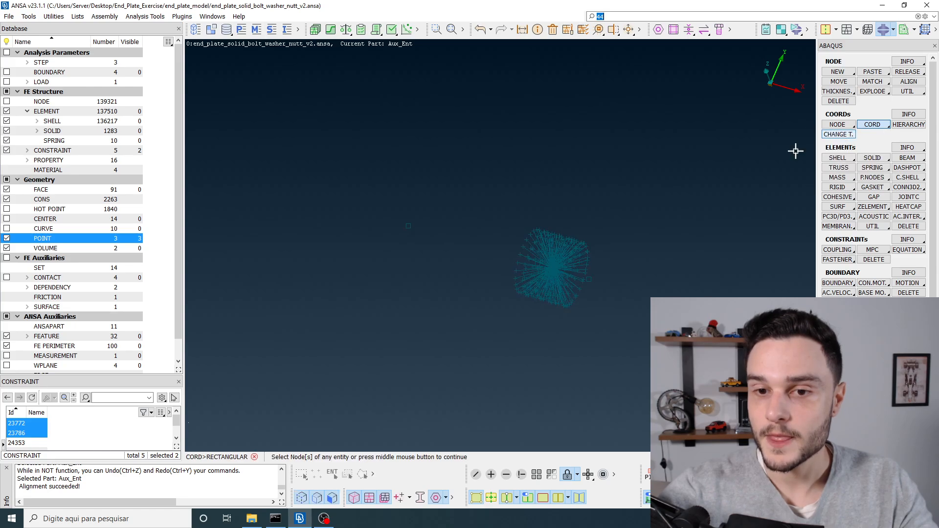
pyautogui.click(409, 227)
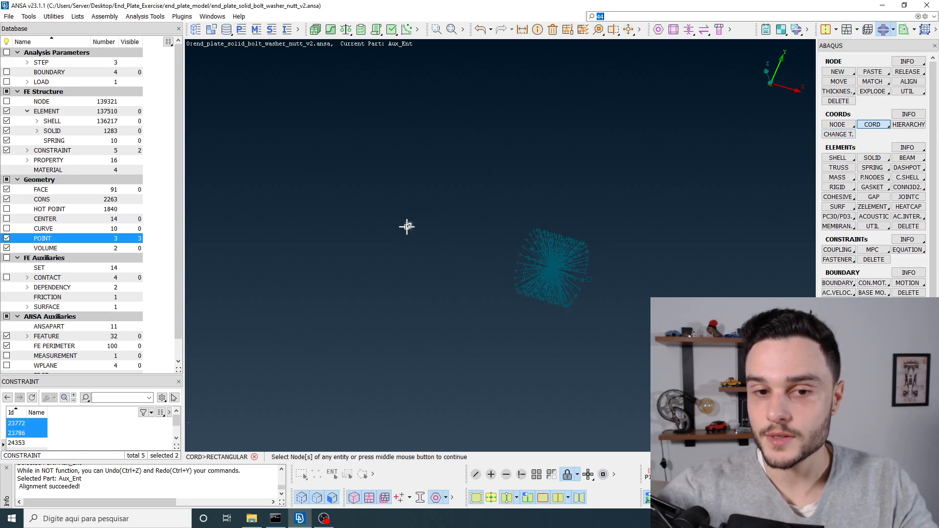
pyautogui.click(590, 279)
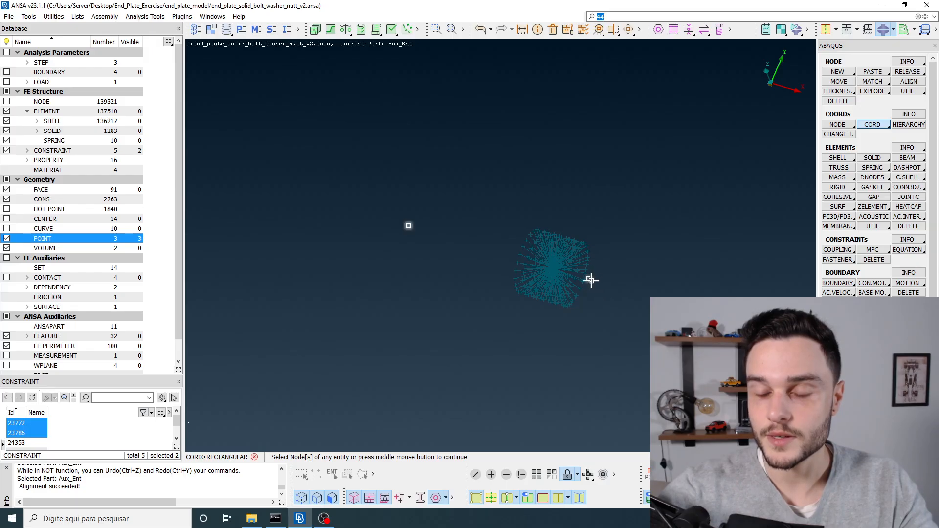
pyautogui.middleClick(618, 348)
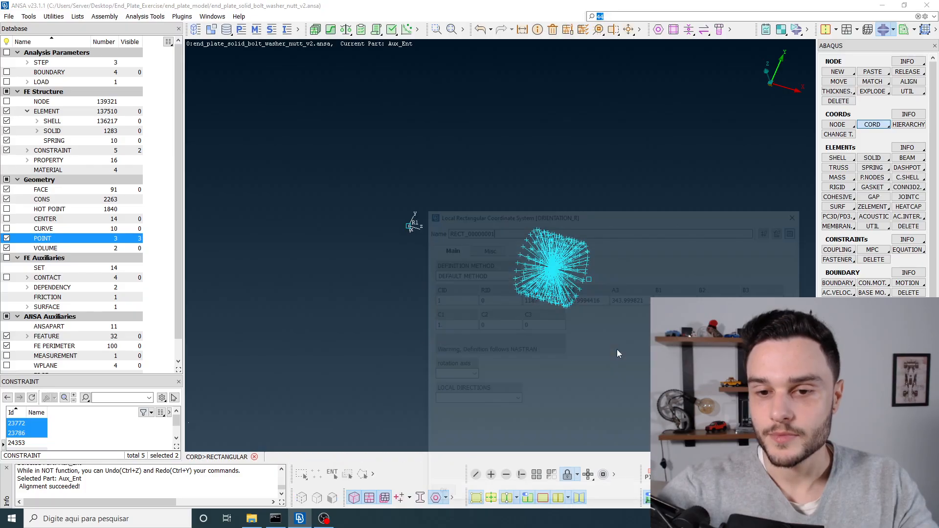
pyautogui.click(799, 213)
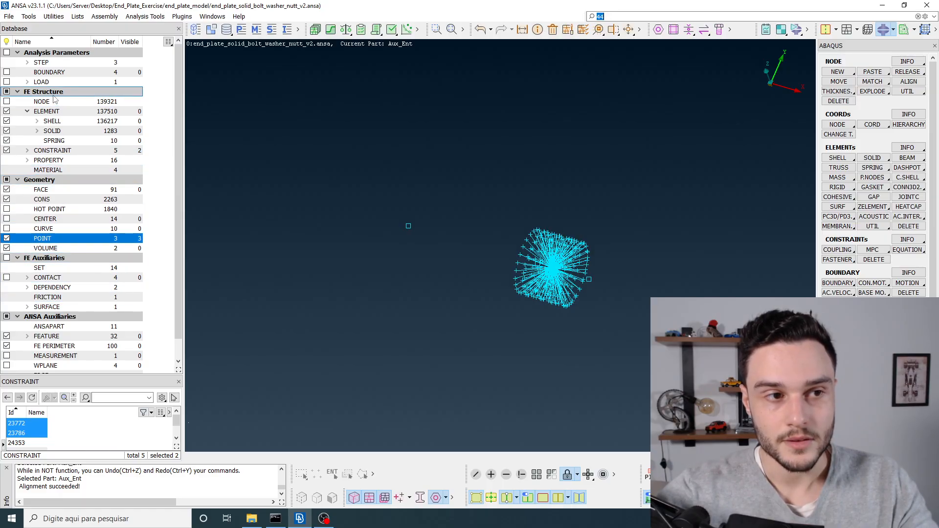
pyautogui.scroll(-1, 51, 260)
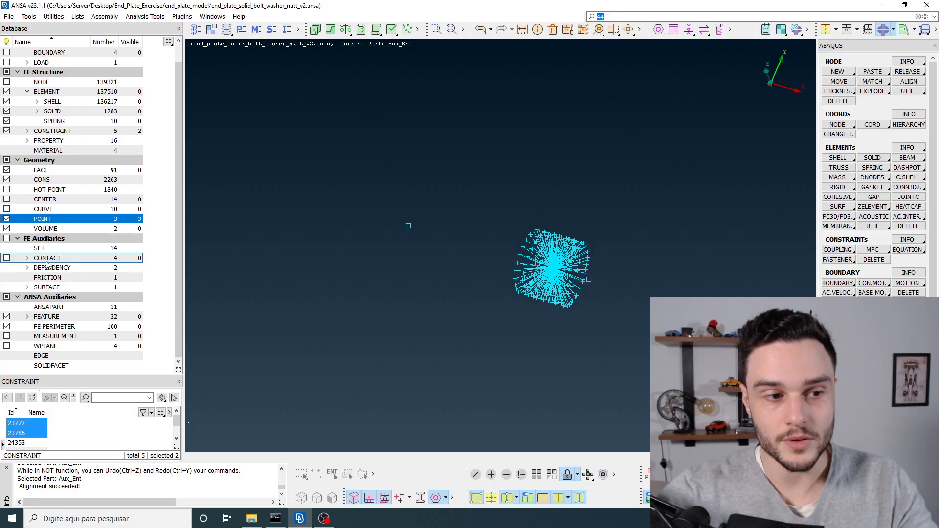
pyautogui.scroll(1, 39, 280)
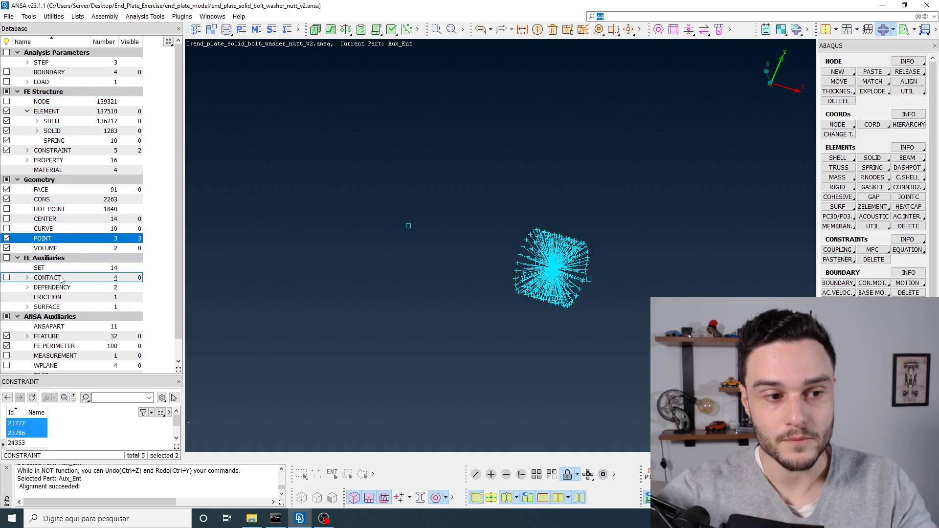
pyautogui.scroll(-1, 73, 317)
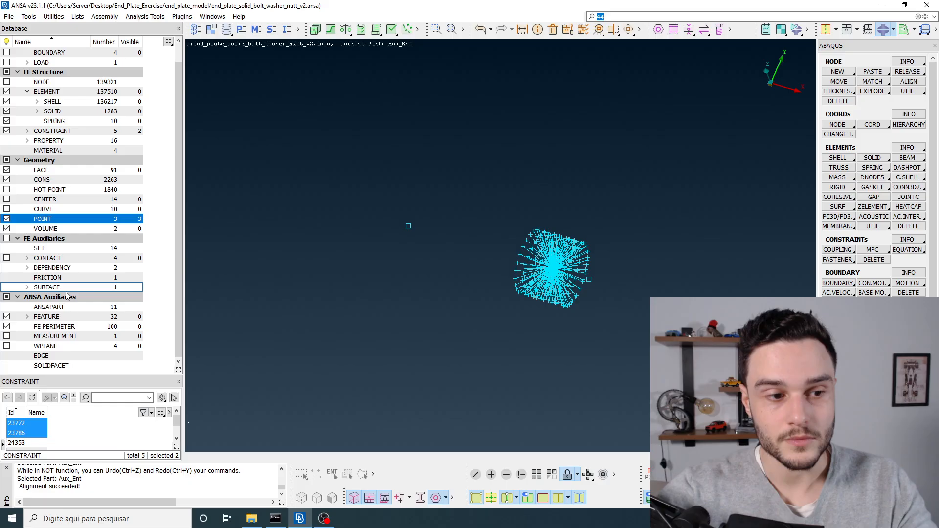
pyautogui.scroll(1, 67, 294)
pyautogui.click(56, 249)
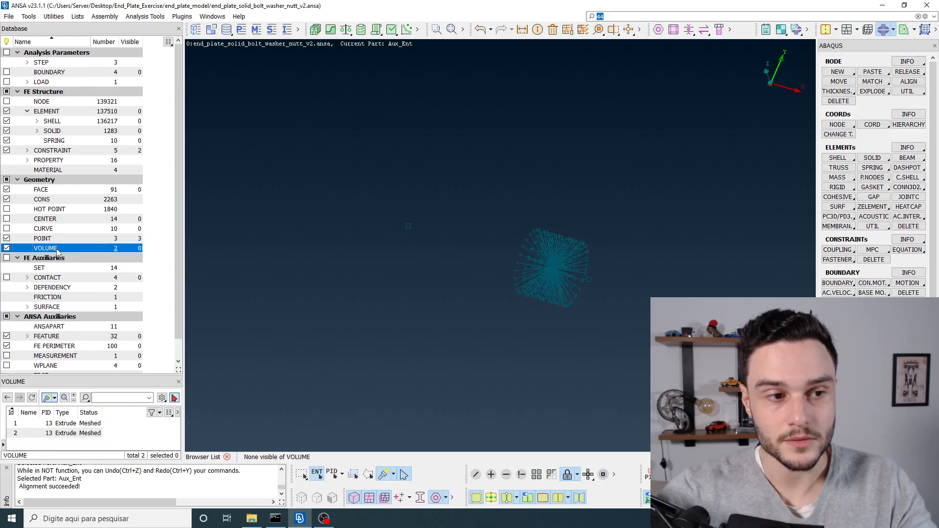
pyautogui.middleClick(336, 220)
# Examine the centre nodes of the two couplings and the gap between them
pyautogui.moveTo(438, 221)
pyautogui.keyDown('ctrl'); pyautogui.mouseDown()
pyautogui.moveTo(411, 223)
pyautogui.moveTo(427, 216)
pyautogui.mouseUp(); pyautogui.keyUp('ctrl')
pyautogui.scroll(-2, 463, 232)
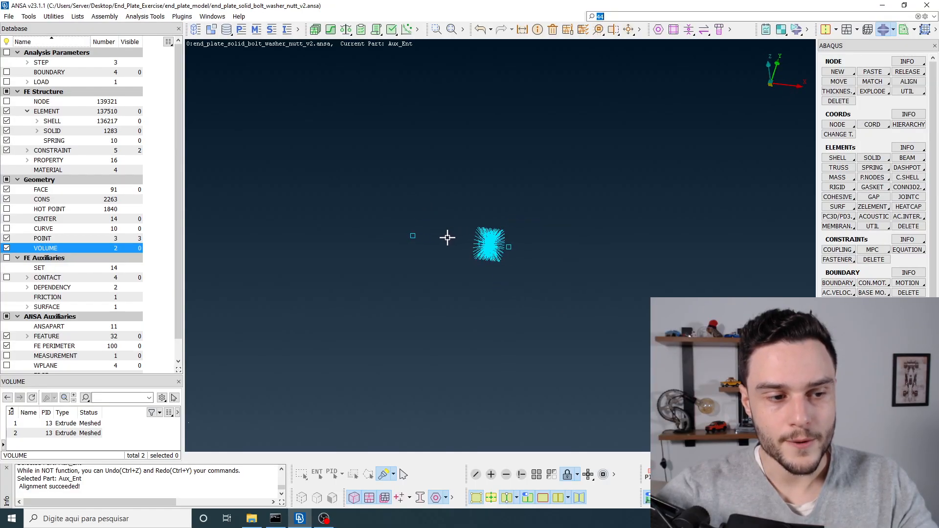
pyautogui.scroll(2, 475, 251)
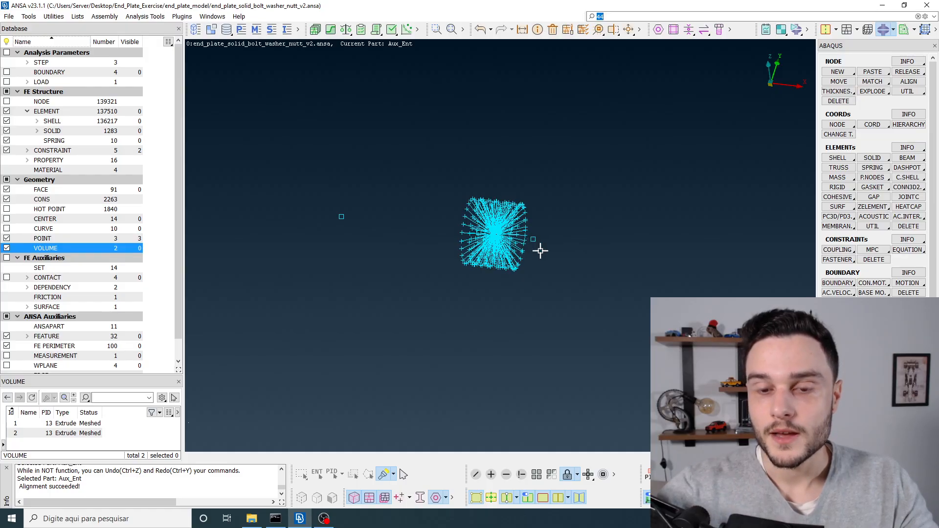
pyautogui.scroll(4, 523, 236)
pyautogui.scroll(5, 507, 215)
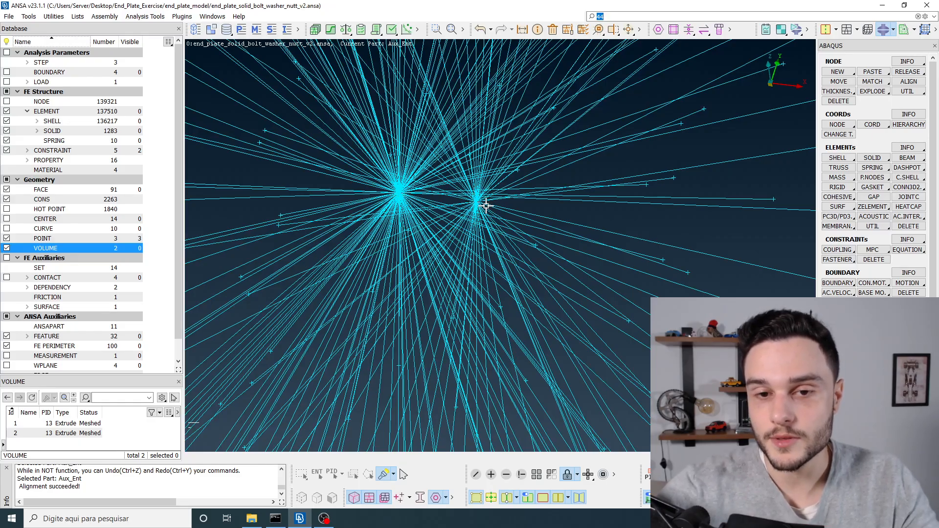
pyautogui.scroll(-4, 470, 206)
pyautogui.scroll(2, 455, 212)
pyautogui.scroll(2, 456, 212)
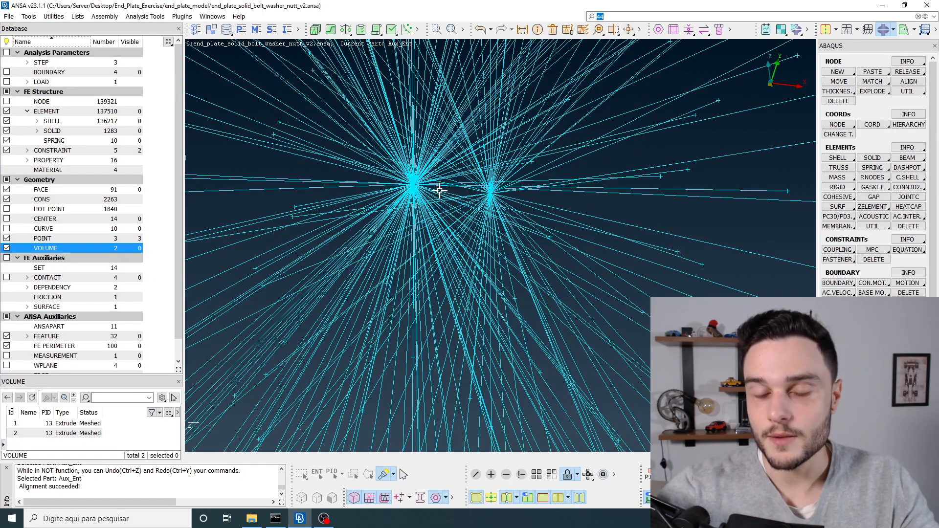
pyautogui.keyDown('ctrl'); pyautogui.moveTo(492, 193); pyautogui.dragTo(477, 198); pyautogui.keyUp('ctrl')
pyautogui.scroll(2, 442, 180)
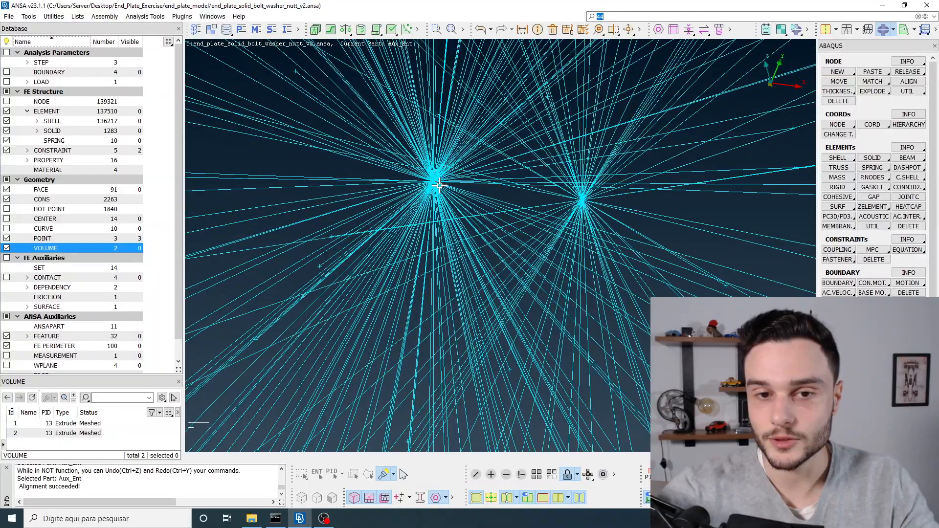
pyautogui.scroll(-4, 434, 184)
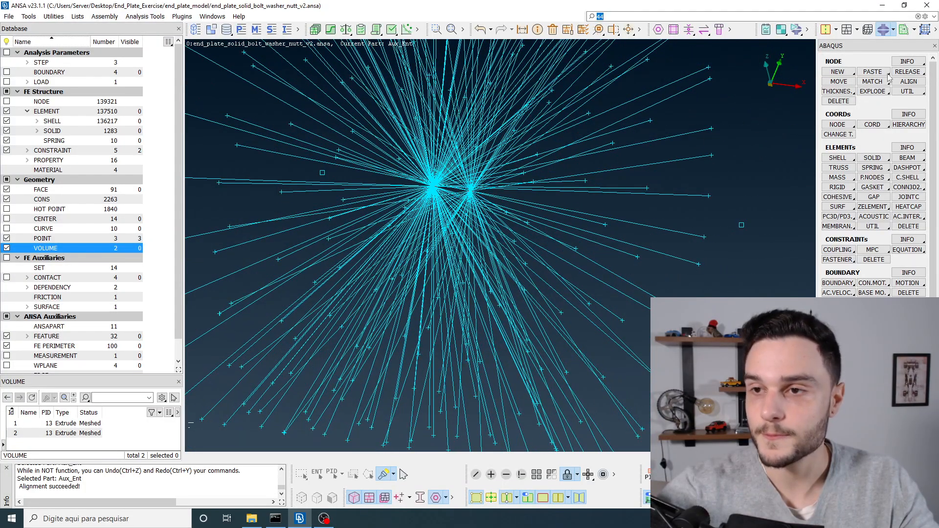
# Define a rectangular coordinate system from the centre nodes of the two couplings, with the denser spider's centre first
pyautogui.click(878, 126)
pyautogui.click(860, 136)
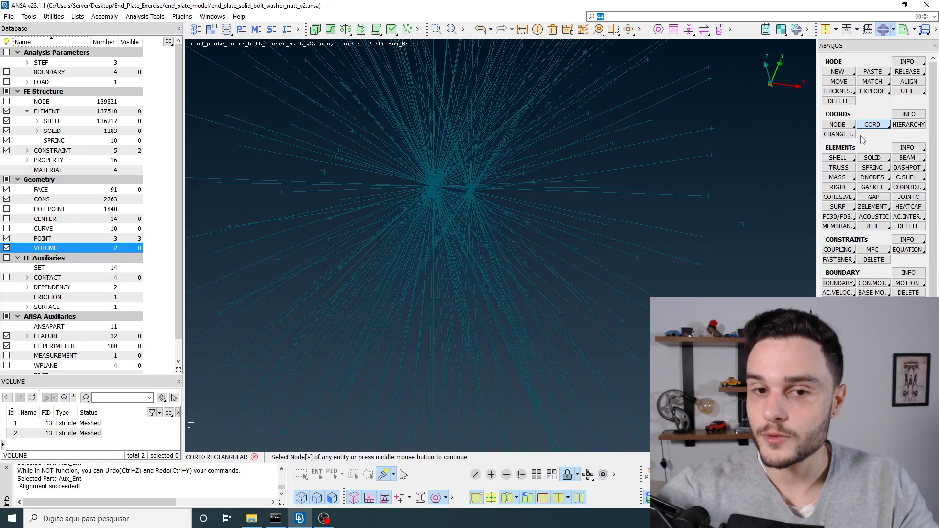
pyautogui.scroll(5, 446, 193)
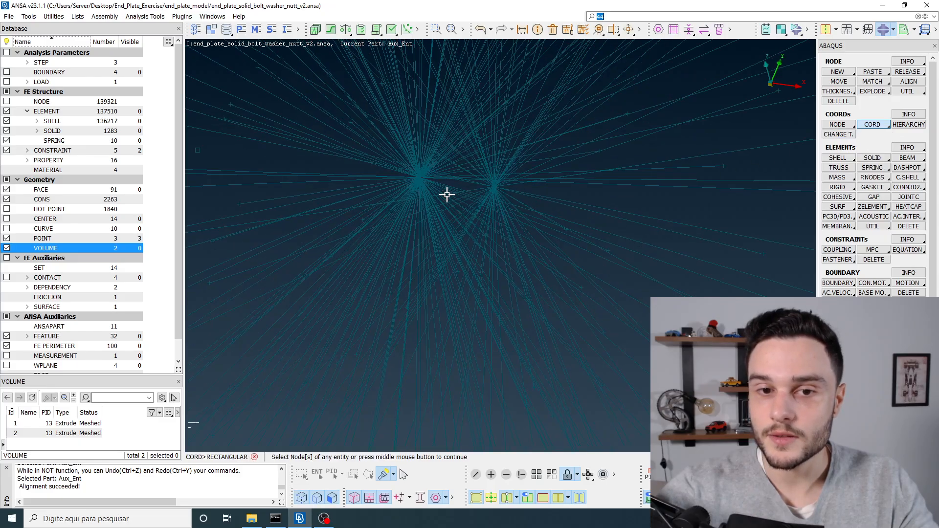
pyautogui.click(341, 128)
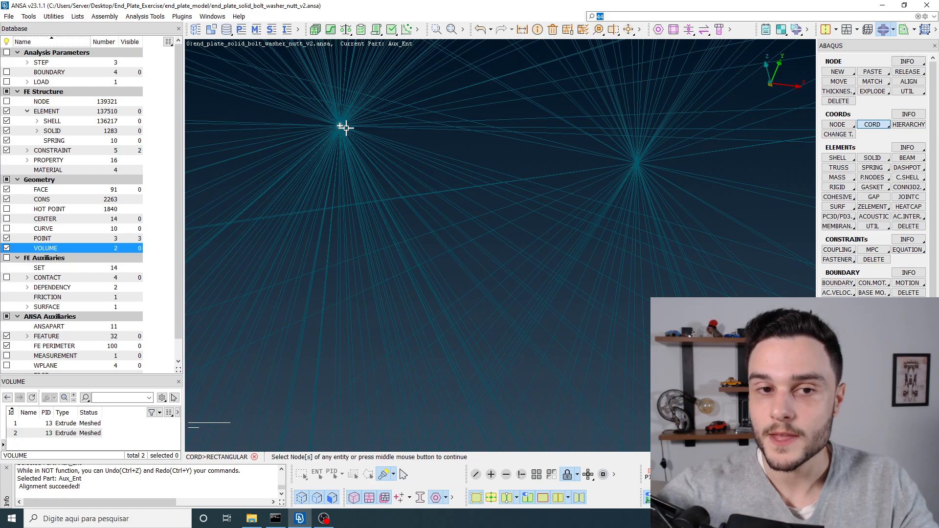
pyautogui.click(638, 162)
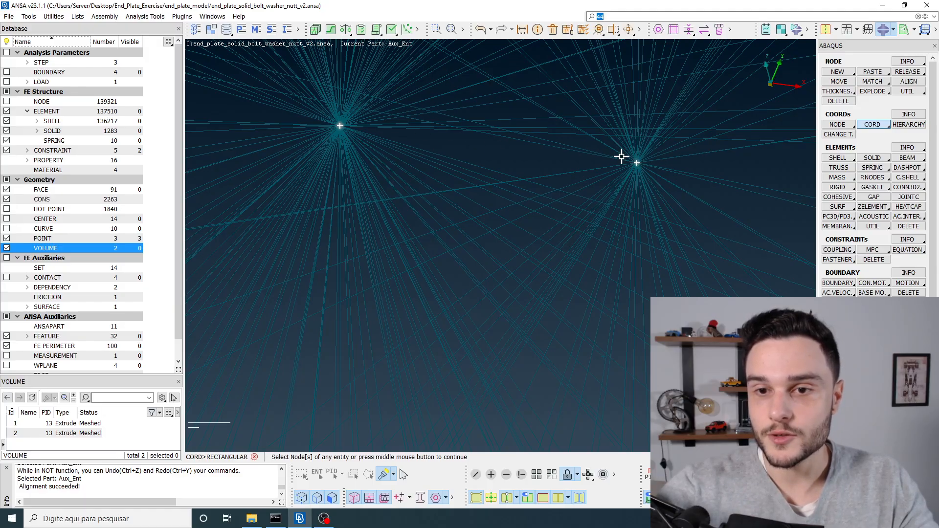
pyautogui.scroll(-5, 516, 162)
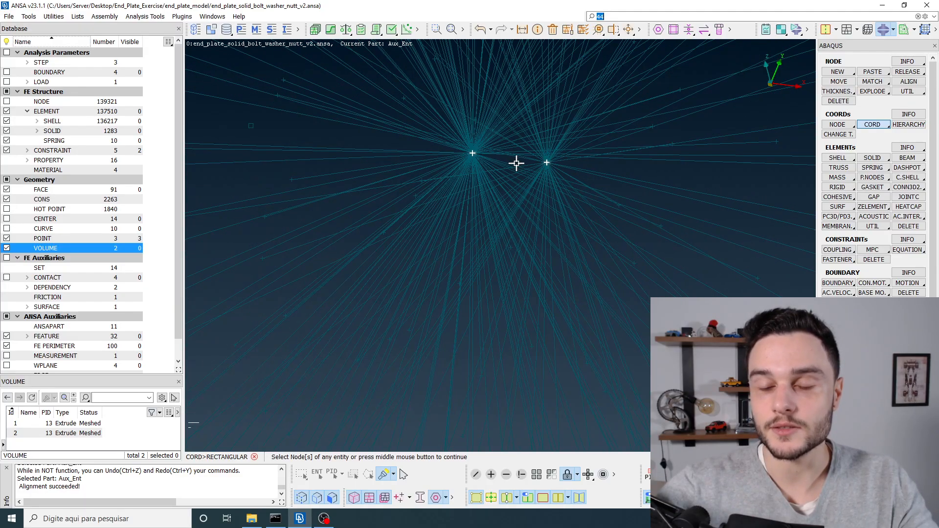
pyautogui.scroll(-3, 557, 181)
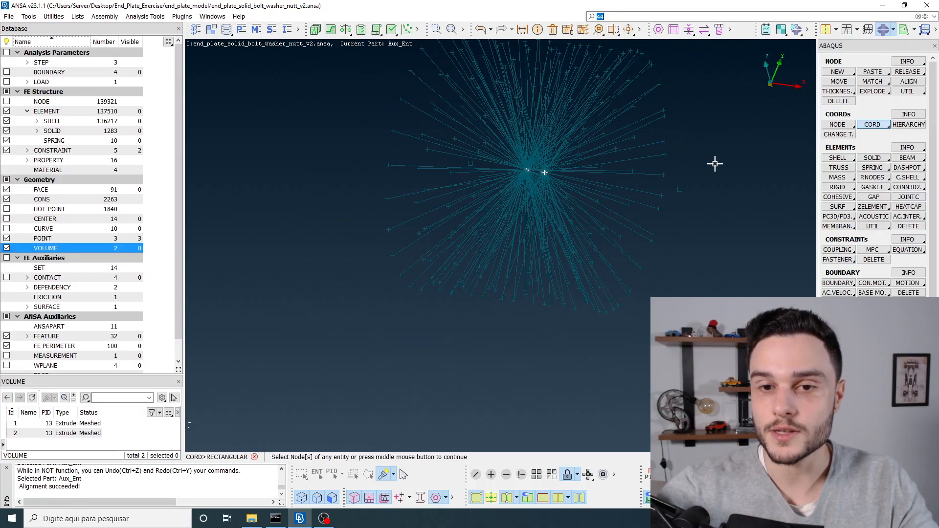
pyautogui.middleClick(719, 125)
# Name the local rectangular coordinate system translator_coord
pyautogui.moveTo(598, 223); pyautogui.dragTo(308, 91)
pyautogui.write('trans')
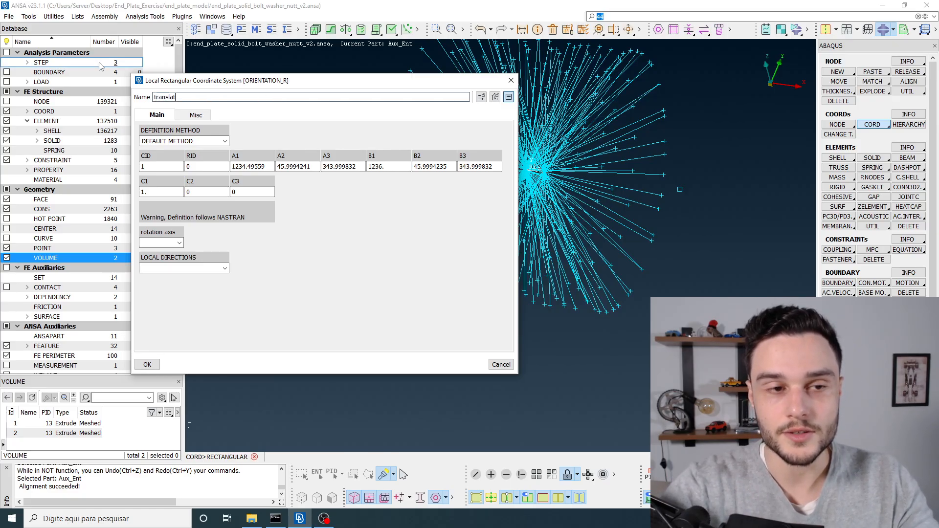
pyautogui.write('lator_')
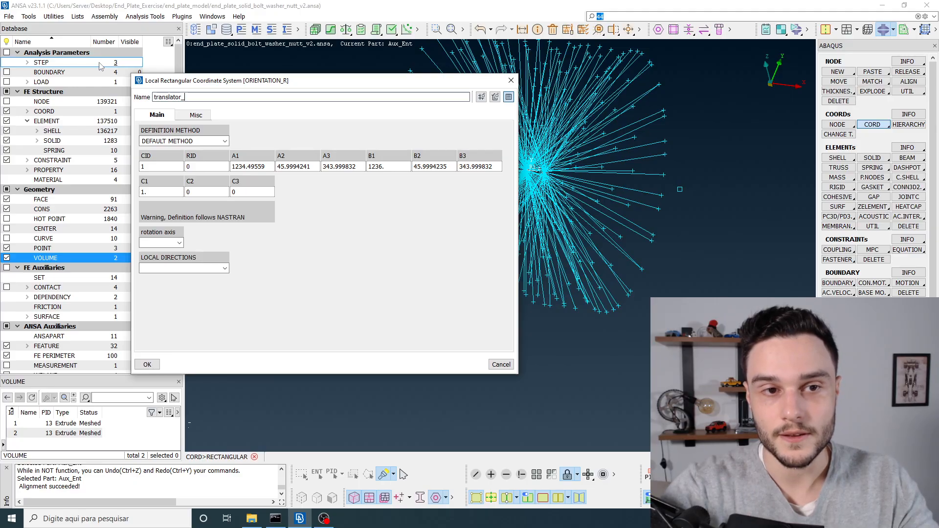
pyautogui.write('coord')
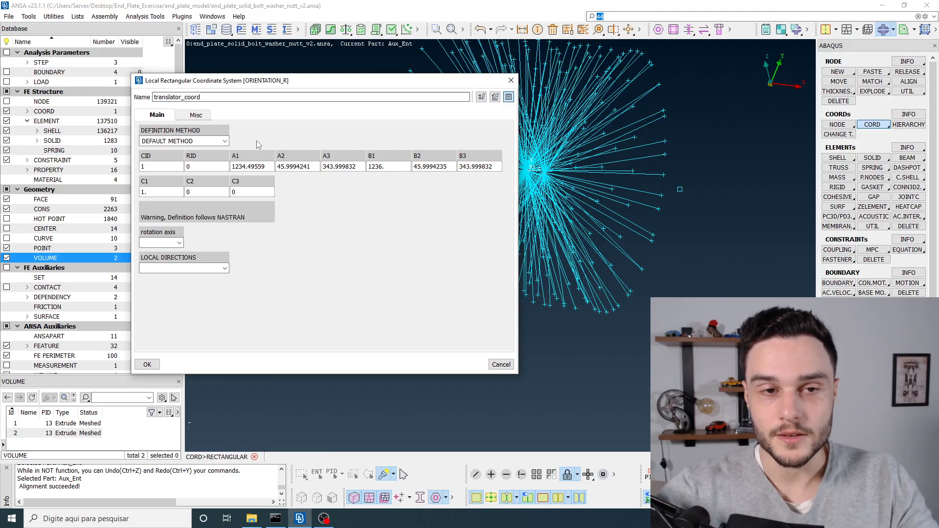
pyautogui.moveTo(298, 83); pyautogui.dragTo(240, 41)
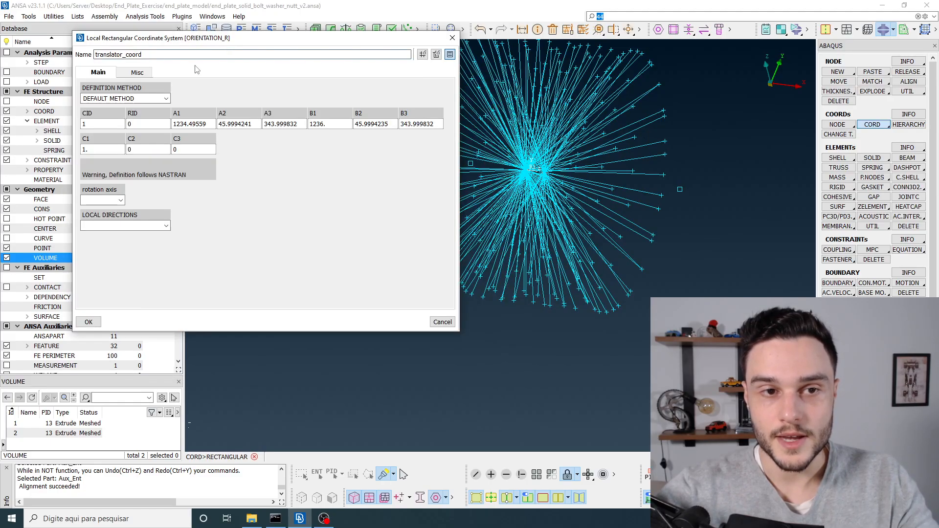
# Rotate the coordinate system by -90 about axis 2 and accept its definition
pyautogui.click(120, 201)
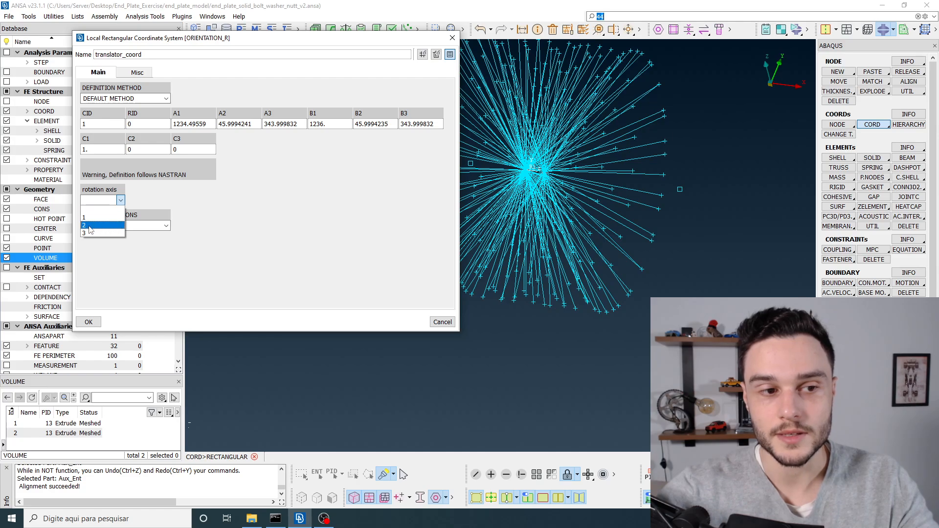
pyautogui.click(136, 220)
pyautogui.click(121, 201)
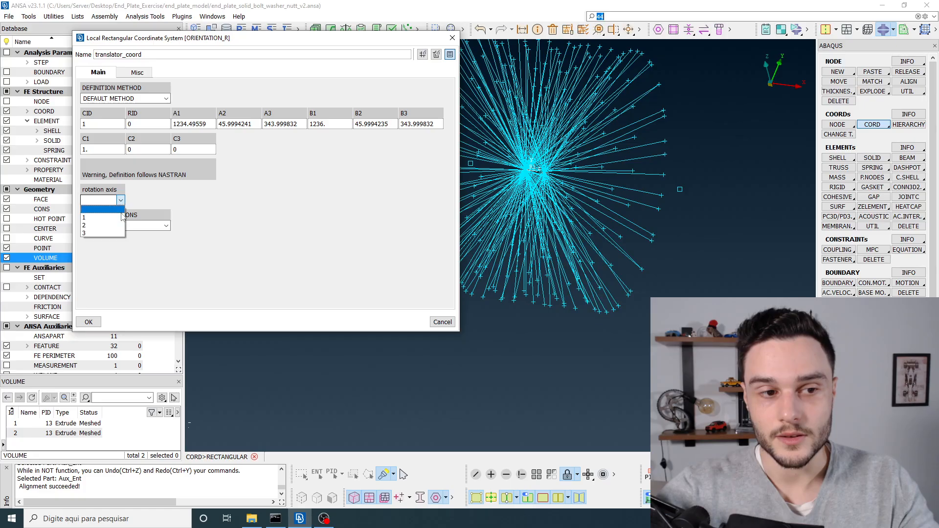
pyautogui.click(89, 227)
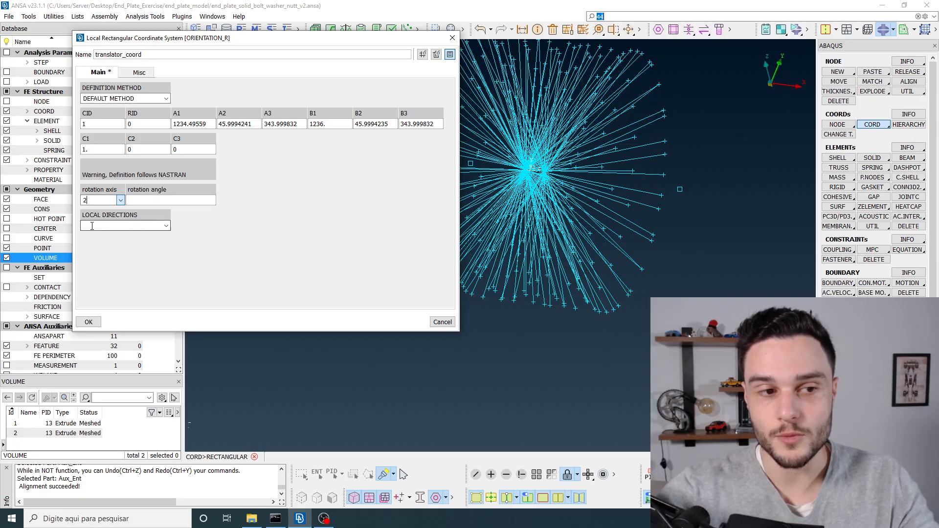
pyautogui.click(162, 202)
pyautogui.write('-90')
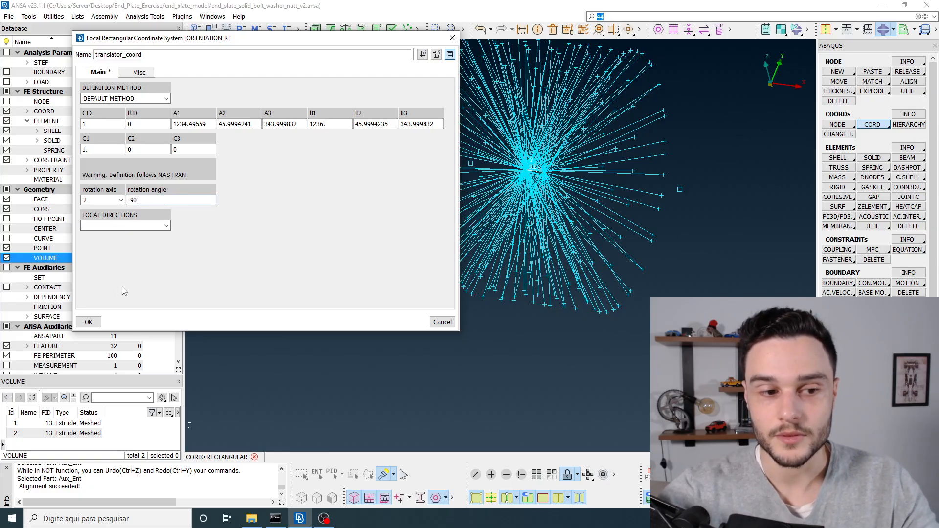
pyautogui.click(90, 322)
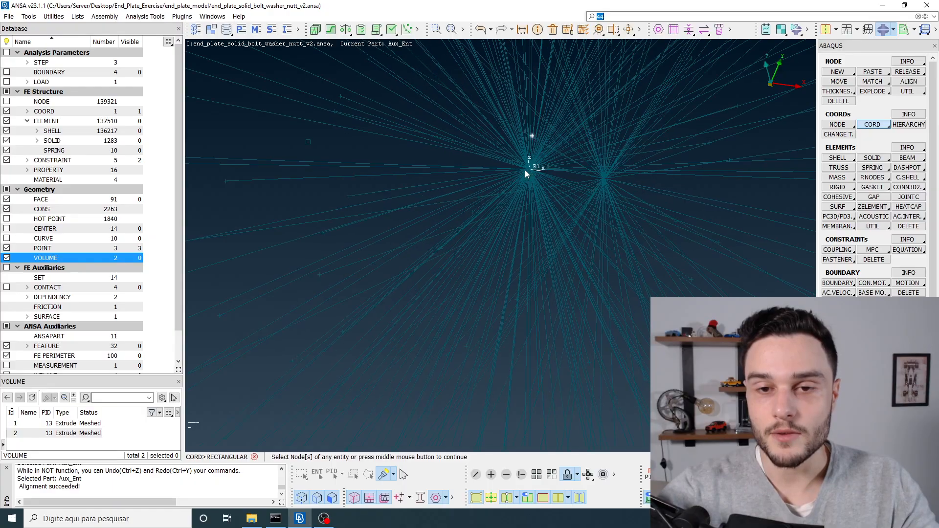
# Leave coordinate system creation and examine how the new axes are oriented relative to the two coupling centre nodes
pyautogui.scroll(3, 524, 169)
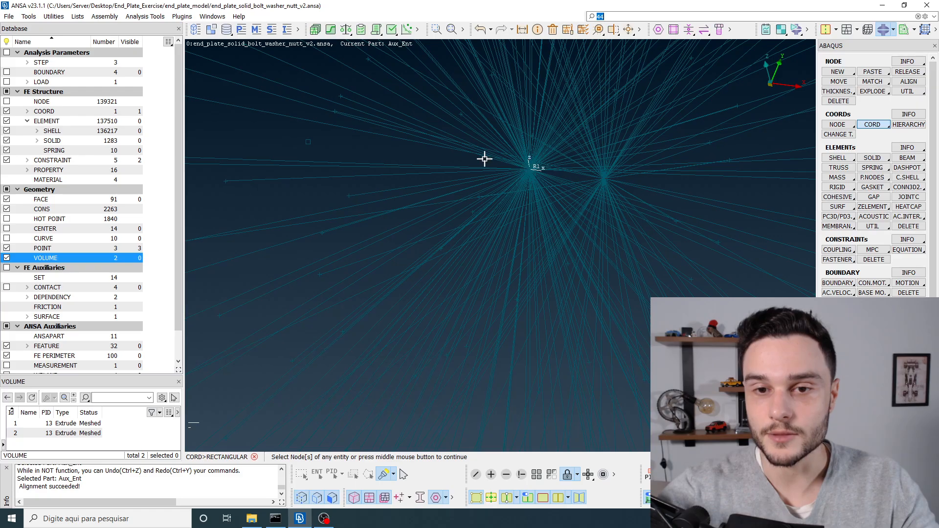
pyautogui.scroll(-3, 453, 191)
pyautogui.scroll(3, 488, 182)
pyautogui.keyDown('ctrl'); pyautogui.moveTo(481, 194); pyautogui.dragTo(476, 197); pyautogui.keyUp('ctrl')
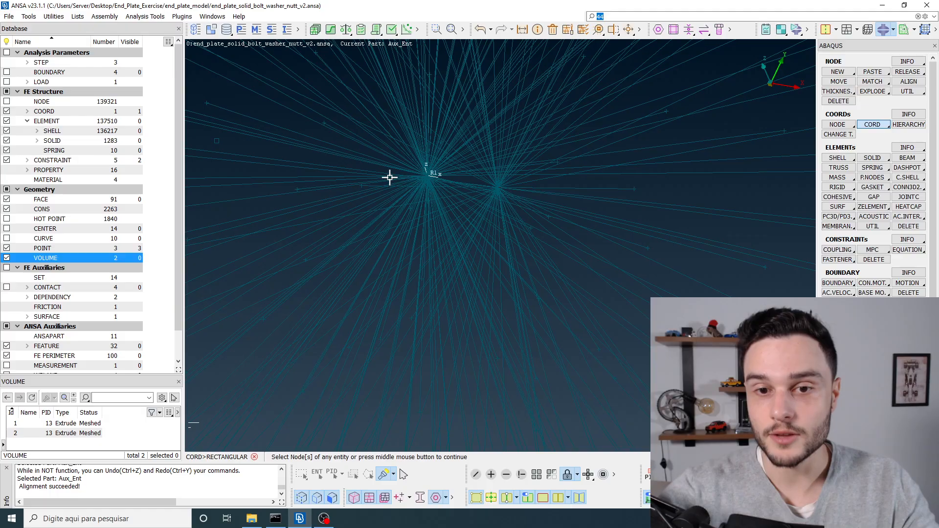
pyautogui.scroll(-3, 443, 181)
pyautogui.keyDown('ctrl'); pyautogui.moveTo(443, 181); pyautogui.dragTo(498, 187); pyautogui.keyUp('ctrl')
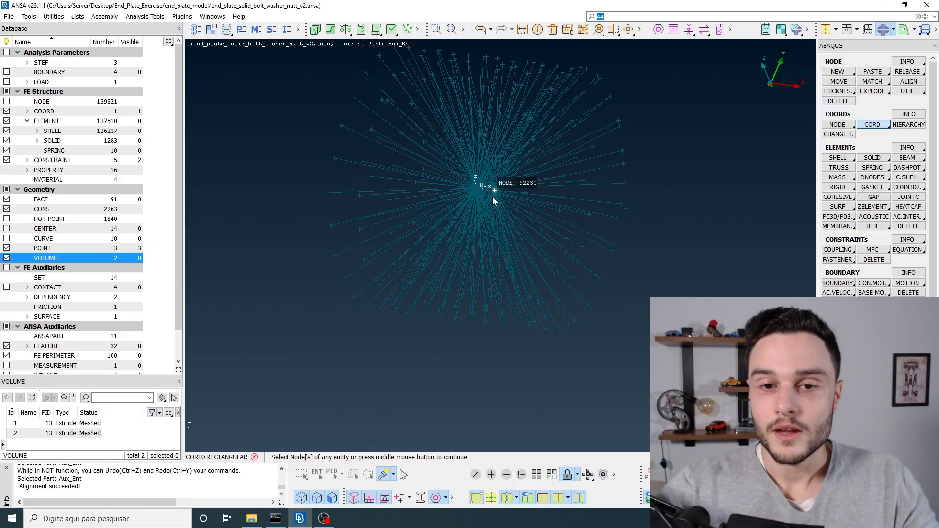
pyautogui.scroll(5, 488, 191)
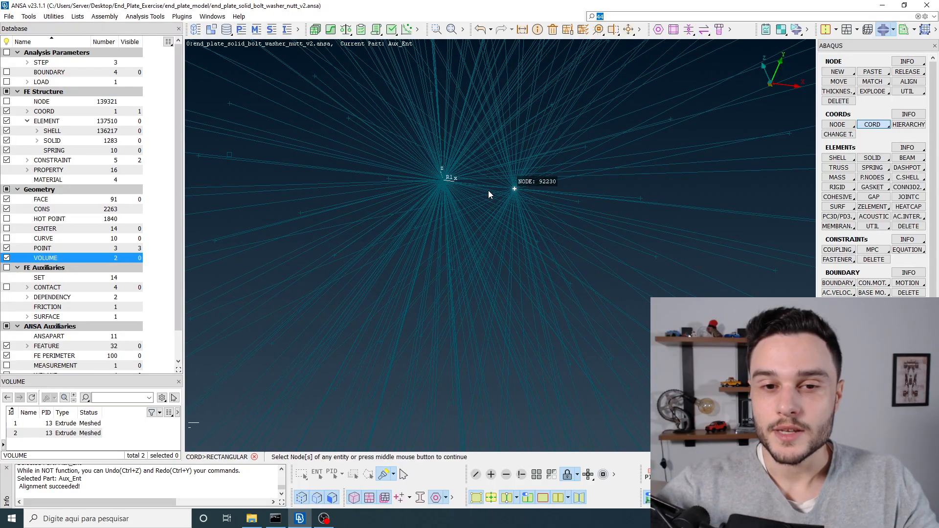
pyautogui.scroll(-5, 488, 190)
pyautogui.middleClick(486, 192)
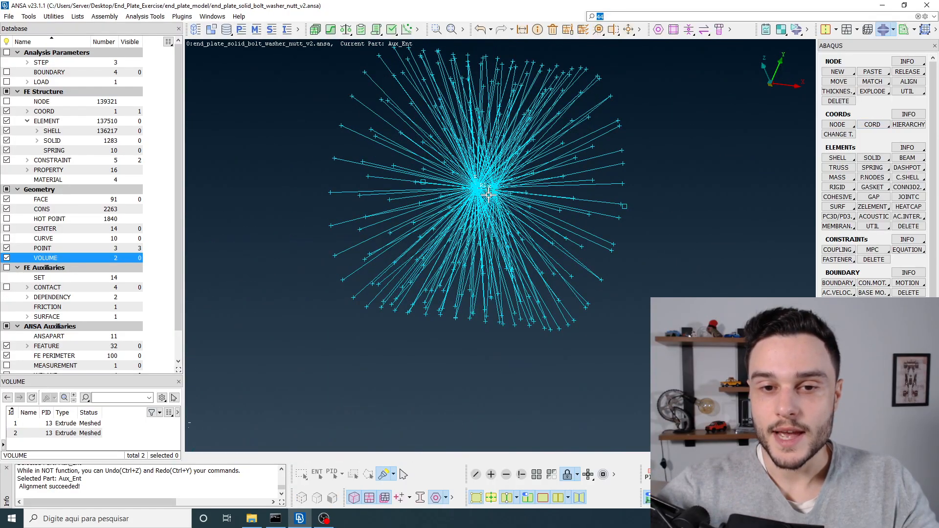
pyautogui.keyDown('ctrl'); pyautogui.moveTo(488, 195); pyautogui.dragTo(471, 215); pyautogui.keyUp('ctrl')
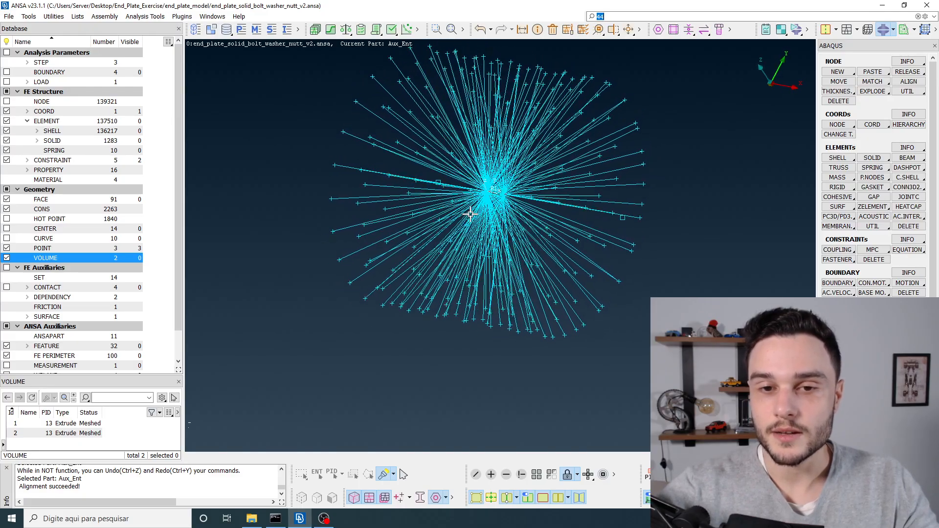
pyautogui.scroll(5, 487, 195)
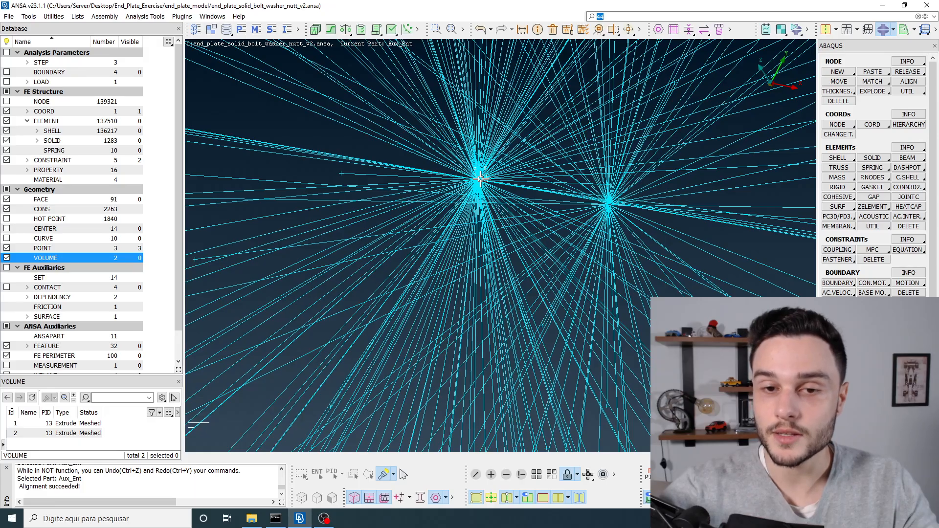
pyautogui.scroll(-6, 481, 179)
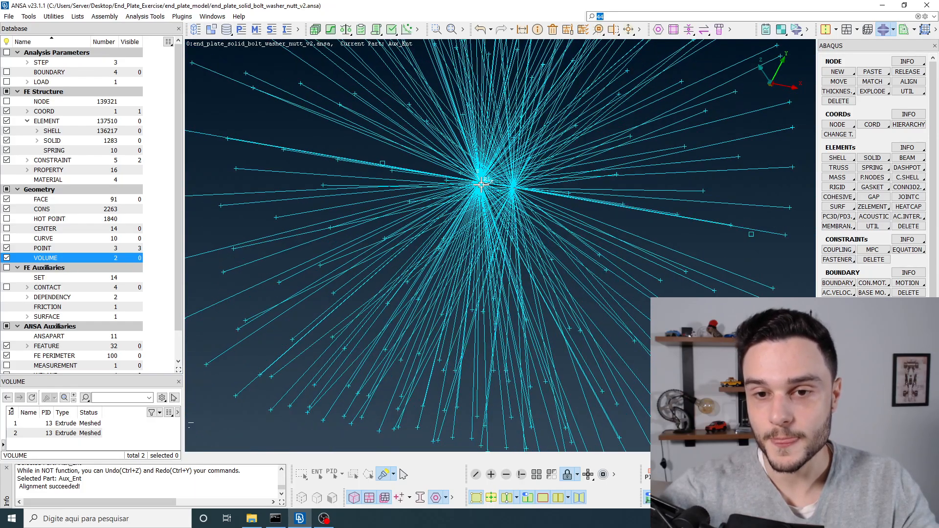
pyautogui.scroll(6, 486, 194)
pyautogui.moveTo(482, 192)
pyautogui.keyDown('ctrl'); pyautogui.mouseDown()
pyautogui.moveTo(489, 186)
pyautogui.moveTo(482, 192)
pyautogui.mouseUp(); pyautogui.keyUp('ctrl')
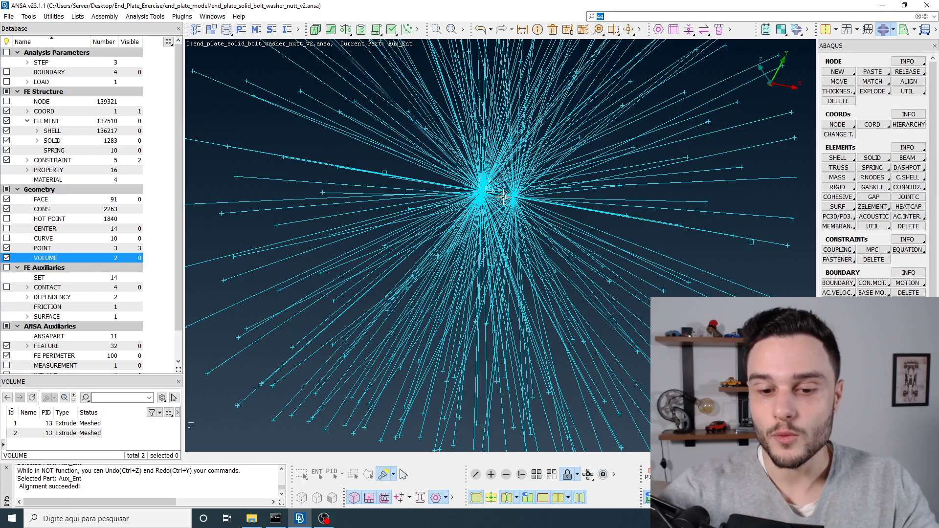
pyautogui.scroll(3, 506, 198)
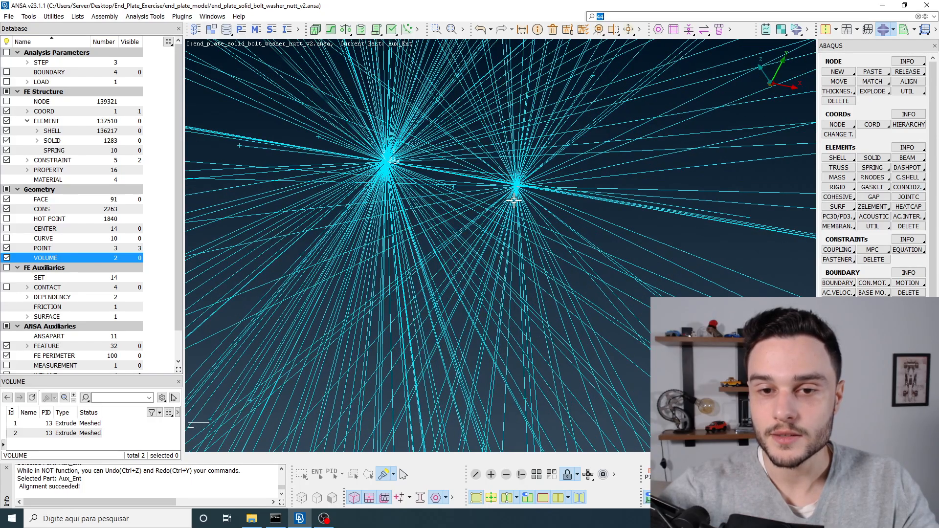
pyautogui.scroll(2, 516, 192)
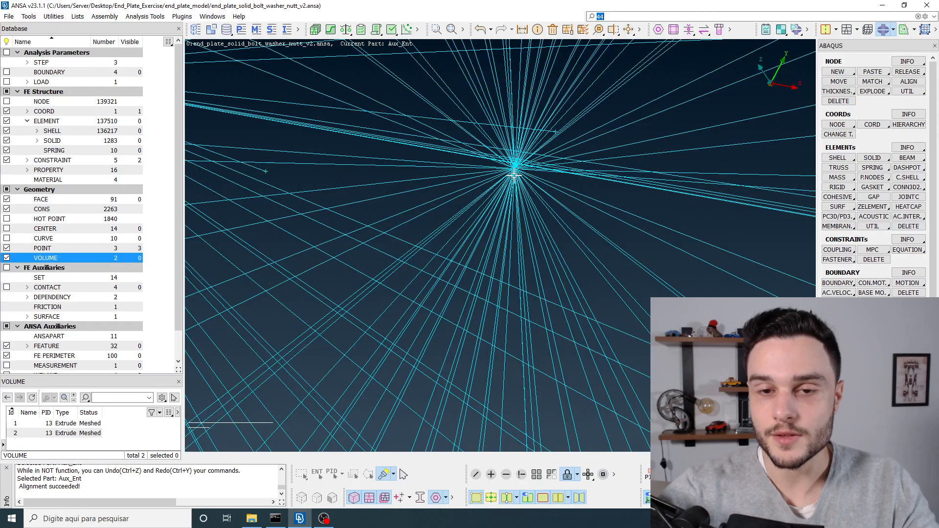
# Hide only the coupling with the sparser spider so the denser one is displayed alone
pyautogui.scroll(-3, 514, 175)
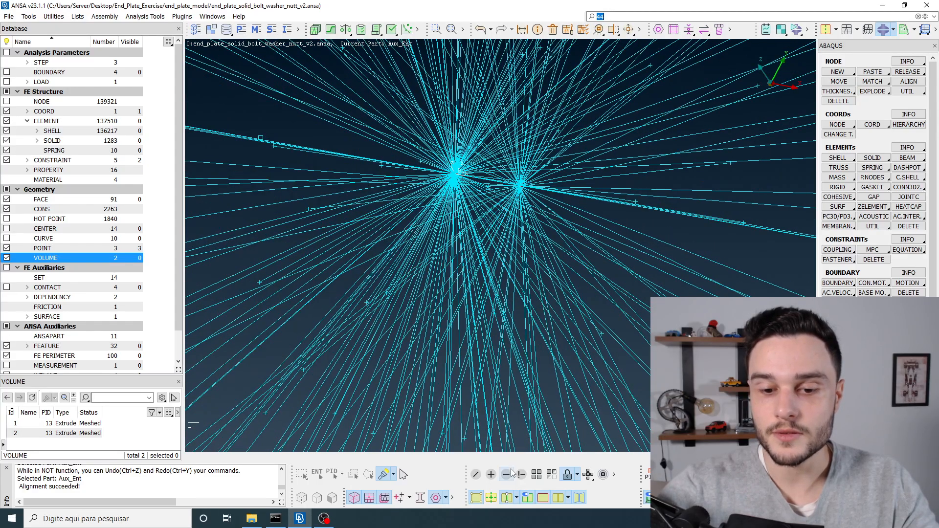
pyautogui.click(508, 475)
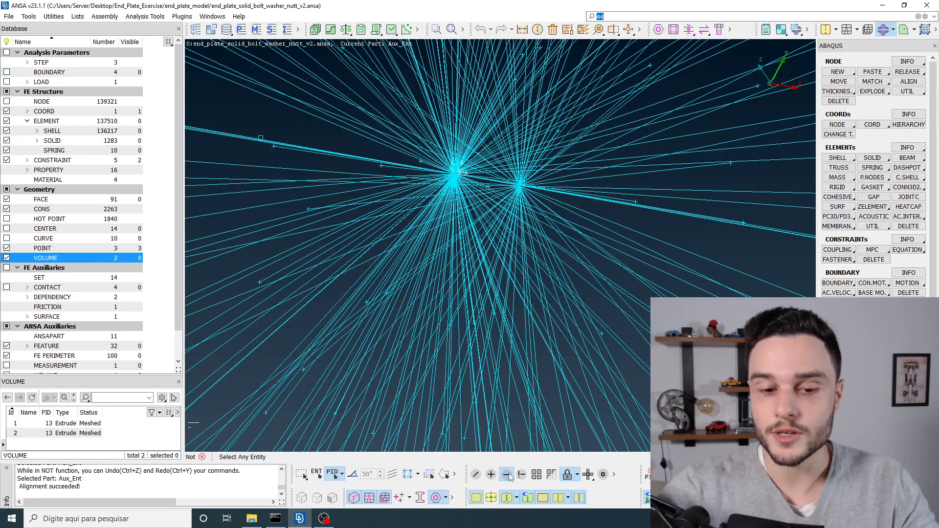
pyautogui.click(318, 473)
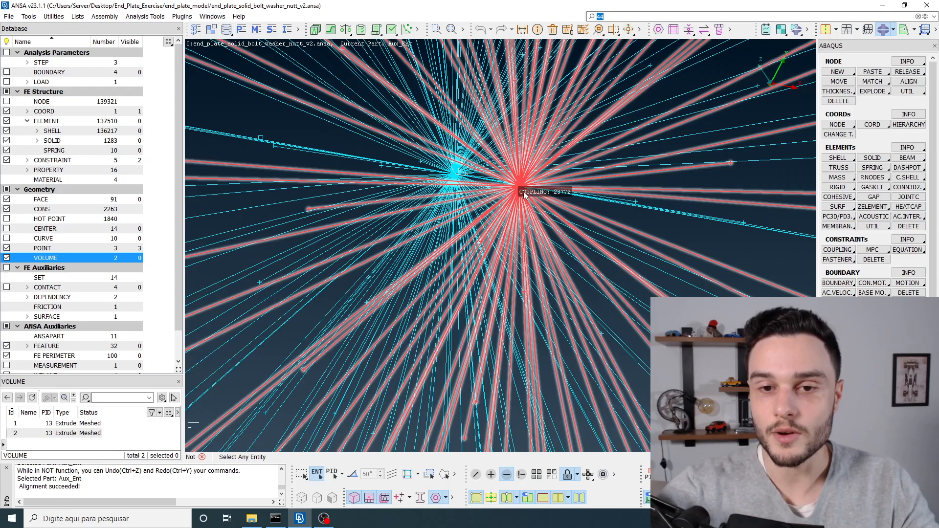
pyautogui.click(523, 191)
pyautogui.scroll(-3, 608, 296)
pyautogui.middleClick(593, 299)
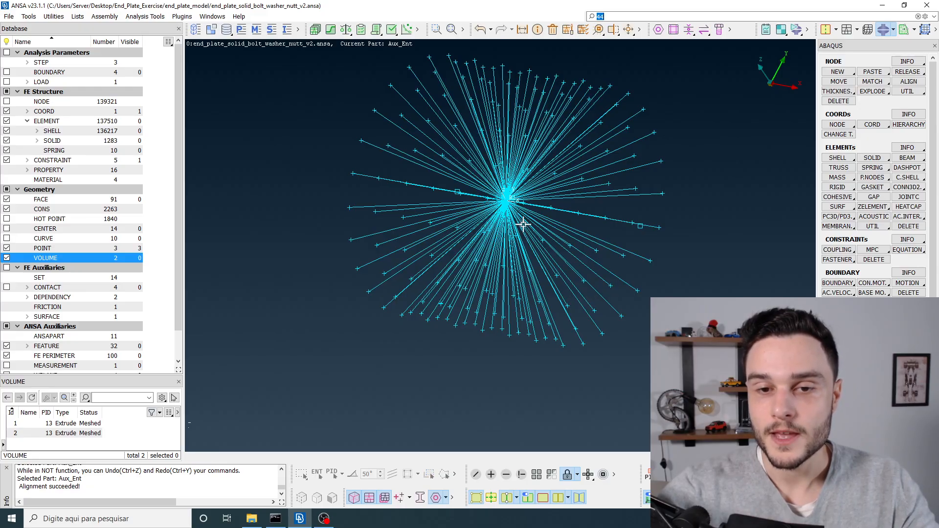
pyautogui.scroll(3, 502, 196)
pyautogui.scroll(-4, 467, 179)
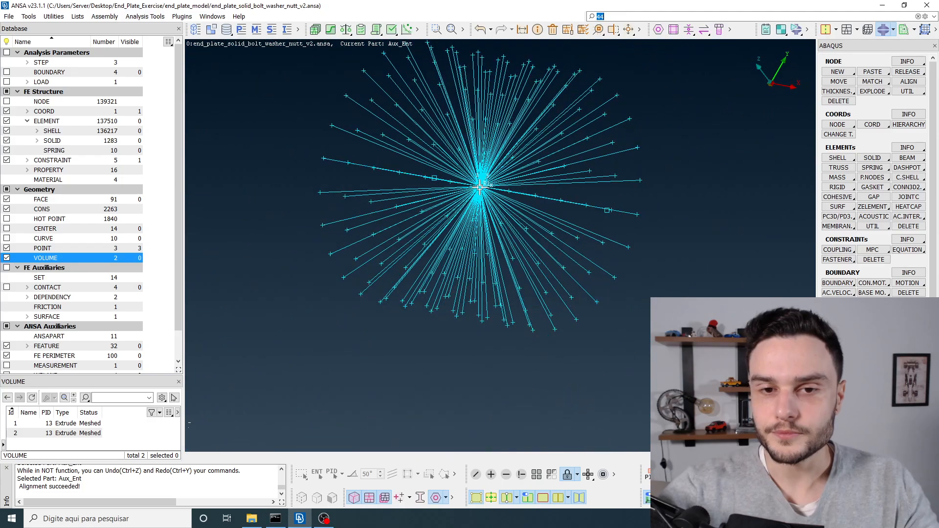
pyautogui.keyDown('ctrl'); pyautogui.moveTo(483, 189); pyautogui.dragTo(491, 189); pyautogui.keyUp('ctrl')
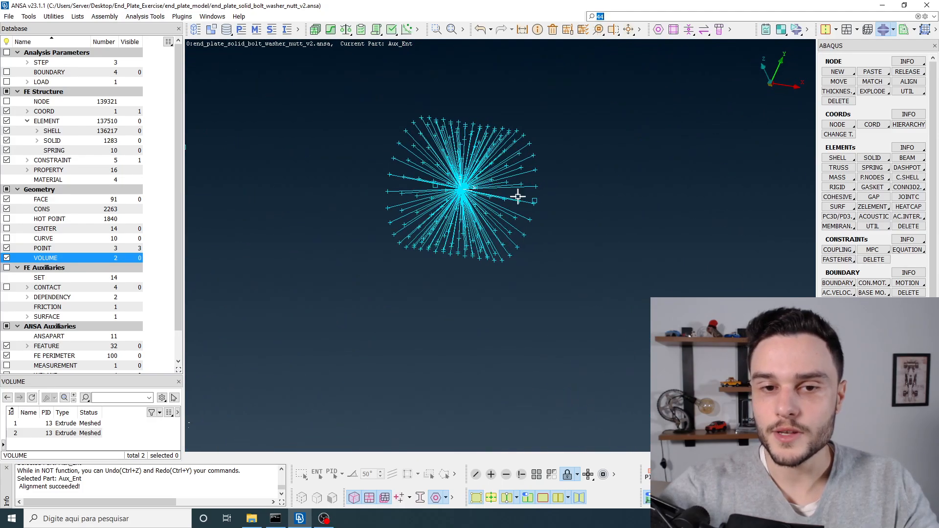
# Show the first-level neighbours of the denser coupling and examine the solid mesh it is attached to
pyautogui.click(586, 474)
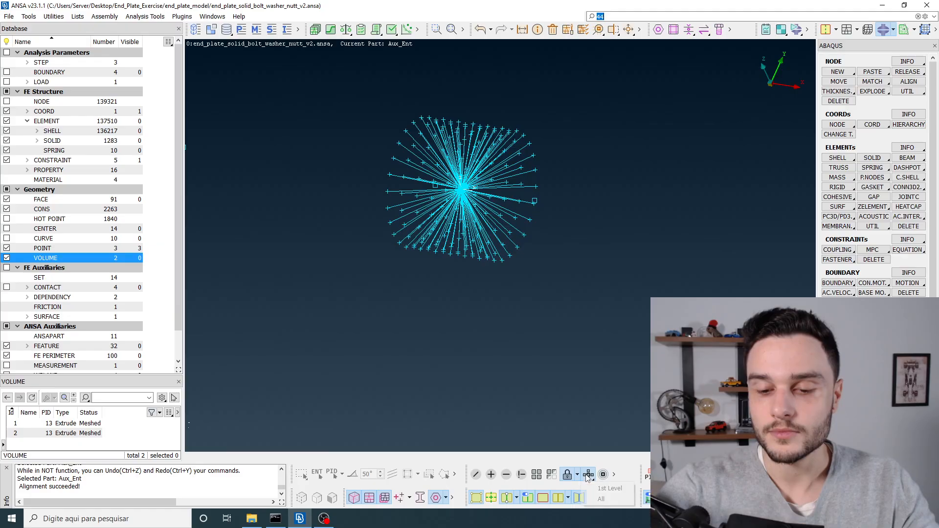
pyautogui.click(606, 488)
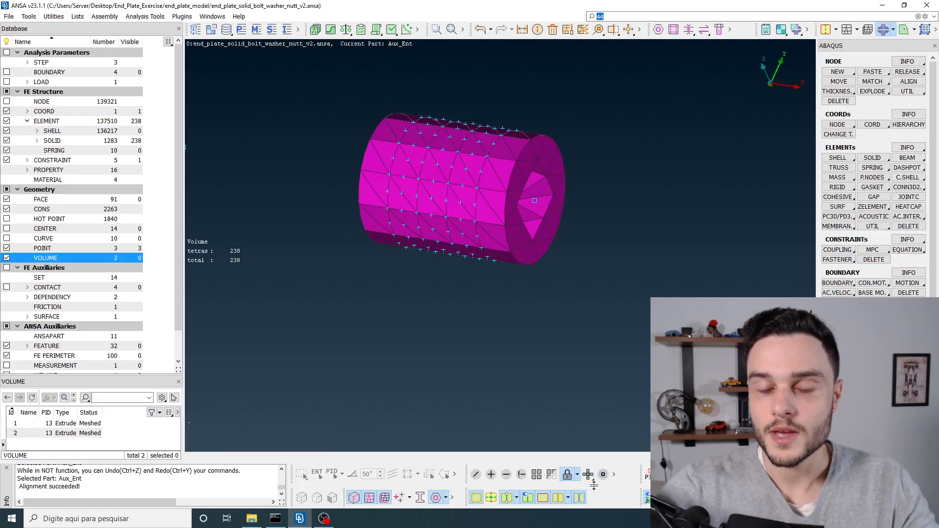
pyautogui.keyDown('ctrl'); pyautogui.moveTo(467, 158); pyautogui.dragTo(455, 142); pyautogui.keyUp('ctrl')
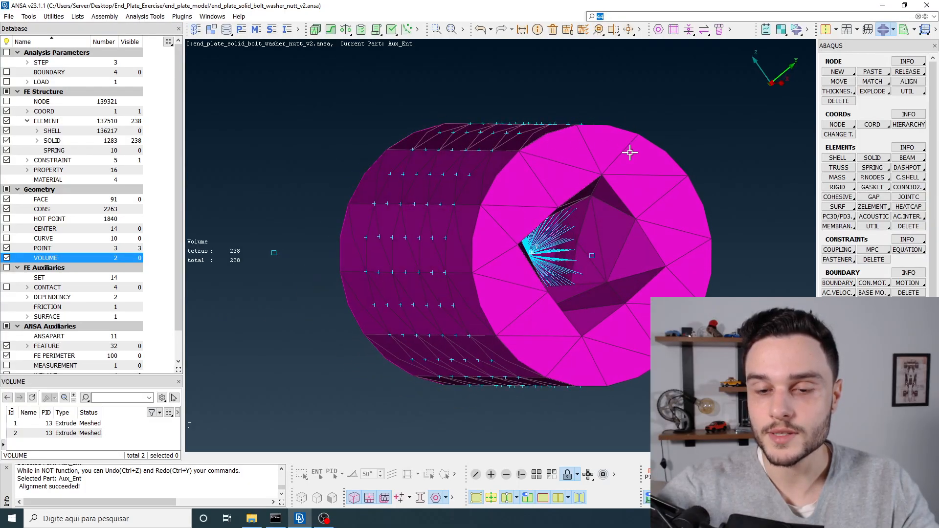
pyautogui.keyDown('ctrl'); pyautogui.moveTo(606, 178); pyautogui.dragTo(616, 193); pyautogui.keyUp('ctrl')
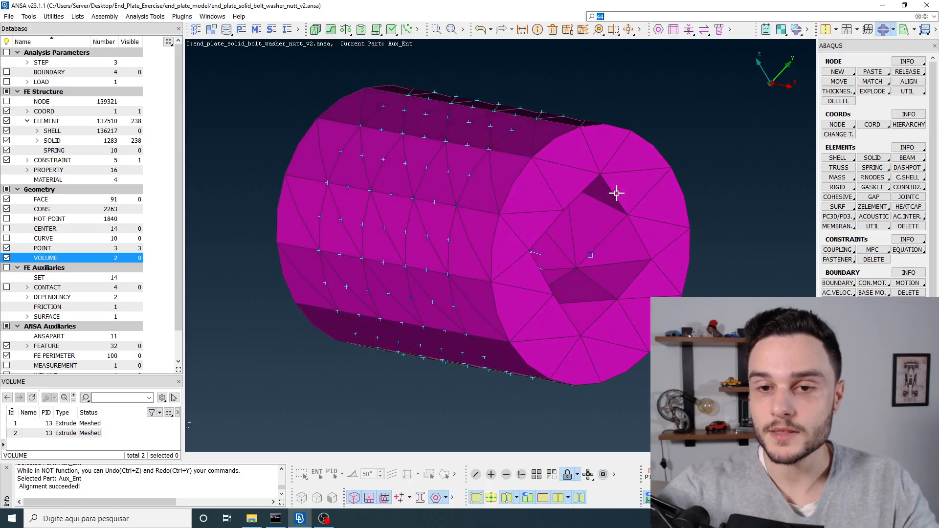
pyautogui.keyDown('ctrl'); pyautogui.moveTo(616, 192); pyautogui.dragTo(594, 195, button='right'); pyautogui.keyUp('ctrl')
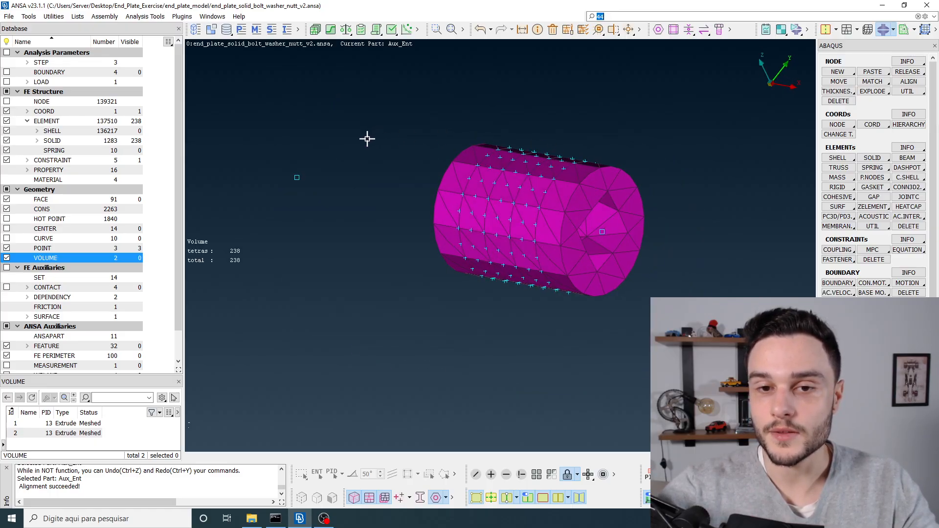
# Restore the display of the two couplings alone and examine how their centre nodes are spaced and aligned
pyautogui.click(536, 475)
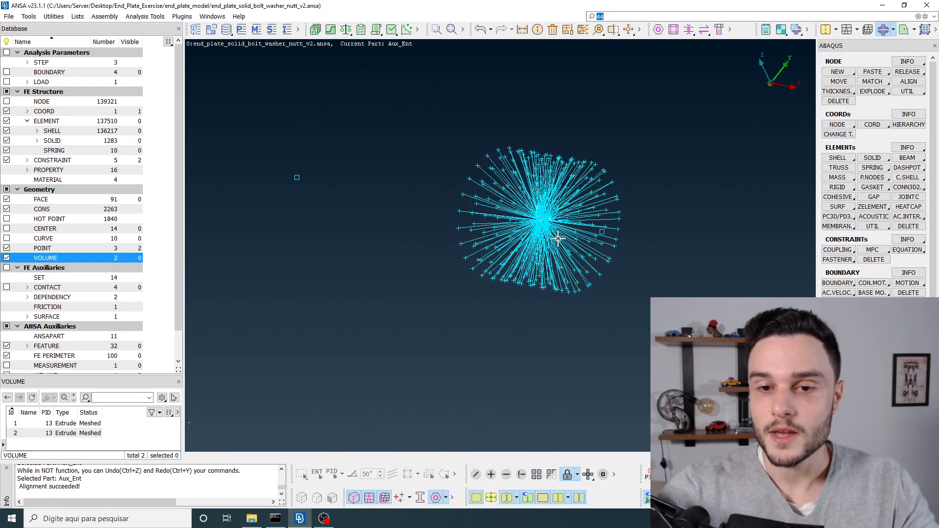
pyautogui.scroll(5, 544, 167)
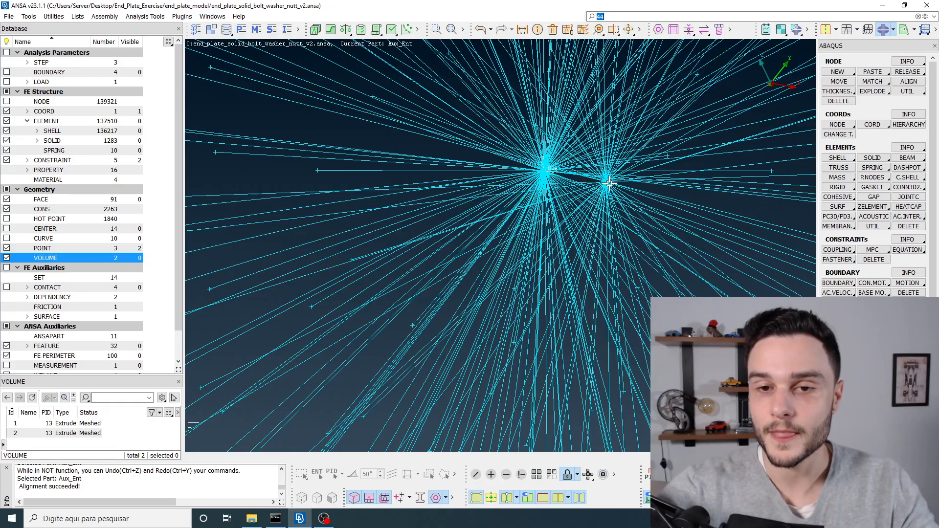
pyautogui.scroll(3, 609, 183)
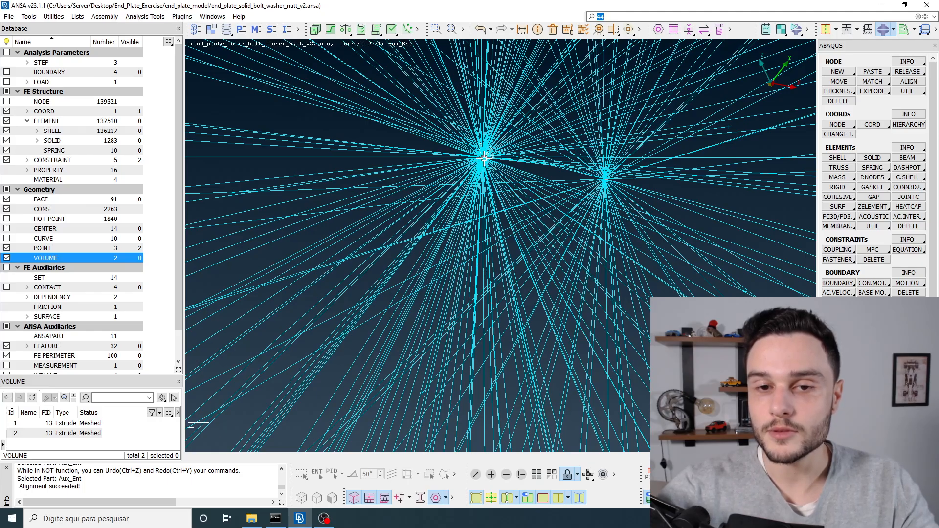
pyautogui.scroll(-8, 484, 157)
pyautogui.press('F1')
pyautogui.scroll(3, 765, 274)
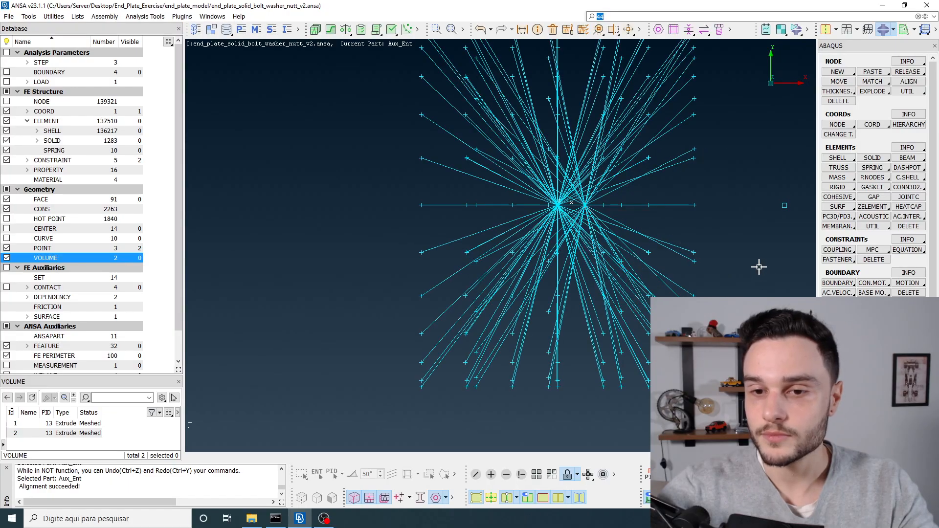
pyautogui.scroll(5, 562, 202)
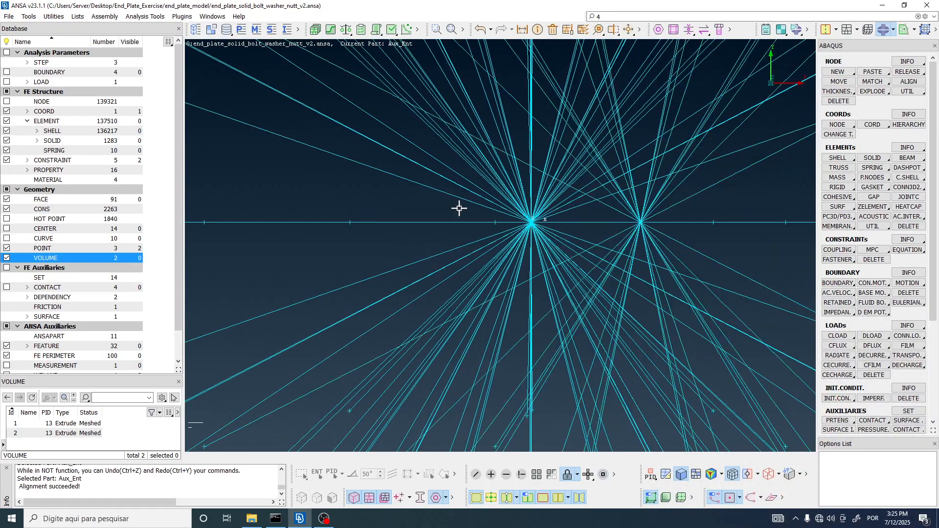
pyautogui.scroll(-3, 459, 209)
pyautogui.scroll(3, 503, 212)
pyautogui.keyDown('ctrl'); pyautogui.moveTo(519, 218); pyautogui.dragTo(463, 207); pyautogui.keyUp('ctrl')
pyautogui.scroll(-5, 499, 218)
pyautogui.scroll(5, 486, 207)
pyautogui.scroll(3, 448, 215)
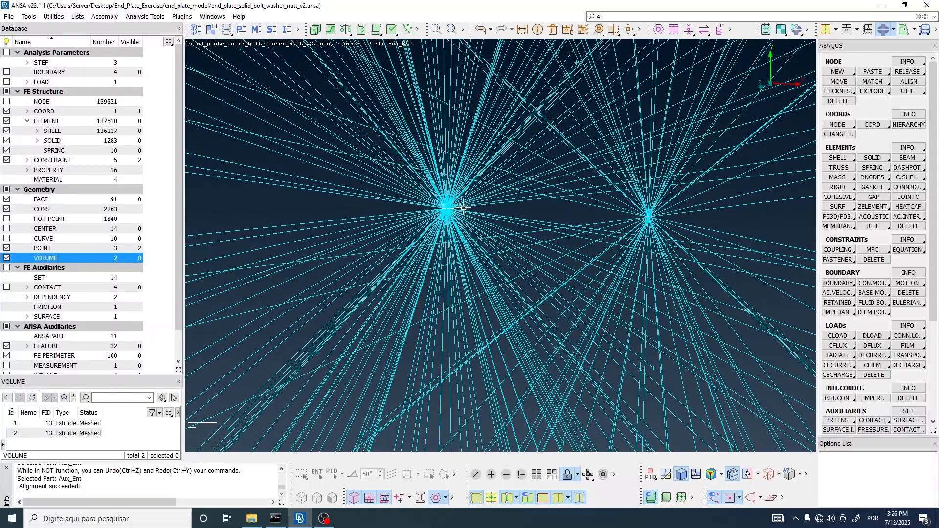
# Define a two-node CONN3D2 connector between the two coupling centre nodes, picking the denser spider's centre first
pyautogui.click(891, 30)
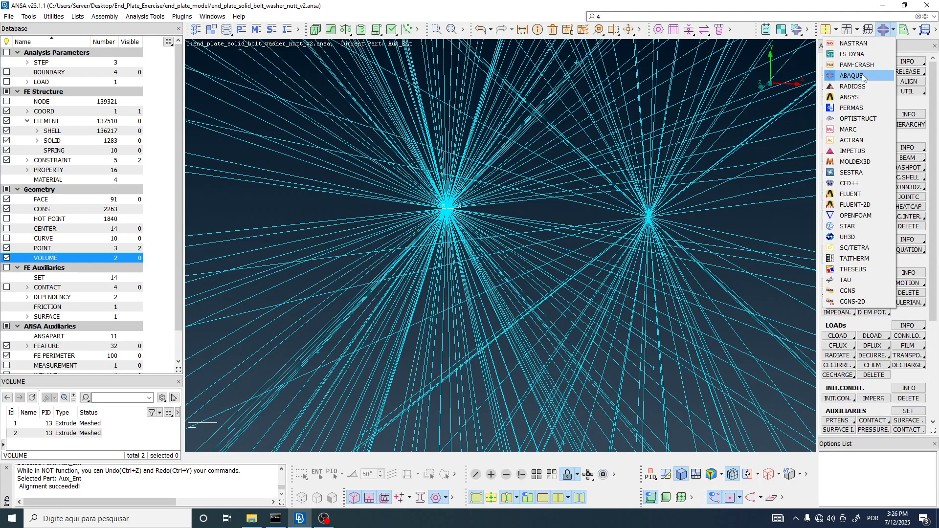
pyautogui.click(869, 89)
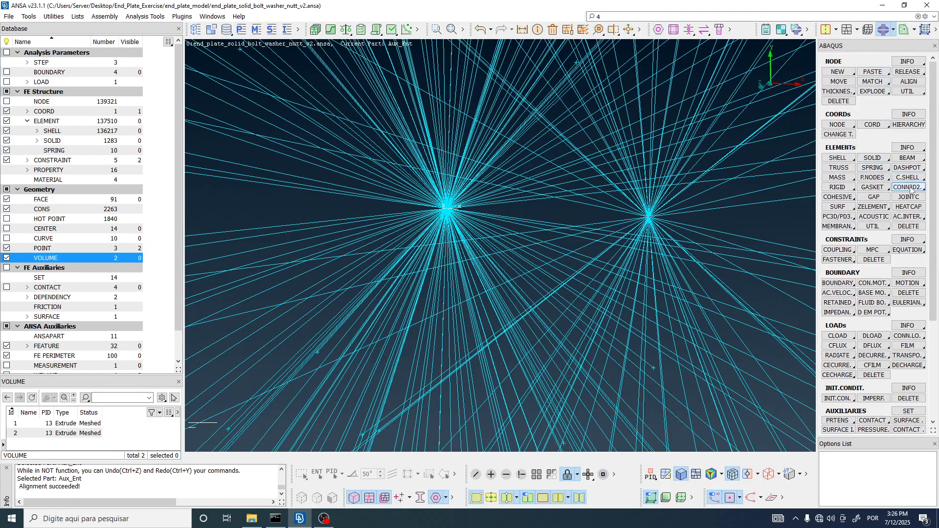
pyautogui.scroll(-1, 912, 187)
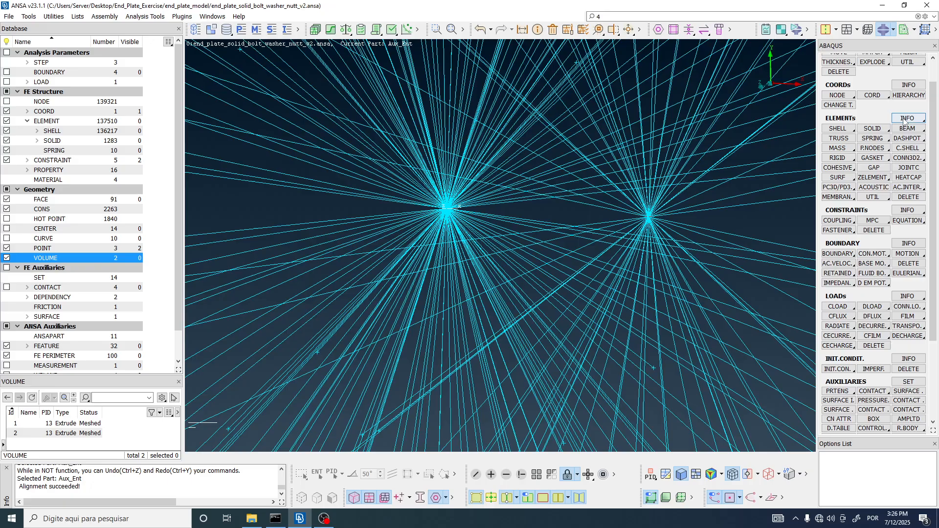
pyautogui.click(912, 159)
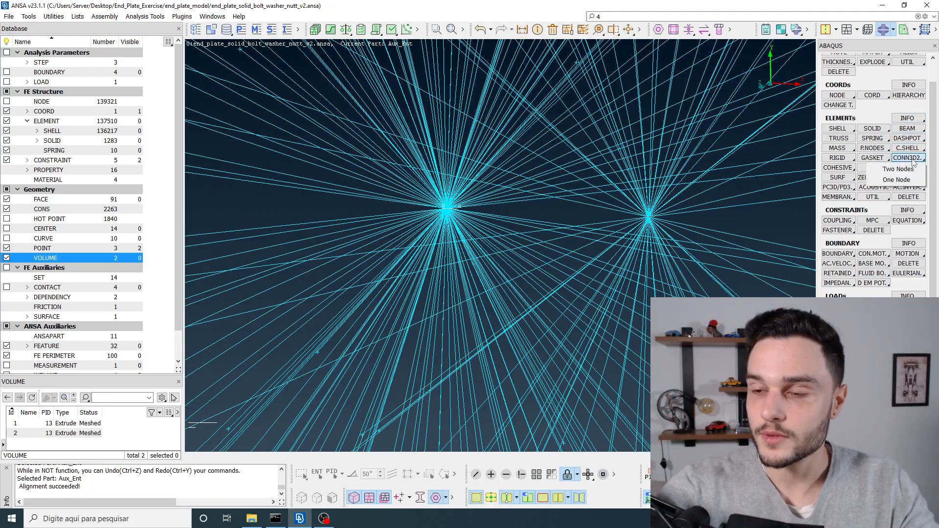
pyautogui.click(897, 168)
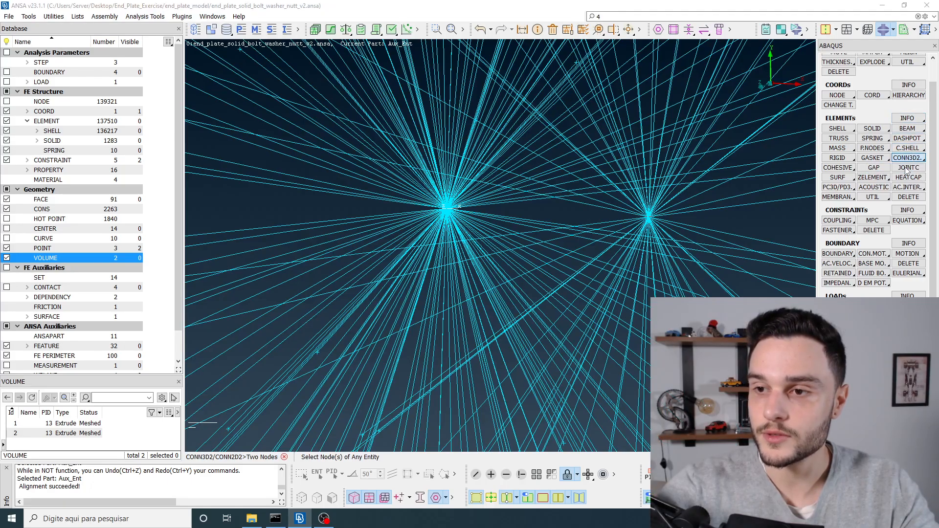
pyautogui.moveTo(650, 138); pyautogui.dragTo(231, 88)
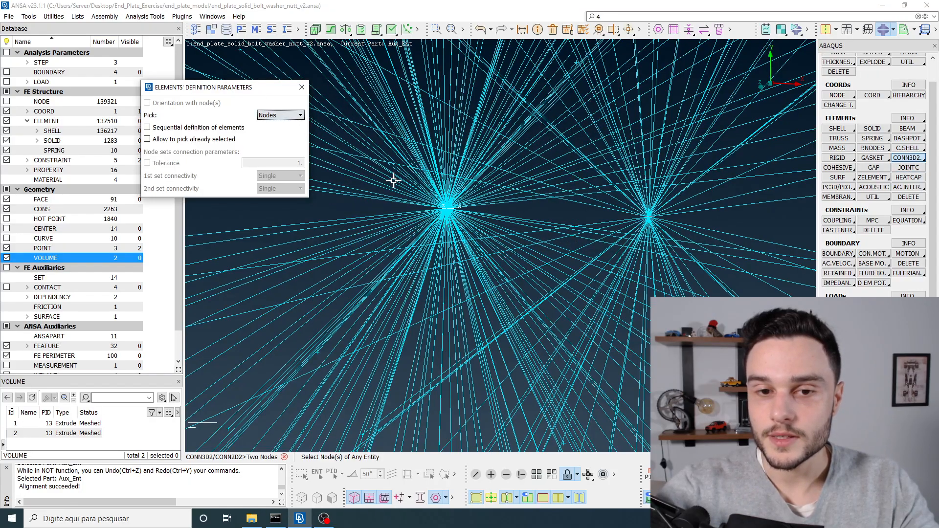
pyautogui.scroll(3, 448, 211)
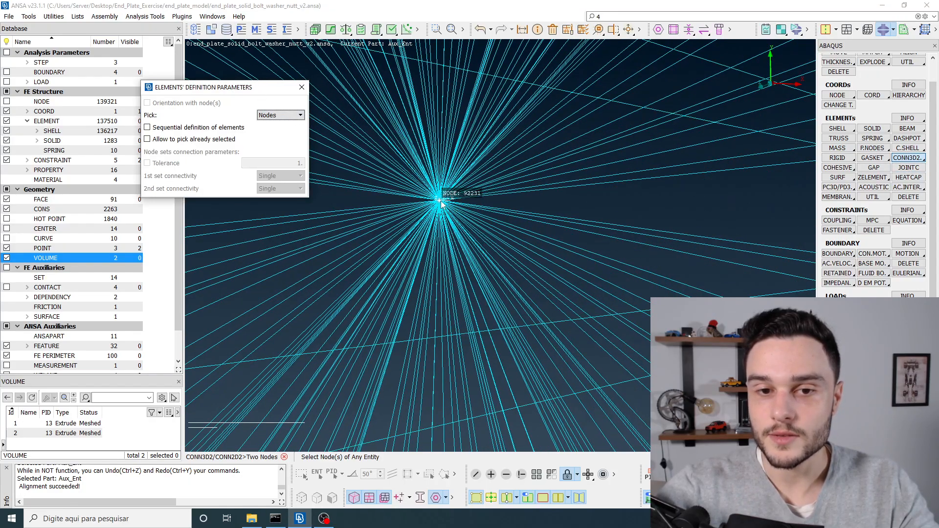
pyautogui.click(439, 198)
pyautogui.scroll(-3, 399, 196)
pyautogui.click(607, 205)
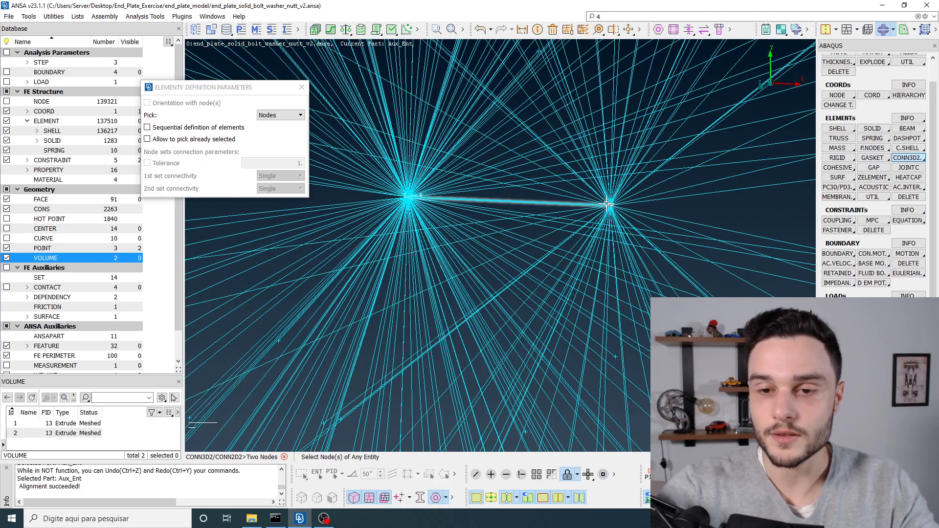
# Accept the connector's node pair and assign the connector to the connection_entities part
pyautogui.middleClick(366, 146)
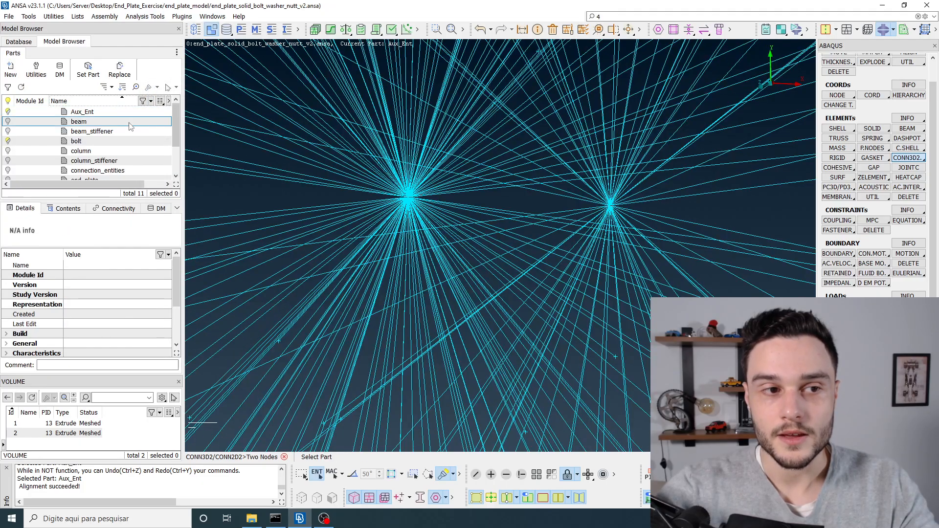
pyautogui.scroll(-2, 90, 119)
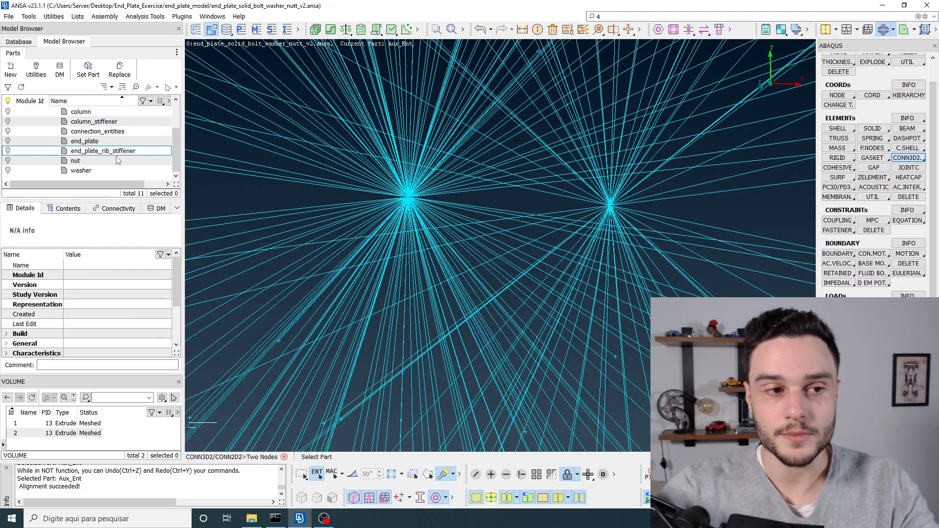
pyautogui.click(85, 133)
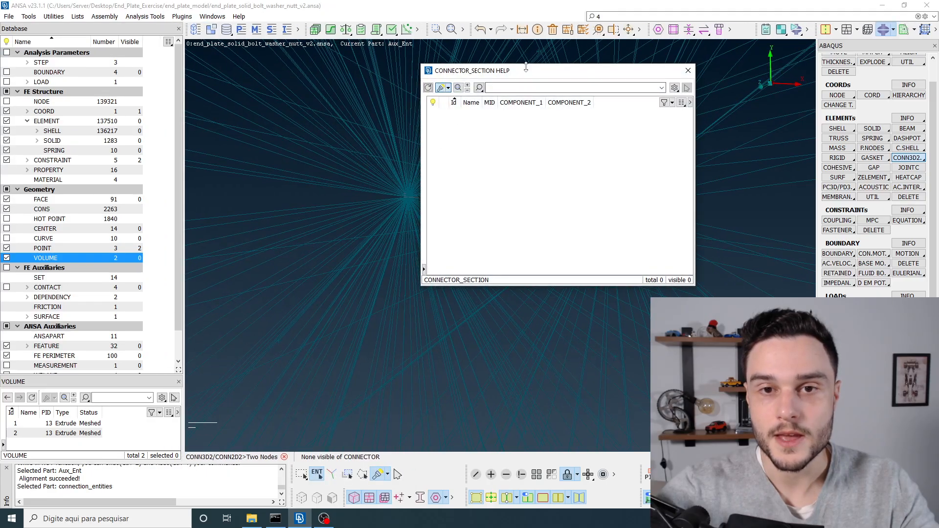
# Create a new connector section for the connector and name it translator_conn
pyautogui.moveTo(526, 67); pyautogui.dragTo(180, 73)
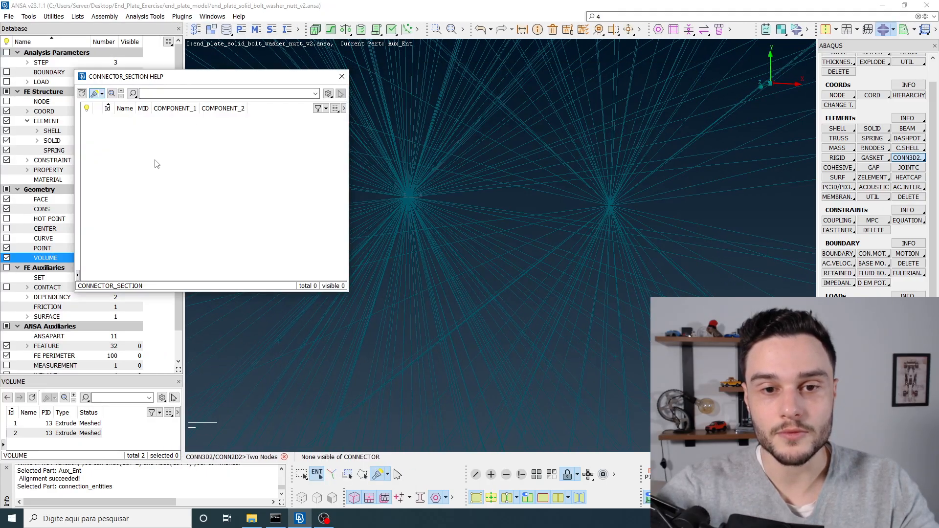
pyautogui.rightClick(155, 139)
pyautogui.click(193, 177)
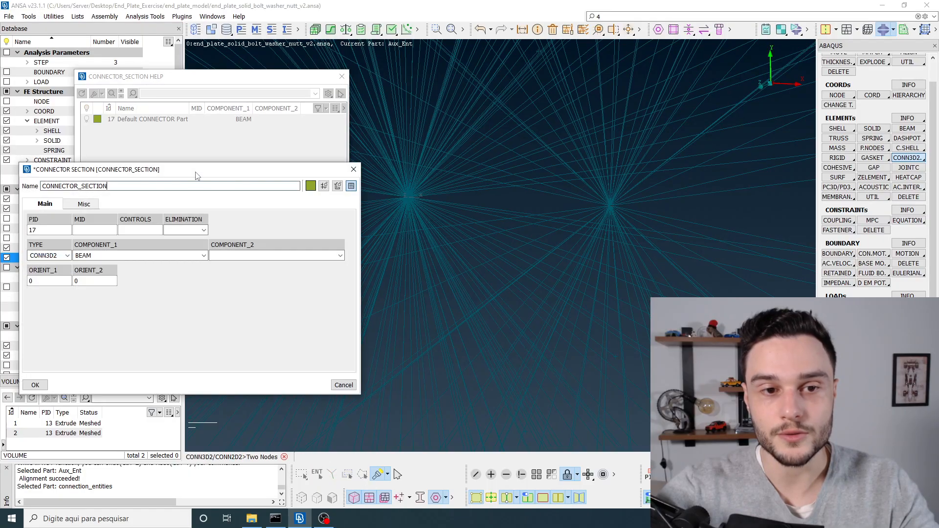
pyautogui.moveTo(145, 95); pyautogui.dragTo(25, 104)
pyautogui.write('tras')
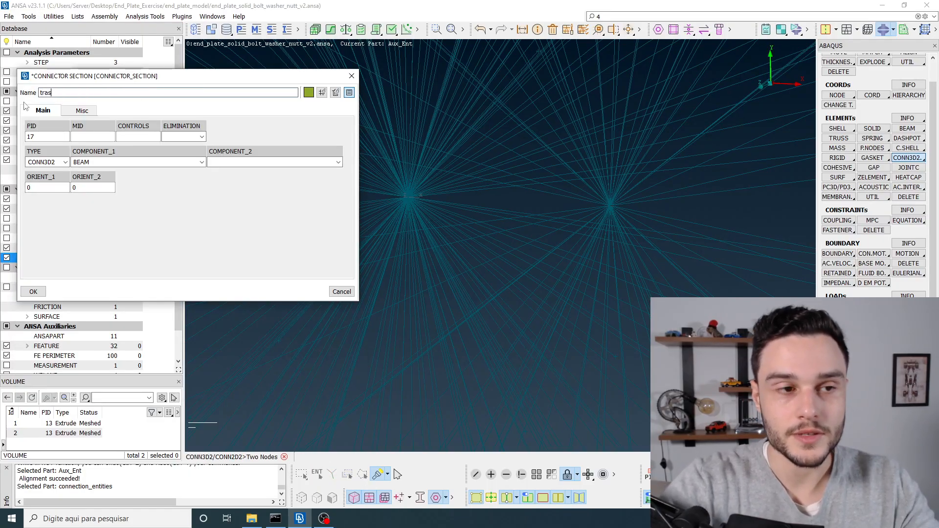
pyautogui.press('BackSpace')
pyautogui.write('nsto')
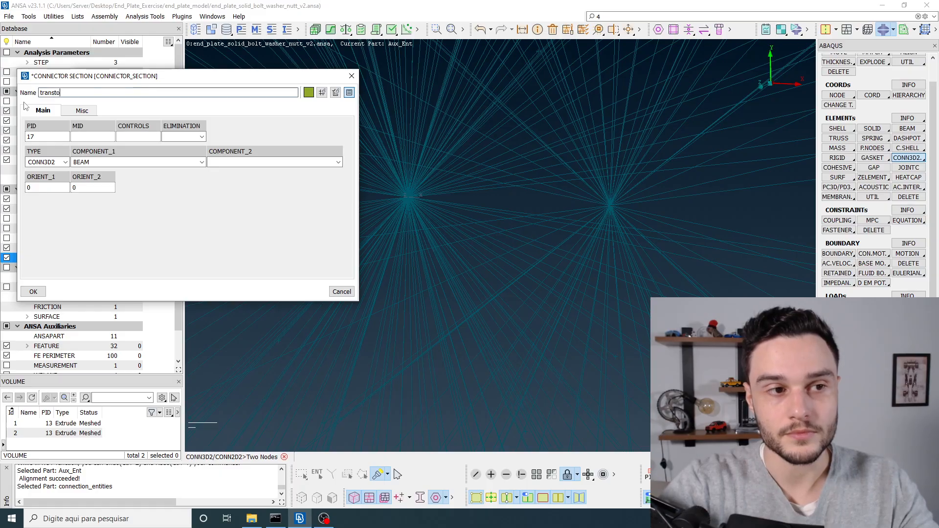
pyautogui.write('rlator_')
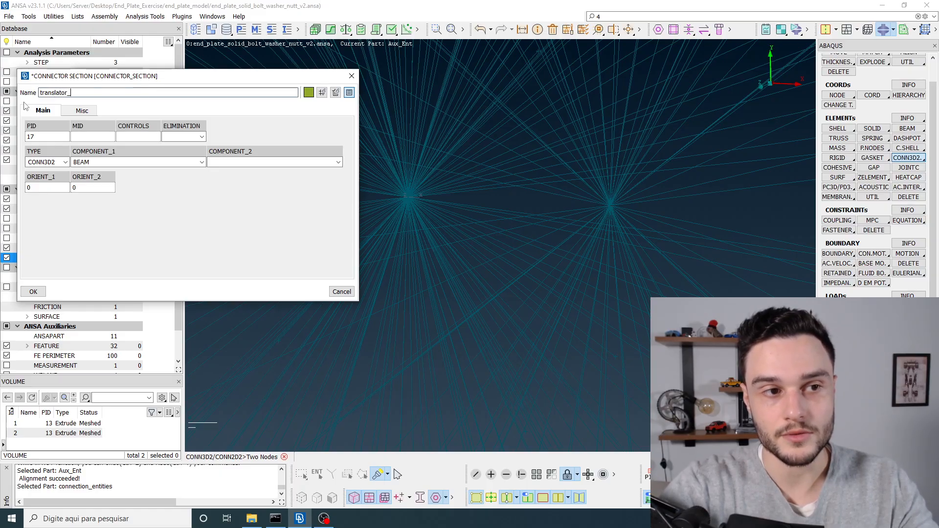
pyautogui.write('conn')
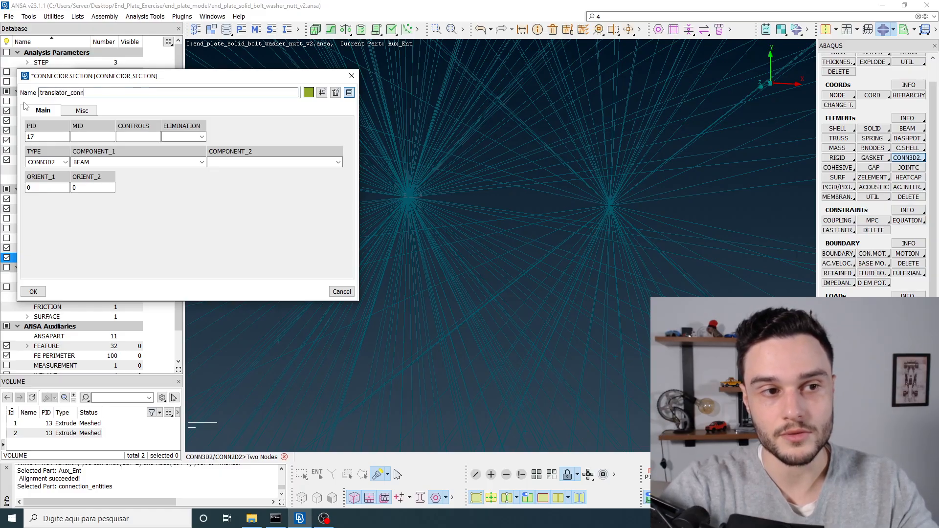
# Set the connector section's first component to TRANSLATOR and its first orientation to the translator_coord coordinate system
pyautogui.click(191, 163)
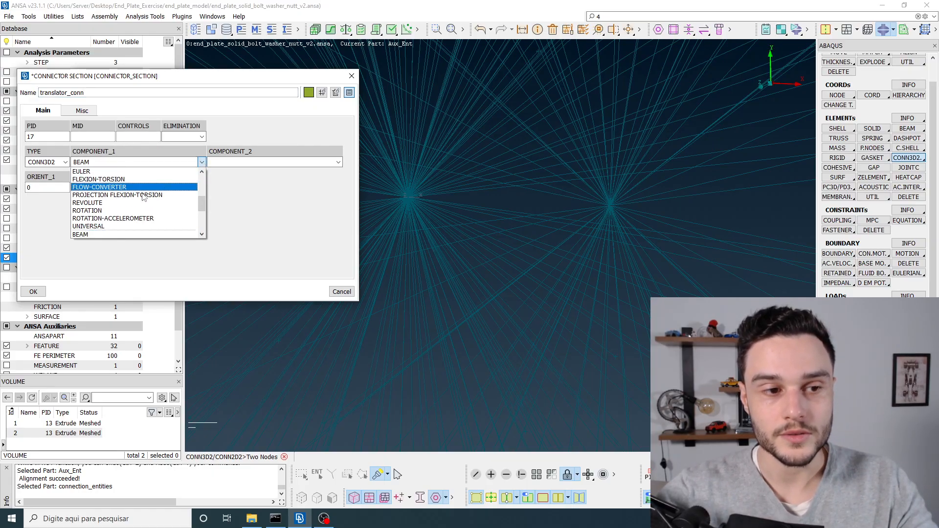
pyautogui.scroll(-3, 144, 197)
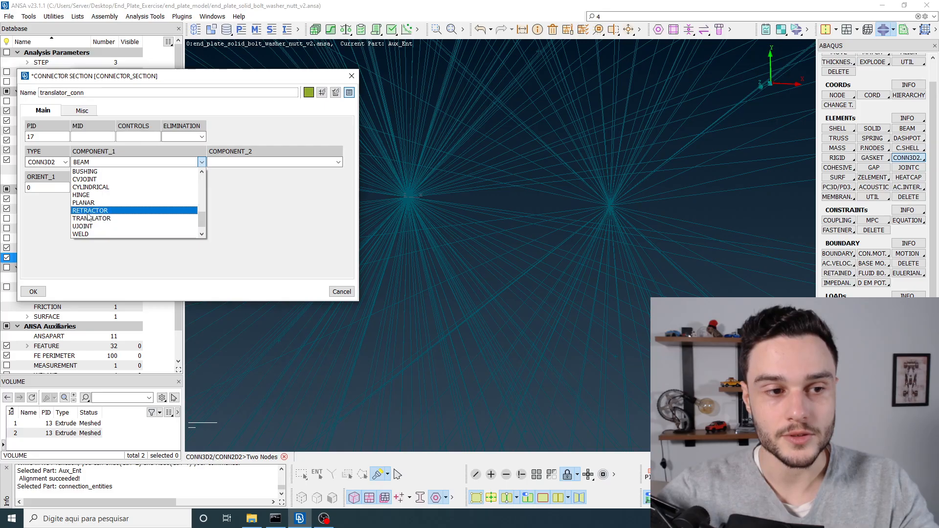
pyautogui.click(89, 218)
pyautogui.click(48, 188)
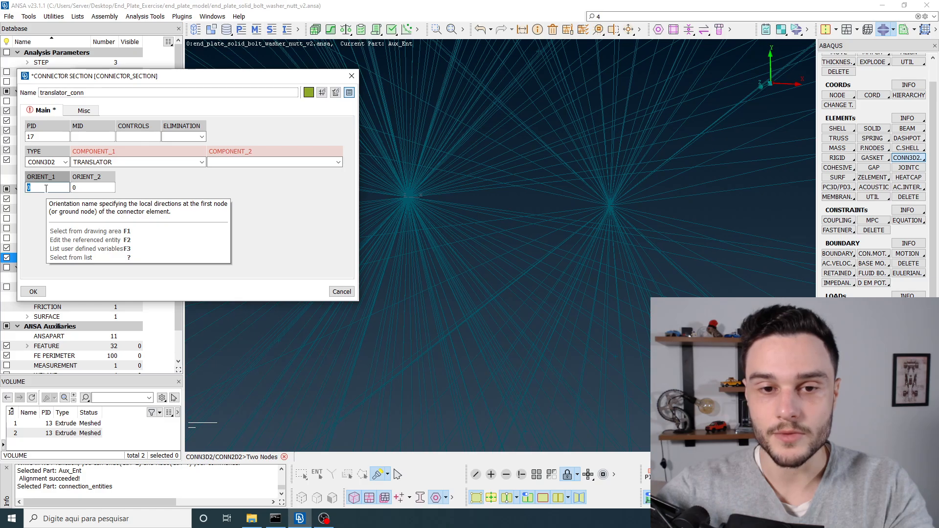
pyautogui.press('?')
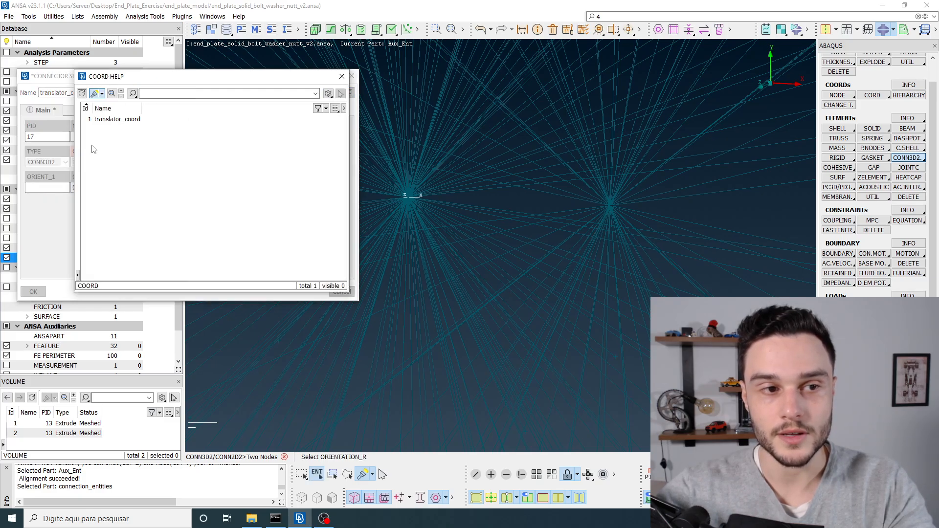
pyautogui.click(117, 121)
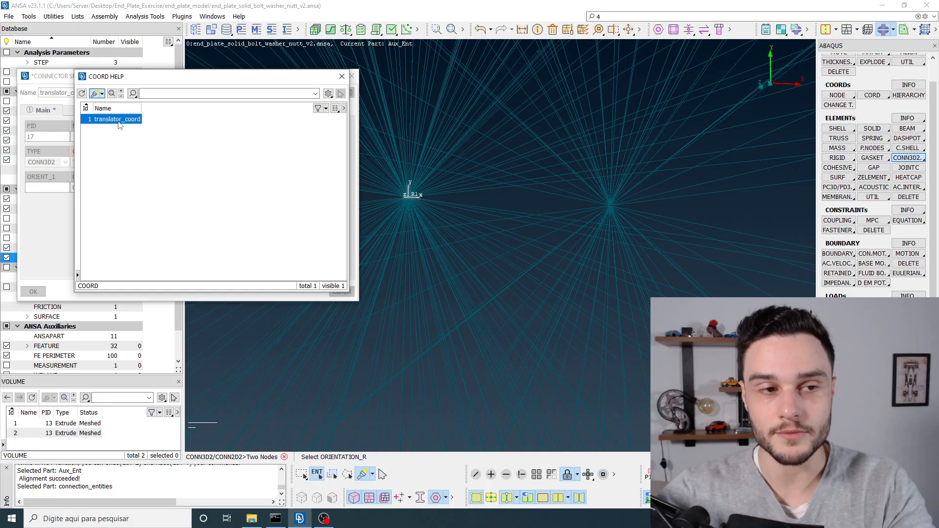
pyautogui.middleClick(119, 125)
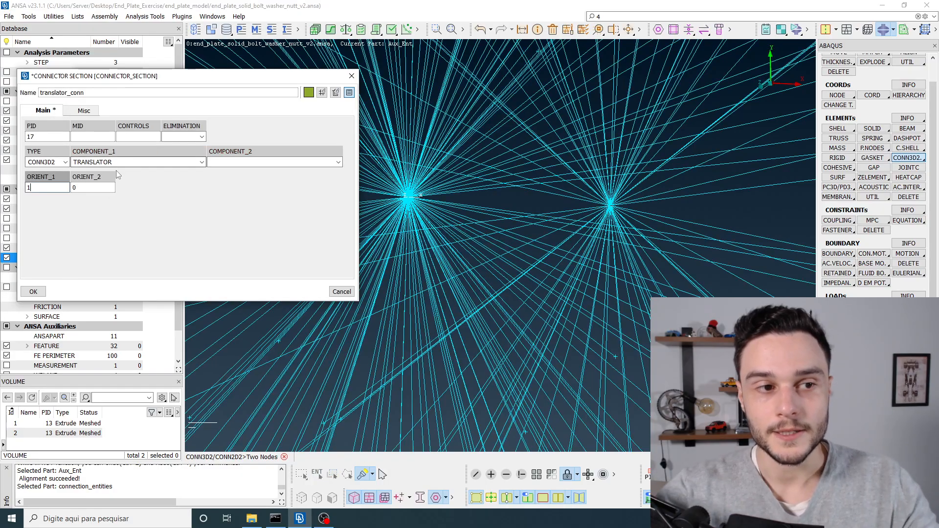
# Accept the connector section without a material and assign translator_conn as the property of the new connector element
pyautogui.click(93, 138)
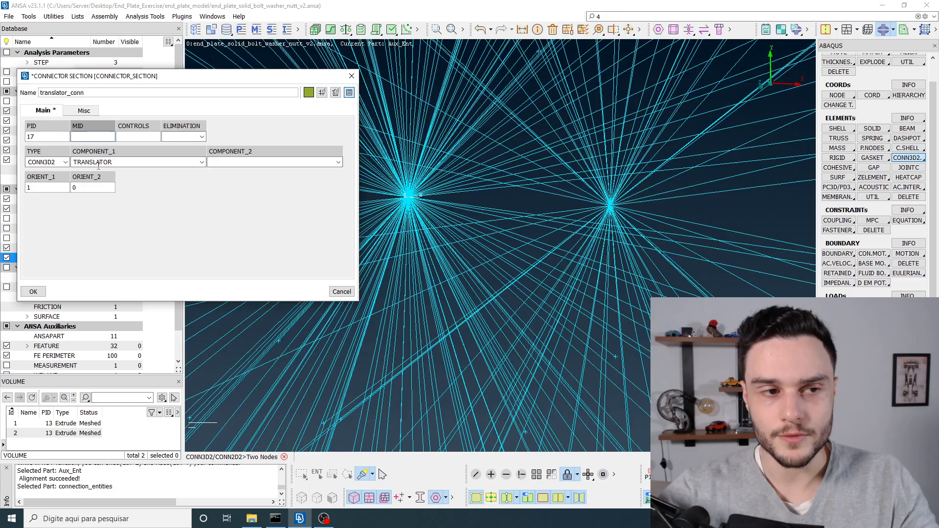
pyautogui.press('F1')
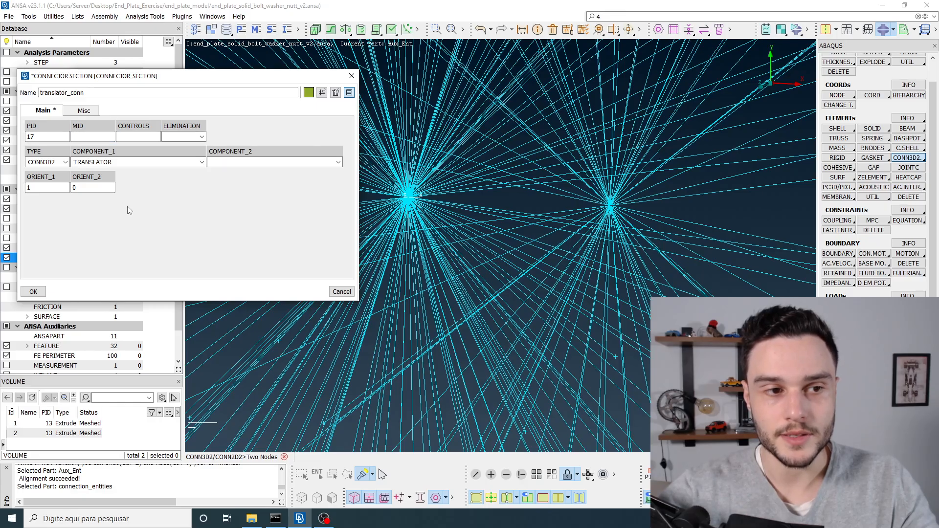
pyautogui.click(33, 292)
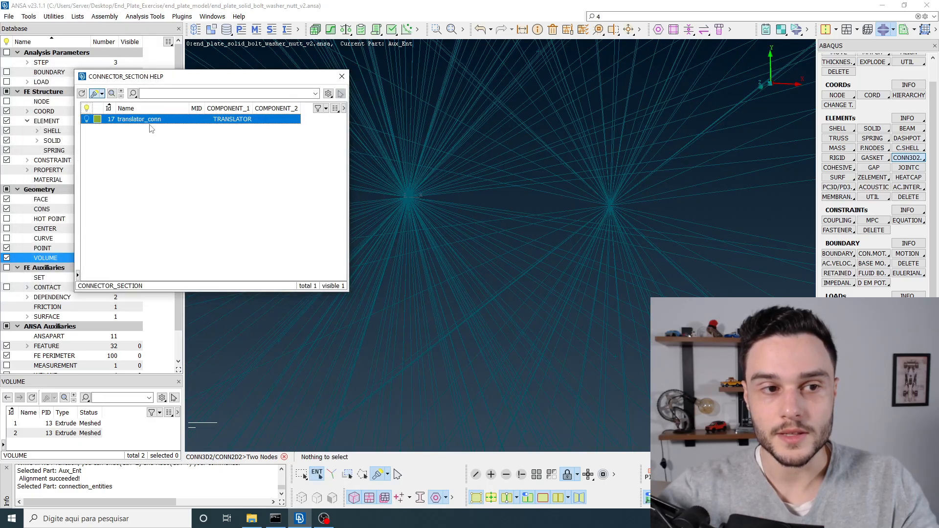
pyautogui.doubleClick(137, 120)
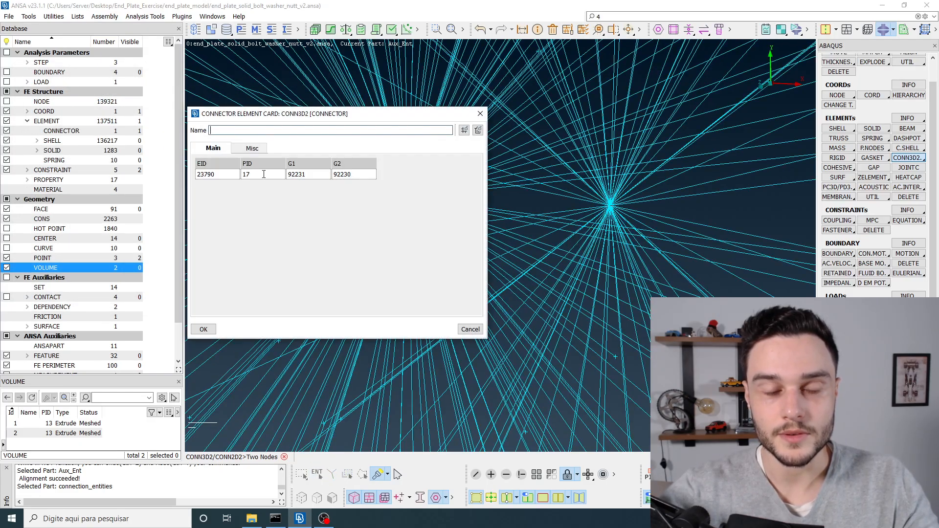
# Check the connector card's element ID, property and node fields, accept the card and end the two-node definition
pyautogui.doubleClick(351, 174)
pyautogui.click(312, 173)
pyautogui.click(217, 174)
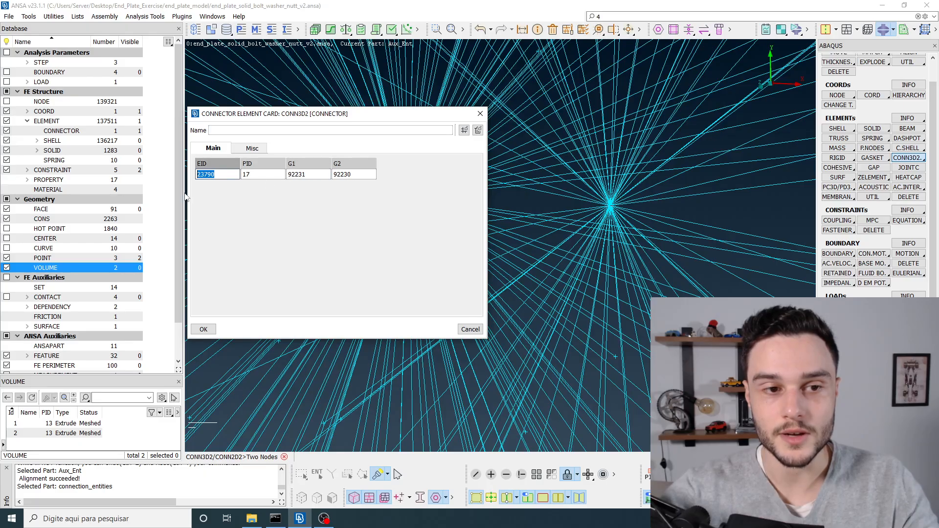
pyautogui.click(213, 175)
pyautogui.click(259, 174)
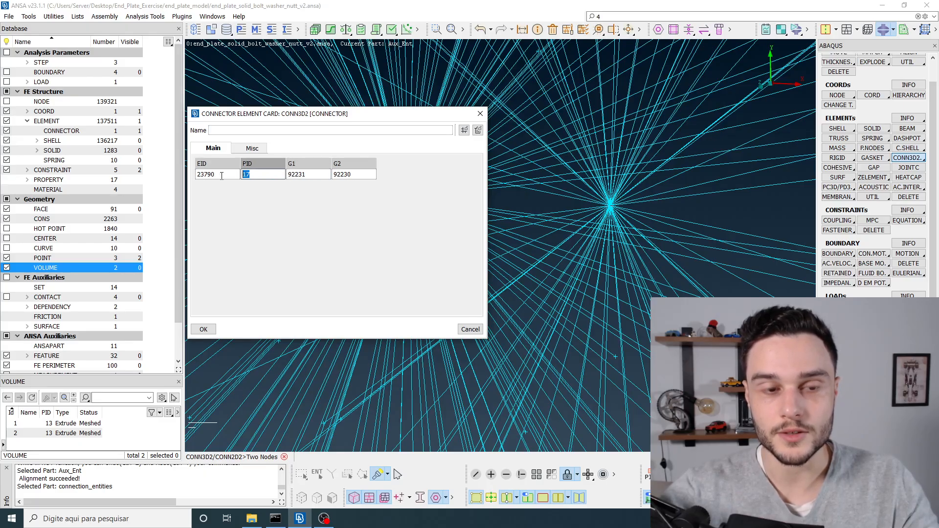
pyautogui.click(302, 176)
pyautogui.click(342, 174)
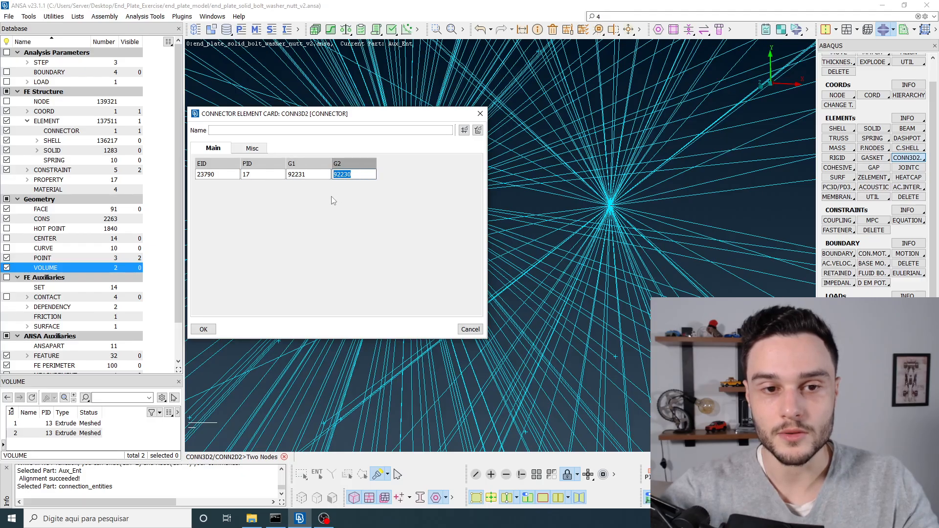
pyautogui.click(205, 329)
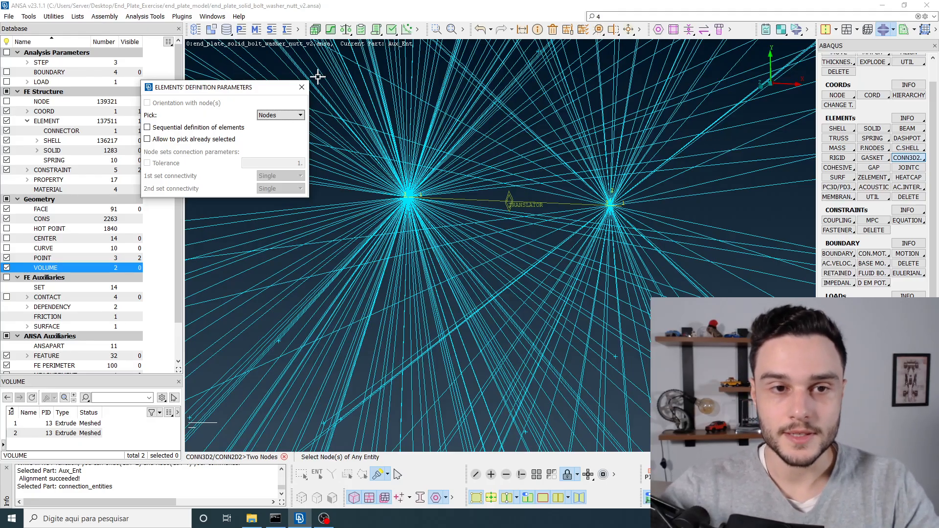
pyautogui.click(303, 87)
# Capture a screen snip of the translator connector and both coupling centre nodes in a view aligned with the XY plane
pyautogui.scroll(-5, 411, 143)
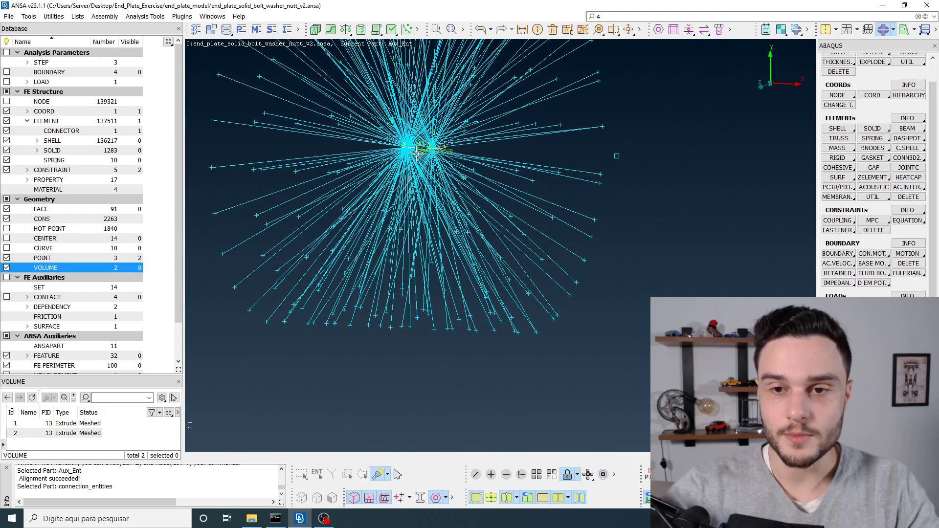
pyautogui.press('F1')
pyautogui.scroll(-3, 411, 154)
pyautogui.scroll(10, 540, 200)
pyautogui.write('4')
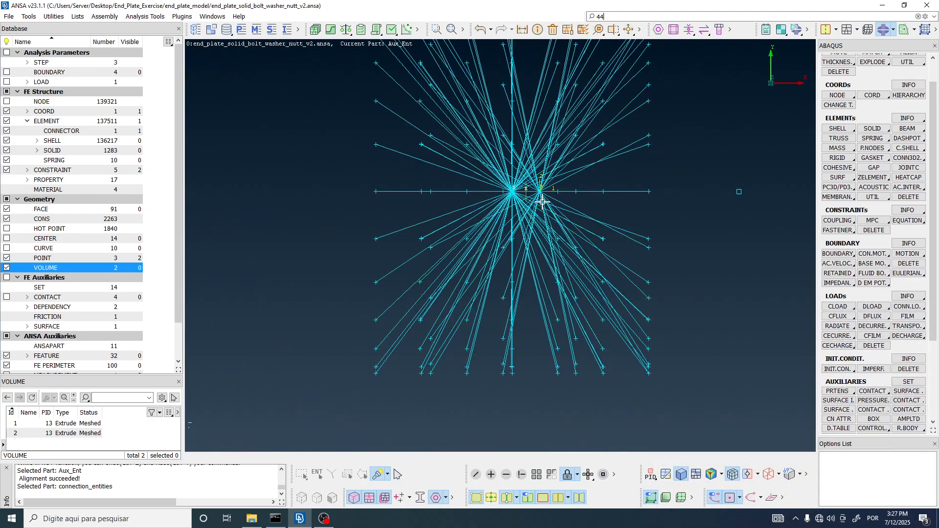
pyautogui.scroll(2, 466, 154)
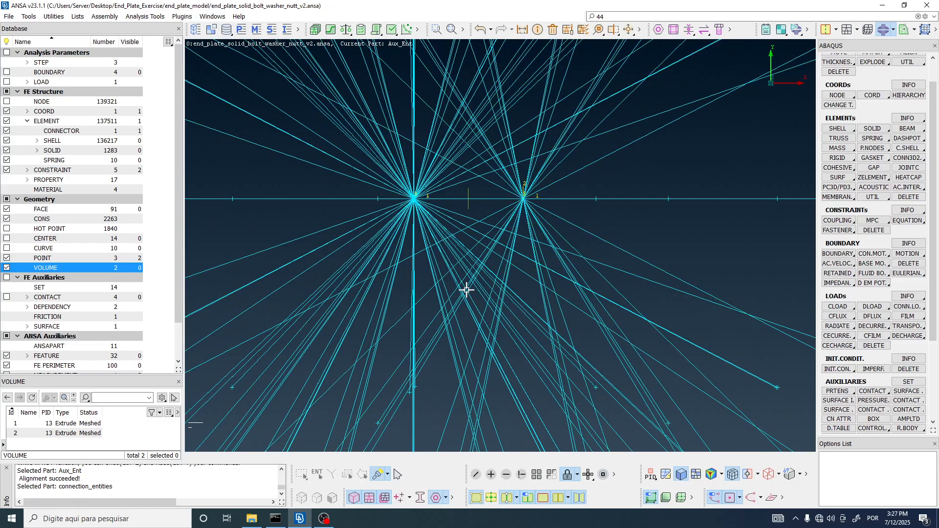
pyautogui.scroll(-2, 451, 236)
pyautogui.scroll(2, 493, 261)
pyautogui.press('super+shift+s')
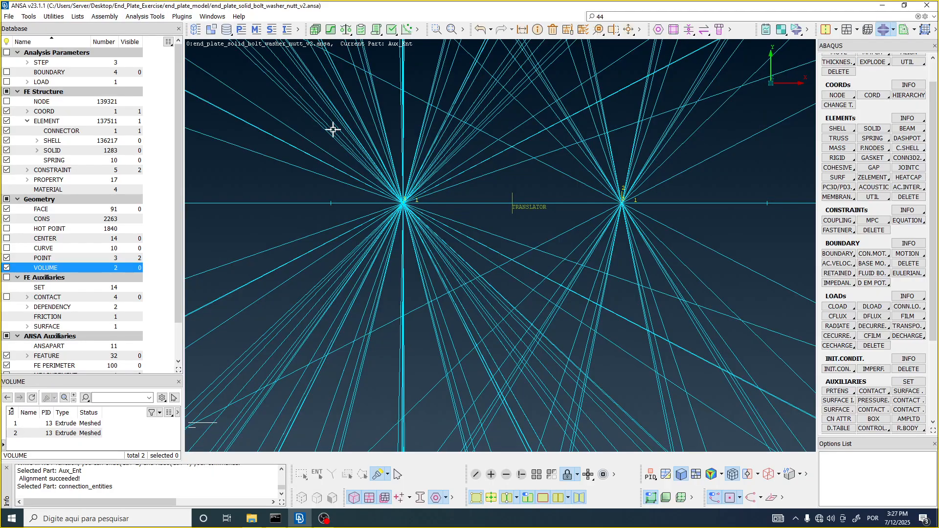
pyautogui.moveTo(333, 129); pyautogui.dragTo(705, 295)
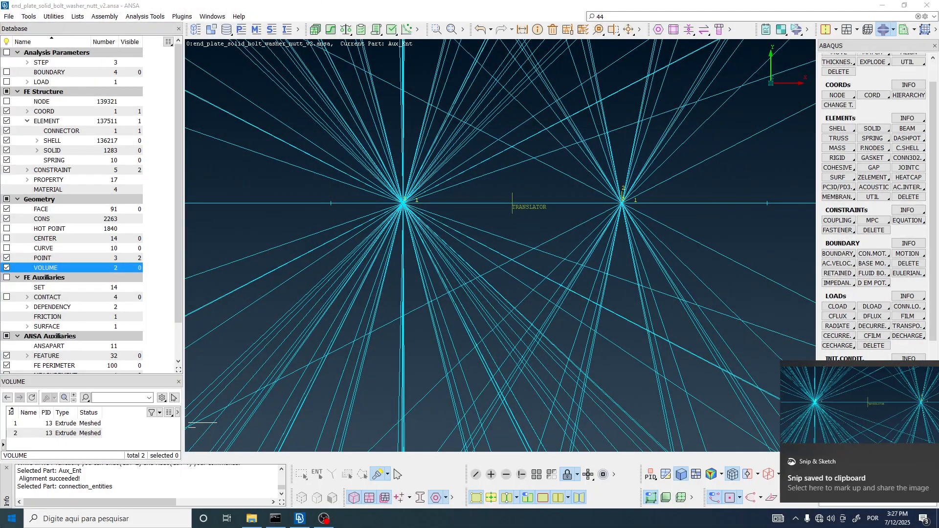
# Switch to OpenBoard, dismiss its welcome tips and paste the connector snip enlarged onto the blank page
pyautogui.press('super')
pyautogui.write('open')
pyautogui.press('Escape')
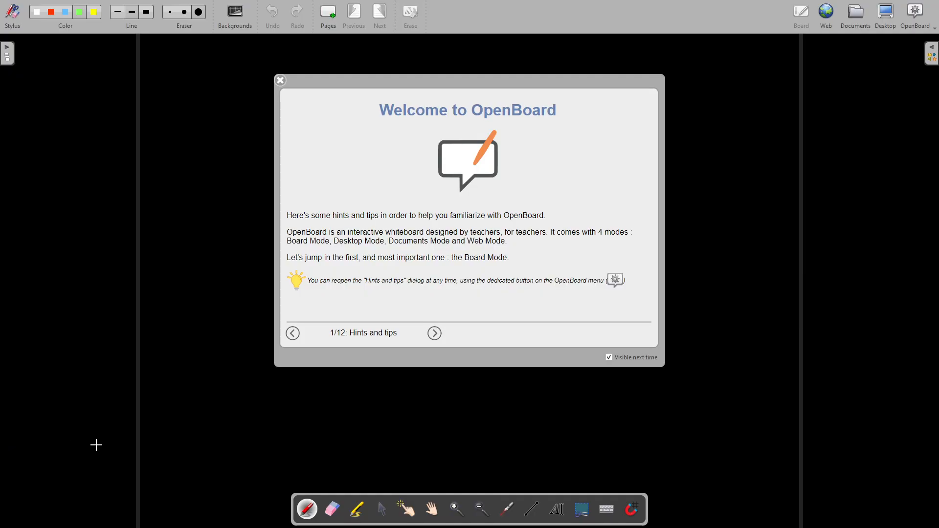
pyautogui.click(281, 80)
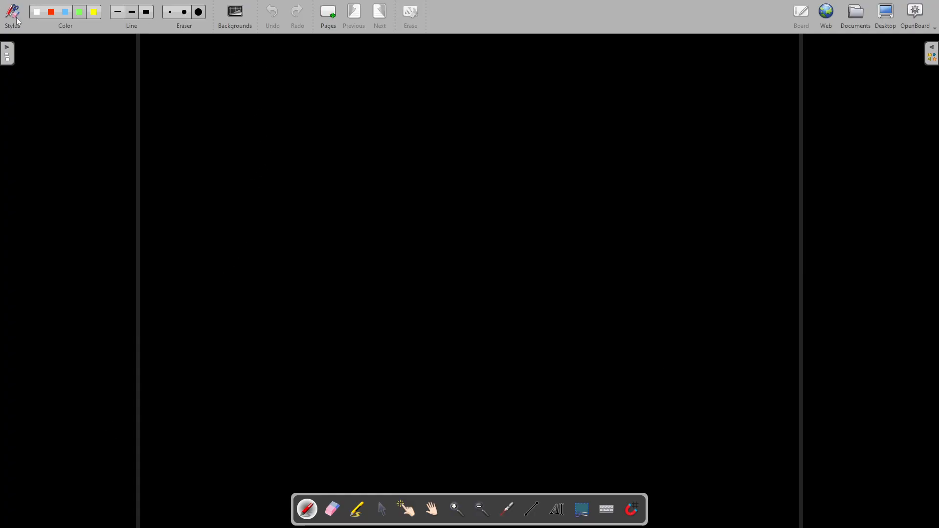
pyautogui.hotkey('ctrl', 'v')
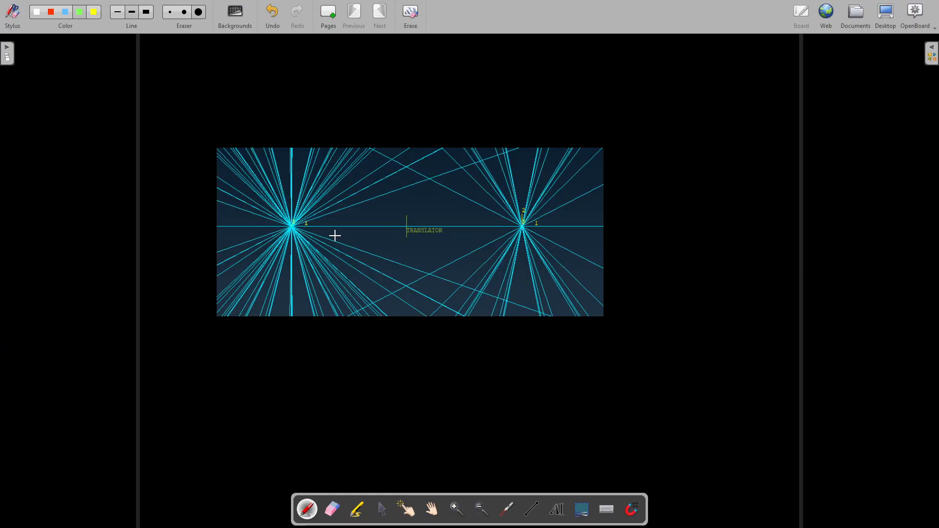
pyautogui.keyDown('ctrl'); pyautogui.scroll(4, 276, 250); pyautogui.keyUp('ctrl')
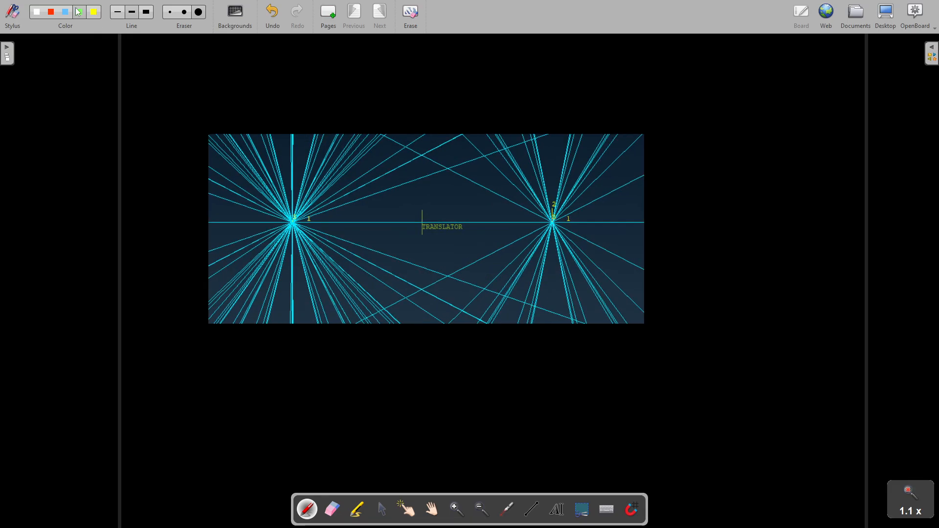
# Mark both coupling centre nodes in red and label the one at the denser spider "bolt" and the other "nut"
pyautogui.click(51, 12)
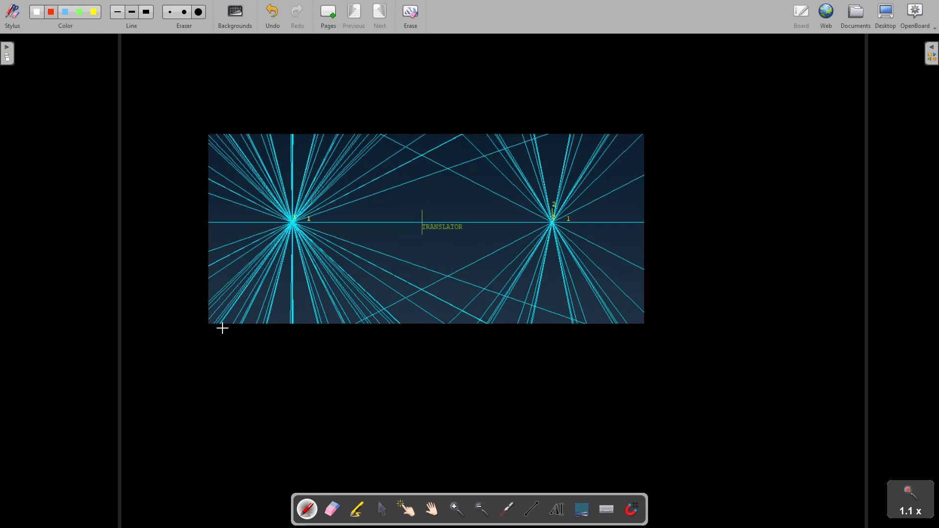
pyautogui.click(292, 221)
pyautogui.moveTo(287, 213)
pyautogui.mouseDown()
pyautogui.moveTo(248, 77)
pyautogui.moveTo(283, 66)
pyautogui.mouseUp()
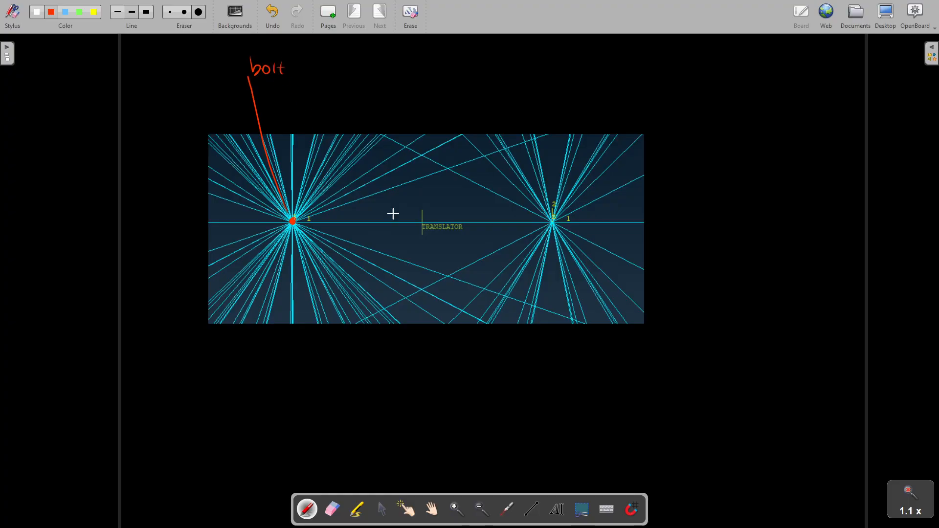
pyautogui.moveTo(553, 219)
pyautogui.mouseDown()
pyautogui.moveTo(610, 93)
pyautogui.moveTo(635, 91)
pyautogui.moveTo(640, 100)
pyautogui.moveTo(644, 88)
pyautogui.mouseUp()
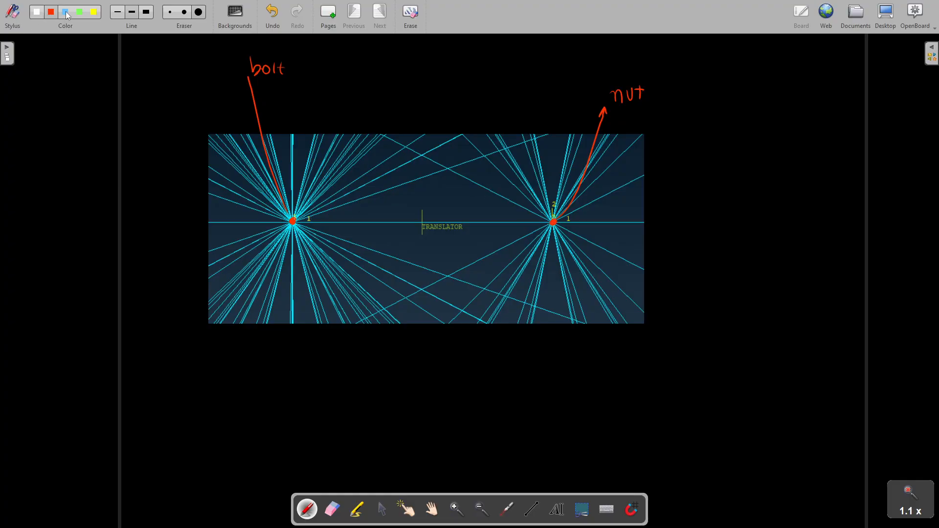
# Draw a yellow arrow labelled X from the bolt node towards the nut and mark the nut node with a dot
pyautogui.click(94, 13)
pyautogui.moveTo(299, 223)
pyautogui.mouseDown()
pyautogui.moveTo(351, 220)
pyautogui.moveTo(343, 220)
pyautogui.mouseUp()
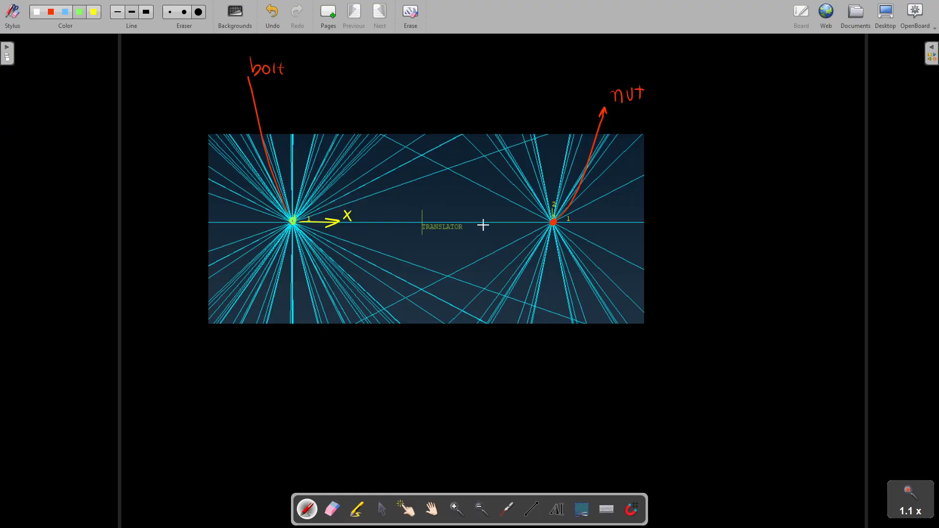
pyautogui.click(552, 222)
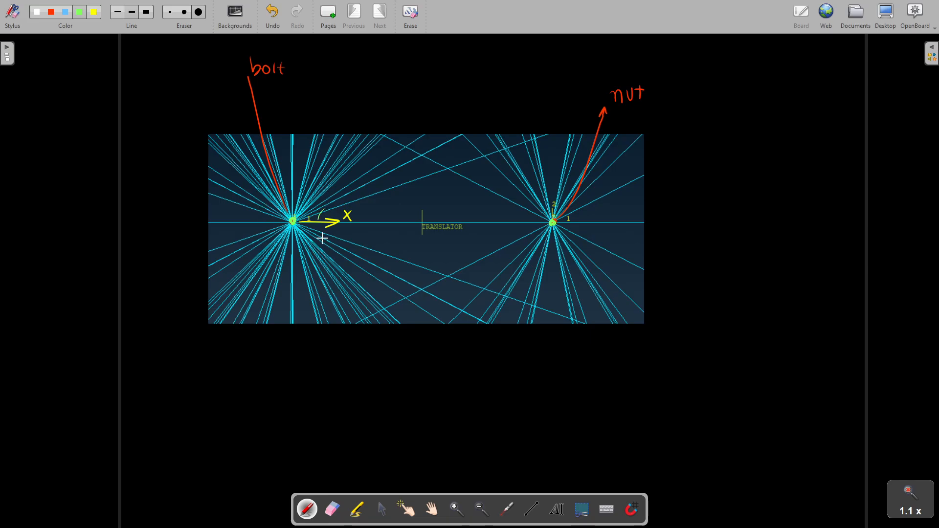
pyautogui.moveTo(321, 235); pyautogui.dragTo(334, 206)
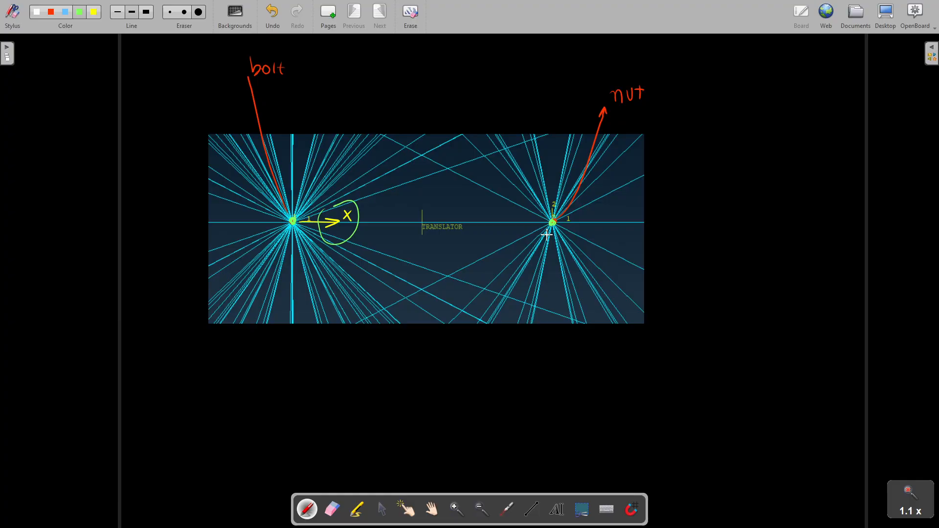
pyautogui.hotkey('ctrl', 'z')
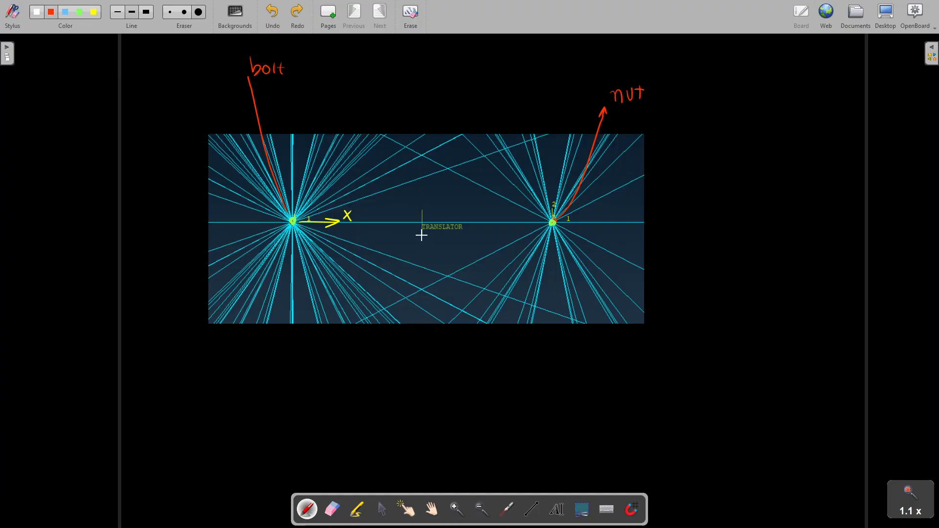
# Draw a red arrow from the TRANSLATOR label to a handwritten note reading "+ CL" below the image
pyautogui.moveTo(421, 240)
pyautogui.mouseDown()
pyautogui.moveTo(409, 362)
pyautogui.moveTo(479, 372)
pyautogui.mouseUp()
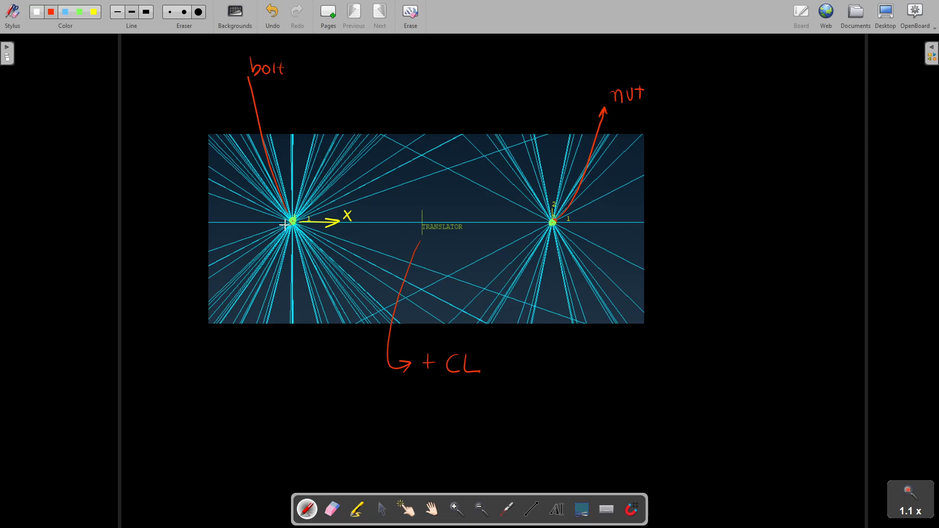
# Sketch red arrows pointing outward from the bolt and nut nodes and undo both
pyautogui.moveTo(284, 222)
pyautogui.mouseDown()
pyautogui.moveTo(256, 220)
pyautogui.moveTo(263, 232)
pyautogui.mouseUp()
pyautogui.moveTo(573, 224)
pyautogui.mouseDown()
pyautogui.moveTo(600, 223)
pyautogui.moveTo(593, 220)
pyautogui.mouseUp()
pyautogui.hotkey('ctrl', 'z')
pyautogui.hotkey('ctrl', 'z')
# Sketch red arrows pointing from the bolt and nut nodes towards each other and remove them again
pyautogui.moveTo(542, 222); pyautogui.dragTo(523, 216)
pyautogui.moveTo(298, 208)
pyautogui.mouseDown()
pyautogui.moveTo(322, 207)
pyautogui.moveTo(311, 210)
pyautogui.mouseUp()
pyautogui.moveTo(549, 219); pyautogui.dragTo(544, 220)
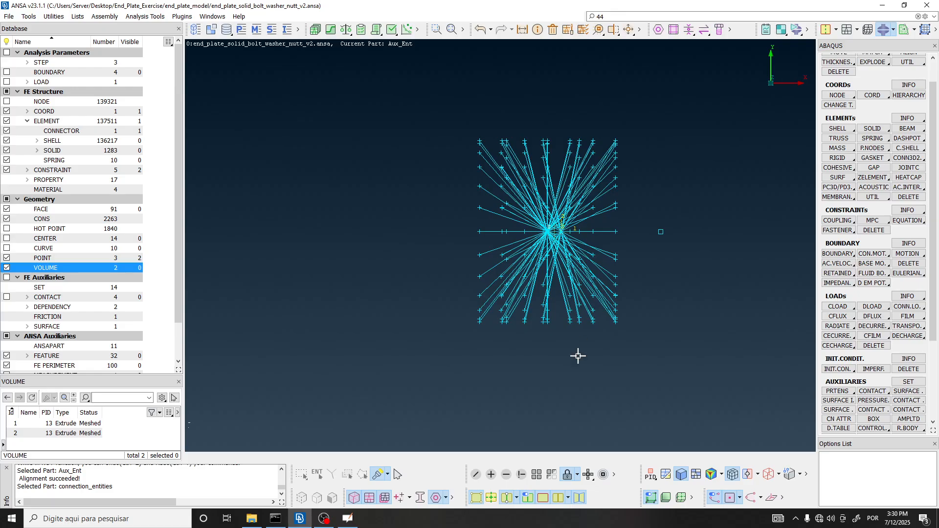
pyautogui.click(588, 475)
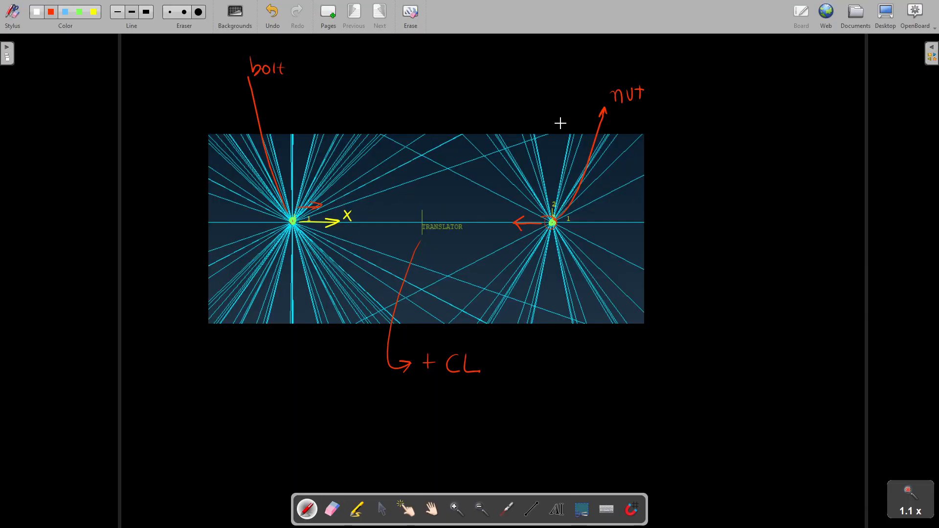
pyautogui.hotkey('ctrl', 'z')
pyautogui.hotkey('ctrl', 'z')
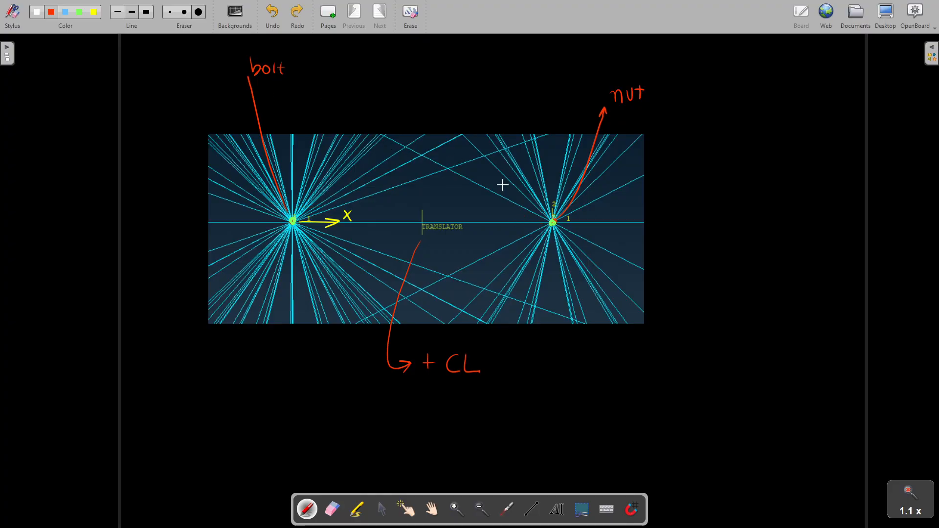
pyautogui.scroll(-3, 147, 83)
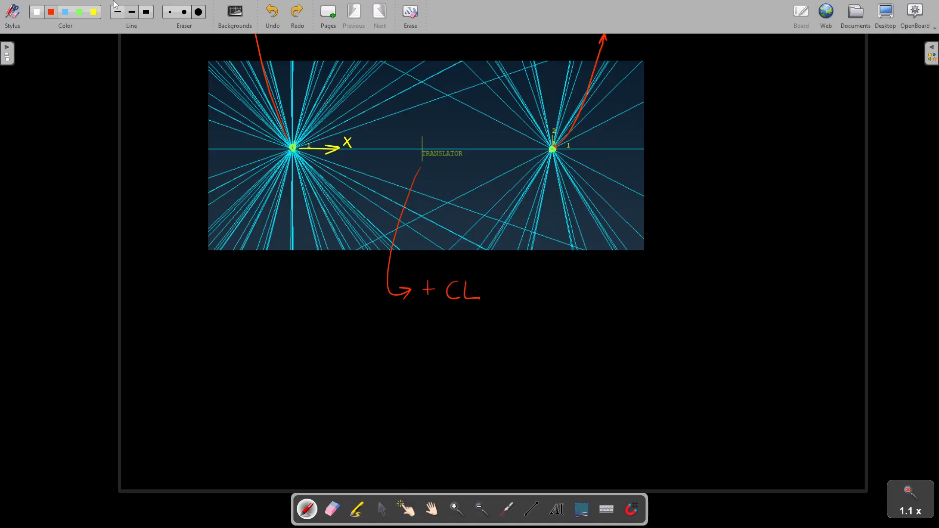
# Change the red note to "- CL" and draw red arrows from the bolt and nut nodes towards each other
pyautogui.click(181, 18)
pyautogui.moveTo(430, 294)
pyautogui.mouseDown()
pyautogui.moveTo(425, 278)
pyautogui.moveTo(427, 292)
pyautogui.mouseUp()
pyautogui.click(51, 13)
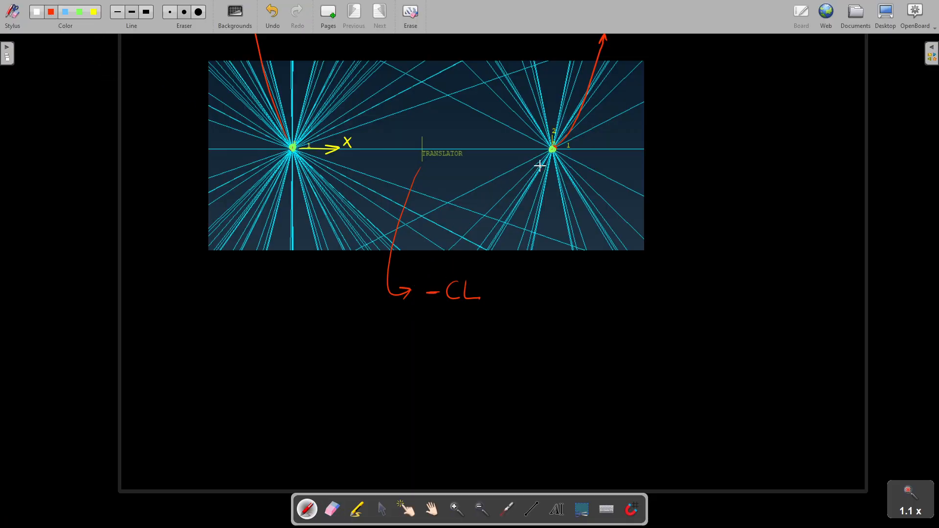
pyautogui.moveTo(548, 148); pyautogui.dragTo(519, 147)
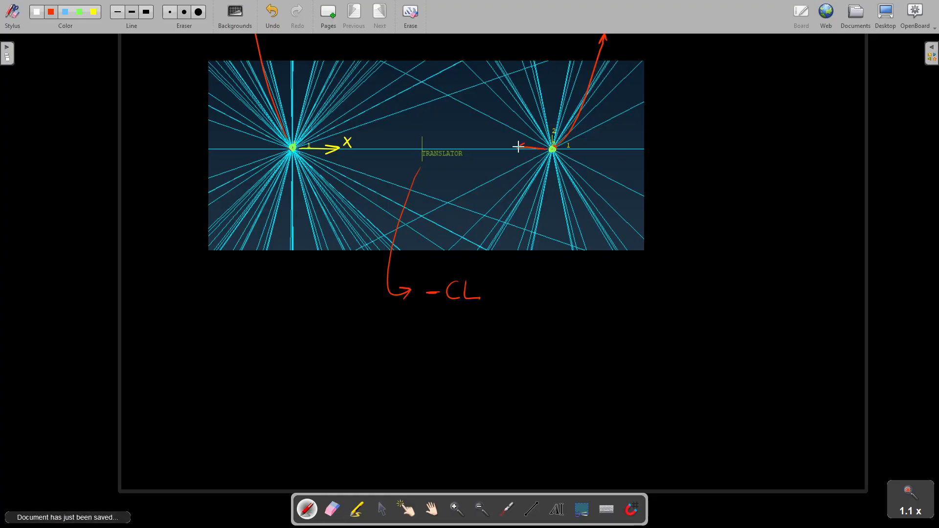
pyautogui.moveTo(303, 133)
pyautogui.mouseDown()
pyautogui.moveTo(332, 130)
pyautogui.moveTo(323, 136)
pyautogui.mouseUp()
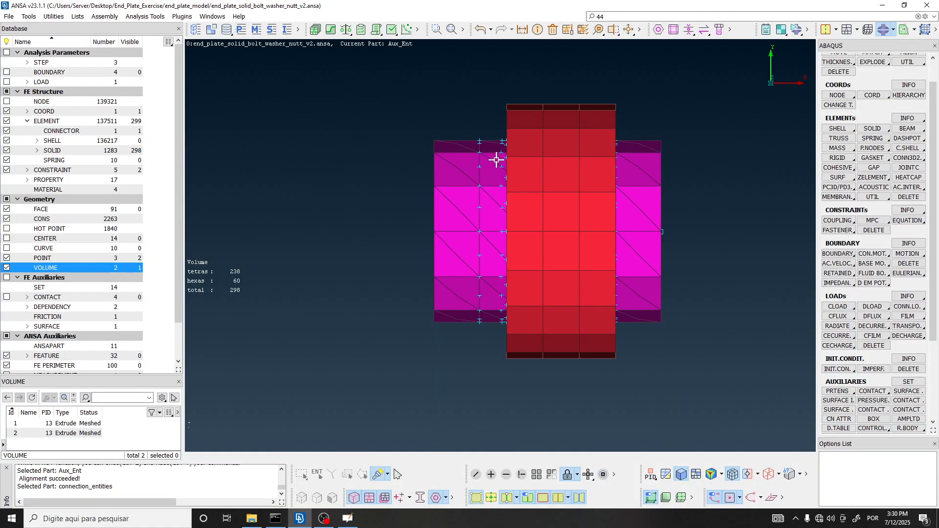
# Switch to ANSA and examine the bolt and nut meshes from both sides
pyautogui.keyDown('ctrl'); pyautogui.moveTo(547, 212); pyautogui.dragTo(558, 208); pyautogui.keyUp('ctrl')
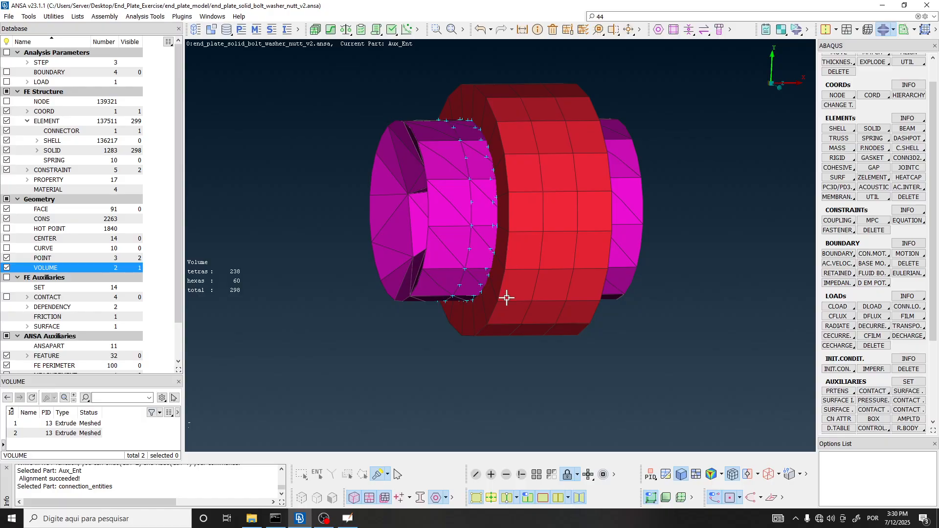
pyautogui.keyDown('ctrl'); pyautogui.moveTo(505, 296); pyautogui.dragTo(500, 117); pyautogui.keyUp('ctrl')
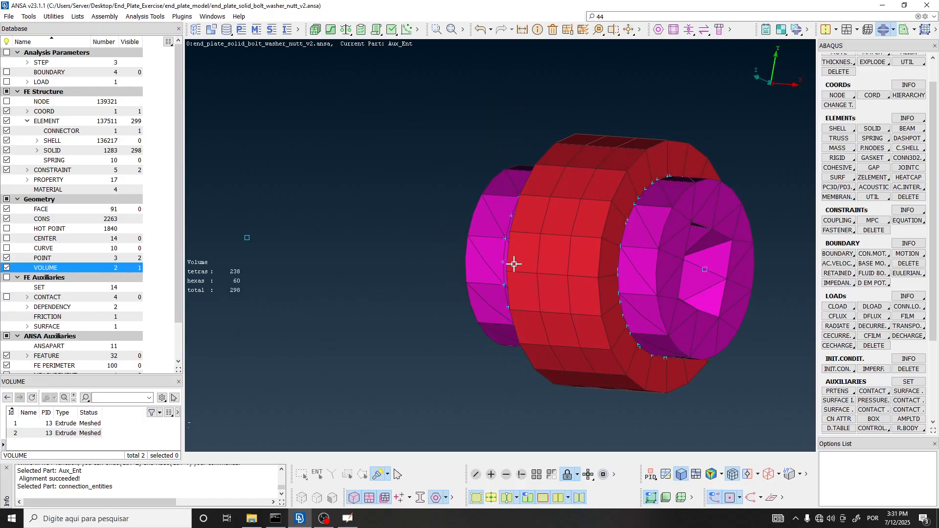
pyautogui.scroll(-3, 478, 242)
pyautogui.keyDown('ctrl'); pyautogui.moveTo(478, 241); pyautogui.dragTo(542, 244); pyautogui.keyUp('ctrl')
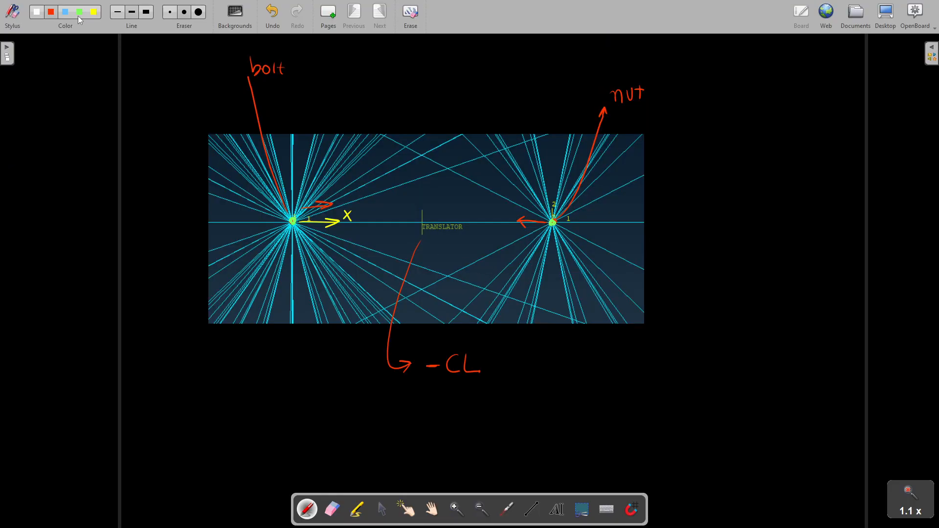
# Switch back to OpenBoard and remove the "- CL" note with its arrow, the yellow X arrow and the red arrows at both nodes
pyautogui.hotkey('ctrl', 'z')
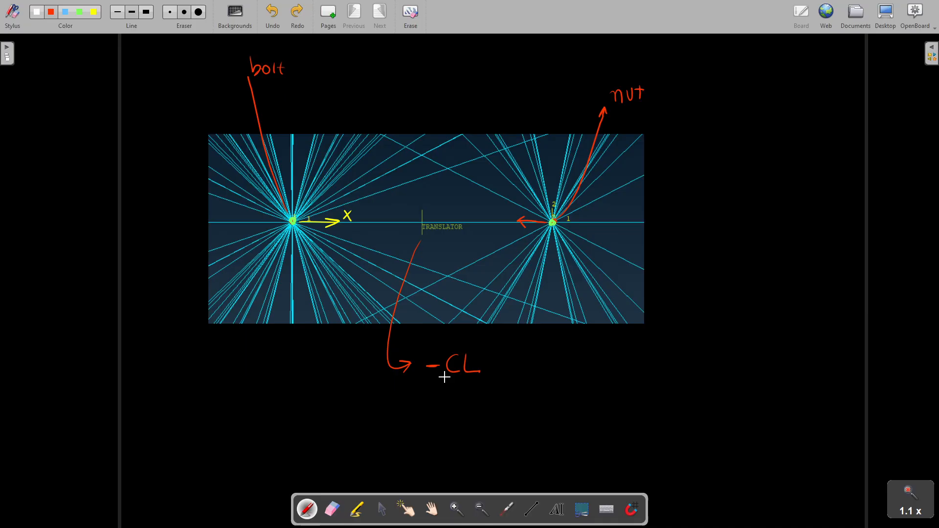
pyautogui.click(196, 14)
pyautogui.moveTo(421, 241)
pyautogui.mouseDown()
pyautogui.moveTo(411, 393)
pyautogui.moveTo(449, 365)
pyautogui.mouseUp()
pyautogui.click(51, 12)
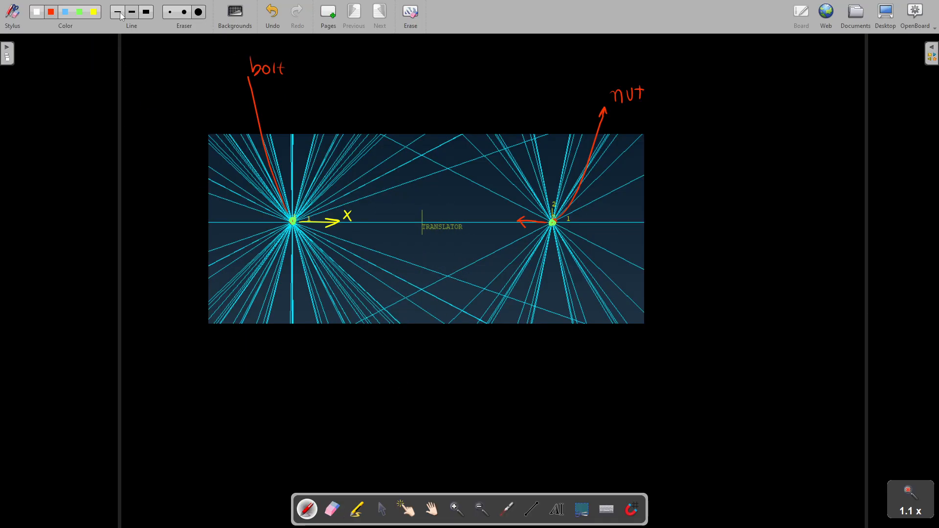
pyautogui.click(182, 17)
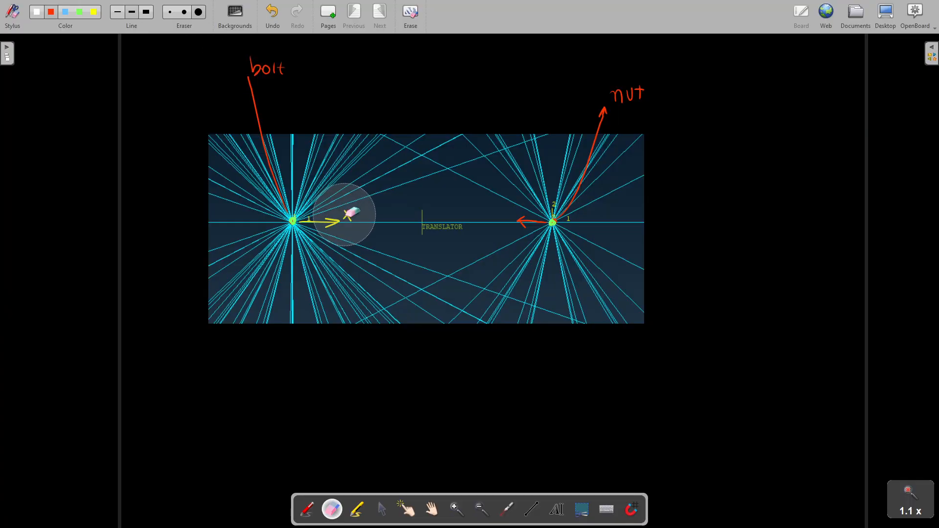
pyautogui.moveTo(345, 212); pyautogui.dragTo(330, 213)
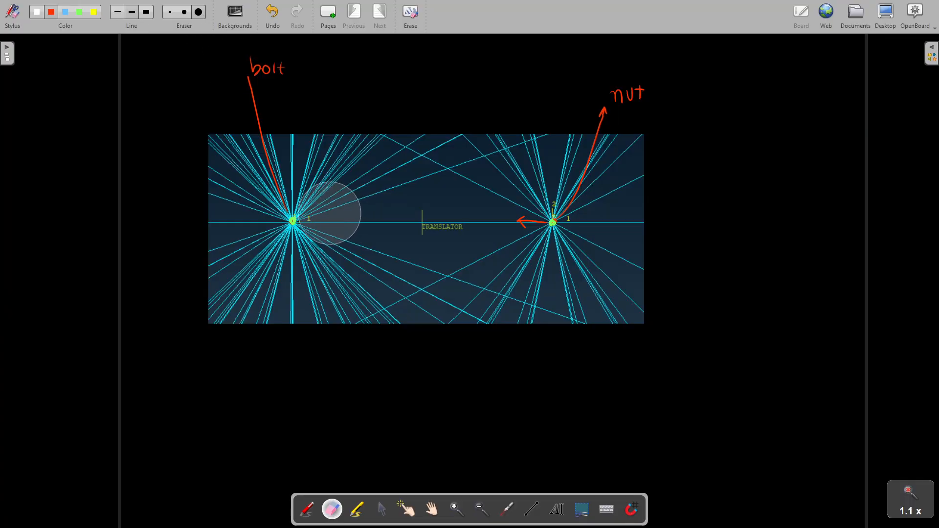
pyautogui.click(90, 15)
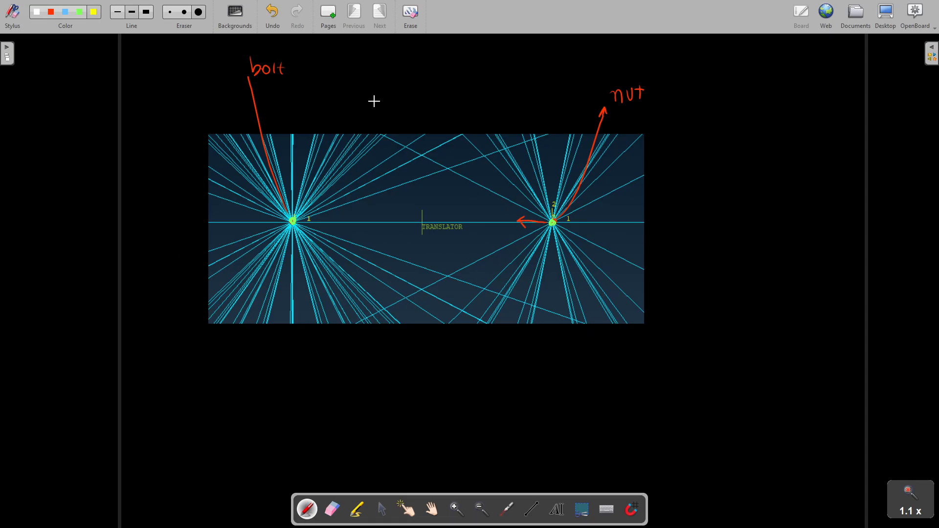
pyautogui.click(199, 13)
pyautogui.moveTo(495, 212); pyautogui.dragTo(517, 214)
# Draw a yellow arrow from the nut node towards the bolt and a red arrow from the TRANSLATOR label to a "+ CL" note
pyautogui.click(93, 12)
pyautogui.moveTo(523, 221); pyautogui.dragTo(505, 221)
pyautogui.click(50, 13)
pyautogui.moveTo(401, 239)
pyautogui.mouseDown()
pyautogui.moveTo(421, 363)
pyautogui.moveTo(478, 371)
pyautogui.mouseUp()
pyautogui.moveTo(487, 357); pyautogui.dragTo(485, 374)
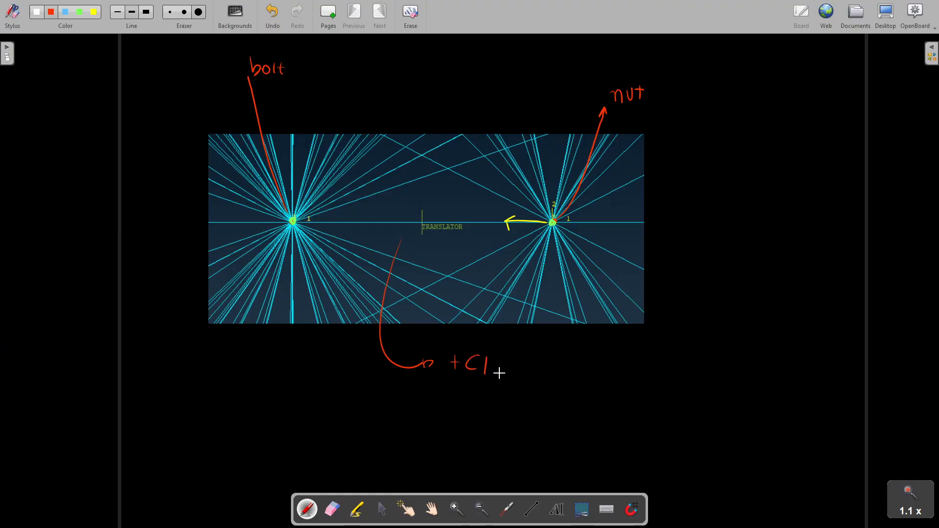
# Sketch red arrows between the bolt and nut nodes, and undo them together with the "+ CL" note and the yellow nut arrow
pyautogui.moveTo(300, 221)
pyautogui.mouseDown()
pyautogui.moveTo(337, 221)
pyautogui.moveTo(327, 227)
pyautogui.mouseUp()
pyautogui.moveTo(504, 223)
pyautogui.mouseDown()
pyautogui.moveTo(471, 223)
pyautogui.moveTo(484, 229)
pyautogui.mouseUp()
pyautogui.hotkey('ctrl', 'z')
pyautogui.hotkey('ctrl', 'z')
pyautogui.hotkey('ctrl', 'z')
pyautogui.hotkey('ctrl', 'z')
pyautogui.hotkey('ctrl', 'z')
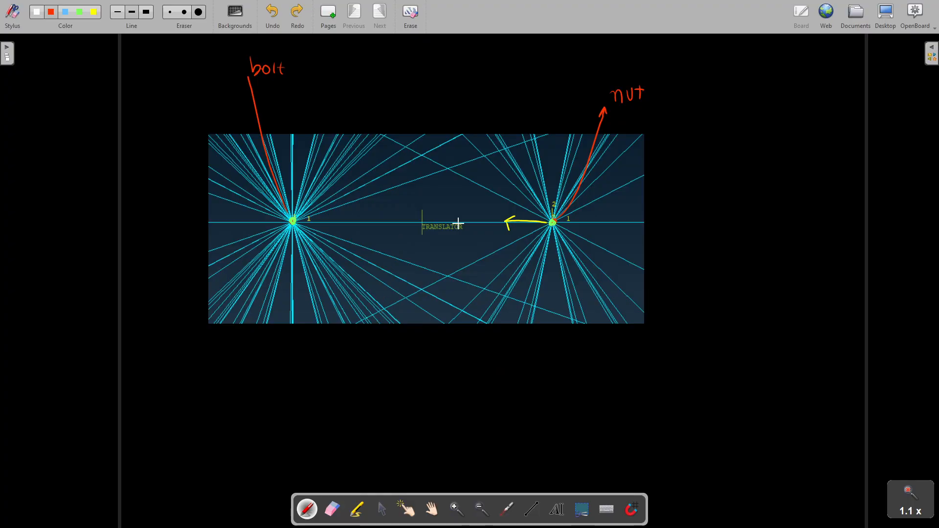
pyautogui.hotkey('ctrl', 'z')
# Draw a yellow arrow from the bolt node towards the nut, and sketch outward yellow arrows at both nodes and undo those
pyautogui.click(97, 15)
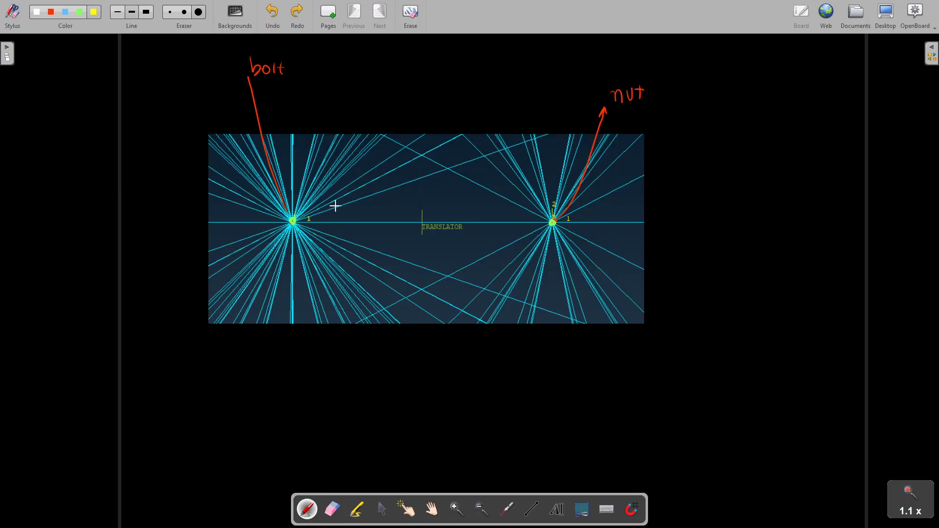
pyautogui.moveTo(302, 221)
pyautogui.mouseDown()
pyautogui.moveTo(339, 225)
pyautogui.moveTo(329, 226)
pyautogui.mouseUp()
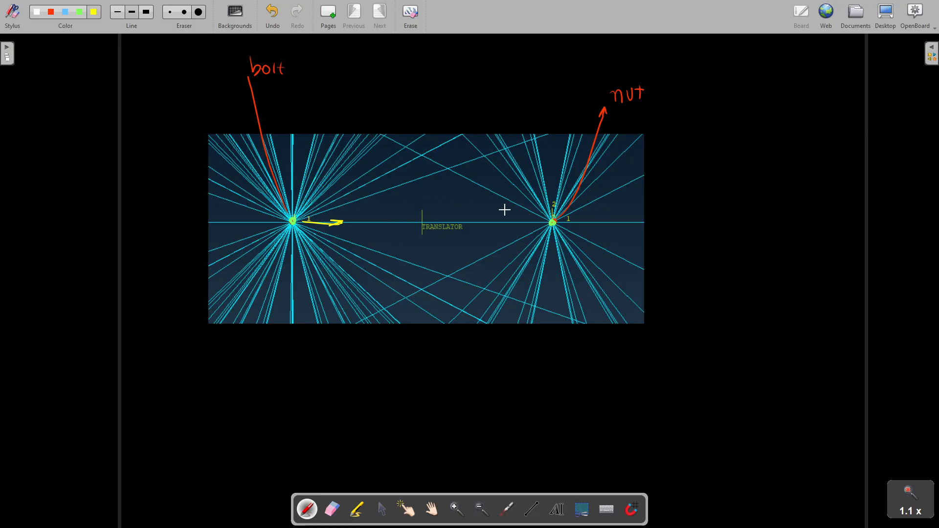
pyautogui.moveTo(275, 223)
pyautogui.mouseDown()
pyautogui.moveTo(248, 224)
pyautogui.moveTo(259, 227)
pyautogui.mouseUp()
pyautogui.moveTo(571, 221)
pyautogui.mouseDown()
pyautogui.moveTo(593, 219)
pyautogui.moveTo(591, 228)
pyautogui.mouseUp()
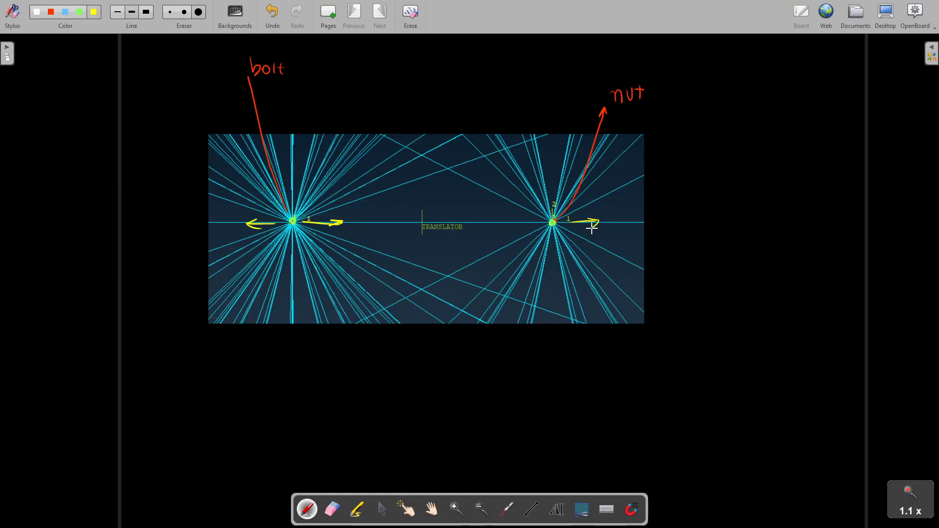
pyautogui.hotkey('ctrl', 'z')
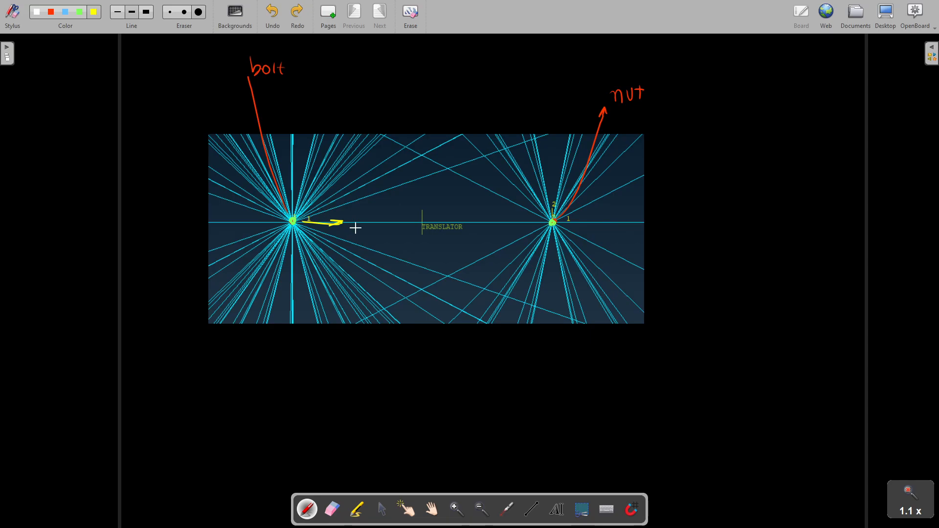
# Circle the nut node in red and draw a curved red arrow from it over the bolt node to the far side
pyautogui.click(66, 14)
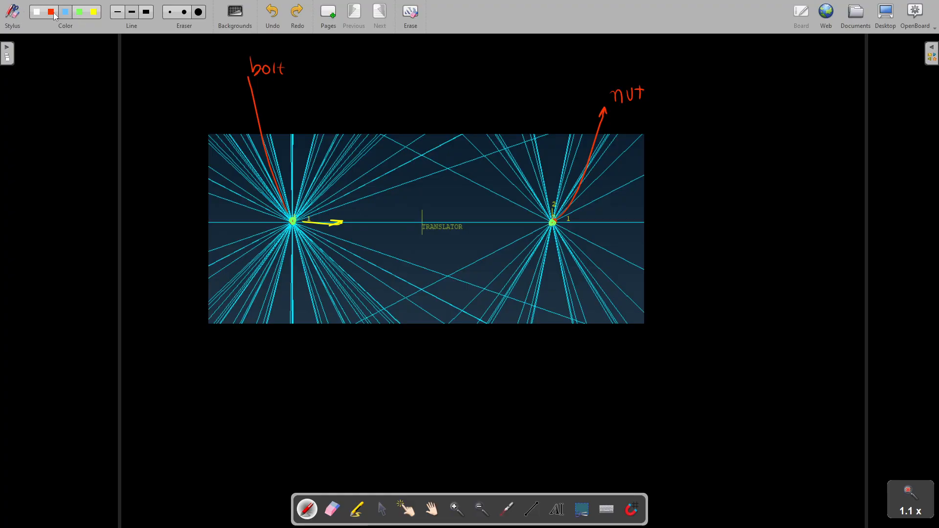
pyautogui.click(53, 15)
pyautogui.moveTo(548, 221)
pyautogui.mouseDown()
pyautogui.moveTo(558, 226)
pyautogui.moveTo(547, 229)
pyautogui.moveTo(549, 216)
pyautogui.mouseUp()
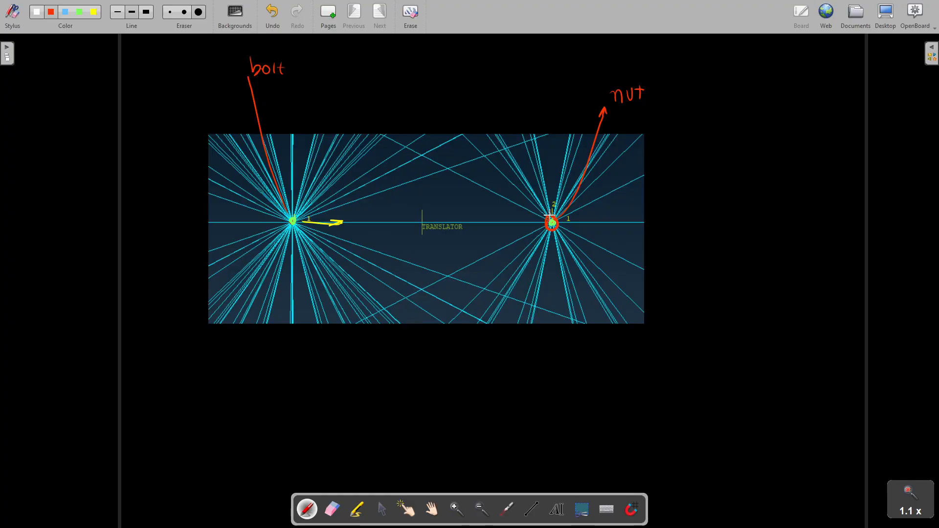
pyautogui.moveTo(551, 214)
pyautogui.mouseDown()
pyautogui.moveTo(450, 149)
pyautogui.moveTo(300, 137)
pyautogui.moveTo(205, 193)
pyautogui.moveTo(191, 216)
pyautogui.mouseUp()
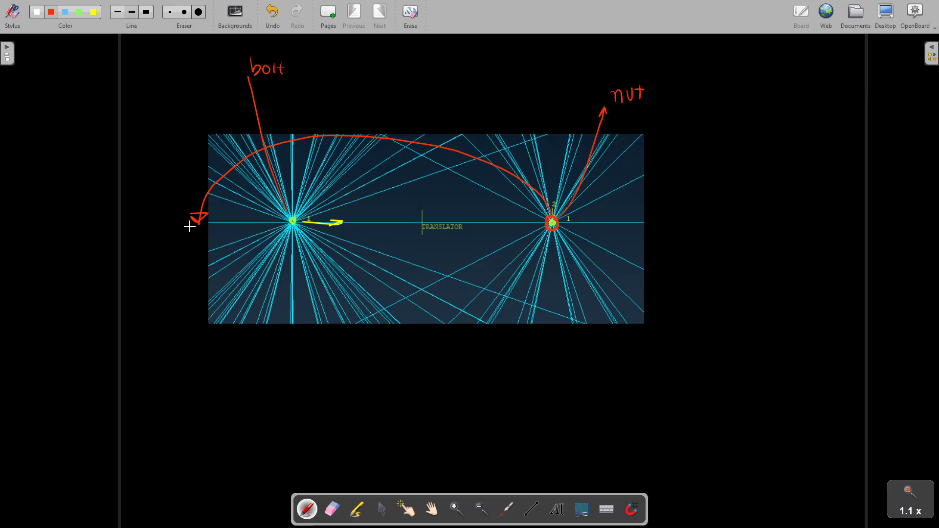
# Sketch red arrows beyond the curved arrow's tip and at the bolt node, and undo the red strokes
pyautogui.moveTo(189, 226)
pyautogui.mouseDown()
pyautogui.moveTo(143, 230)
pyautogui.moveTo(155, 236)
pyautogui.mouseUp()
pyautogui.moveTo(323, 213); pyautogui.dragTo(306, 221)
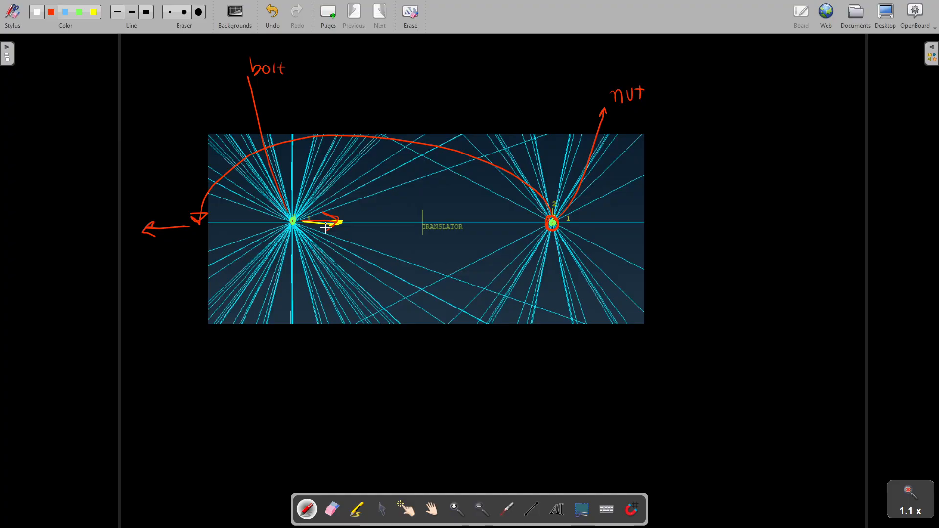
pyautogui.hotkey('ctrl', 'z')
pyautogui.hotkey('ctrl', 'z')
pyautogui.hotkey('ctrl', 'z')
pyautogui.hotkey('ctrl', 'z')
pyautogui.hotkey('ctrl', 'z')
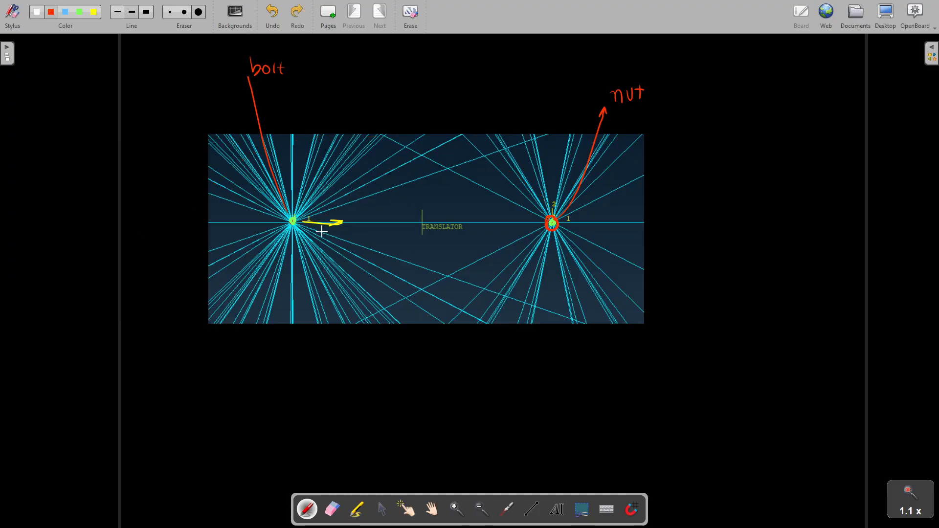
pyautogui.hotkey('ctrl', 'z')
# Switch to ANSA and hide the bolt and nut solids so only the two couplings and the translator connector are displayed
pyautogui.hotkey('alt', 'Tab')
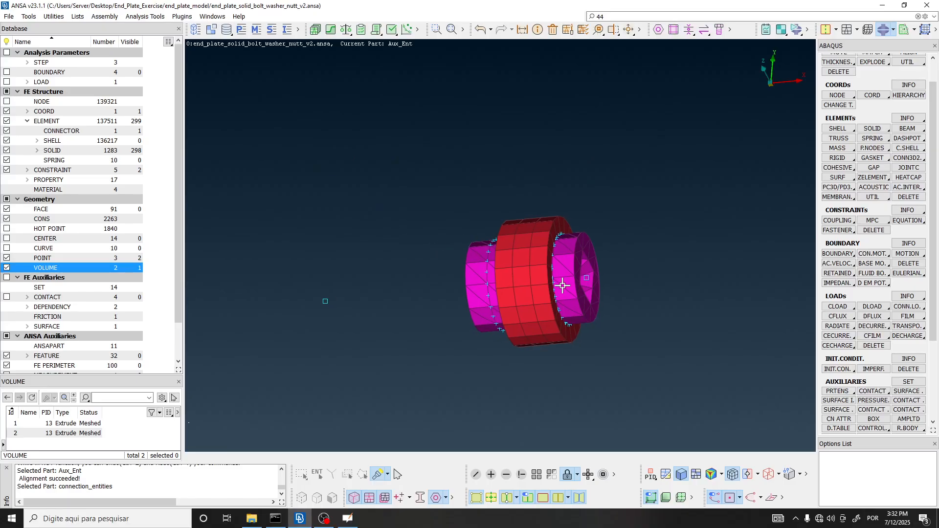
pyautogui.moveTo(563, 285); pyautogui.dragTo(514, 245, button='middle')
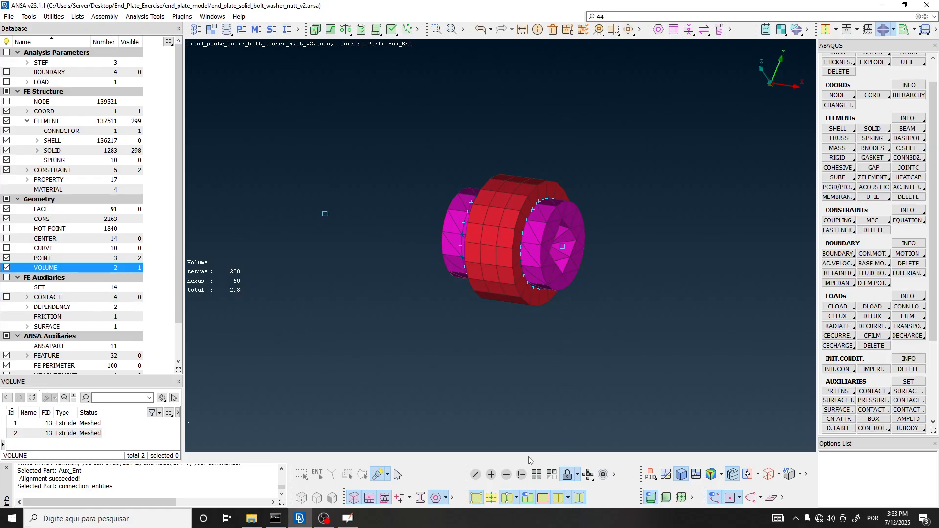
pyautogui.click(537, 474)
pyautogui.scroll(5, 541, 268)
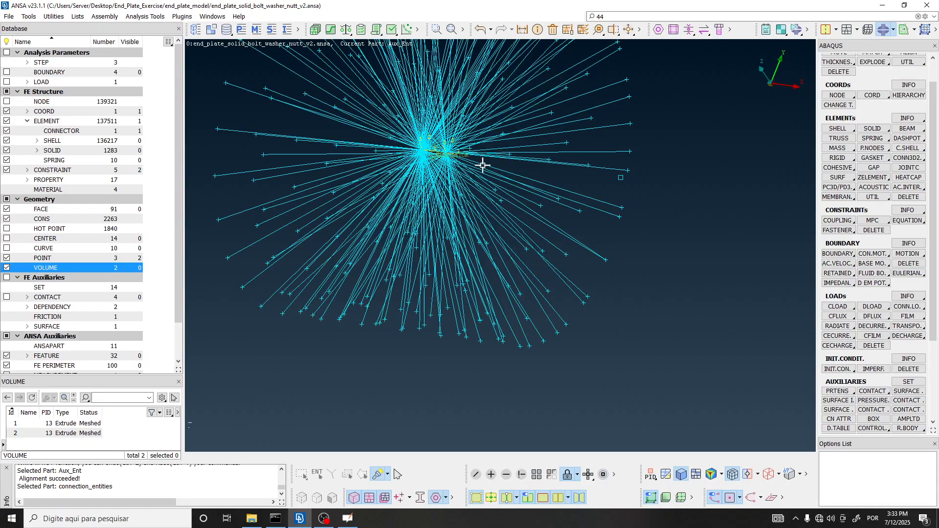
pyautogui.scroll(3, 440, 153)
pyautogui.scroll(-3, 479, 164)
pyautogui.scroll(-2, 481, 169)
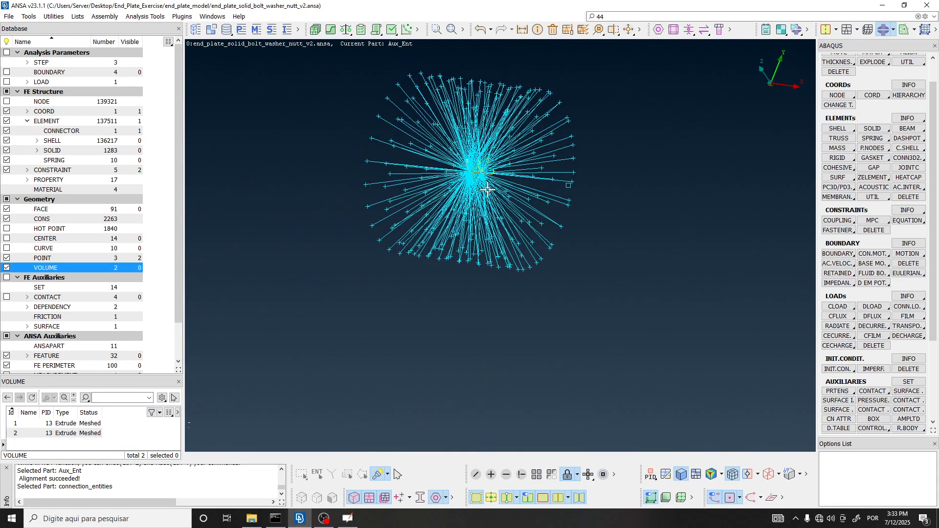
pyautogui.scroll(5, 491, 183)
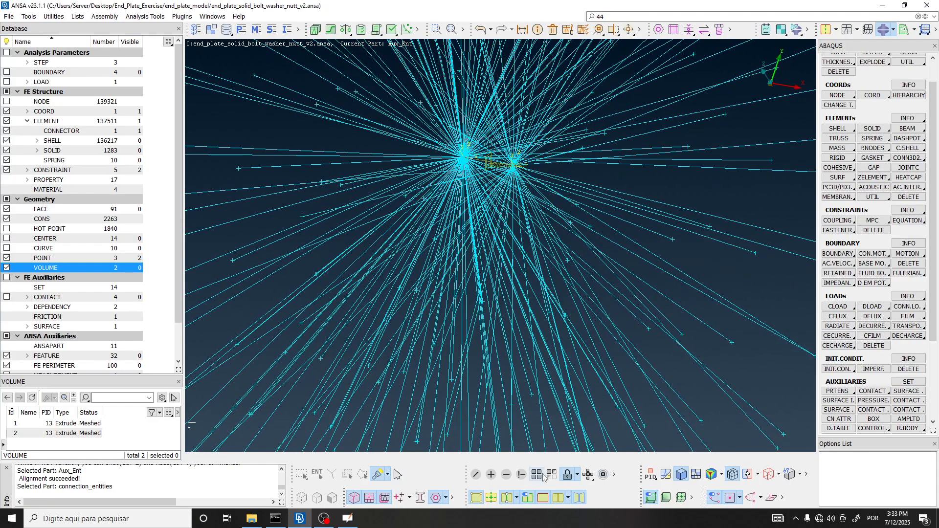
# Show the connector element and examine the translator between the two coupling centre nodes
pyautogui.rightClick(66, 134)
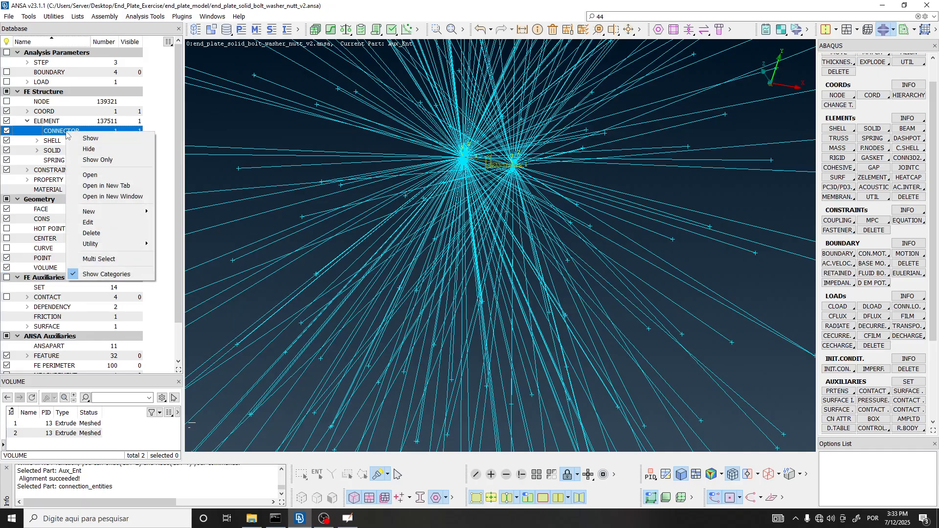
pyautogui.click(81, 142)
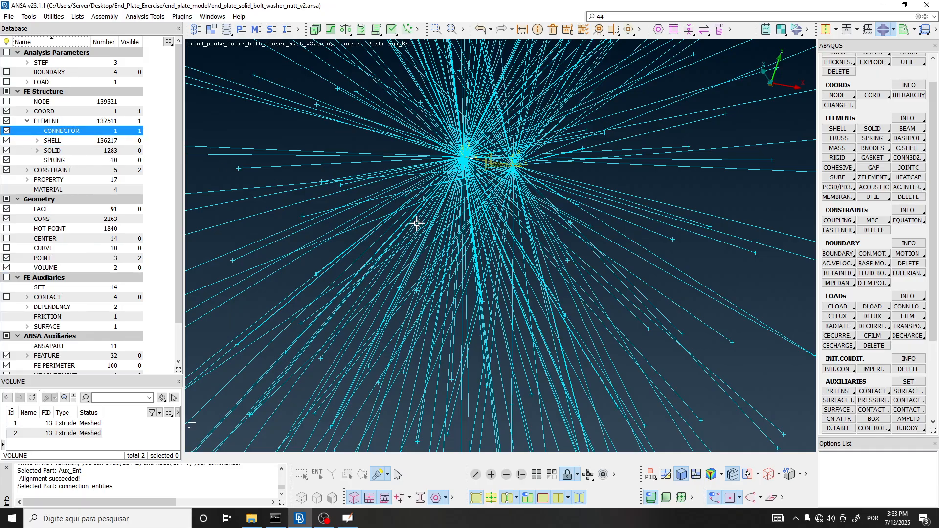
pyautogui.scroll(-3, 452, 226)
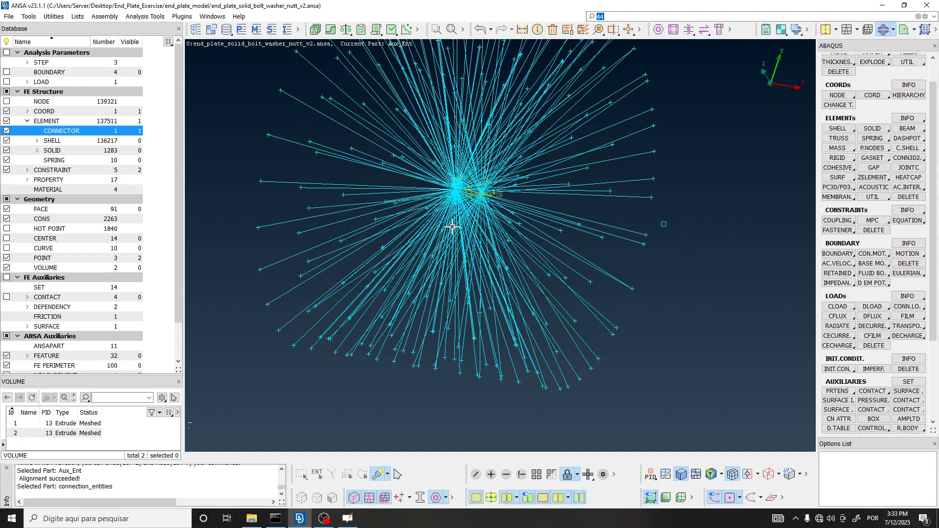
pyautogui.scroll(6, 460, 190)
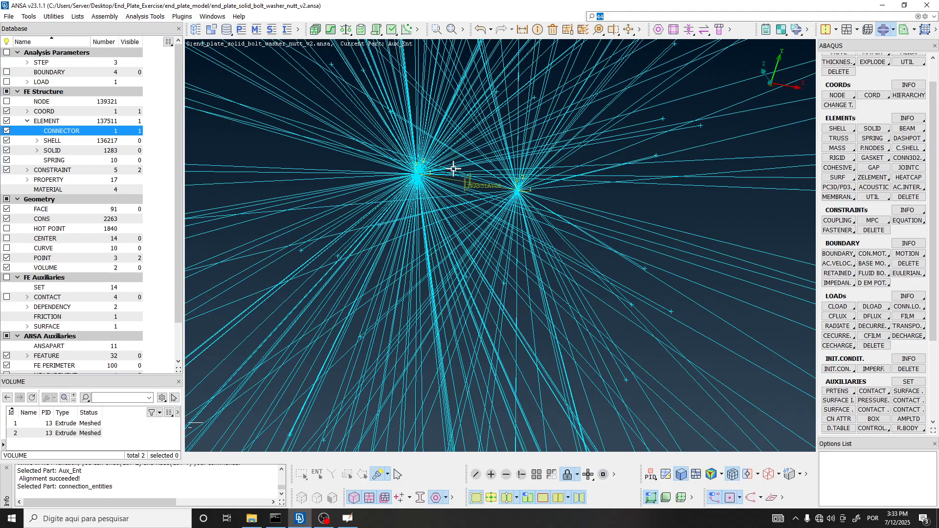
pyautogui.scroll(-3, 448, 201)
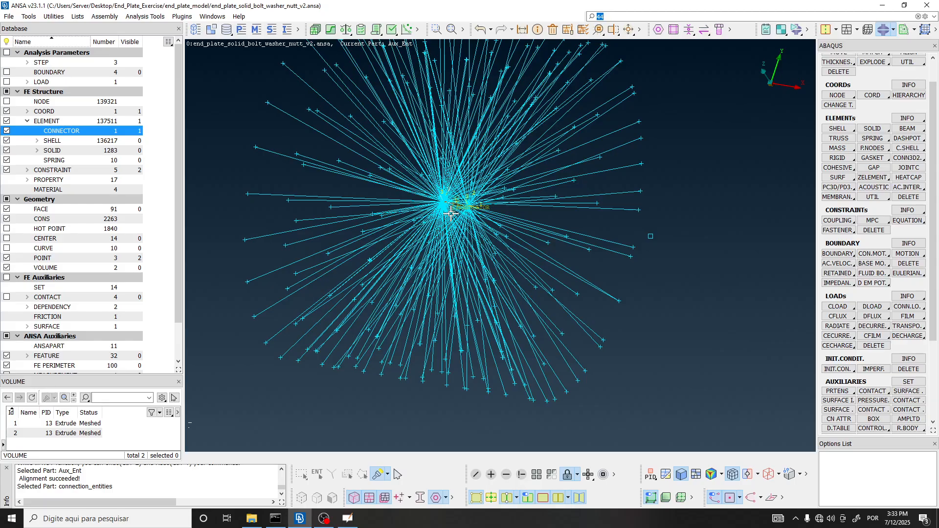
pyautogui.scroll(2, 451, 212)
pyautogui.scroll(-3, 450, 212)
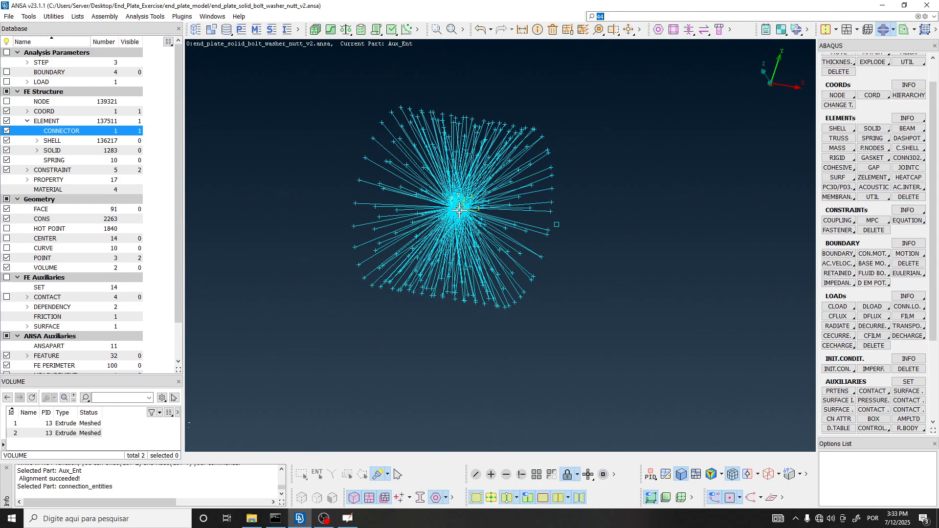
pyautogui.scroll(2, 445, 200)
pyautogui.scroll(2, 445, 200)
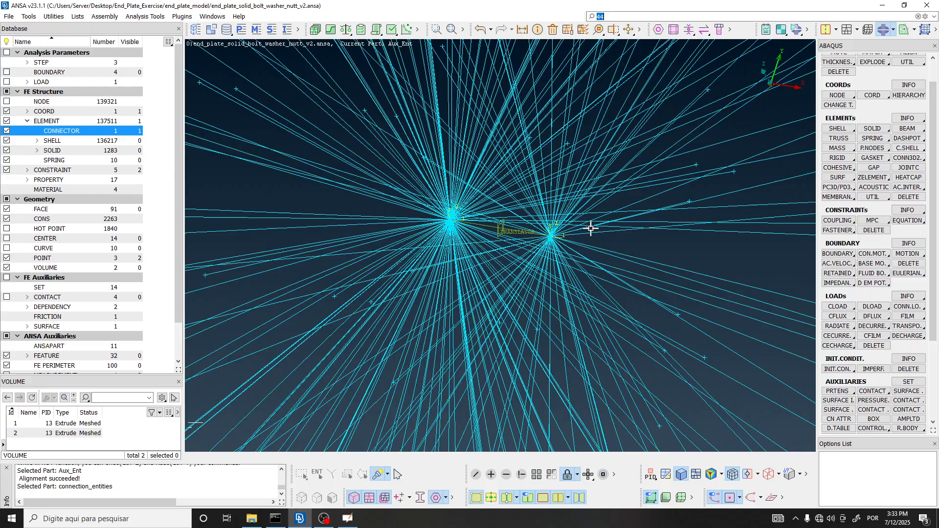
pyautogui.scroll(-3, 483, 235)
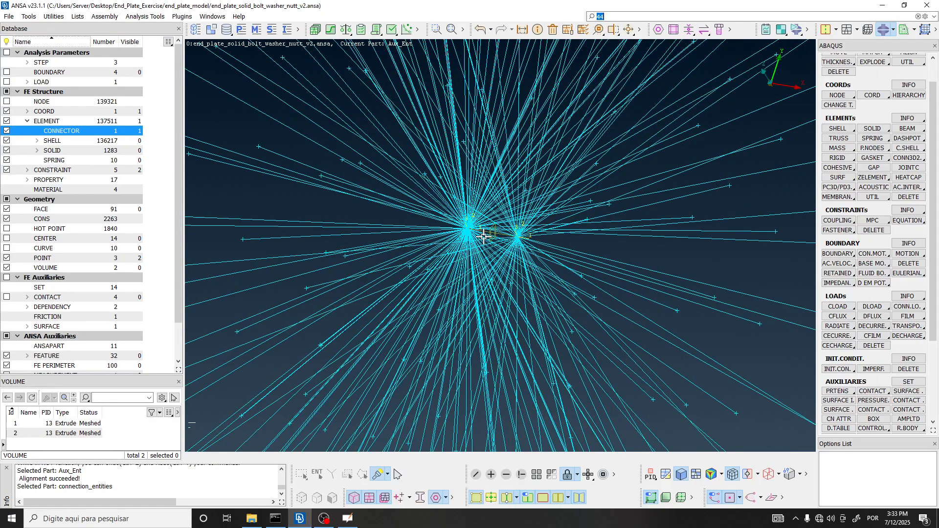
# Measure the distance between the bolt and nut coupling centre nodes, using node selection
pyautogui.scroll(3, 478, 229)
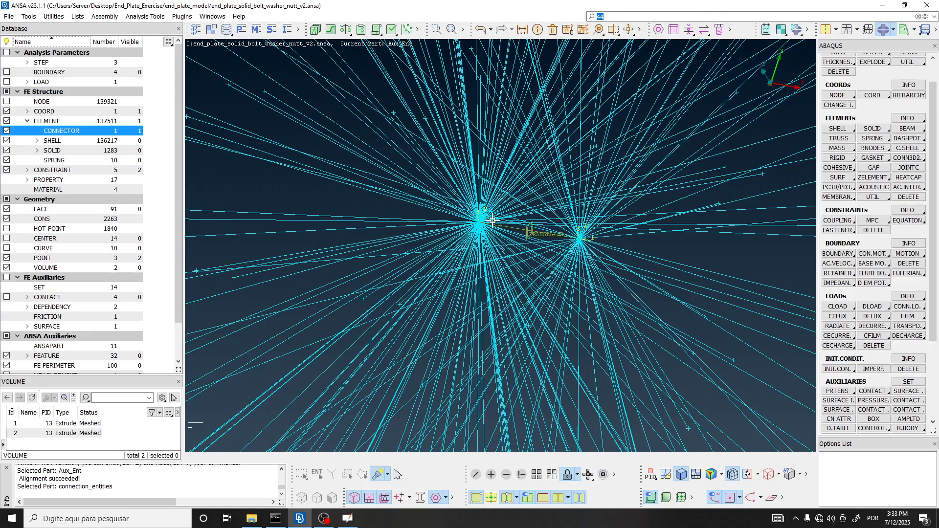
pyautogui.scroll(-3, 588, 249)
pyautogui.scroll(3, 586, 244)
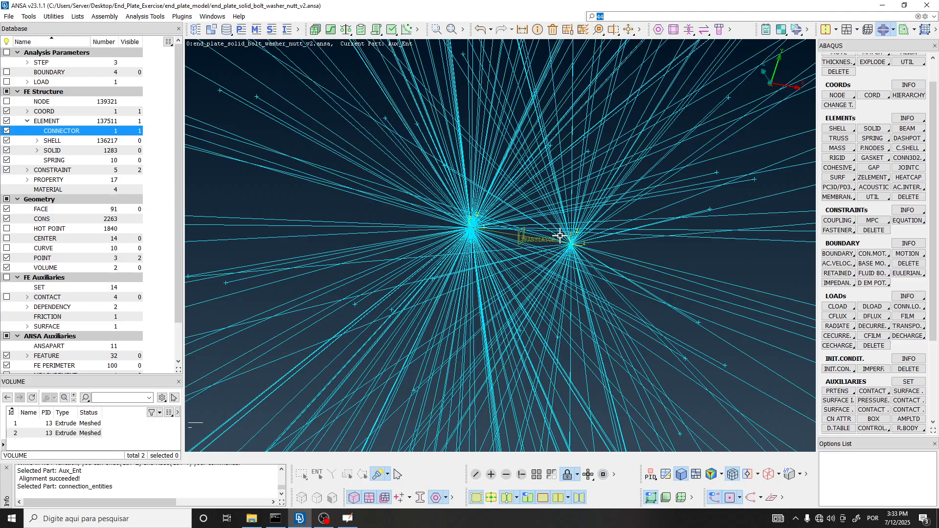
pyautogui.click(522, 29)
pyautogui.click(571, 243)
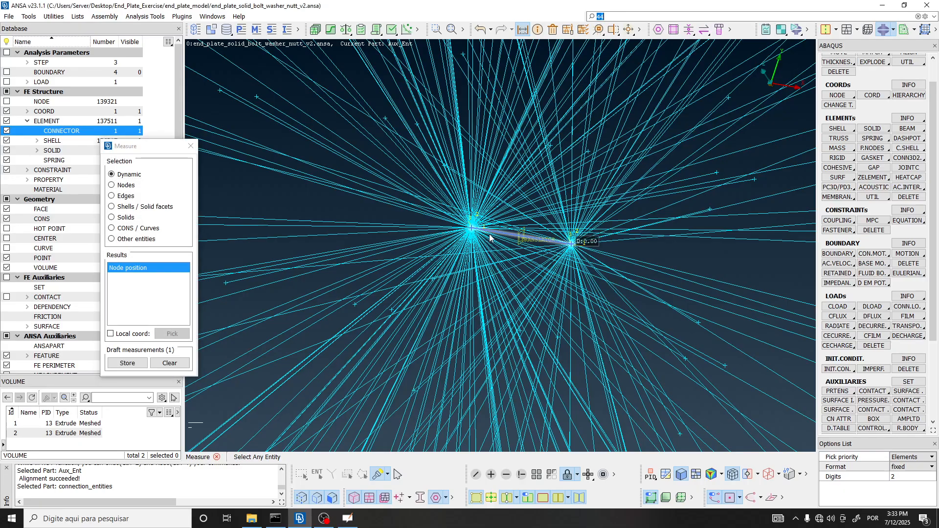
pyautogui.click(473, 230)
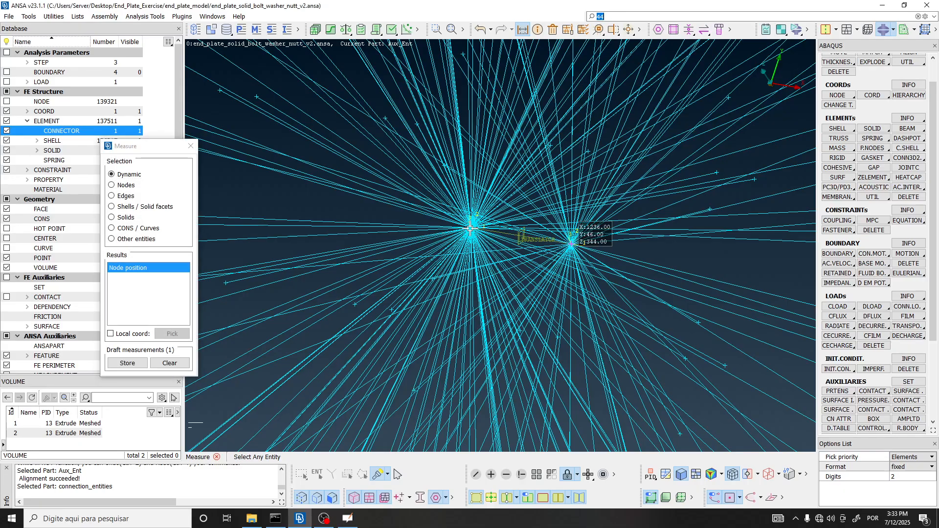
pyautogui.click(126, 186)
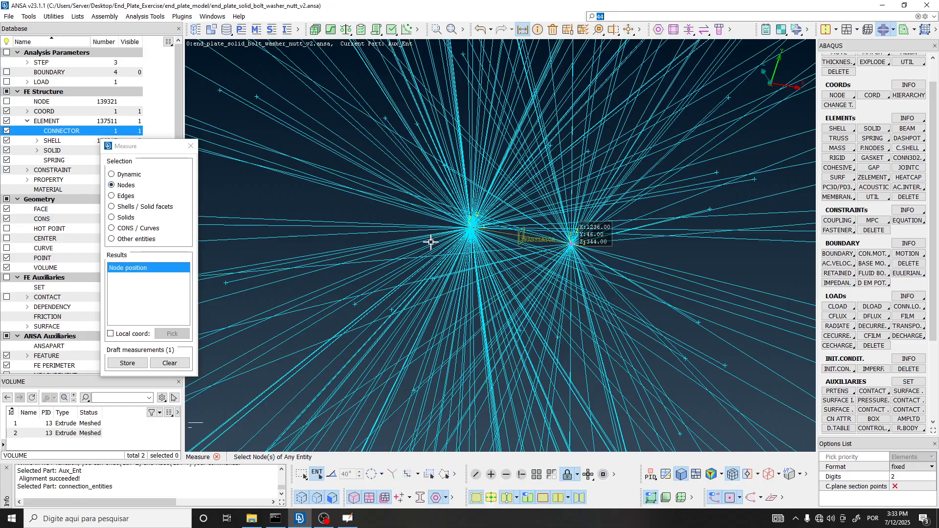
pyautogui.click(472, 228)
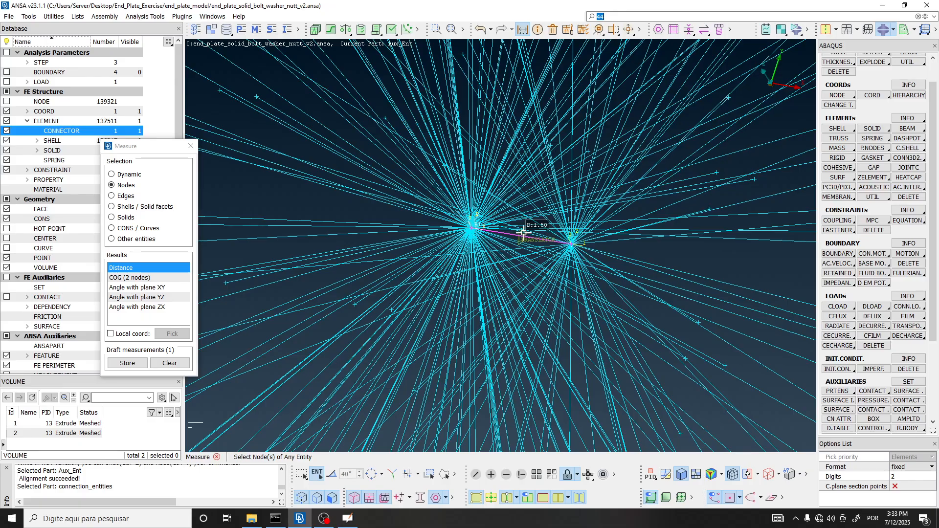
pyautogui.scroll(-6, 504, 199)
pyautogui.middleClick(500, 207)
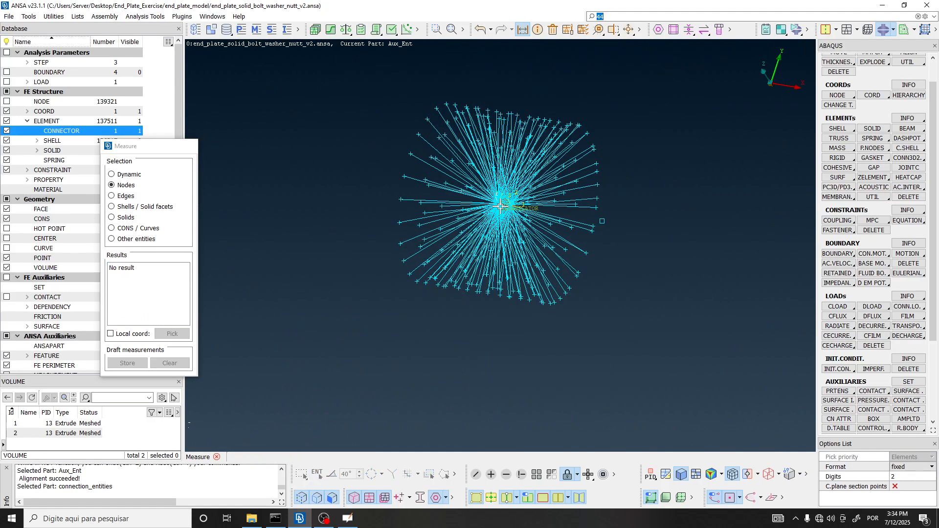
pyautogui.middleClick(500, 206)
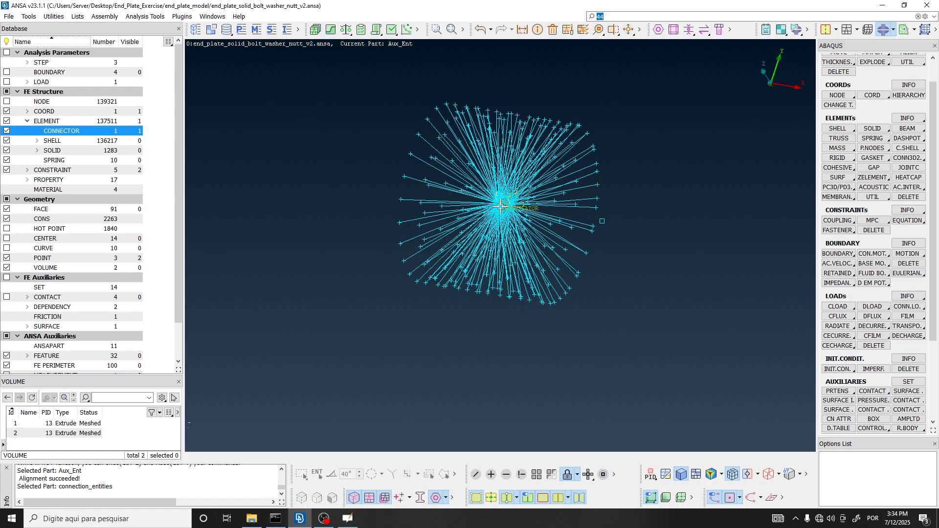
# Display all entities of the model again and view the bolt installed in the end plate
pyautogui.scroll(-2, 507, 253)
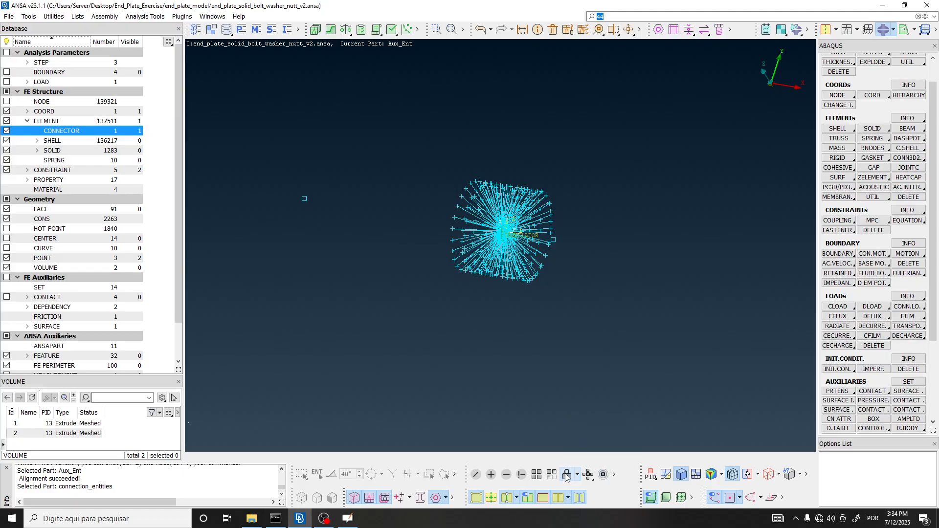
pyautogui.click(537, 473)
pyautogui.scroll(-3, 519, 231)
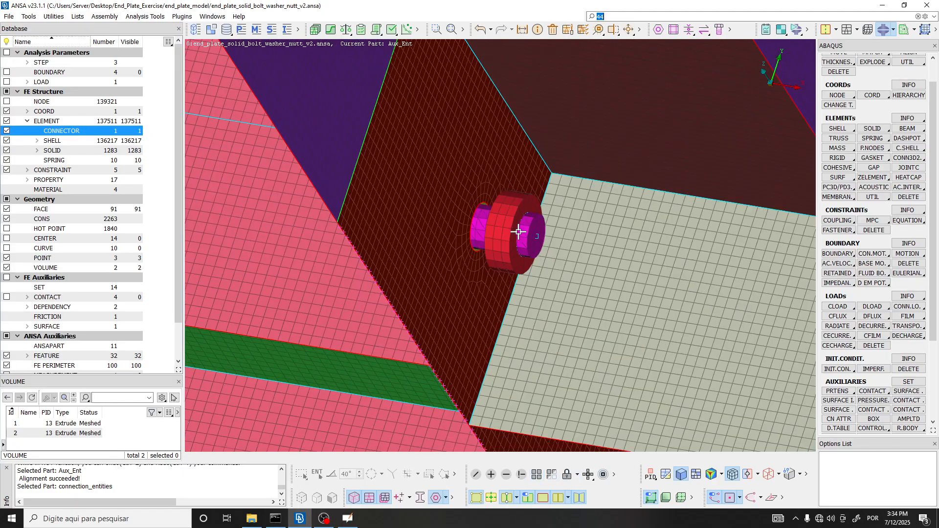
pyautogui.keyDown('ctrl'); pyautogui.moveTo(518, 231); pyautogui.dragTo(555, 264); pyautogui.keyUp('ctrl')
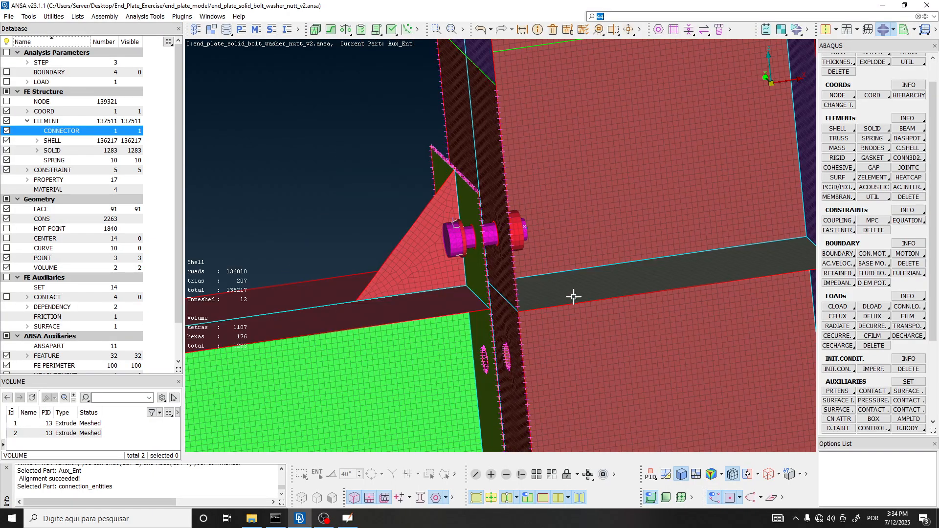
pyautogui.moveTo(525, 242)
pyautogui.keyDown('ctrl'); pyautogui.mouseDown()
pyautogui.moveTo(595, 46)
pyautogui.moveTo(488, 230)
pyautogui.moveTo(535, 236)
pyautogui.mouseUp(); pyautogui.keyUp('ctrl')
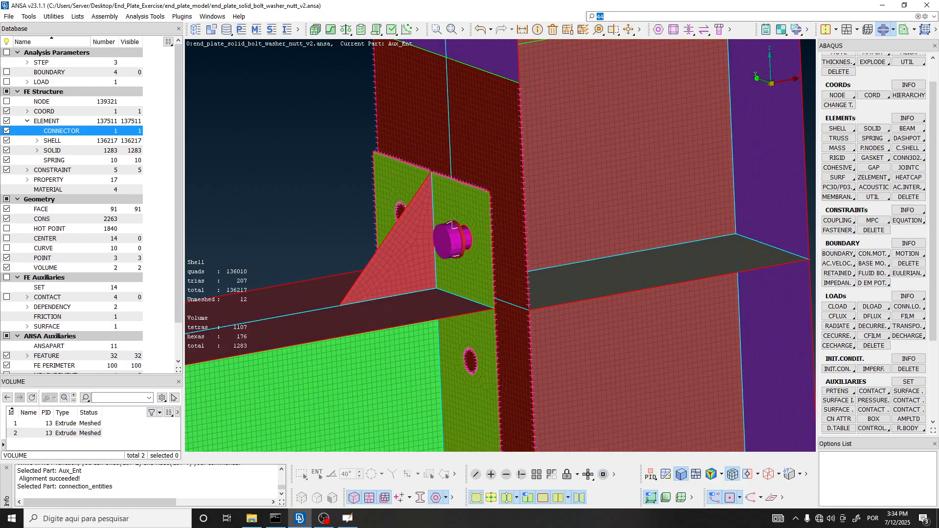
pyautogui.click(329, 521)
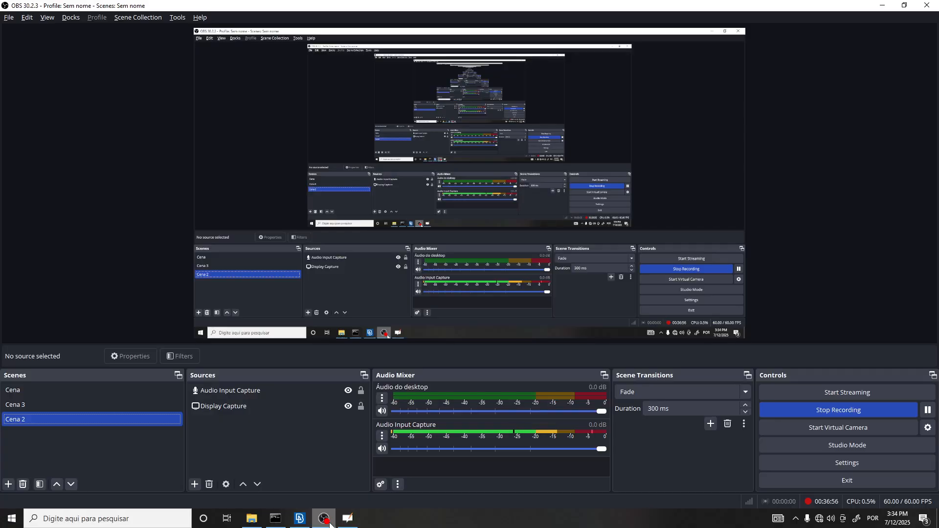
pyautogui.click(329, 522)
pyautogui.keyDown('ctrl'); pyautogui.moveTo(467, 239); pyautogui.dragTo(496, 231); pyautogui.keyUp('ctrl')
pyautogui.scroll(-3, 497, 228)
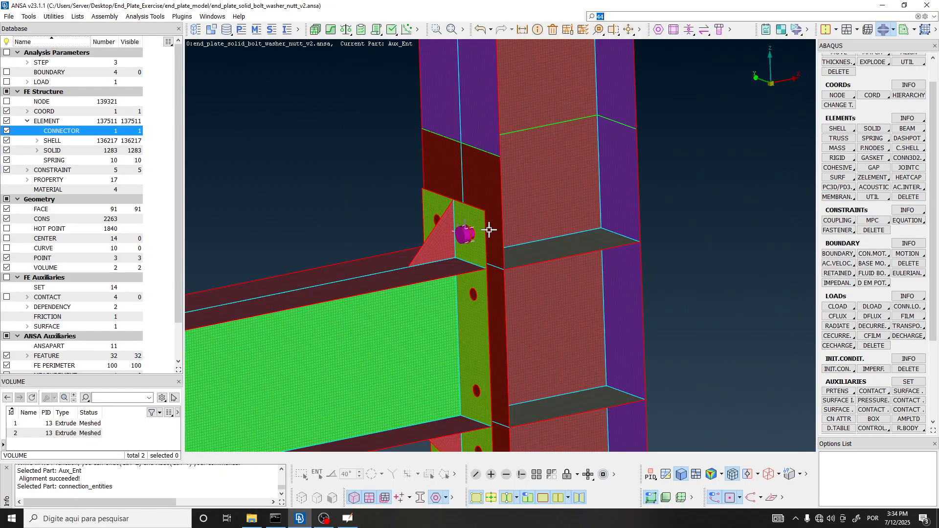
pyautogui.scroll(2, 489, 229)
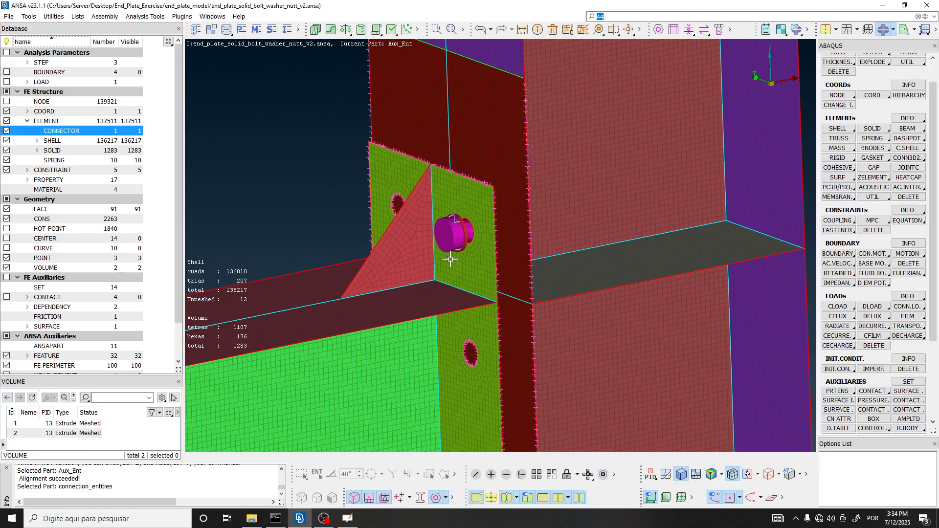
pyautogui.scroll(-3, 449, 116)
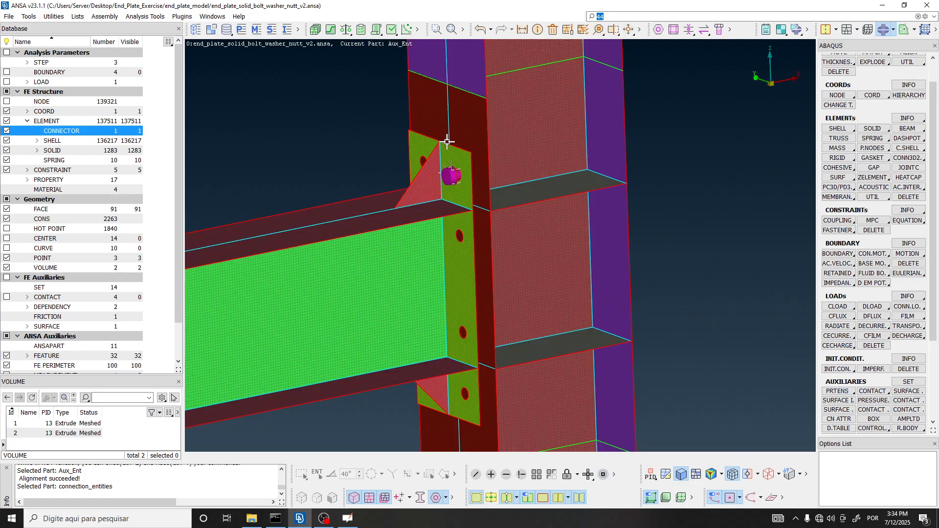
pyautogui.scroll(5, 449, 166)
pyautogui.moveTo(451, 171)
pyautogui.keyDown('ctrl'); pyautogui.mouseDown()
pyautogui.moveTo(411, 180)
pyautogui.moveTo(440, 180)
pyautogui.mouseUp(); pyautogui.keyUp('ctrl')
pyautogui.scroll(-5, 440, 179)
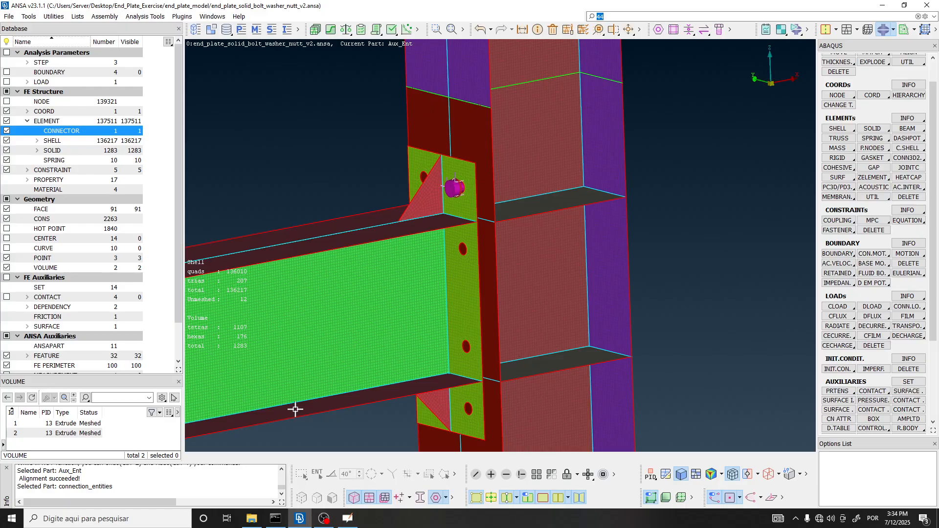
pyautogui.click(335, 521)
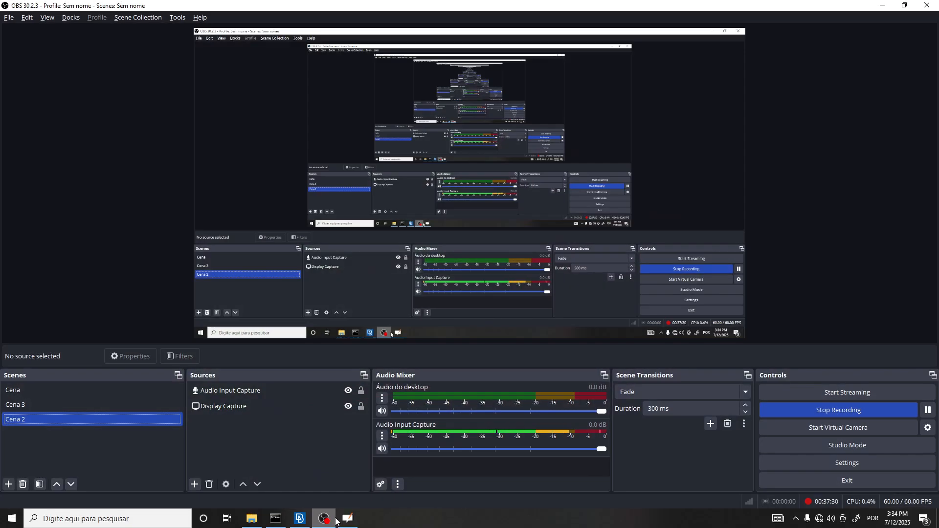
pyautogui.press('Up')
pyautogui.press('Up')
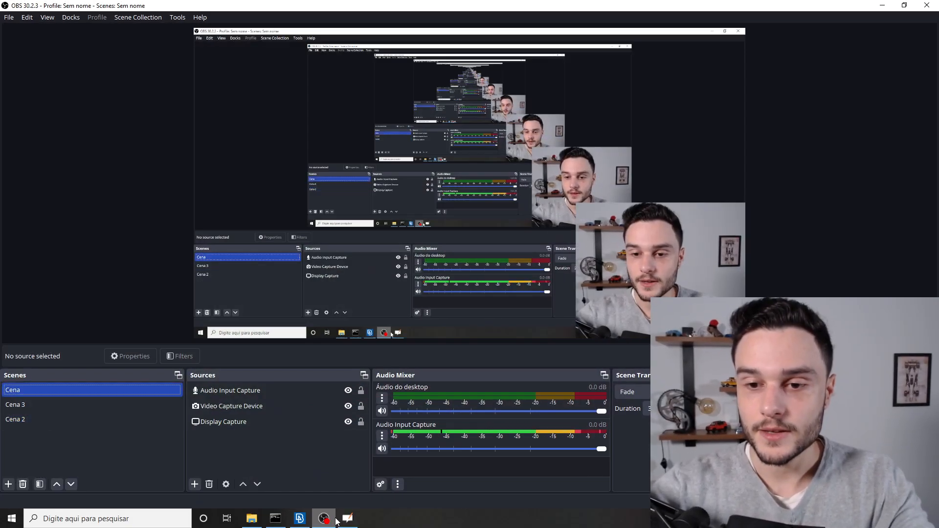
pyautogui.click(335, 520)
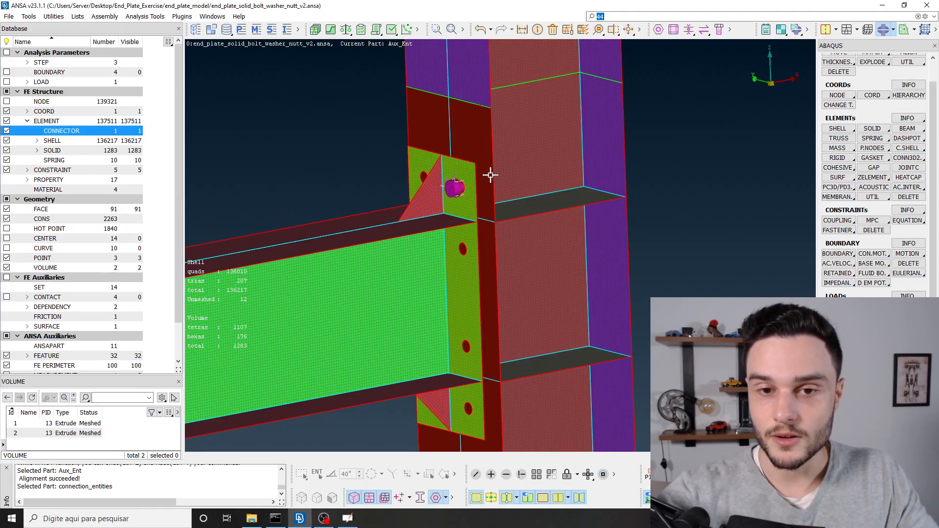
pyautogui.scroll(3, 423, 174)
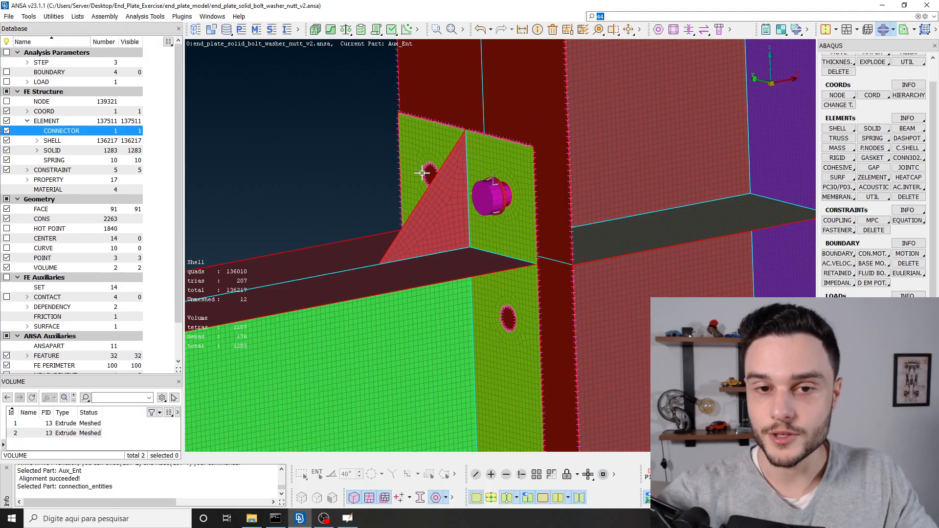
pyautogui.scroll(-3, 422, 173)
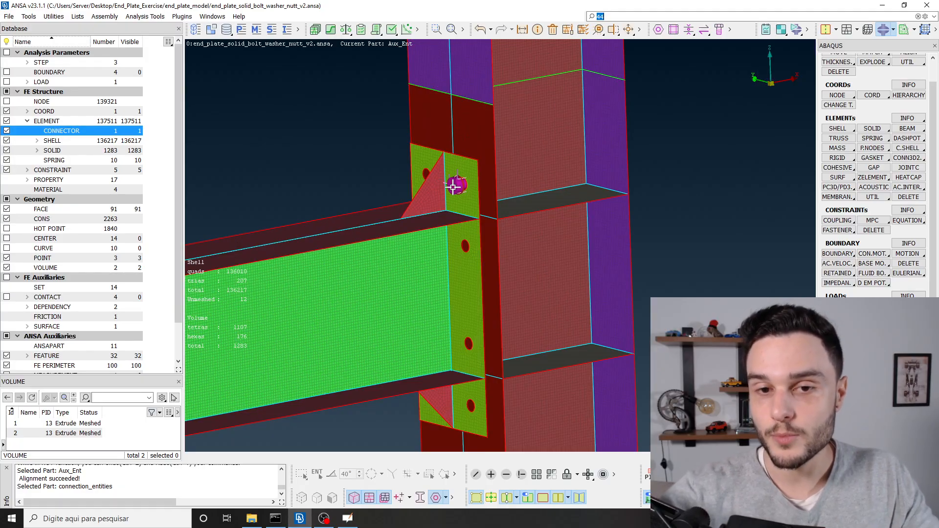
pyautogui.scroll(5, 454, 186)
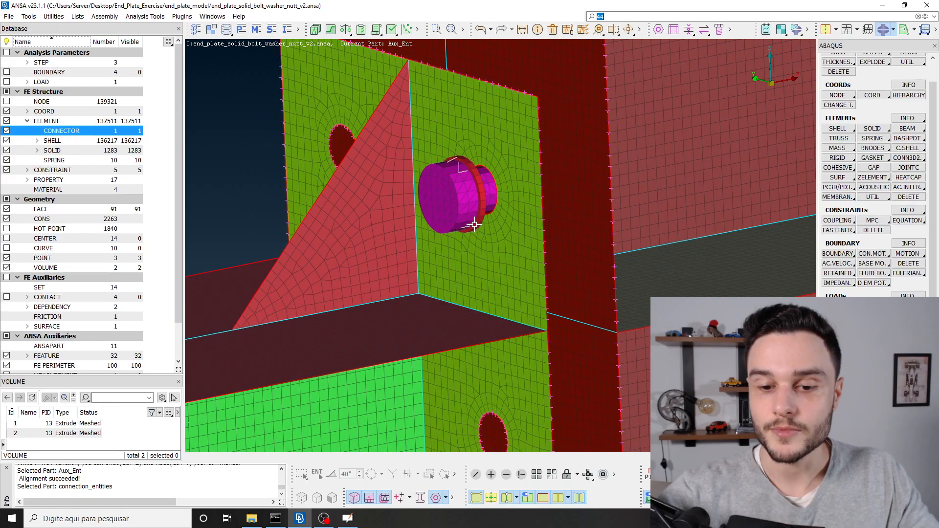
# Hide the bolt, nut and washer solids at the end plate hole, selecting them by property
pyautogui.scroll(-4, 473, 225)
pyautogui.click(506, 474)
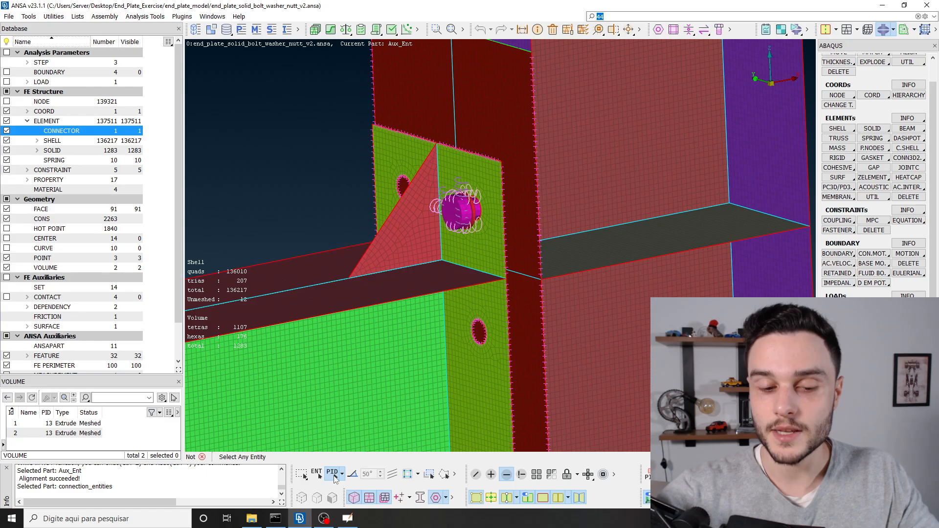
pyautogui.scroll(3, 453, 214)
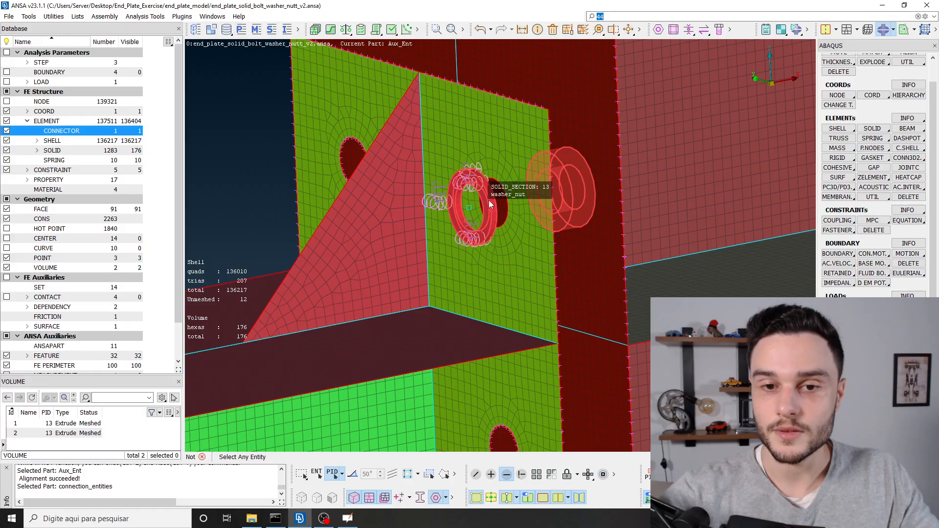
pyautogui.click(489, 200)
pyautogui.keyDown('ctrl'); pyautogui.moveTo(488, 200); pyautogui.dragTo(469, 212); pyautogui.keyUp('ctrl')
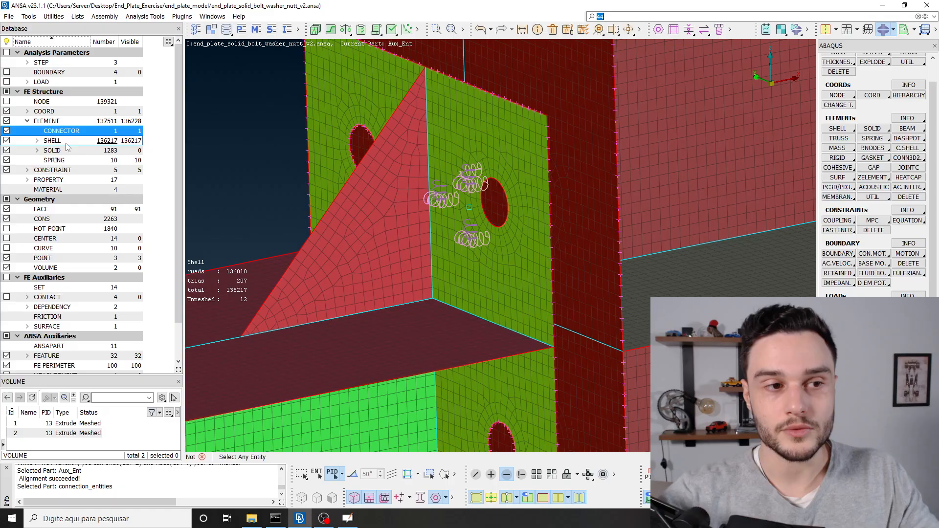
# Hide all spring elements and all constraints from the display
pyautogui.click(47, 122)
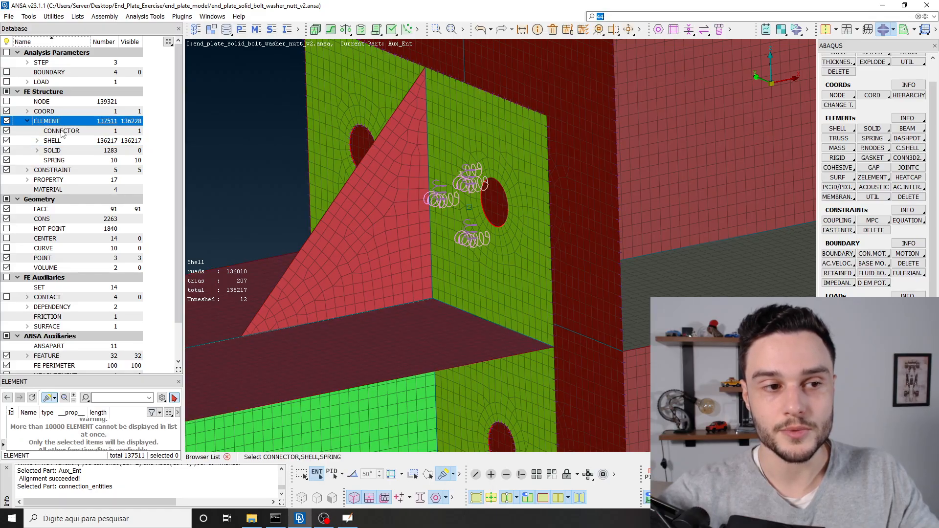
pyautogui.rightClick(58, 161)
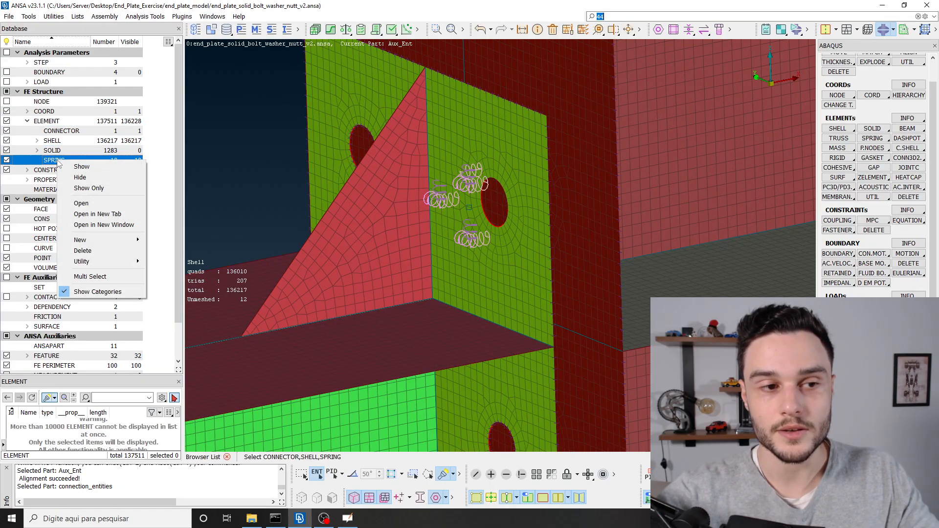
pyautogui.click(79, 177)
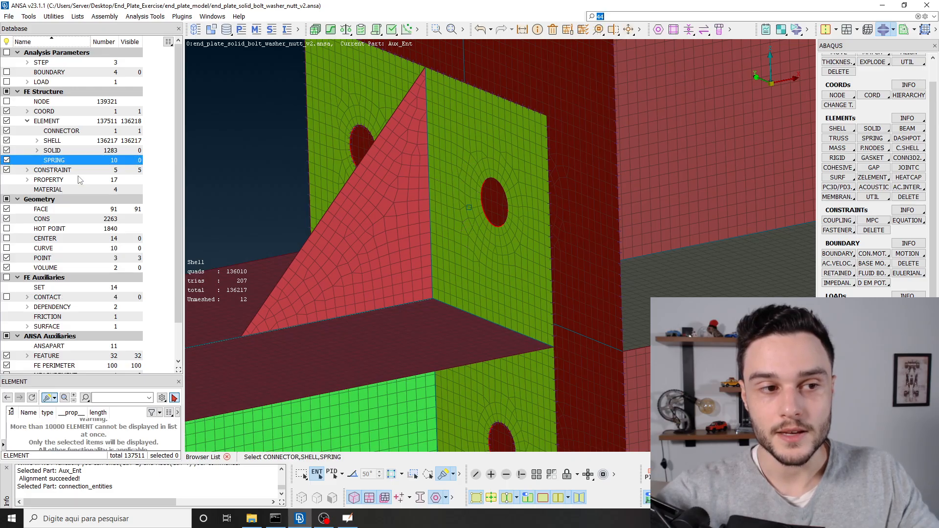
pyautogui.rightClick(58, 171)
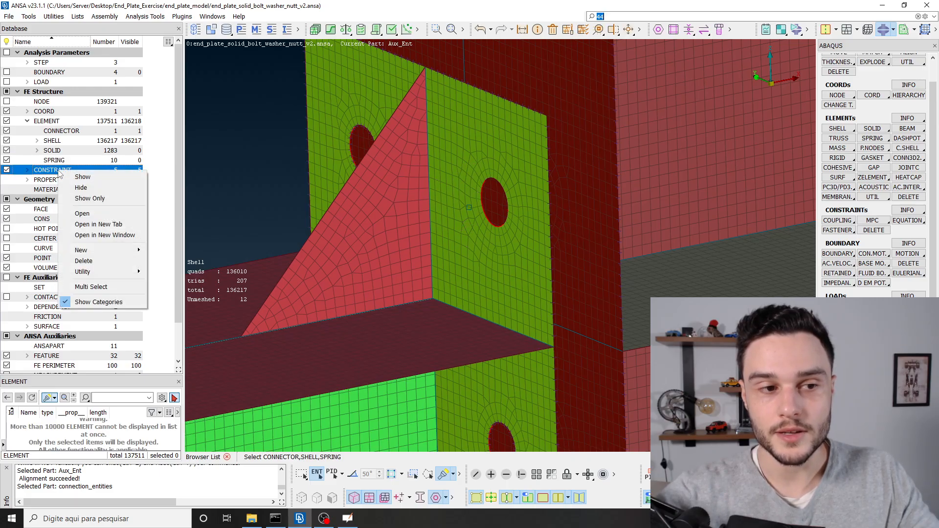
pyautogui.click(79, 187)
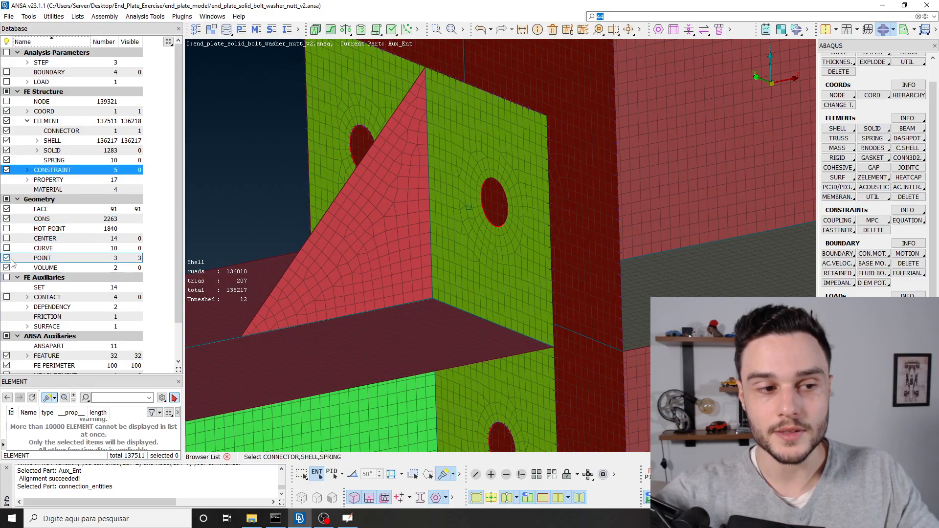
# Delete the three existing geometry points 3, 4 and 5
pyautogui.click(43, 257)
pyautogui.click(22, 423)
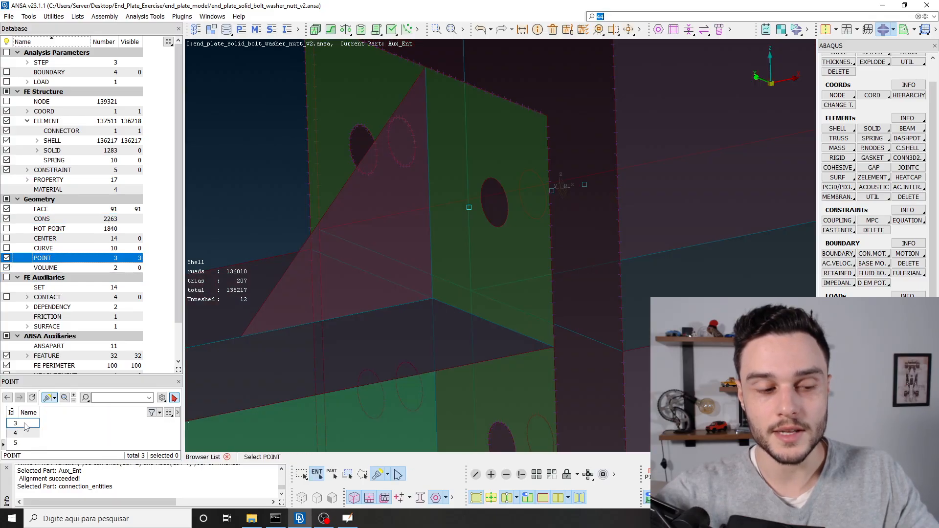
pyautogui.keyDown('shift'); pyautogui.click(22, 443); pyautogui.keyUp('shift')
pyautogui.rightClick(24, 440)
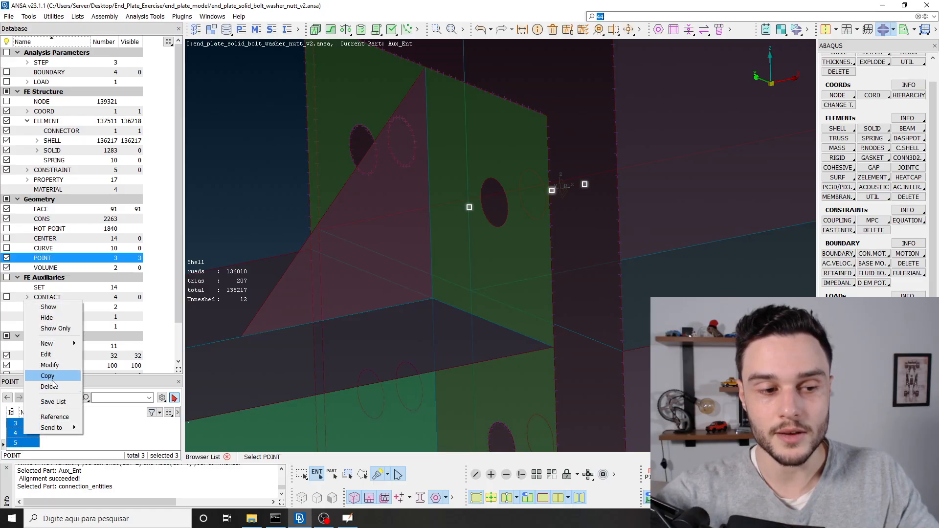
pyautogui.click(49, 376)
pyautogui.click(202, 416)
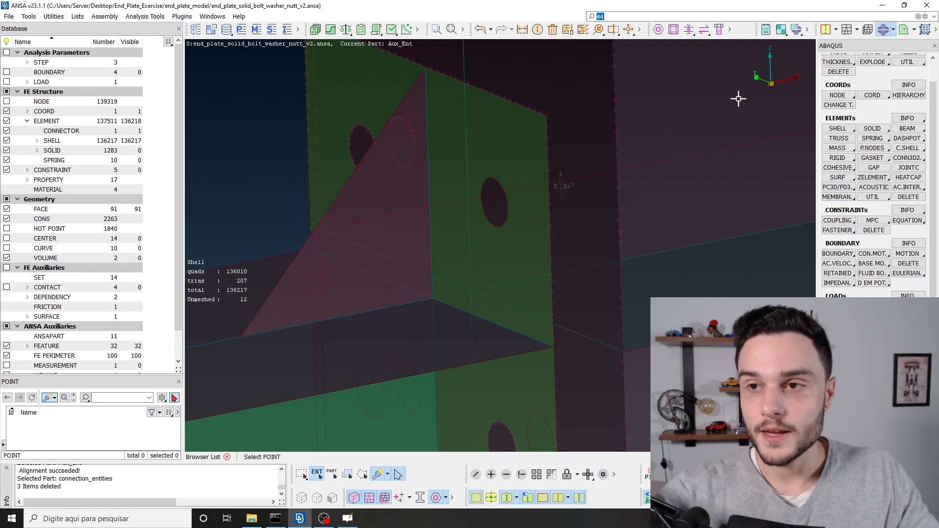
# Create a circle-centre point at the bolt's hole beside the upper stiffener, using On COG Circle with three nodes on the hole edge
pyautogui.click(837, 30)
pyautogui.click(841, 45)
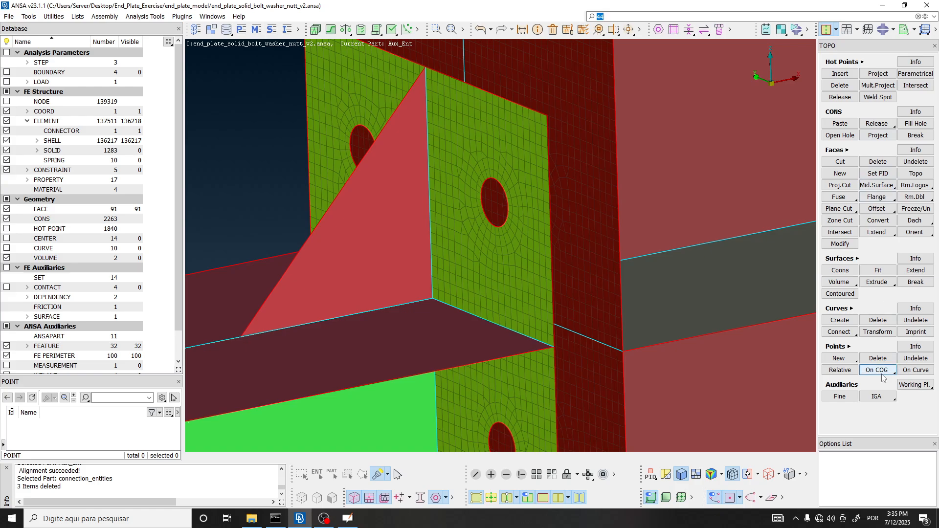
pyautogui.click(882, 374)
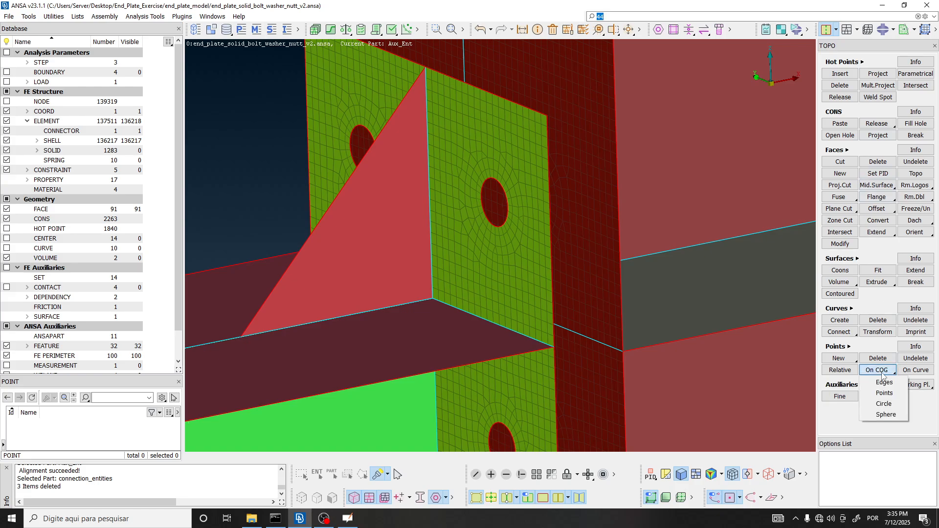
pyautogui.click(884, 403)
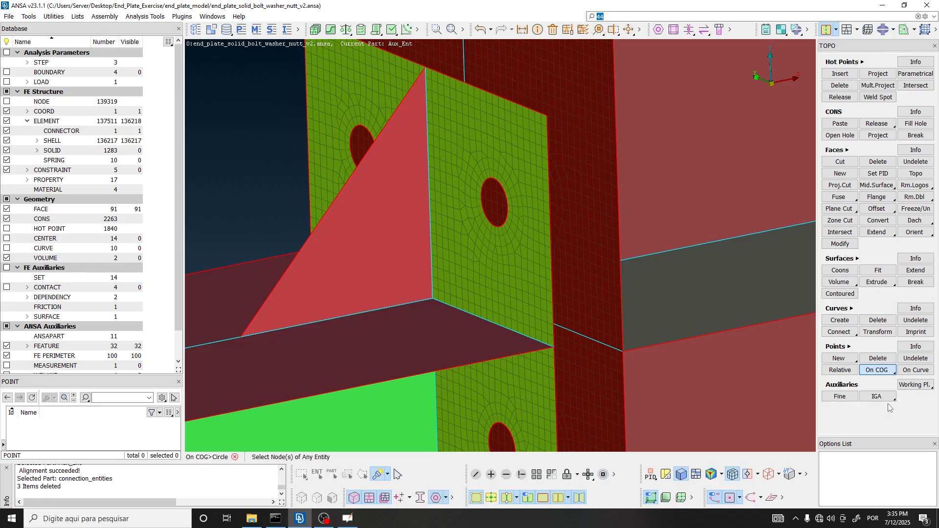
pyautogui.scroll(5, 491, 224)
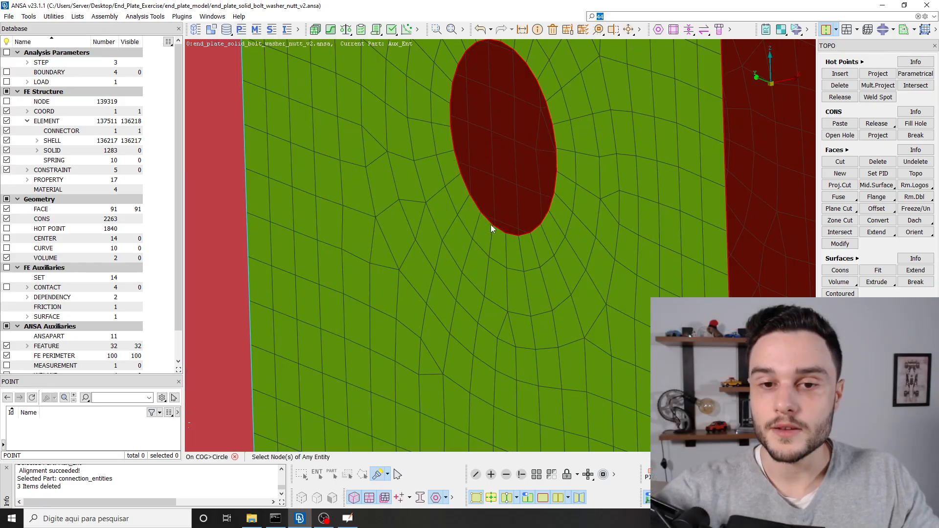
pyautogui.click(491, 226)
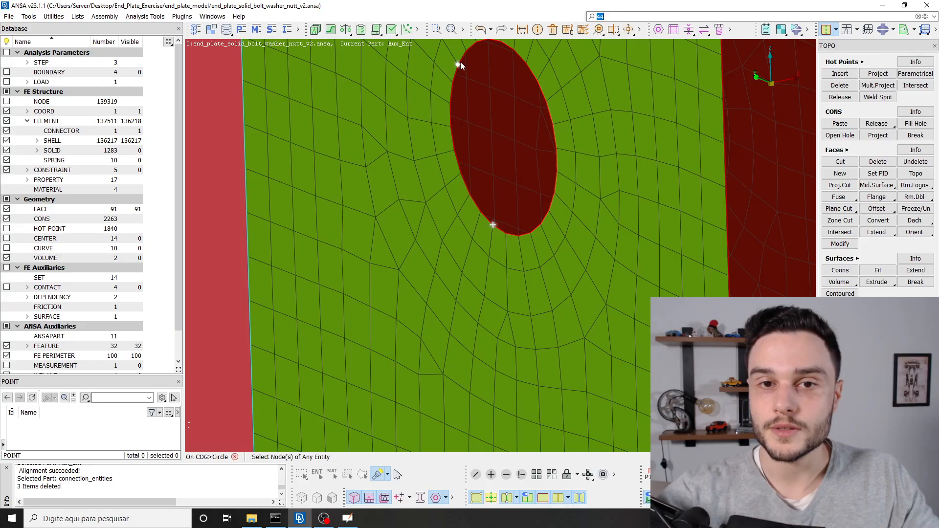
pyautogui.keyDown('ctrl'); pyautogui.moveTo(446, 99); pyautogui.dragTo(511, 207); pyautogui.keyUp('ctrl')
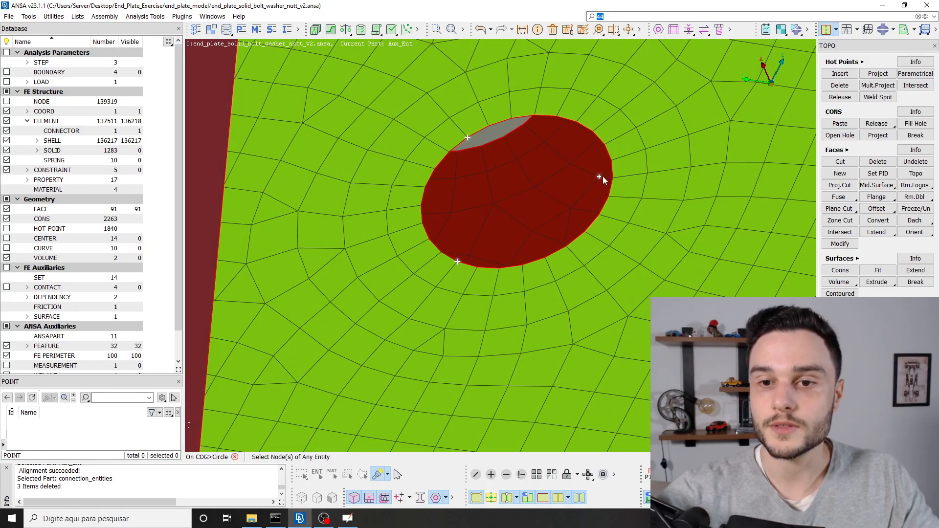
pyautogui.click(613, 163)
pyautogui.middleClick(621, 237)
# Create a circle-centre point at the upper end plate hole on the opposite side of the stiffener from three edge nodes
pyautogui.scroll(-5, 611, 245)
pyautogui.keyDown('ctrl'); pyautogui.moveTo(610, 245); pyautogui.dragTo(591, 243); pyautogui.keyUp('ctrl')
pyautogui.scroll(3, 582, 230)
pyautogui.scroll(-3, 635, 247)
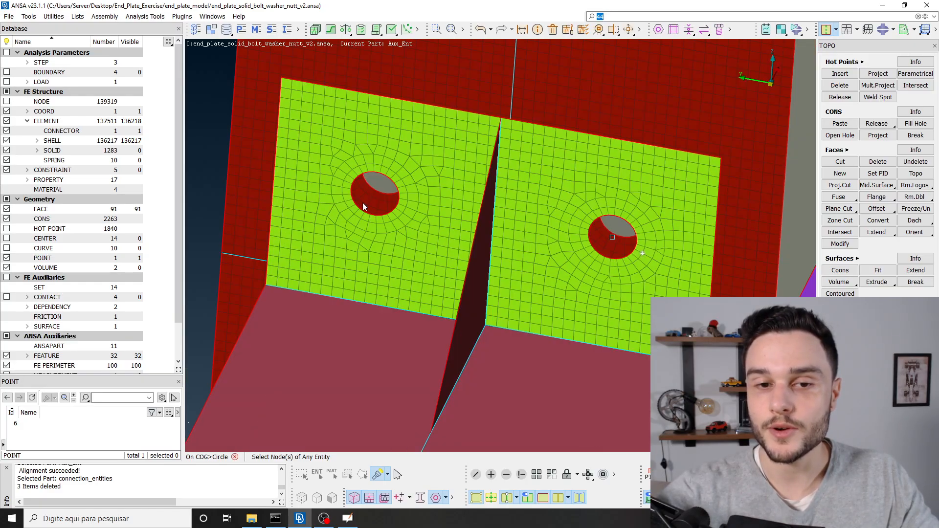
pyautogui.scroll(6, 355, 220)
pyautogui.moveTo(393, 211)
pyautogui.keyDown('ctrl'); pyautogui.mouseDown()
pyautogui.moveTo(440, 308)
pyautogui.moveTo(411, 265)
pyautogui.mouseUp(); pyautogui.keyUp('ctrl')
pyautogui.click(410, 192)
pyautogui.click(419, 163)
pyautogui.moveTo(376, 170)
pyautogui.keyDown('ctrl'); pyautogui.mouseDown()
pyautogui.moveTo(443, 174)
pyautogui.moveTo(360, 172)
pyautogui.mouseUp(); pyautogui.keyUp('ctrl')
pyautogui.click(564, 201)
pyautogui.middleClick(553, 204)
# Create a circle-centre point at the hole just below the beam's top flange, on the same side as the bolt
pyautogui.scroll(-8, 410, 161)
pyautogui.scroll(5, 464, 233)
pyautogui.scroll(3, 434, 263)
pyautogui.moveTo(434, 263)
pyautogui.keyDown('ctrl'); pyautogui.mouseDown()
pyautogui.moveTo(380, 272)
pyautogui.moveTo(410, 257)
pyautogui.mouseUp(); pyautogui.keyUp('ctrl')
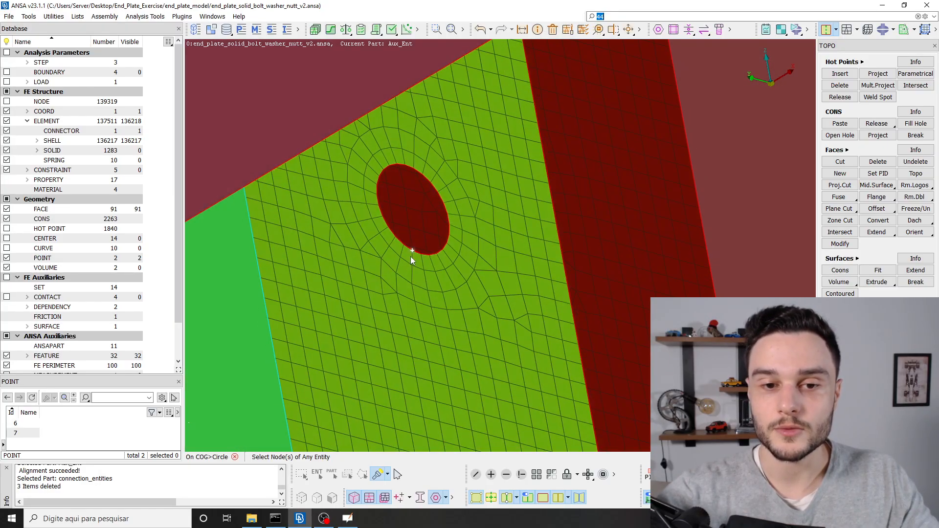
pyautogui.click(382, 172)
pyautogui.keyDown('ctrl'); pyautogui.moveTo(460, 178); pyautogui.dragTo(491, 139); pyautogui.keyUp('ctrl')
pyautogui.middleClick(421, 226)
# Create a circle-centre point at the hole just above the beam's bottom flange, on the bolt's side of the web
pyautogui.scroll(-6, 528, 198)
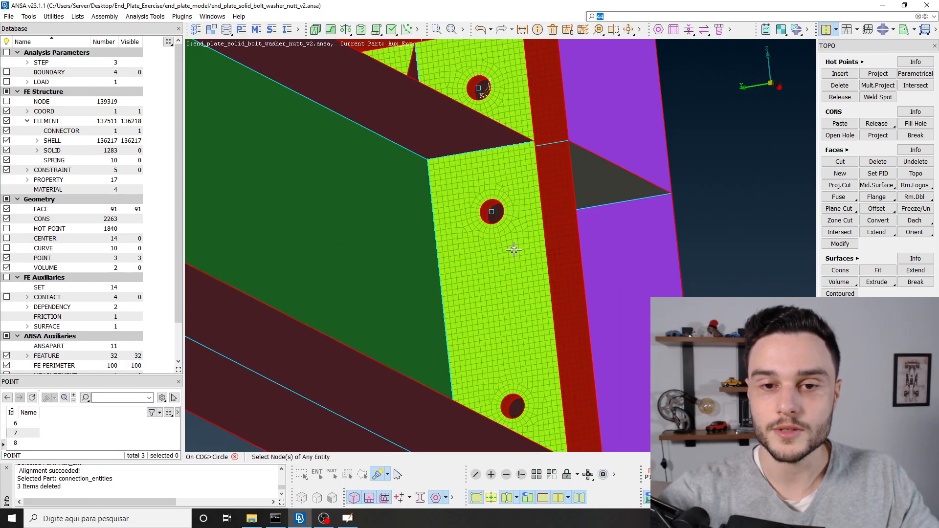
pyautogui.keyDown('ctrl'); pyautogui.moveTo(536, 352); pyautogui.dragTo(530, 262, button='middle'); pyautogui.keyUp('ctrl')
pyautogui.keyDown('ctrl'); pyautogui.moveTo(530, 262); pyautogui.dragTo(528, 237); pyautogui.keyUp('ctrl')
pyautogui.scroll(5, 509, 316)
pyautogui.keyDown('ctrl'); pyautogui.moveTo(495, 328); pyautogui.dragTo(492, 313); pyautogui.keyUp('ctrl')
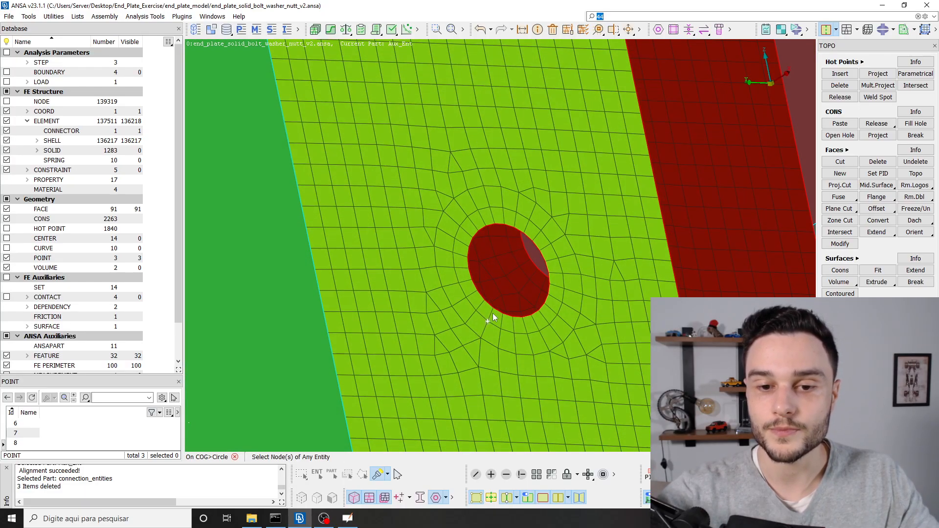
pyautogui.keyDown('ctrl'); pyautogui.moveTo(484, 259); pyautogui.dragTo(460, 283); pyautogui.keyUp('ctrl')
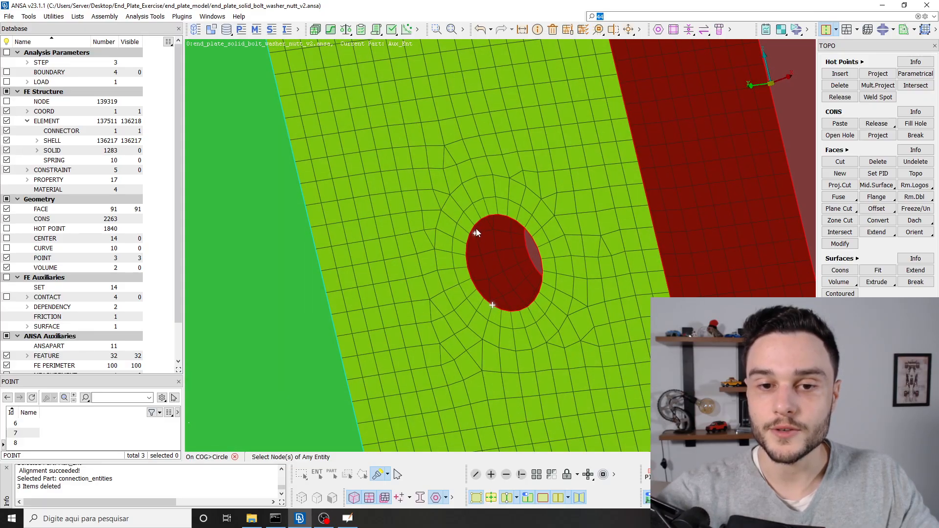
pyautogui.keyDown('ctrl'); pyautogui.moveTo(454, 246); pyautogui.dragTo(604, 226); pyautogui.keyUp('ctrl')
pyautogui.click(553, 222)
pyautogui.scroll(-3, 584, 247)
pyautogui.middleClick(584, 247)
# Create a circle-centre point at the hole just below the top flange on the opposite side of the web
pyautogui.scroll(-3, 583, 247)
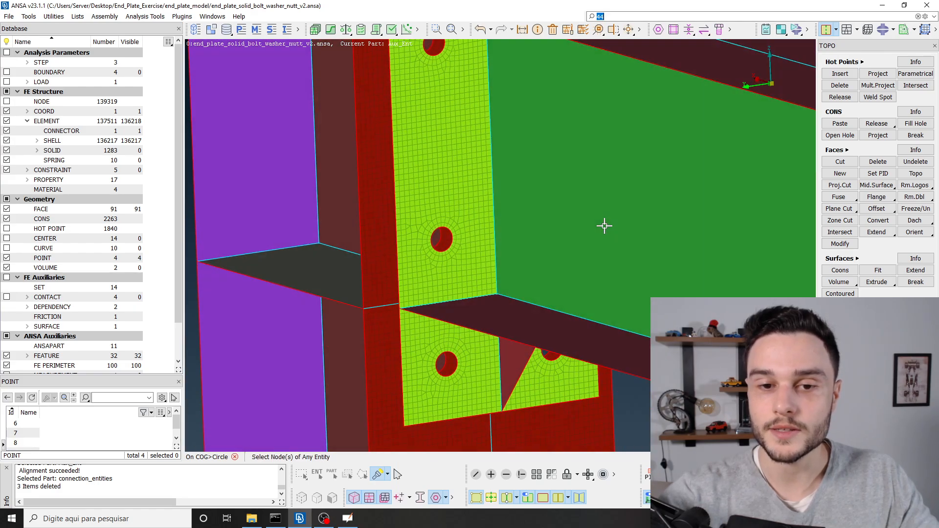
pyautogui.scroll(-3, 475, 274)
pyautogui.scroll(5, 461, 127)
pyautogui.scroll(3, 434, 300)
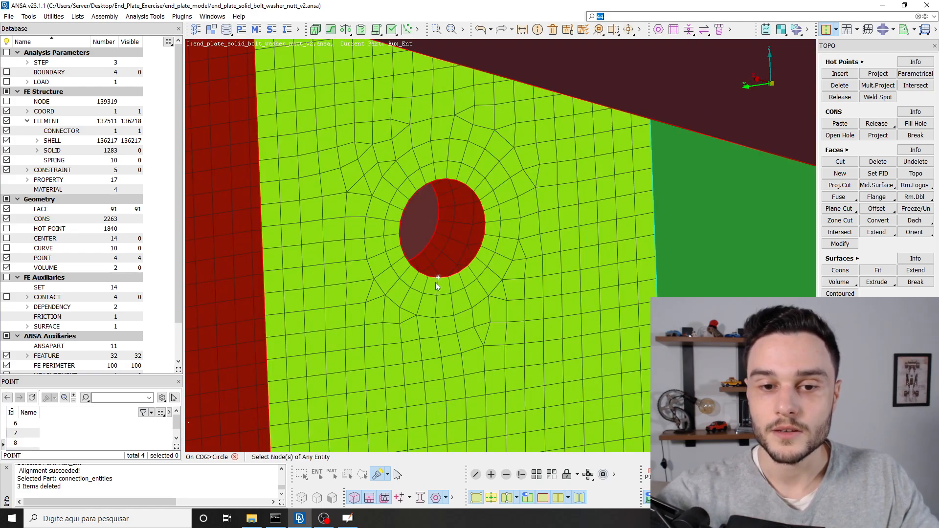
pyautogui.click(487, 212)
pyautogui.middleClick(487, 213)
# Create a circle-centre point at the hole just above the bottom flange on the opposite side of the web
pyautogui.scroll(-5, 487, 213)
pyautogui.keyDown('ctrl'); pyautogui.moveTo(487, 213); pyautogui.dragTo(496, 190); pyautogui.keyUp('ctrl')
pyautogui.scroll(-3, 497, 189)
pyautogui.scroll(5, 502, 301)
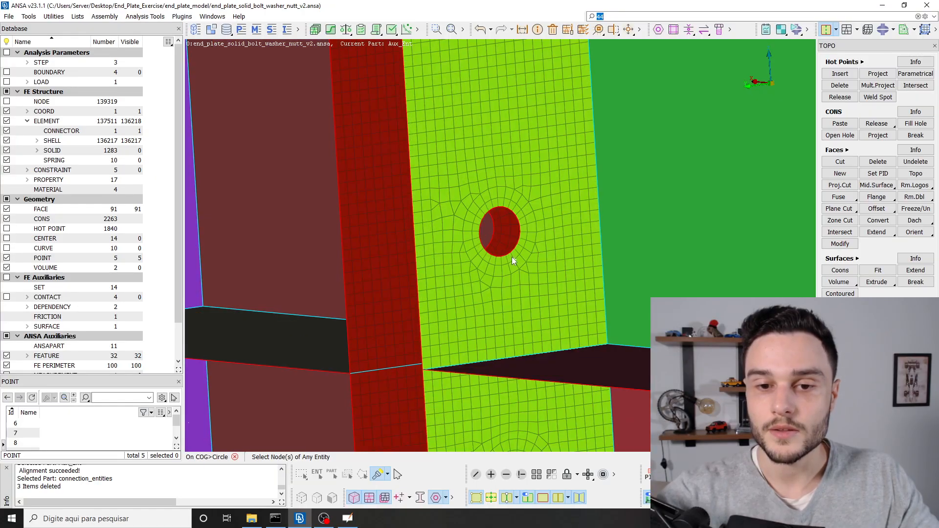
pyautogui.scroll(4, 512, 256)
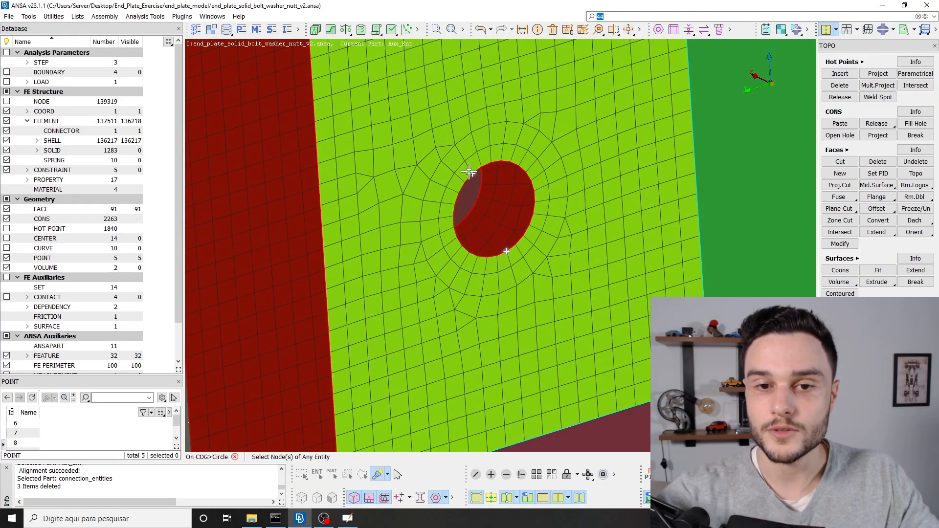
pyautogui.click(532, 180)
pyautogui.middleClick(532, 182)
# Create a circle-centre point at the hole below the bottom flange, on the bolt's side of the lower stiffener
pyautogui.scroll(-5, 503, 218)
pyautogui.keyDown('ctrl'); pyautogui.moveTo(503, 217); pyautogui.dragTo(442, 209); pyautogui.keyUp('ctrl')
pyautogui.scroll(-4, 442, 210)
pyautogui.scroll(10, 529, 252)
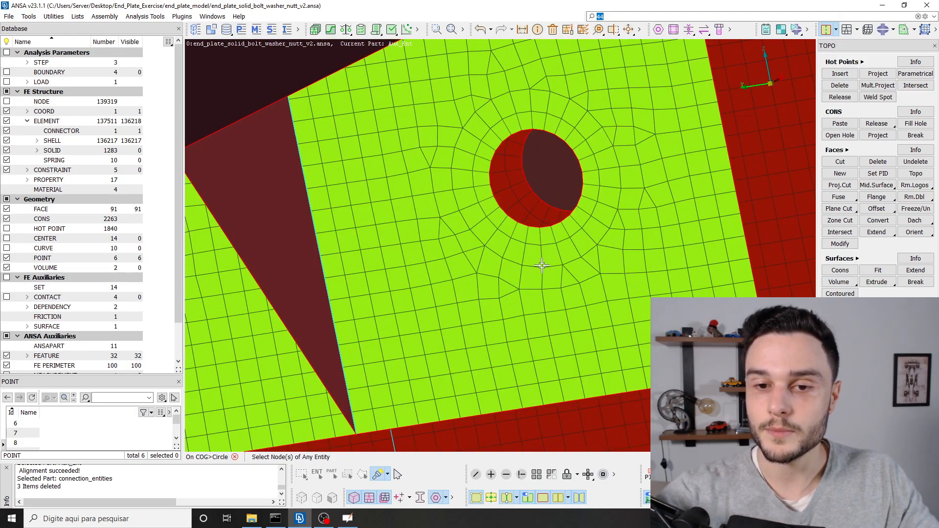
pyautogui.click(503, 142)
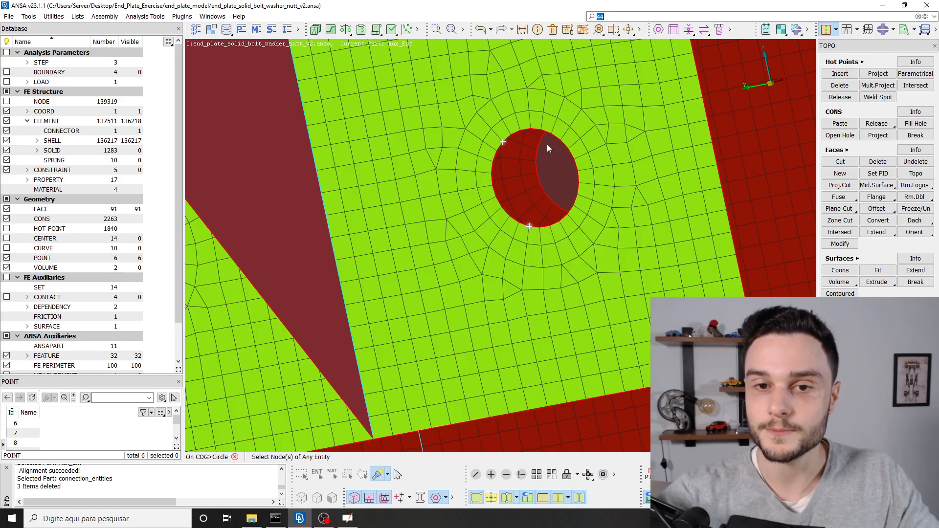
pyautogui.click(576, 160)
pyautogui.middleClick(577, 160)
# Create a circle-centre point at the remaining hole below the bottom flange, on the opposite side of the lower stiffener
pyautogui.scroll(-5, 623, 245)
pyautogui.keyDown('ctrl'); pyautogui.moveTo(623, 245); pyautogui.dragTo(617, 237); pyautogui.keyUp('ctrl')
pyautogui.scroll(3, 510, 256)
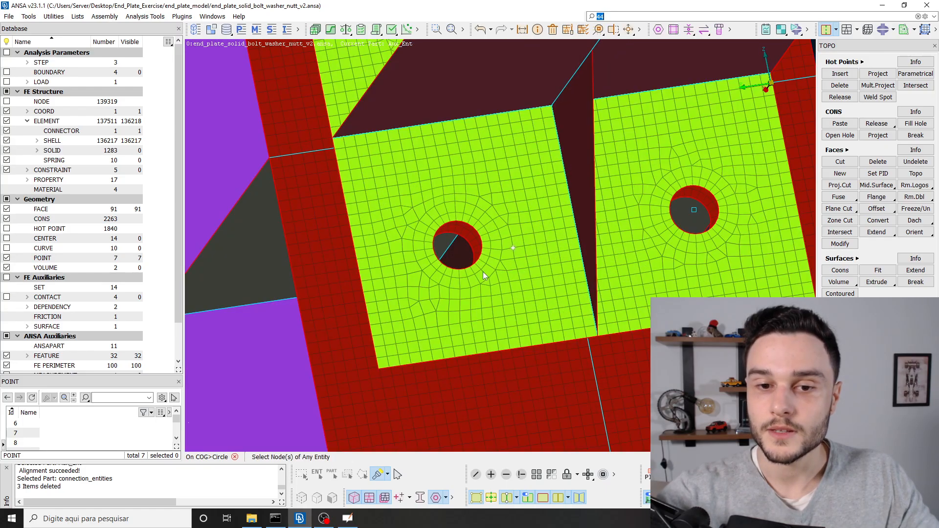
pyautogui.keyDown('ctrl'); pyautogui.moveTo(482, 272); pyautogui.dragTo(484, 285); pyautogui.keyUp('ctrl')
pyautogui.click(467, 270)
pyautogui.scroll(3, 451, 257)
pyautogui.keyDown('ctrl'); pyautogui.moveTo(449, 256); pyautogui.dragTo(441, 220); pyautogui.keyUp('ctrl')
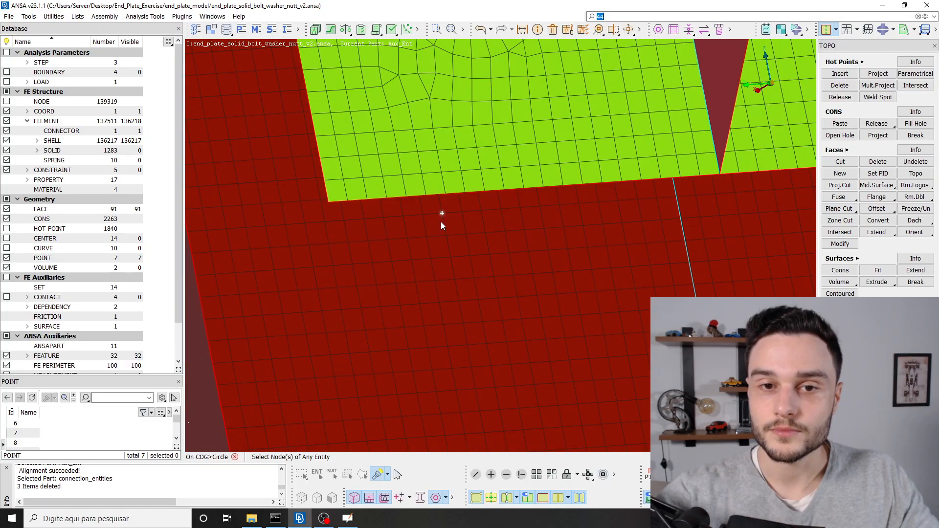
pyautogui.scroll(-3, 477, 262)
pyautogui.scroll(3, 453, 119)
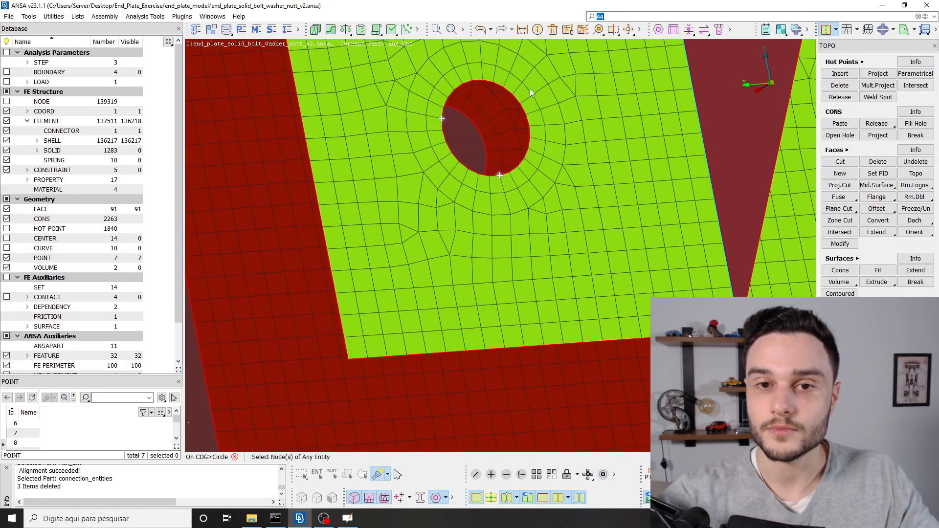
pyautogui.middleClick(515, 96)
# Display all entities of the model and view the bolt at the upper end plate hole
pyautogui.scroll(-6, 496, 254)
pyautogui.keyDown('ctrl'); pyautogui.moveTo(493, 258); pyautogui.dragTo(562, 262); pyautogui.keyUp('ctrl')
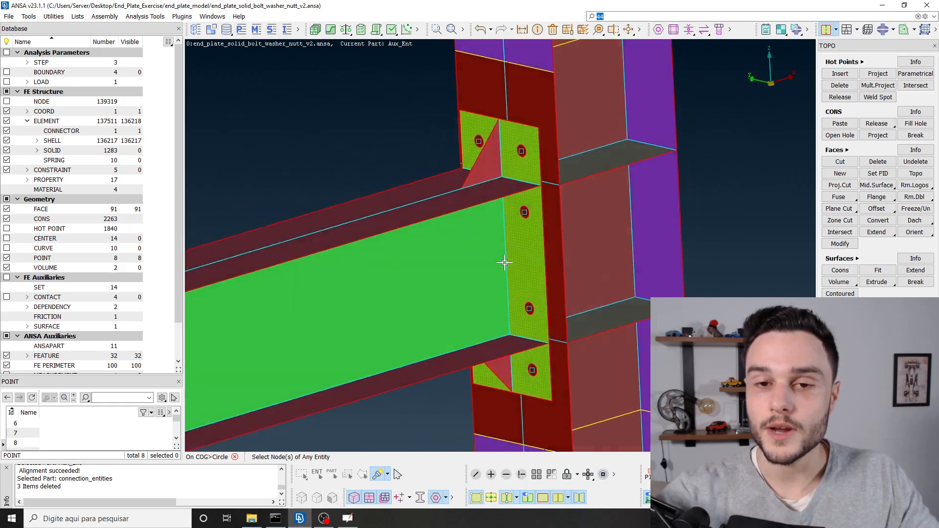
pyautogui.click(537, 474)
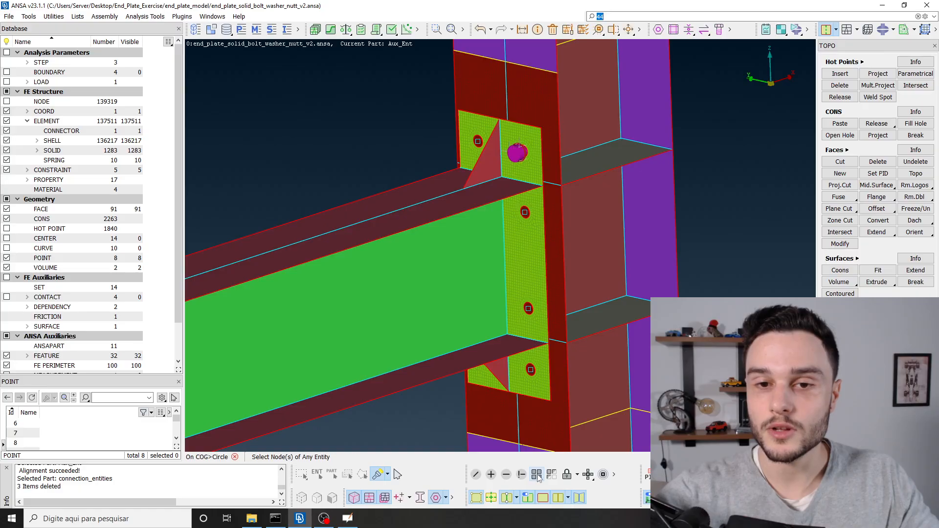
pyautogui.scroll(5, 529, 152)
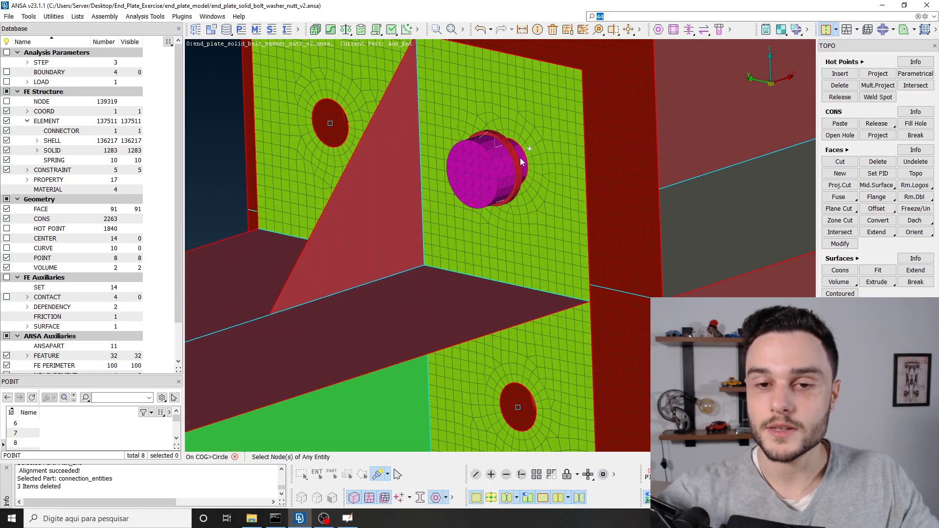
pyautogui.keyDown('ctrl'); pyautogui.moveTo(514, 184); pyautogui.dragTo(503, 226); pyautogui.keyUp('ctrl')
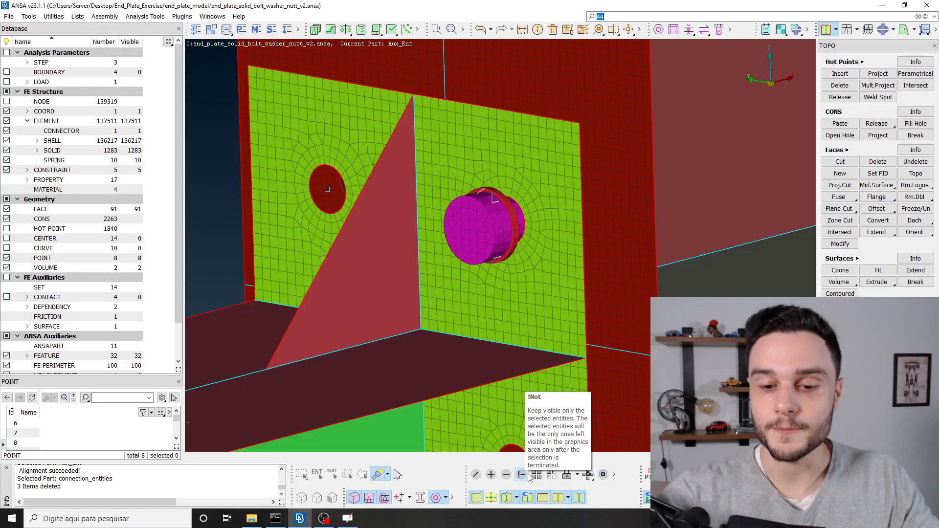
pyautogui.keyDown('ctrl'); pyautogui.moveTo(503, 254); pyautogui.dragTo(502, 295, button='middle'); pyautogui.keyUp('ctrl')
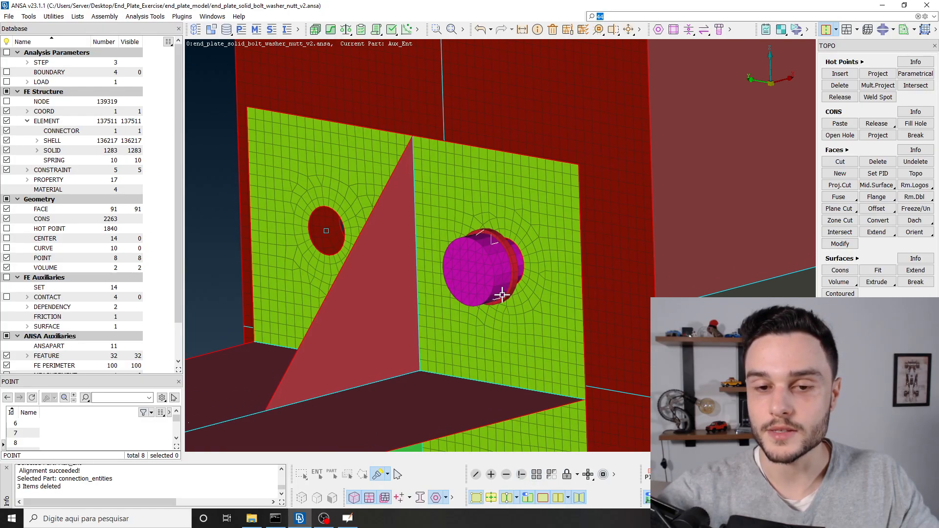
pyautogui.moveTo(502, 295)
pyautogui.keyDown('ctrl'); pyautogui.mouseDown()
pyautogui.moveTo(444, 285)
pyautogui.moveTo(479, 283)
pyautogui.moveTo(495, 295)
pyautogui.mouseUp(); pyautogui.keyUp('ctrl')
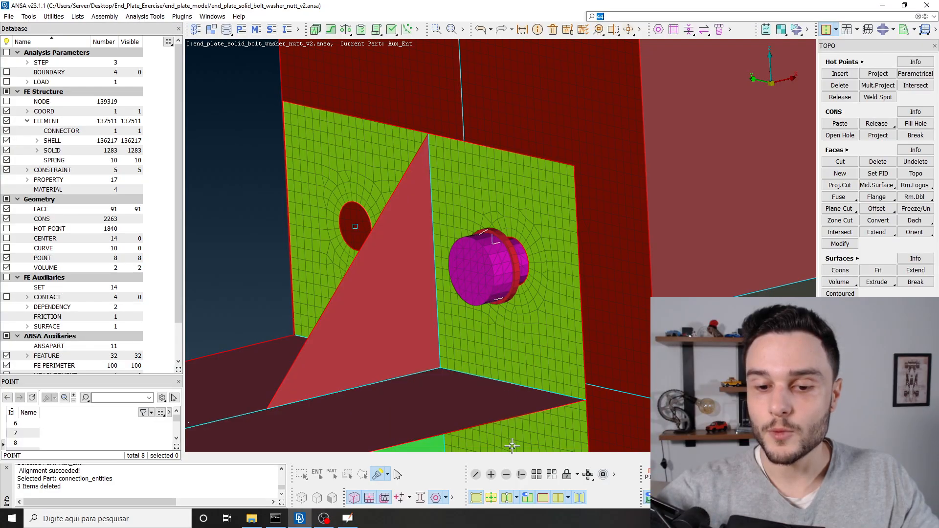
# Isolate the bolt, nut and washer solids with !Not, selecting them by property
pyautogui.click(521, 475)
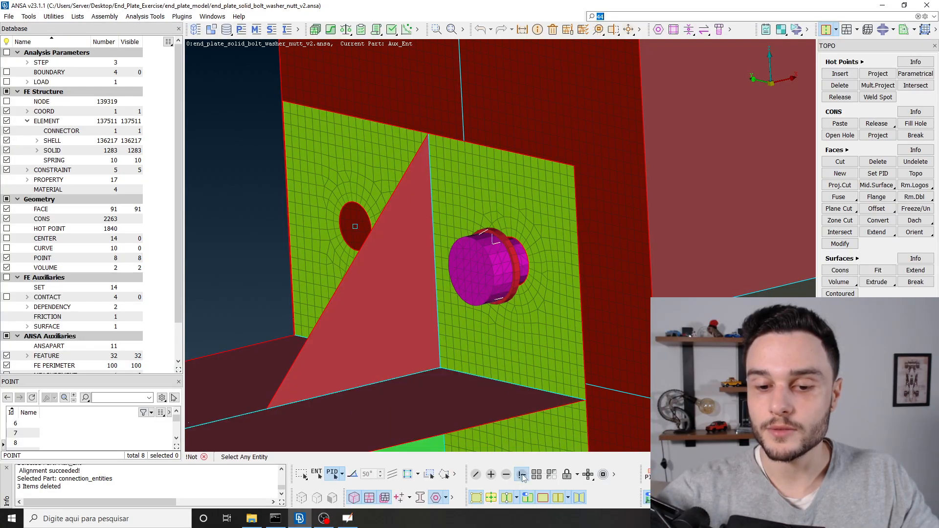
pyautogui.click(341, 475)
pyautogui.click(347, 406)
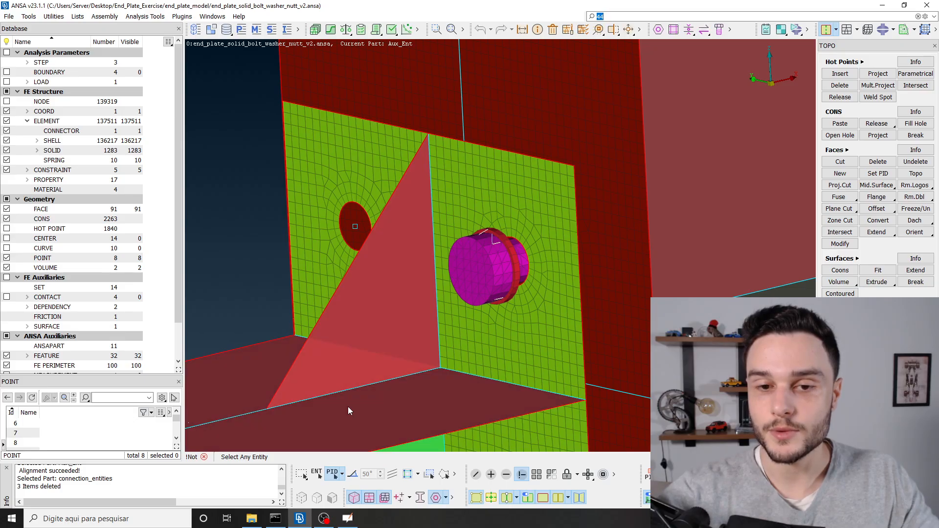
pyautogui.click(492, 257)
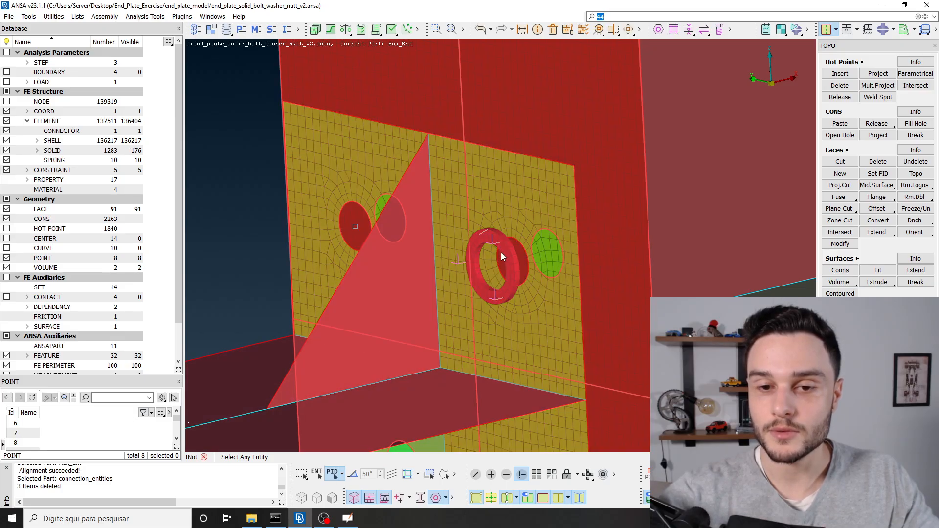
pyautogui.moveTo(509, 280)
pyautogui.keyDown('ctrl'); pyautogui.mouseDown()
pyautogui.moveTo(440, 306)
pyautogui.moveTo(502, 295)
pyautogui.mouseUp(); pyautogui.keyUp('ctrl')
pyautogui.middleClick(512, 285)
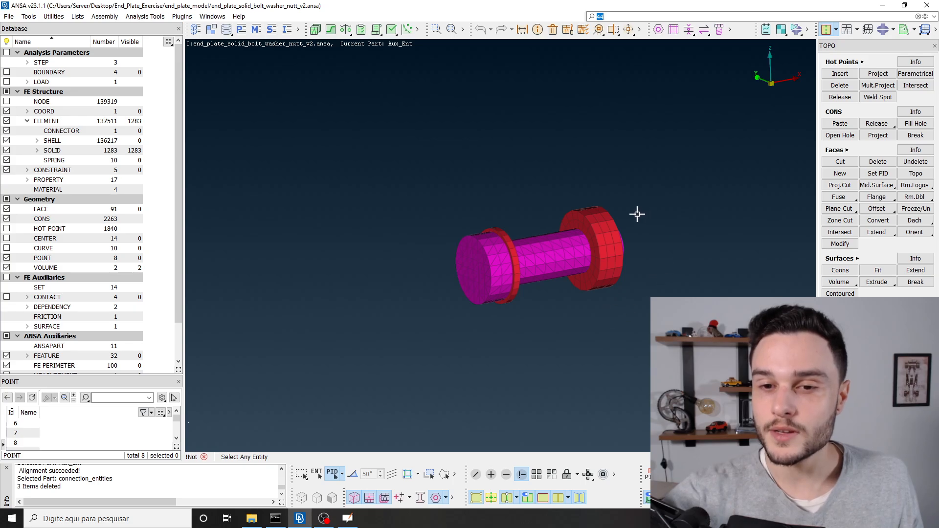
# Add all neighbouring entities of the isolated solids to the display and inspect the bolt's connector, springs and couplings
pyautogui.click(589, 482)
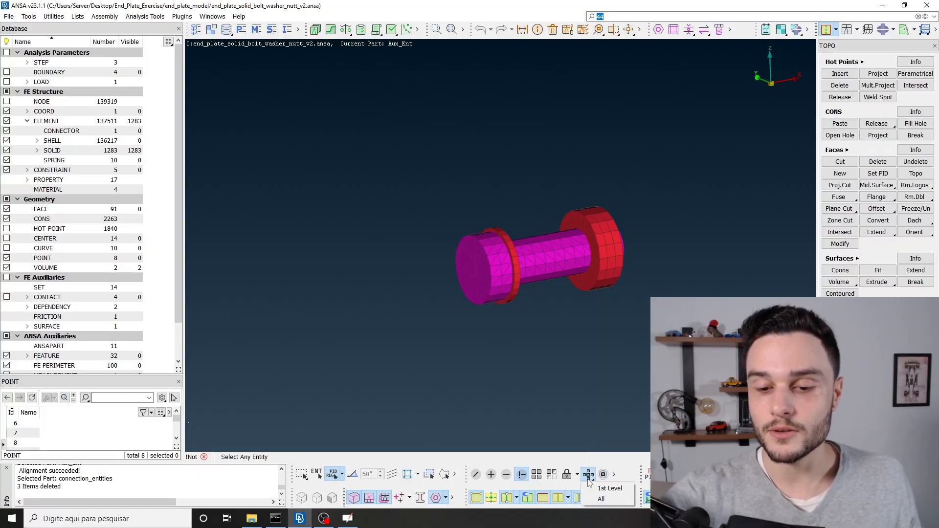
pyautogui.click(603, 498)
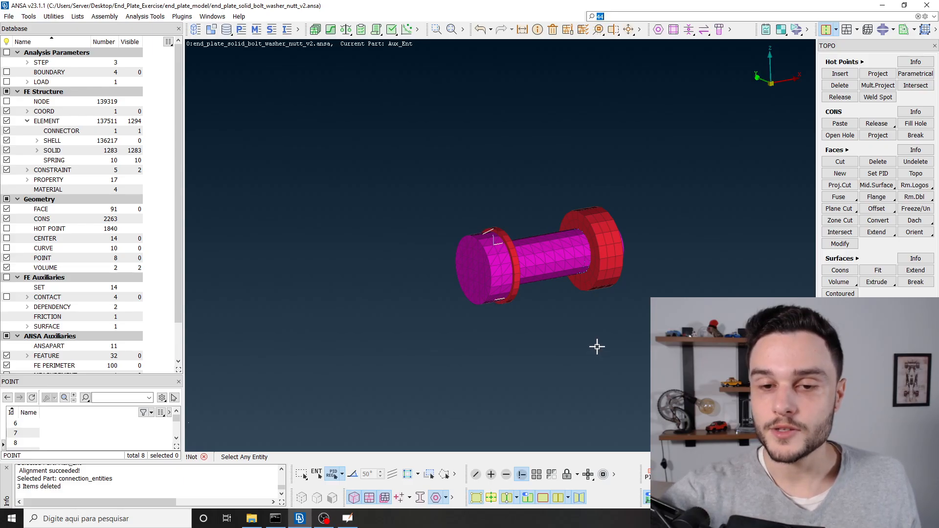
pyautogui.scroll(3, 590, 283)
pyautogui.scroll(2, 553, 154)
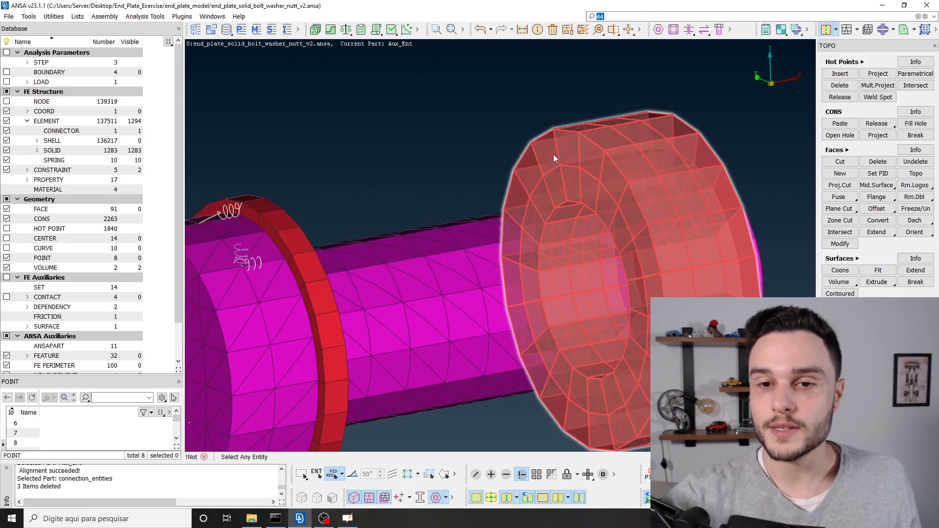
pyautogui.scroll(-3, 563, 154)
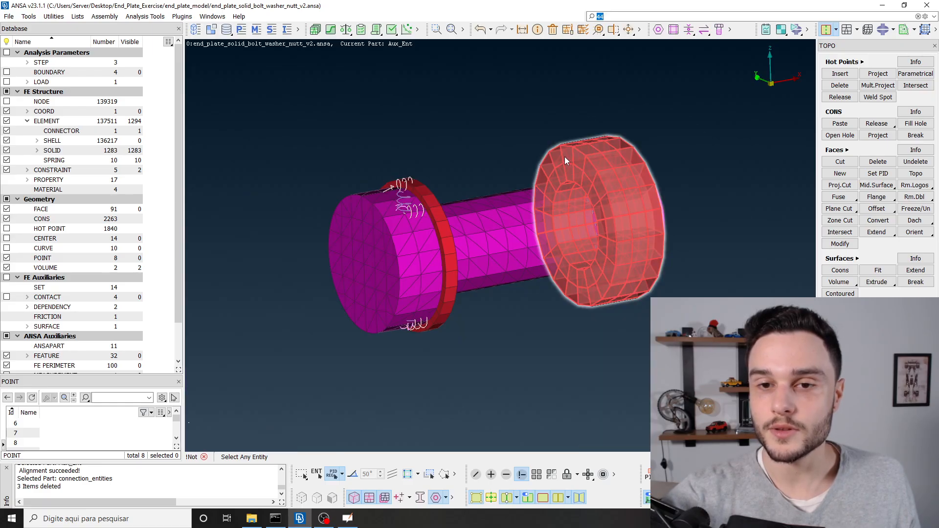
pyautogui.scroll(-3, 558, 379)
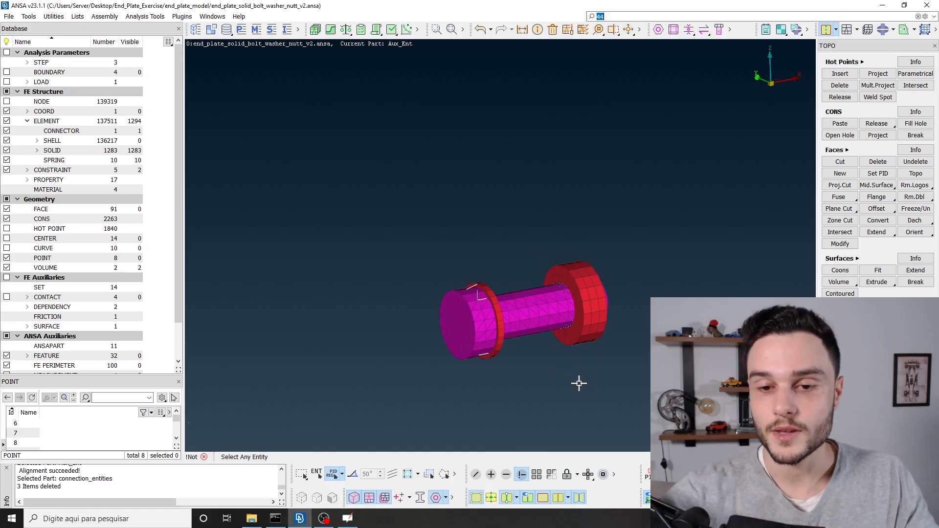
# Start copying entities with the Copy transformation and select all visible entities of the isolated bolt assembly
pyautogui.middleClick(575, 372)
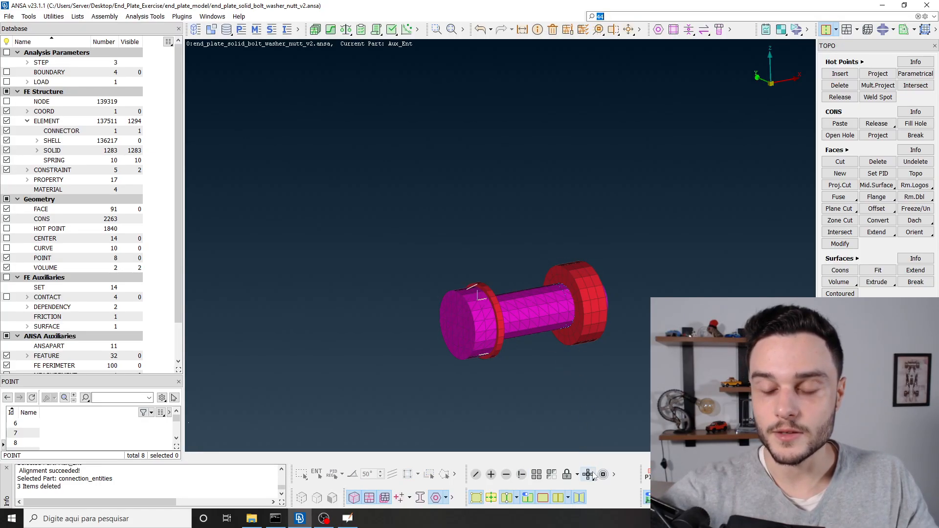
pyautogui.keyDown('ctrl'); pyautogui.moveTo(537, 286); pyautogui.dragTo(538, 269); pyautogui.keyUp('ctrl')
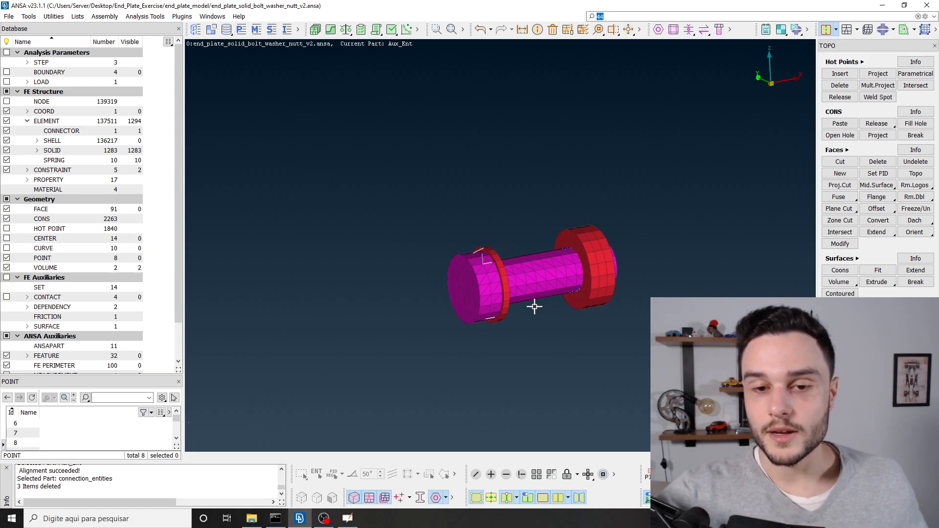
pyautogui.scroll(3, 476, 273)
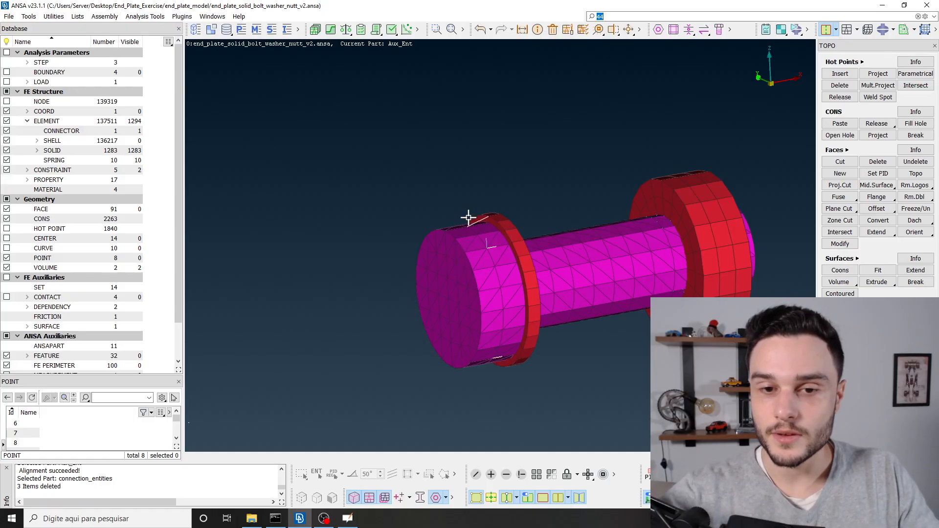
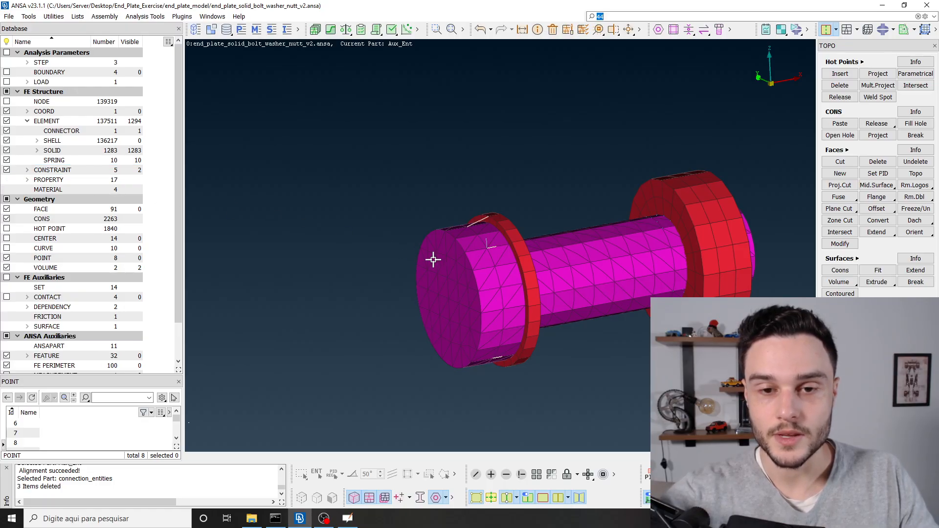
pyautogui.scroll(-3, 455, 273)
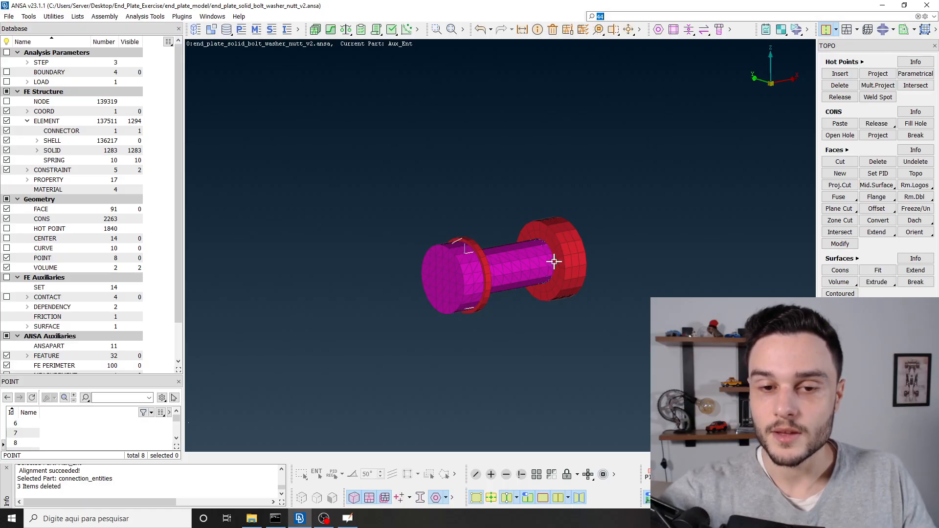
pyautogui.keyDown('ctrl'); pyautogui.moveTo(553, 267); pyautogui.dragTo(520, 247); pyautogui.keyUp('ctrl')
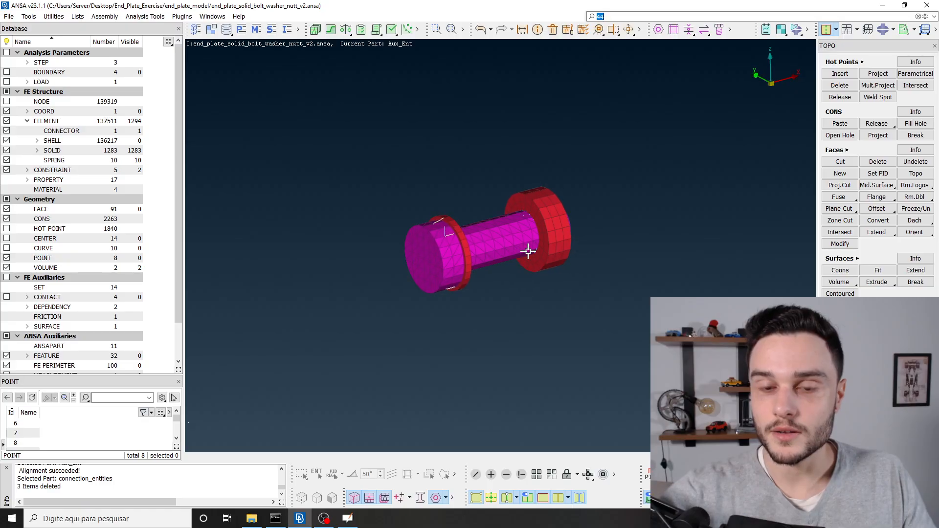
pyautogui.click(629, 31)
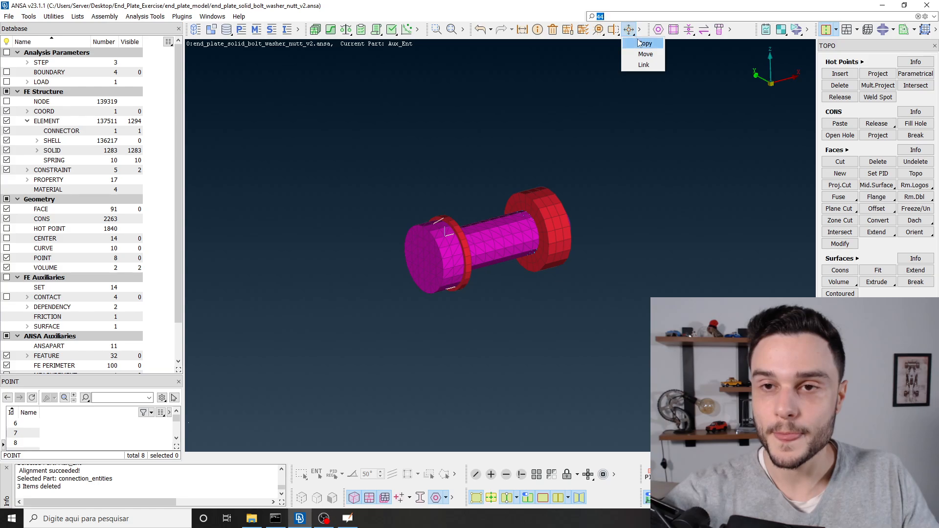
pyautogui.click(640, 43)
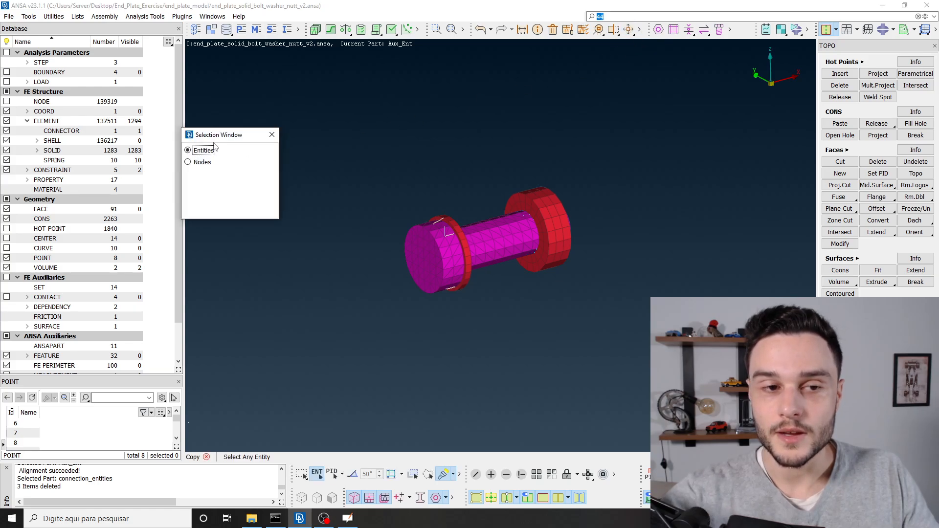
pyautogui.moveTo(217, 135); pyautogui.dragTo(243, 58)
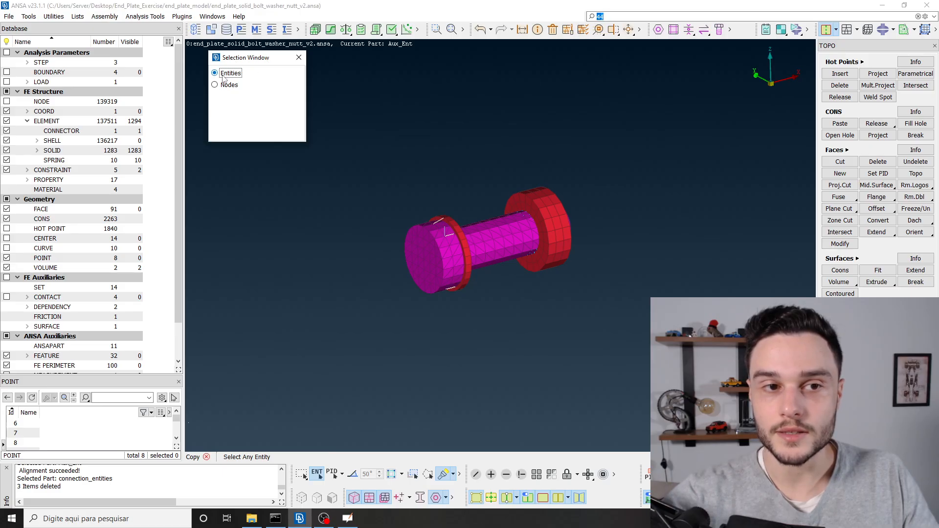
pyautogui.scroll(-2, 503, 157)
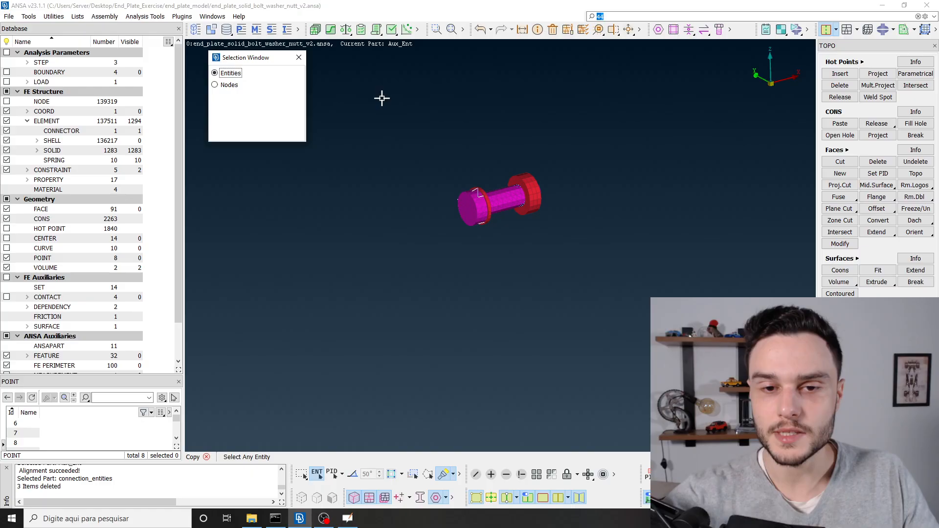
pyautogui.moveTo(376, 89); pyautogui.dragTo(648, 306)
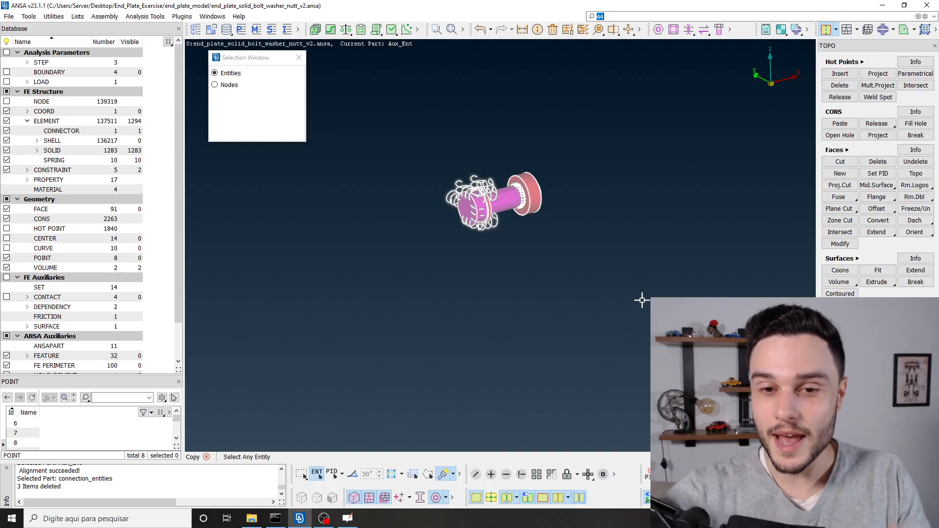
# Add all nodes of the bolt assembly to the copy selection and confirm the selection
pyautogui.click(214, 85)
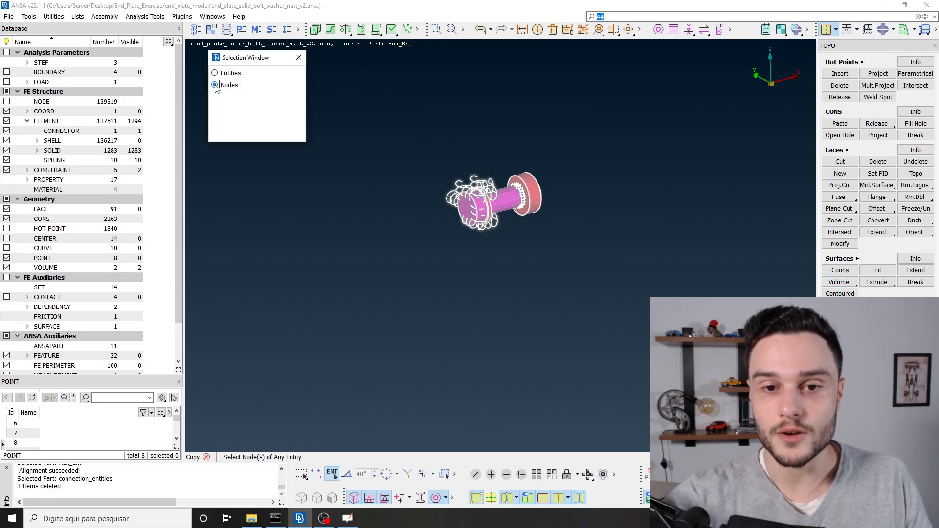
pyautogui.moveTo(361, 97); pyautogui.dragTo(684, 319)
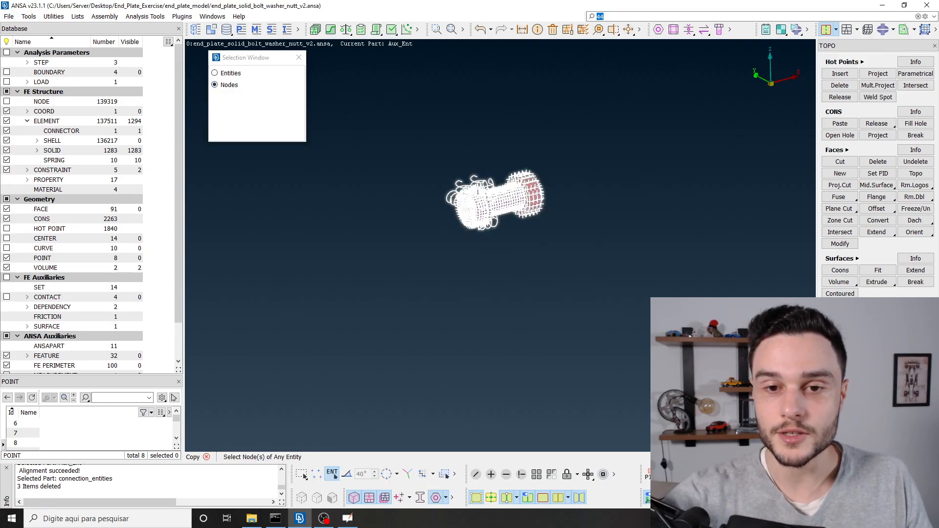
pyautogui.scroll(3, 510, 192)
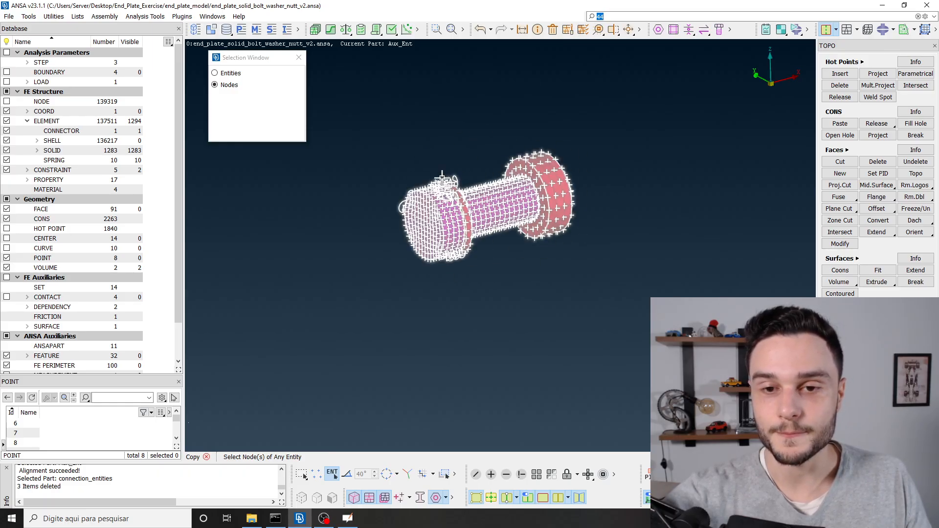
pyautogui.scroll(-3, 432, 233)
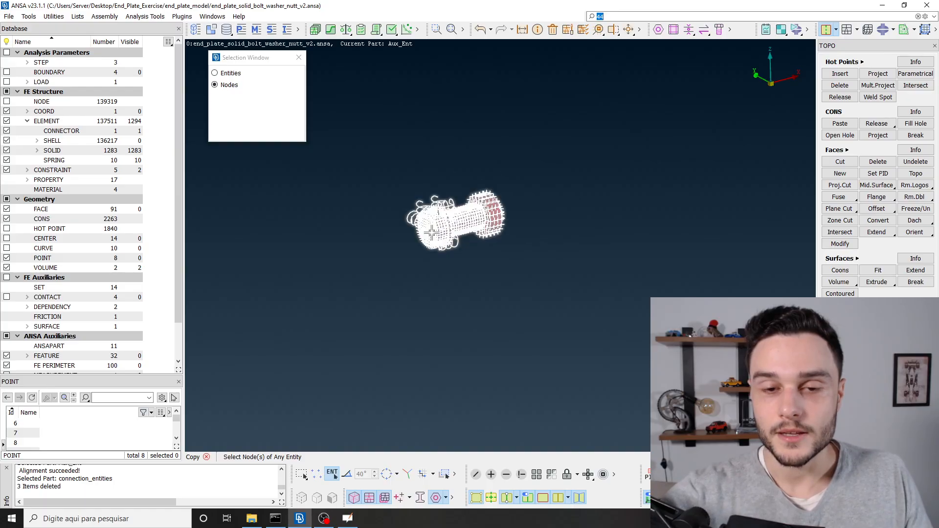
pyautogui.middleClick(431, 233)
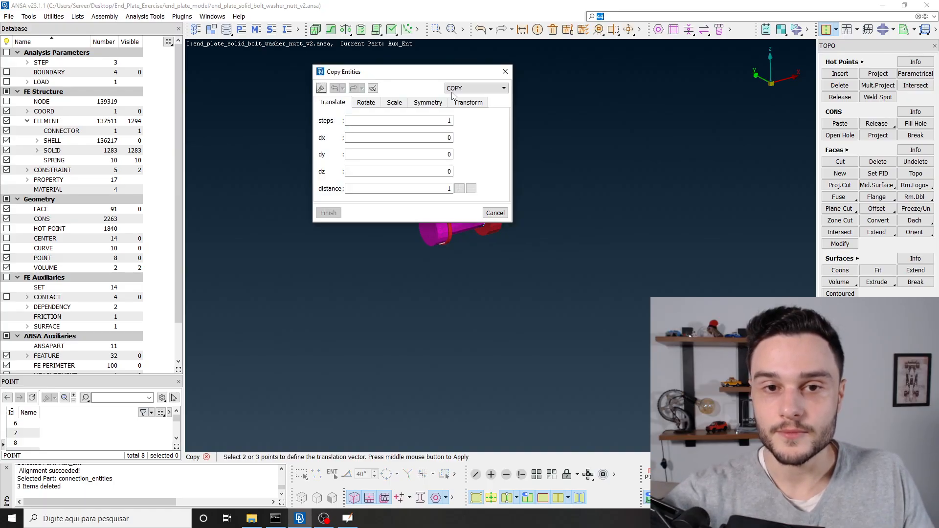
# Invert the current view to display the end plate with its hole centre points for the translated copy
pyautogui.moveTo(414, 74); pyautogui.dragTo(248, 66)
pyautogui.click(320, 73)
pyautogui.click(325, 82)
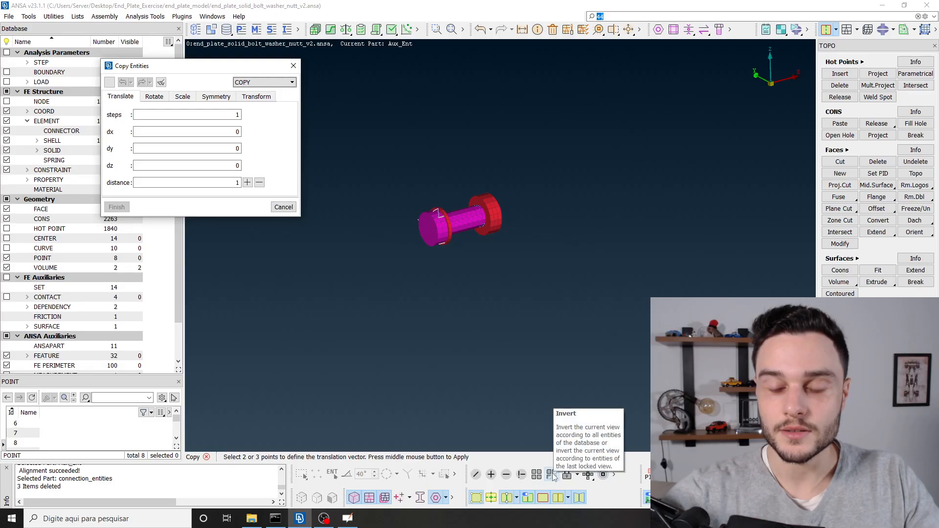
pyautogui.click(553, 474)
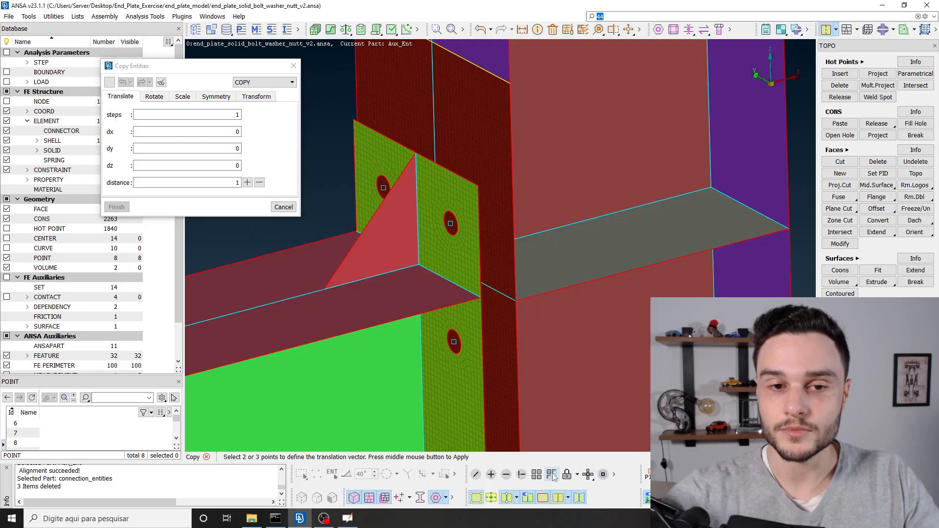
pyautogui.scroll(-3, 482, 275)
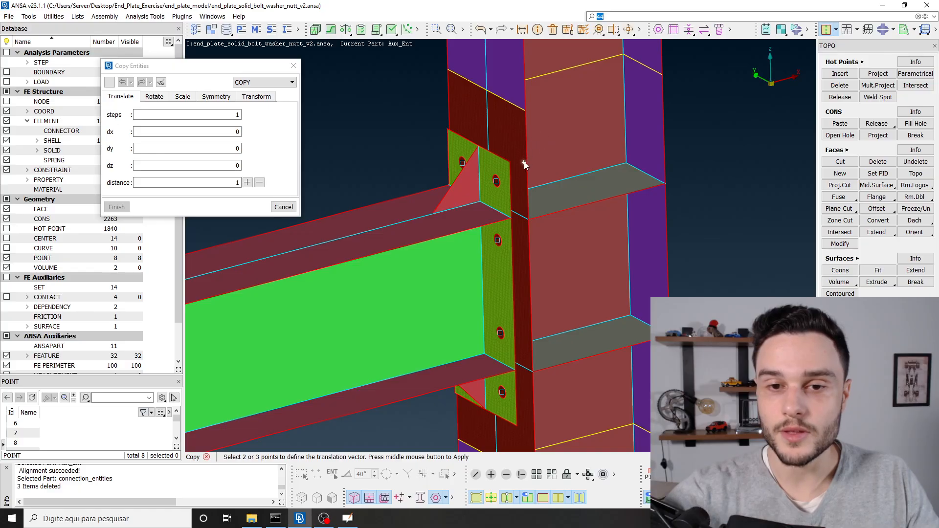
# Set the copy's auto paste geometry option to no
pyautogui.scroll(5, 492, 184)
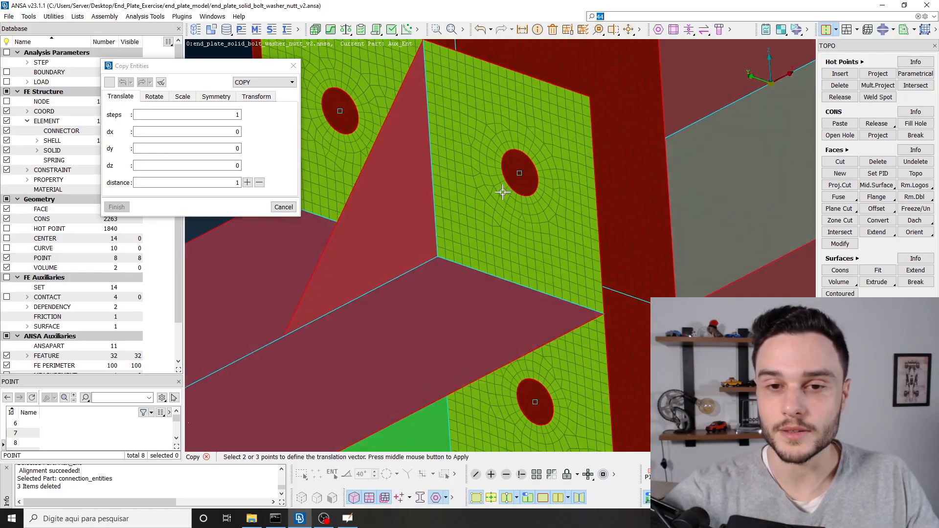
pyautogui.moveTo(503, 192)
pyautogui.keyDown('ctrl'); pyautogui.mouseDown()
pyautogui.moveTo(498, 180)
pyautogui.moveTo(514, 193)
pyautogui.mouseUp(); pyautogui.keyUp('ctrl')
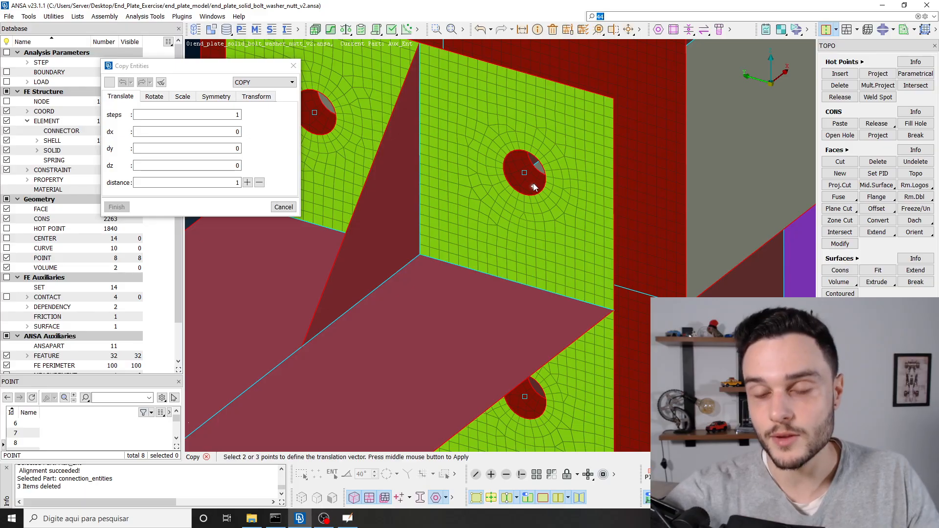
pyautogui.scroll(-2, 536, 206)
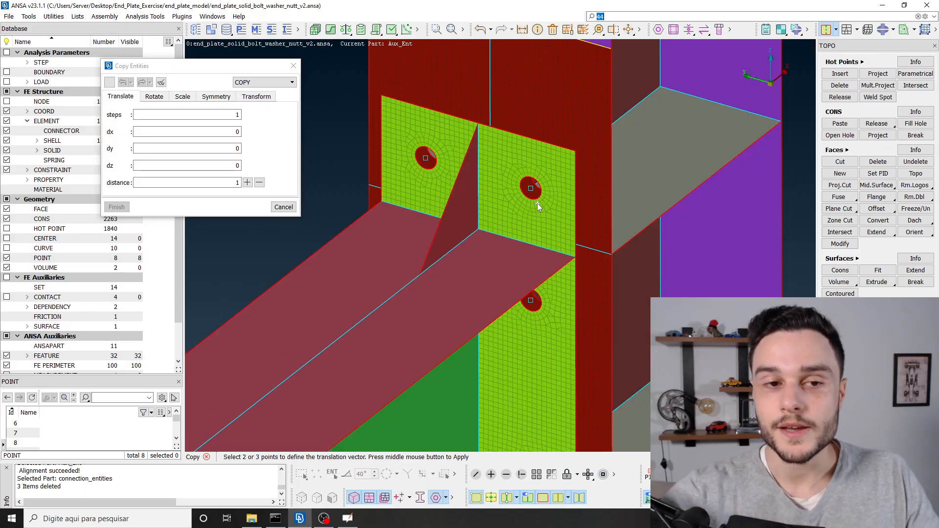
pyautogui.scroll(4, 532, 195)
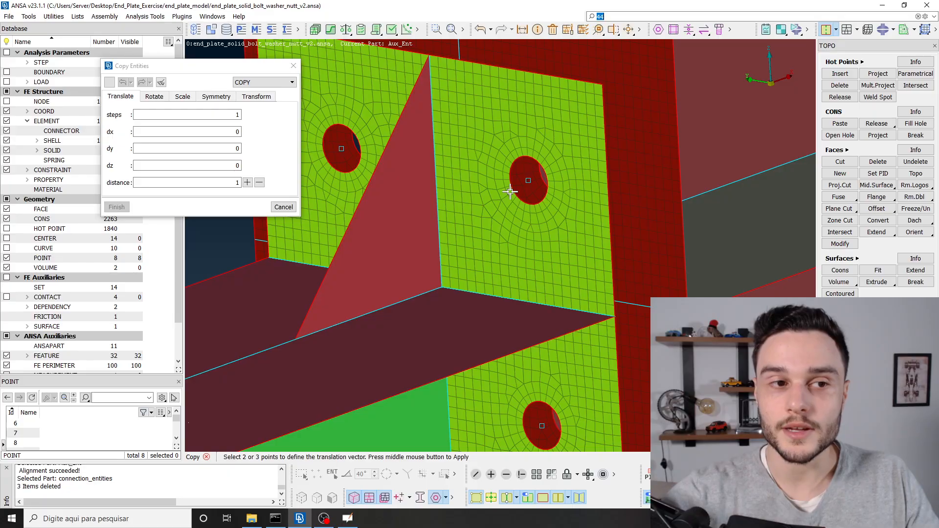
pyautogui.scroll(2, 510, 192)
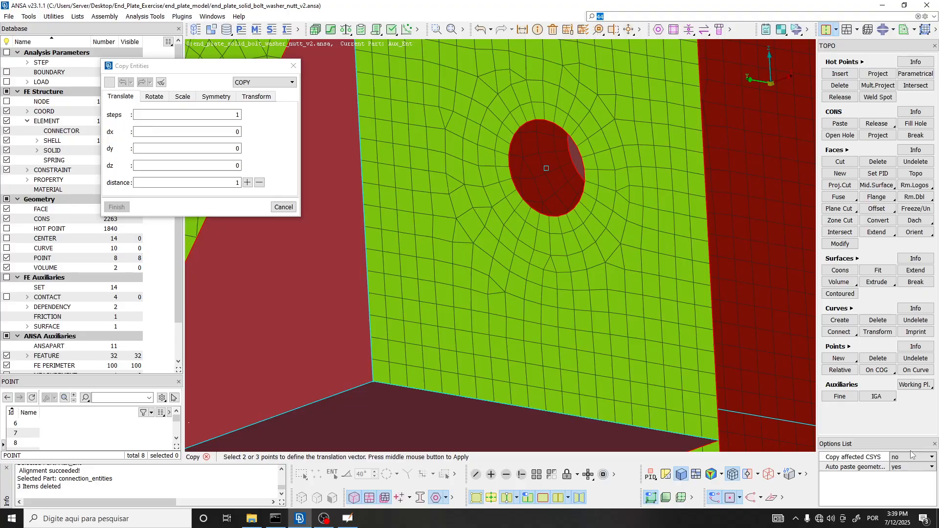
pyautogui.click(902, 468)
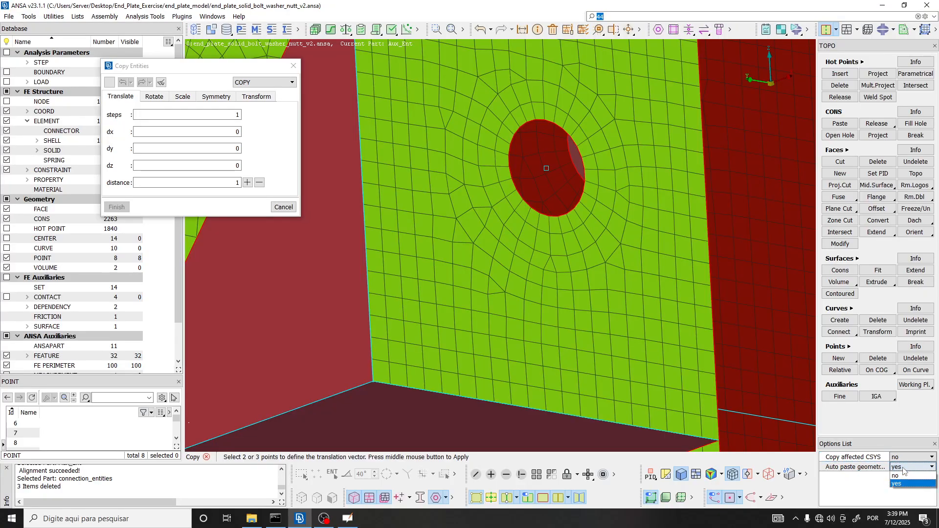
pyautogui.click(904, 476)
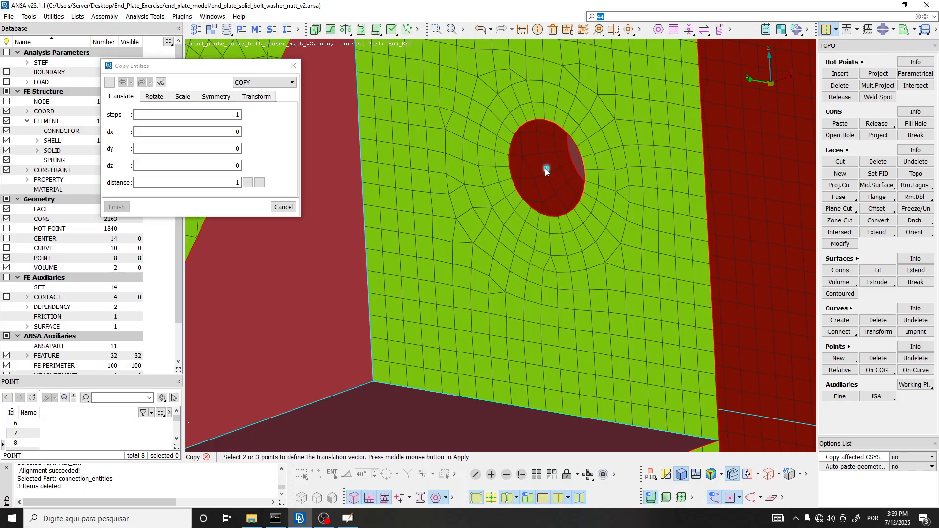
# Define the translation vector between the centre points of the two upper end plate holes, from the bolt's hole to the one across the stiffener
pyautogui.click(115, 100)
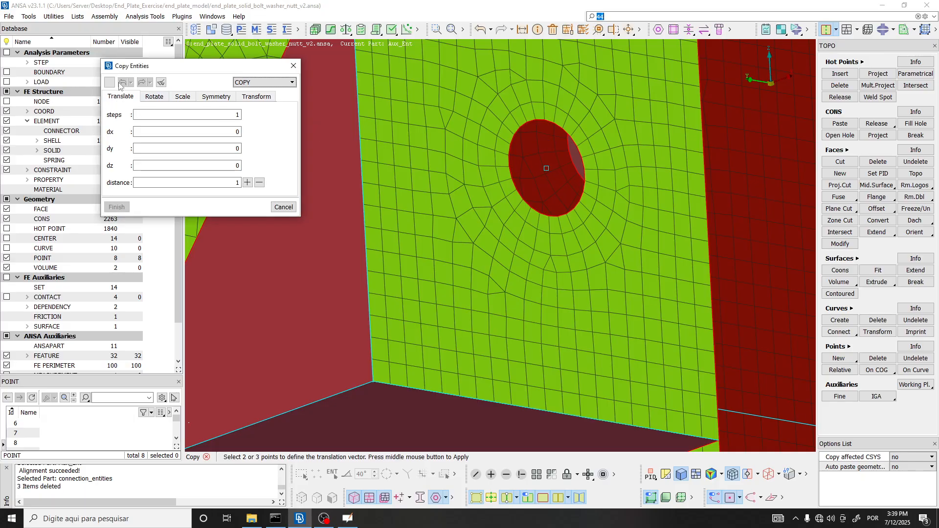
pyautogui.scroll(6, 550, 157)
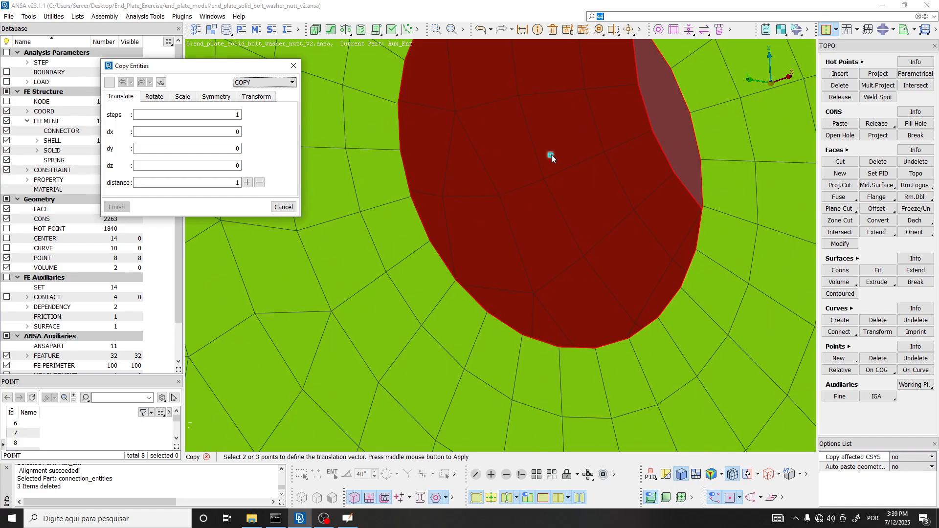
pyautogui.click(550, 154)
pyautogui.scroll(-8, 641, 228)
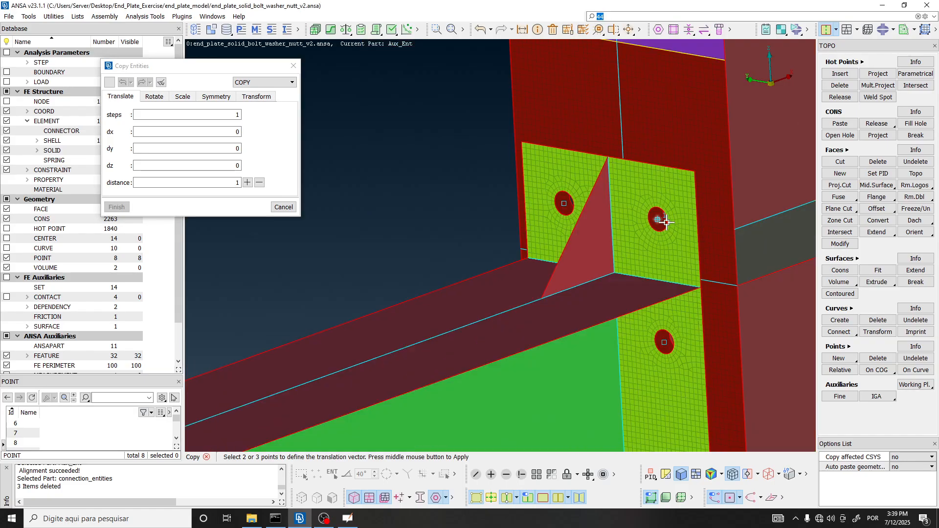
pyautogui.scroll(6, 585, 210)
pyautogui.click(604, 210)
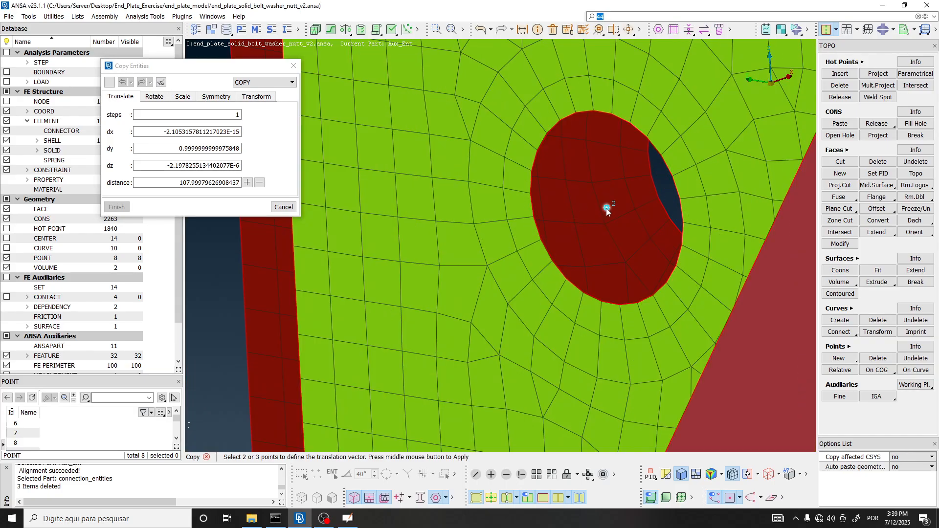
pyautogui.scroll(-8, 488, 200)
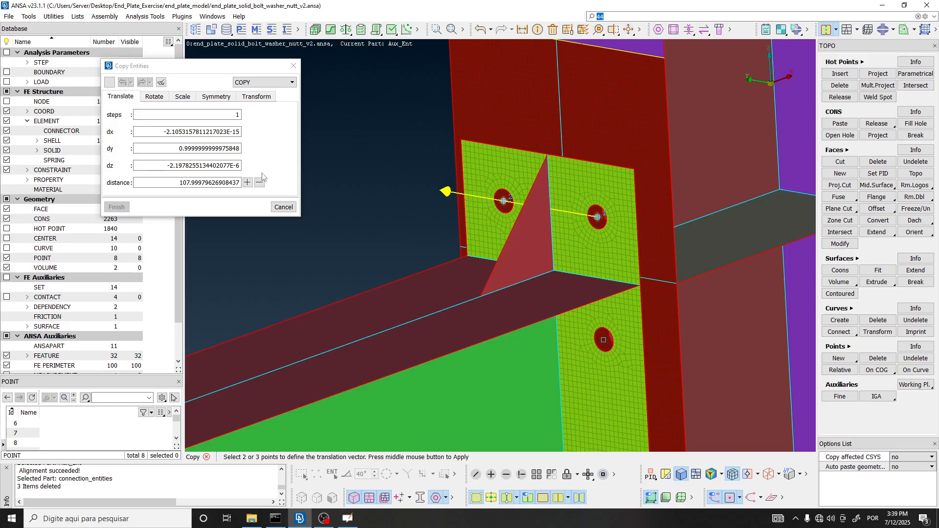
# Apply the translation vector and keep the transformation options at No-Offset for PID and Same Part for the part
pyautogui.middleClick(250, 184)
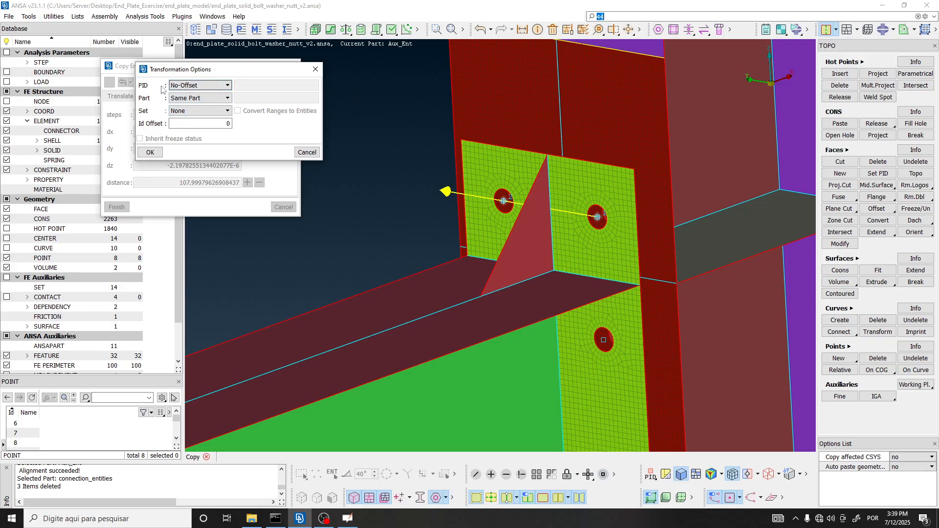
pyautogui.click(186, 87)
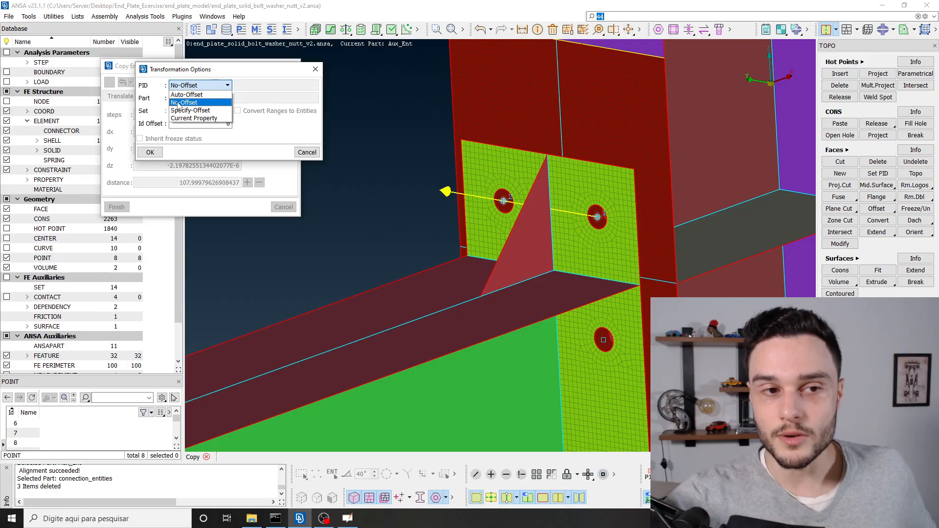
pyautogui.click(179, 103)
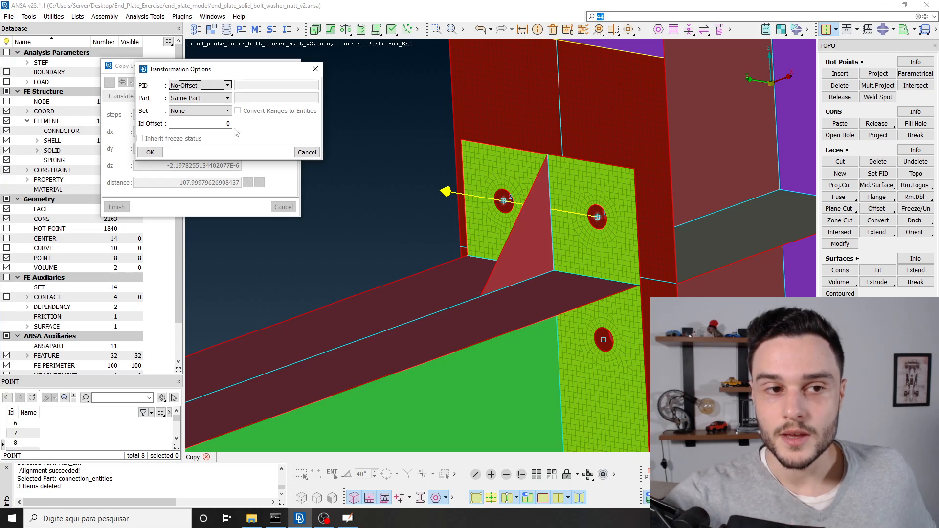
pyautogui.click(185, 99)
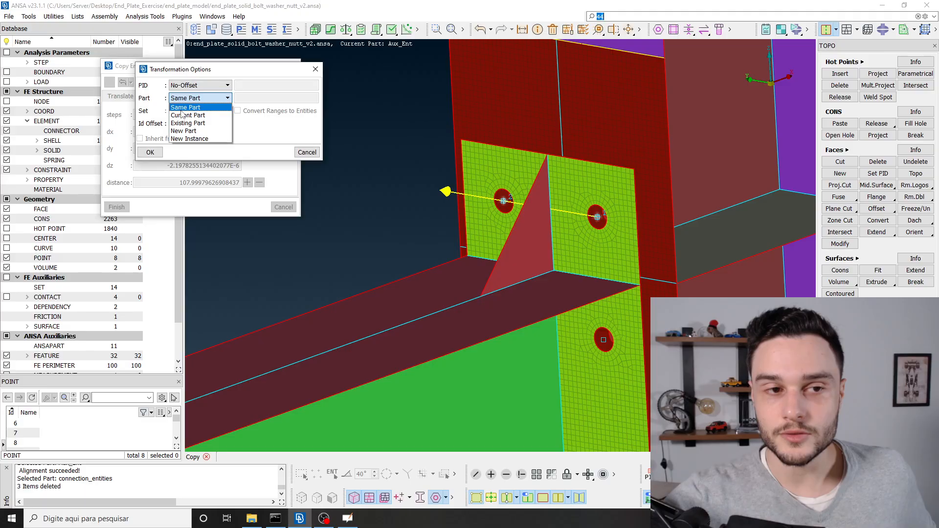
pyautogui.click(181, 109)
pyautogui.click(197, 100)
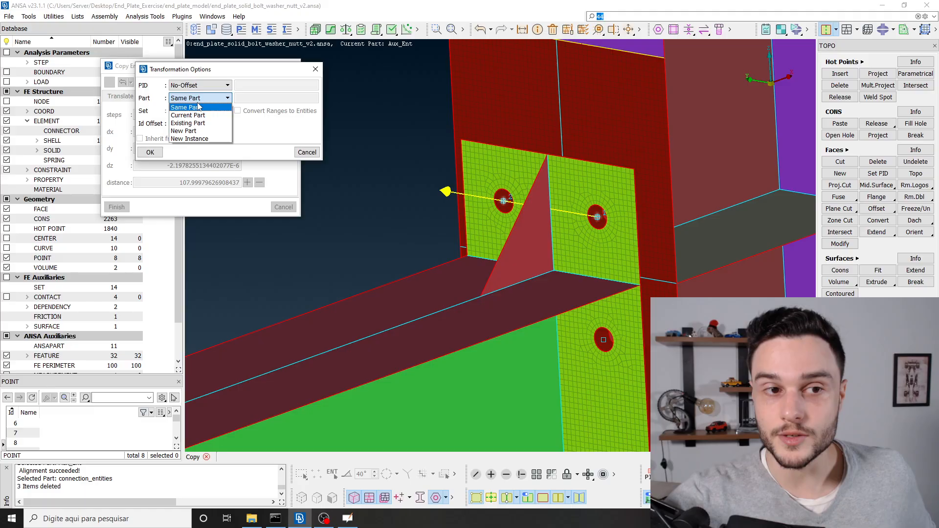
pyautogui.click(198, 104)
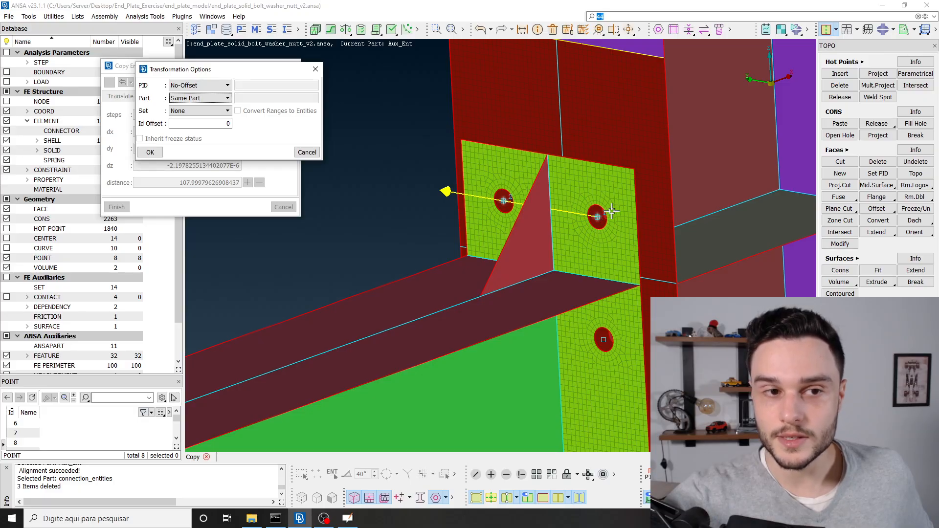
# Set the transformation's set option to Copy and confirm the copying of the bolt assembly
pyautogui.click(210, 113)
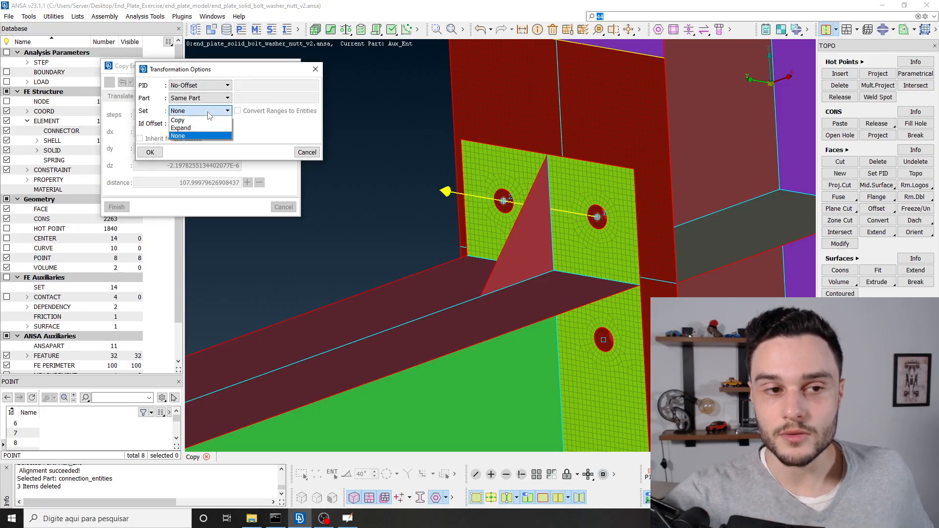
pyautogui.click(194, 127)
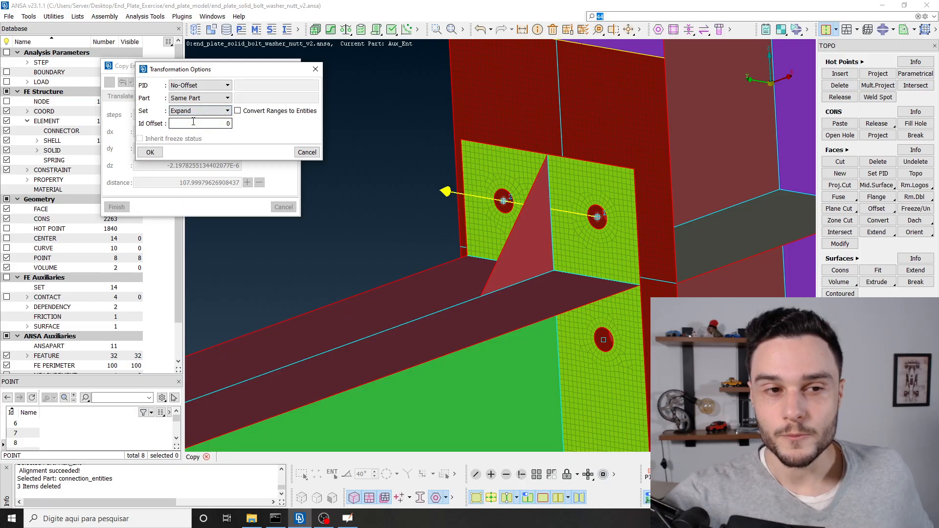
pyautogui.click(195, 111)
pyautogui.click(193, 119)
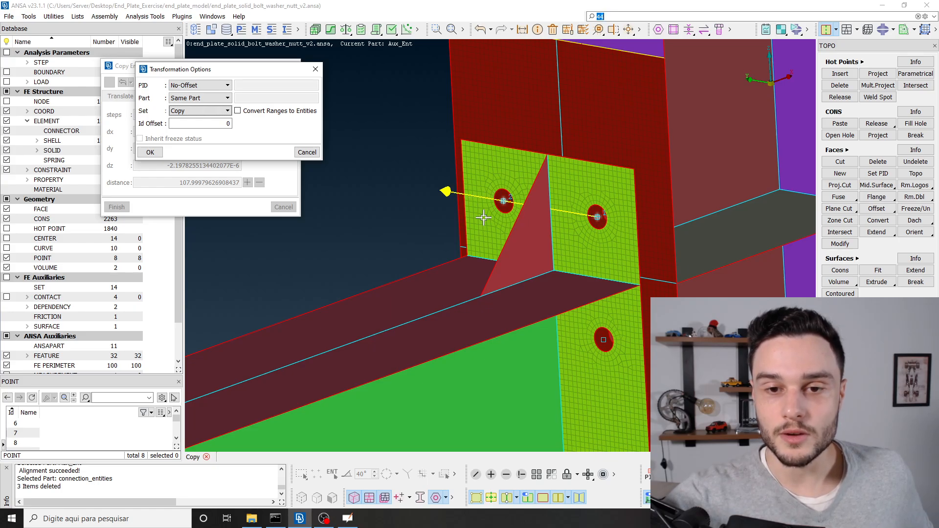
pyautogui.click(150, 152)
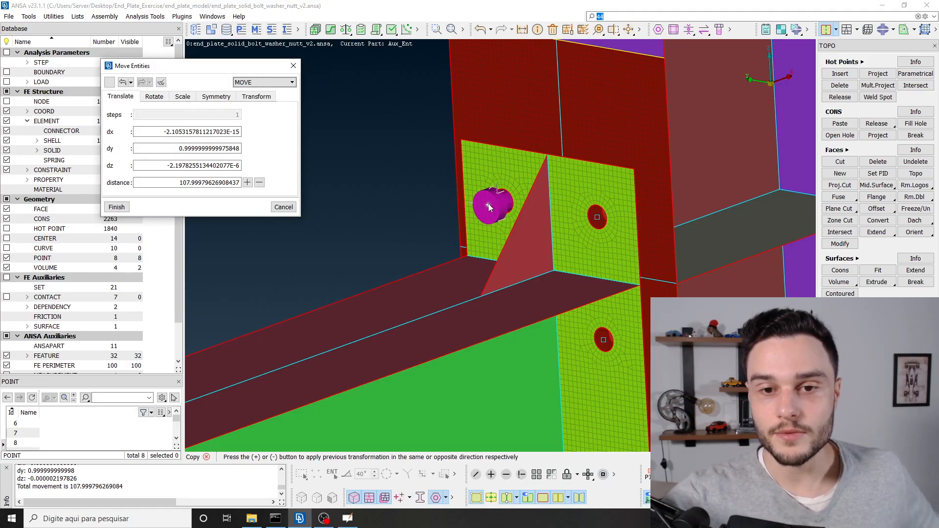
# Finish the translated copy, display all entities of the model and leave the copy command
pyautogui.scroll(5, 492, 204)
pyautogui.keyDown('ctrl'); pyautogui.moveTo(548, 189); pyautogui.dragTo(595, 217); pyautogui.keyUp('ctrl')
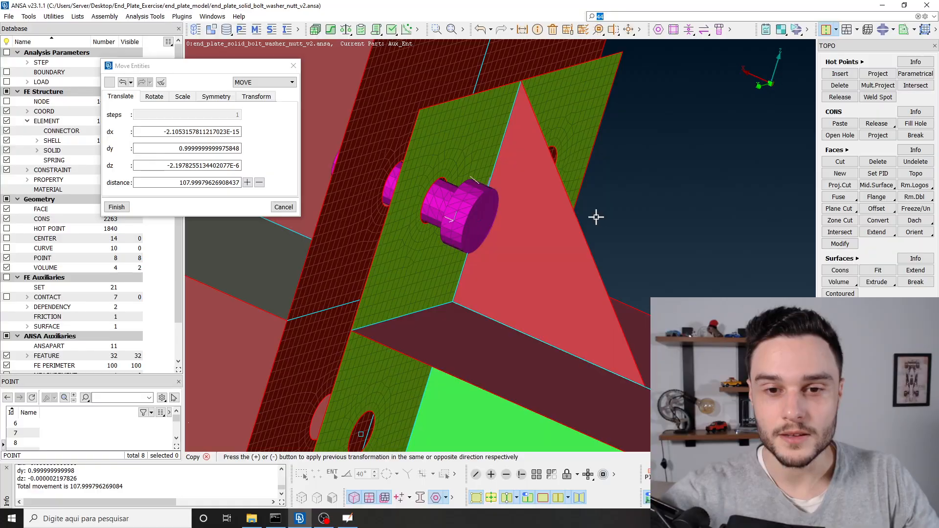
pyautogui.scroll(-3, 596, 217)
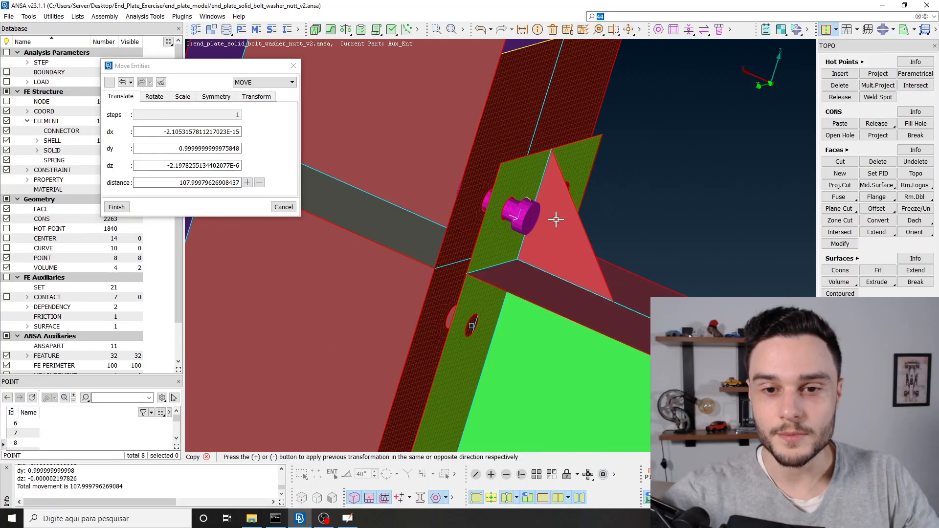
pyautogui.click(117, 207)
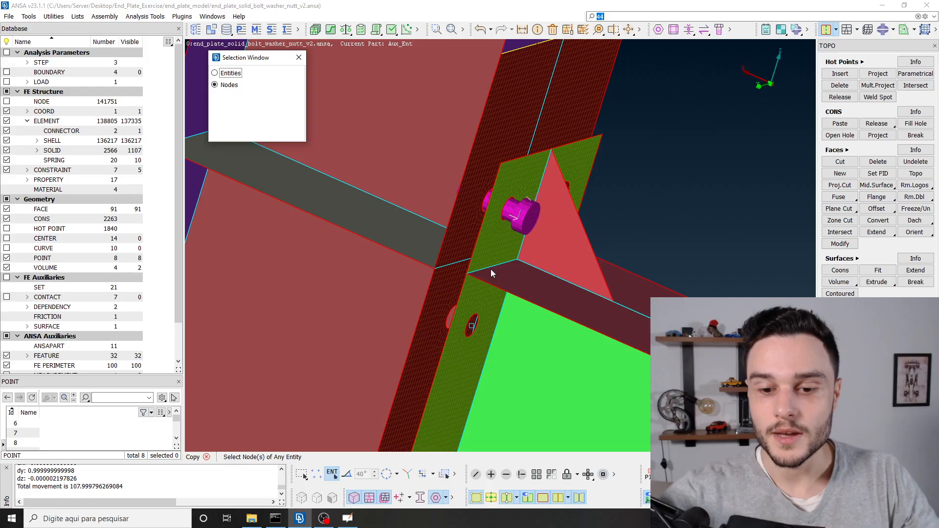
pyautogui.click(536, 475)
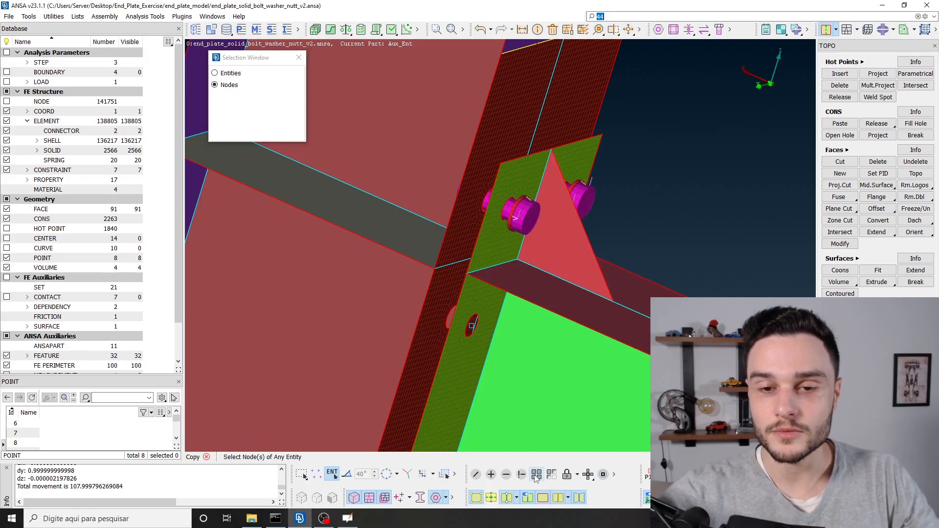
pyautogui.press('Escape')
# Start hiding entities with selection by PID and examine which parts of the original and copied bolt assemblies share a property
pyautogui.scroll(3, 513, 226)
pyautogui.scroll(-2, 533, 166)
pyautogui.keyDown('ctrl'); pyautogui.moveTo(534, 165); pyautogui.dragTo(417, 189); pyautogui.keyUp('ctrl')
pyautogui.scroll(-3, 440, 200)
pyautogui.scroll(5, 591, 205)
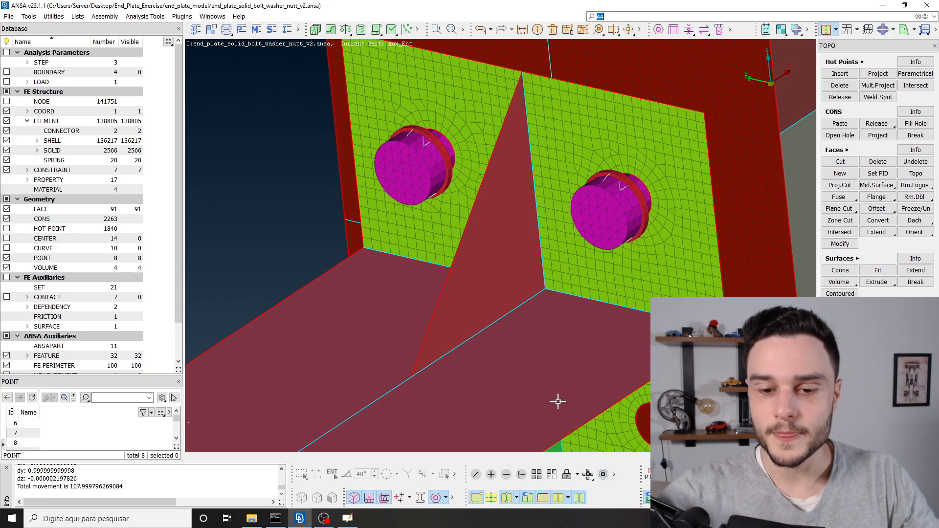
pyautogui.click(521, 474)
pyautogui.click(342, 474)
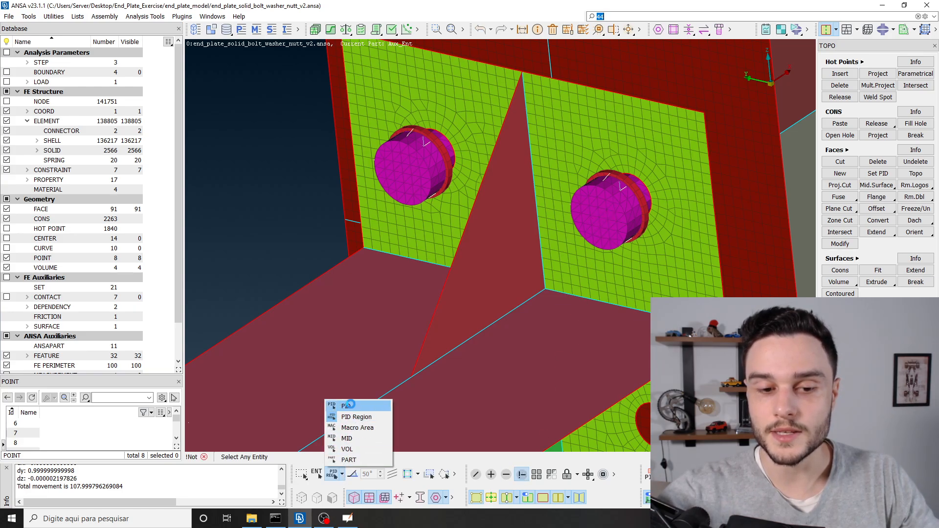
pyautogui.click(343, 405)
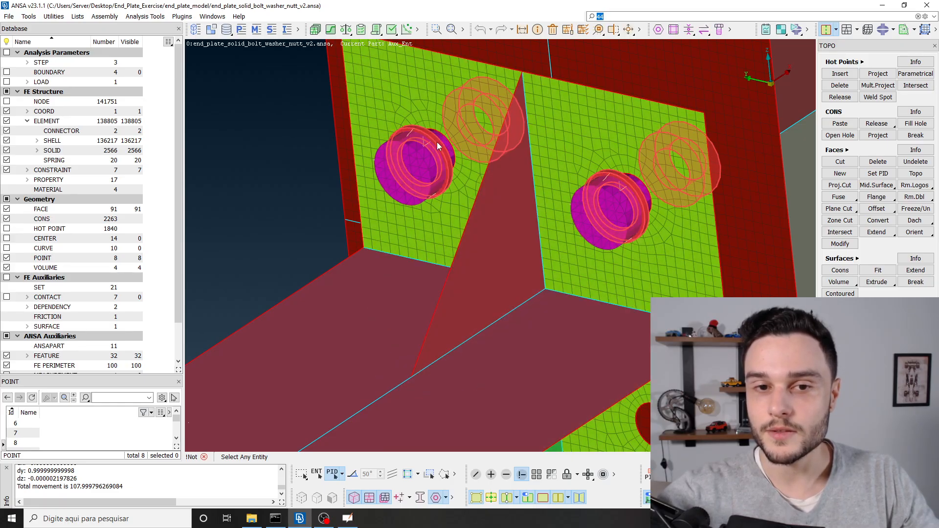
pyautogui.moveTo(437, 142)
pyautogui.keyDown('ctrl'); pyautogui.mouseDown()
pyautogui.moveTo(388, 140)
pyautogui.moveTo(431, 140)
pyautogui.mouseUp(); pyautogui.keyUp('ctrl')
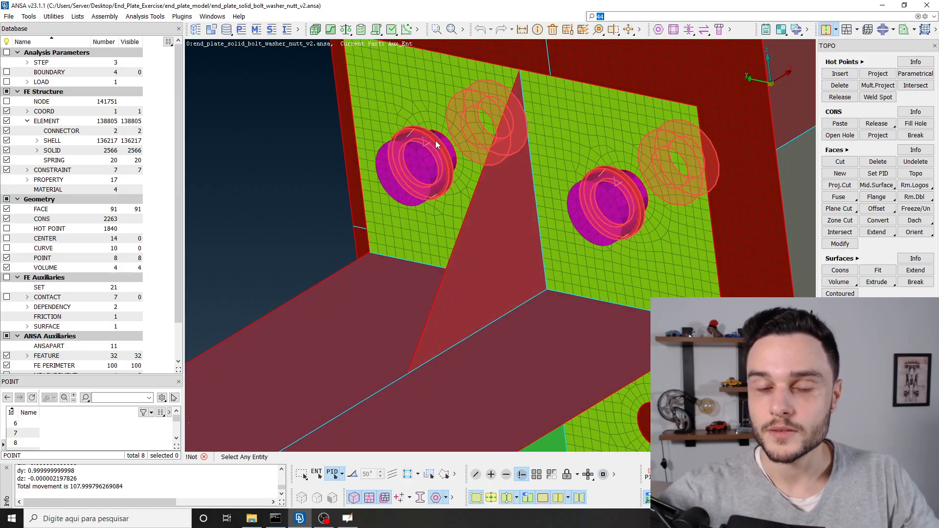
pyautogui.scroll(-3, 435, 140)
pyautogui.scroll(3, 436, 153)
pyautogui.moveTo(434, 149)
pyautogui.keyDown('ctrl'); pyautogui.mouseDown()
pyautogui.moveTo(426, 151)
pyautogui.moveTo(501, 136)
pyautogui.moveTo(510, 157)
pyautogui.moveTo(551, 145)
pyautogui.moveTo(417, 147)
pyautogui.moveTo(421, 158)
pyautogui.mouseUp(); pyautogui.keyUp('ctrl')
pyautogui.scroll(-5, 423, 158)
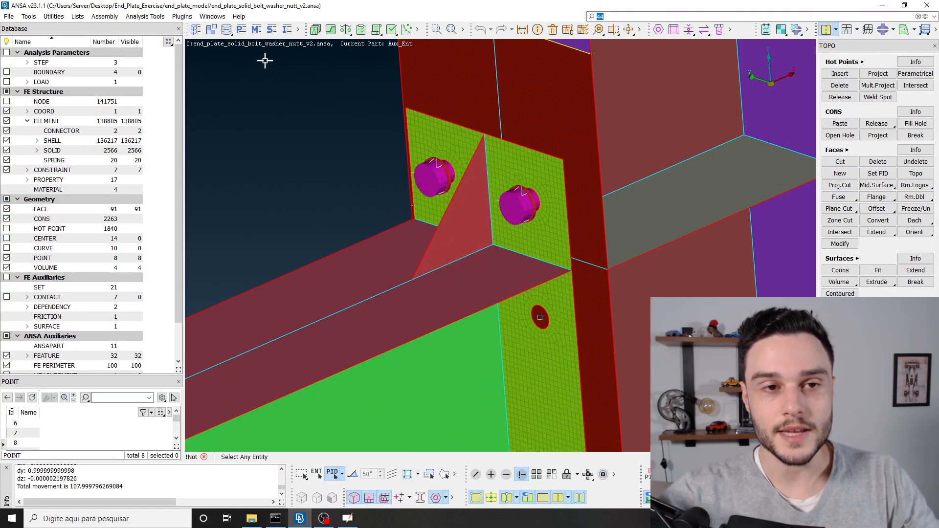
# List the model's contact pairs in an enlarged list and highlight the end_plate_to_column_flange contact in the model
pyautogui.scroll(-1, 42, 268)
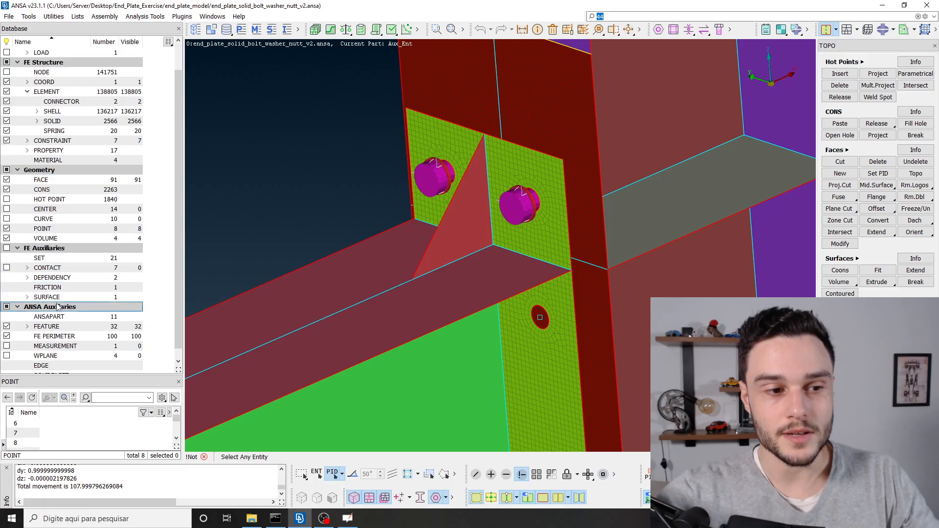
pyautogui.click(45, 271)
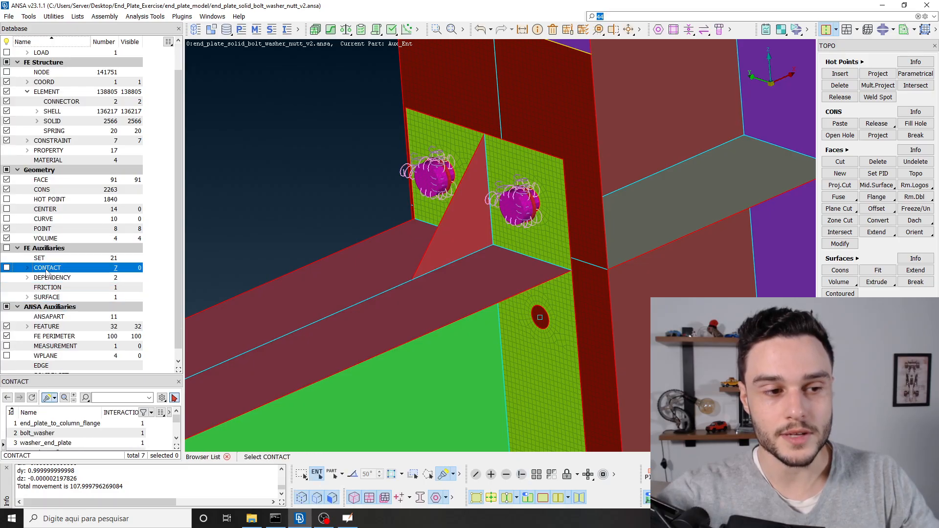
pyautogui.click(27, 268)
pyautogui.click(63, 278)
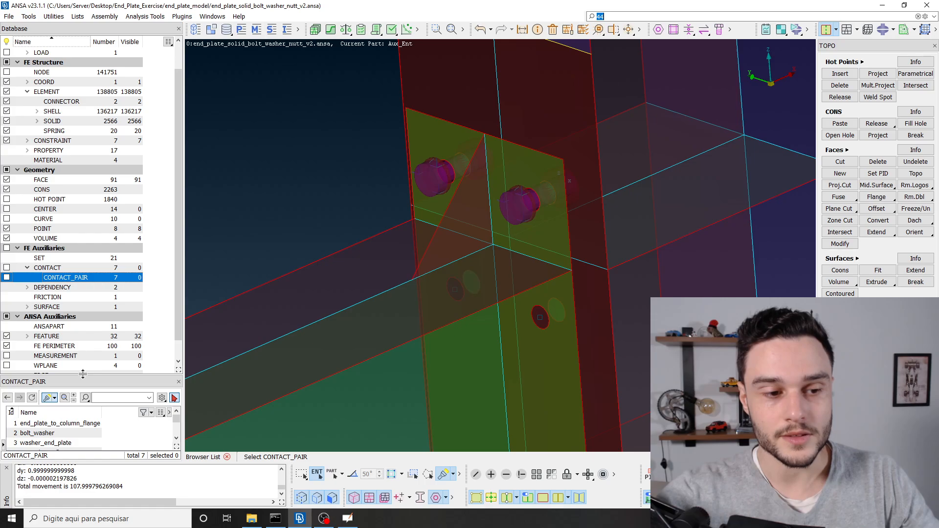
pyautogui.moveTo(83, 374); pyautogui.dragTo(78, 291)
pyautogui.click(59, 336)
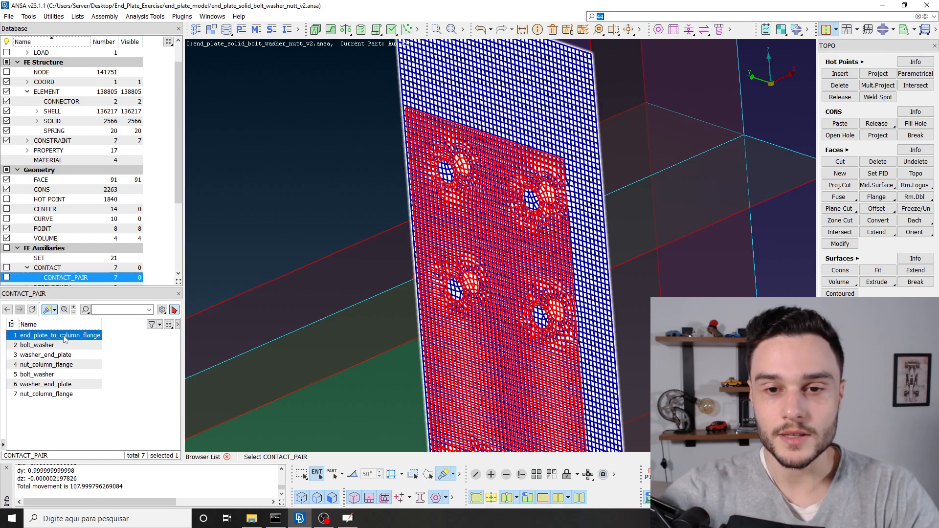
# Highlight the bolt_washer, washer_end_plate and nut_column_flange contact pairs of the original and copied bolts one after another
pyautogui.click(64, 343)
pyautogui.press('Down')
pyautogui.press('Down')
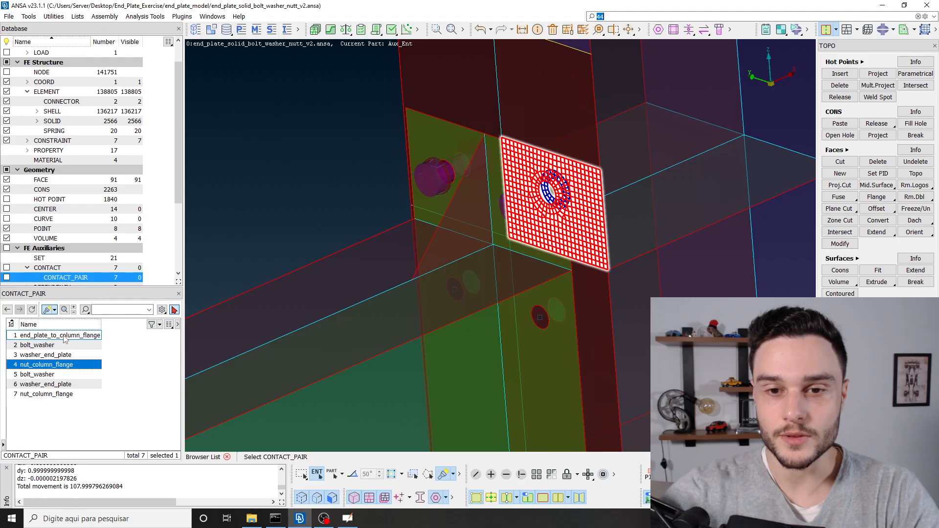
pyautogui.press('Down')
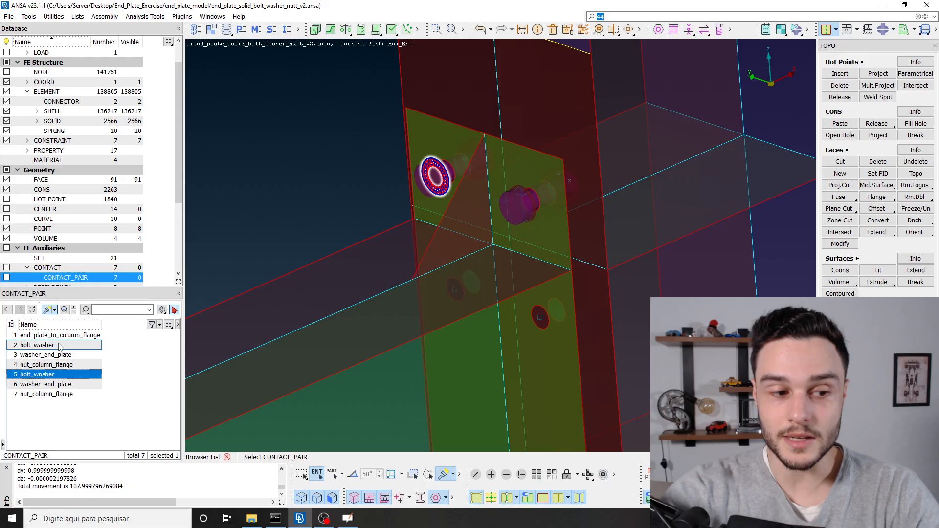
pyautogui.press('Down')
pyautogui.press('Down')
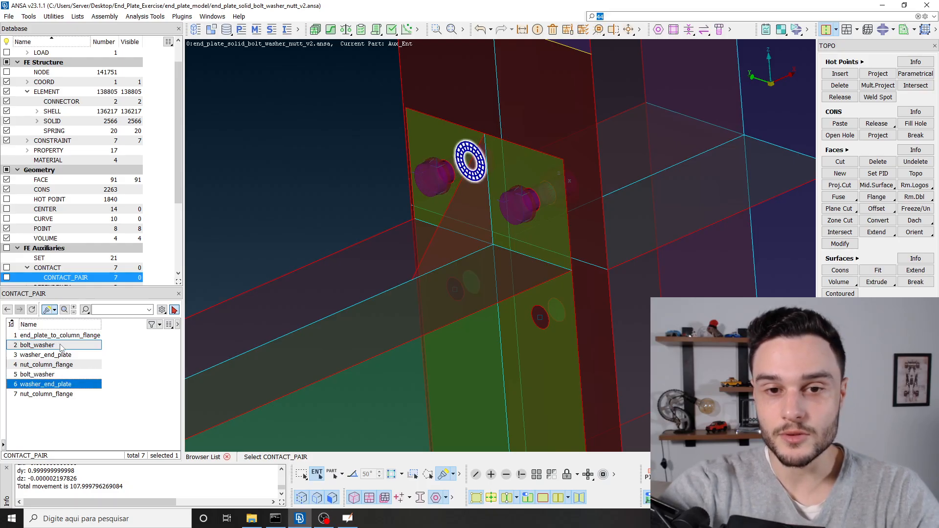
# Compare the contact surfaces of the copied washer_end_plate pair with those of the copied nut_column_flange pair
pyautogui.press('Up')
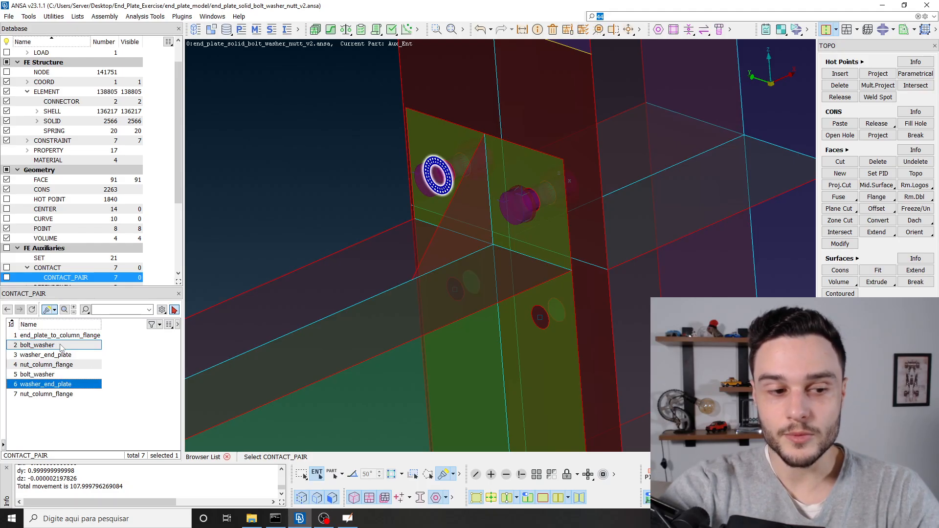
pyautogui.press('Down')
pyautogui.press('Up')
pyautogui.press('Down')
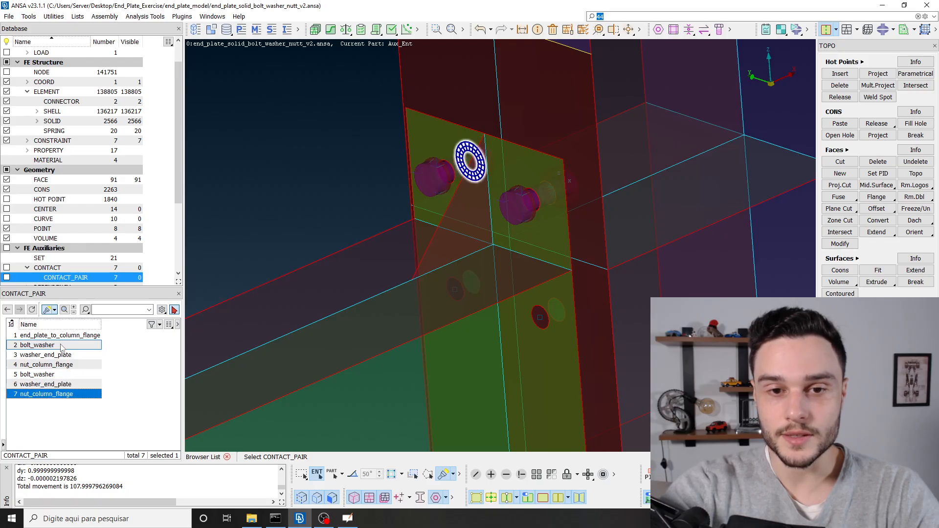
pyautogui.press('Up')
pyautogui.press('Down')
pyautogui.press('Up')
pyautogui.press('Down')
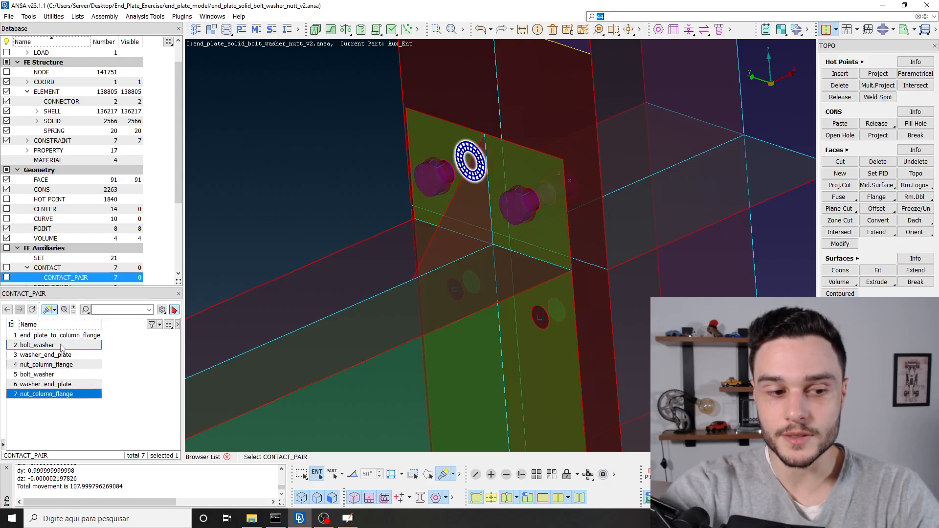
pyautogui.press('Up')
pyautogui.press('Down')
pyautogui.press('Up')
pyautogui.press('Down')
pyautogui.press('Up')
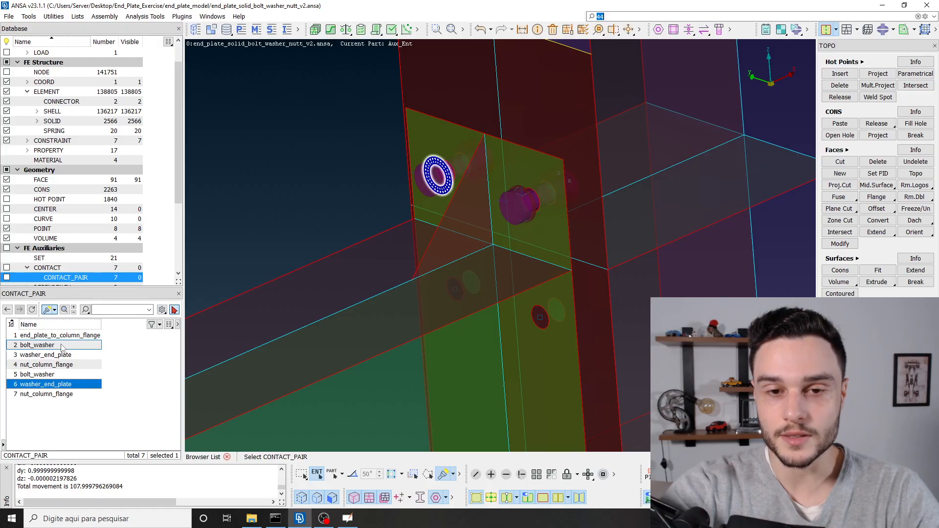
pyautogui.press('Down')
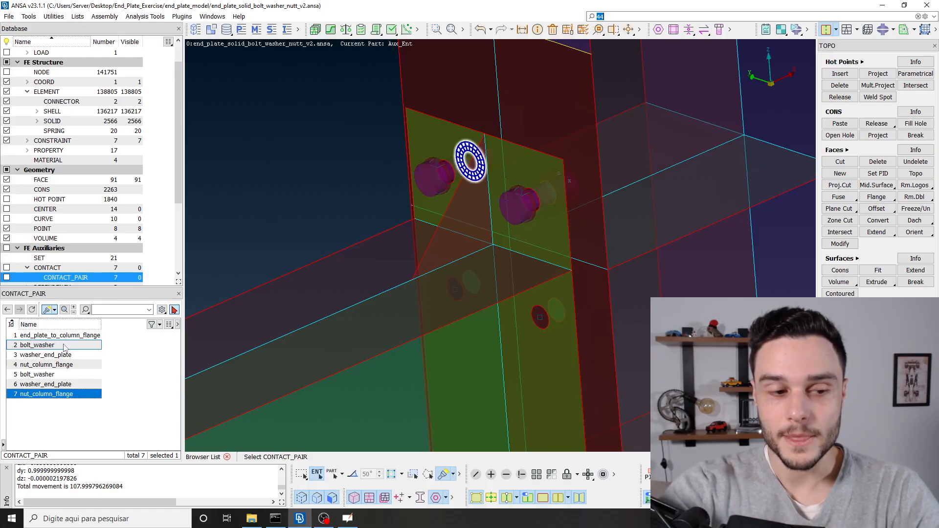
pyautogui.press('Up')
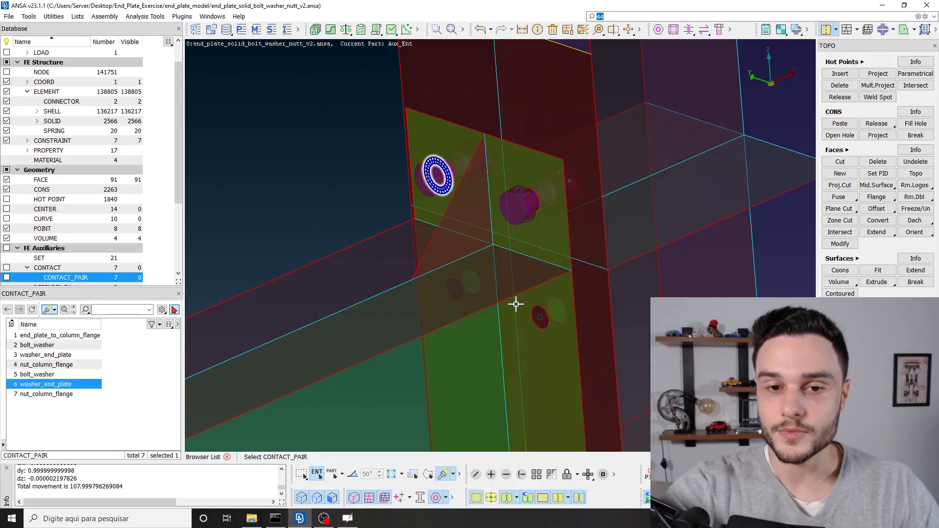
# Hide the bolt, washer and nut of the copied assembly beside the stiffener using PID Region selection
pyautogui.middleClick(318, 141)
pyautogui.scroll(-3, 314, 157)
pyautogui.scroll(5, 409, 188)
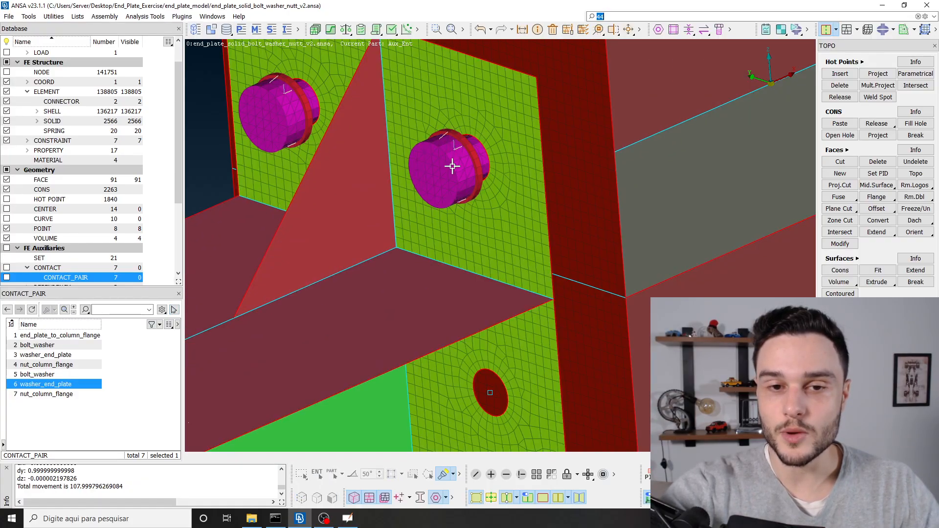
pyautogui.keyDown('ctrl'); pyautogui.moveTo(452, 167); pyautogui.dragTo(459, 214, button='middle'); pyautogui.keyUp('ctrl')
pyautogui.click(521, 474)
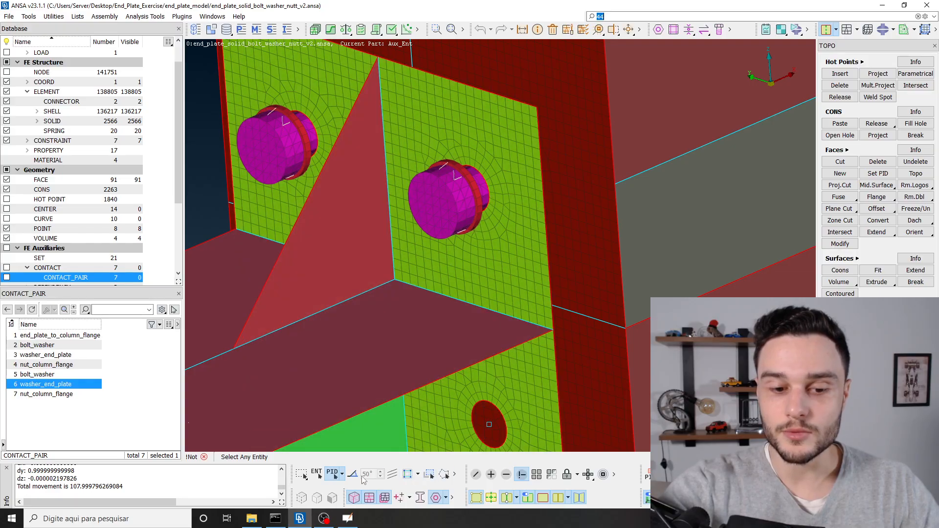
pyautogui.click(341, 473)
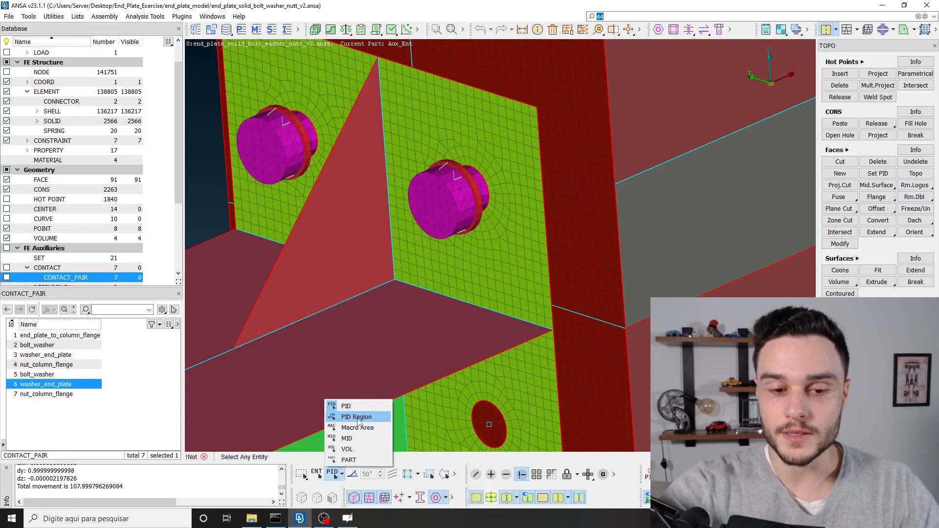
pyautogui.click(357, 417)
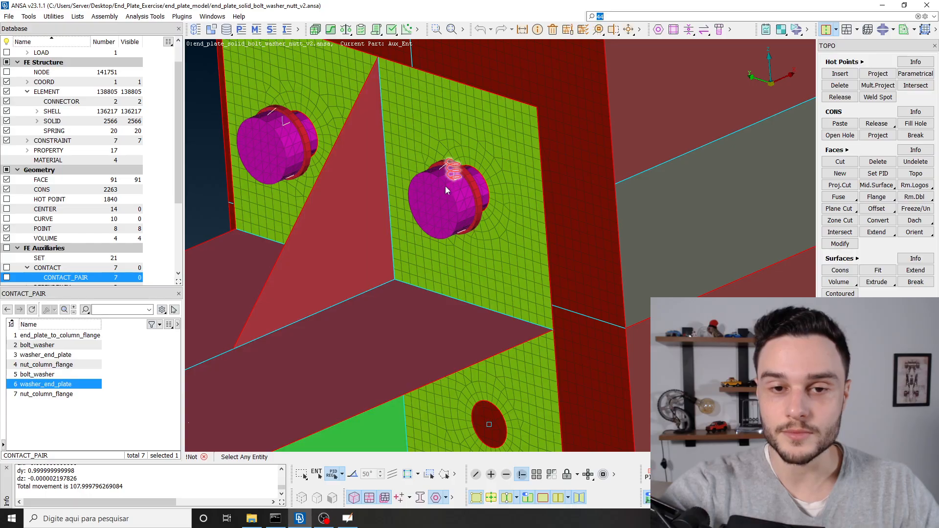
pyautogui.scroll(3, 467, 195)
pyautogui.click(465, 201)
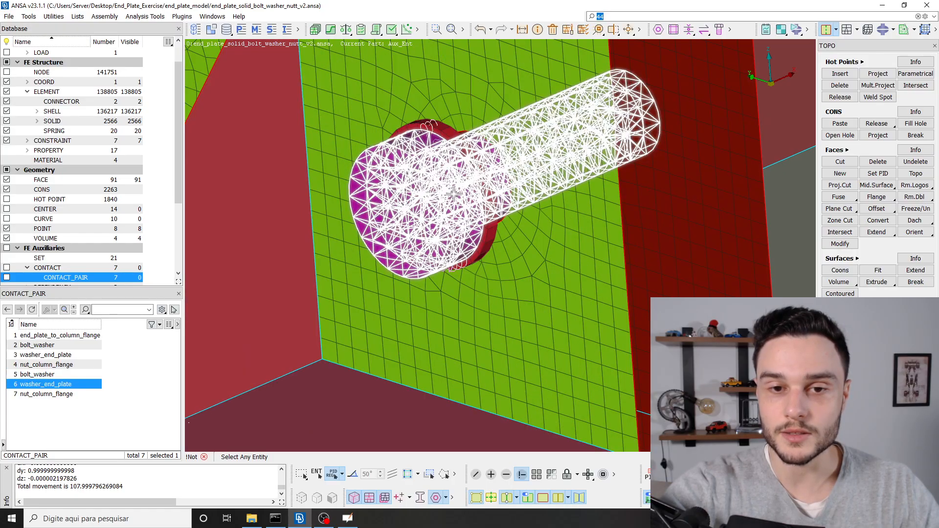
pyautogui.click(462, 146)
pyautogui.keyDown('ctrl'); pyautogui.moveTo(462, 147); pyautogui.dragTo(409, 195); pyautogui.keyUp('ctrl')
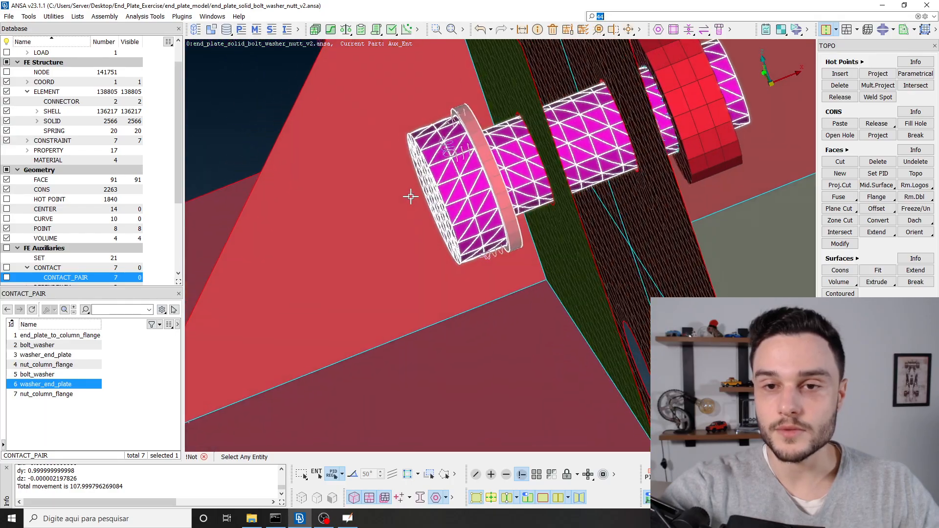
pyautogui.click(715, 87)
pyautogui.scroll(-3, 565, 201)
pyautogui.scroll(-3, 565, 202)
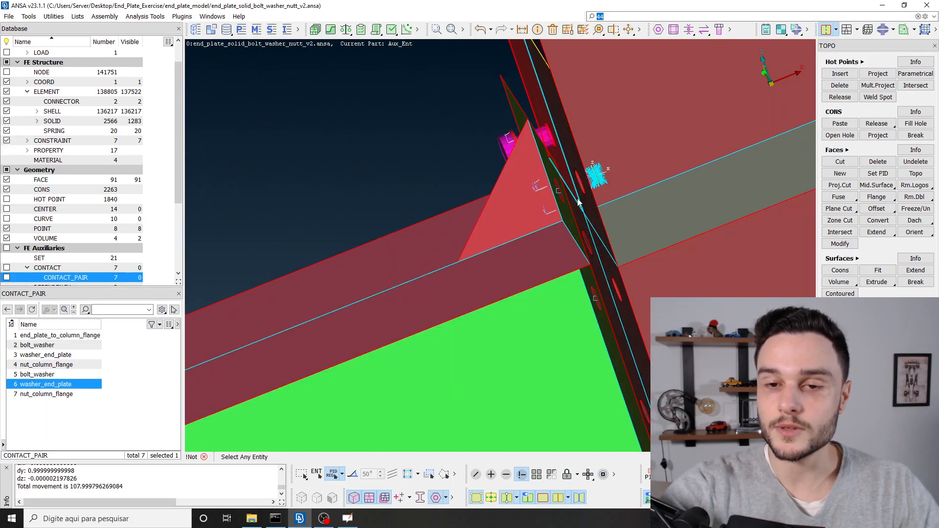
# Invert the visibility to isolate the hidden bolt assembly and bring in all its neighbouring connected entities
pyautogui.middleClick(576, 199)
pyautogui.click(589, 475)
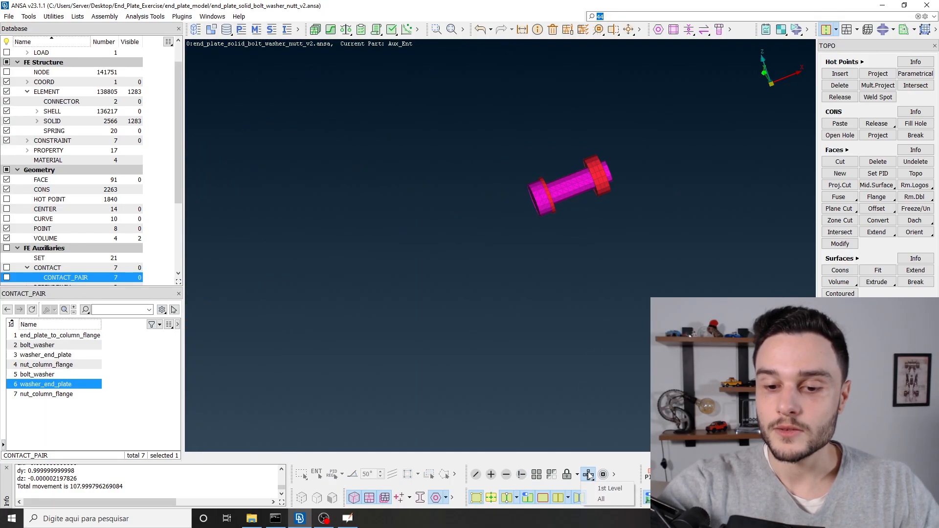
pyautogui.click(601, 499)
pyautogui.keyDown('ctrl'); pyautogui.moveTo(570, 227); pyautogui.dragTo(588, 179); pyautogui.keyUp('ctrl')
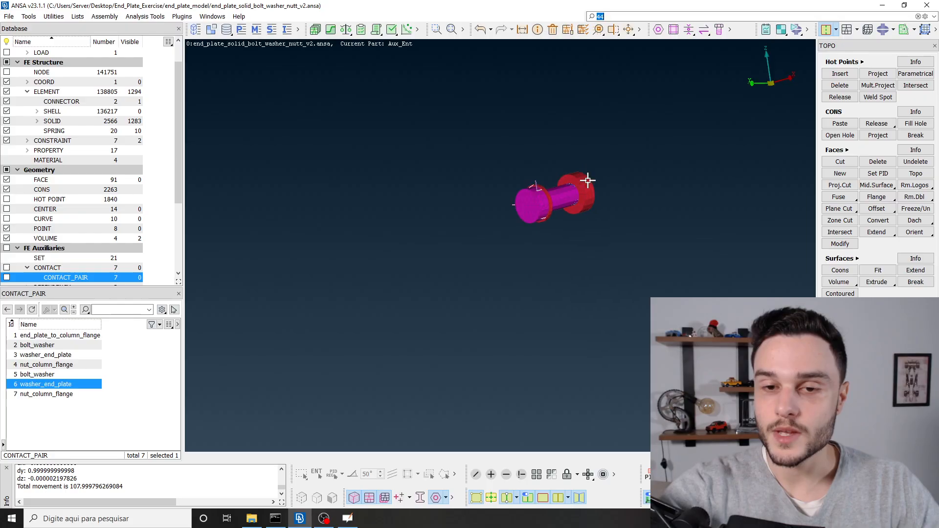
# Start a Copy of the isolated bolt assembly, selecting all its nodes together with its connecting entities
pyautogui.click(637, 29)
pyautogui.click(636, 46)
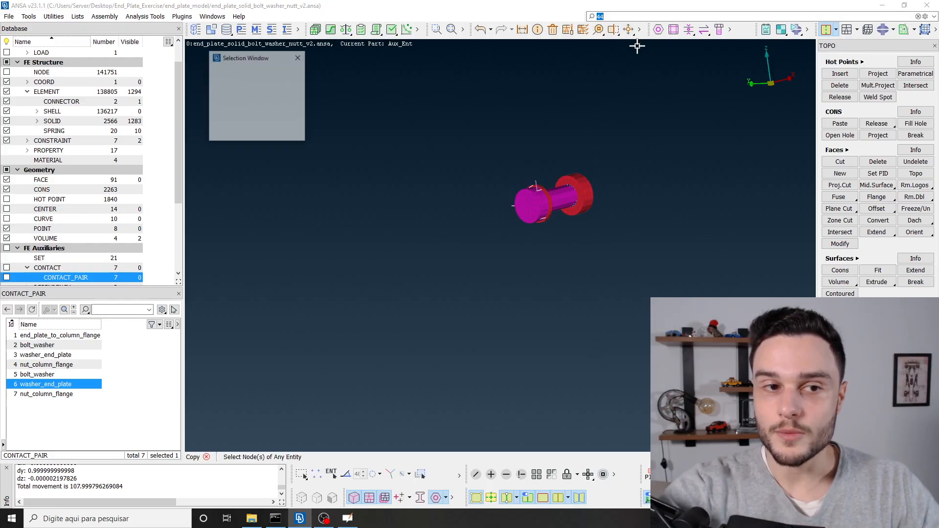
pyautogui.moveTo(411, 93); pyautogui.dragTo(815, 346)
pyautogui.click(229, 84)
pyautogui.moveTo(419, 112); pyautogui.dragTo(810, 333)
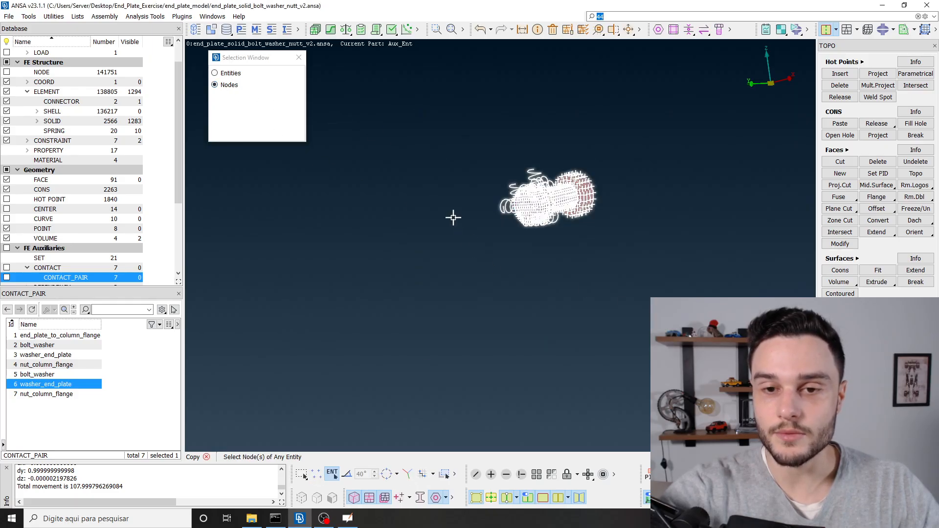
pyautogui.middleClick(512, 157)
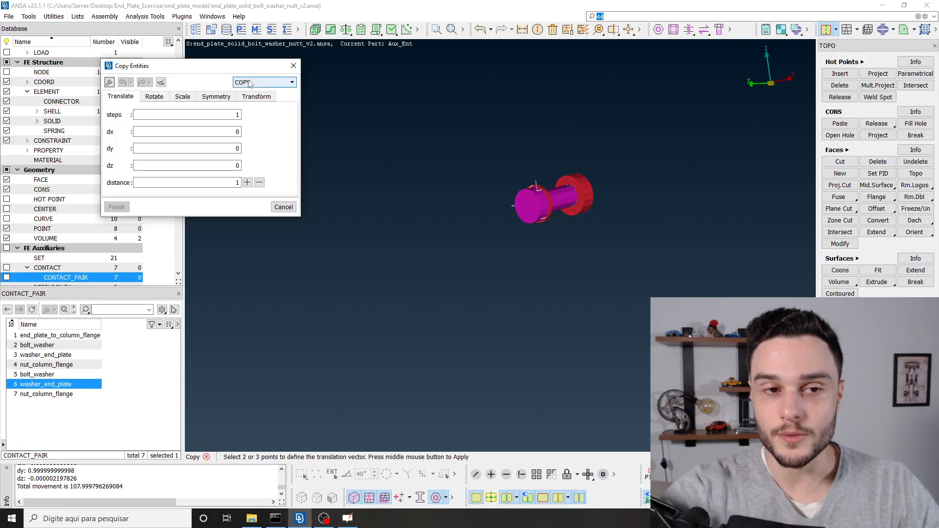
# Switch the visibility back to the plates and define the copy's translation vector from the upper hole's centre to the centre of the hole below
pyautogui.click(551, 474)
pyautogui.scroll(5, 542, 201)
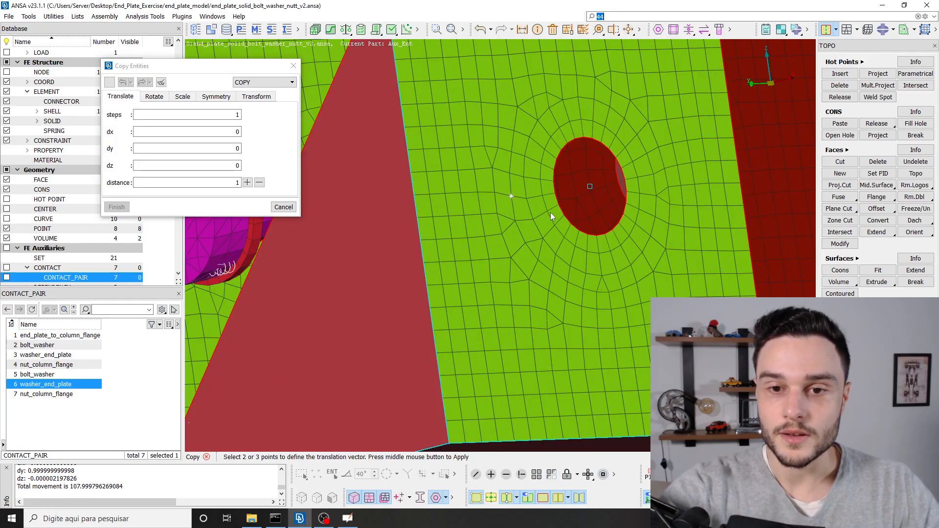
pyautogui.scroll(-5, 541, 145)
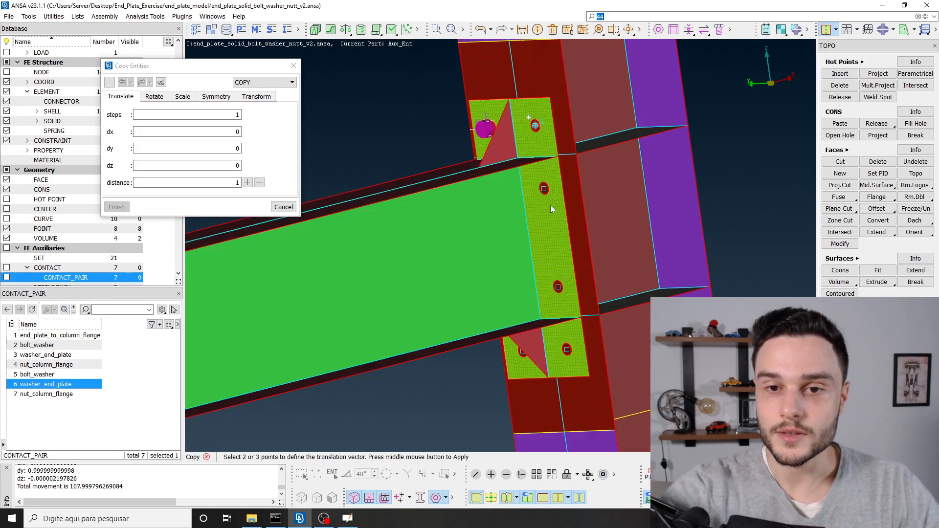
pyautogui.scroll(5, 550, 204)
pyautogui.click(552, 172)
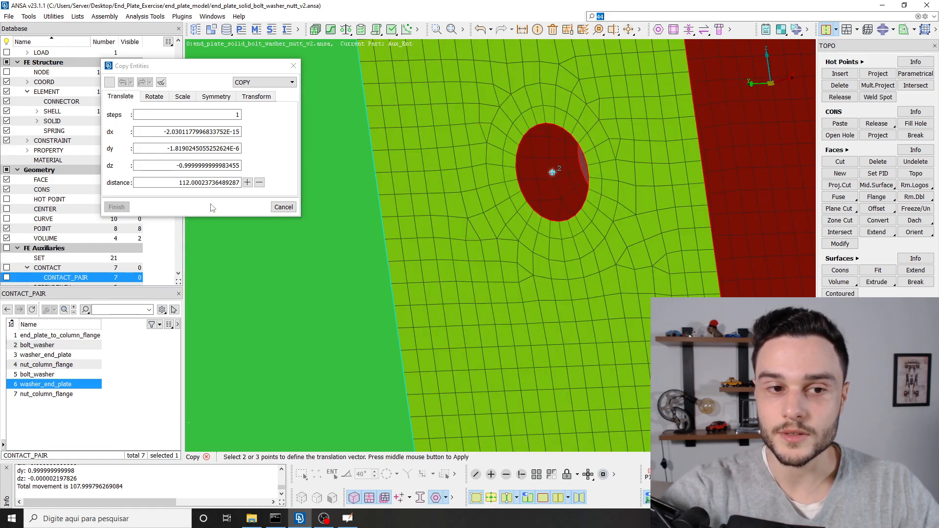
# Apply the translated copy with PID set to No-Offset, Part to Same Part and Set to Copy
pyautogui.click(247, 182)
pyautogui.click(205, 85)
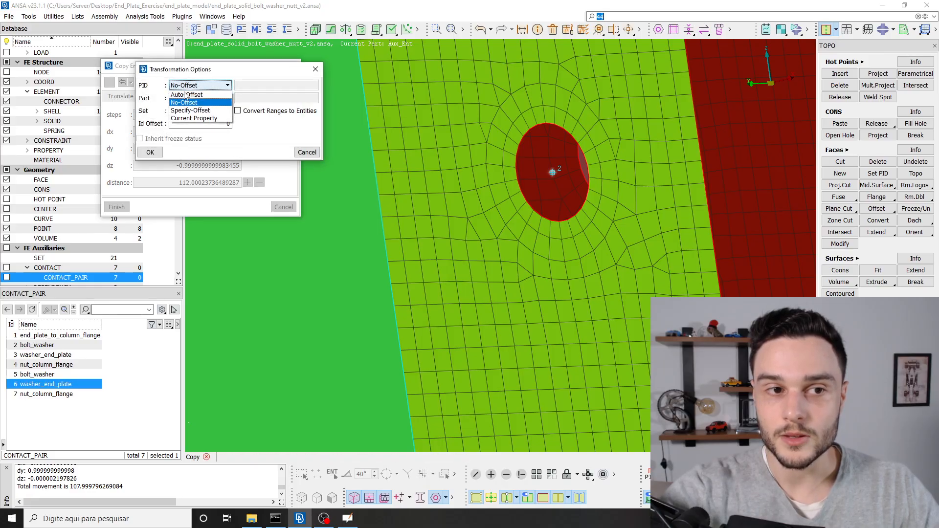
pyautogui.click(185, 101)
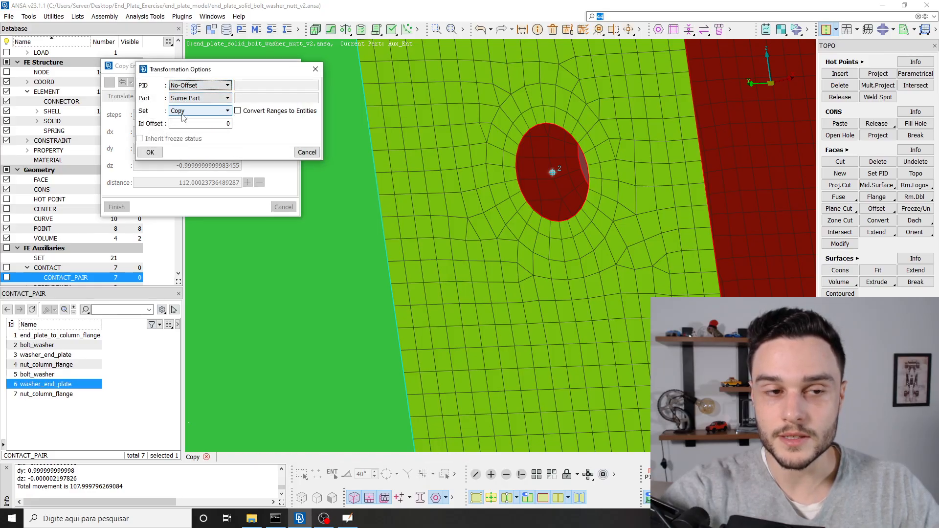
pyautogui.click(151, 152)
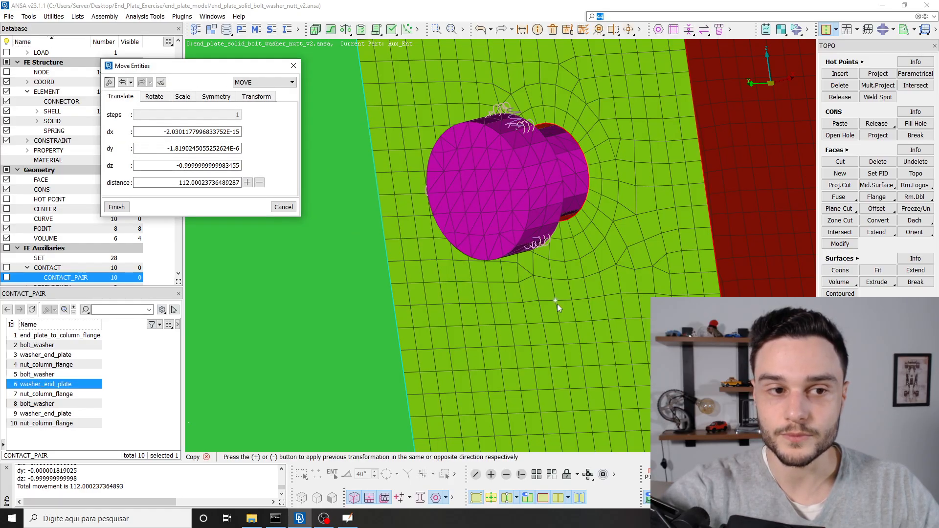
# Try moving the new bolt copy a distance of 10 along the translation vector and back in the opposite direction
pyautogui.scroll(-5, 536, 252)
pyautogui.scroll(5, 536, 254)
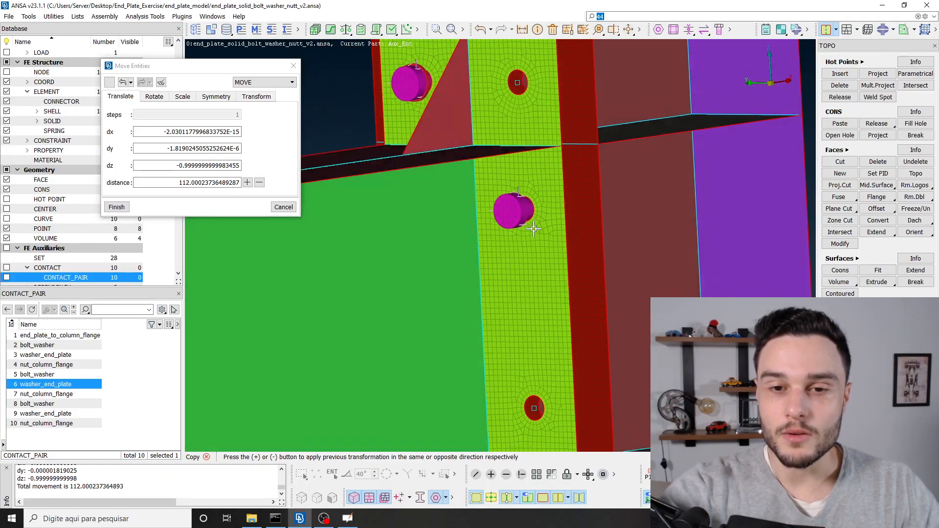
pyautogui.keyDown('ctrl'); pyautogui.moveTo(533, 229); pyautogui.dragTo(531, 234); pyautogui.keyUp('ctrl')
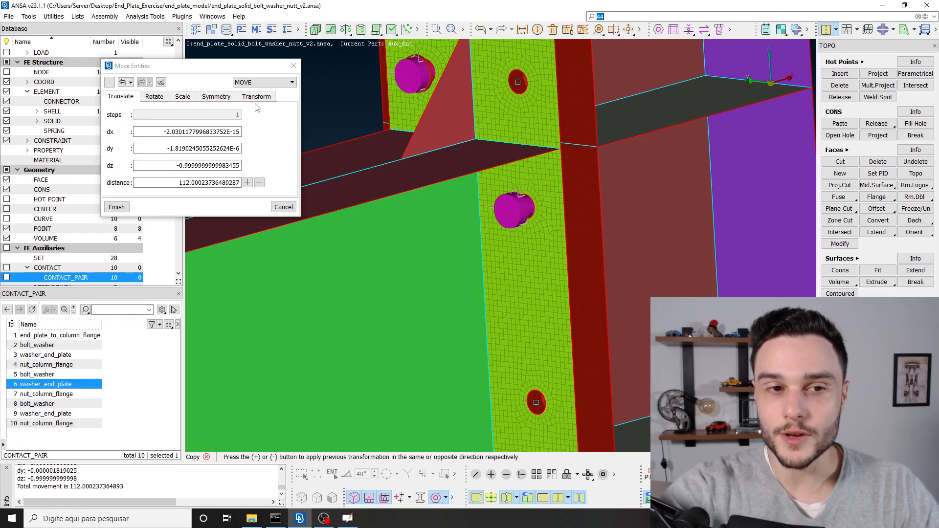
pyautogui.click(244, 83)
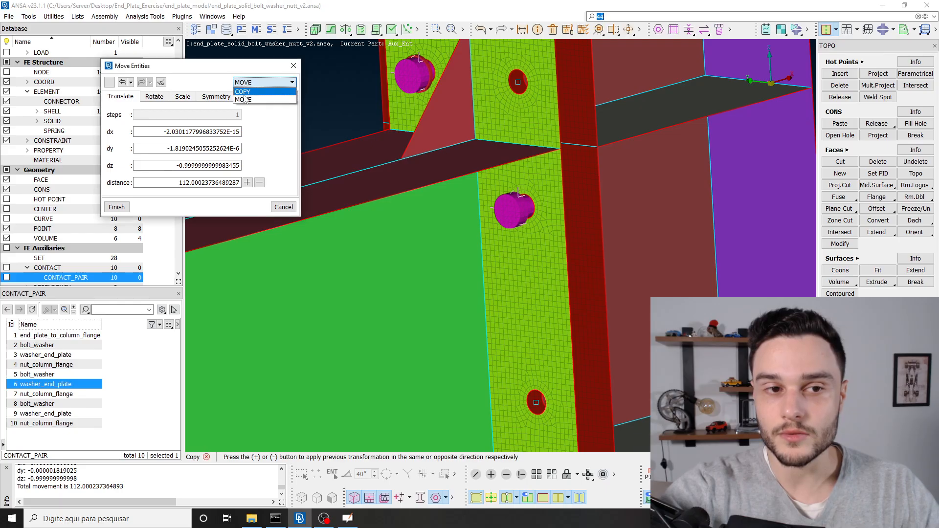
pyautogui.click(246, 91)
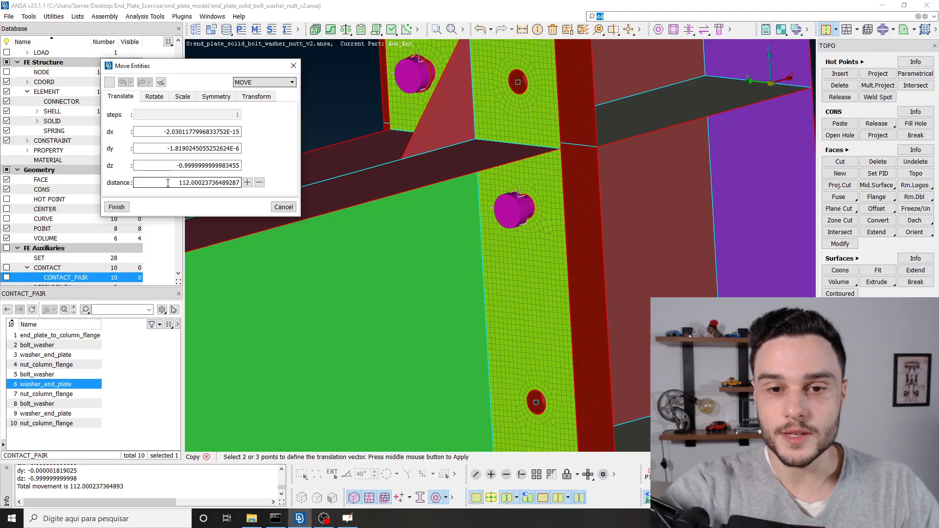
pyautogui.moveTo(168, 183); pyautogui.dragTo(230, 181)
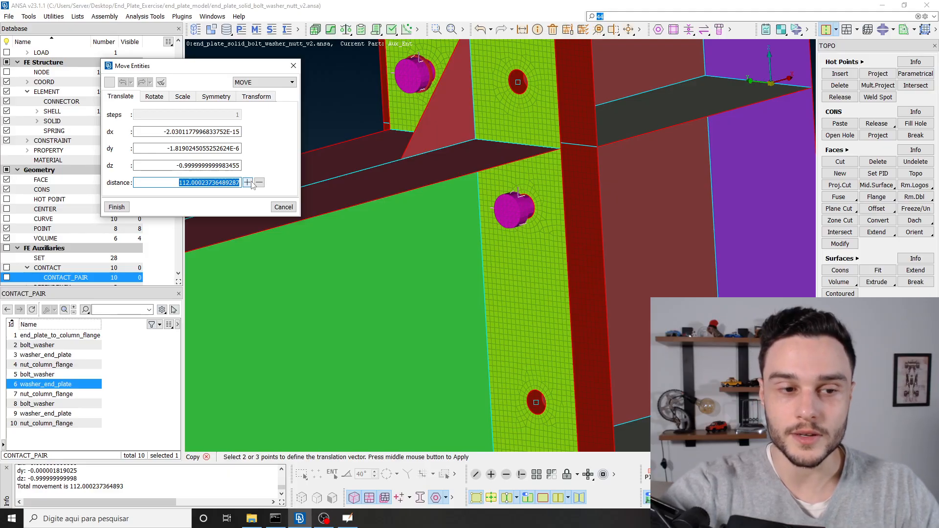
pyautogui.write('10')
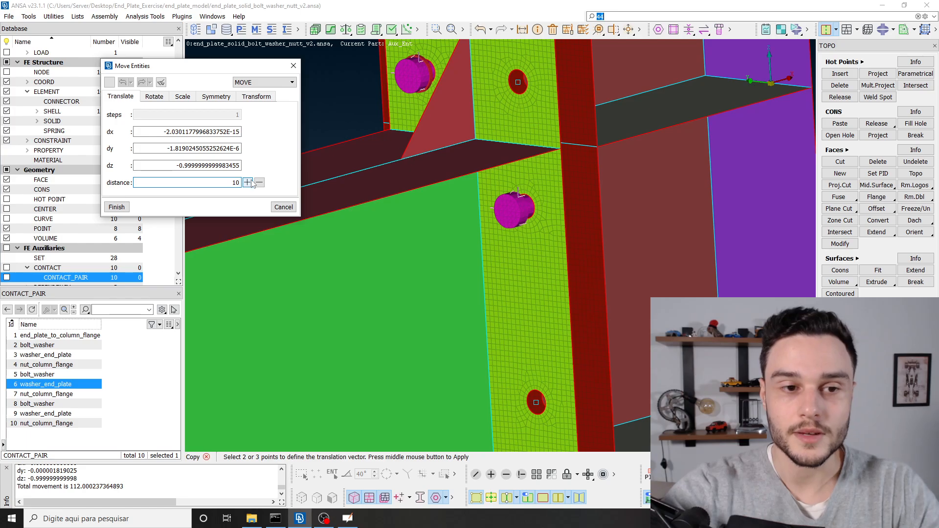
pyautogui.click(249, 183)
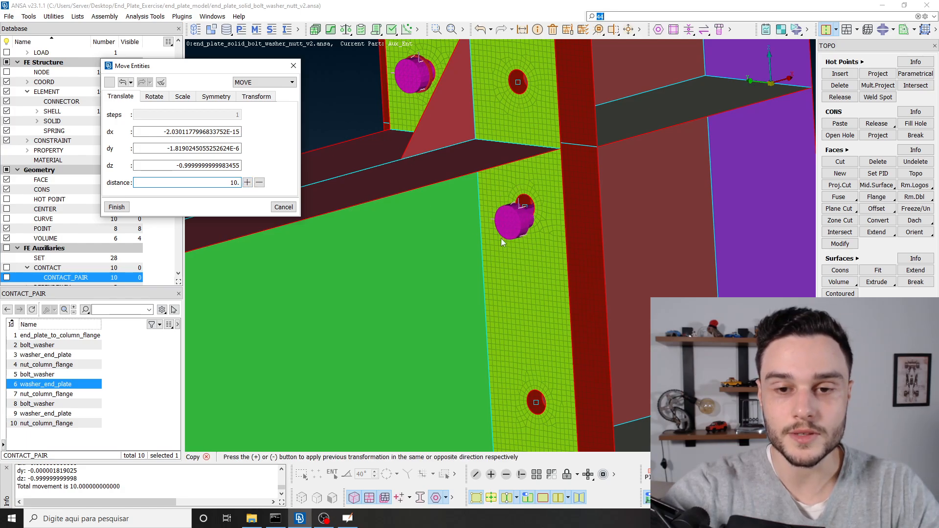
pyautogui.click(260, 183)
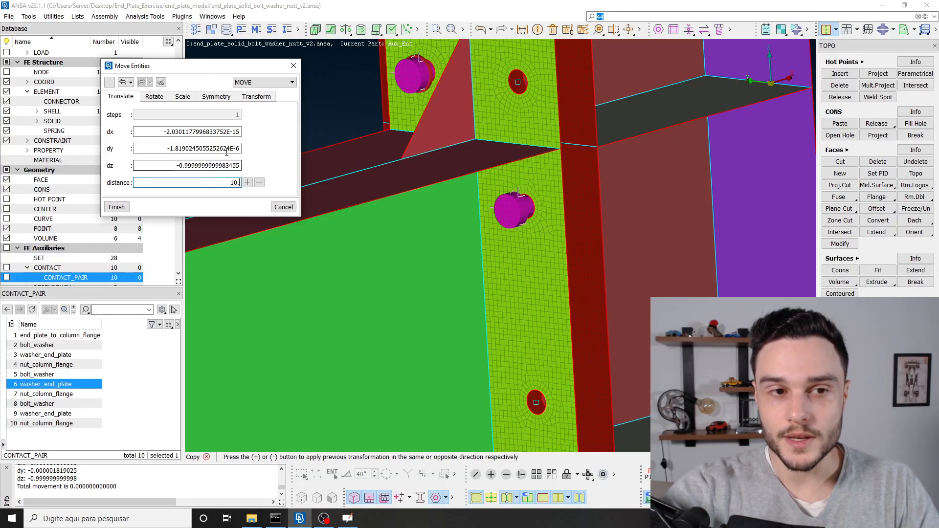
# Switch the entity transformation to Copy mode and hide the mesh display so the end-plate hole centre points are exposed
pyautogui.click(254, 83)
pyautogui.click(253, 95)
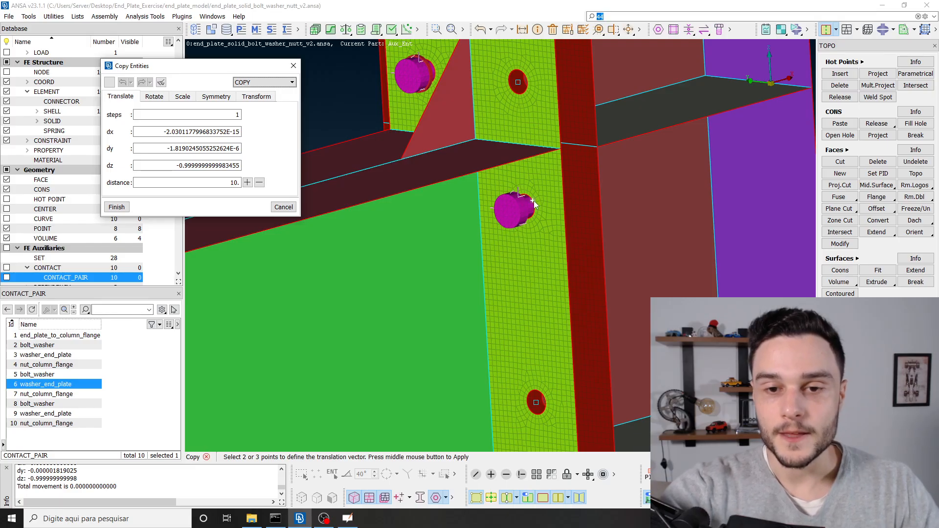
pyautogui.scroll(3, 530, 209)
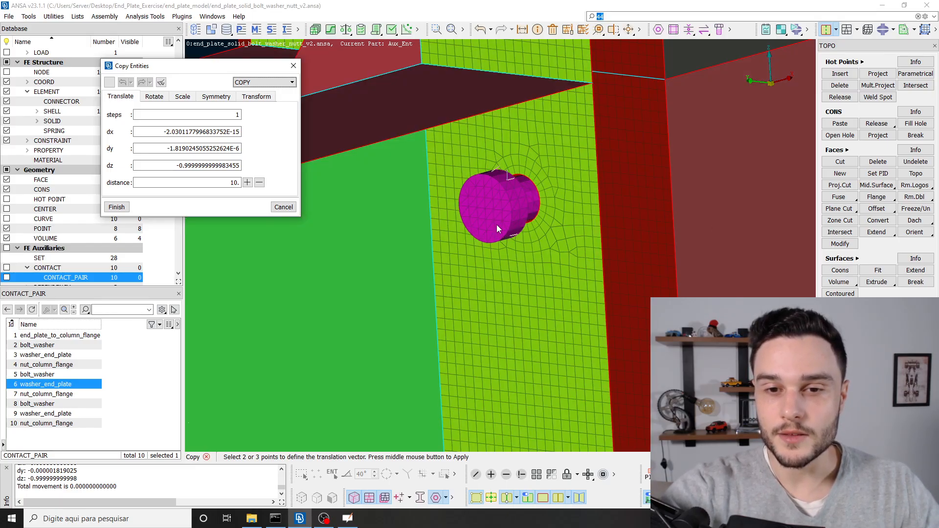
pyautogui.scroll(-3, 486, 205)
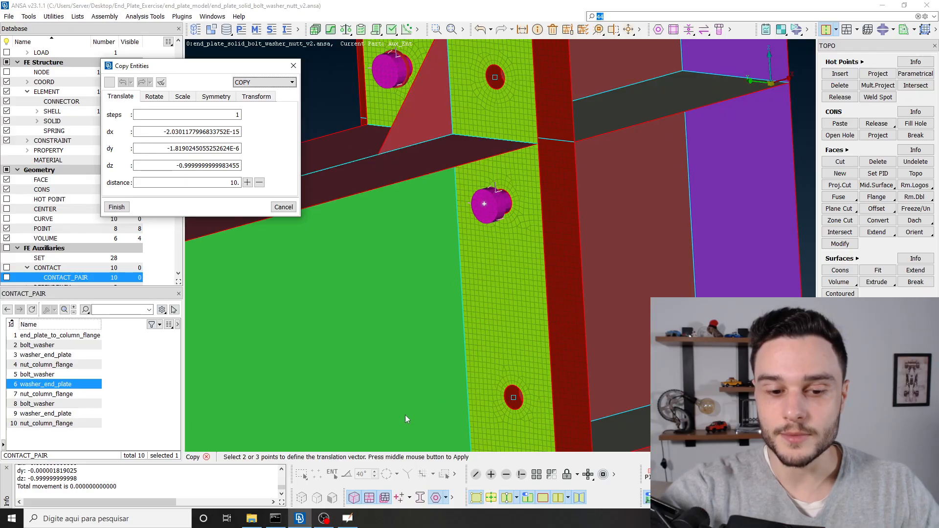
pyautogui.click(384, 498)
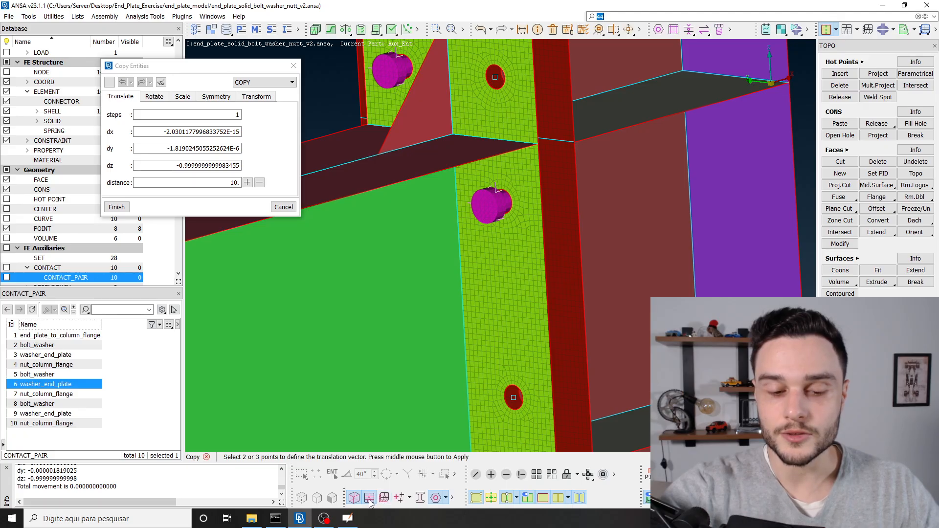
pyautogui.click(369, 502)
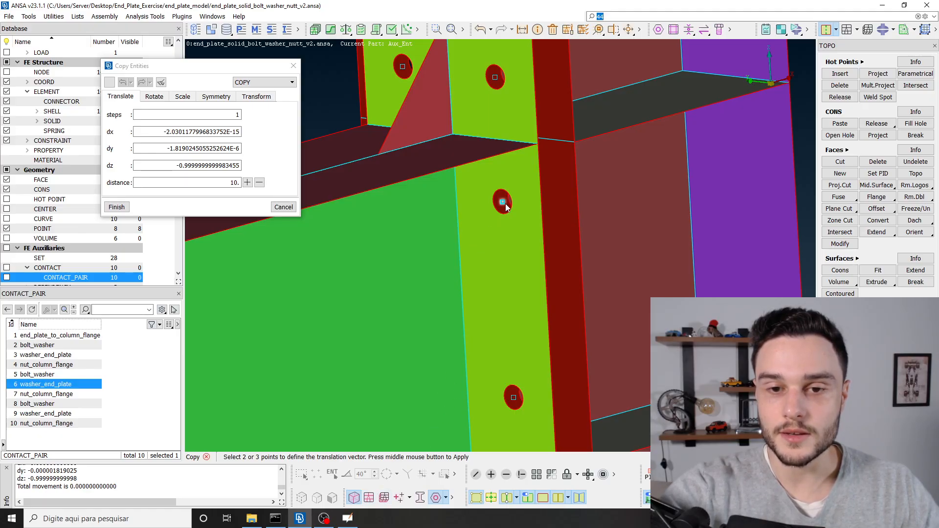
# Copy the bolt assembly about 176 downward, from the hole below the beam's upper flange to the one above the lower flange, and redisplay the mesh
pyautogui.scroll(5, 505, 204)
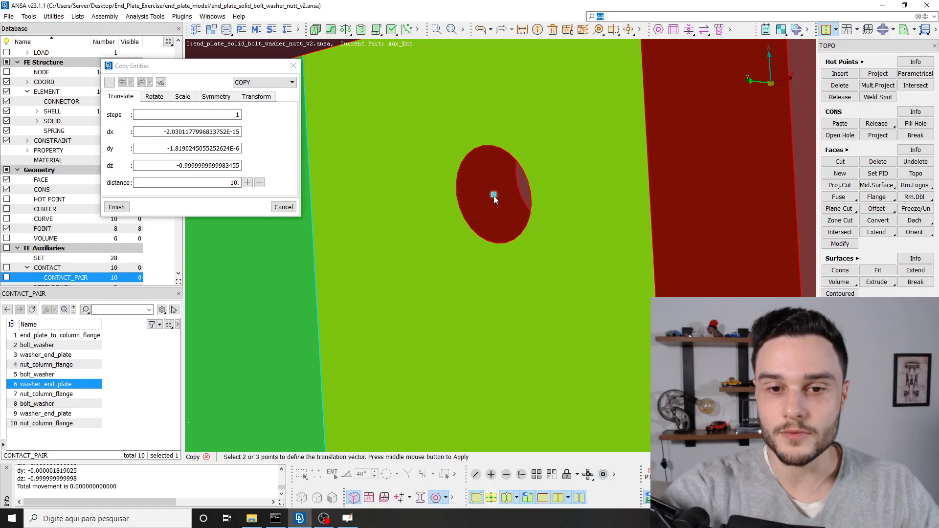
pyautogui.scroll(-5, 494, 195)
pyautogui.scroll(5, 508, 239)
pyautogui.click(509, 239)
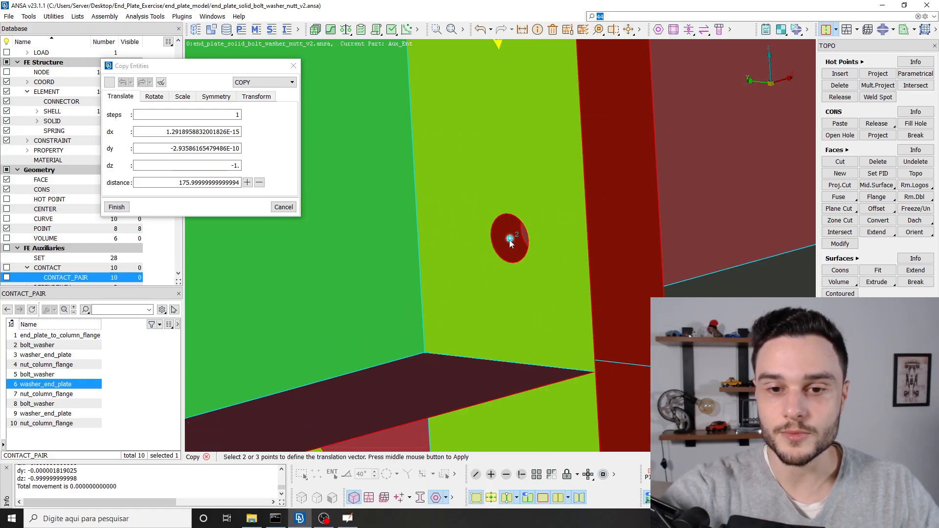
pyautogui.click(248, 182)
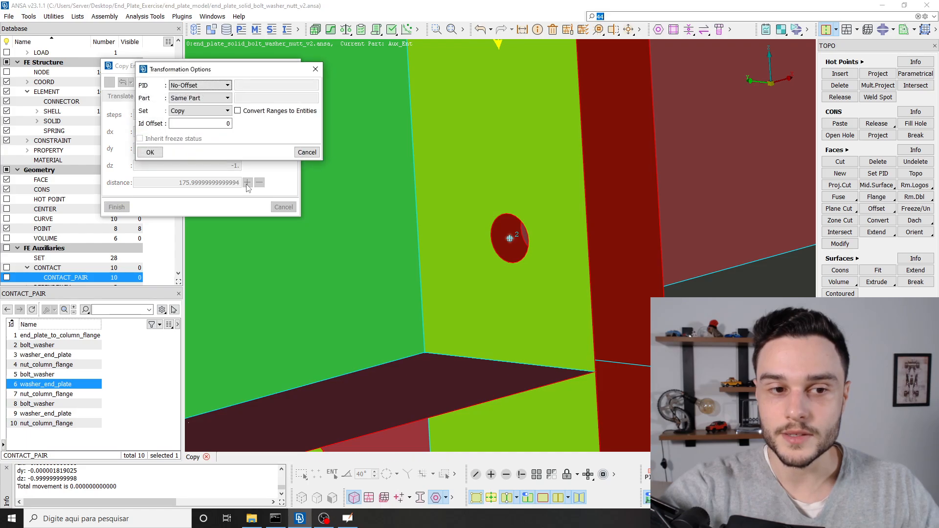
pyautogui.click(150, 152)
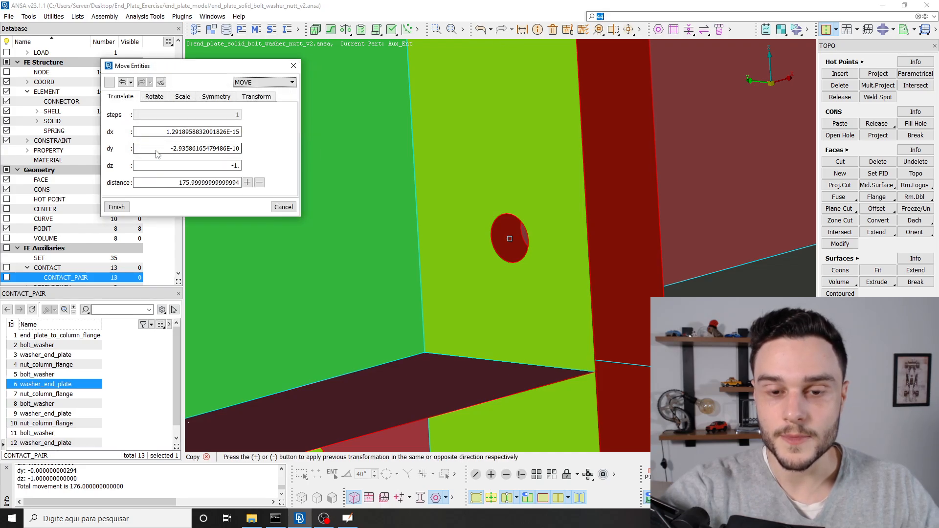
pyautogui.click(369, 499)
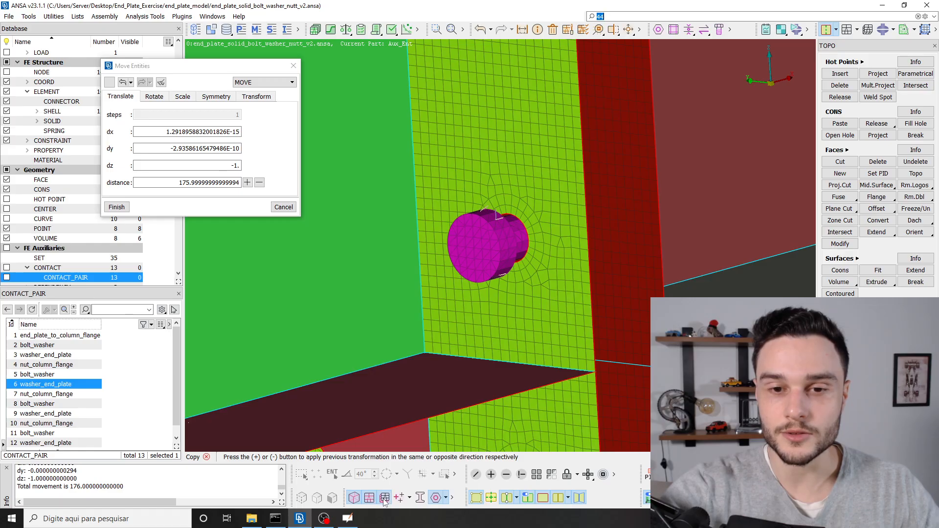
pyautogui.scroll(-3, 491, 360)
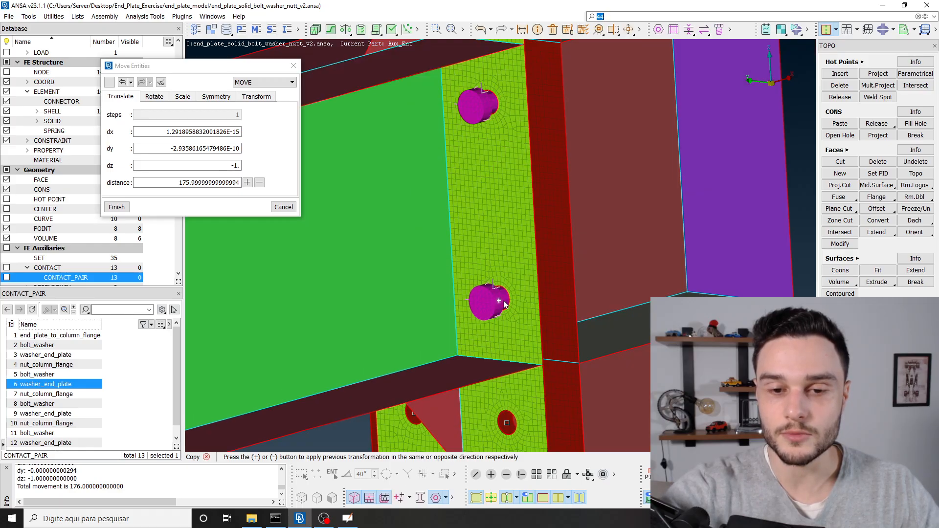
pyautogui.scroll(-3, 504, 301)
pyautogui.scroll(6, 501, 307)
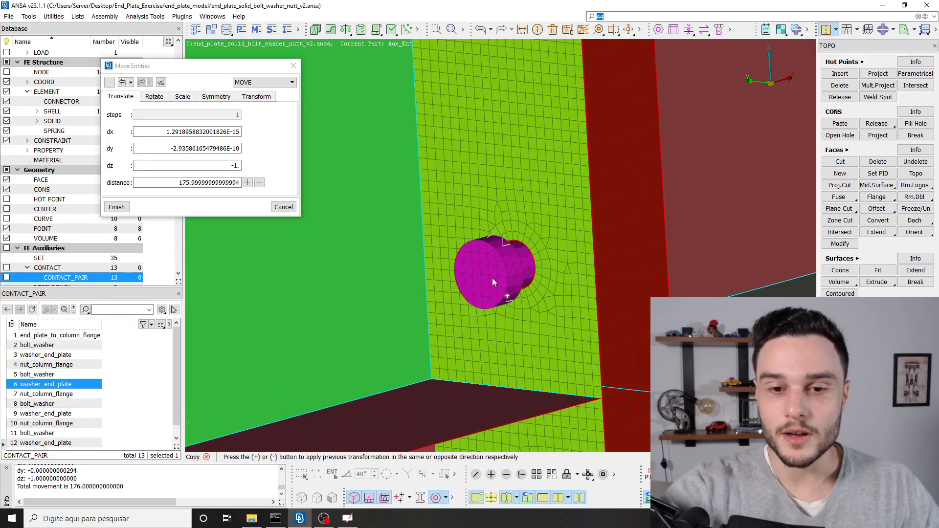
# Set the transformation back to Copy mode and hide the mesh around the newly placed lower bolt
pyautogui.click(264, 82)
pyautogui.click(279, 99)
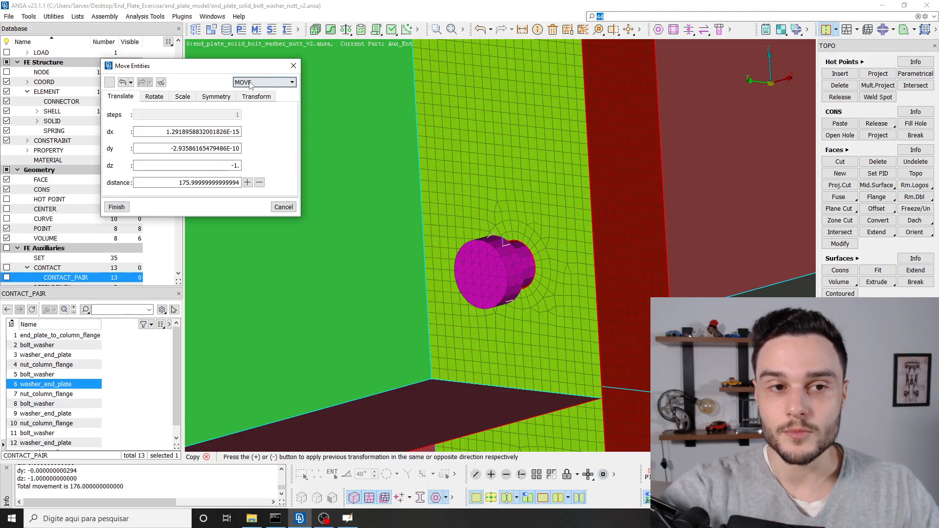
pyautogui.click(264, 82)
pyautogui.click(251, 93)
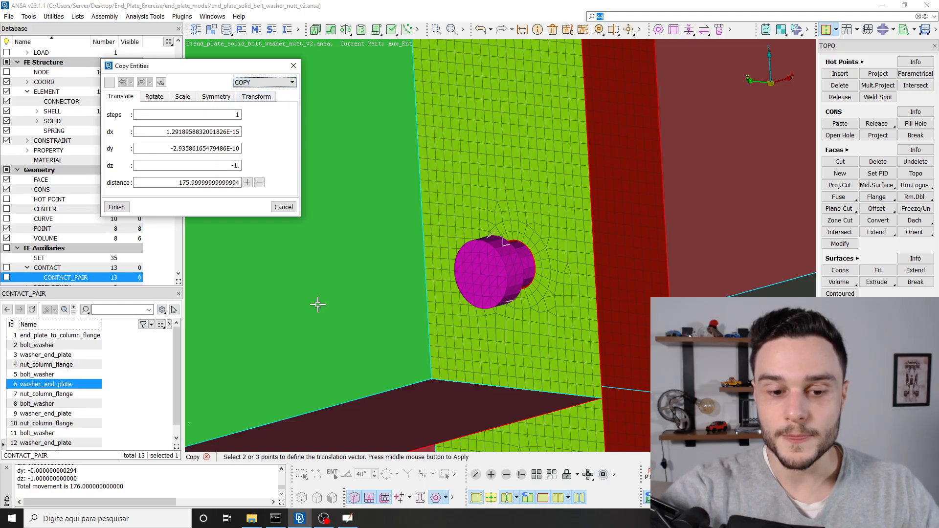
pyautogui.click(368, 498)
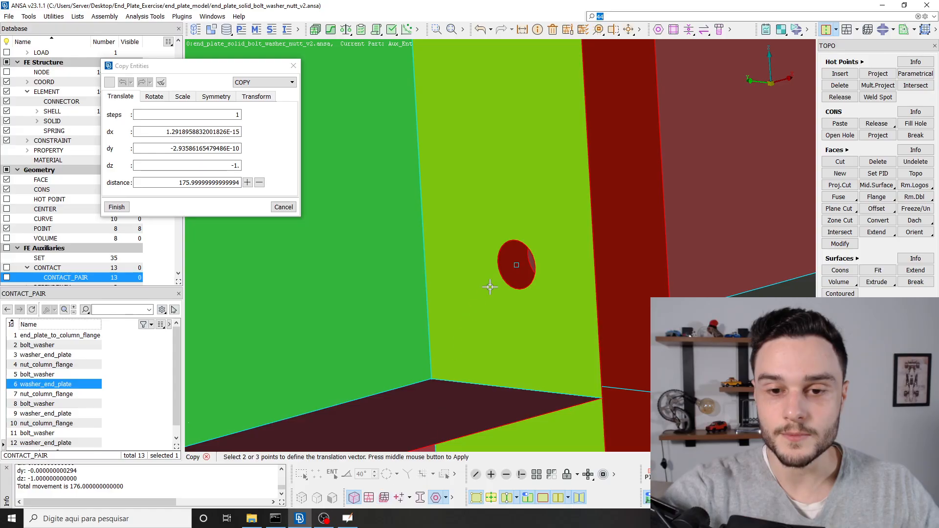
# Copy the bolt assembly about 112 downward to the hole beneath the lower flange, keeping No-Offset and Same Part, and redisplay the mesh
pyautogui.scroll(-3, 513, 293)
pyautogui.scroll(3, 520, 310)
pyautogui.click(527, 304)
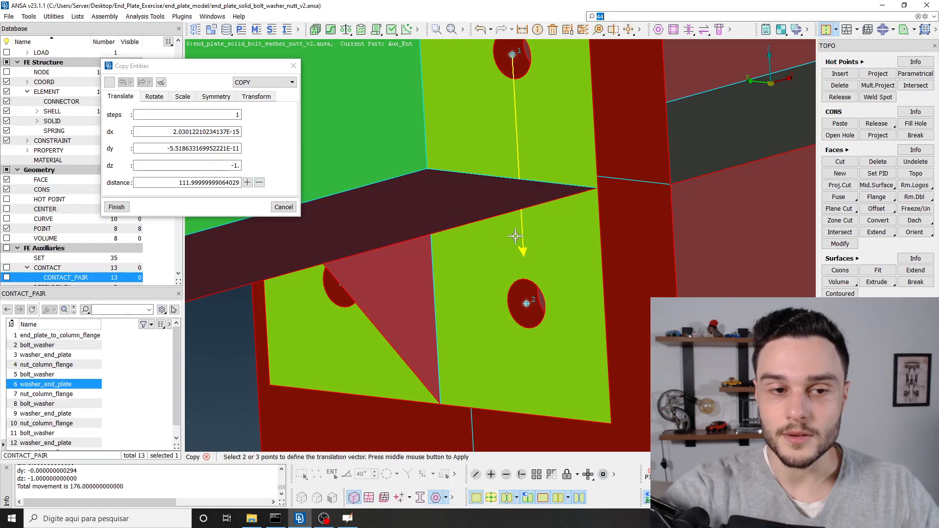
pyautogui.middleClick(489, 236)
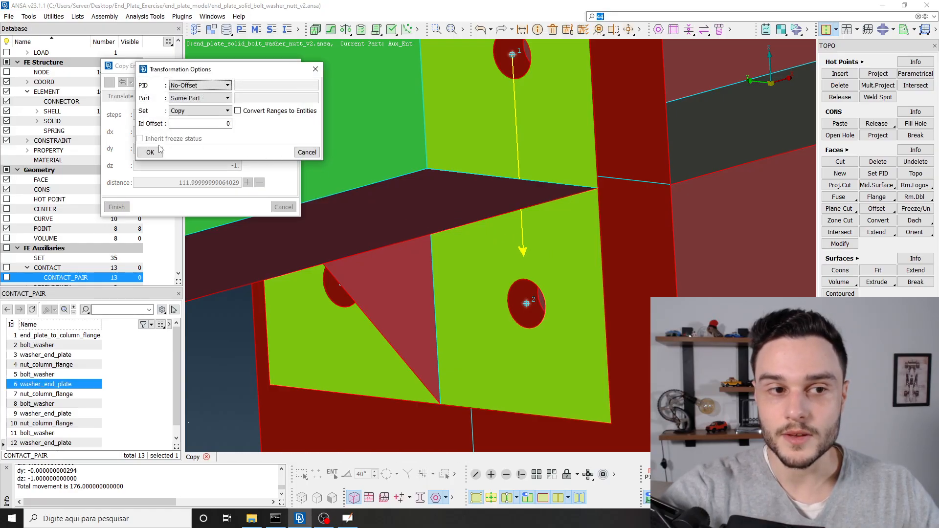
pyautogui.click(150, 152)
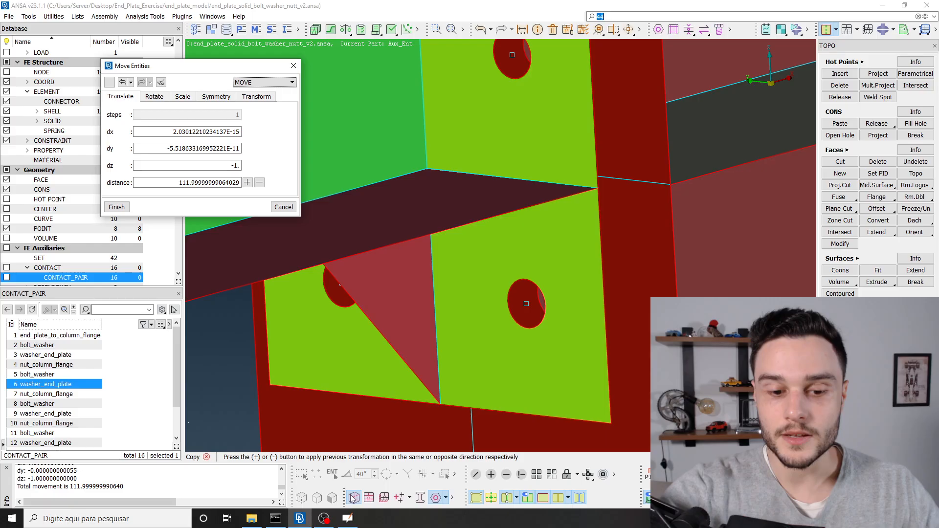
pyautogui.click(373, 501)
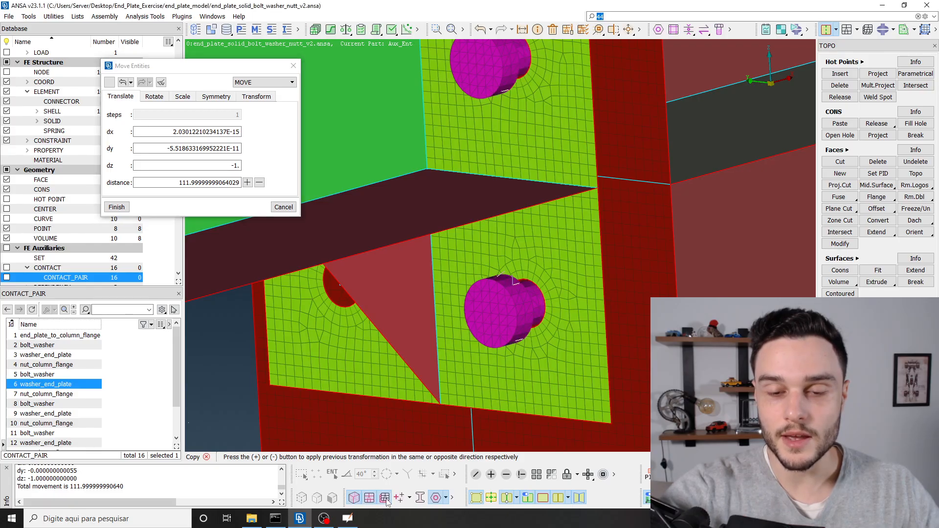
pyautogui.scroll(-5, 502, 359)
pyautogui.scroll(5, 503, 362)
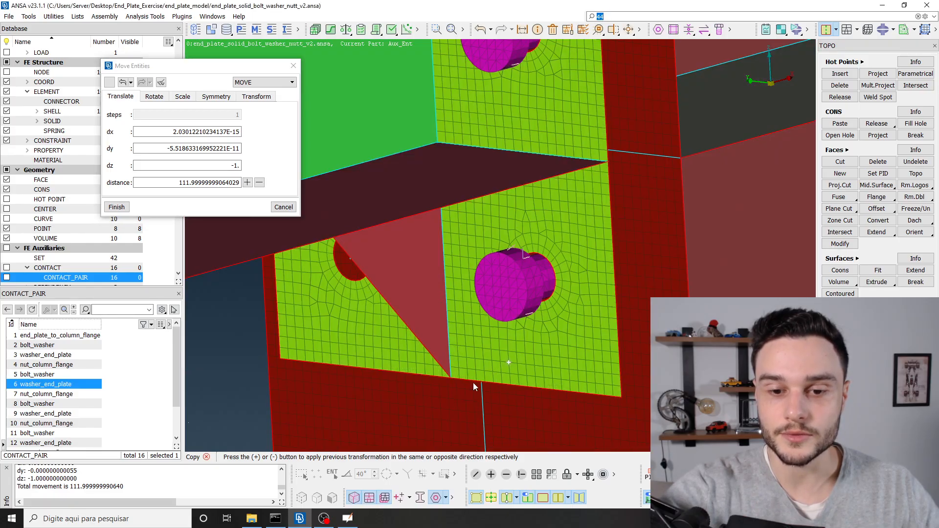
# With the mesh hidden, copy the lowest bolt assembly 108 along Y to the hole on the other side of the stiffener
pyautogui.click(372, 502)
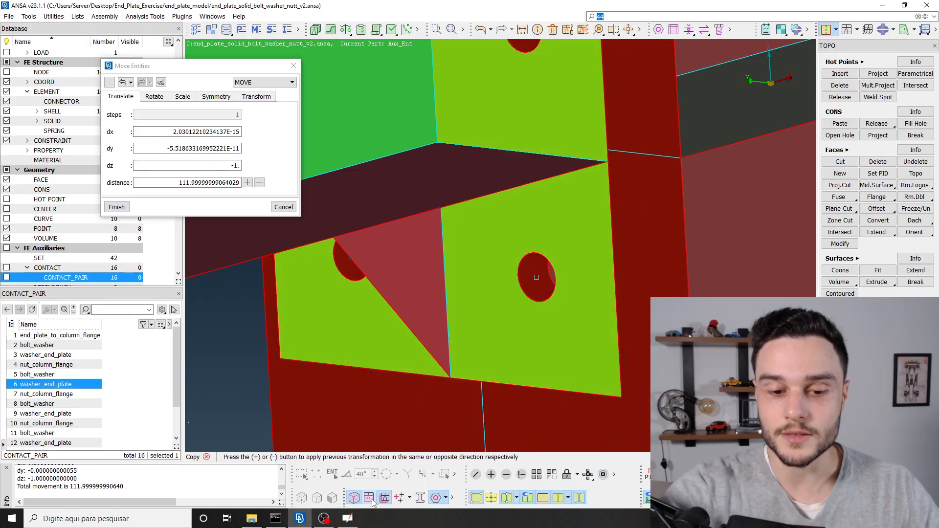
pyautogui.click(263, 89)
pyautogui.click(264, 82)
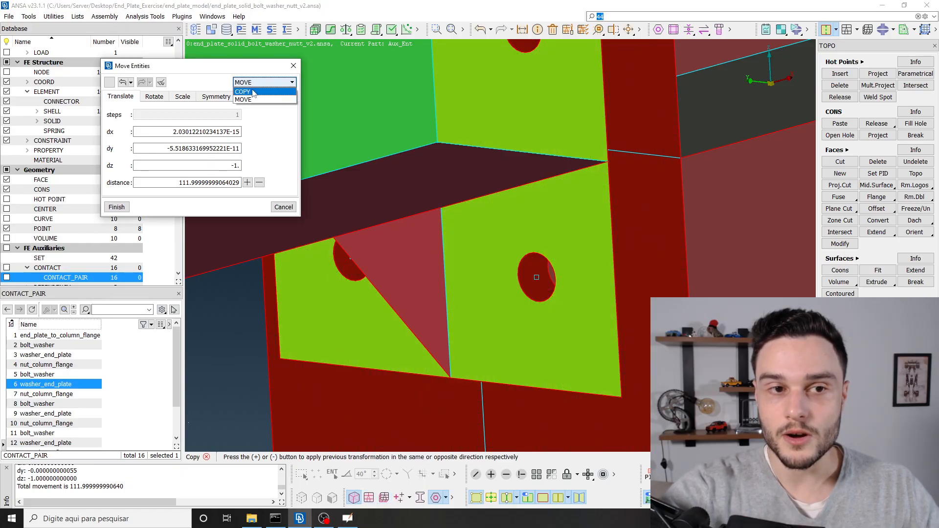
pyautogui.click(245, 92)
pyautogui.scroll(-2, 542, 280)
pyautogui.keyDown('ctrl'); pyautogui.moveTo(550, 298); pyautogui.dragTo(441, 288); pyautogui.keyUp('ctrl')
pyautogui.click(429, 286)
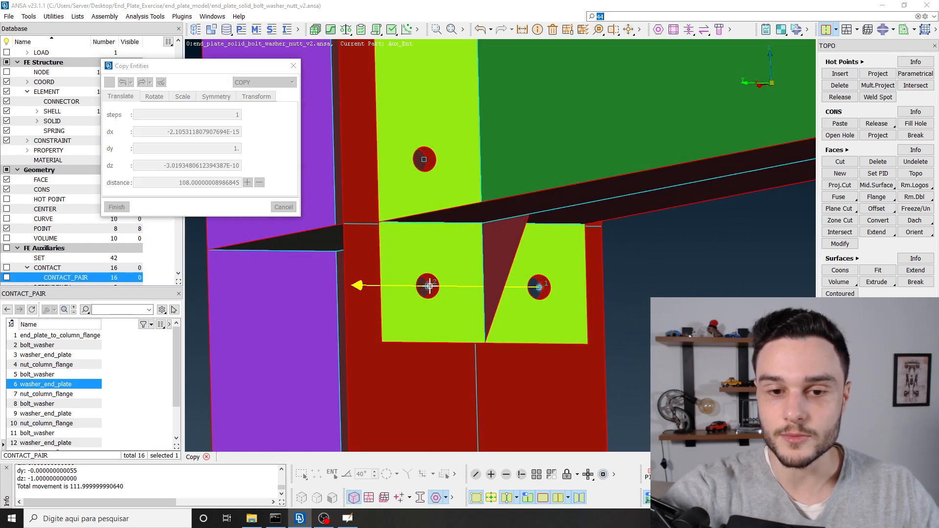
pyautogui.middleClick(430, 288)
pyautogui.click(163, 150)
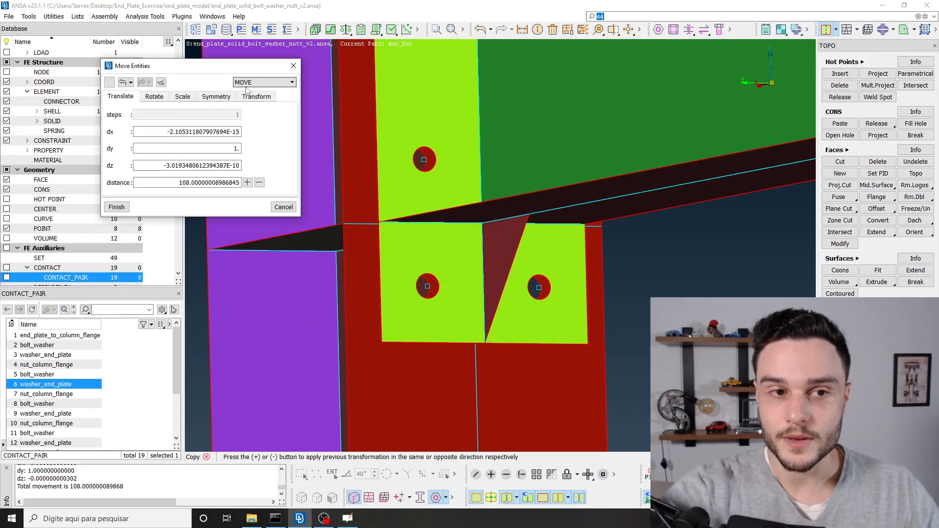
# Copy that bolt assembly 112 upward to the hole just above the lower flange on the same side
pyautogui.click(428, 287)
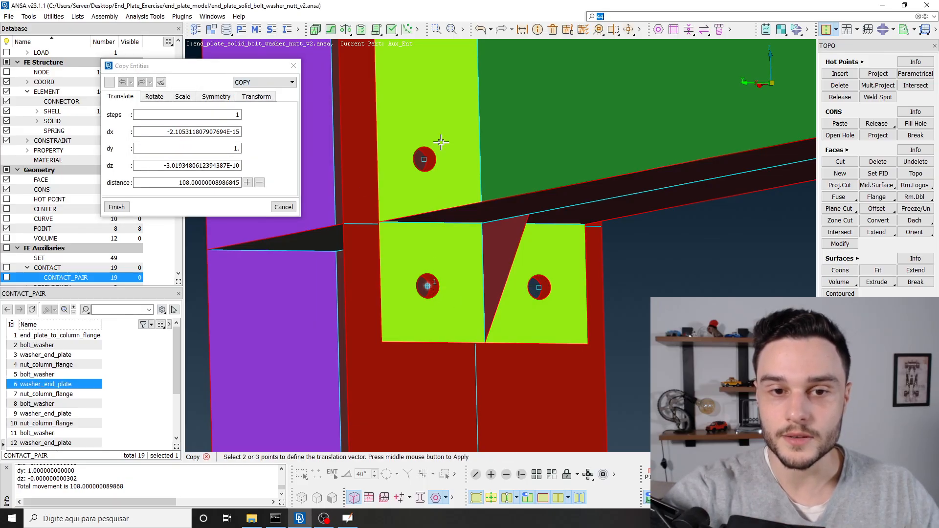
pyautogui.click(425, 159)
pyautogui.middleClick(332, 232)
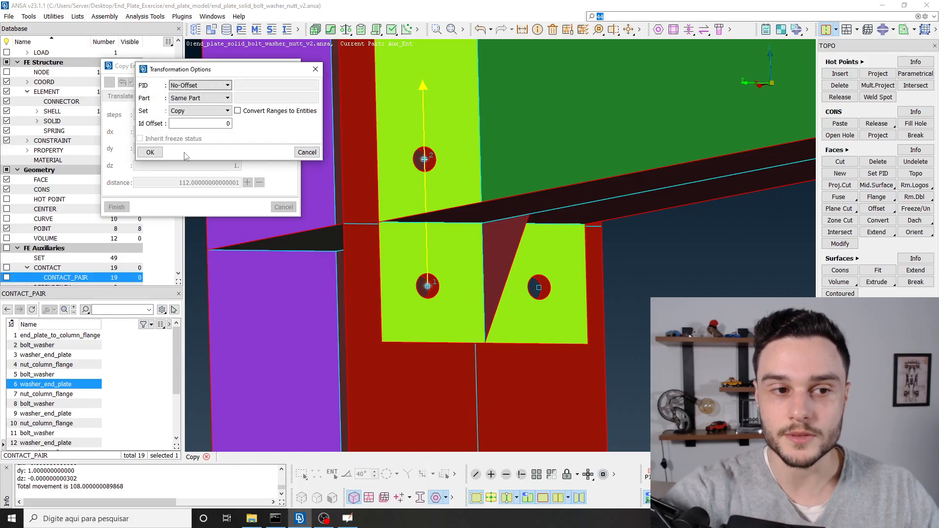
pyautogui.click(151, 151)
# Copy the bolt assembly about 176 upward to the hole just below the upper flange on the same side, and redisplay the mesh
pyautogui.click(259, 82)
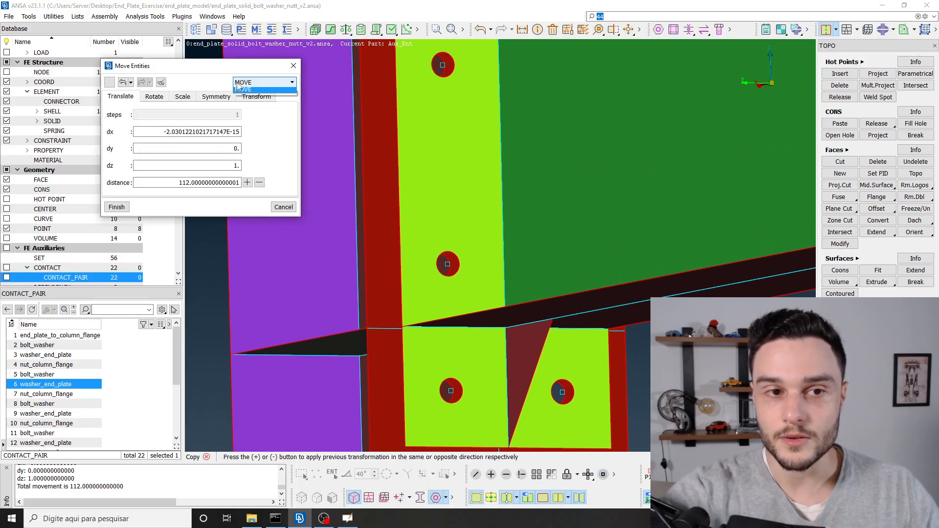
pyautogui.click(247, 92)
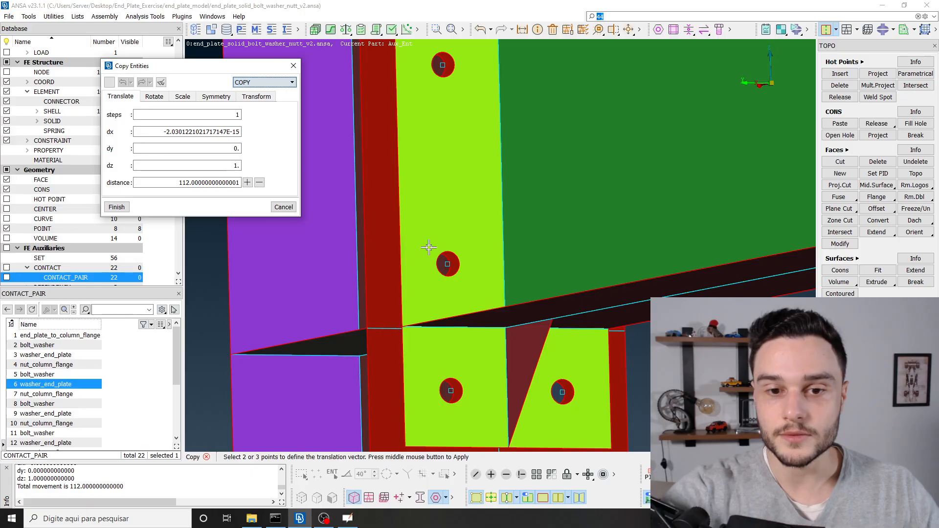
pyautogui.click(447, 264)
pyautogui.keyDown('ctrl'); pyautogui.moveTo(424, 101); pyautogui.dragTo(431, 218, button='middle'); pyautogui.keyUp('ctrl')
pyautogui.click(450, 182)
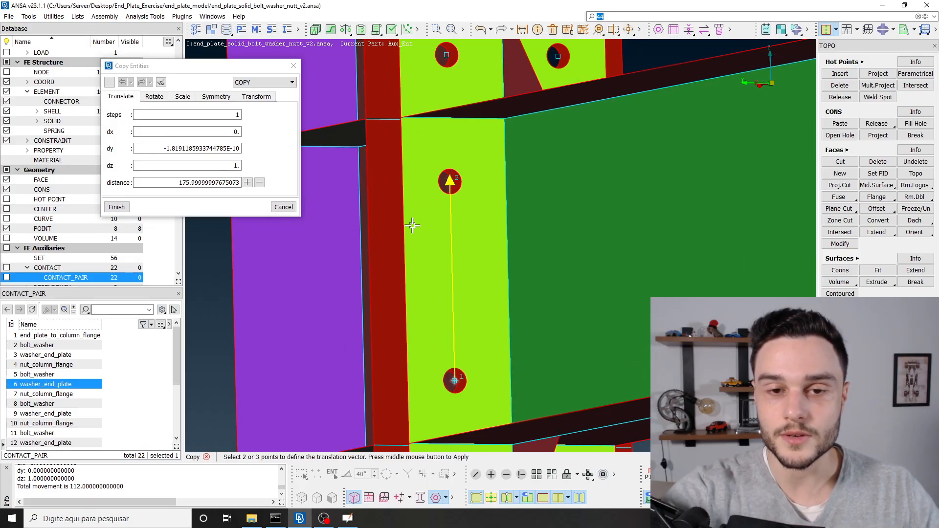
pyautogui.middleClick(362, 170)
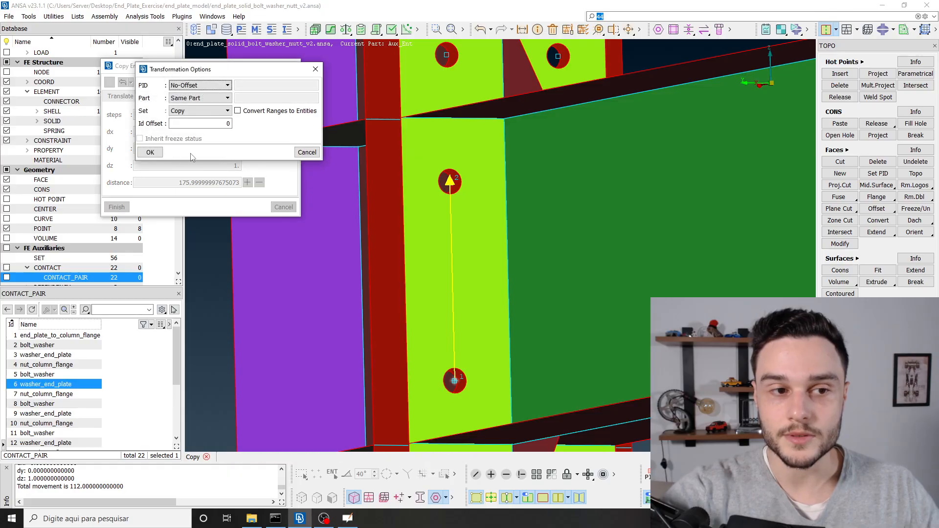
pyautogui.click(160, 153)
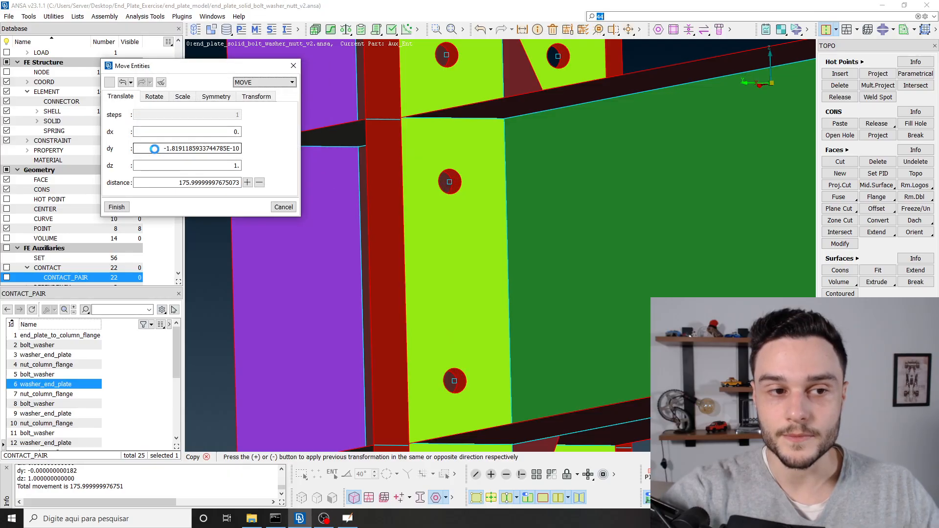
pyautogui.click(384, 498)
pyautogui.scroll(-3, 441, 282)
pyautogui.keyDown('ctrl'); pyautogui.moveTo(441, 264); pyautogui.dragTo(473, 260); pyautogui.keyUp('ctrl')
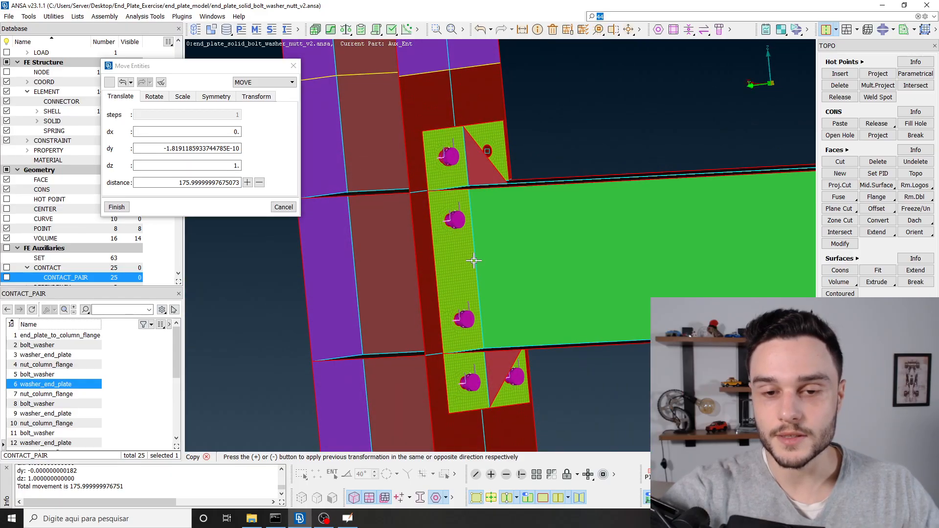
# Finish the Copy command and show all model entities, including the remaining bolts of the end plate
pyautogui.click(122, 207)
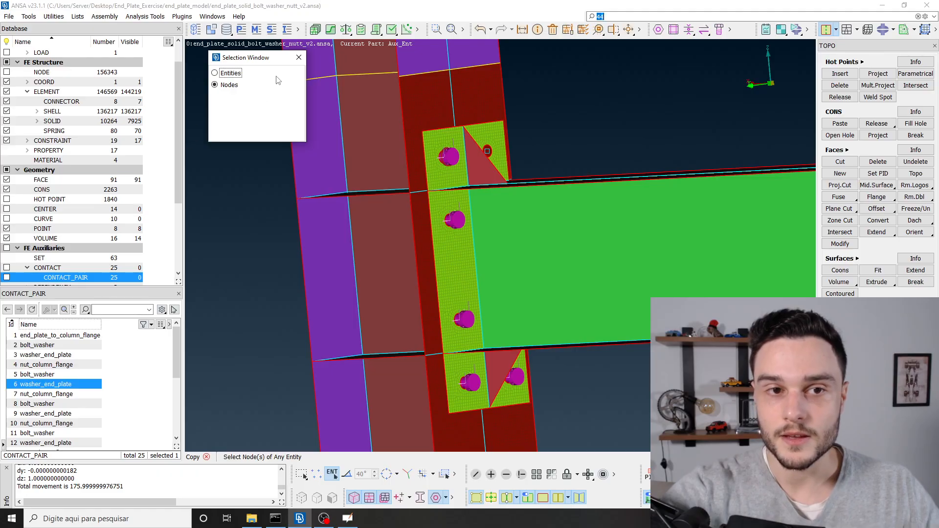
pyautogui.click(299, 57)
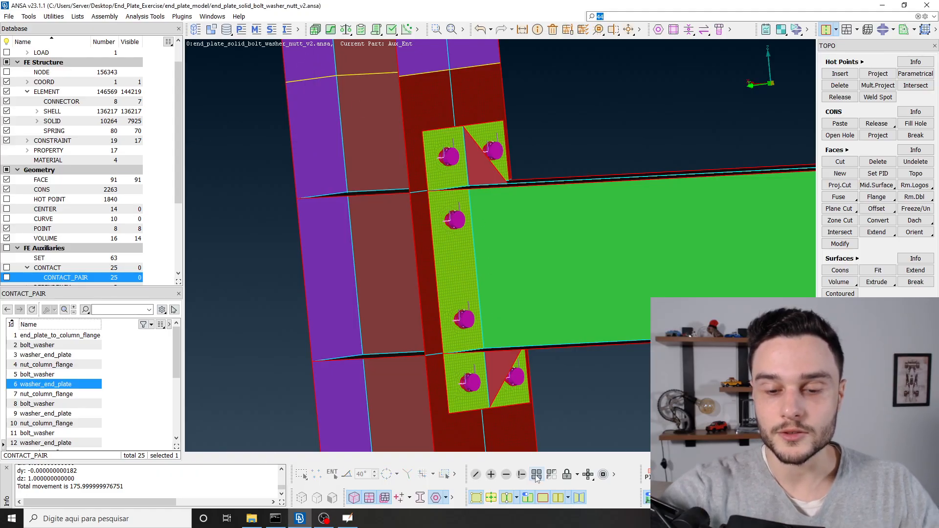
pyautogui.click(537, 476)
pyautogui.keyDown('ctrl'); pyautogui.moveTo(464, 266); pyautogui.dragTo(374, 257); pyautogui.keyUp('ctrl')
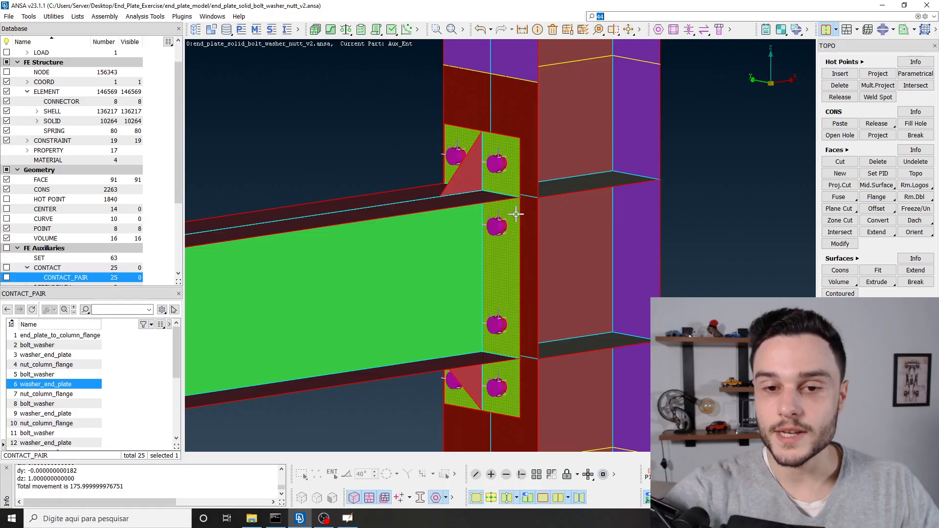
# Create a new set containing all the bolt connector elements of the end-plate connection
pyautogui.scroll(3, 480, 210)
pyautogui.scroll(-6, 480, 210)
pyautogui.moveTo(480, 210)
pyautogui.keyDown('ctrl'); pyautogui.mouseDown()
pyautogui.moveTo(457, 196)
pyautogui.moveTo(475, 196)
pyautogui.mouseUp(); pyautogui.keyUp('ctrl')
pyautogui.scroll(5, 478, 202)
pyautogui.scroll(-5, 477, 193)
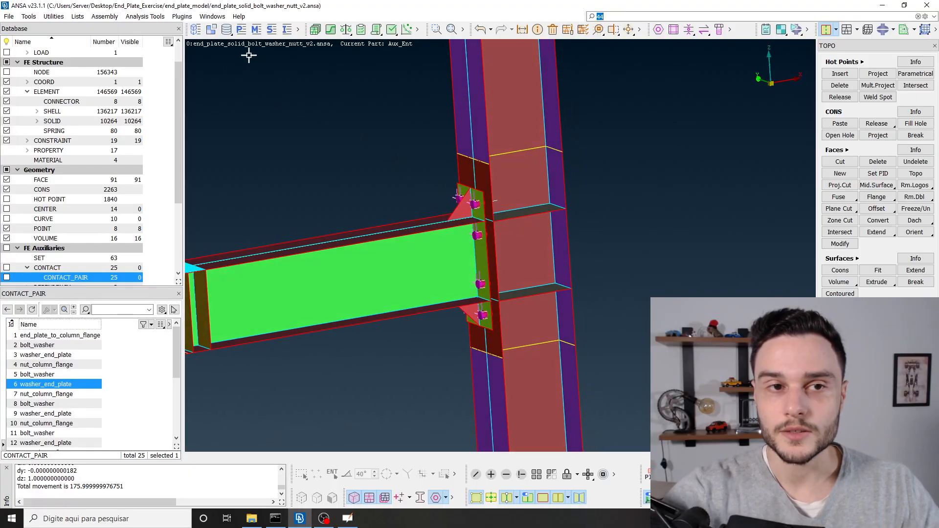
pyautogui.click(272, 29)
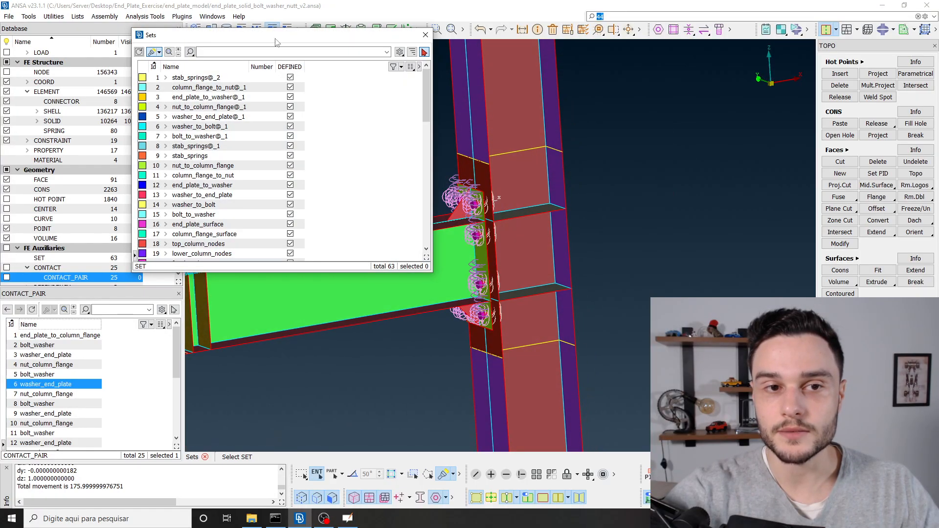
pyautogui.rightClick(342, 124)
pyautogui.moveTo(372, 178)
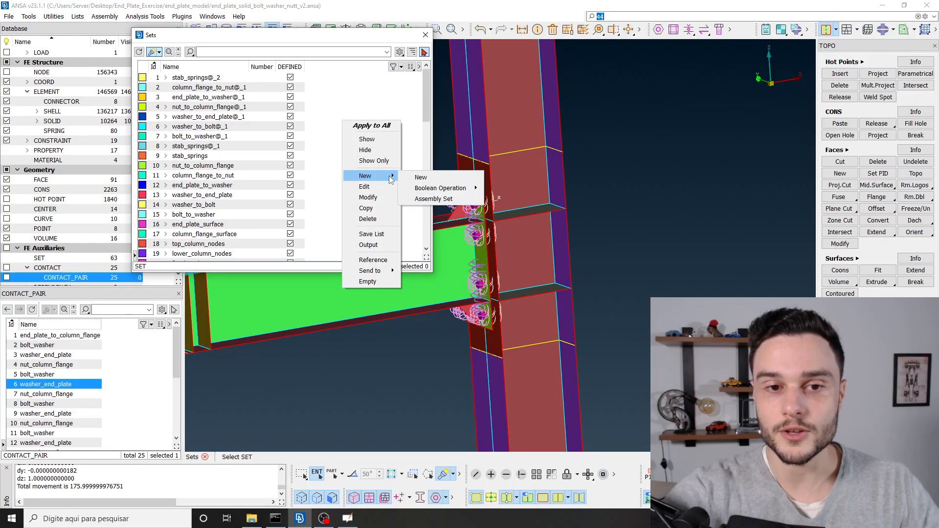
pyautogui.click(425, 178)
pyautogui.click(57, 73)
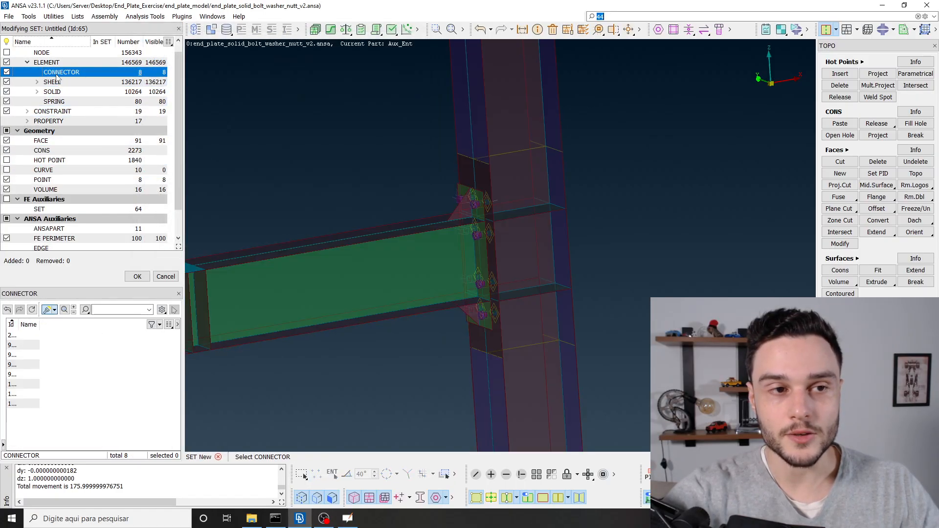
pyautogui.moveTo(353, 105); pyautogui.dragTo(638, 345)
pyautogui.middleClick(384, 152)
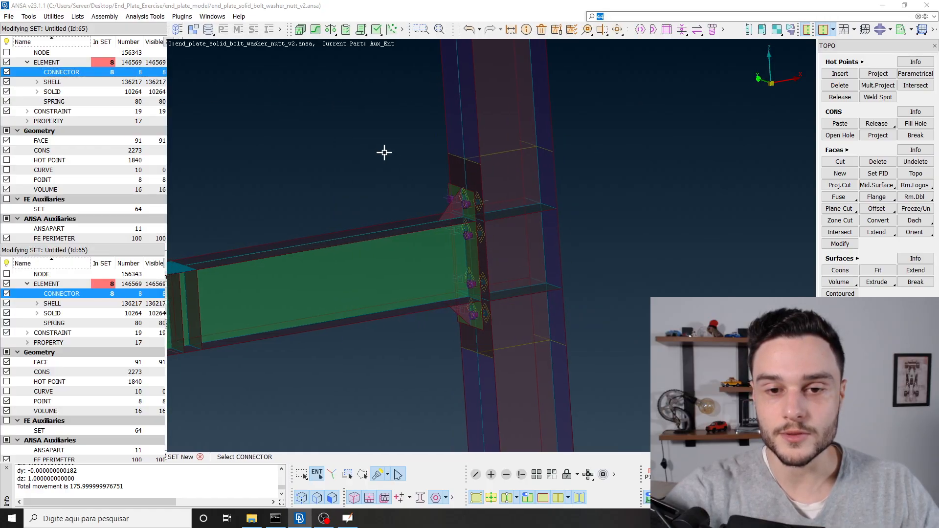
# Set the new set's output type to ELSET, name it translator_bolt_pretension, and close the set list
pyautogui.click(210, 107)
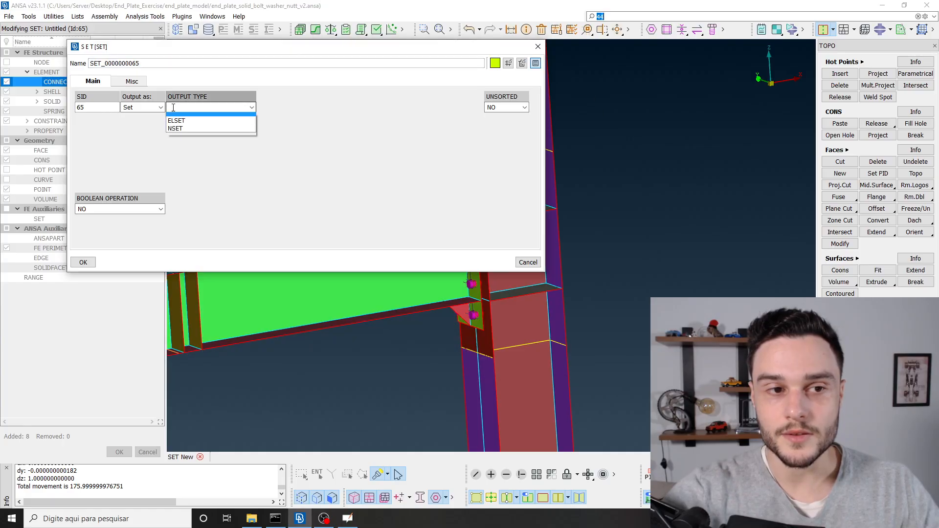
pyautogui.click(185, 119)
pyautogui.write('tr')
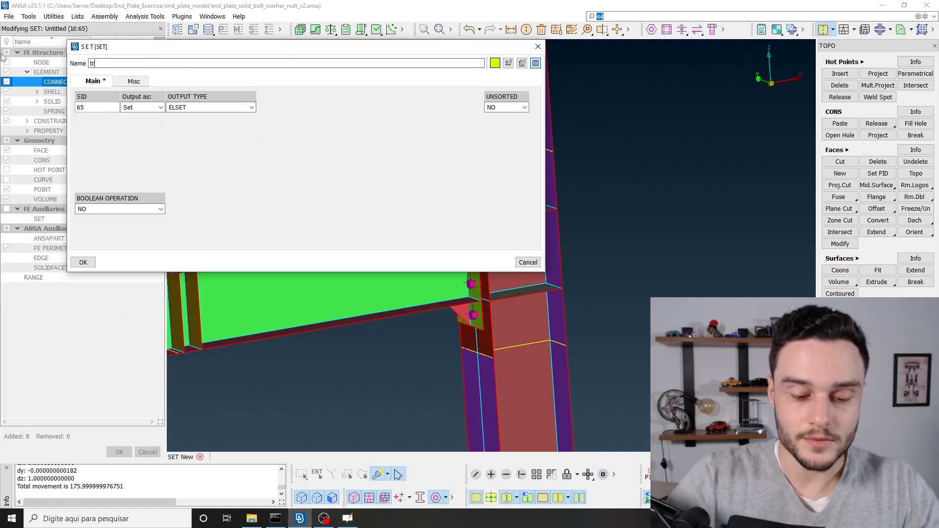
pyautogui.write('anslator')
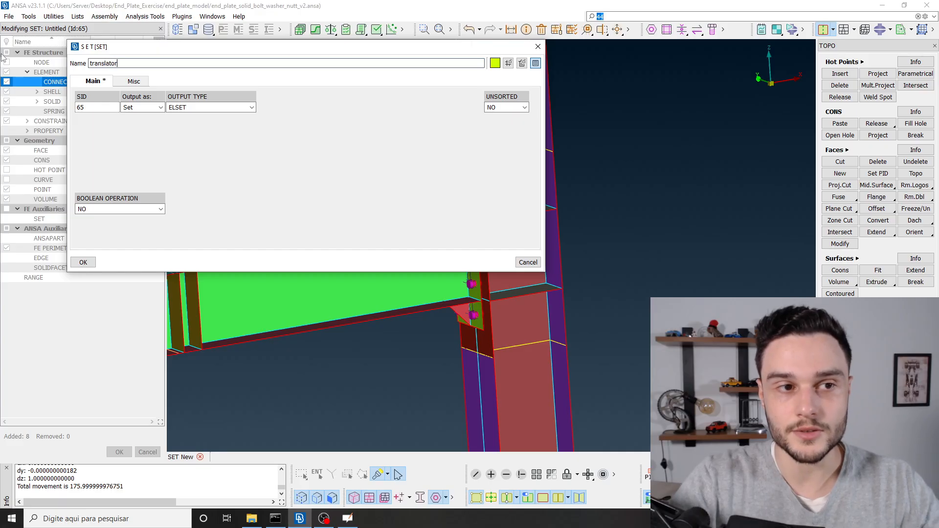
pyautogui.write('_bolt_pretension')
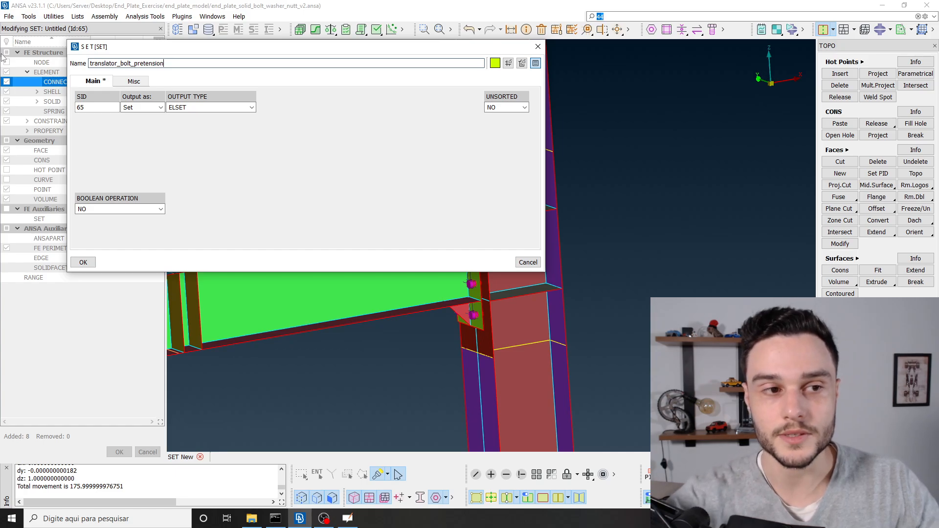
pyautogui.press('Tab')
pyautogui.click(83, 262)
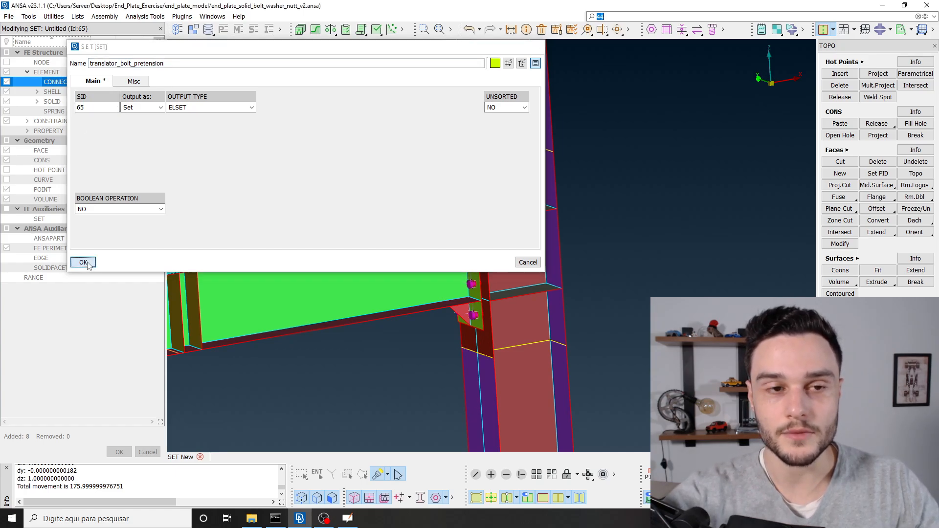
pyautogui.click(426, 36)
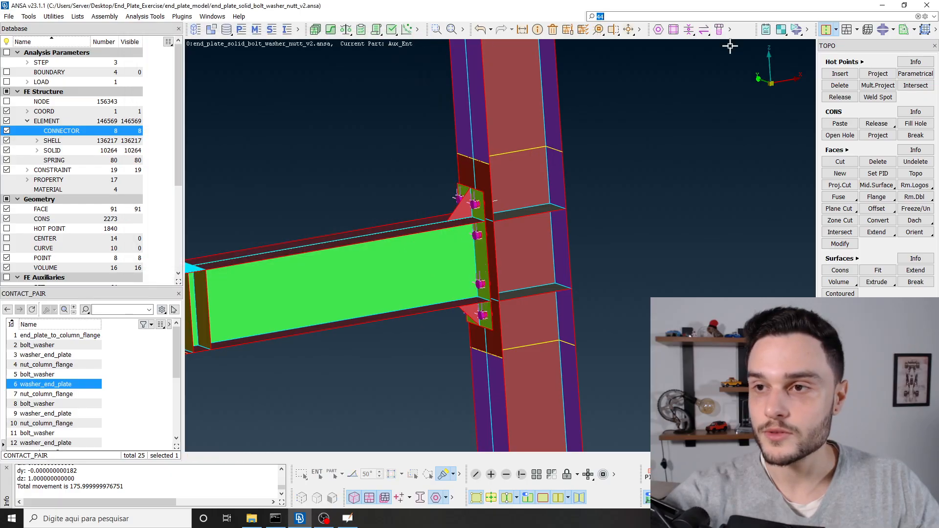
# Create an Abaqus connector load applied by set to translator_bolt_pretension
pyautogui.click(884, 30)
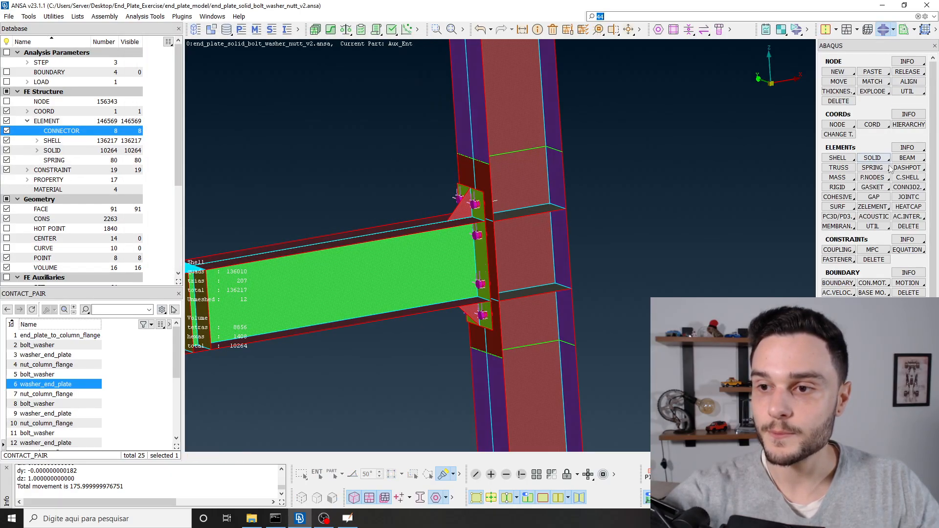
pyautogui.scroll(-3, 880, 205)
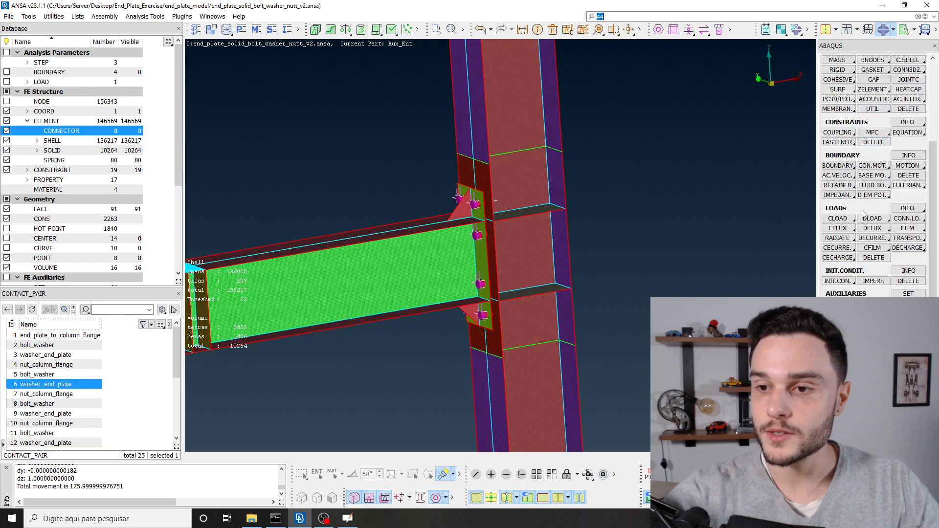
pyautogui.scroll(-2, 861, 195)
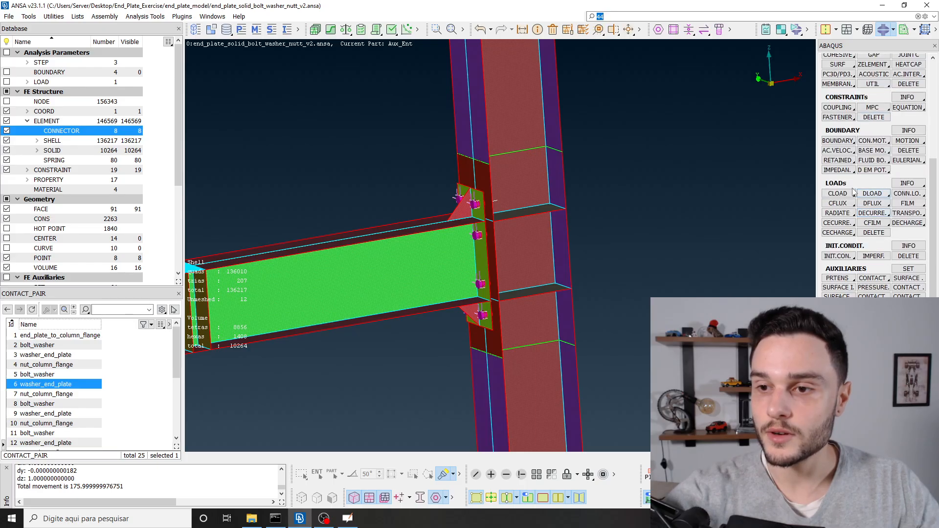
pyautogui.click(909, 194)
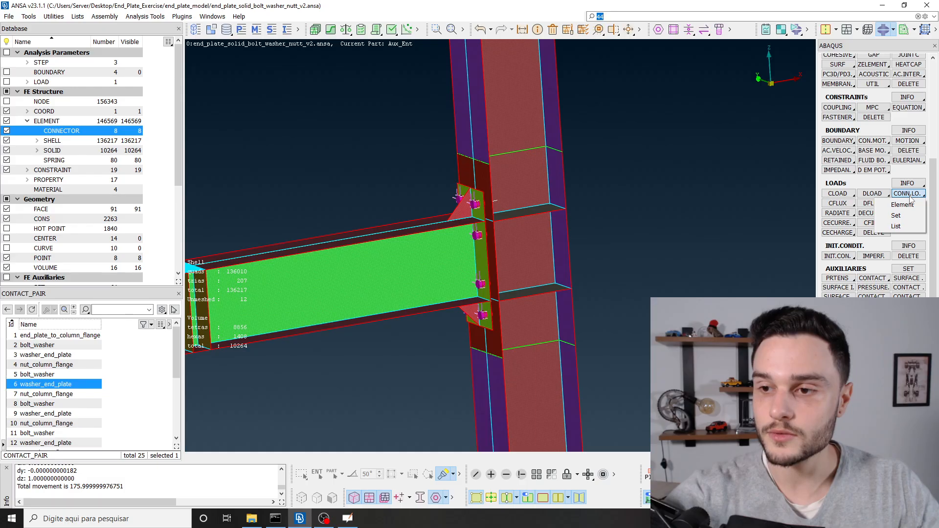
pyautogui.click(903, 218)
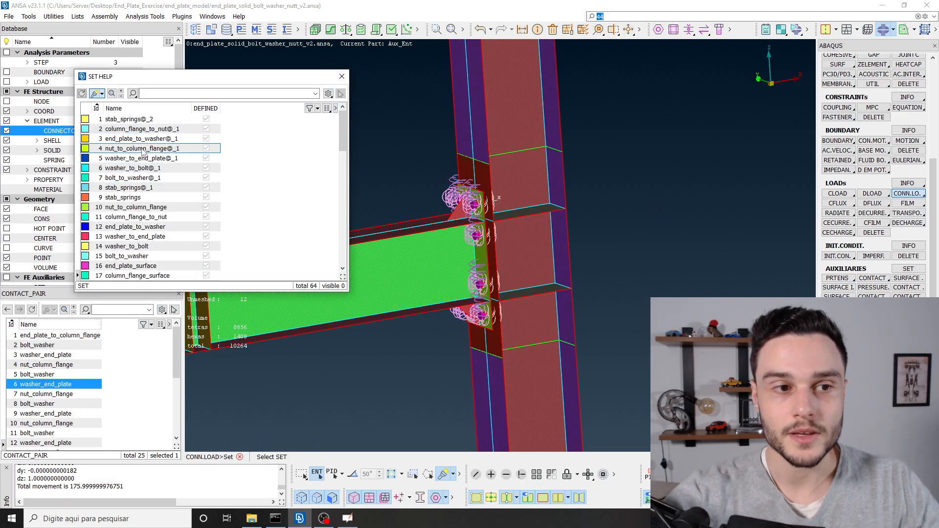
pyautogui.scroll(-15, 251, 199)
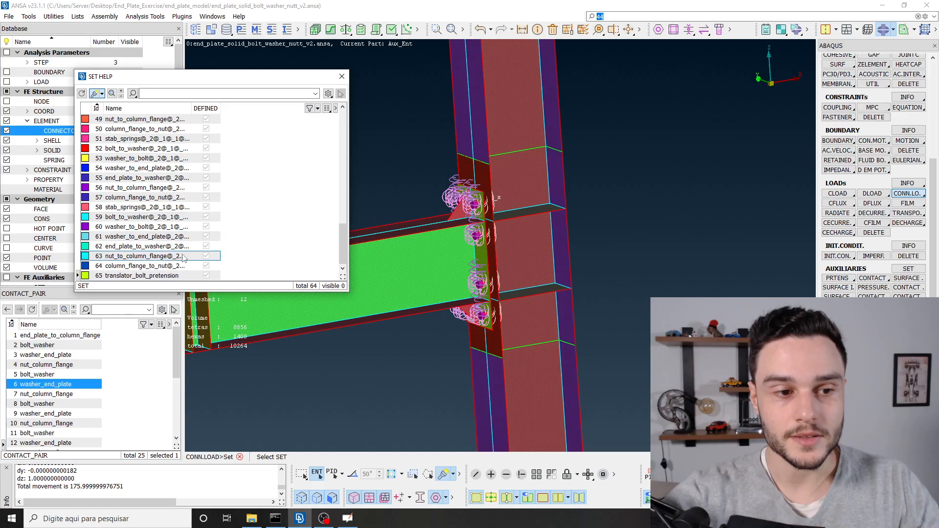
pyautogui.click(121, 276)
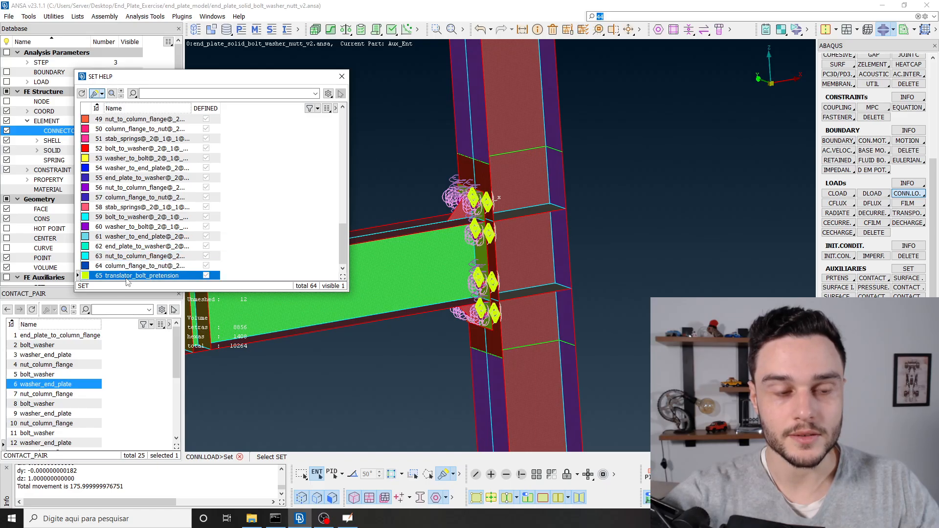
pyautogui.doubleClick(129, 278)
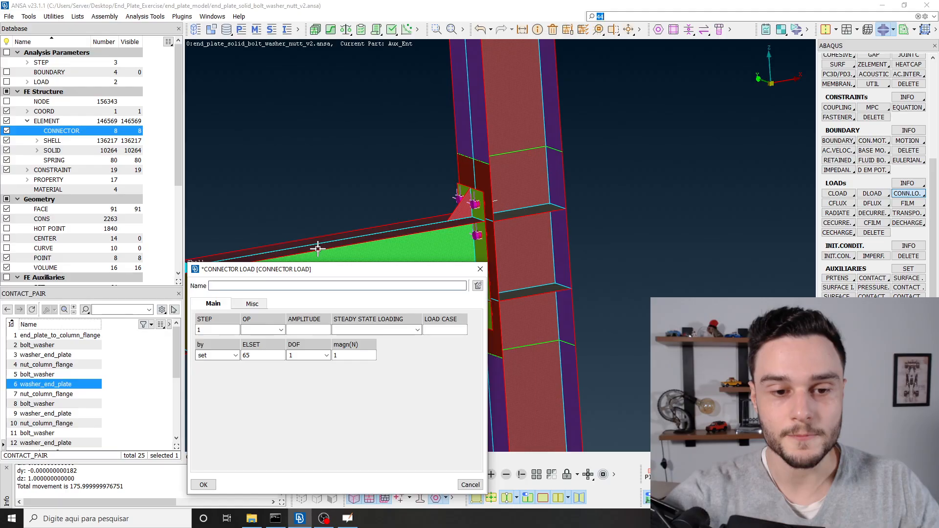
# Define the connector load in step 1 on DOF 1 with a magnitude of -155000 N and finish the command
pyautogui.moveTo(318, 270); pyautogui.dragTo(246, 7)
pyautogui.moveTo(186, 5); pyautogui.dragTo(171, 72)
pyautogui.moveTo(128, 128); pyautogui.dragTo(106, 131)
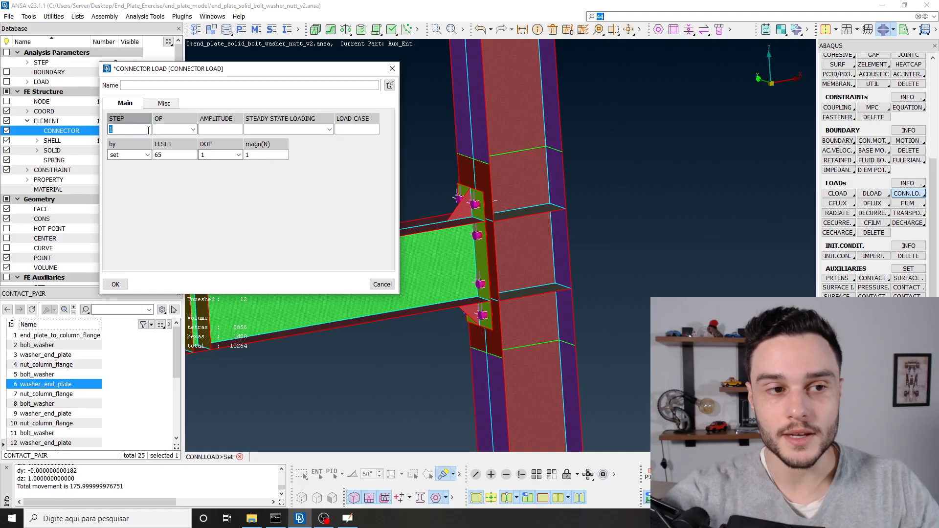
pyautogui.doubleClick(169, 153)
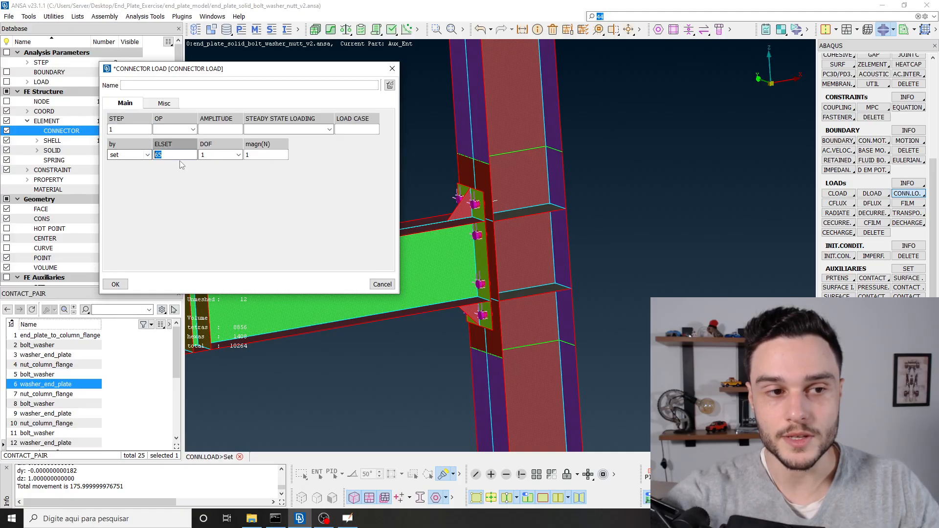
pyautogui.click(230, 155)
pyautogui.click(216, 160)
pyautogui.press('Tab')
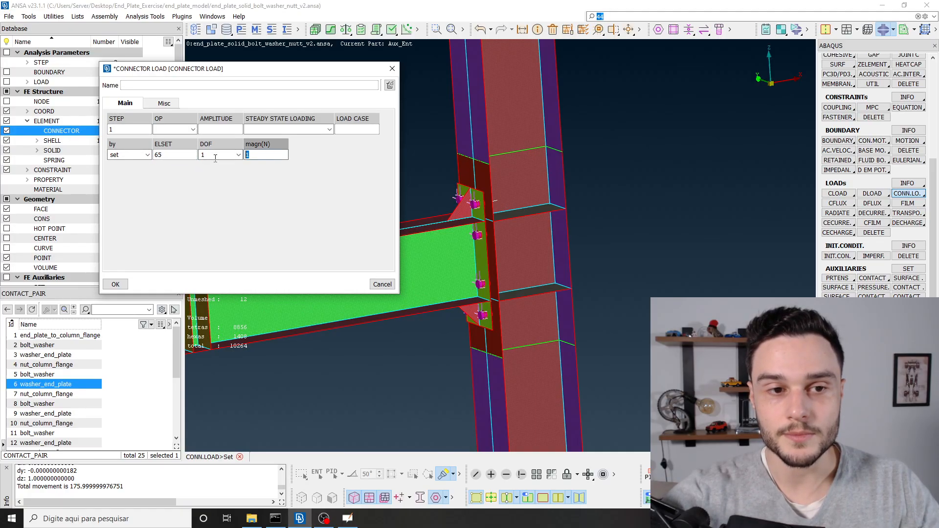
pyautogui.write('1')
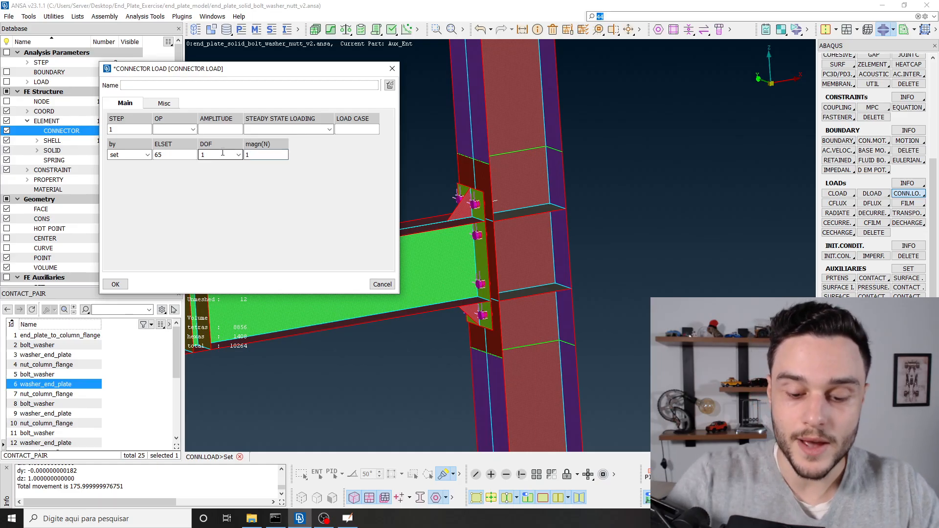
pyautogui.press('BackSpace')
pyautogui.write('-155')
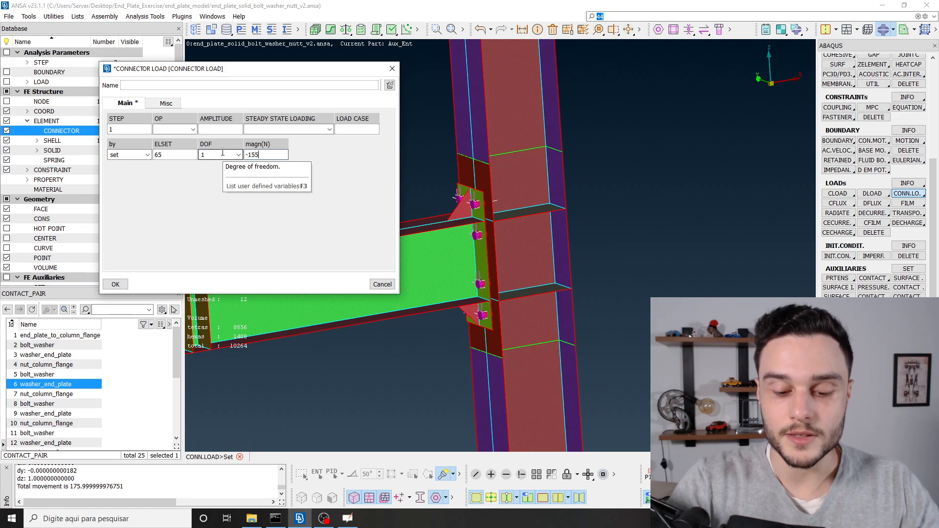
pyautogui.write('00')
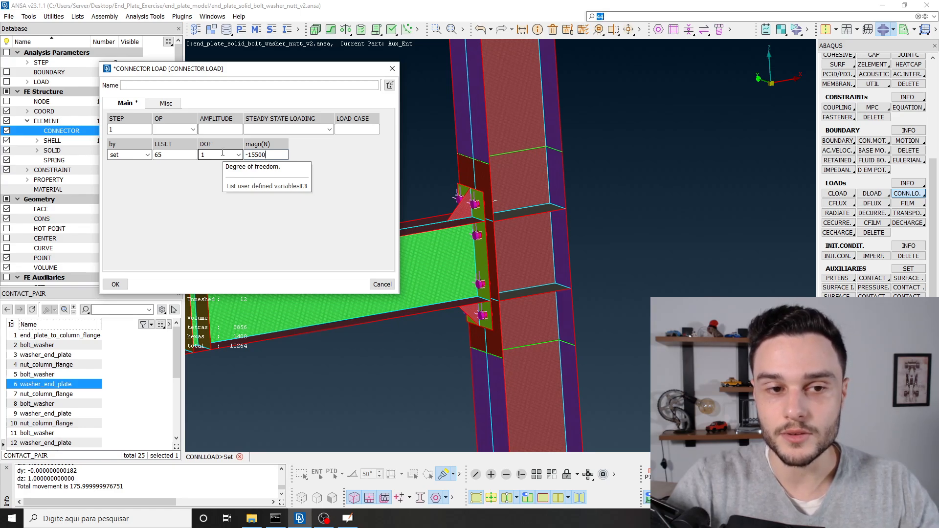
pyautogui.write('0')
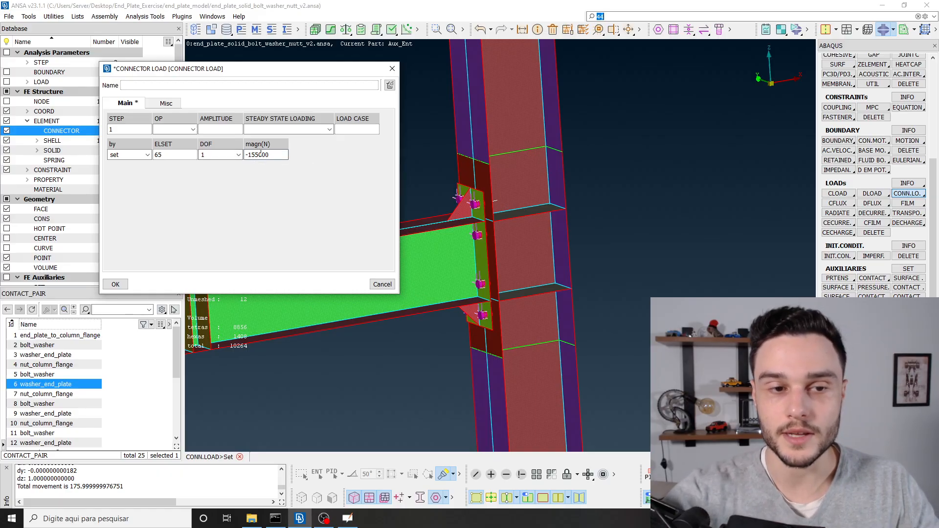
pyautogui.moveTo(280, 154); pyautogui.dragTo(255, 158)
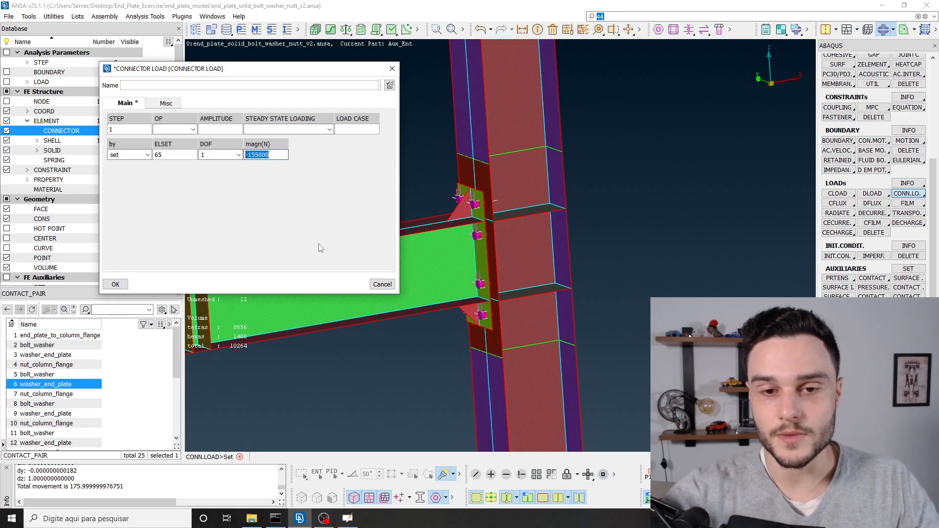
pyautogui.click(122, 287)
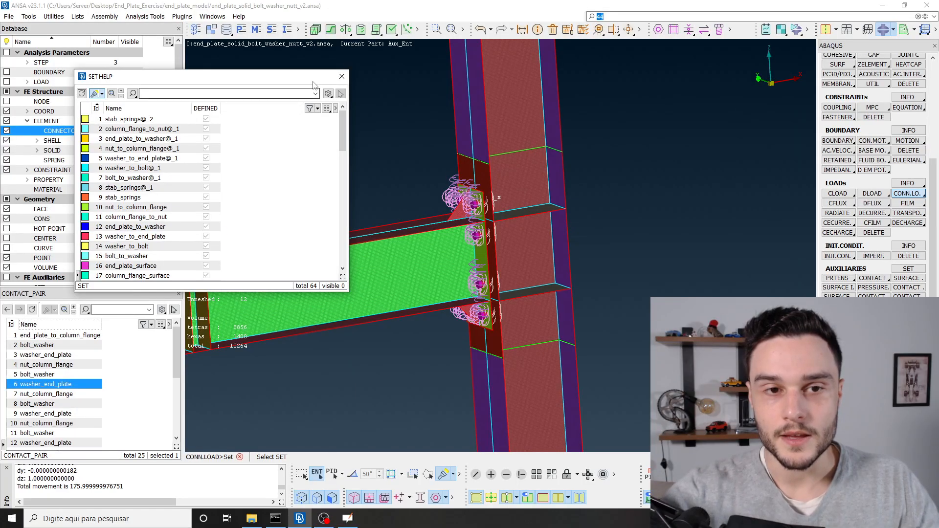
pyautogui.click(342, 76)
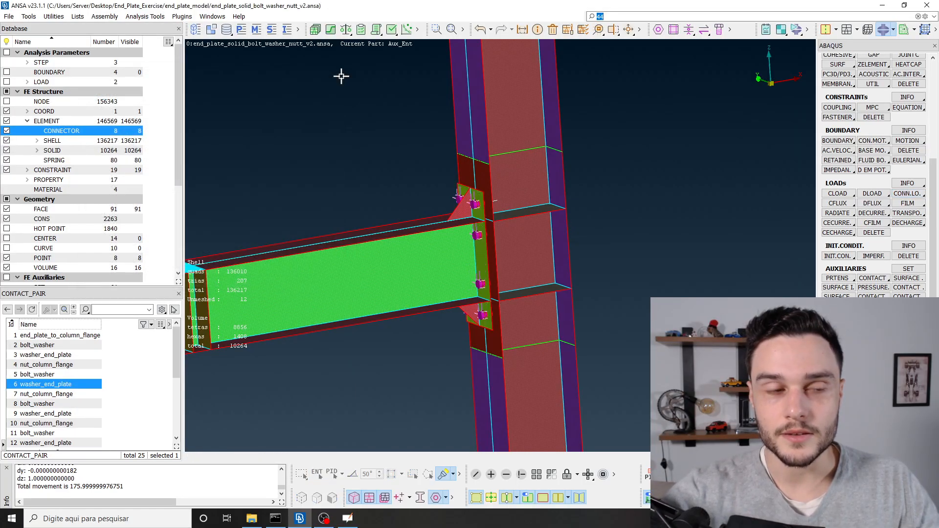
# Examine the analysis steps in the step manager, including the load_step parameters and its reset conditions
pyautogui.click(27, 62)
pyautogui.click(65, 81)
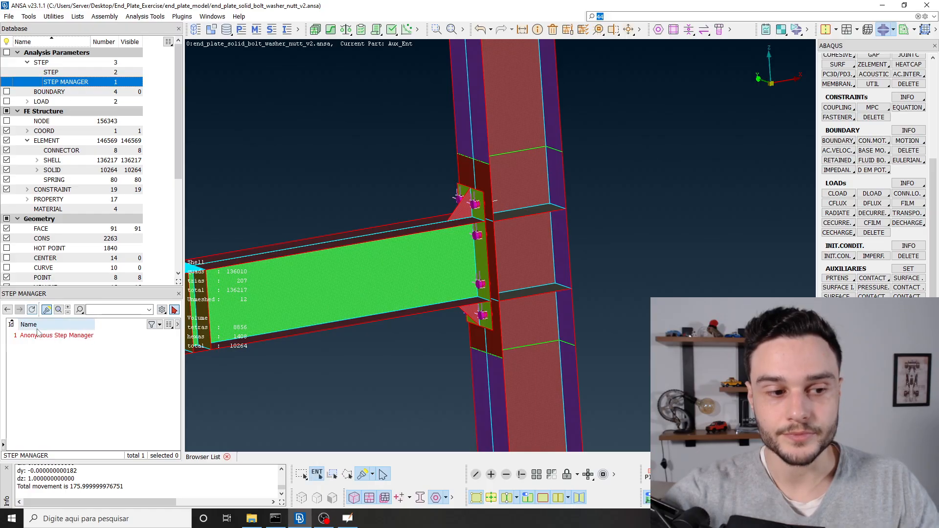
pyautogui.doubleClick(57, 335)
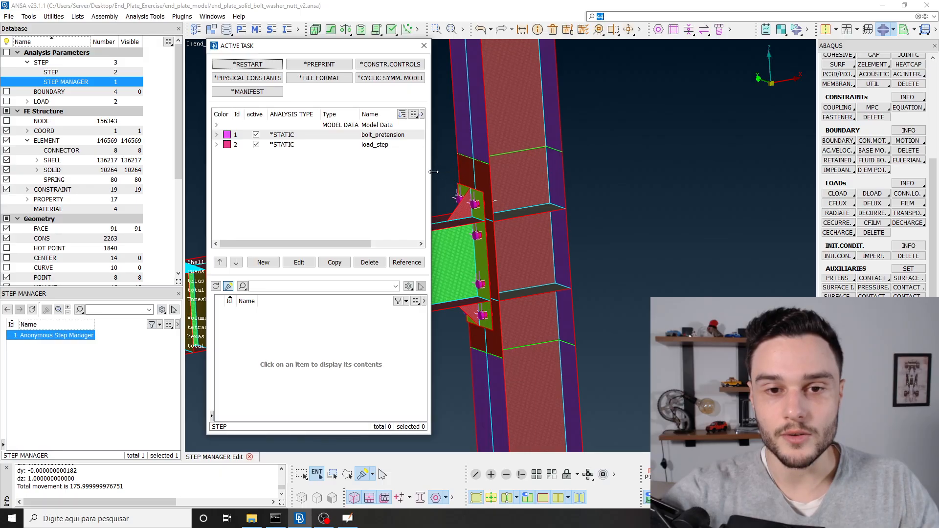
pyautogui.moveTo(434, 172); pyautogui.dragTo(543, 171)
pyautogui.click(376, 144)
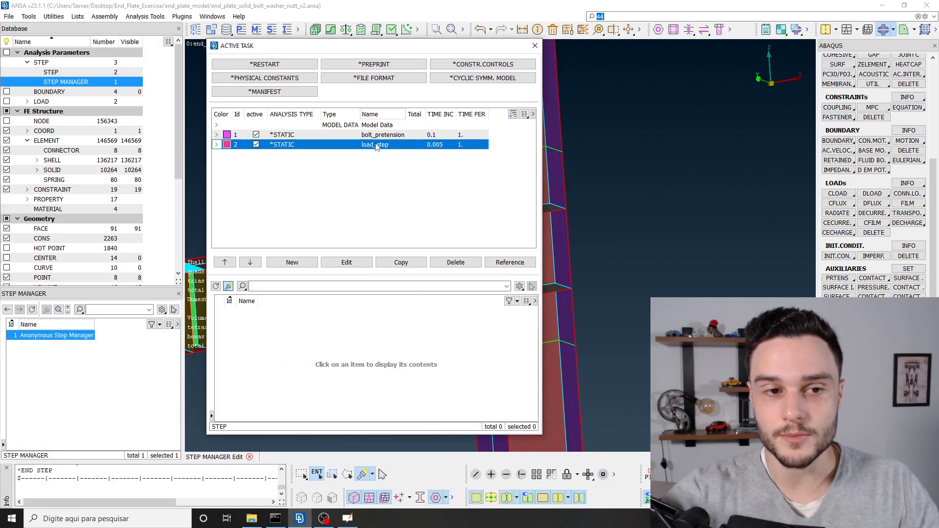
pyautogui.doubleClick(377, 145)
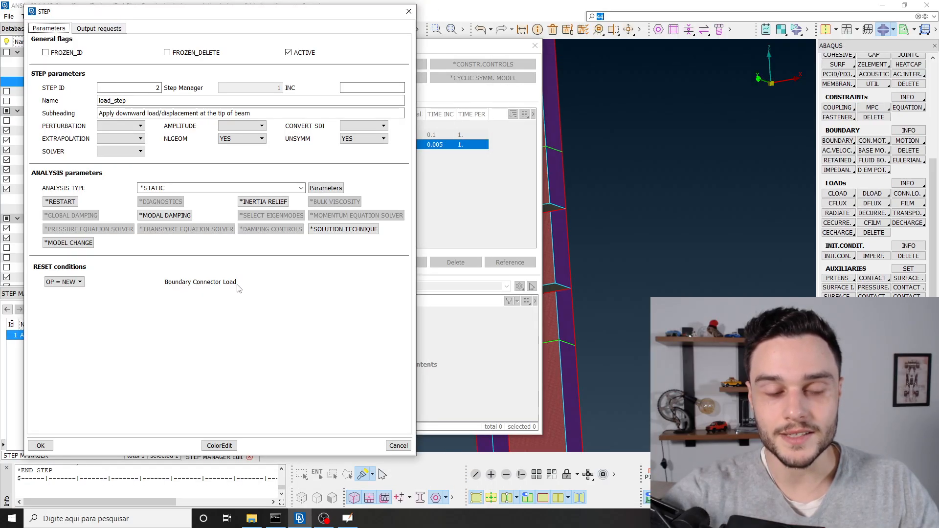
pyautogui.click(408, 11)
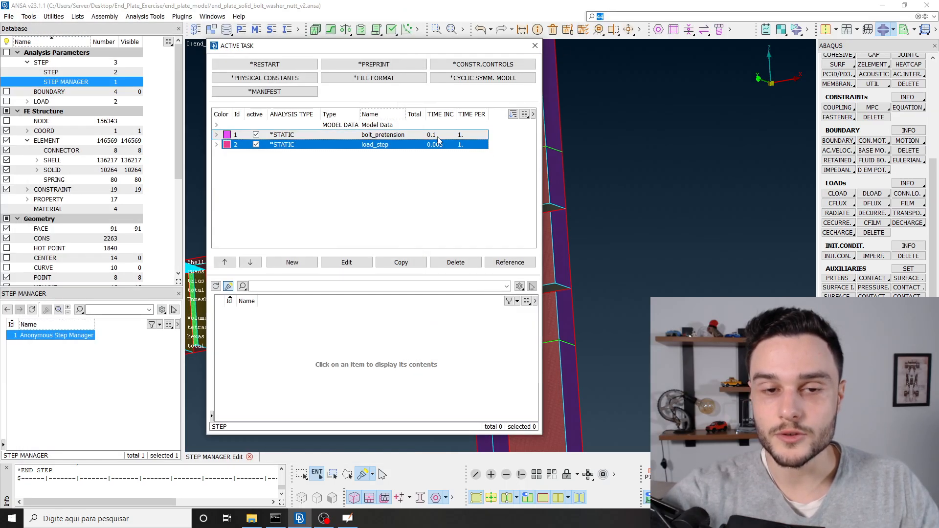
pyautogui.click(535, 46)
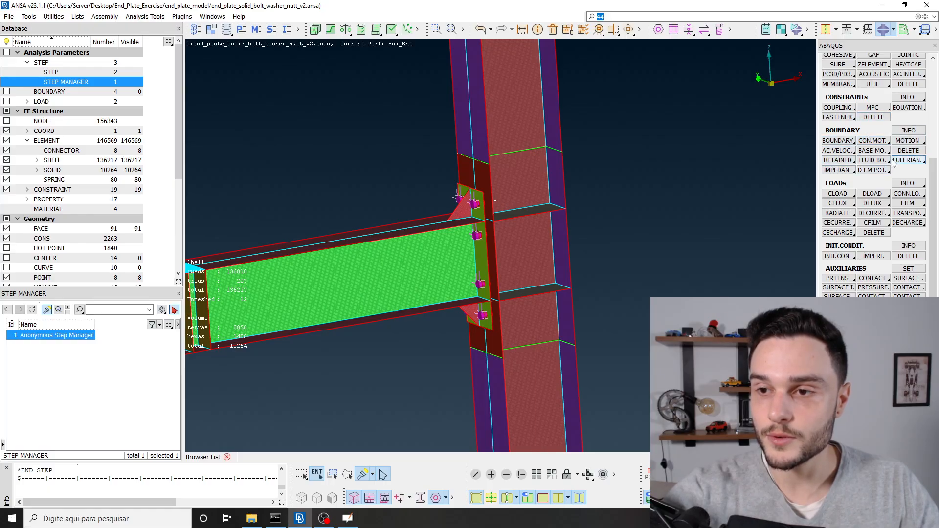
# Create an Abaqus connector motion applied by set to translator_bolt_pretension
pyautogui.click(873, 141)
pyautogui.click(880, 160)
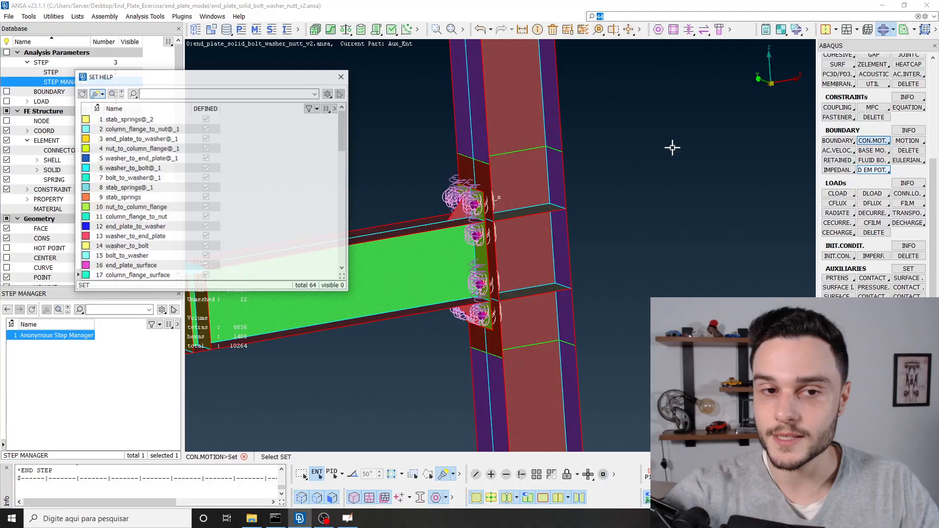
pyautogui.scroll(-16, 126, 264)
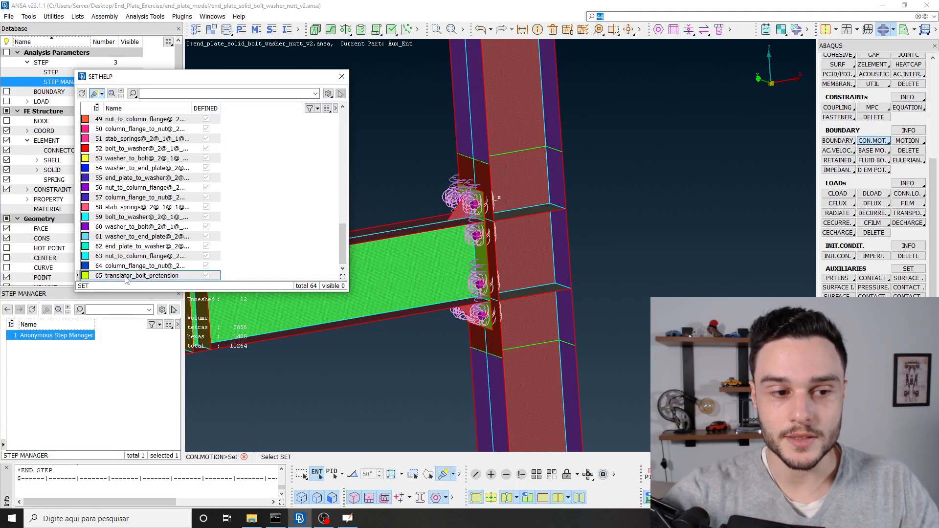
pyautogui.click(126, 277)
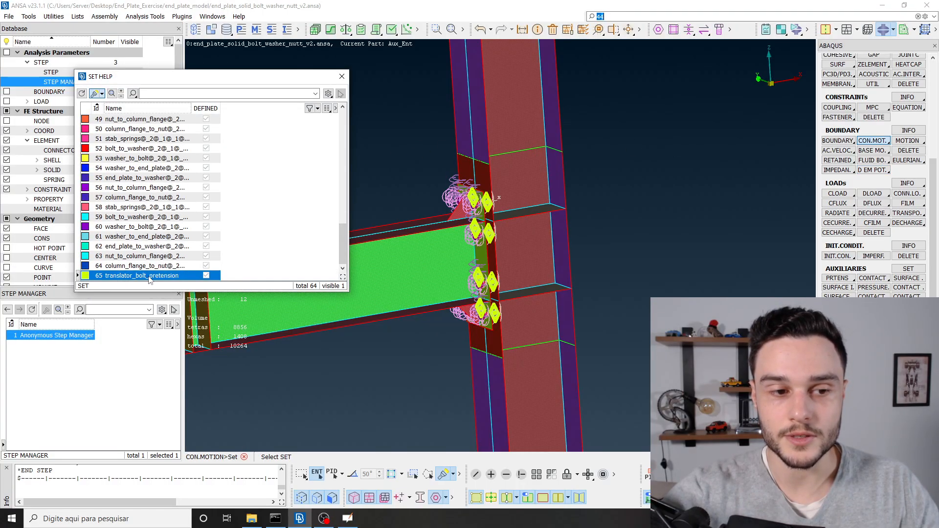
pyautogui.middleClick(384, 120)
# Define the connector motion in step 2 as type FIXED on DOF 1, confirm it and close the set list
pyautogui.moveTo(339, 270); pyautogui.dragTo(243, 100)
pyautogui.click(123, 158)
pyautogui.write('2')
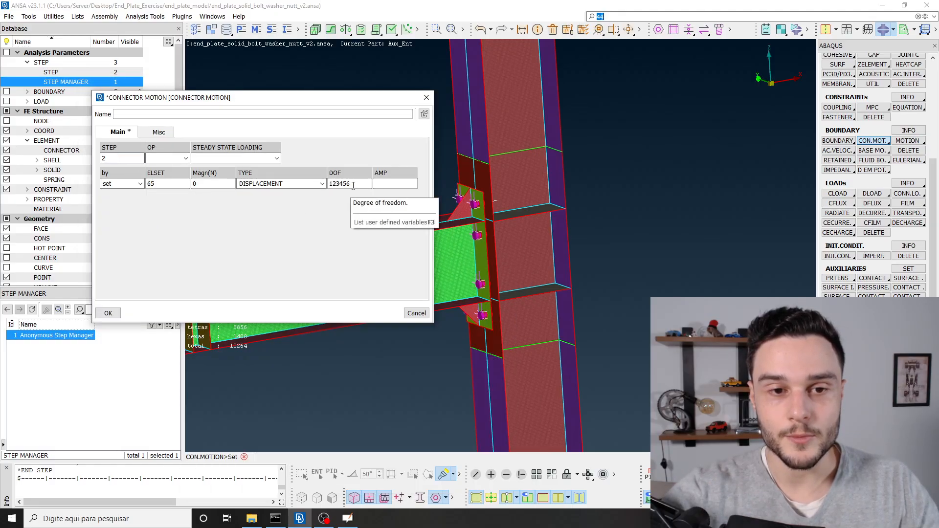
pyautogui.click(316, 184)
pyautogui.click(259, 217)
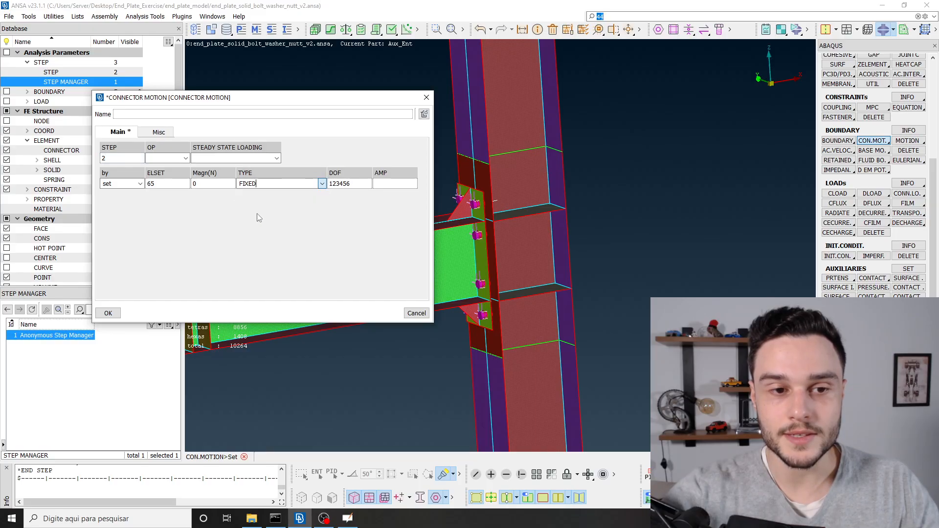
pyautogui.doubleClick(353, 185)
pyautogui.write('1')
pyautogui.moveTo(317, 99); pyautogui.dragTo(275, 62)
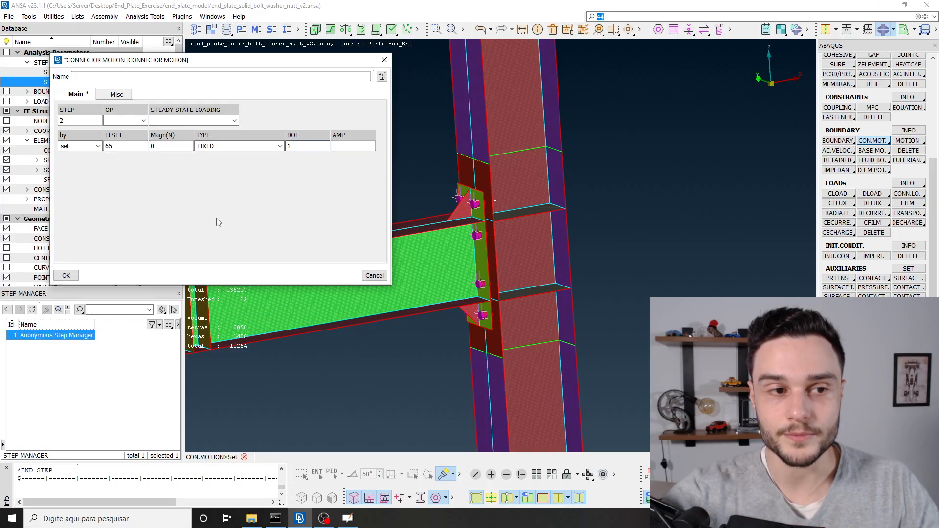
pyautogui.click(66, 275)
pyautogui.click(341, 76)
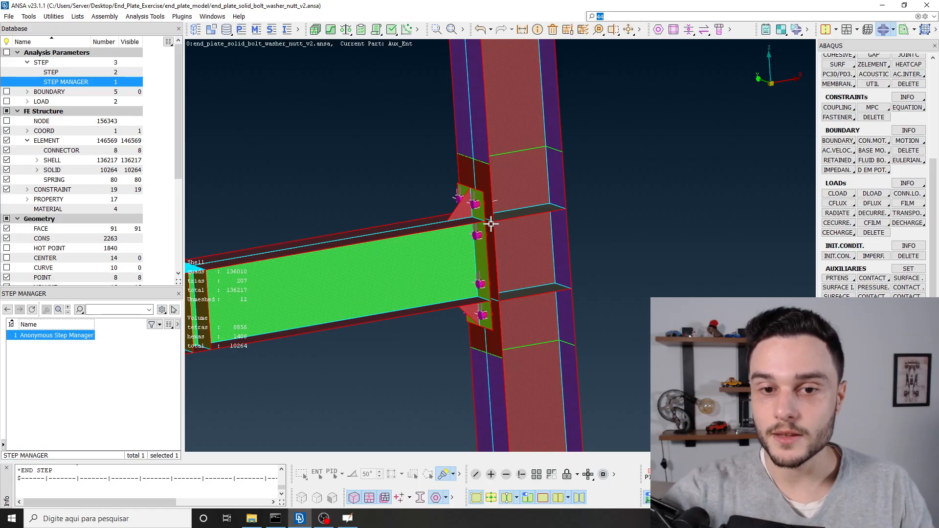
# Save the end-plate model under its current file name
pyautogui.keyDown('ctrl'); pyautogui.moveTo(453, 263); pyautogui.dragTo(469, 263); pyautogui.keyUp('ctrl')
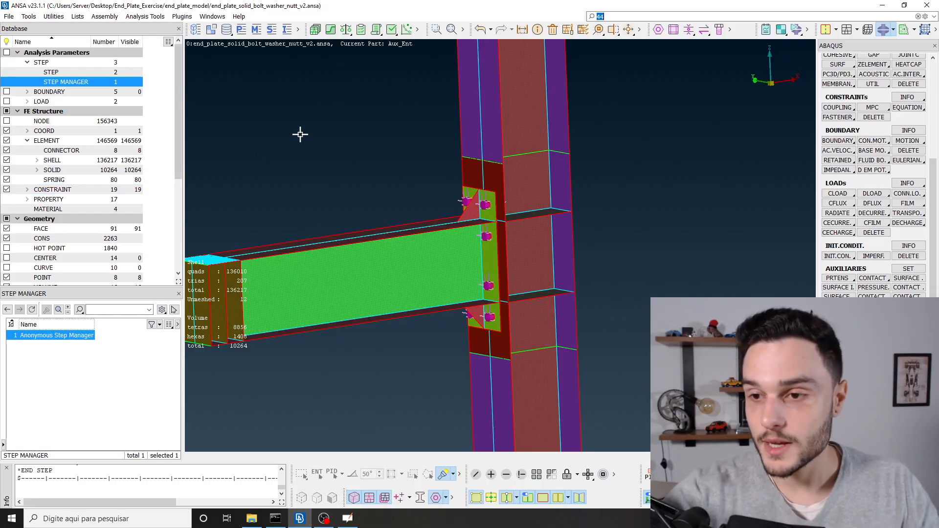
pyautogui.scroll(5, 486, 211)
pyautogui.moveTo(488, 232)
pyautogui.keyDown('ctrl'); pyautogui.mouseDown()
pyautogui.moveTo(461, 256)
pyautogui.moveTo(489, 242)
pyautogui.mouseUp(); pyautogui.keyUp('ctrl')
pyautogui.scroll(-3, 489, 242)
pyautogui.click(9, 16)
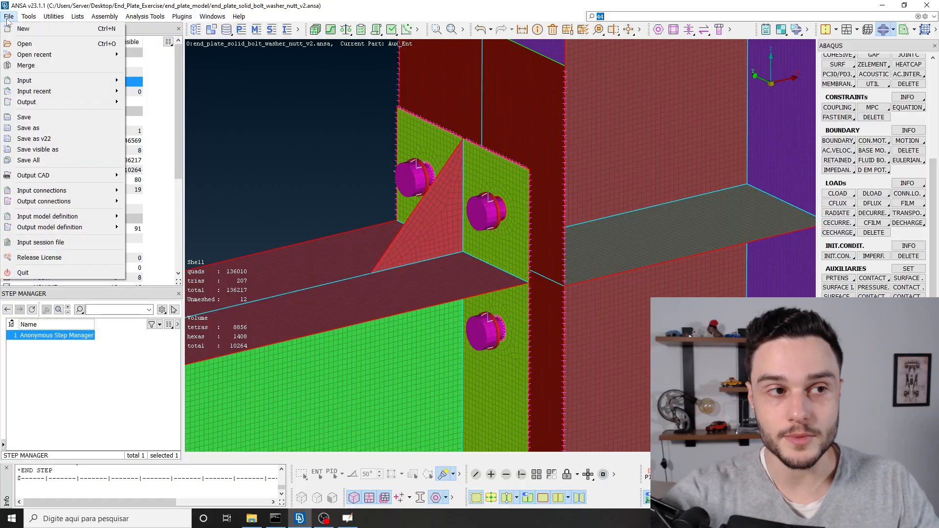
pyautogui.click(29, 118)
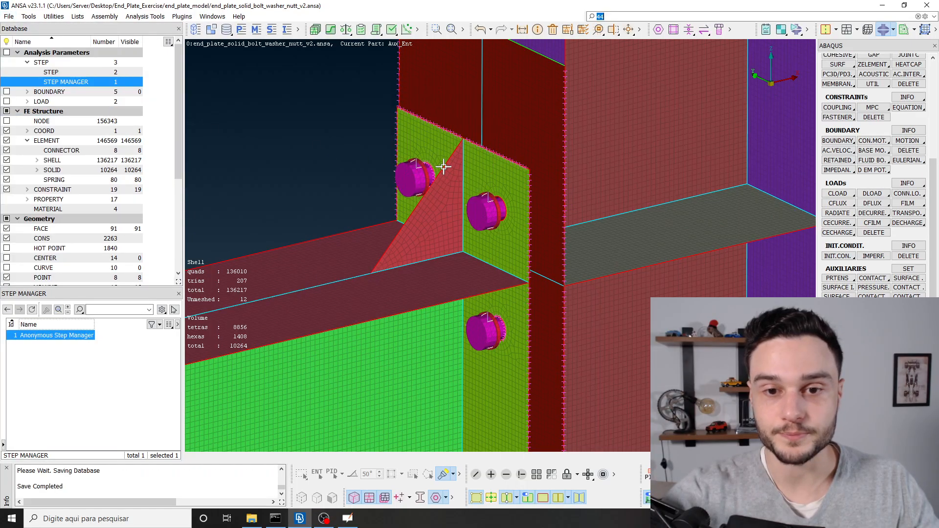
# Examine the surfaces of the first five contact pairs one by one, from end_plate_to_column_flange to the second bolt_washer pair
pyautogui.scroll(-4, 61, 190)
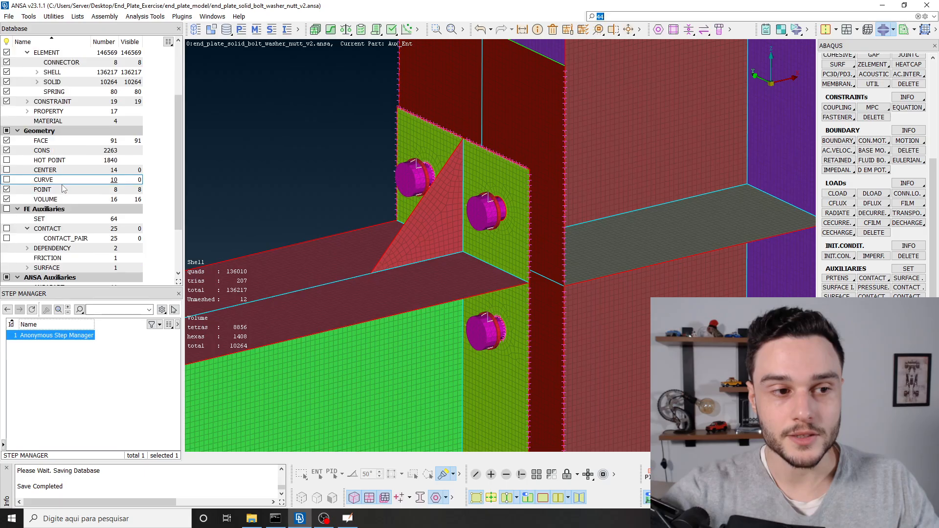
pyautogui.click(66, 209)
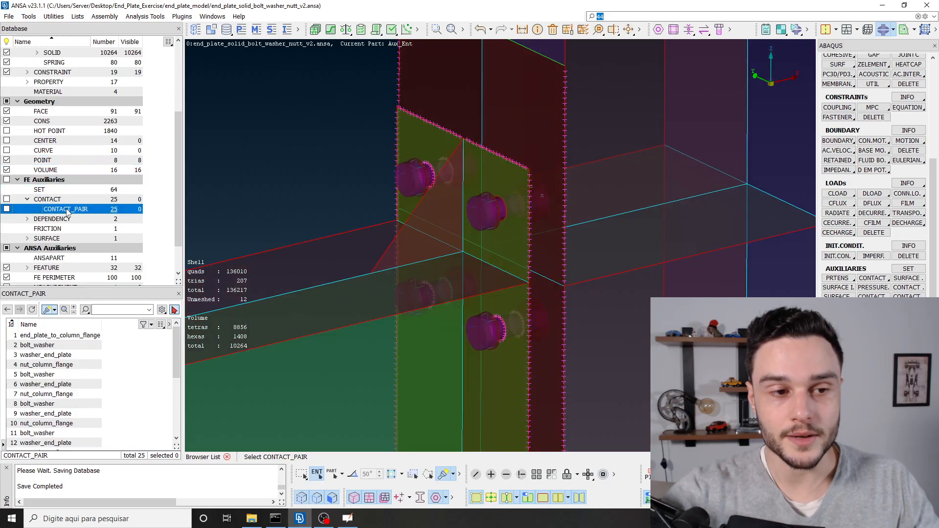
pyautogui.click(77, 336)
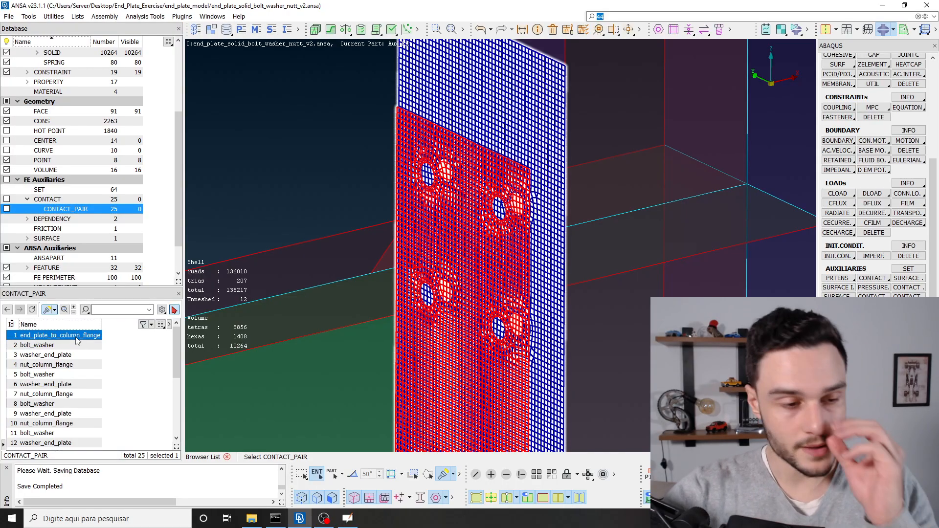
pyautogui.press('Down')
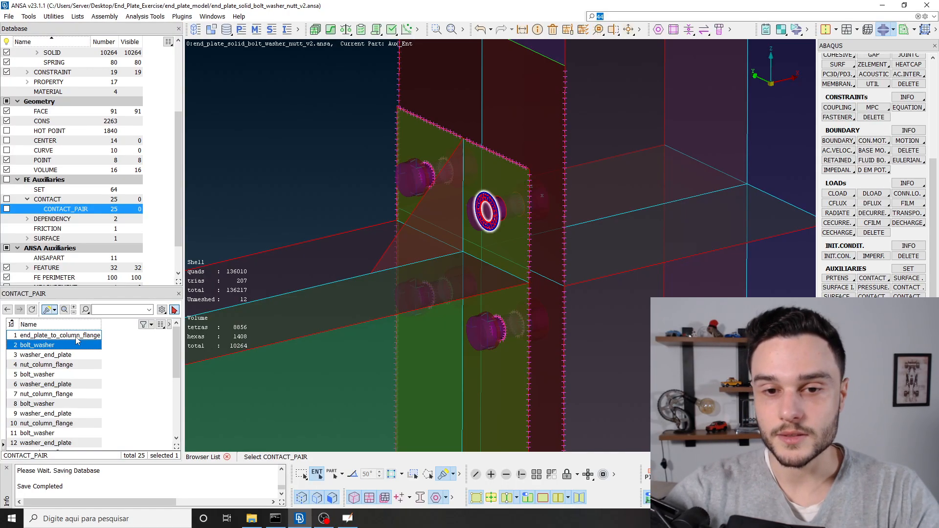
pyautogui.press('Down')
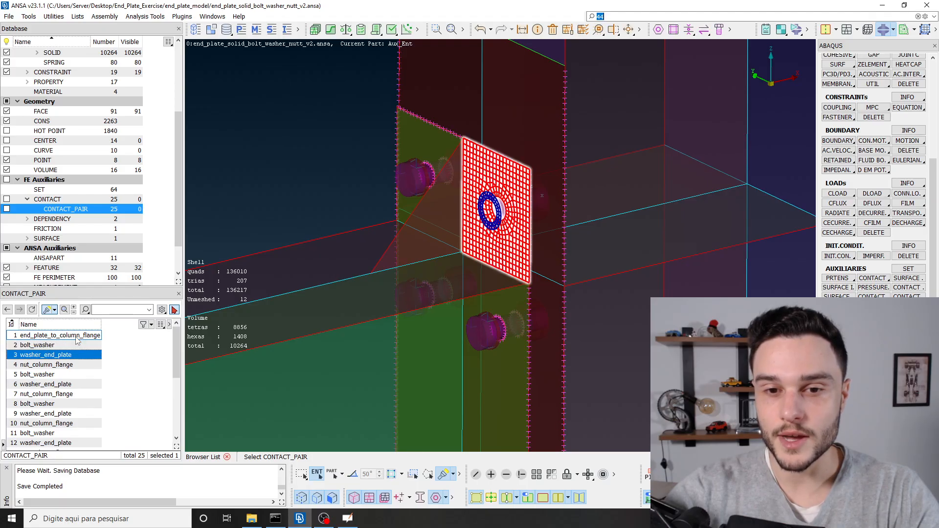
pyautogui.press('Down')
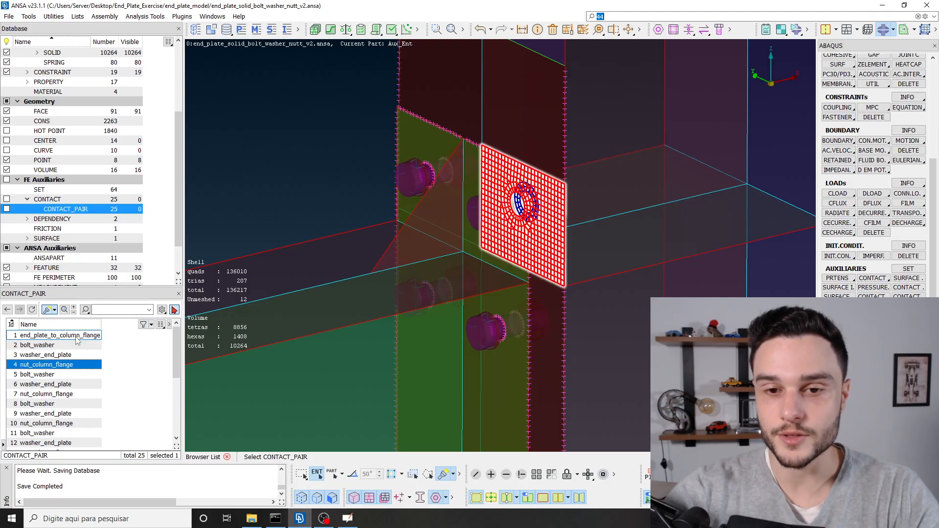
pyautogui.press('Down')
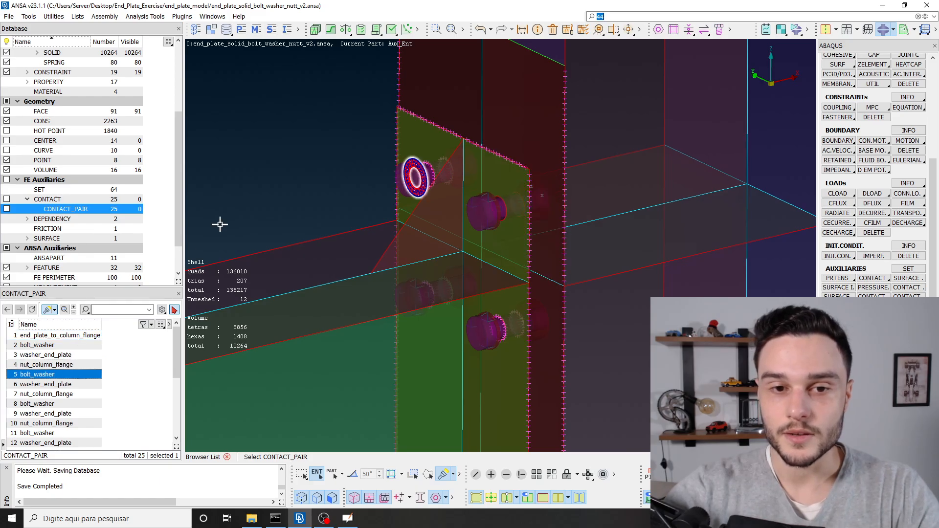
pyautogui.scroll(6, 398, 178)
pyautogui.keyDown('ctrl'); pyautogui.moveTo(471, 142); pyautogui.dragTo(344, 199); pyautogui.keyUp('ctrl')
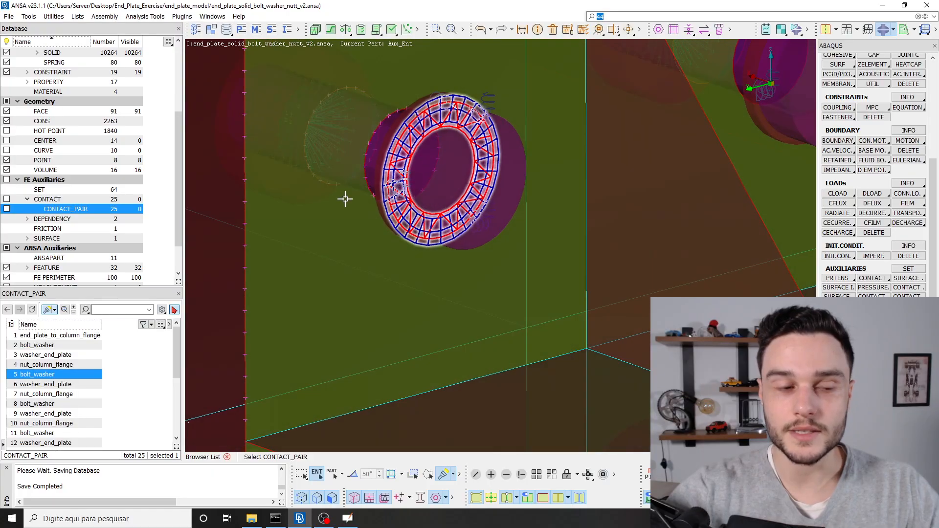
# Inspect the surfaces of washer_end_plate contact pair 6 from several angles at its bolt, and leave the contact selection
pyautogui.click(71, 384)
pyautogui.keyDown('ctrl'); pyautogui.moveTo(478, 300); pyautogui.dragTo(463, 217); pyautogui.keyUp('ctrl')
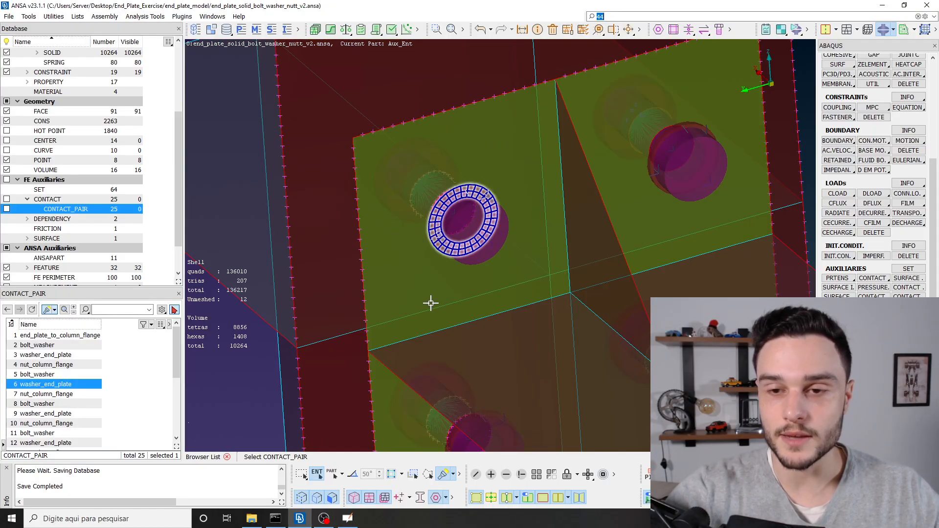
pyautogui.scroll(-5, 428, 199)
pyautogui.keyDown('ctrl'); pyautogui.moveTo(428, 193); pyautogui.dragTo(430, 178); pyautogui.keyUp('ctrl')
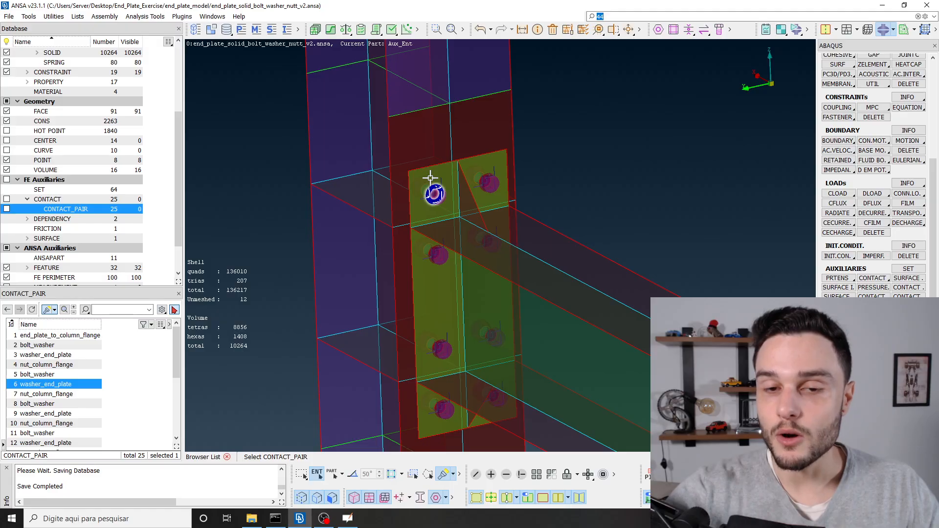
pyautogui.scroll(6, 438, 193)
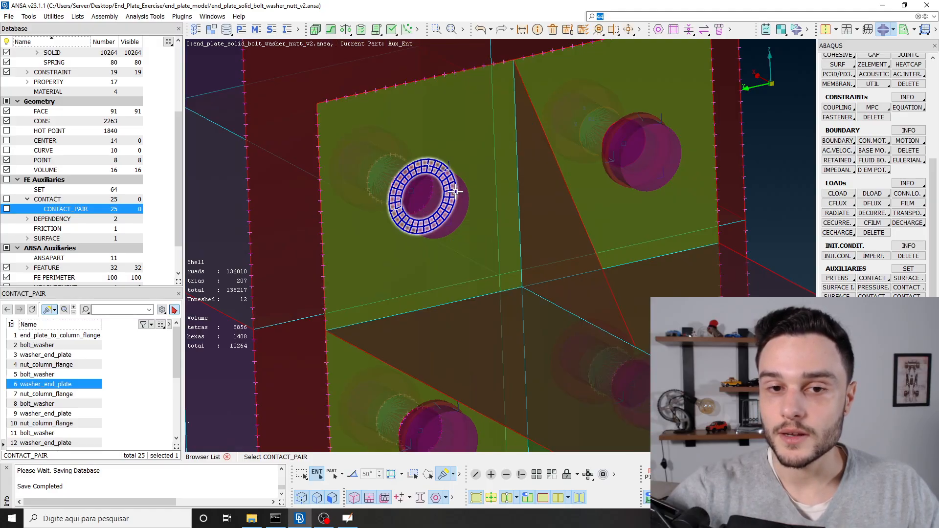
pyautogui.keyDown('ctrl'); pyautogui.moveTo(426, 194); pyautogui.dragTo(455, 196); pyautogui.keyUp('ctrl')
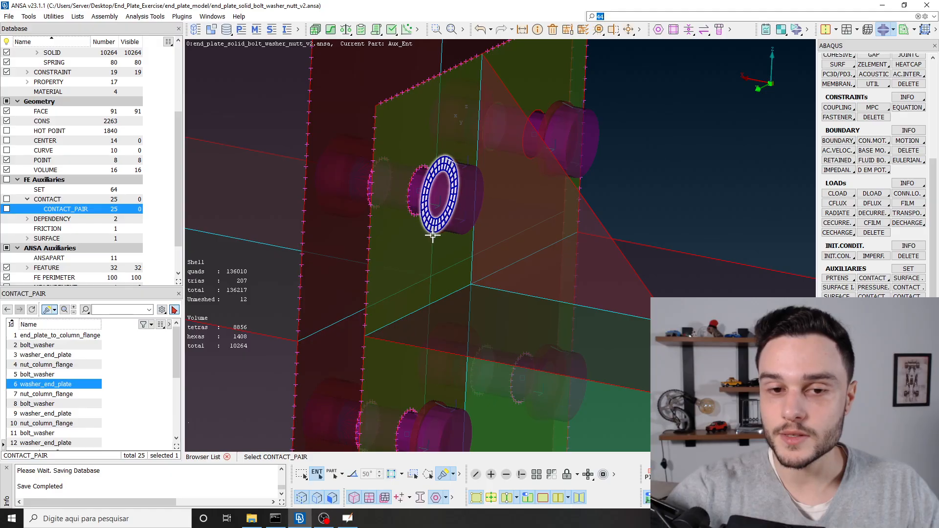
pyautogui.keyDown('ctrl'); pyautogui.moveTo(433, 235); pyautogui.dragTo(437, 264); pyautogui.keyUp('ctrl')
pyautogui.scroll(-4, 444, 118)
pyautogui.scroll(2, 466, 88)
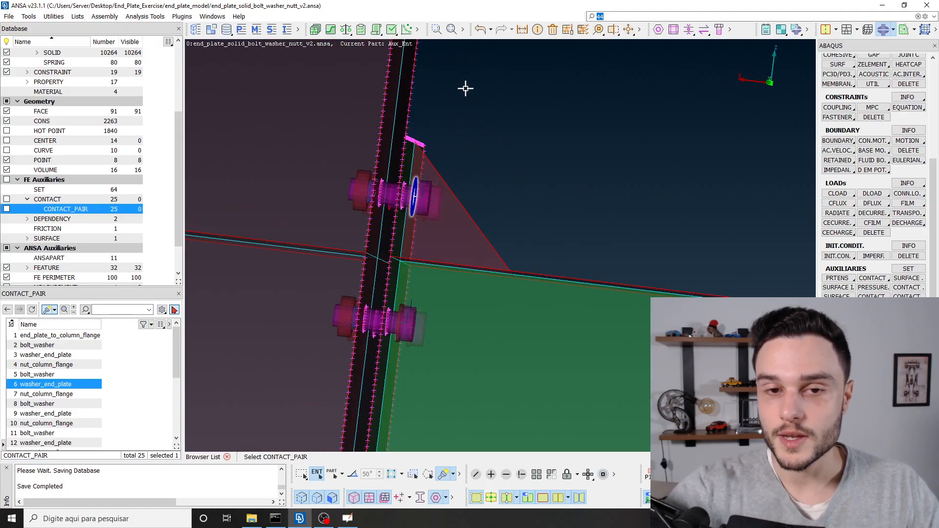
pyautogui.keyDown('ctrl'); pyautogui.moveTo(466, 89); pyautogui.dragTo(331, 197); pyautogui.keyUp('ctrl')
pyautogui.scroll(-3, 566, 170)
pyautogui.keyDown('ctrl'); pyautogui.moveTo(566, 169); pyautogui.dragTo(477, 193); pyautogui.keyUp('ctrl')
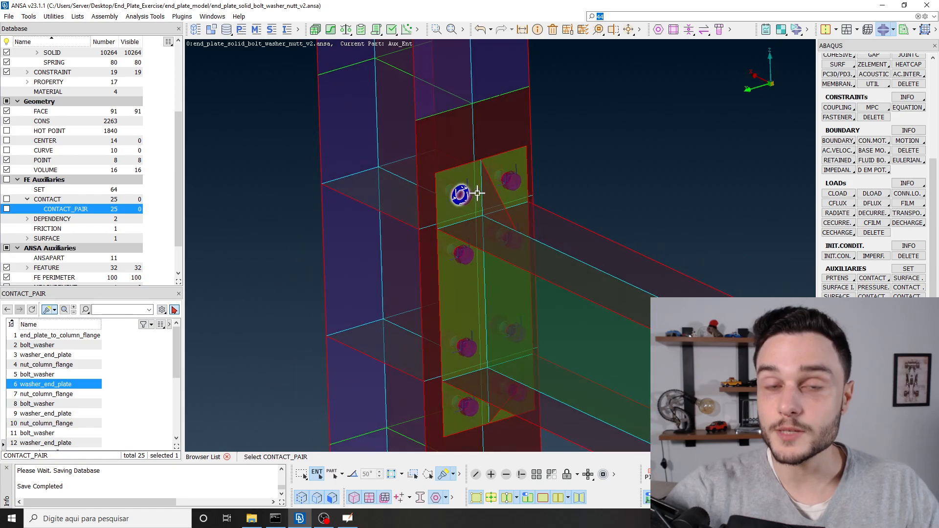
pyautogui.scroll(3, 456, 187)
pyautogui.middleClick(455, 196)
pyautogui.keyDown('ctrl'); pyautogui.moveTo(475, 194); pyautogui.dragTo(469, 201, button='middle'); pyautogui.keyUp('ctrl')
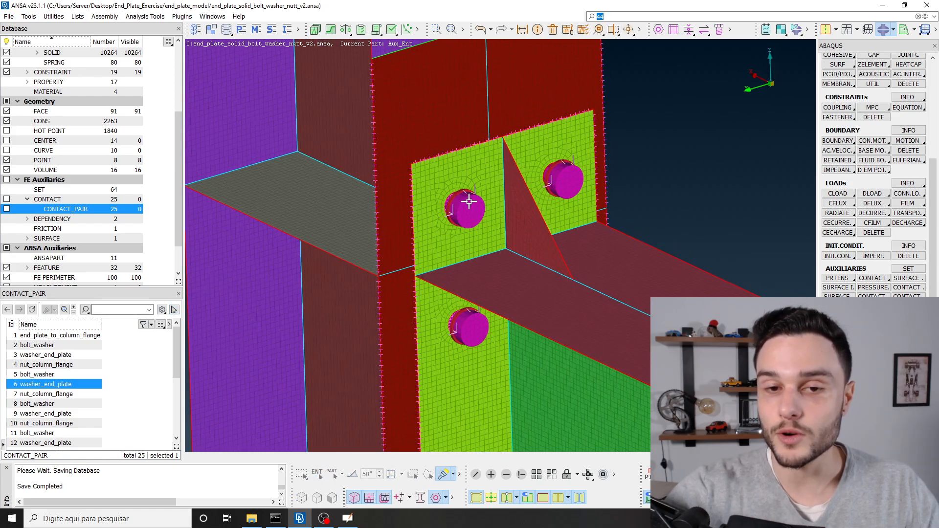
pyautogui.moveTo(468, 202)
pyautogui.keyDown('ctrl'); pyautogui.mouseDown()
pyautogui.moveTo(460, 188)
pyautogui.moveTo(463, 199)
pyautogui.mouseUp(); pyautogui.keyUp('ctrl')
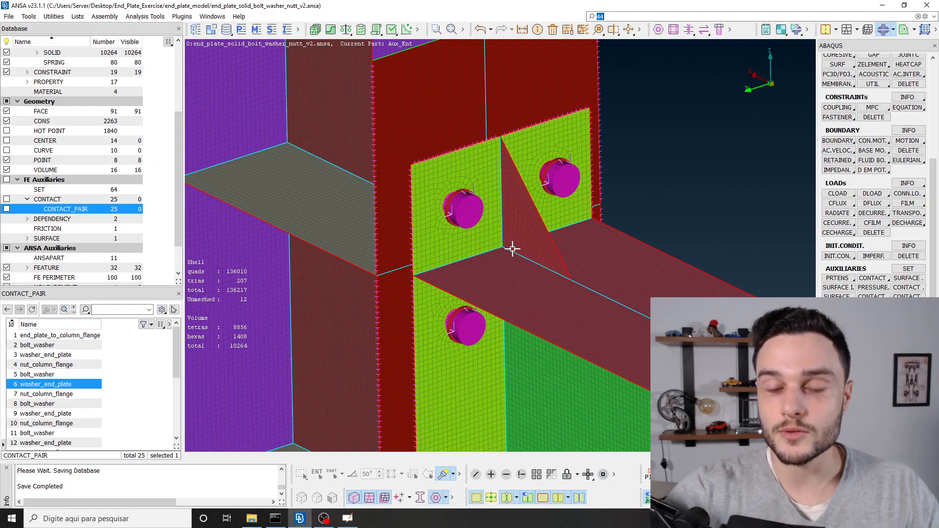
pyautogui.scroll(-2, 453, 172)
pyautogui.scroll(6, 464, 183)
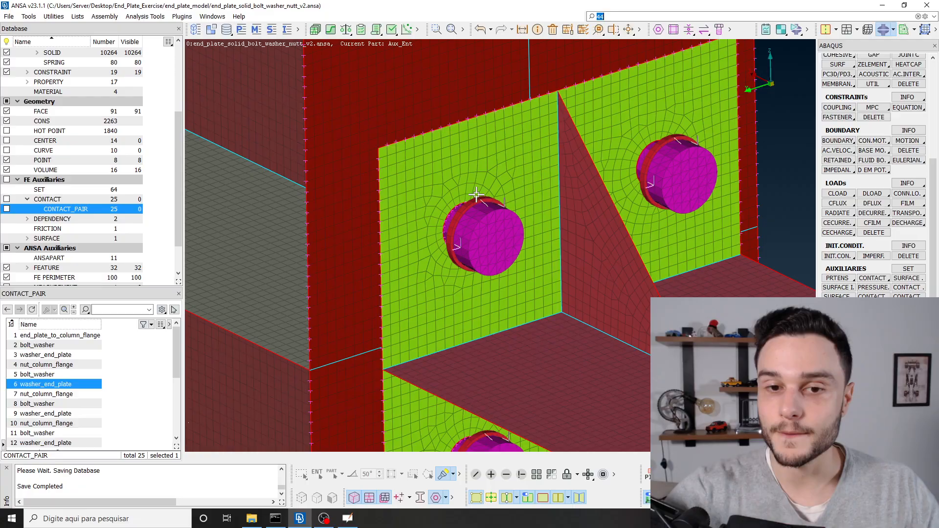
pyautogui.keyDown('ctrl'); pyautogui.moveTo(477, 194); pyautogui.dragTo(476, 200); pyautogui.keyUp('ctrl')
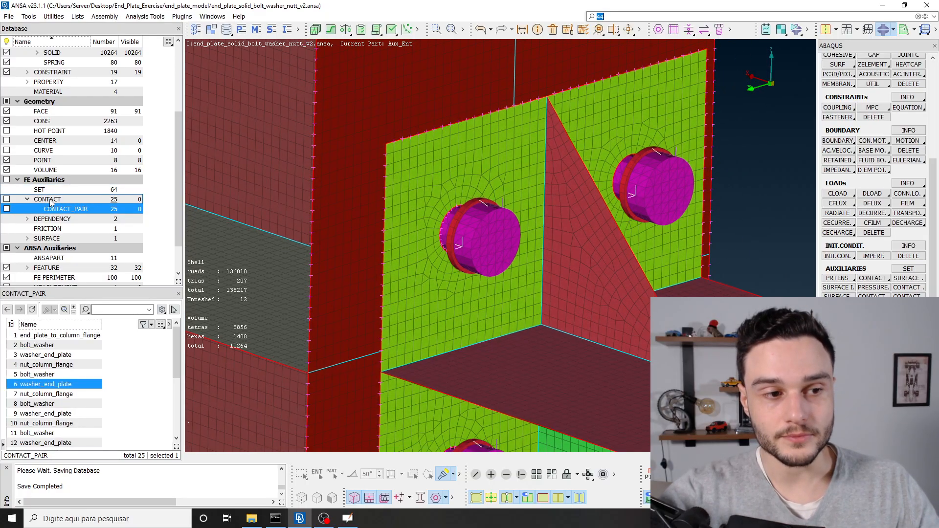
pyautogui.scroll(3, 68, 147)
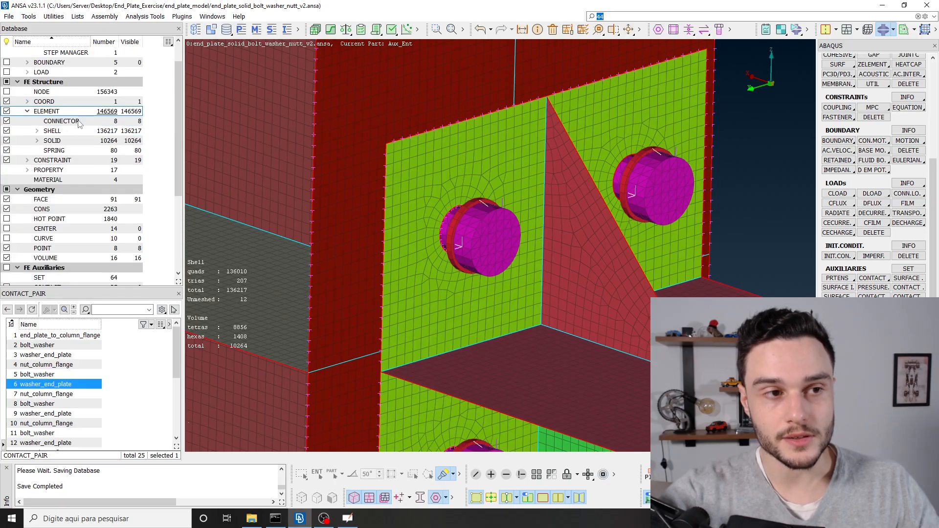
pyautogui.scroll(1, 75, 147)
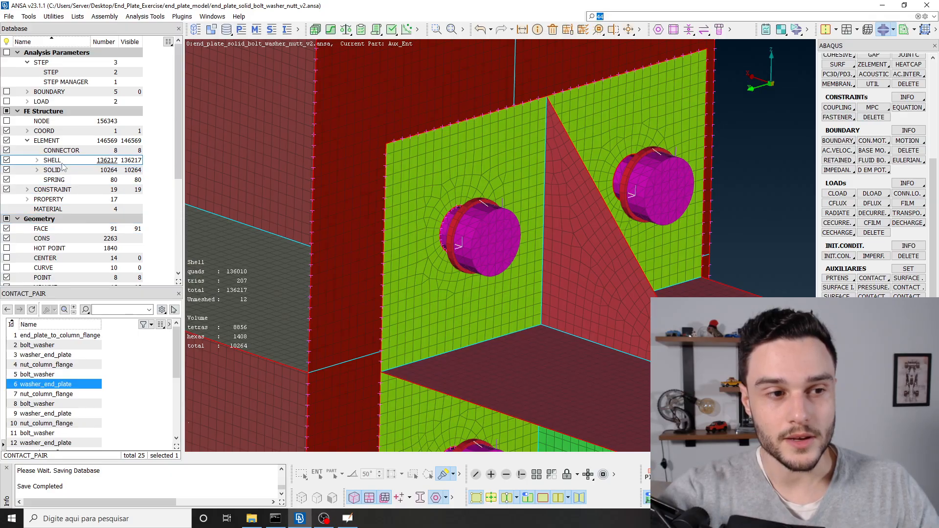
# List the contact pairs again and check the surfaces of each entry up to bolt_washer pair 5
pyautogui.scroll(-4, 62, 167)
pyautogui.doubleClick(73, 210)
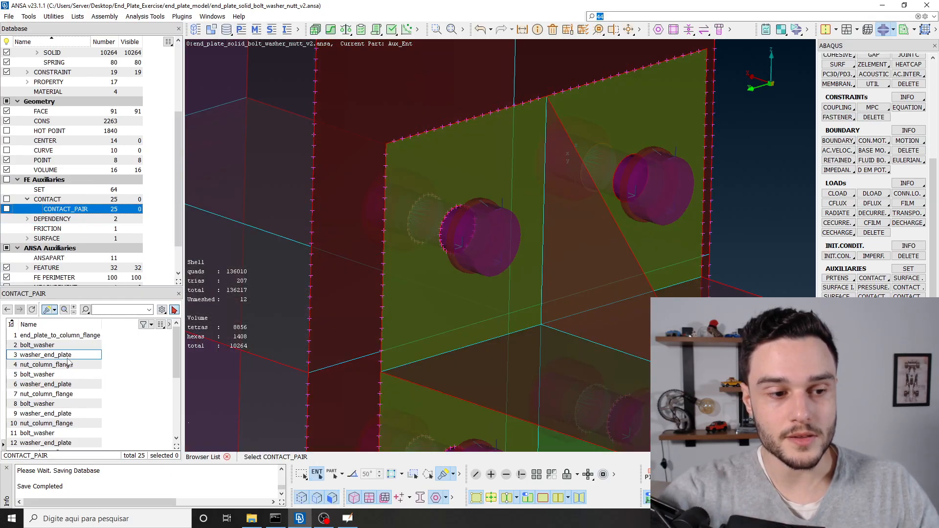
pyautogui.press('Down')
pyautogui.press('Down')
pyautogui.press('Down')
pyautogui.press('Down')
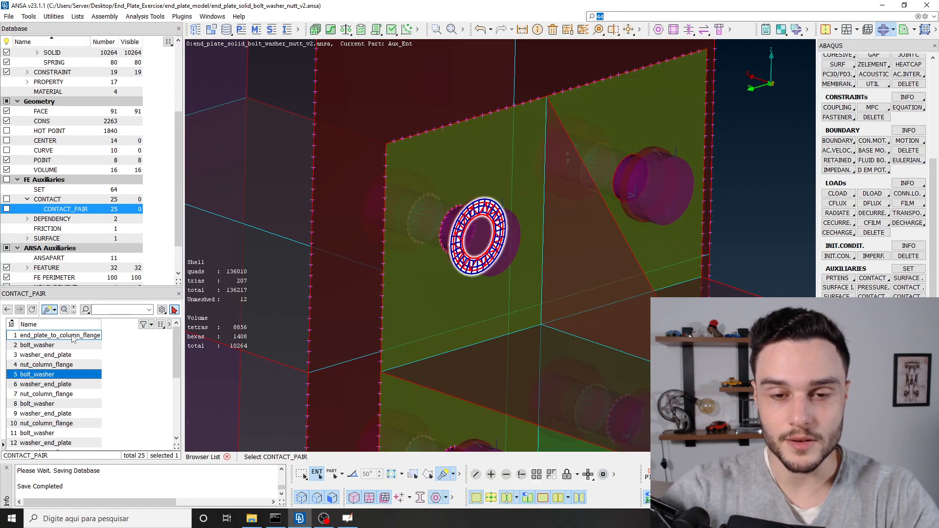
# Open the definition of washer_end_plate contact pair 6 and list the sets available for its secondary surface
pyautogui.click(61, 385)
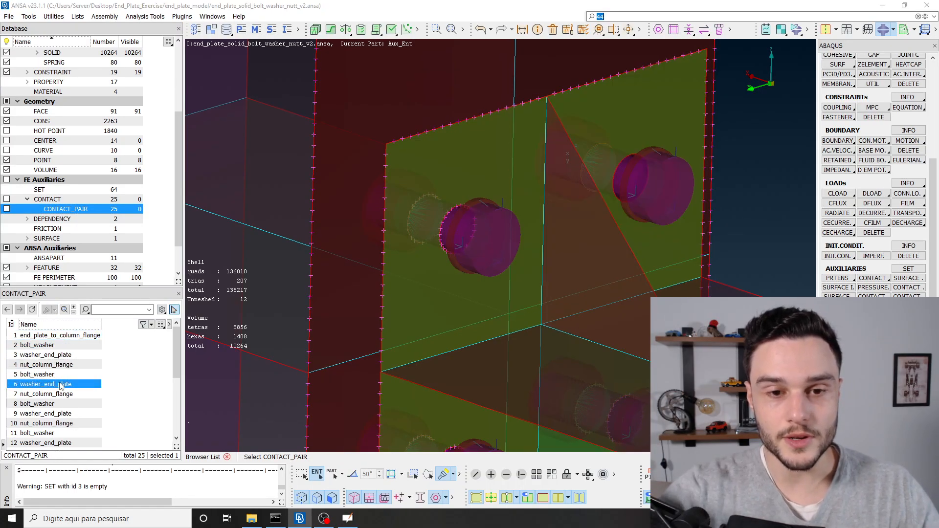
pyautogui.doubleClick(61, 384)
pyautogui.moveTo(284, 189); pyautogui.dragTo(127, 47)
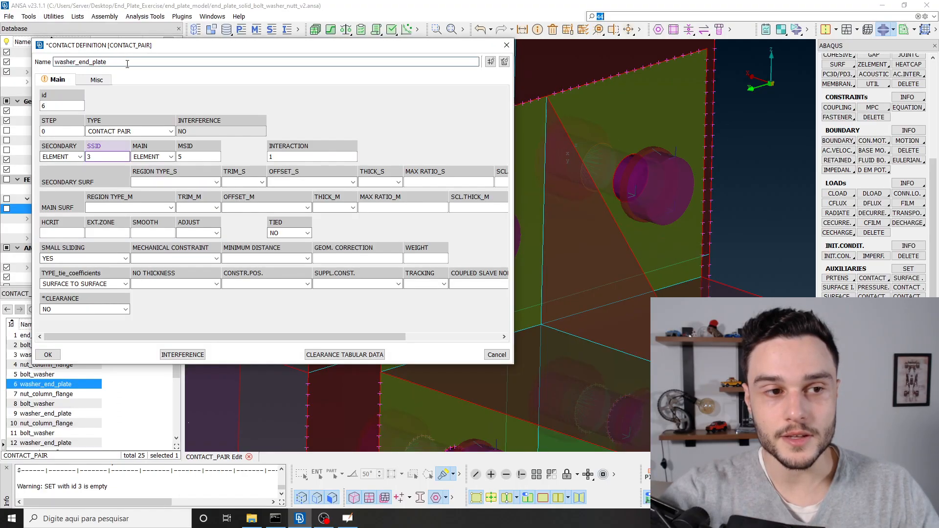
pyautogui.click(101, 157)
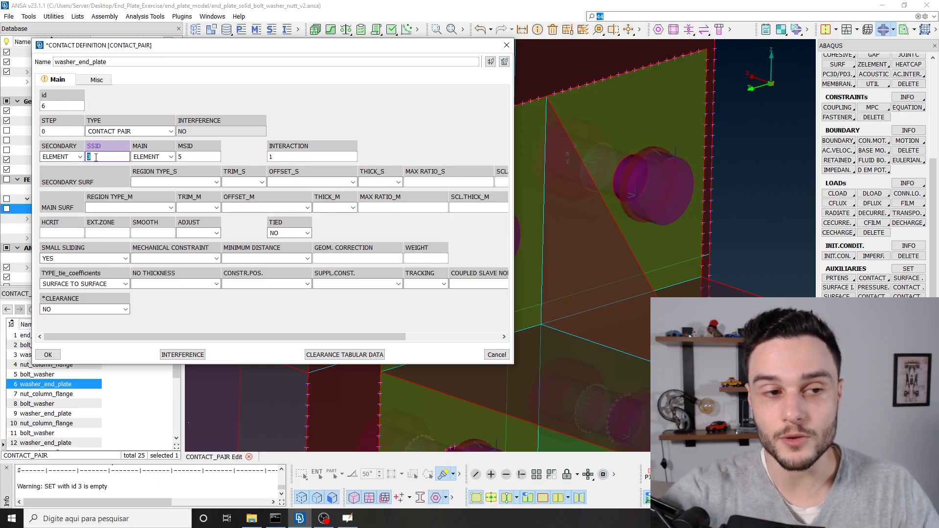
pyautogui.click(96, 157)
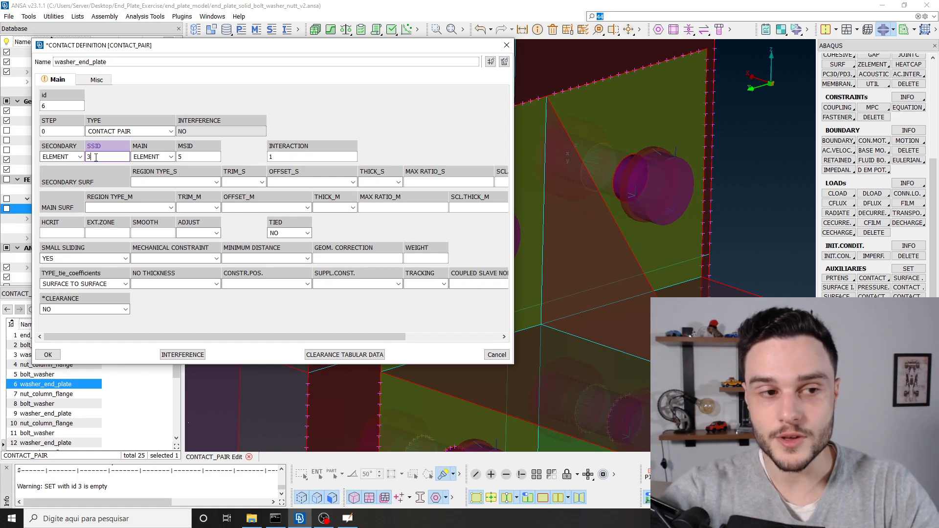
pyautogui.doubleClick(96, 157)
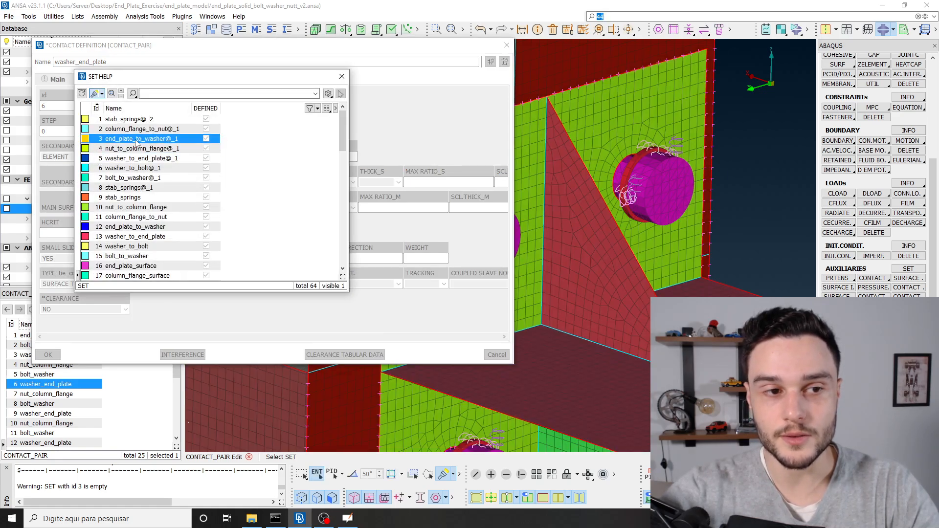
# Add the end-plate shells around the upper bolt to set end_plate_to_washer@_1 with 50° feature-angle selection, and assign it as the secondary surface
pyautogui.rightClick(185, 143)
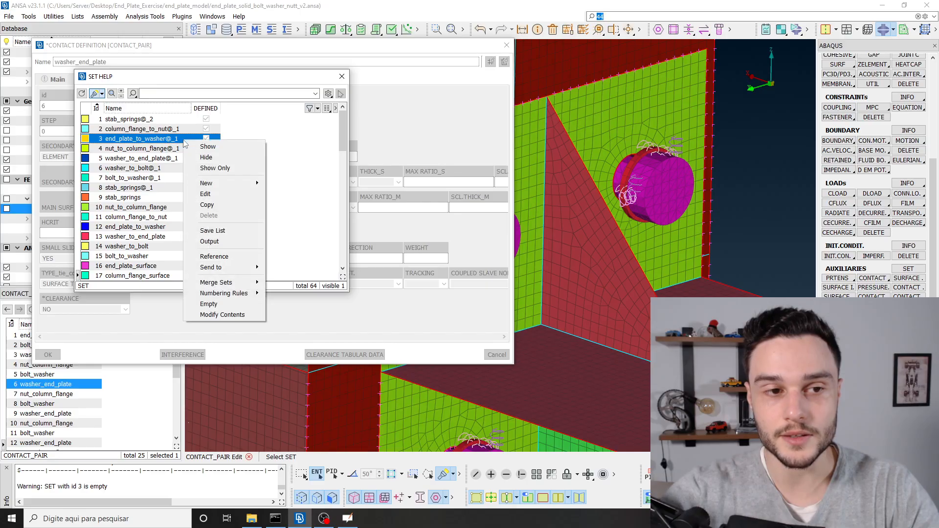
pyautogui.click(213, 315)
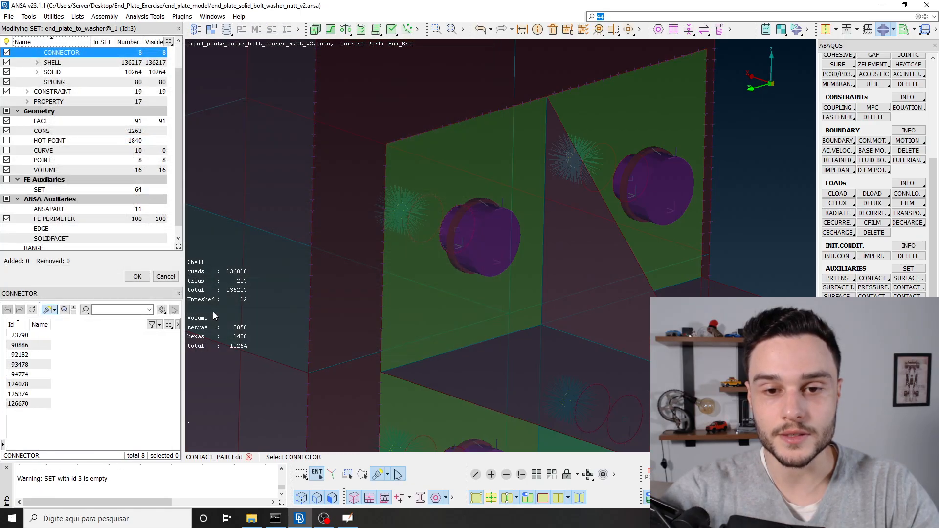
pyautogui.scroll(1, 49, 93)
pyautogui.click(48, 92)
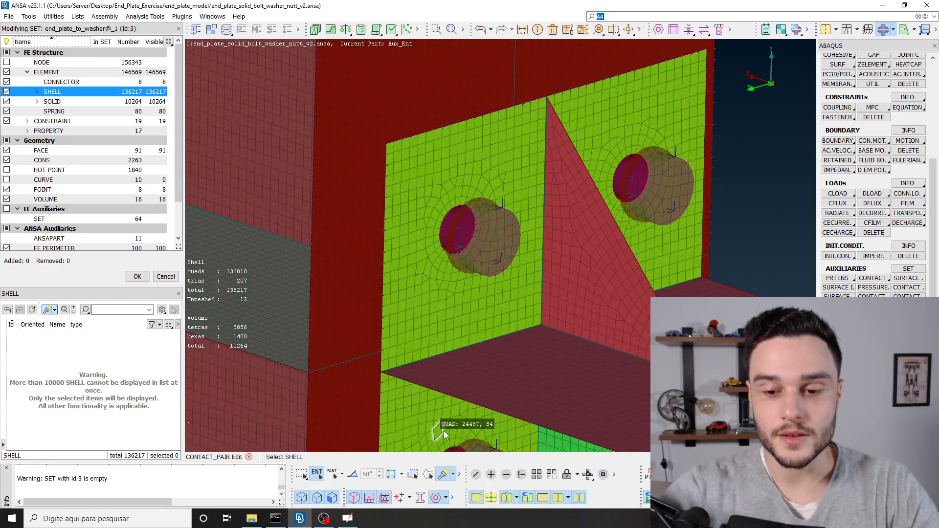
pyautogui.click(353, 474)
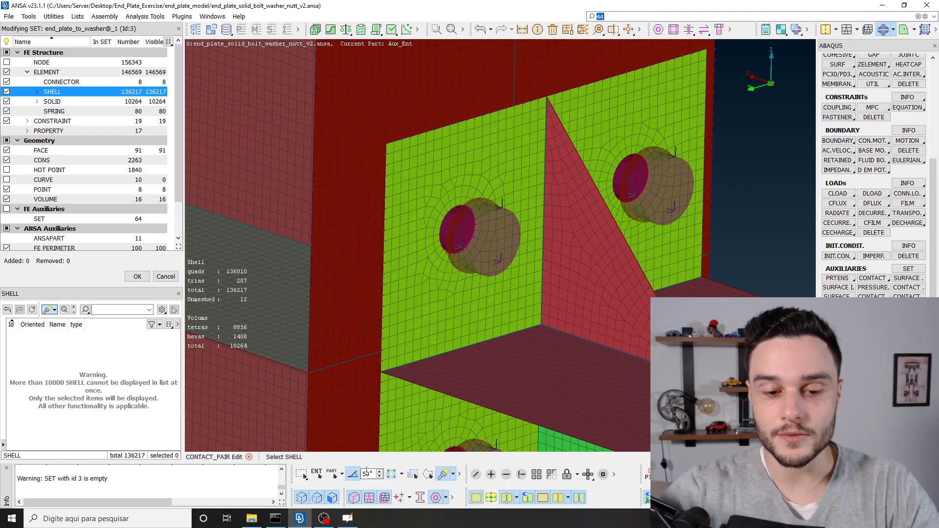
pyautogui.click(416, 287)
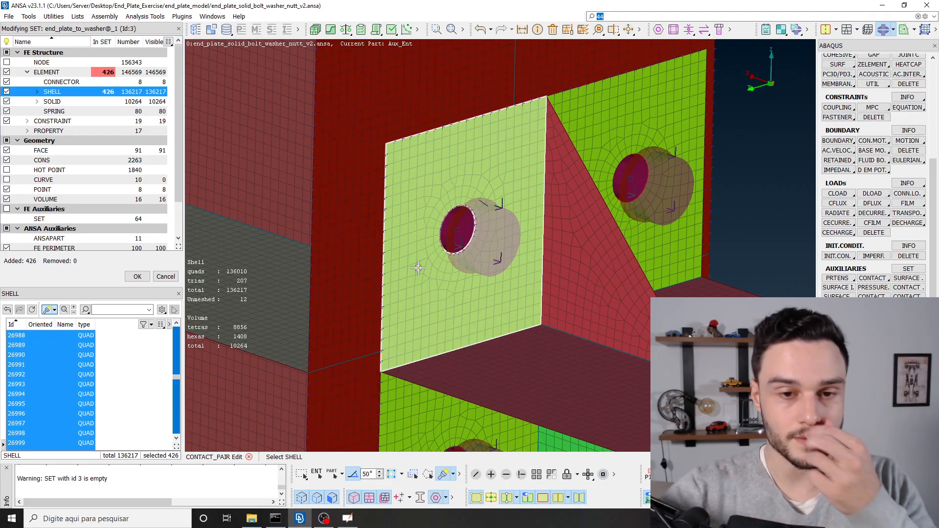
pyautogui.middleClick(425, 244)
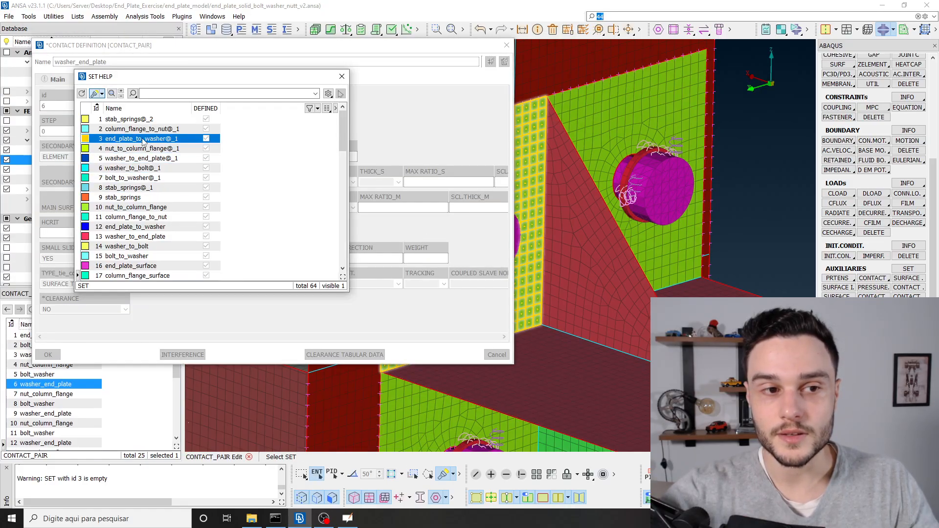
pyautogui.doubleClick(142, 139)
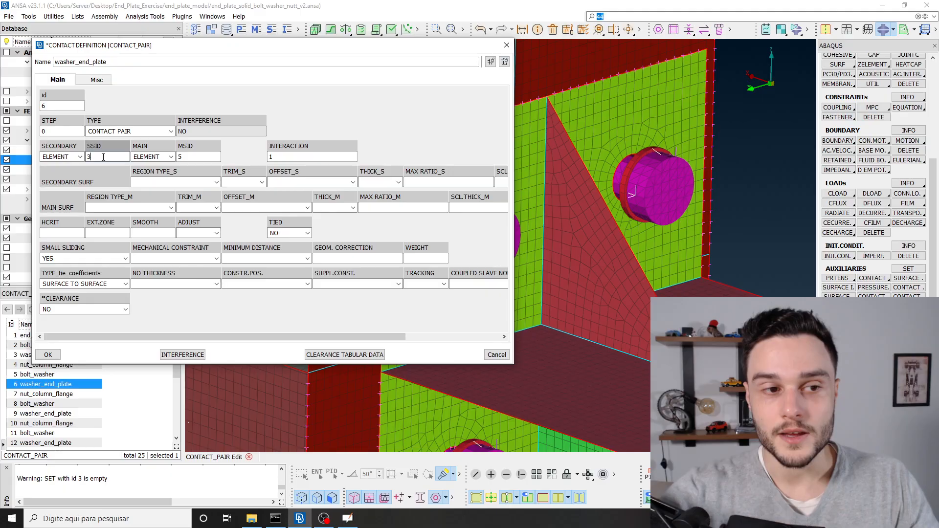
# Set the secondary surface ID of contact pair 6 to 34 and switch the model coloring to ENT mode
pyautogui.write('4')
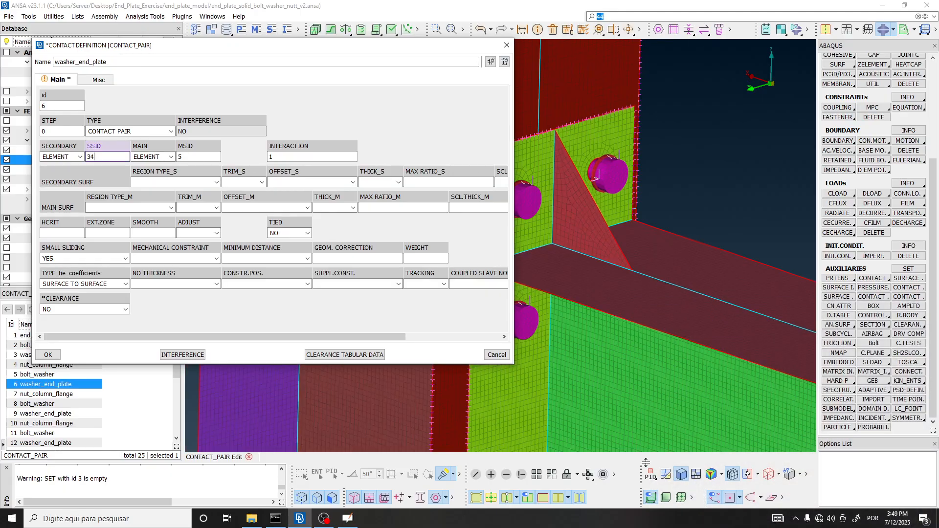
pyautogui.click(651, 477)
pyautogui.click(666, 395)
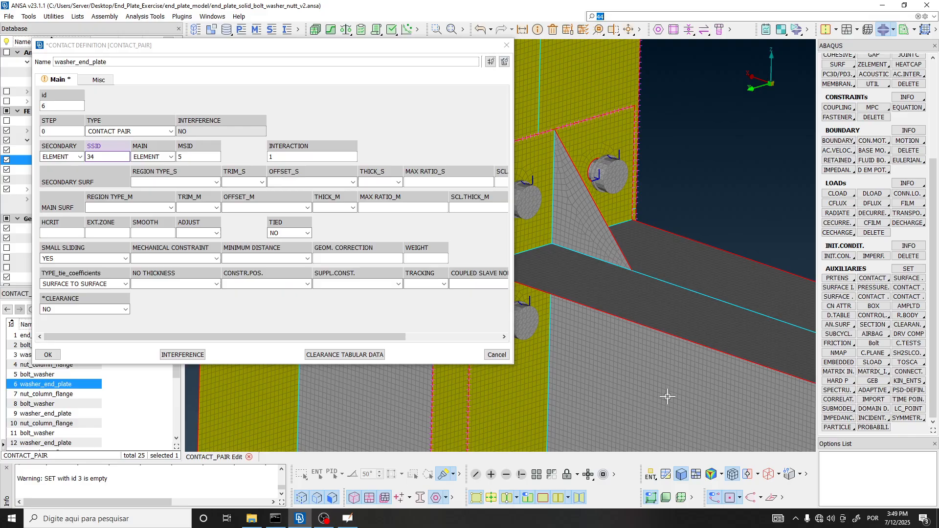
pyautogui.scroll(-3, 698, 286)
pyautogui.scroll(5, 612, 268)
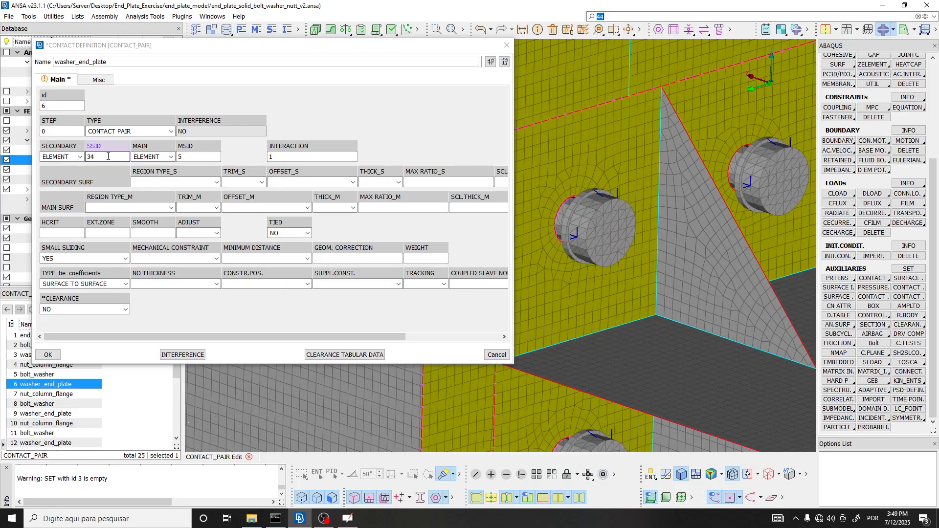
# Check the definition of set 34 and accept contact pair 6 with it as the secondary surface
pyautogui.moveTo(108, 156); pyautogui.dragTo(91, 156)
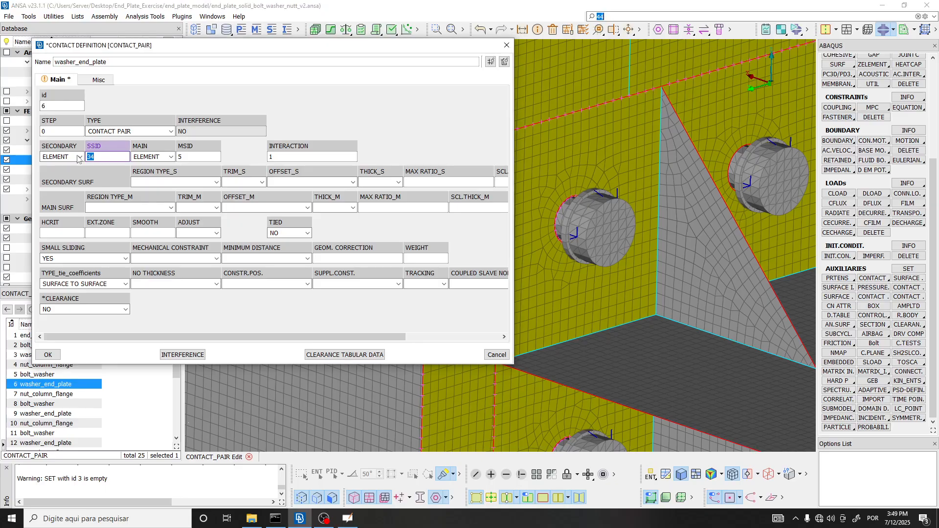
pyautogui.press('F2')
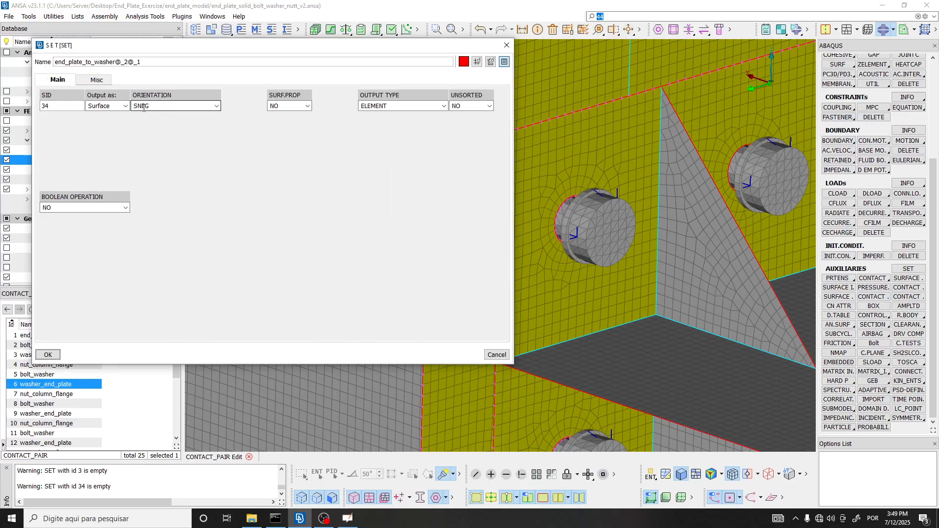
pyautogui.click(48, 355)
pyautogui.click(48, 355)
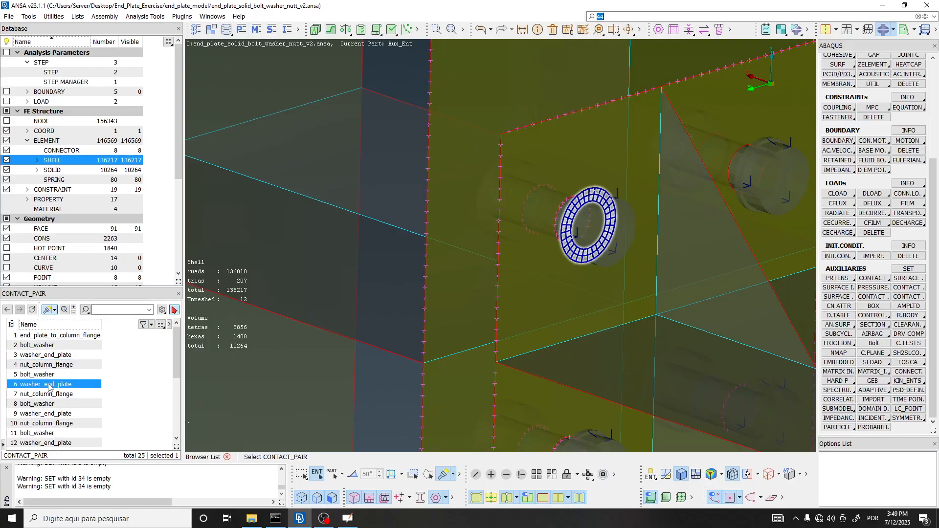
# Compare the surfaces of washer_end_plate contact pair 6 with those of pairs 4 and 5 in the model
pyautogui.click(55, 374)
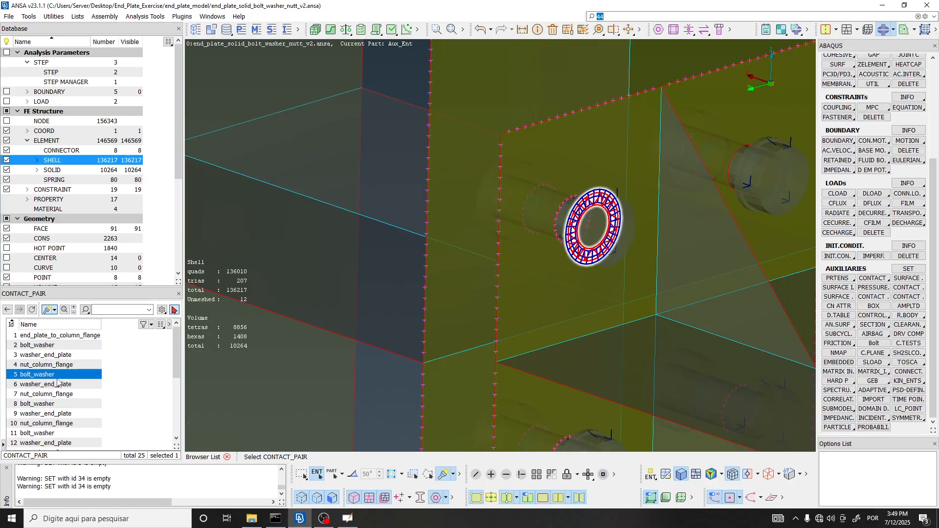
pyautogui.click(57, 384)
pyautogui.scroll(-5, 567, 200)
pyautogui.keyDown('ctrl'); pyautogui.moveTo(583, 212); pyautogui.dragTo(554, 221); pyautogui.keyUp('ctrl')
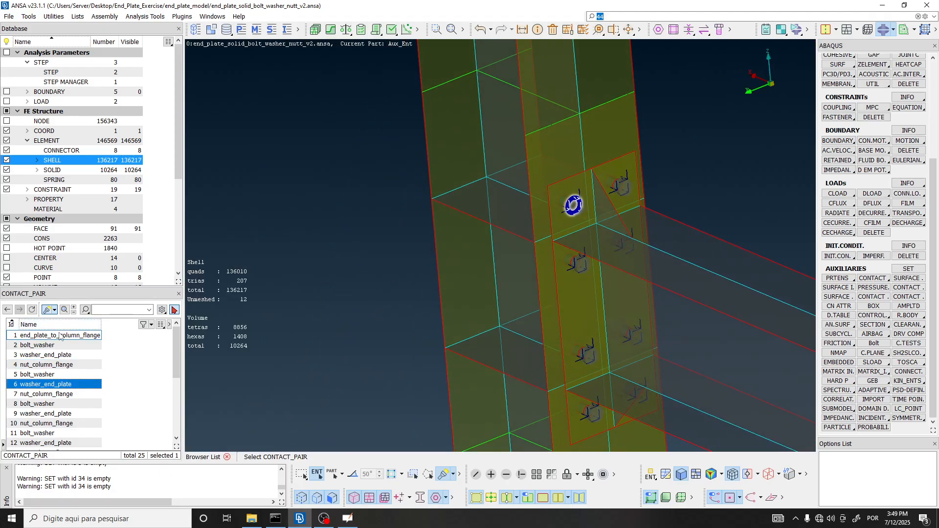
pyautogui.click(49, 365)
pyautogui.click(57, 384)
pyautogui.scroll(5, 577, 205)
pyautogui.scroll(-4, 620, 204)
pyautogui.moveTo(620, 203)
pyautogui.keyDown('ctrl'); pyautogui.mouseDown()
pyautogui.moveTo(577, 222)
pyautogui.moveTo(618, 204)
pyautogui.mouseUp(); pyautogui.keyUp('ctrl')
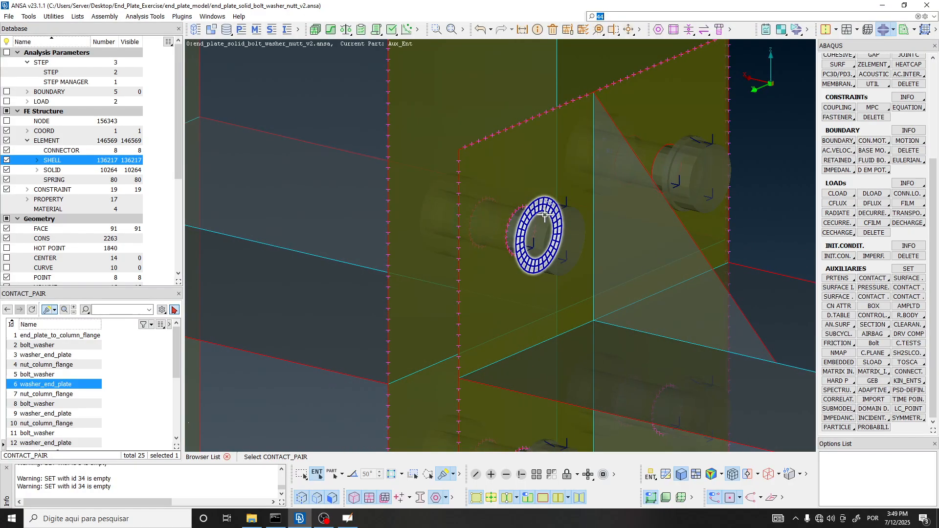
# Assign set 3, end_plate_to_washer@_1, as the secondary surface of washer_end_plate contact pair 6
pyautogui.doubleClick(57, 384)
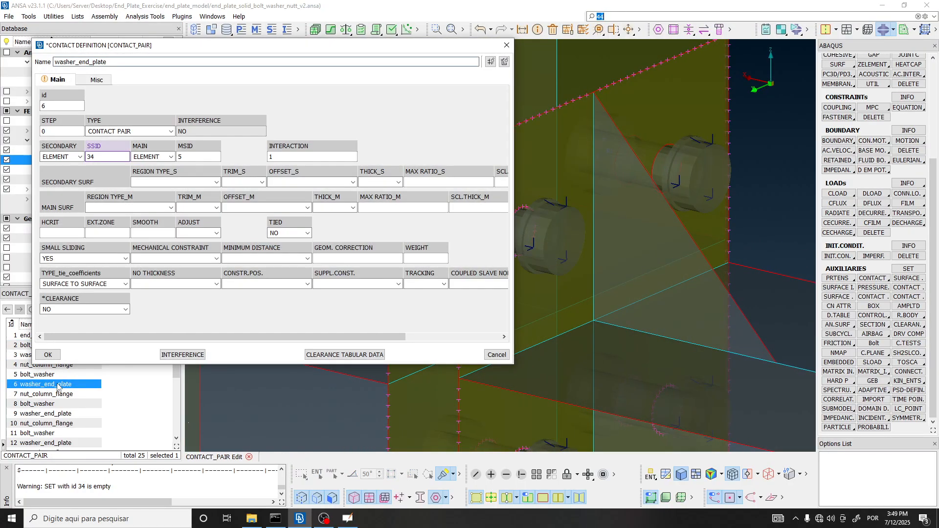
pyautogui.click(89, 157)
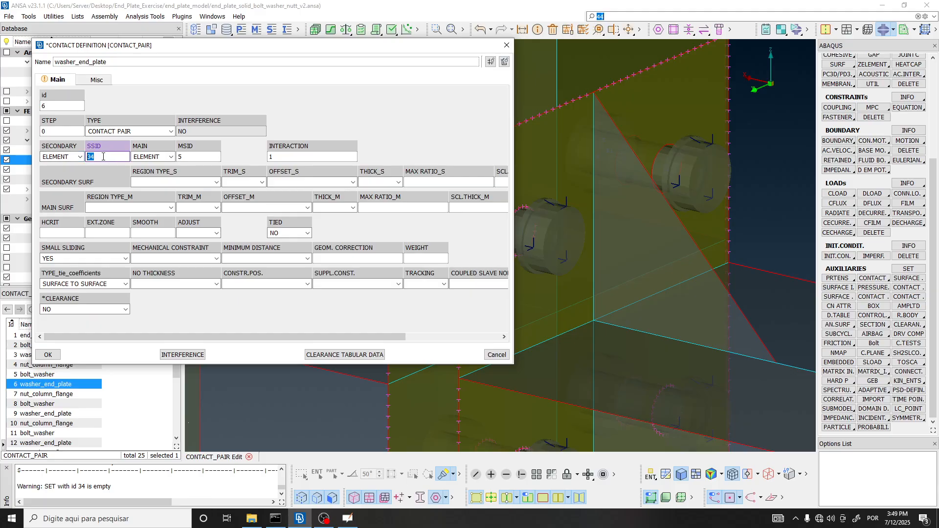
pyautogui.press('F1')
pyautogui.scroll(-7, 105, 163)
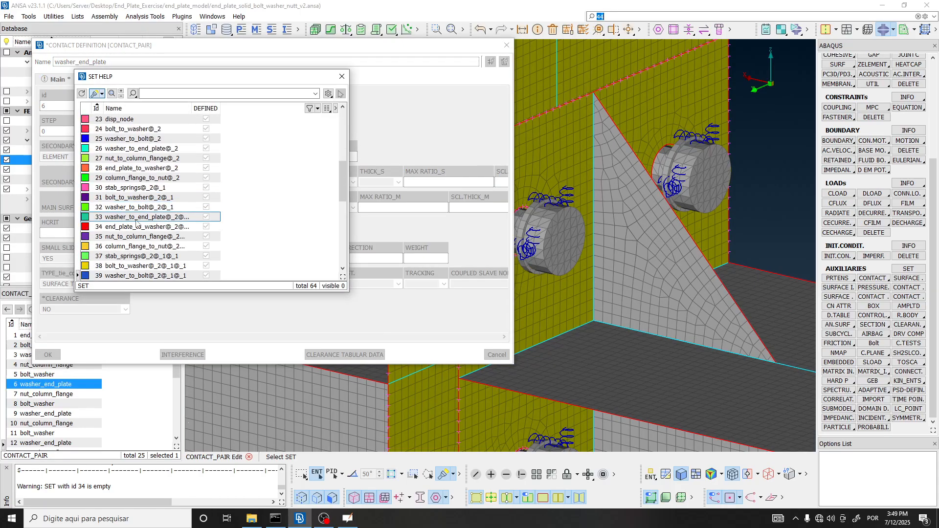
pyautogui.scroll(7, 136, 223)
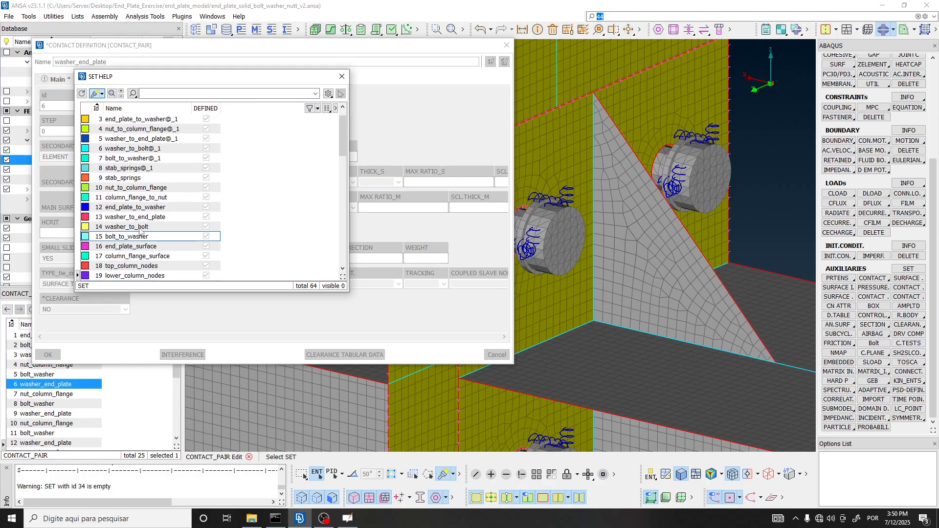
pyautogui.scroll(1, 140, 229)
pyautogui.click(128, 142)
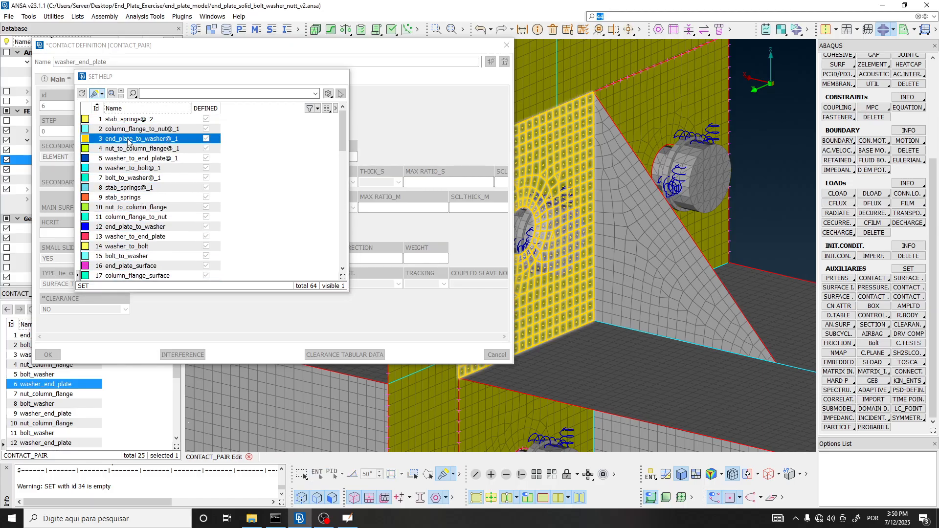
pyautogui.doubleClick(127, 140)
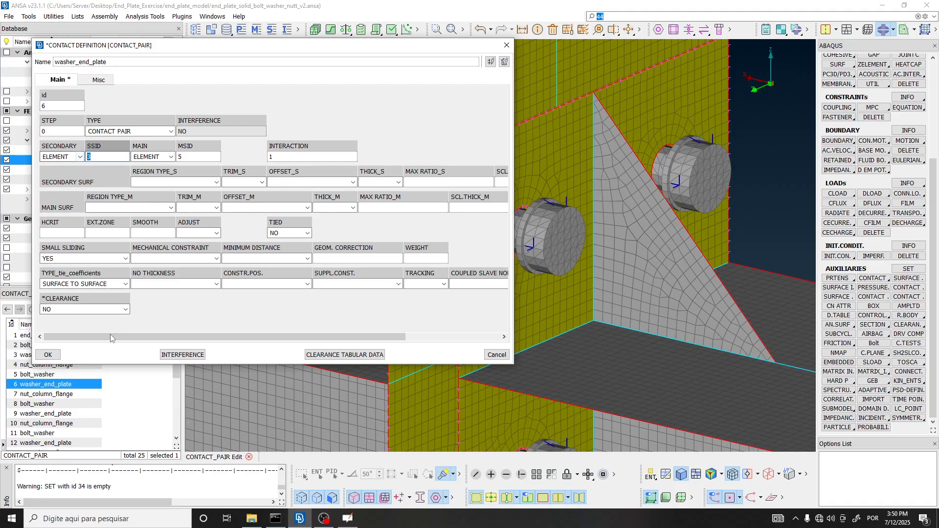
pyautogui.click(48, 355)
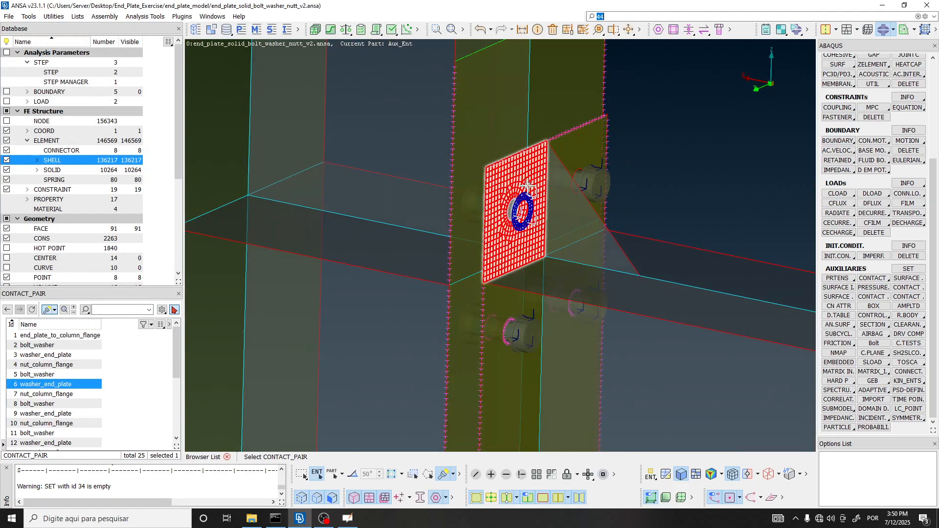
# Inspect the surfaces of contact pair 6 and of nut_column_flange pair 7 at the upper bolt
pyautogui.keyDown('ctrl'); pyautogui.moveTo(527, 186); pyautogui.dragTo(503, 189); pyautogui.keyUp('ctrl')
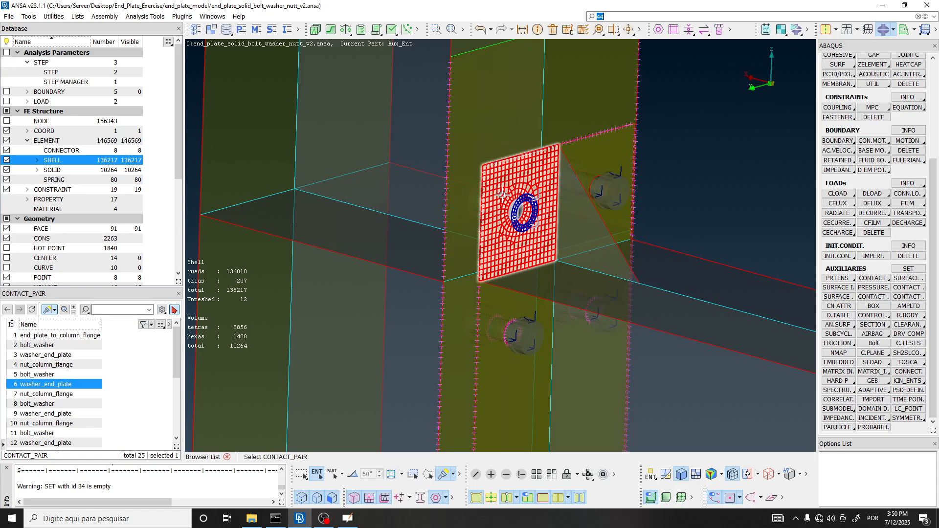
pyautogui.keyDown('ctrl'); pyautogui.moveTo(502, 195); pyautogui.dragTo(540, 199); pyautogui.keyUp('ctrl')
pyautogui.press('Down')
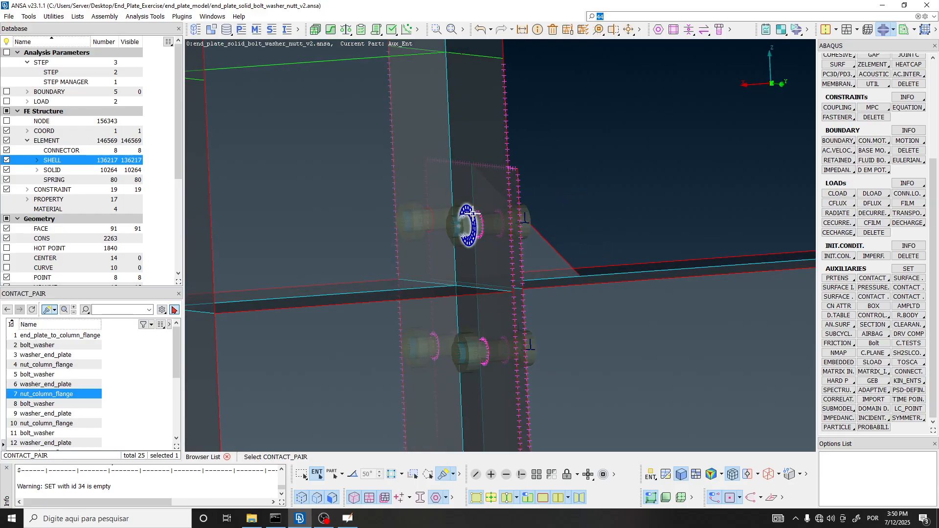
pyautogui.scroll(5, 469, 211)
pyautogui.scroll(-3, 486, 273)
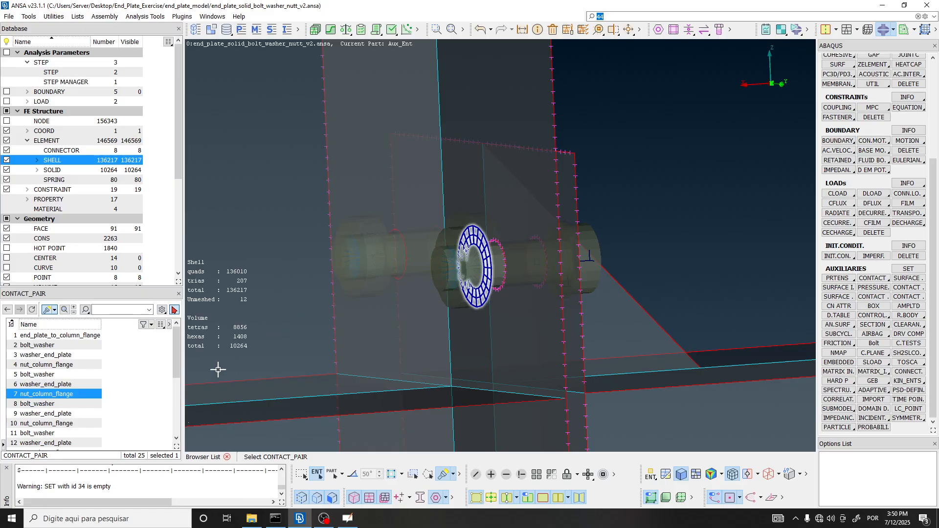
pyautogui.doubleClick(47, 394)
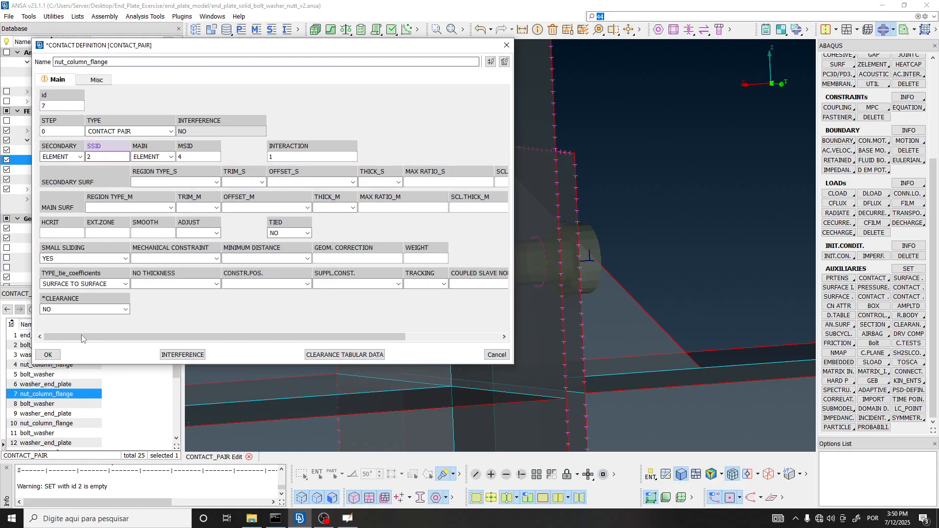
pyautogui.click(98, 155)
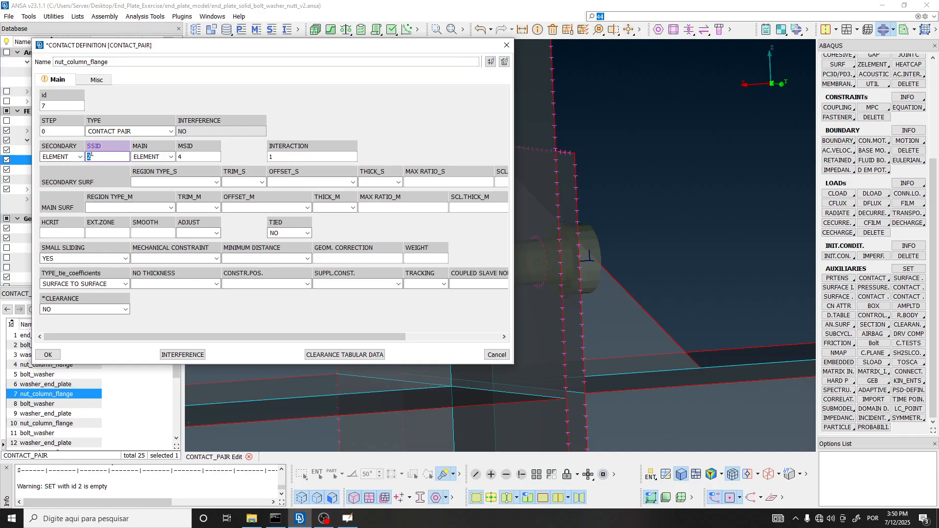
pyautogui.doubleClick(91, 155)
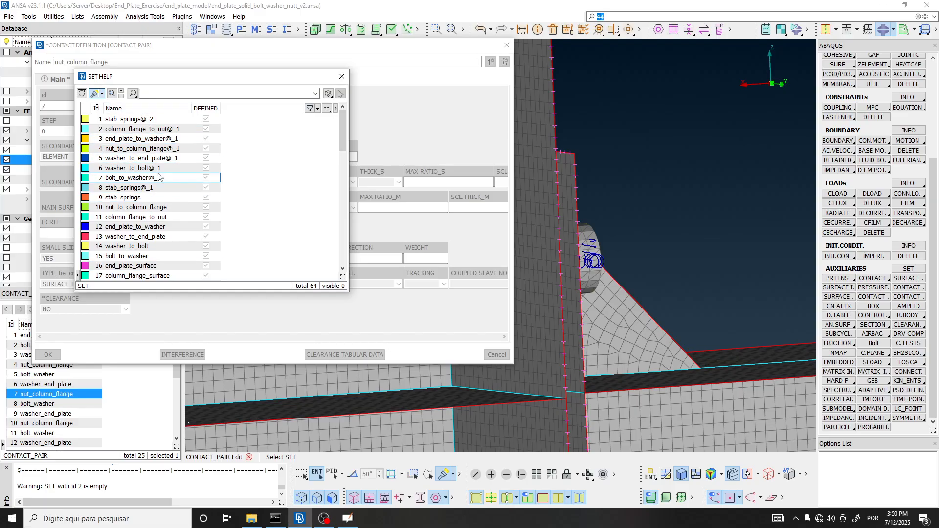
pyautogui.click(342, 77)
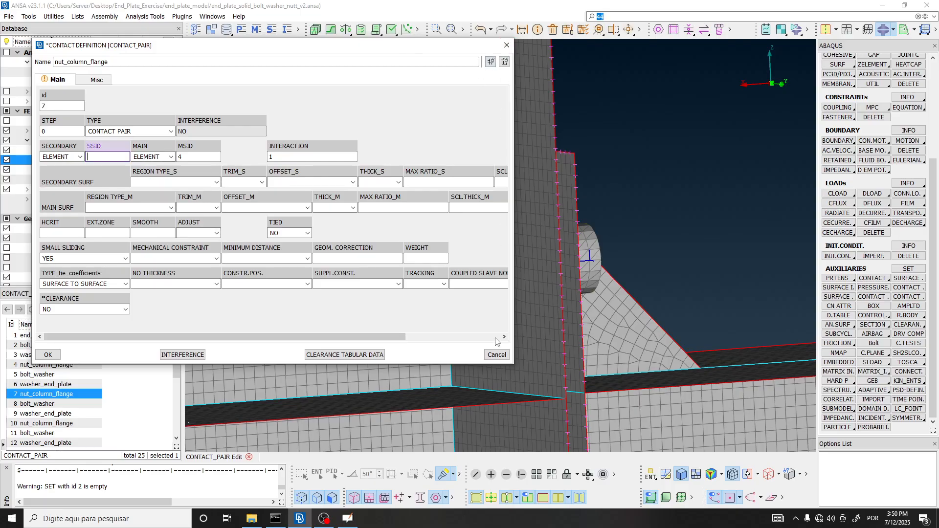
pyautogui.click(497, 354)
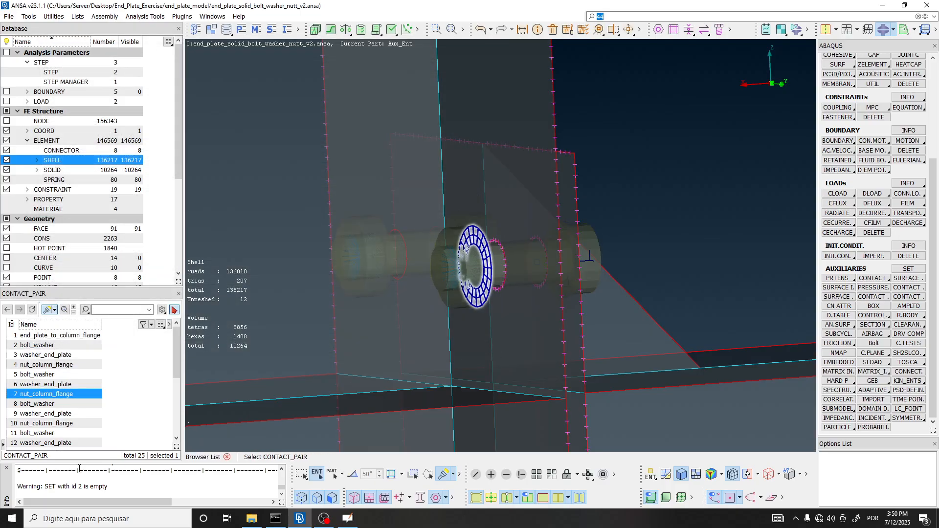
# From the secondary surface of contact pair 7, add the column flange shells above the stiffener to set 2, column_flange_to_nut@_1
pyautogui.doubleClick(37, 395)
pyautogui.click(103, 156)
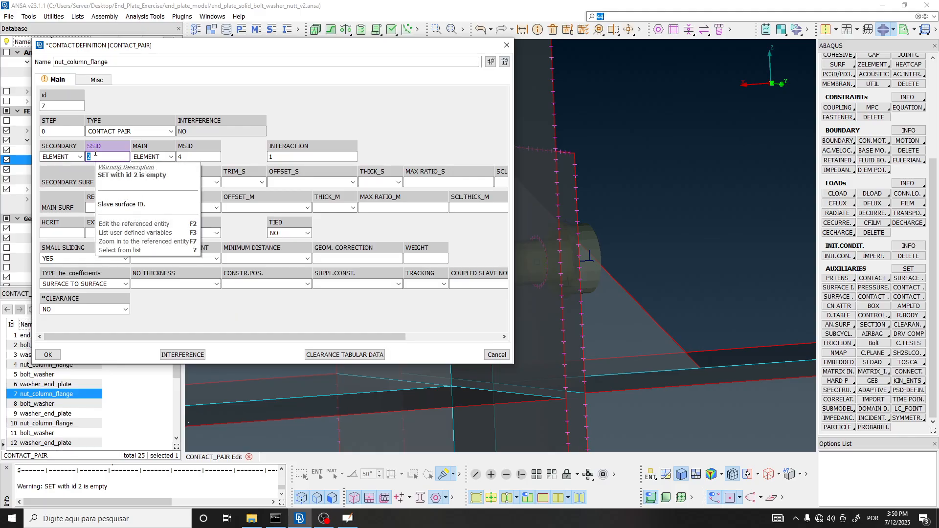
pyautogui.press('BackSpace')
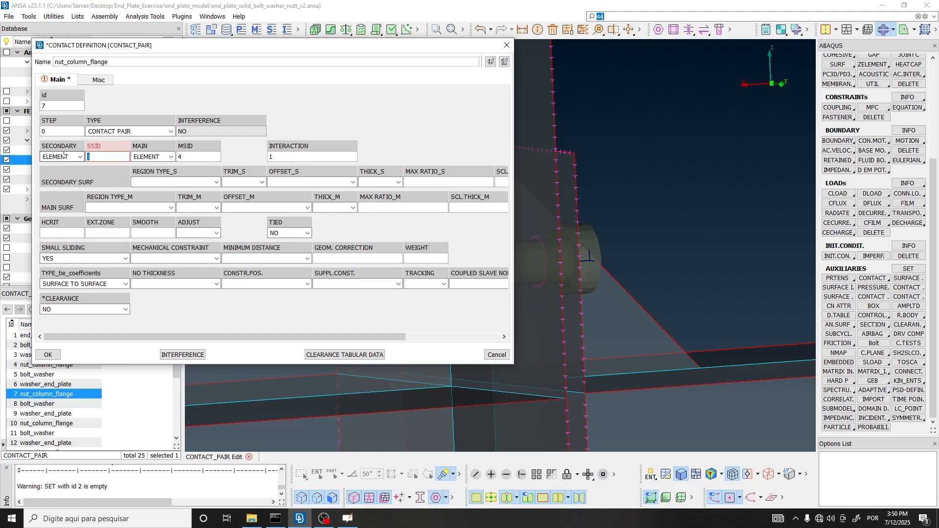
pyautogui.write('?')
pyautogui.click(127, 130)
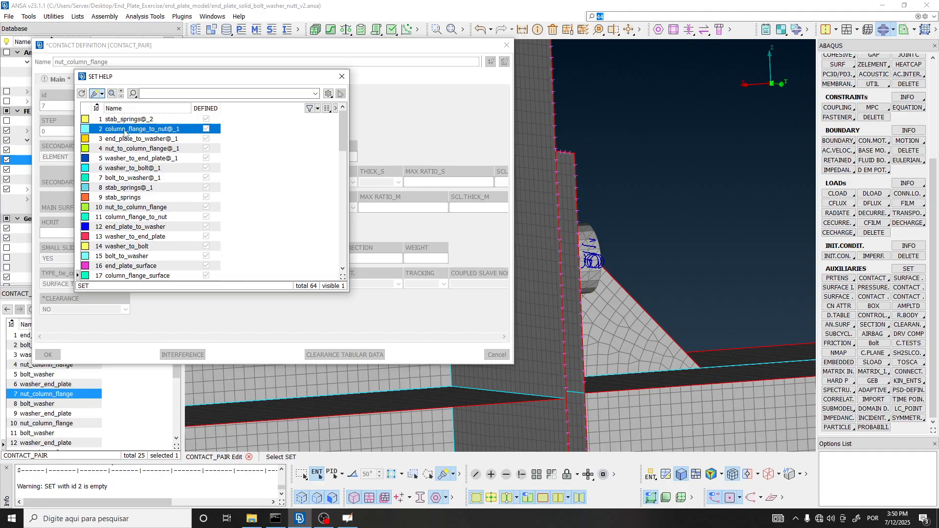
pyautogui.rightClick(125, 130)
pyautogui.click(157, 307)
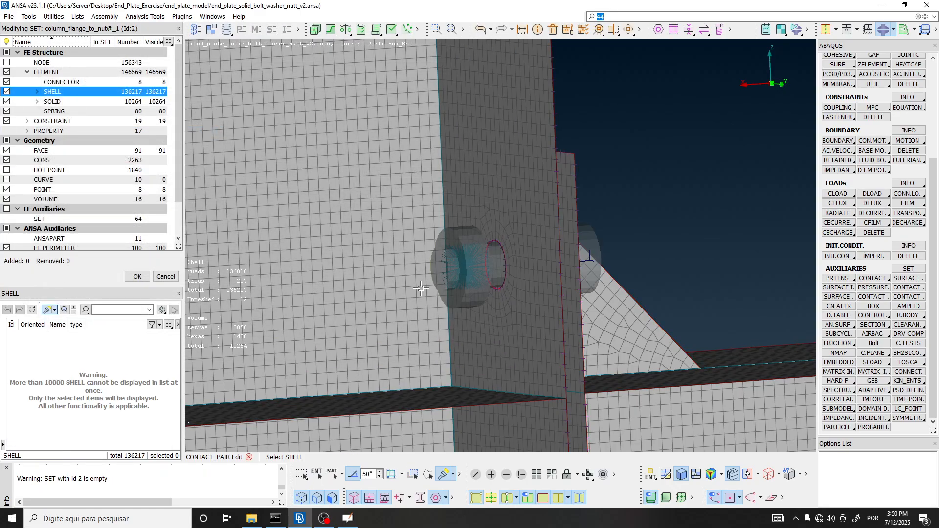
pyautogui.click(517, 215)
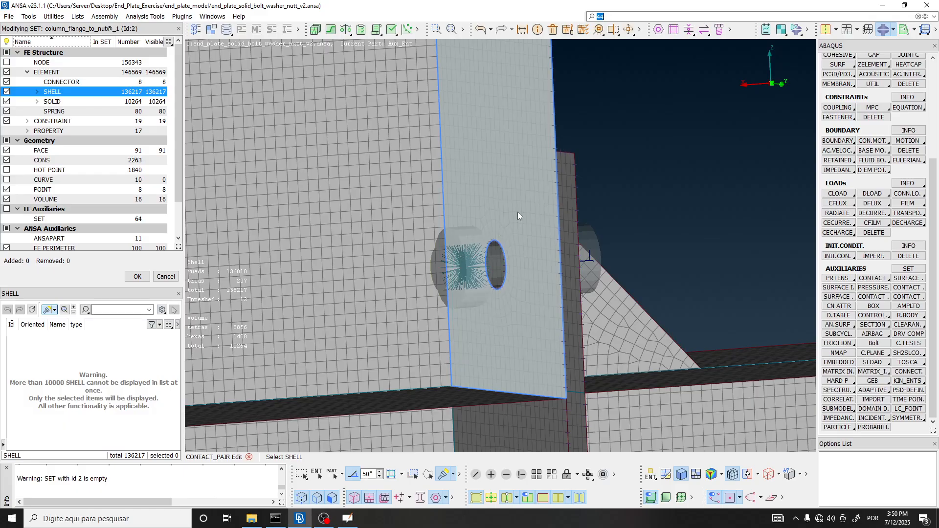
# Remove the upper flange shells from set 2, keeping only the patch around the upper bolt hole, and accept the contents
pyautogui.scroll(-6, 507, 268)
pyautogui.scroll(-4, 507, 268)
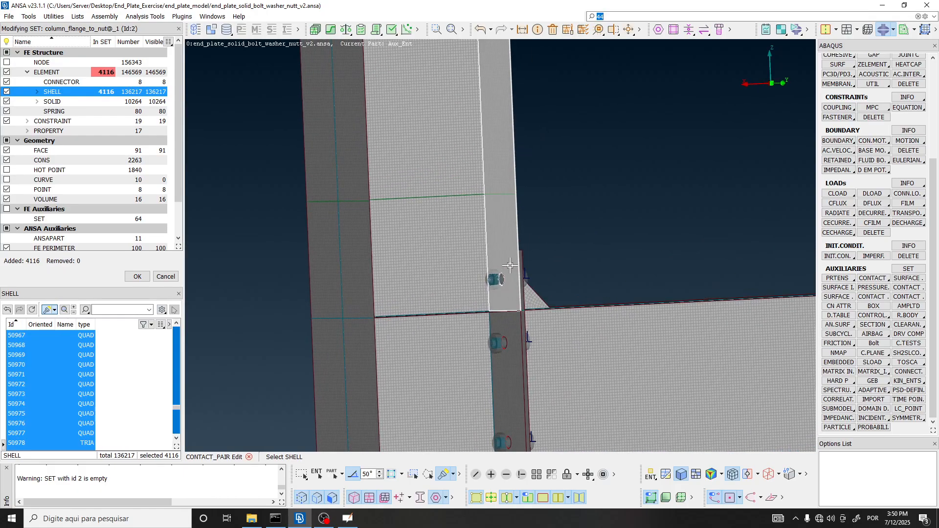
pyautogui.moveTo(444, 53); pyautogui.dragTo(577, 275)
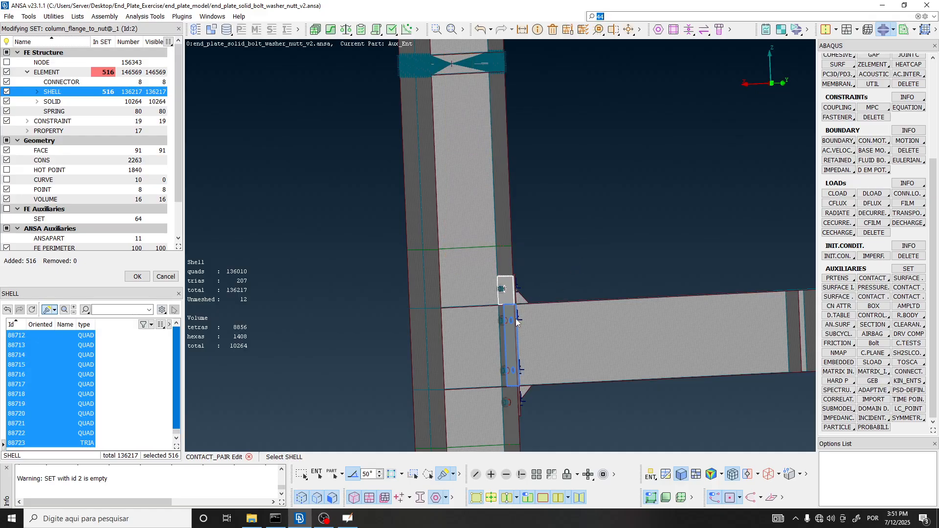
pyautogui.scroll(5, 509, 303)
pyautogui.scroll(3, 490, 249)
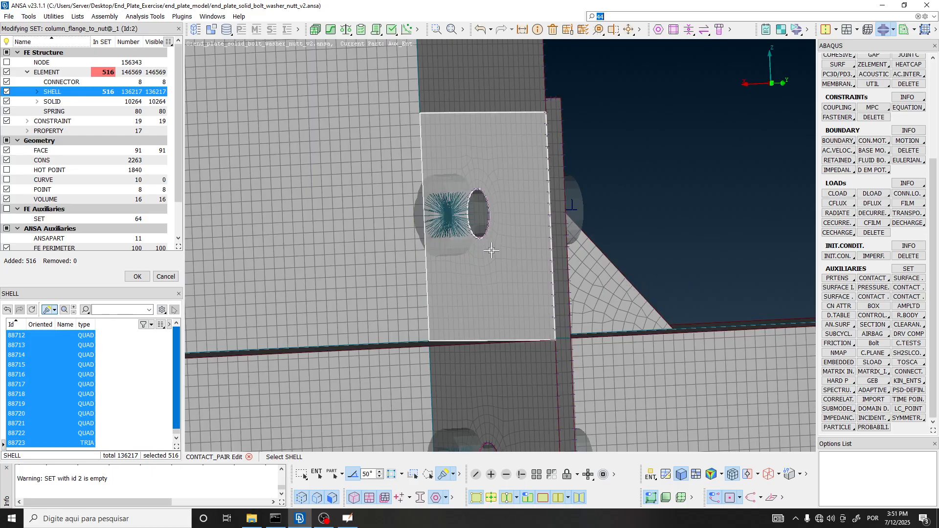
pyautogui.middleClick(499, 219)
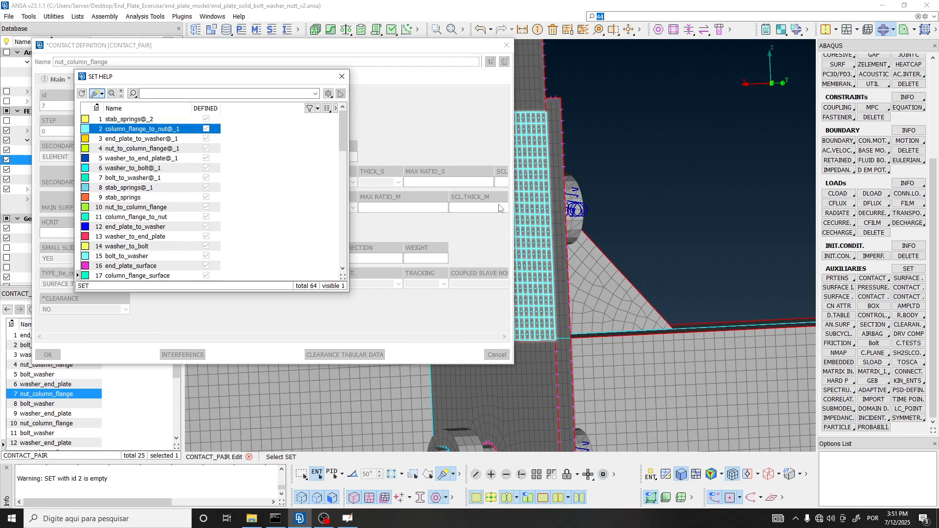
# Assign set 2 as the secondary surface of nut_column_flange contact pair 7, check the set's definition and accept the pair
pyautogui.middleClick(138, 139)
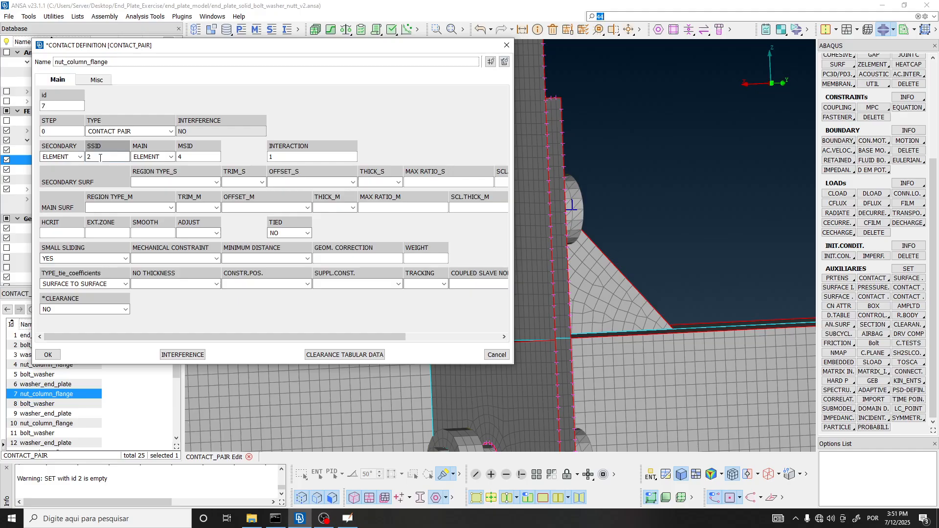
pyautogui.doubleClick(100, 158)
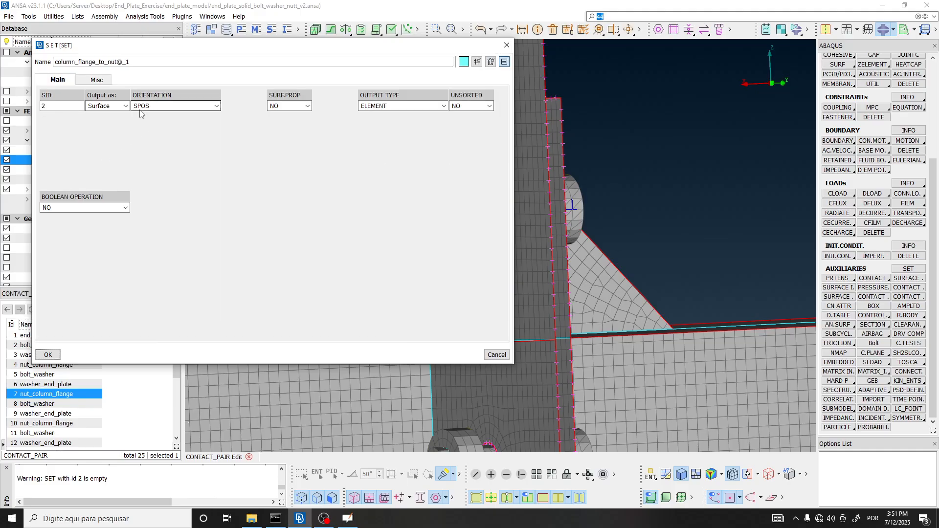
pyautogui.middleClick(154, 120)
pyautogui.click(49, 354)
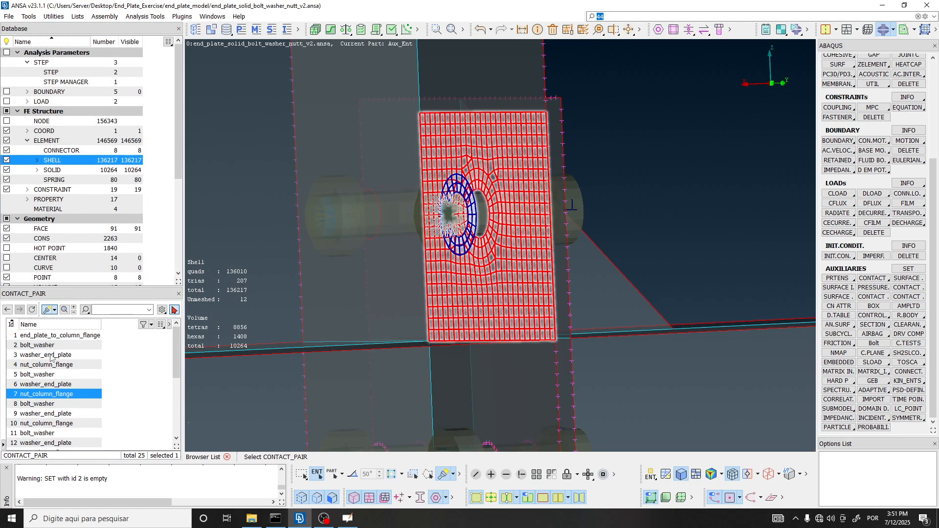
# Examine the surfaces of contact pairs 6 to 9 in the model, ending at the washer of pair 9
pyautogui.keyDown('ctrl'); pyautogui.moveTo(450, 196); pyautogui.dragTo(426, 205); pyautogui.keyUp('ctrl')
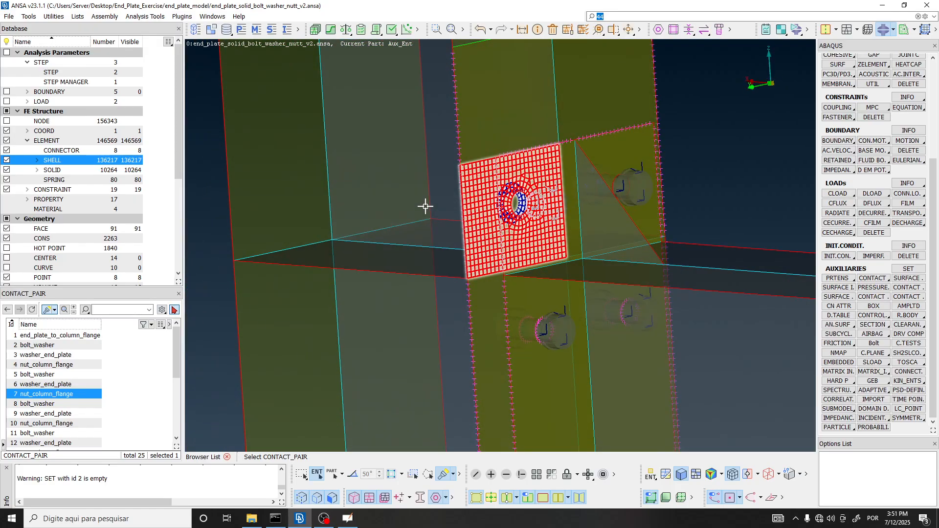
pyautogui.scroll(-3, 419, 220)
pyautogui.middleClick(467, 234)
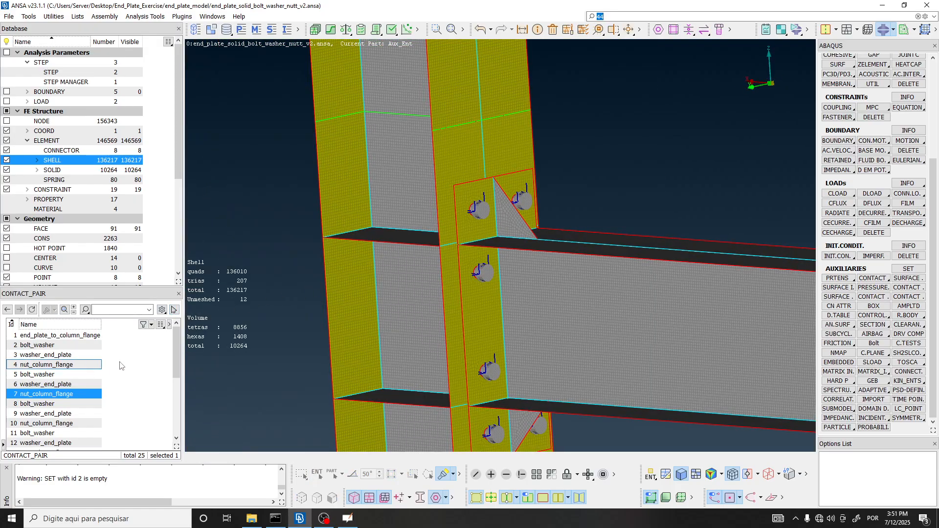
pyautogui.click(174, 311)
pyautogui.click(74, 384)
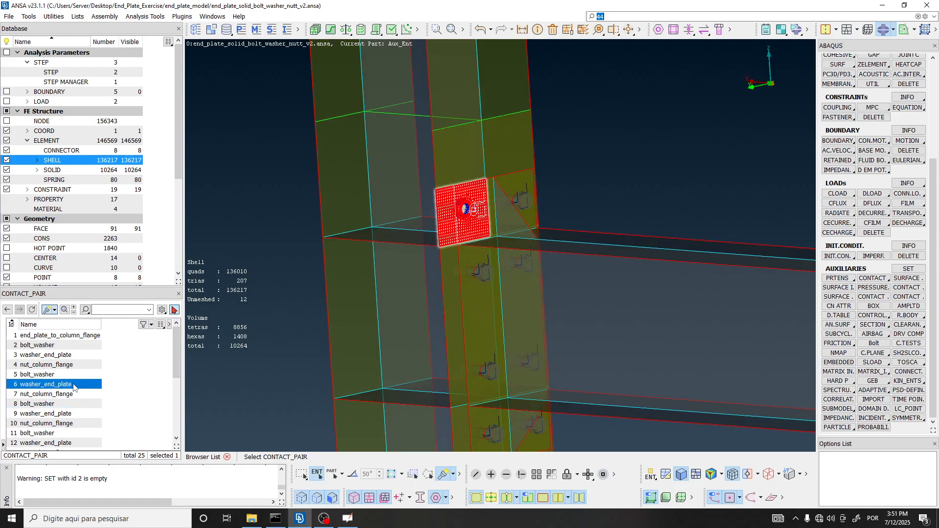
pyautogui.click(73, 392)
pyautogui.press('Down')
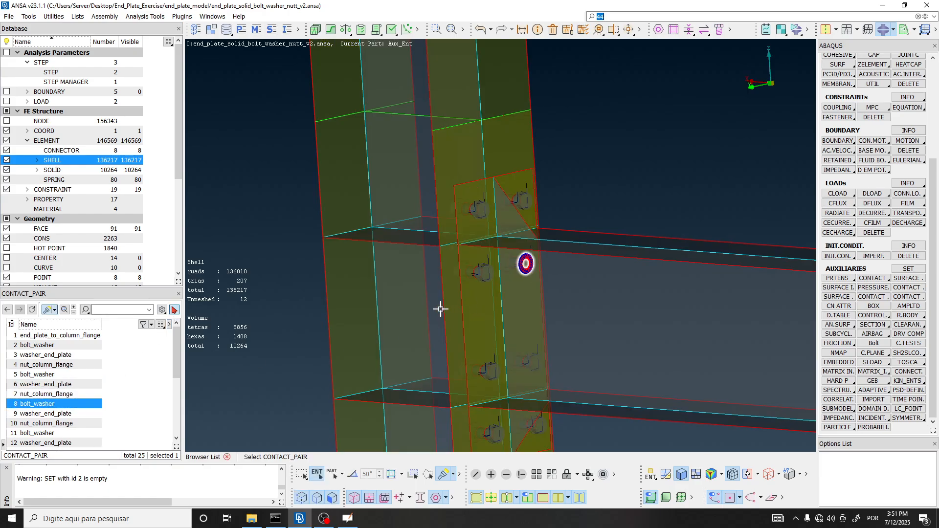
pyautogui.click(80, 414)
pyautogui.keyDown('ctrl'); pyautogui.moveTo(503, 266); pyautogui.dragTo(425, 254); pyautogui.keyUp('ctrl')
pyautogui.scroll(4, 501, 275)
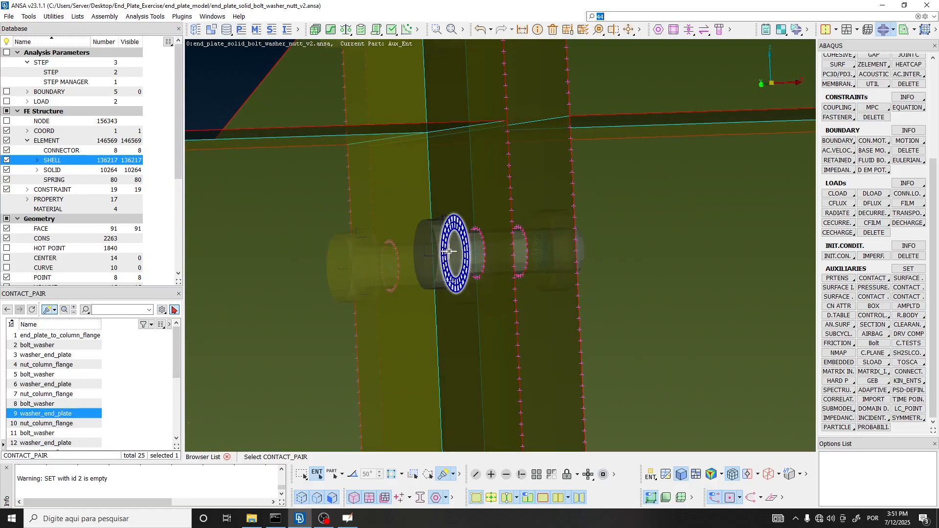
# From the secondary surface of contact pair 9, add the end-plate shells between the beam flanges to set 28, end_plate_to_washer@_2
pyautogui.doubleClick(82, 413)
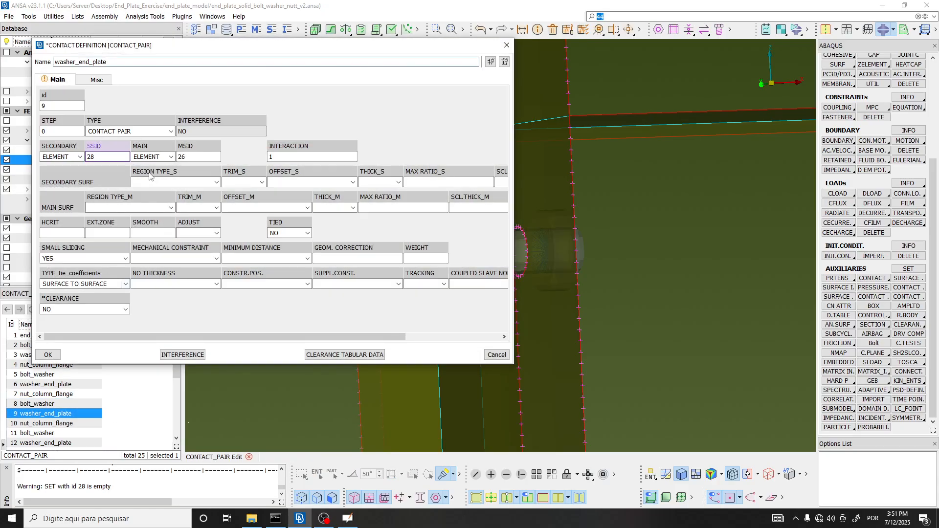
pyautogui.click(111, 158)
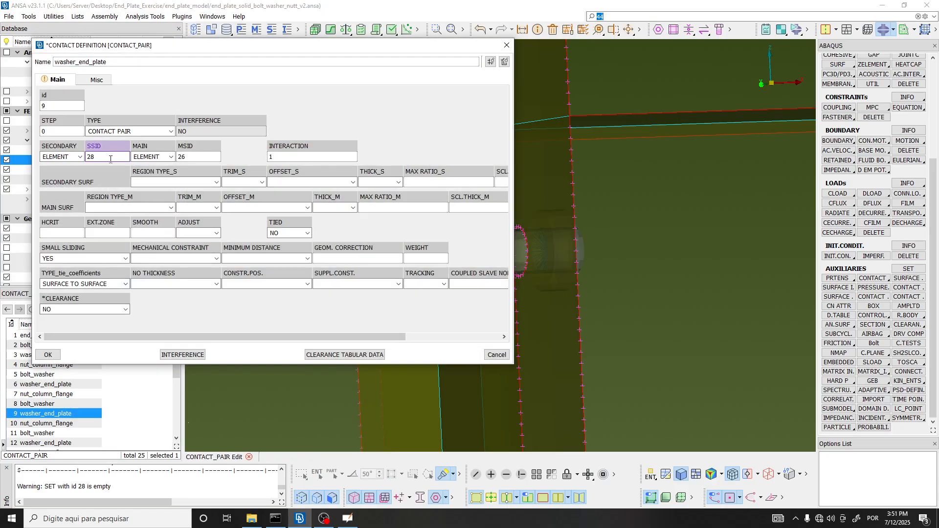
pyautogui.doubleClick(110, 157)
pyautogui.rightClick(142, 274)
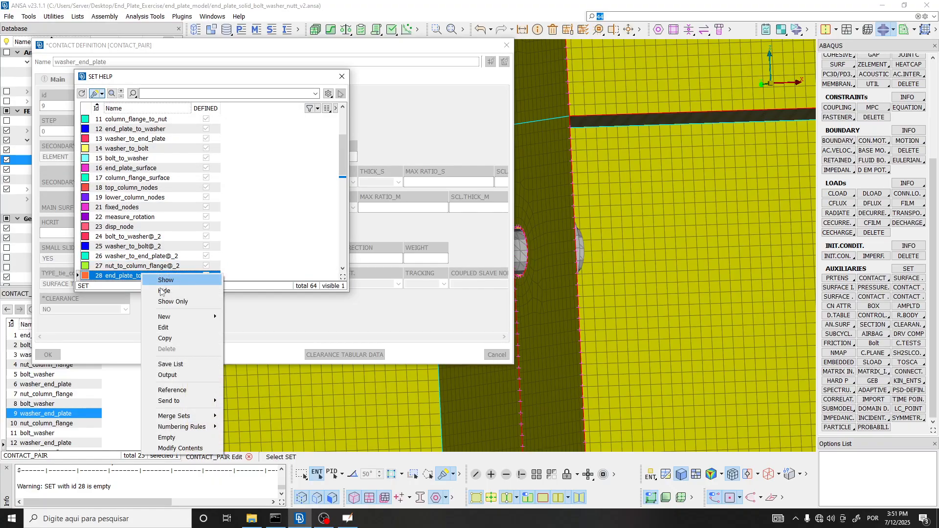
pyautogui.click(195, 449)
pyautogui.click(488, 184)
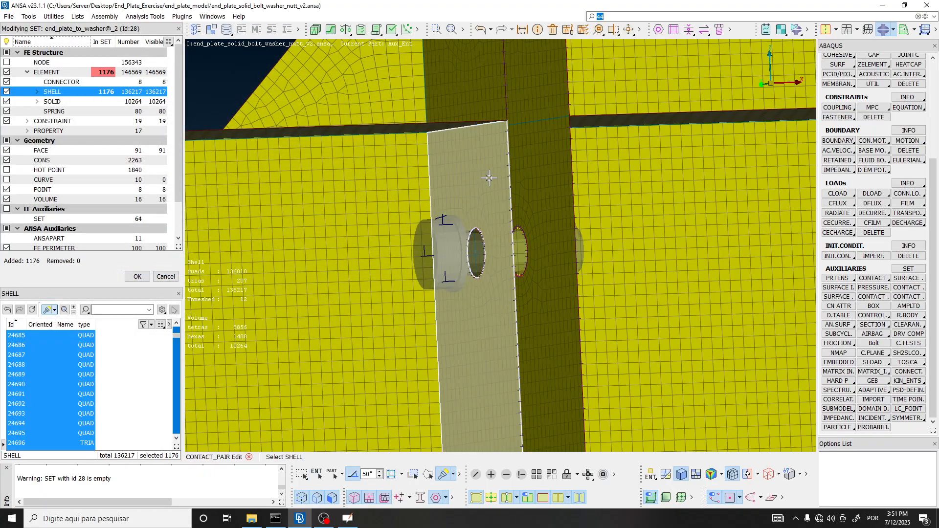
# Trim set 28 to the shells around the upper of the two bolt holes, with a straight lower edge, and accept the contents
pyautogui.scroll(-3, 488, 176)
pyautogui.scroll(-4, 486, 176)
pyautogui.scroll(2, 481, 245)
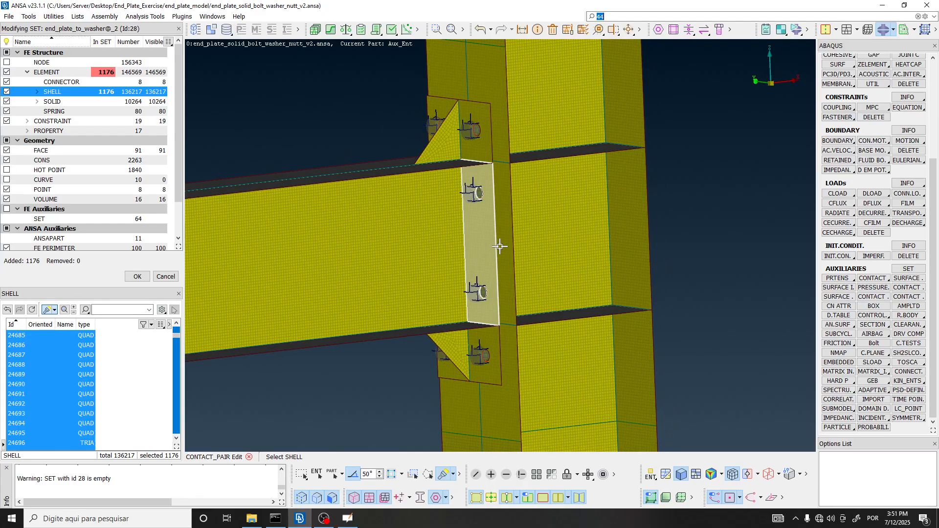
pyautogui.moveTo(442, 227); pyautogui.dragTo(569, 344)
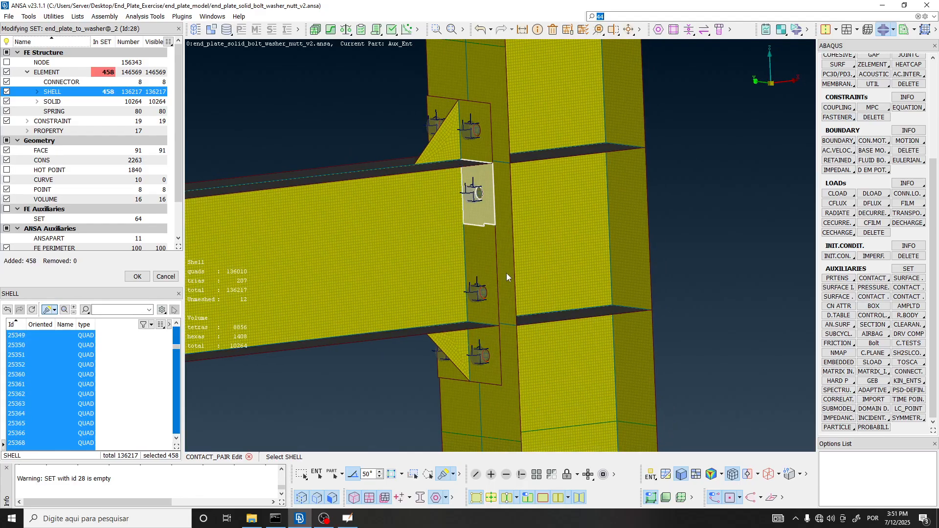
pyautogui.scroll(4, 470, 228)
pyautogui.click(487, 233)
pyautogui.keyDown('ctrl'); pyautogui.moveTo(487, 232); pyautogui.dragTo(478, 230); pyautogui.keyUp('ctrl')
pyautogui.moveTo(430, 215); pyautogui.dragTo(808, 470, button='right')
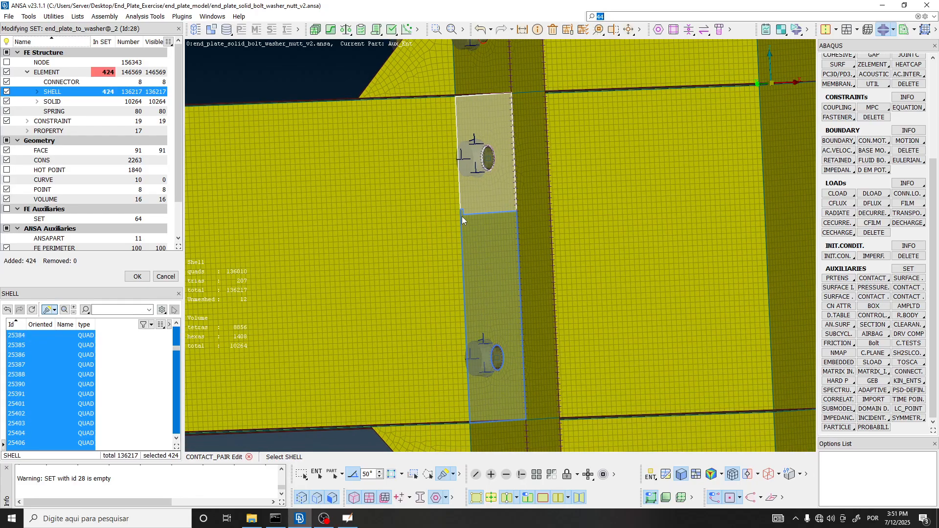
pyautogui.keyDown('ctrl'); pyautogui.moveTo(476, 222); pyautogui.dragTo(477, 226); pyautogui.keyUp('ctrl')
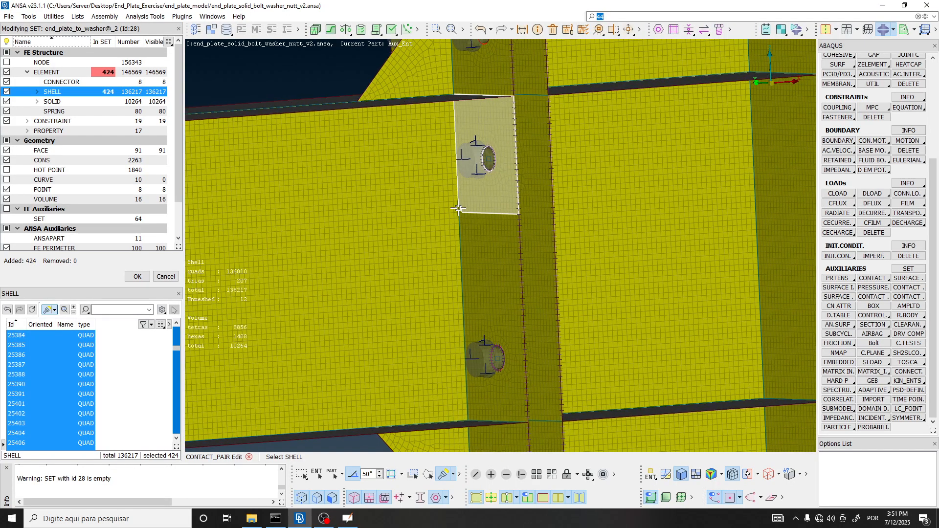
pyautogui.moveTo(459, 211); pyautogui.dragTo(562, 242, button='right')
pyautogui.middleClick(495, 216)
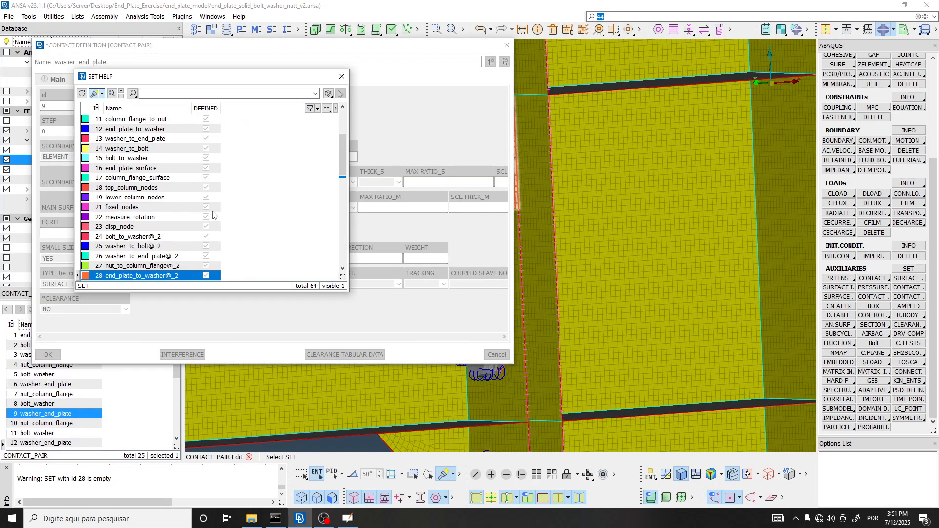
# Assign set 28, end_plate_to_washer@_2, as the secondary surface of washer_end_plate contact pair 9 and accept the pair
pyautogui.doubleClick(157, 277)
pyautogui.click(53, 356)
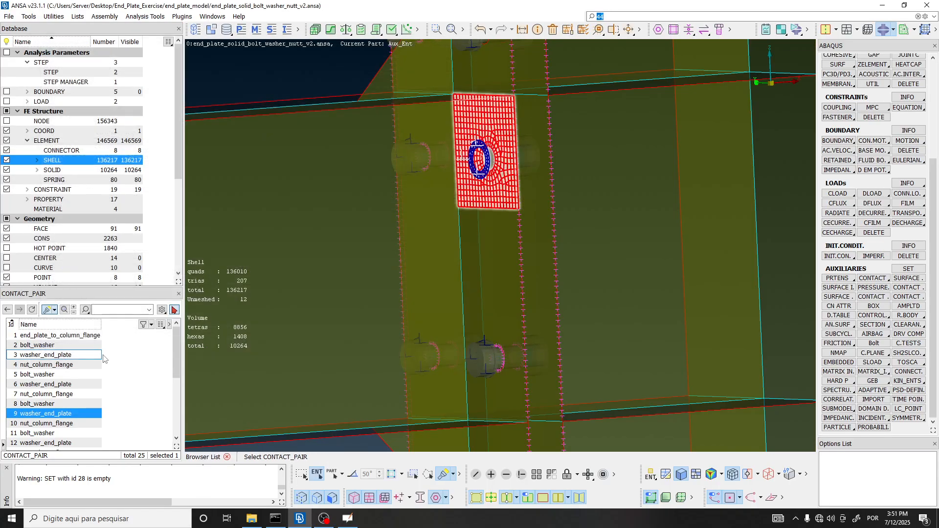
pyautogui.keyDown('ctrl'); pyautogui.moveTo(494, 180); pyautogui.dragTo(440, 176); pyautogui.keyUp('ctrl')
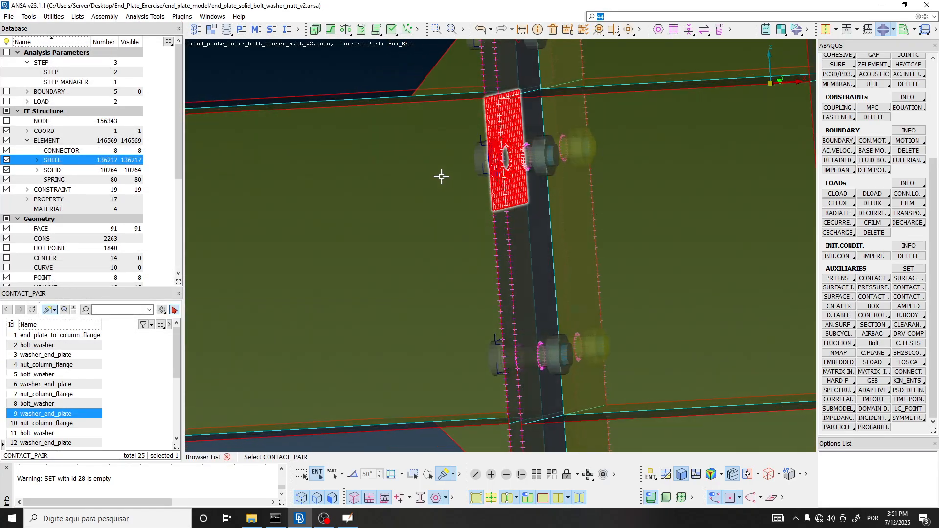
# From the secondary surface of contact pair 10, add the column-flange shells between the stiffeners to set 29, column_flange_to_nut@_2
pyautogui.click(69, 424)
pyautogui.doubleClick(68, 426)
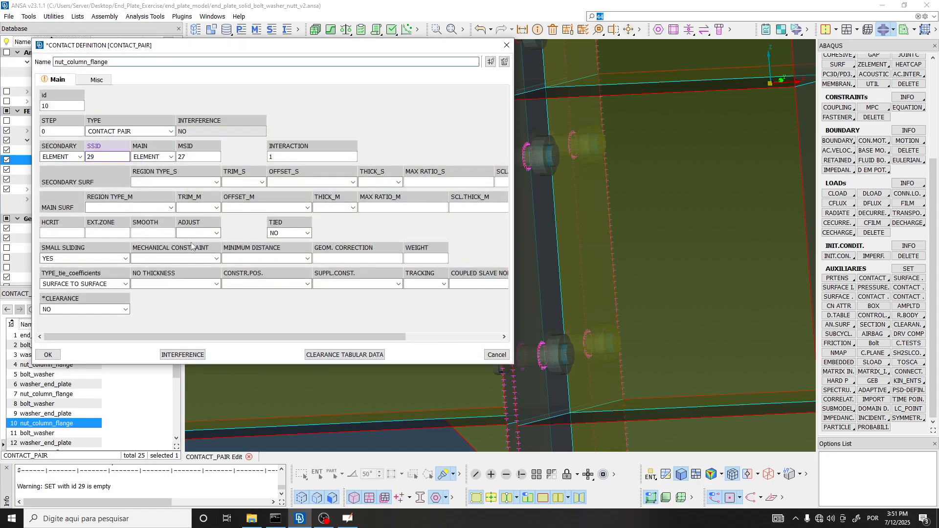
pyautogui.click(113, 158)
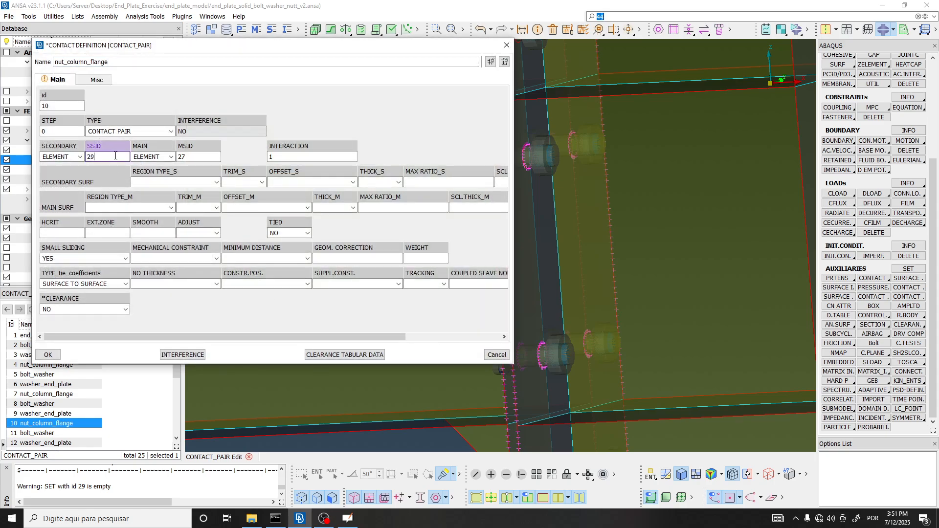
pyautogui.rightClick(115, 155)
pyautogui.click(142, 206)
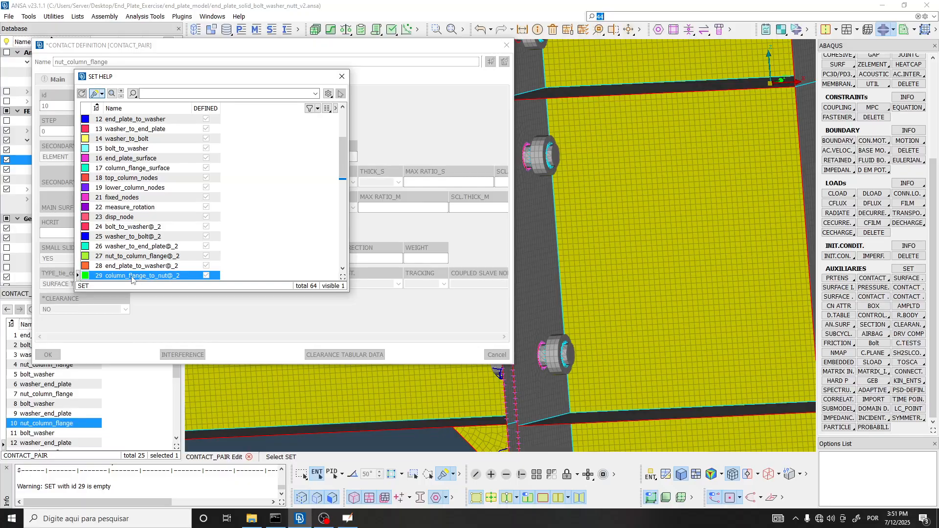
pyautogui.rightClick(131, 276)
pyautogui.click(176, 507)
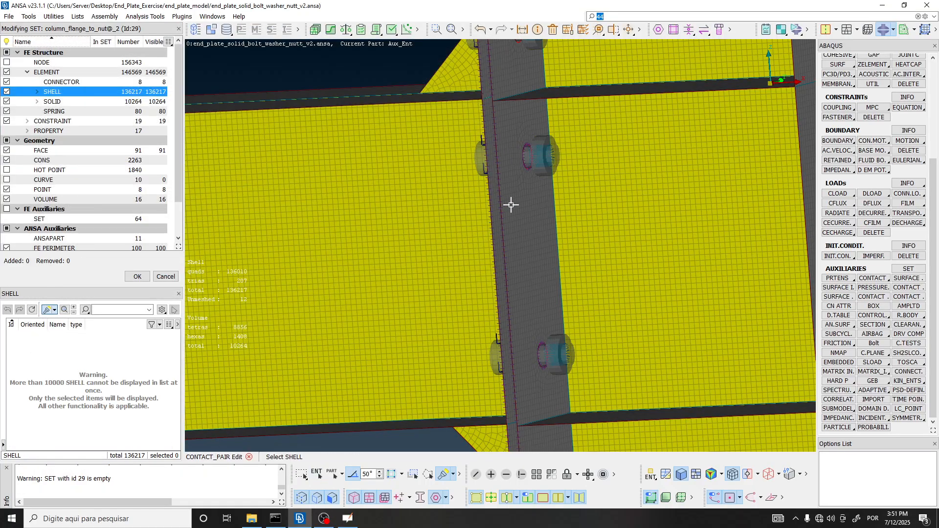
pyautogui.click(526, 172)
# Trim set 29 to the column-flange shells around the upper of the two bolts and accept nut_column_flange contact pair 10
pyautogui.scroll(-3, 468, 152)
pyautogui.keyDown('ctrl'); pyautogui.moveTo(467, 151); pyautogui.dragTo(476, 171); pyautogui.keyUp('ctrl')
pyautogui.moveTo(455, 181); pyautogui.dragTo(646, 300, button='right')
pyautogui.middleClick(468, 173)
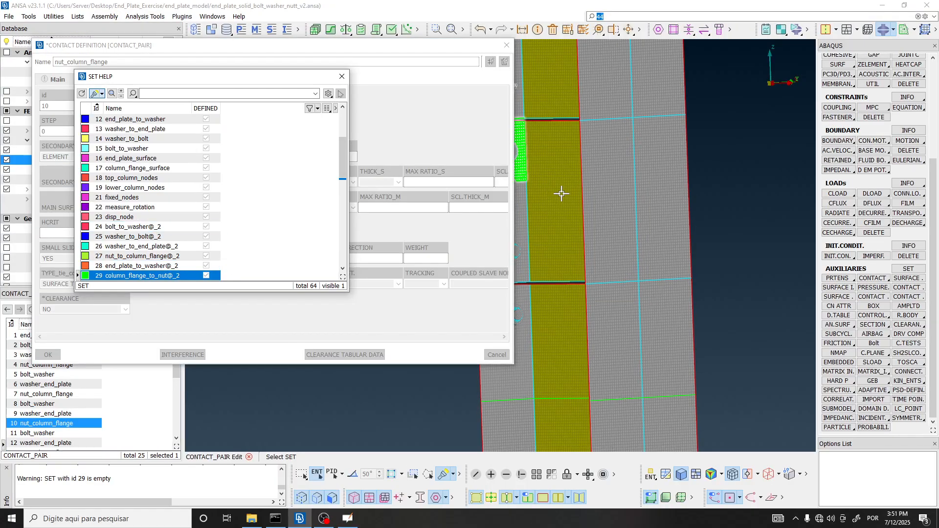
pyautogui.middleClick(598, 187)
pyautogui.click(49, 355)
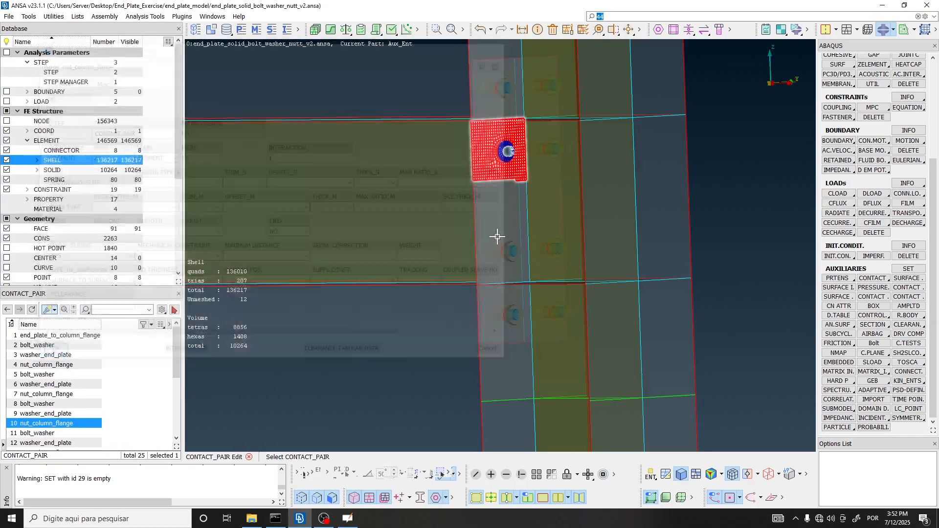
# Check contact pairs 11 and 12, and add the end-plate shells between the beam flanges to pair 12's secondary set 34, end_plate_to_washer@_2@_1
pyautogui.click(69, 433)
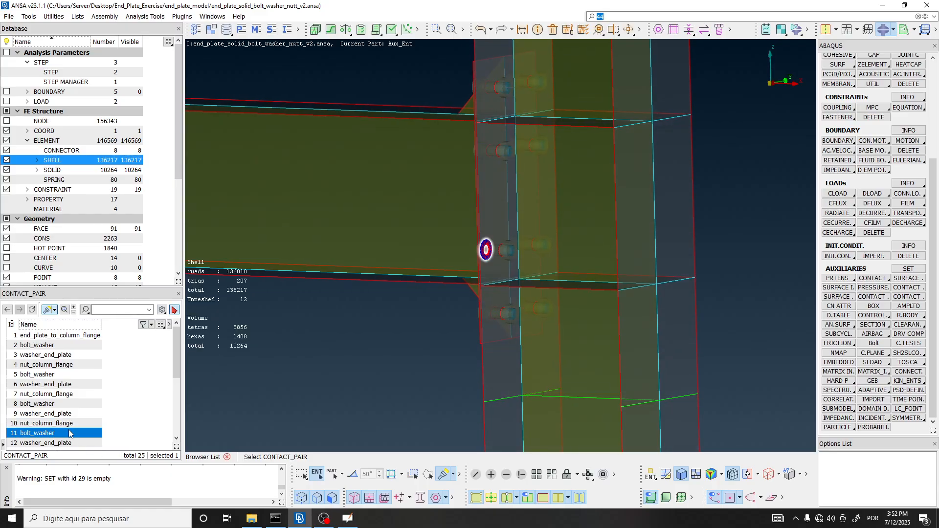
pyautogui.keyDown('ctrl'); pyautogui.moveTo(543, 270); pyautogui.dragTo(597, 271); pyautogui.keyUp('ctrl')
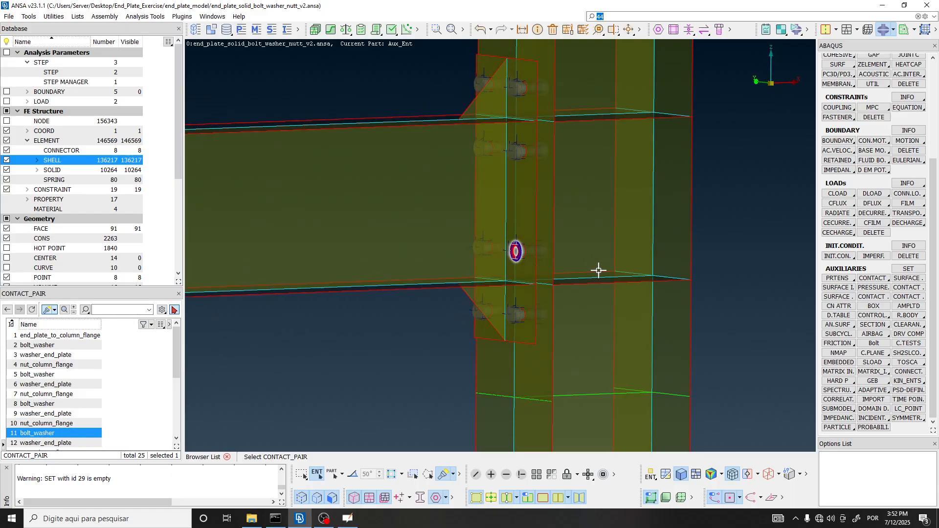
pyautogui.scroll(-1, 66, 413)
pyautogui.click(63, 414)
pyautogui.scroll(2, 549, 257)
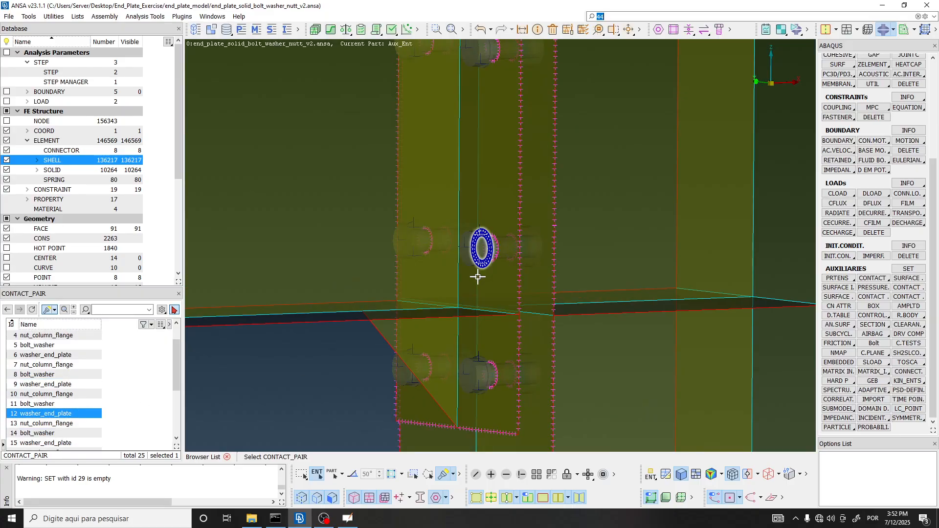
pyautogui.doubleClick(67, 414)
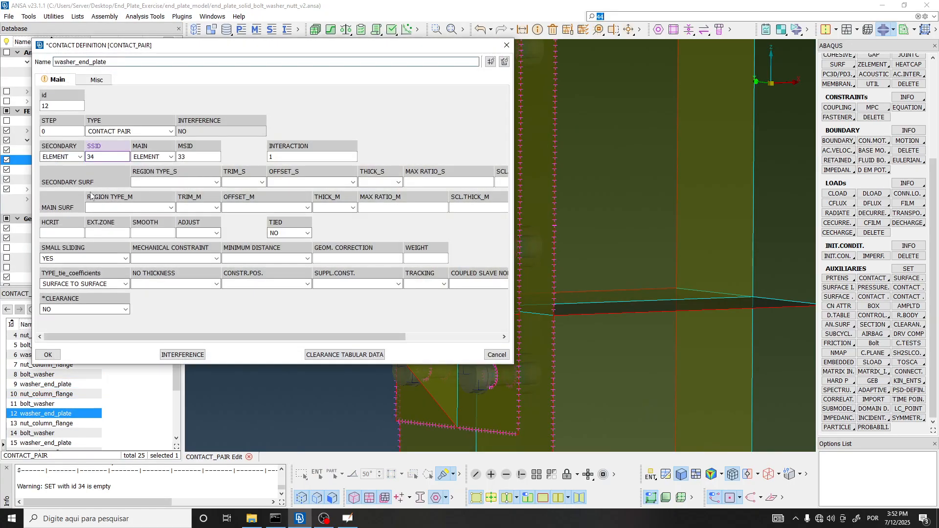
pyautogui.click(105, 155)
pyautogui.doubleClick(116, 157)
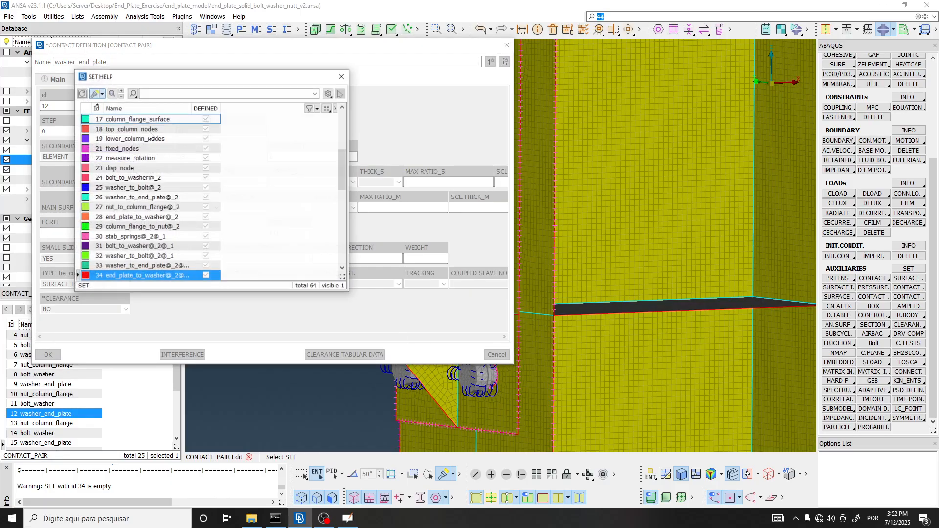
pyautogui.rightClick(146, 277)
pyautogui.click(181, 453)
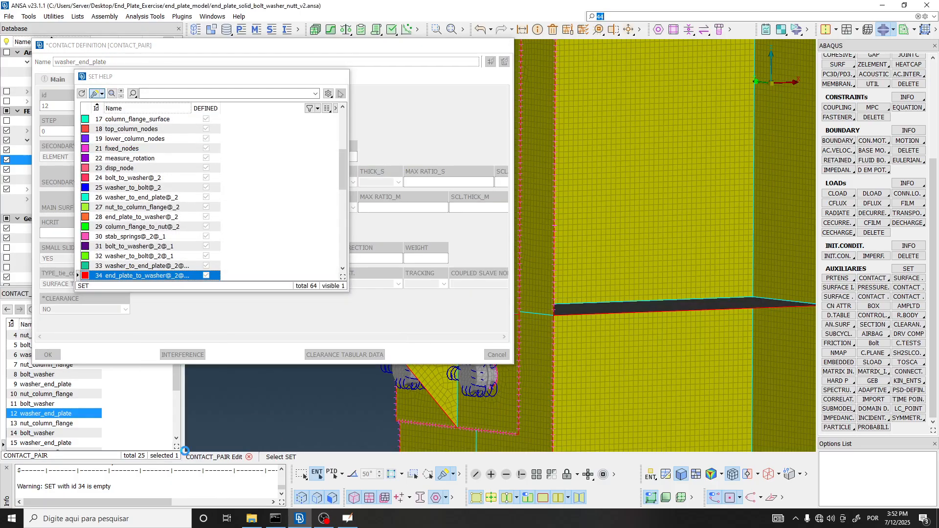
pyautogui.click(469, 243)
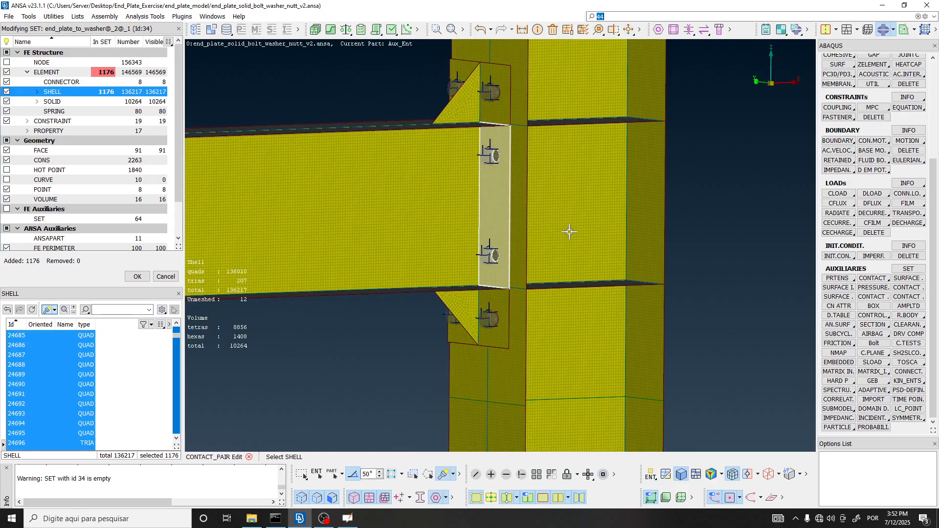
# Accept the contents of set 34 as the secondary surface of washer_end_plate contact pair 12 and accept the pair
pyautogui.middleClick(624, 227)
pyautogui.middleClick(386, 233)
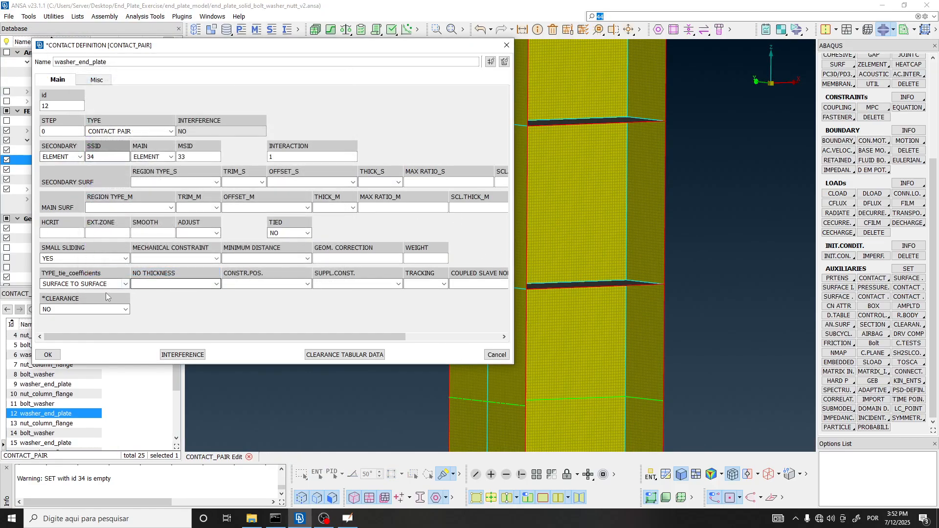
pyautogui.click(49, 355)
# From the secondary surface of contact pair 13, add the column-flange shells between the stiffeners to set 36, column_flange_to_nut@_2@_1, and accept its contents
pyautogui.click(62, 423)
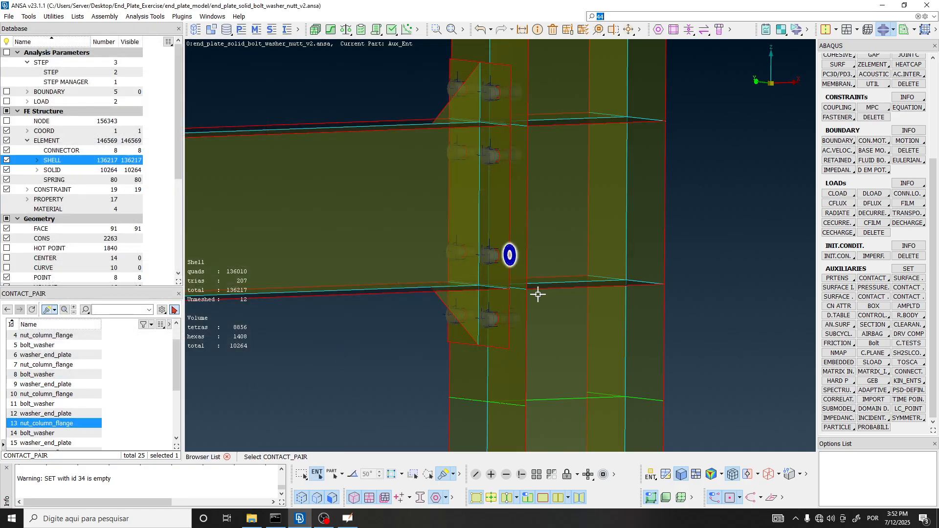
pyautogui.doubleClick(93, 424)
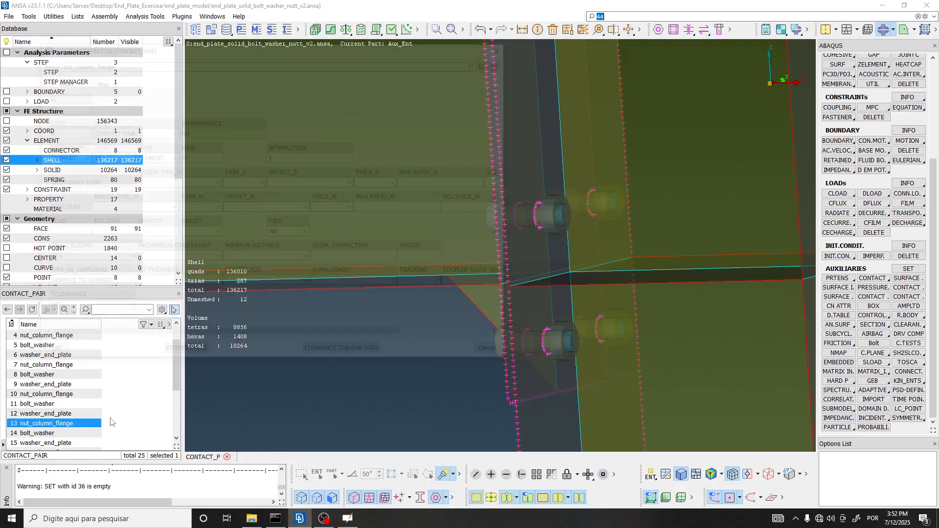
pyautogui.click(97, 157)
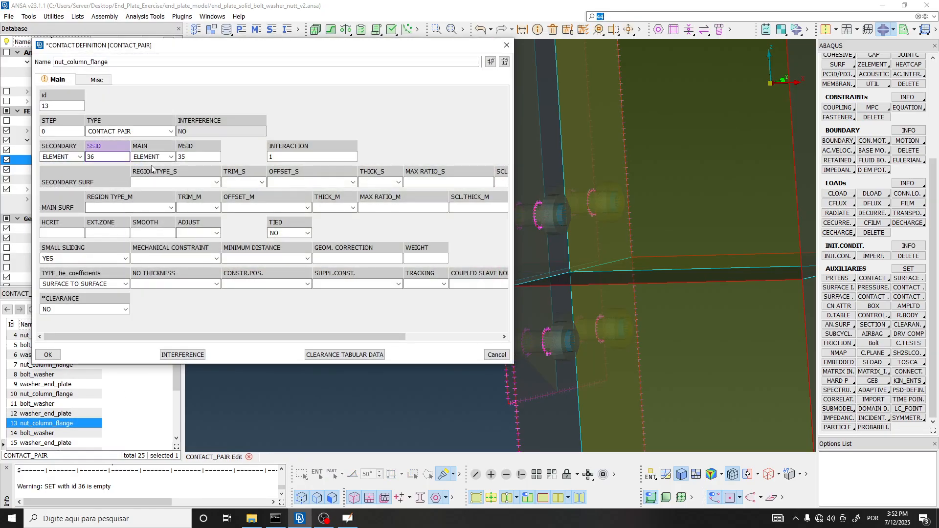
pyautogui.press('F1')
pyautogui.rightClick(127, 277)
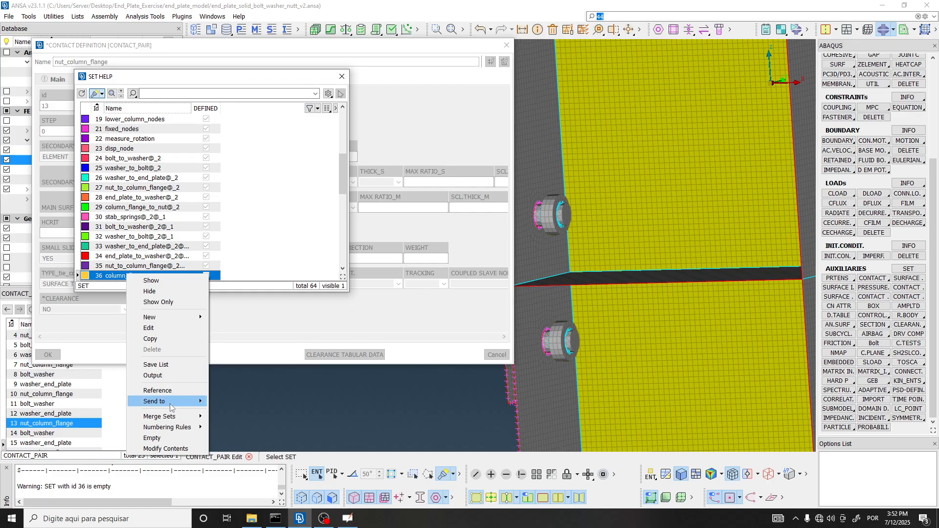
pyautogui.click(164, 448)
pyautogui.click(537, 249)
pyautogui.middleClick(535, 250)
pyautogui.middleClick(643, 184)
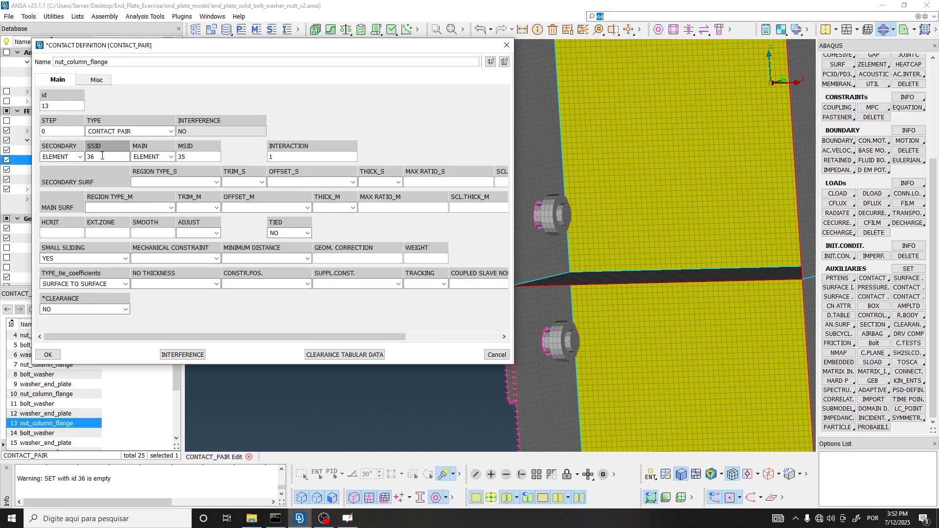
# Trim set 36 to the shells around the lower of the two bolts, with a straight upper edge, and accept nut_column_flange contact pair 13
pyautogui.press('F1')
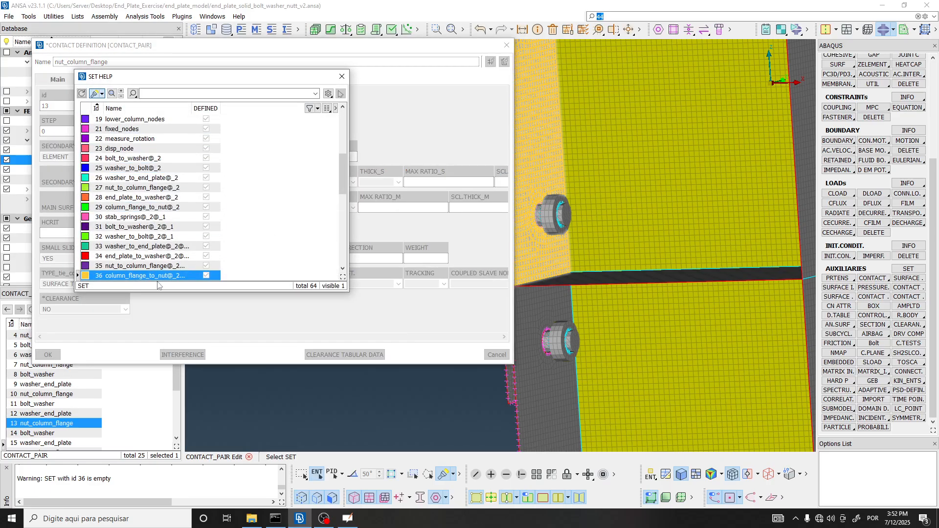
pyautogui.rightClick(160, 276)
pyautogui.click(208, 451)
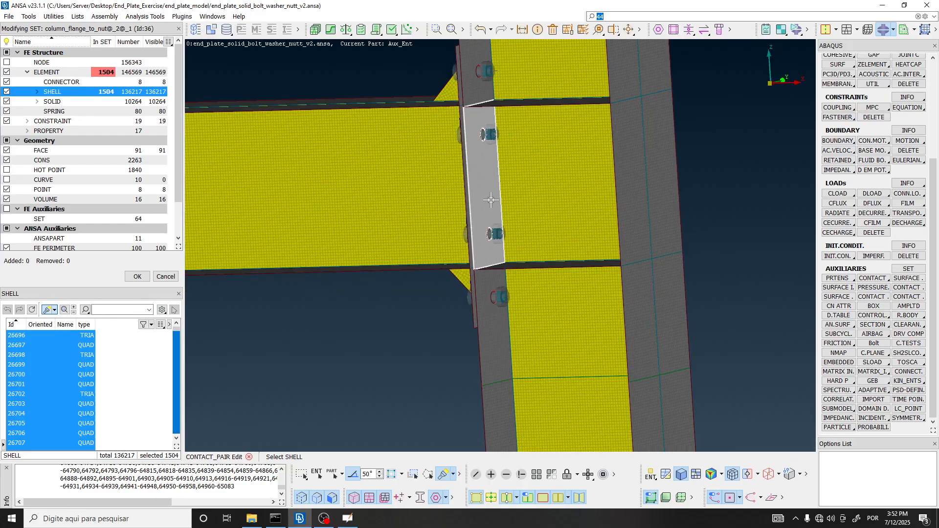
pyautogui.moveTo(518, 192); pyautogui.dragTo(551, 210, button='right')
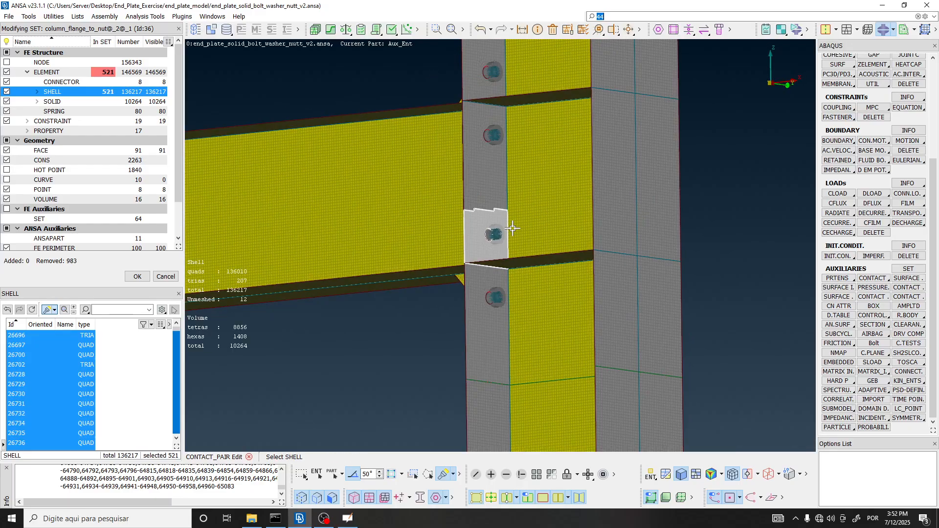
pyautogui.keyDown('ctrl'); pyautogui.moveTo(512, 225); pyautogui.dragTo(463, 207); pyautogui.keyUp('ctrl')
pyautogui.moveTo(433, 184); pyautogui.dragTo(562, 211, button='right')
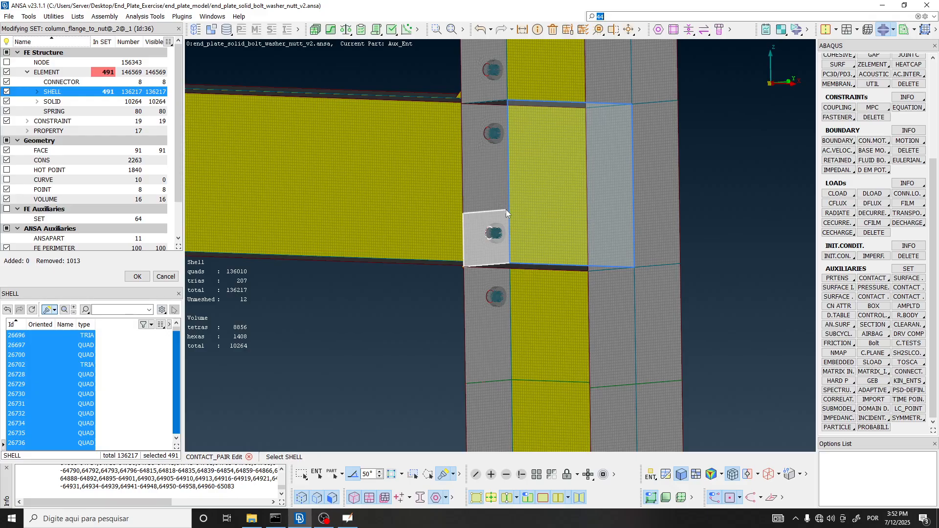
pyautogui.middleClick(482, 218)
pyautogui.middleClick(205, 237)
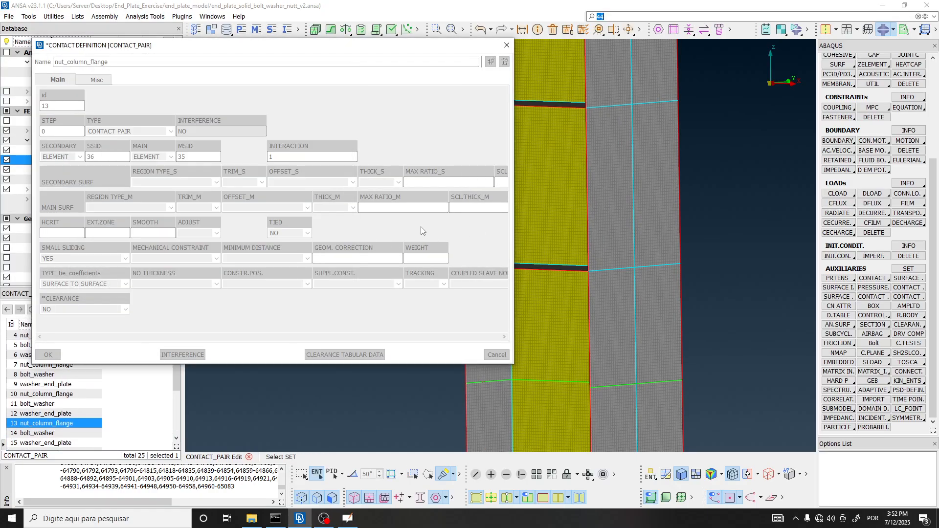
pyautogui.middleClick(639, 210)
pyautogui.middleClick(638, 210)
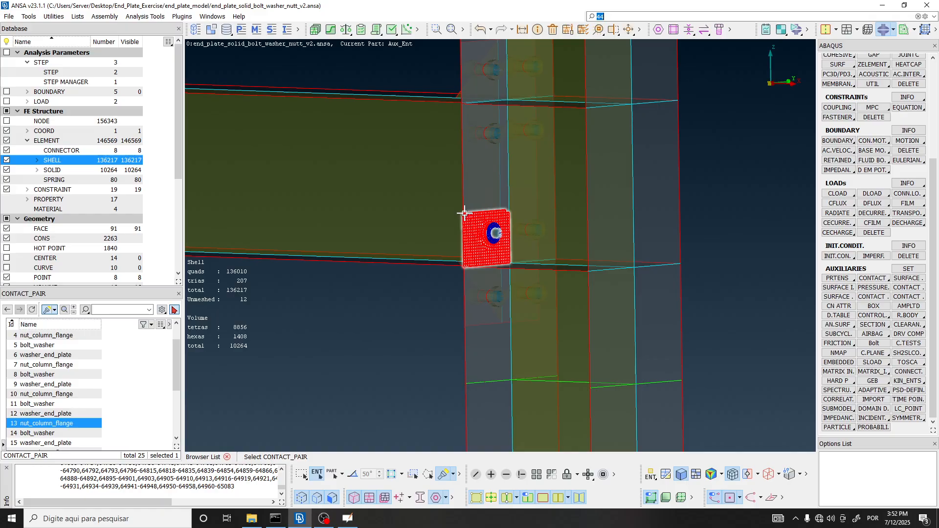
# Check contact pairs 14 and 15, and add the end-plate shells below the lower beam flange to pair 15's secondary set 41, end_plate_to_washer@_2@_1@_1
pyautogui.keyDown('ctrl'); pyautogui.moveTo(465, 214); pyautogui.dragTo(574, 224); pyautogui.keyUp('ctrl')
pyautogui.click(72, 433)
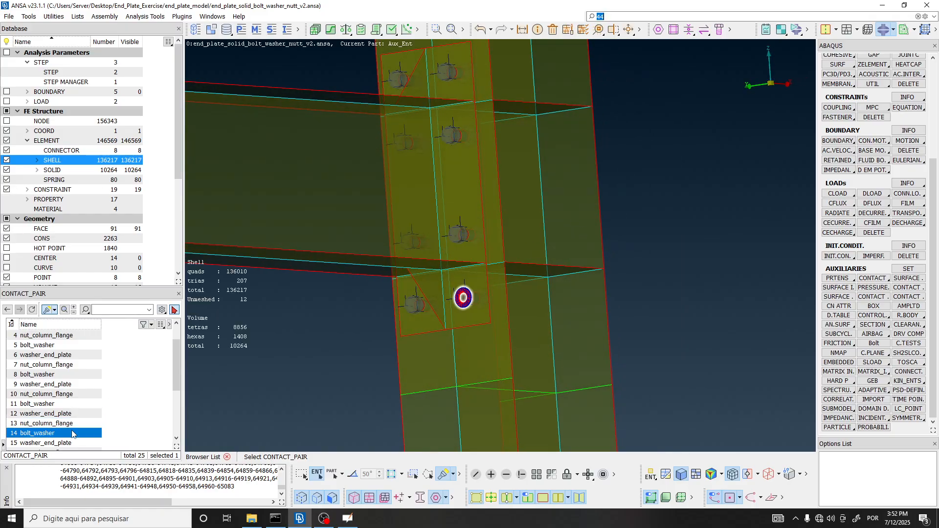
pyautogui.press('Down')
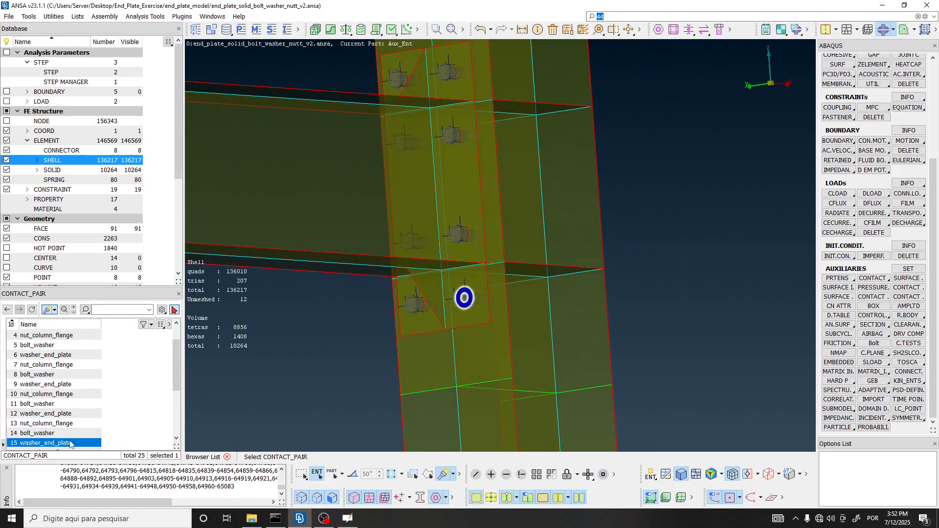
pyautogui.doubleClick(70, 443)
pyautogui.click(108, 157)
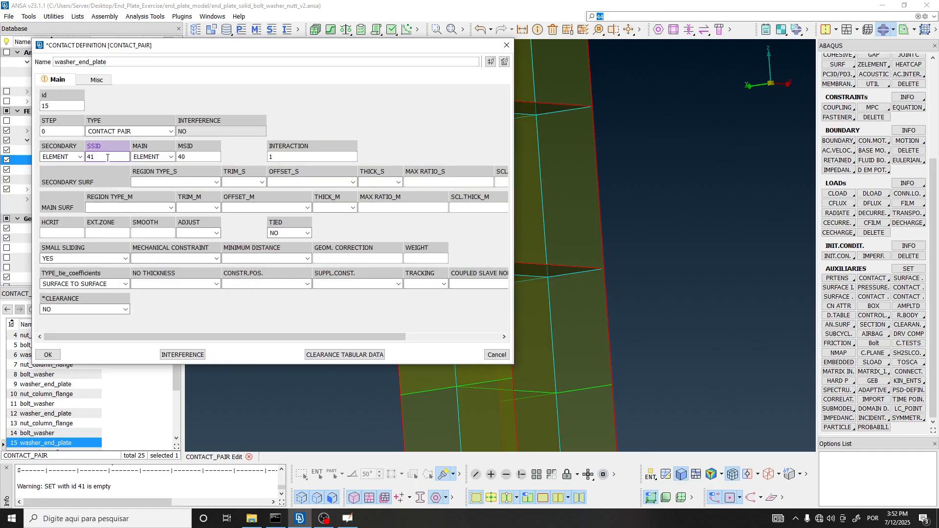
pyautogui.doubleClick(108, 157)
pyautogui.rightClick(152, 278)
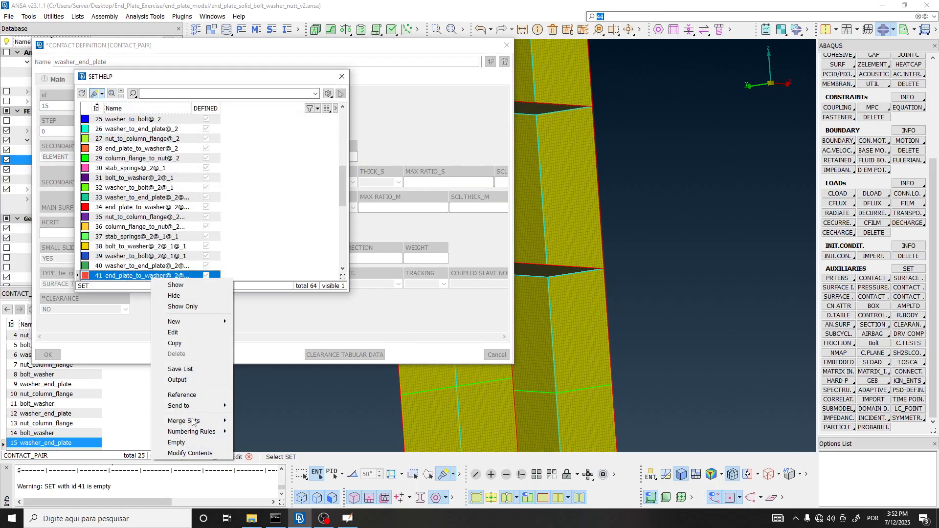
pyautogui.click(196, 449)
pyautogui.scroll(4, 483, 314)
pyautogui.click(474, 304)
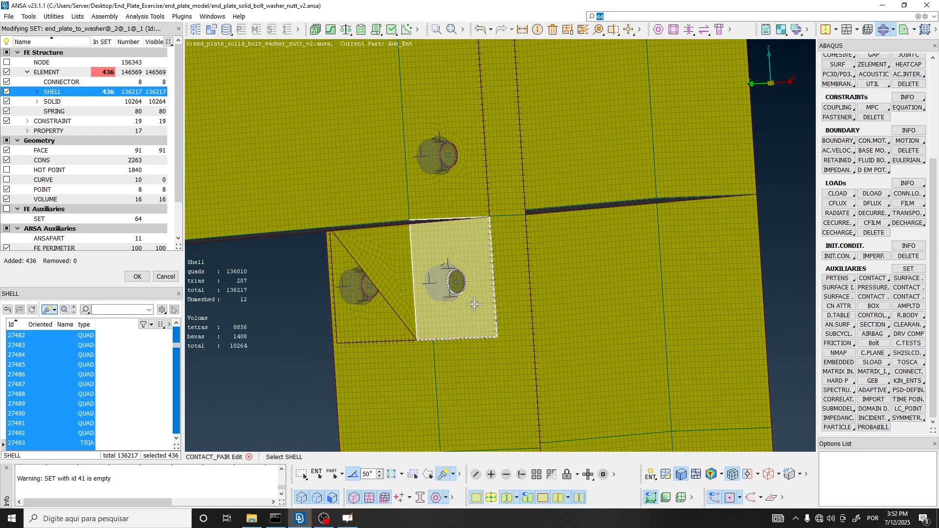
# Accept the contents of set 41 as the secondary surface of washer_end_plate contact pair 15 and accept the pair
pyautogui.middleClick(475, 305)
pyautogui.middleClick(274, 247)
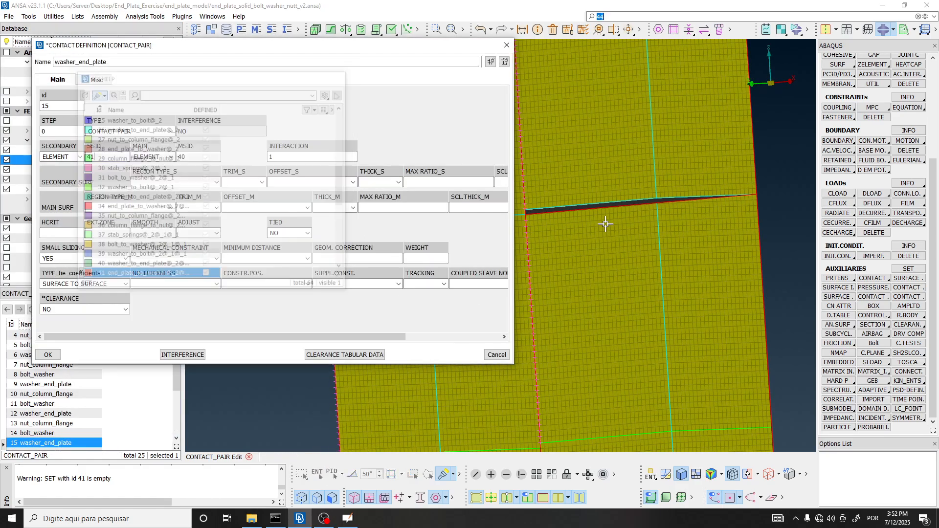
pyautogui.middleClick(603, 222)
# Add the column-flange shells below the lower stiffener to set 43, column_flange_to_nut@_2@_1@_1, the secondary surface of nut_column_flange contact pair 16
pyautogui.keyDown('ctrl'); pyautogui.moveTo(484, 290); pyautogui.dragTo(406, 294); pyautogui.keyUp('ctrl')
pyautogui.scroll(-1, 74, 403)
pyautogui.doubleClick(74, 423)
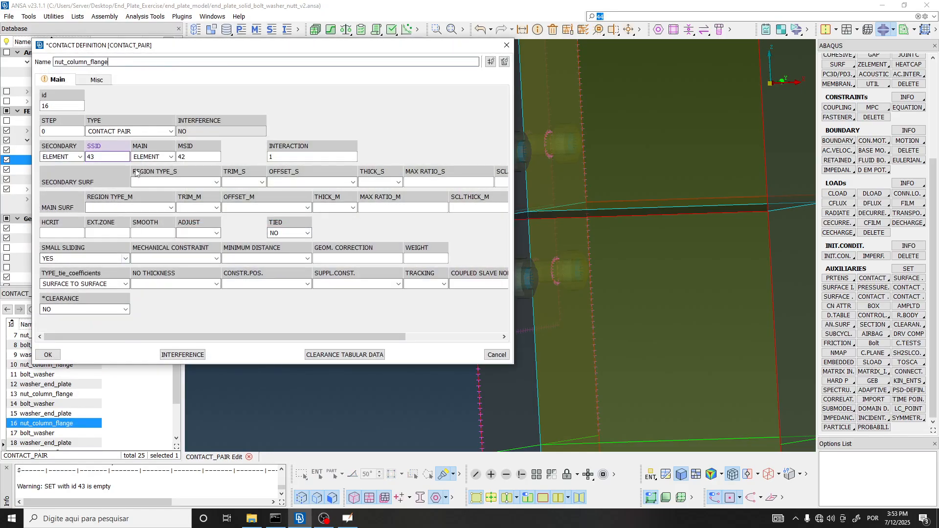
pyautogui.click(115, 155)
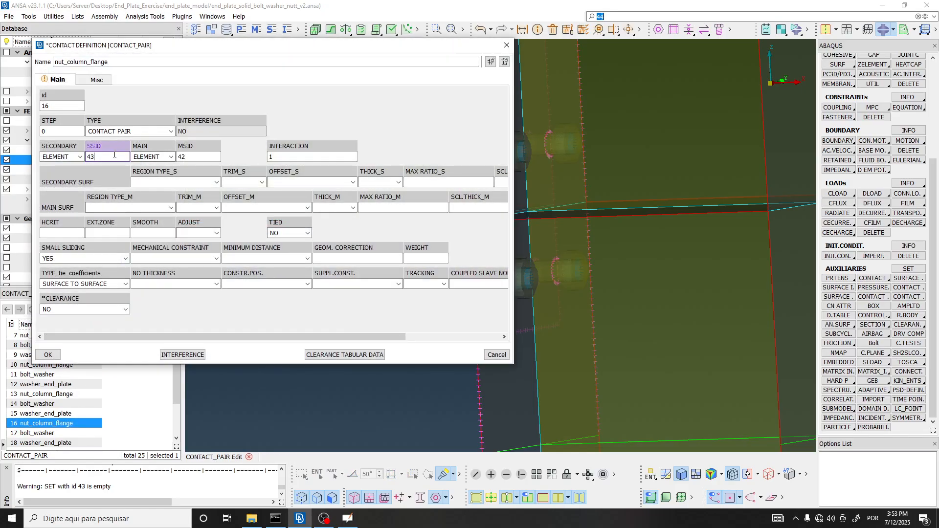
pyautogui.write('?')
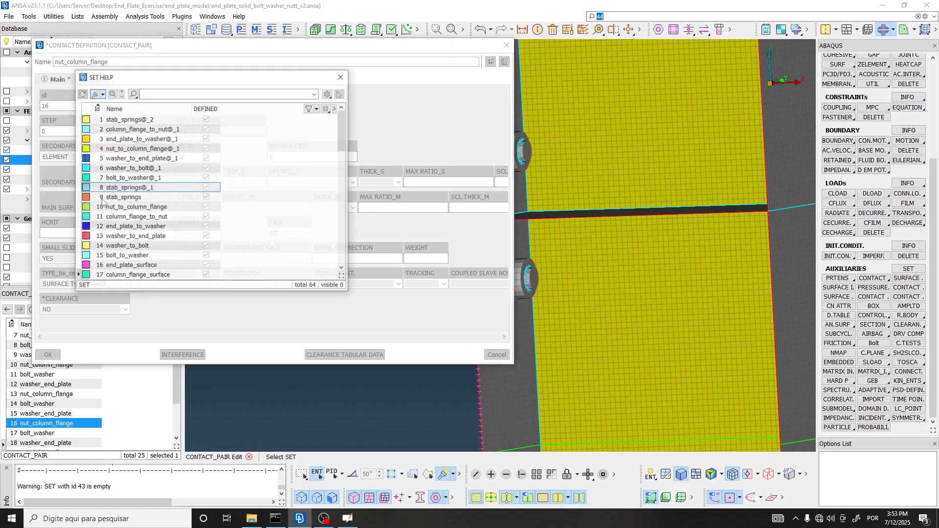
pyautogui.click(160, 93)
pyautogui.write('43')
pyautogui.click(153, 102)
pyautogui.click(134, 119)
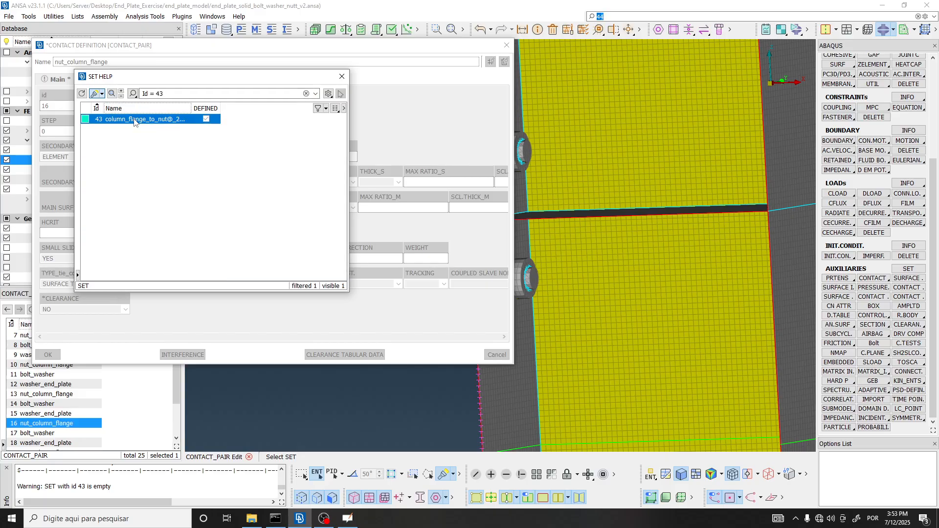
pyautogui.rightClick(172, 120)
pyautogui.click(194, 296)
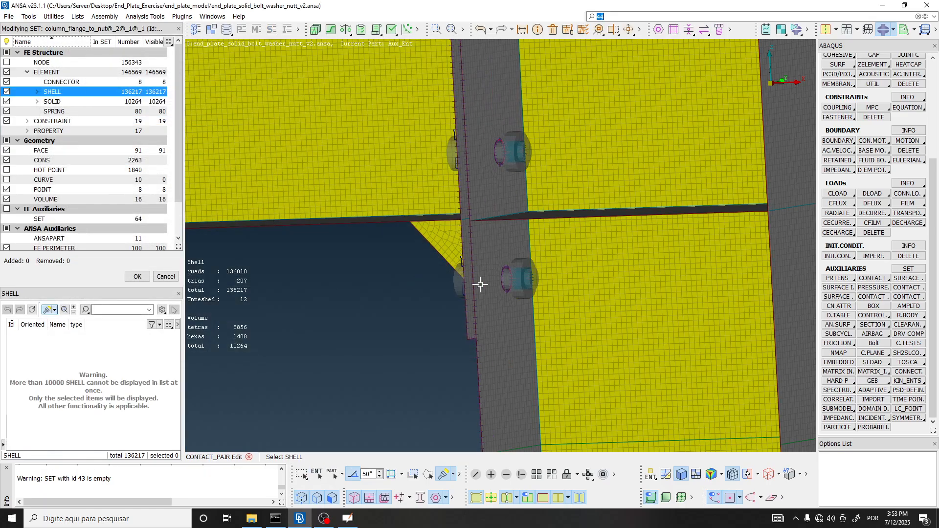
pyautogui.click(506, 248)
# Trim set 43 to the shells around the bolt below the lower stiffener, with a straight lower edge, and accept contact pair 16
pyautogui.scroll(-3, 505, 251)
pyautogui.keyDown('ctrl'); pyautogui.moveTo(510, 275); pyautogui.dragTo(487, 220); pyautogui.keyUp('ctrl')
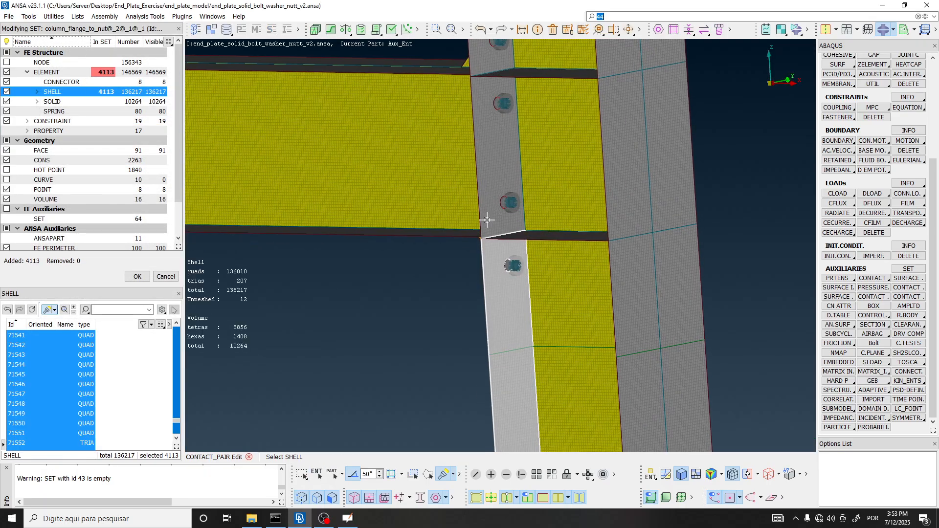
pyautogui.scroll(-3, 487, 221)
pyautogui.scroll(-3, 469, 253)
pyautogui.moveTo(469, 271); pyautogui.dragTo(527, 361, button='right')
pyautogui.scroll(6, 495, 271)
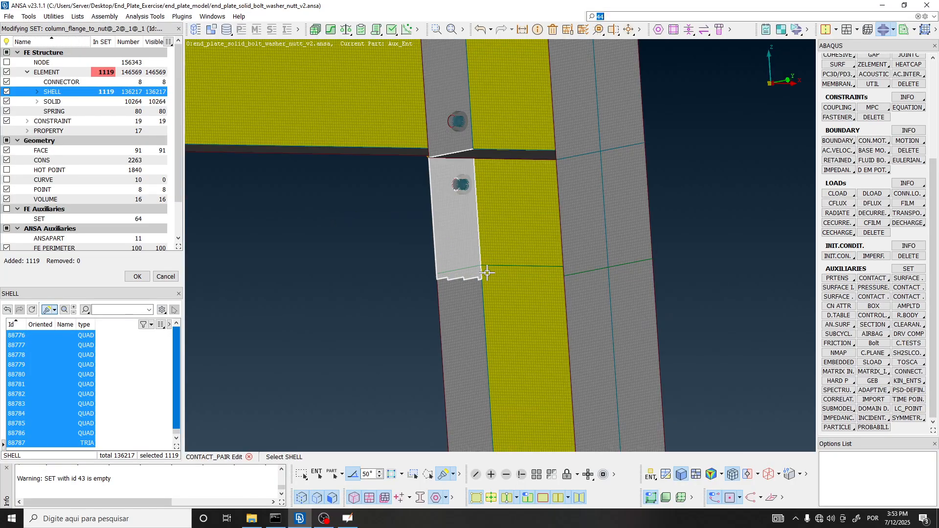
pyautogui.keyDown('ctrl'); pyautogui.moveTo(486, 273); pyautogui.dragTo(472, 264); pyautogui.keyUp('ctrl')
pyautogui.moveTo(415, 225); pyautogui.dragTo(656, 345, button='right')
pyautogui.scroll(3, 428, 205)
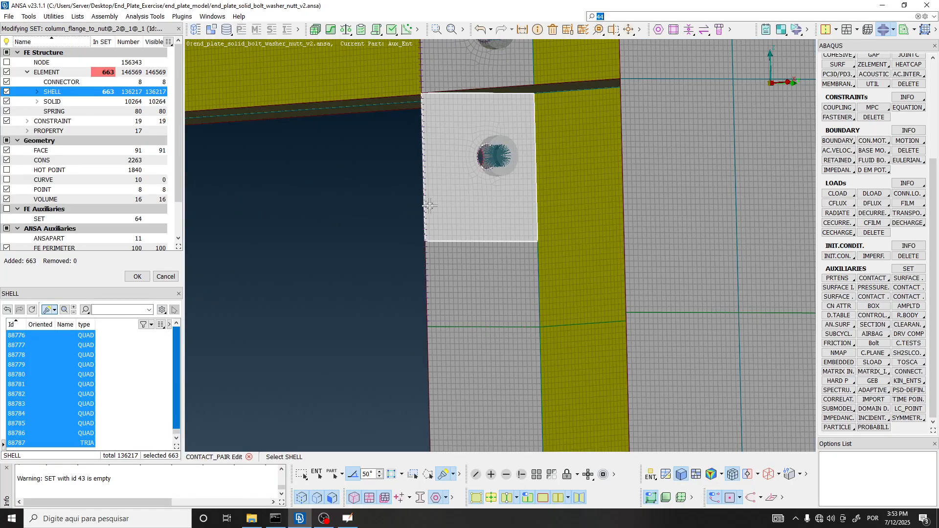
pyautogui.moveTo(412, 217); pyautogui.dragTo(603, 320, button='right')
pyautogui.middleClick(491, 279)
pyautogui.middleClick(601, 177)
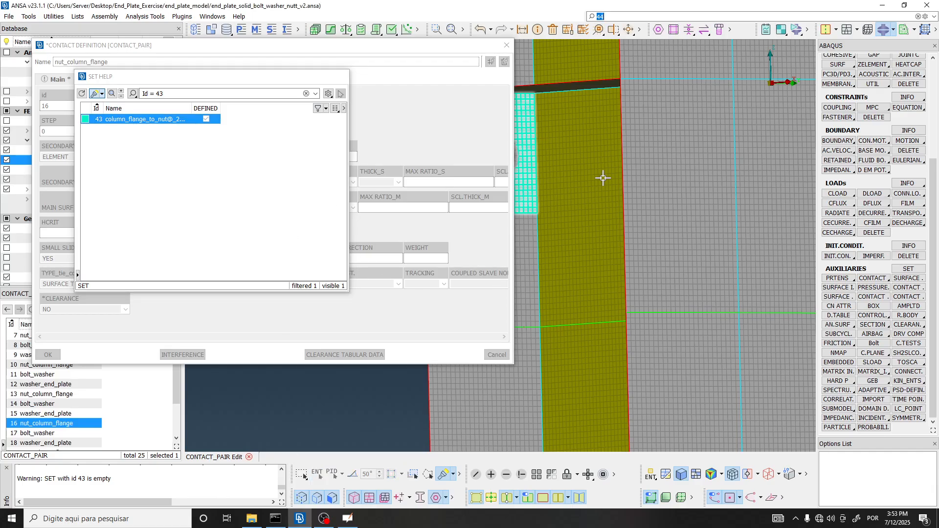
pyautogui.middleClick(601, 178)
# Check the surfaces of bolt_washer contact pair 17 and washer_end_plate contact pair 18
pyautogui.keyDown('ctrl'); pyautogui.moveTo(429, 175); pyautogui.dragTo(329, 180); pyautogui.keyUp('ctrl')
pyautogui.scroll(-3, 69, 409)
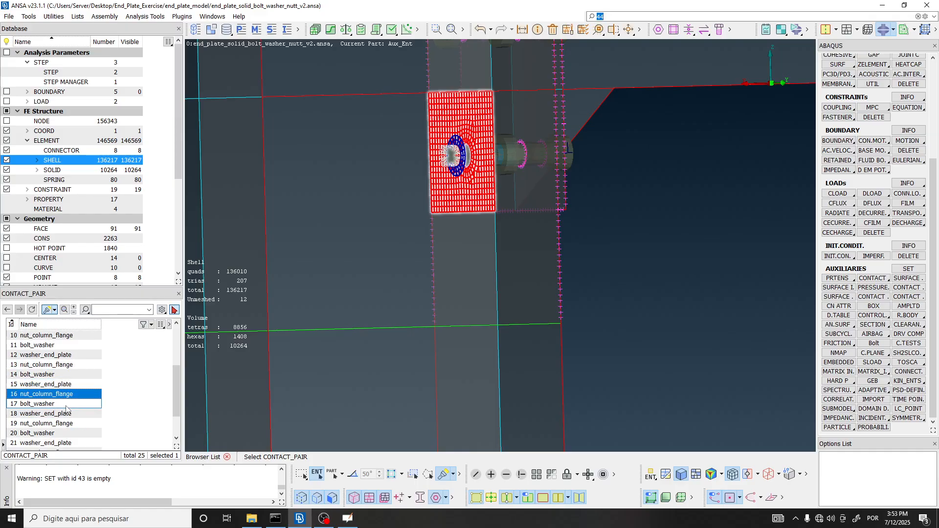
pyautogui.click(66, 404)
pyautogui.click(67, 413)
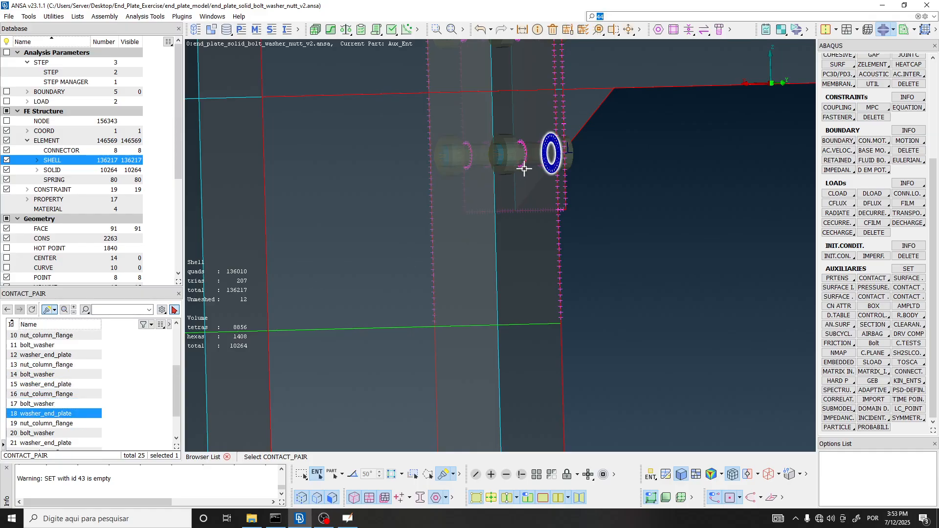
pyautogui.keyDown('ctrl'); pyautogui.moveTo(522, 166); pyautogui.dragTo(447, 184); pyautogui.keyUp('ctrl')
# Fill secondary set 48 of washer_end_plate contact pair 18 with the end-plate shells around the bolt below the lower beam flange, and accept the pair
pyautogui.doubleClick(92, 415)
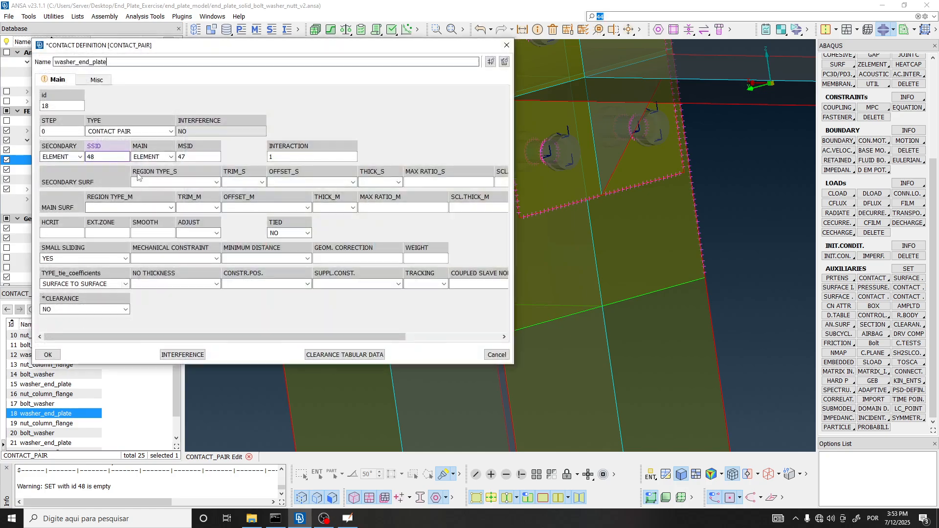
pyautogui.click(120, 157)
pyautogui.doubleClick(121, 157)
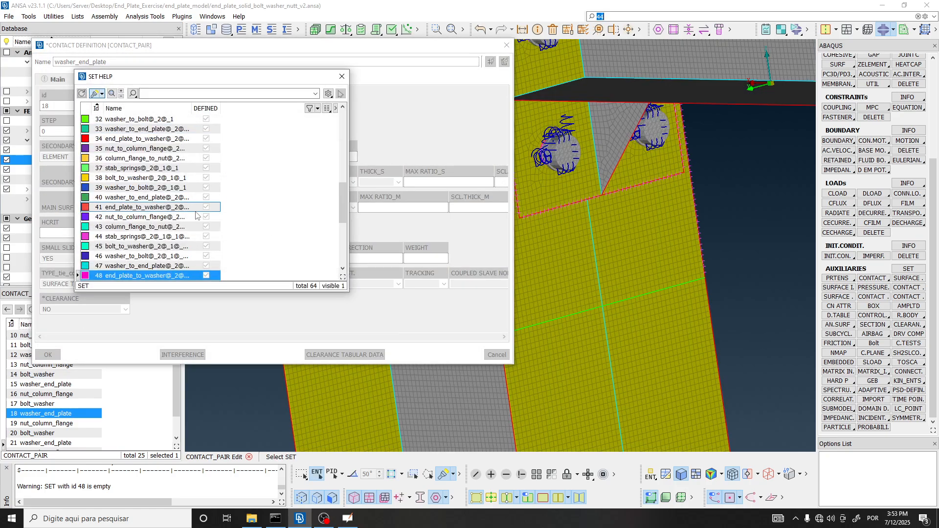
pyautogui.rightClick(167, 278)
pyautogui.click(208, 452)
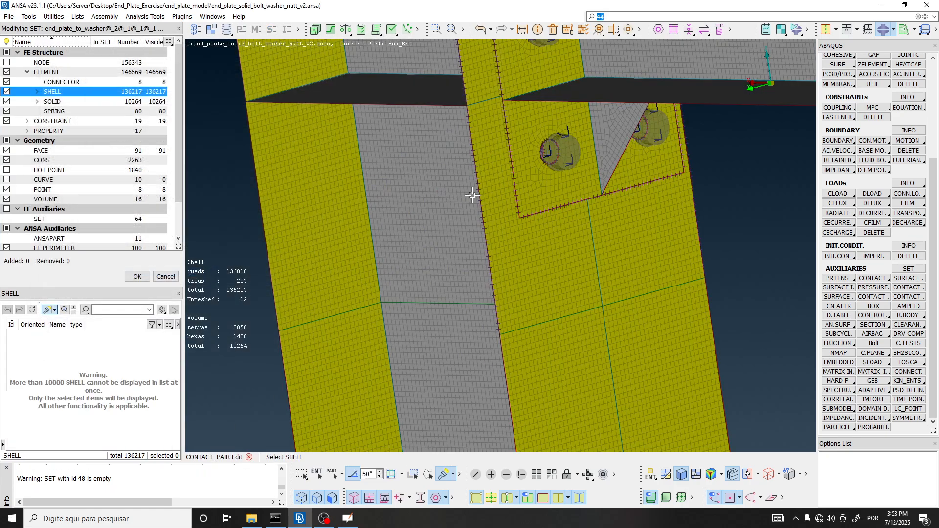
pyautogui.click(539, 139)
pyautogui.middleClick(562, 156)
pyautogui.middleClick(594, 179)
pyautogui.middleClick(582, 183)
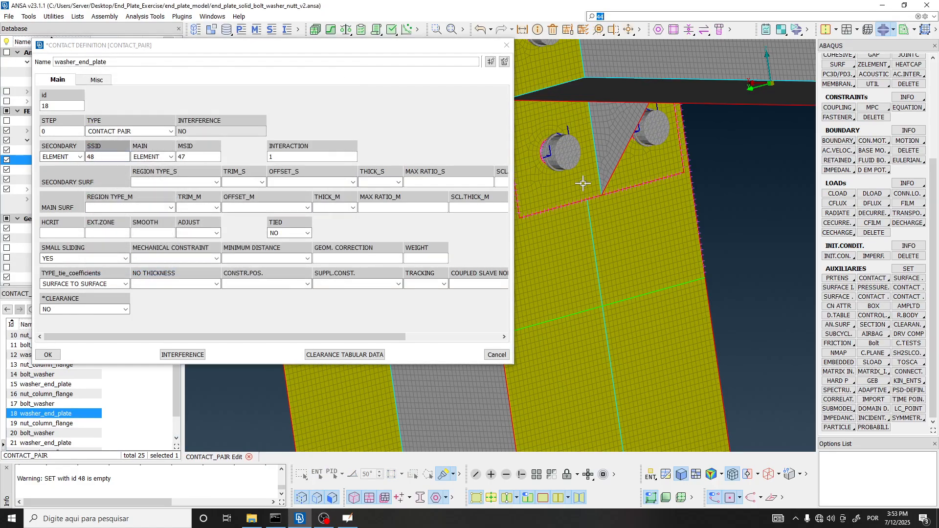
# Add the column-flange shells below the lower stiffener to set 50, the secondary surface of nut_column_flange contact pair 19
pyautogui.keyDown('ctrl'); pyautogui.moveTo(582, 184); pyautogui.dragTo(637, 156); pyautogui.keyUp('ctrl')
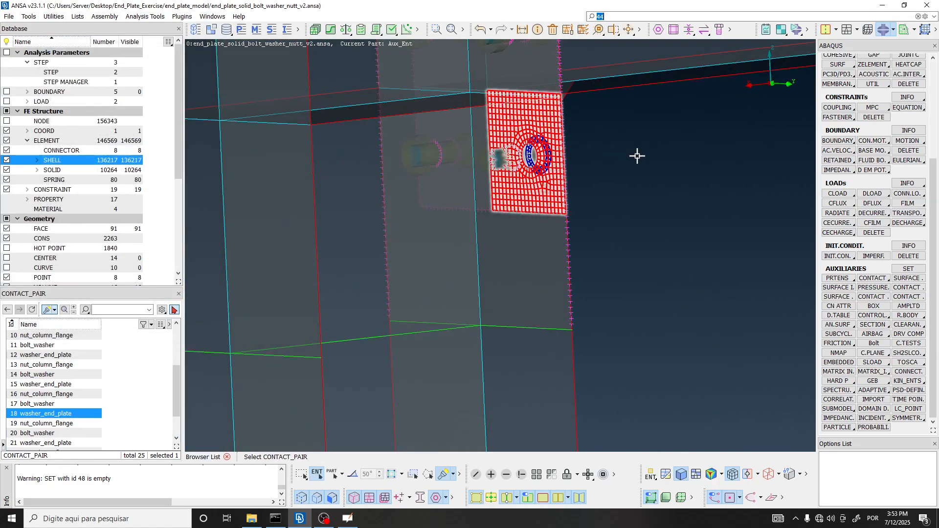
pyautogui.doubleClick(83, 426)
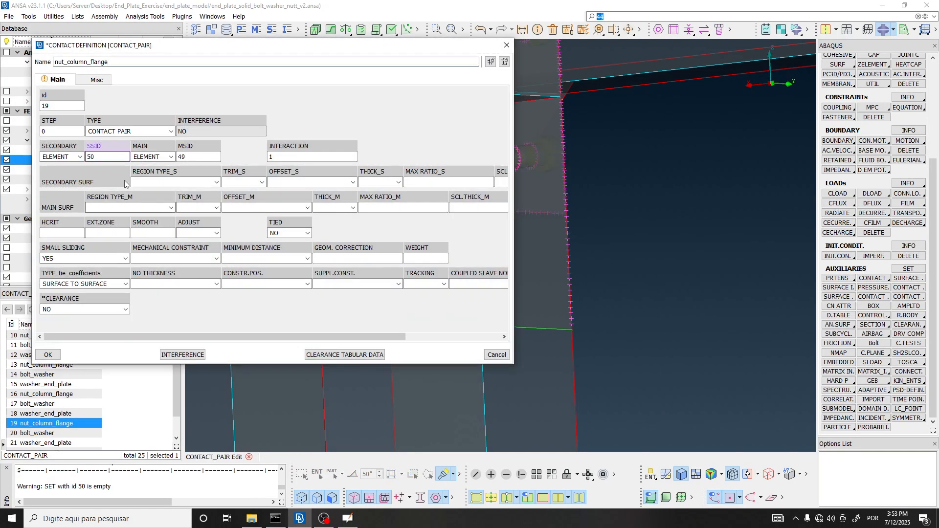
pyautogui.click(127, 156)
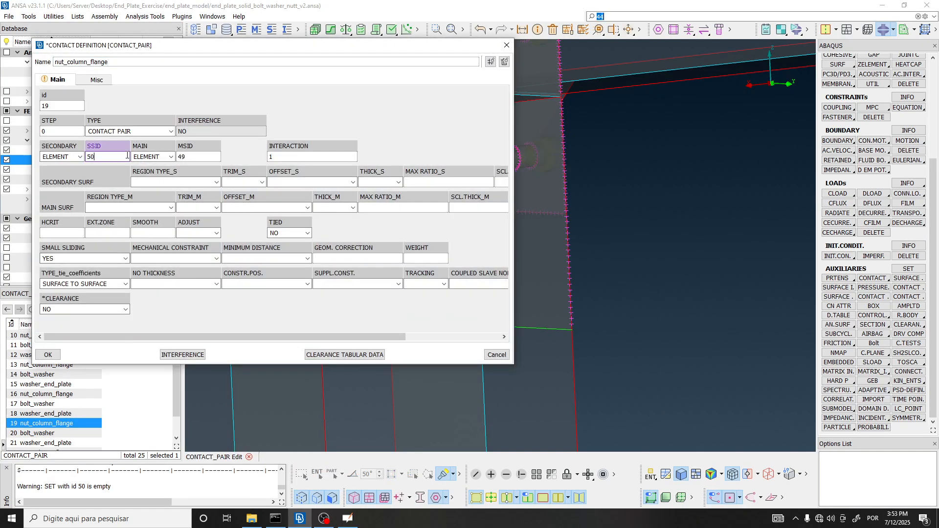
pyautogui.doubleClick(127, 155)
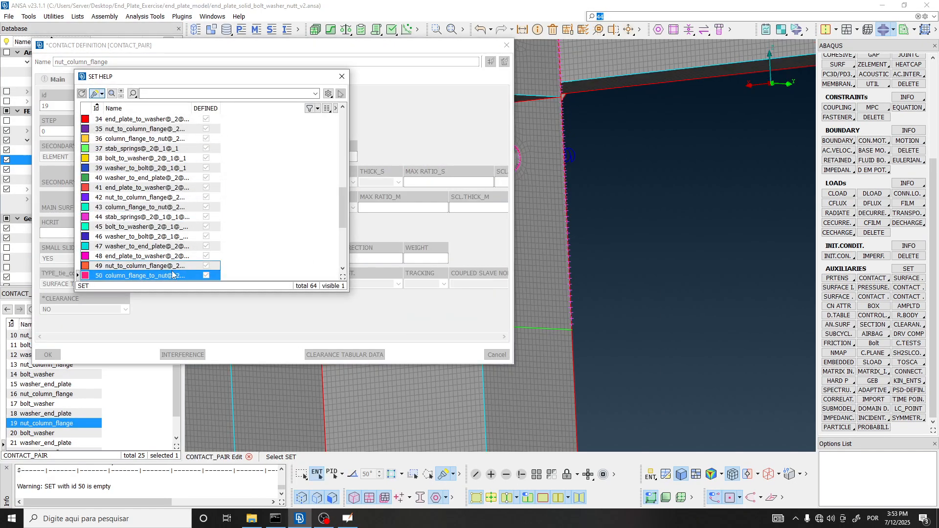
pyautogui.rightClick(172, 275)
pyautogui.click(206, 447)
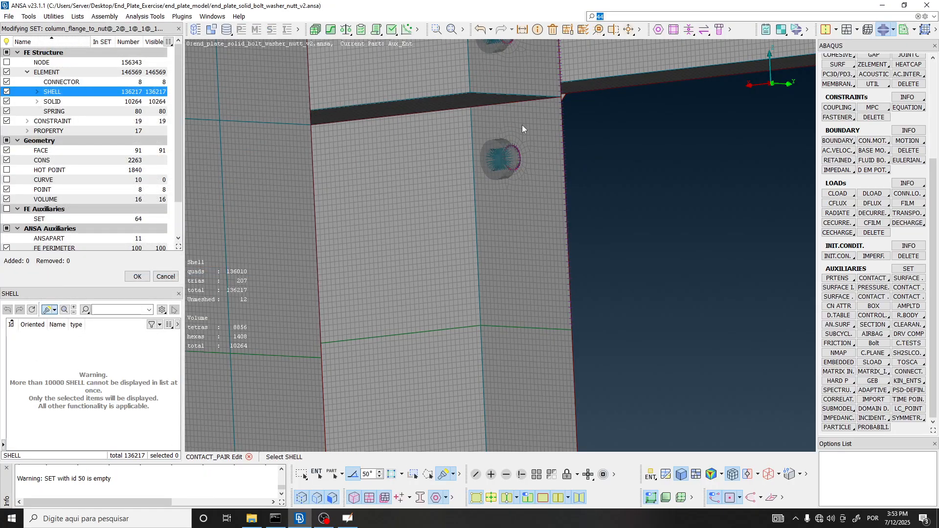
pyautogui.click(533, 131)
# Trim set 50 to the shells around the bolt, leaving a straight lower edge, and accept nut_column_flange contact pair 19
pyautogui.scroll(-8, 533, 130)
pyautogui.moveTo(518, 143); pyautogui.dragTo(576, 264, button='right')
pyautogui.scroll(6, 528, 139)
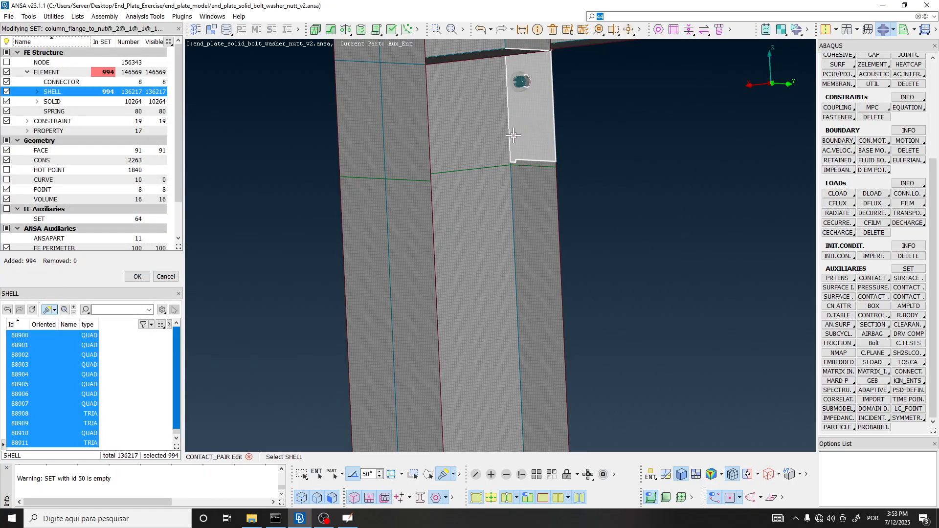
pyautogui.moveTo(504, 118); pyautogui.dragTo(560, 165, button='right')
pyautogui.scroll(4, 528, 122)
pyautogui.moveTo(483, 96); pyautogui.dragTo(688, 208, button='right')
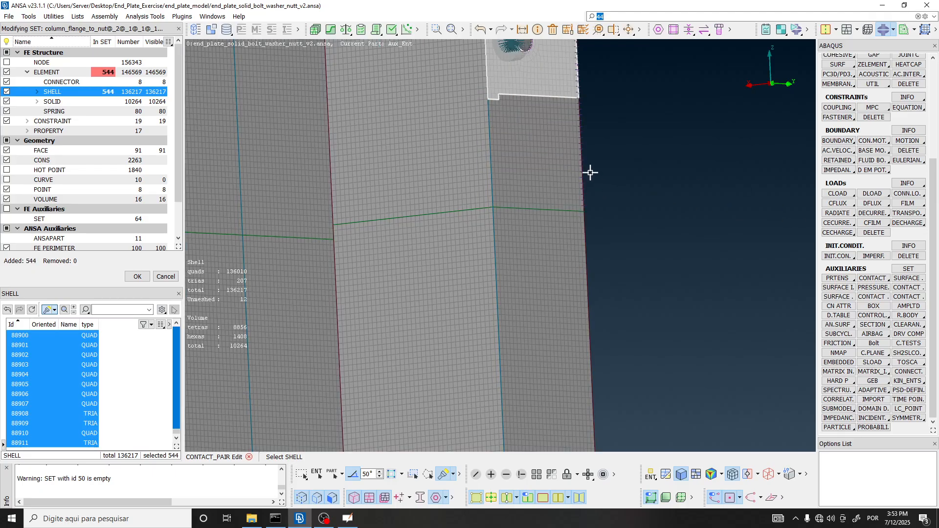
pyautogui.moveTo(481, 97); pyautogui.dragTo(497, 112, button='right')
pyautogui.middleClick(498, 113)
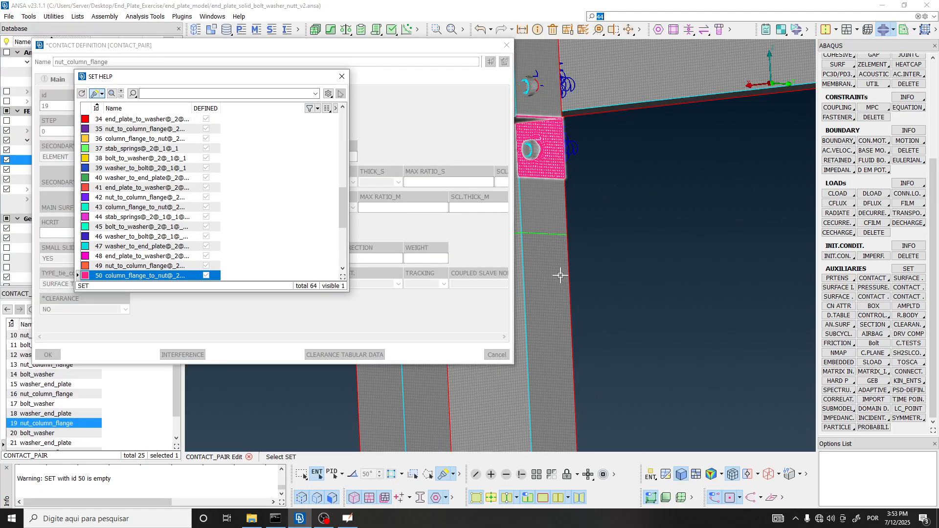
pyautogui.middleClick(559, 274)
pyautogui.middleClick(599, 248)
# Check the surfaces of bolt_washer contact pair 20 at the bolt above the lower beam flange
pyautogui.scroll(4, 551, 172)
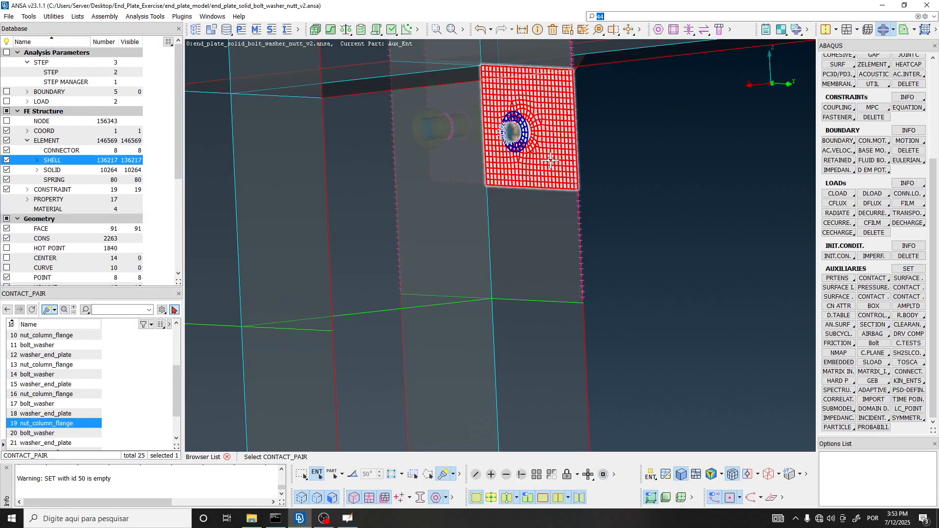
pyautogui.keyDown('ctrl'); pyautogui.moveTo(551, 162); pyautogui.dragTo(357, 225); pyautogui.keyUp('ctrl')
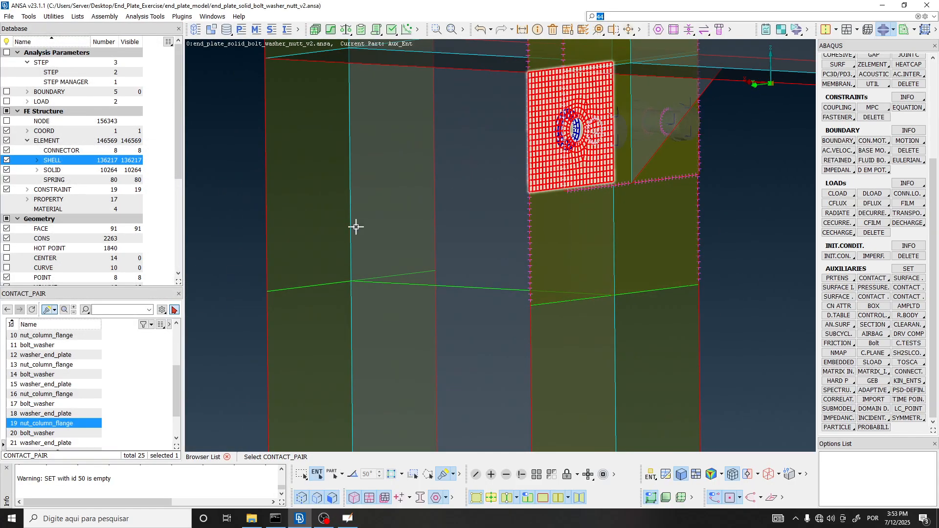
pyautogui.click(70, 433)
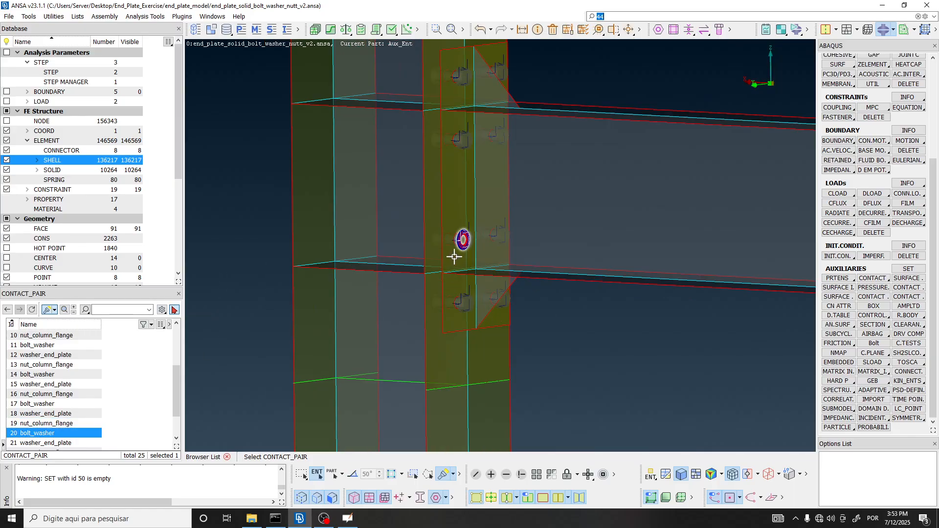
pyautogui.scroll(3, 454, 256)
pyautogui.scroll(-1, 106, 427)
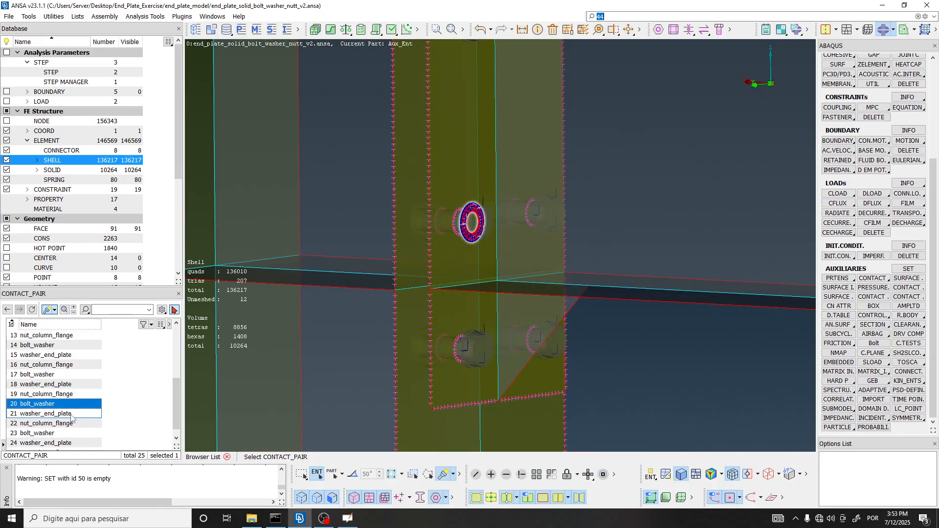
# Add the end-plate shells between the beam flanges to set 55, the secondary surface of washer_end_plate contact pair 21
pyautogui.click(71, 415)
pyautogui.doubleClick(71, 417)
pyautogui.click(109, 158)
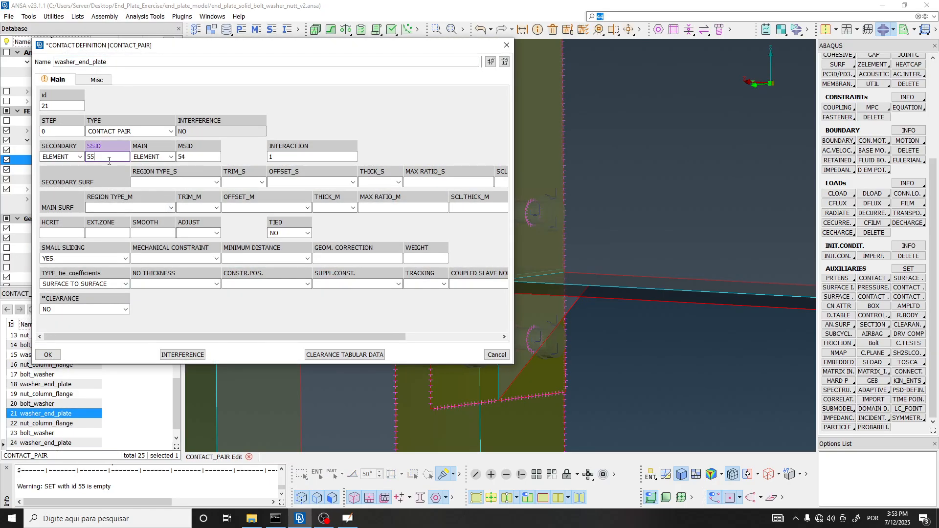
pyautogui.doubleClick(109, 157)
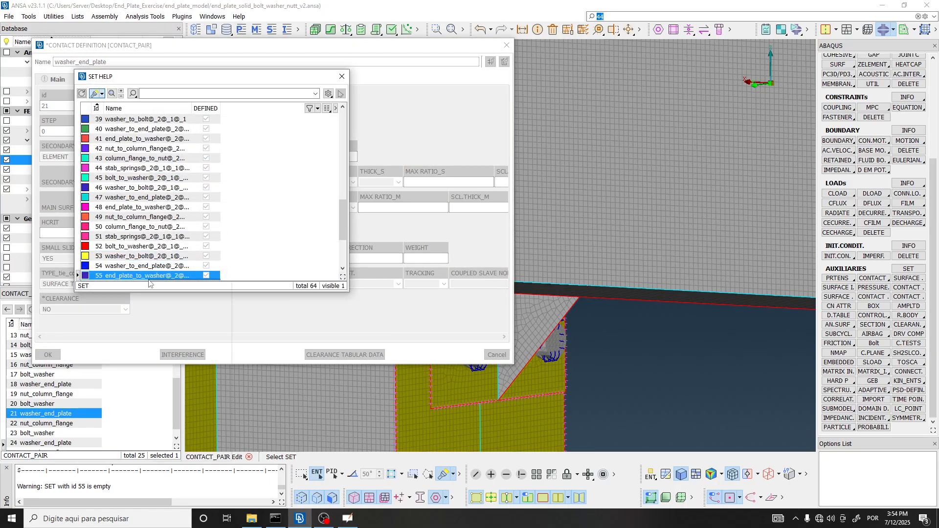
pyautogui.rightClick(150, 276)
pyautogui.click(206, 454)
pyautogui.click(454, 177)
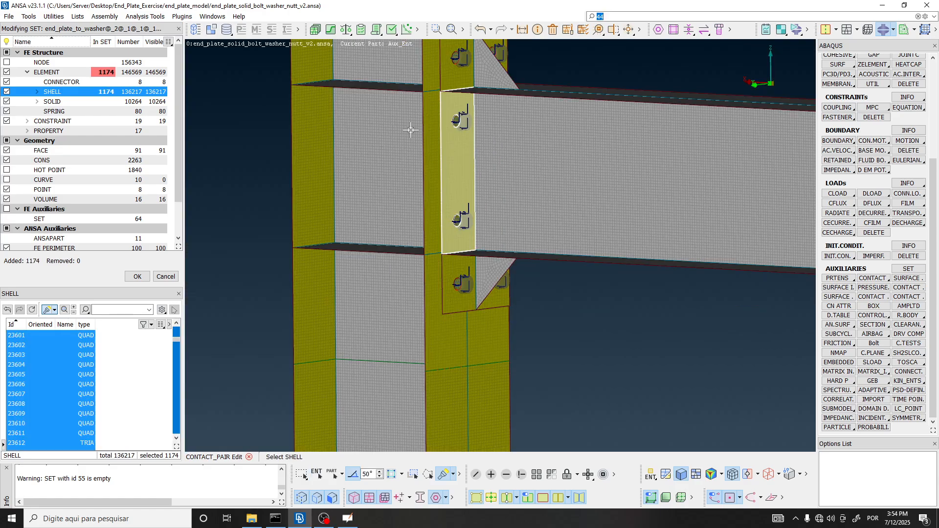
# Remove the shells around the upper bolt from set 55 and accept washer_end_plate contact pair 21
pyautogui.moveTo(399, 75); pyautogui.dragTo(540, 195, button='right')
pyautogui.middleClick(539, 195)
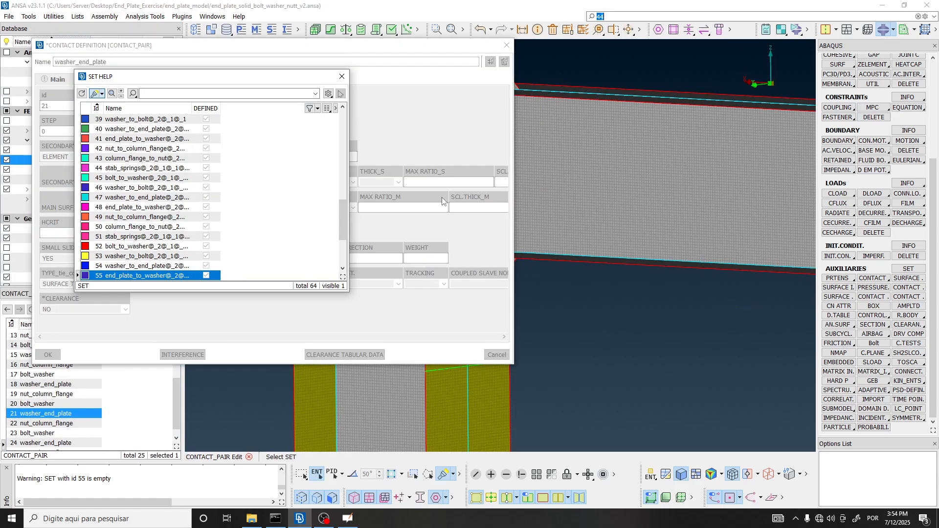
pyautogui.middleClick(552, 199)
pyautogui.middleClick(584, 194)
# Add the column-flange shells level with the beam web to set 57, the secondary surface of nut_column_flange contact pair 22
pyautogui.click(87, 422)
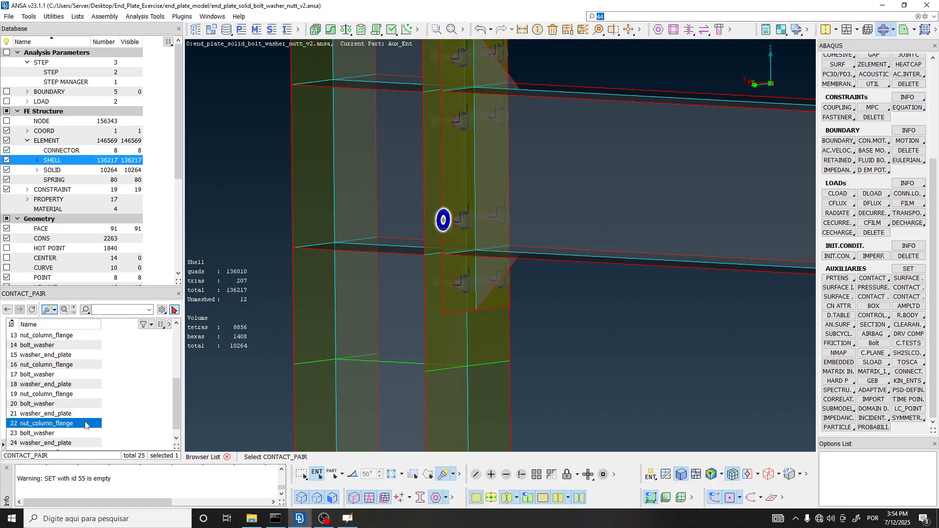
pyautogui.doubleClick(86, 423)
pyautogui.click(111, 155)
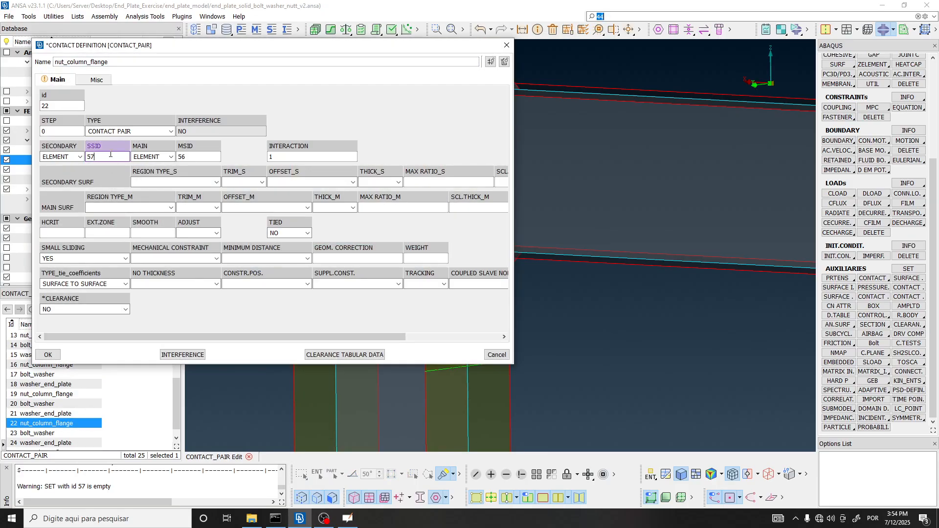
pyautogui.doubleClick(110, 156)
pyautogui.rightClick(139, 275)
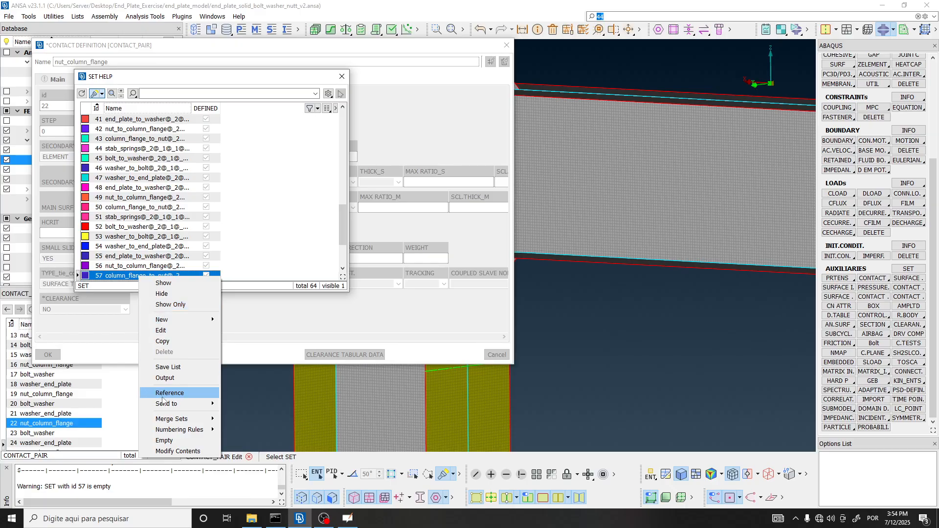
pyautogui.click(167, 452)
pyautogui.keyDown('ctrl'); pyautogui.moveTo(496, 185); pyautogui.dragTo(552, 189); pyautogui.keyUp('ctrl')
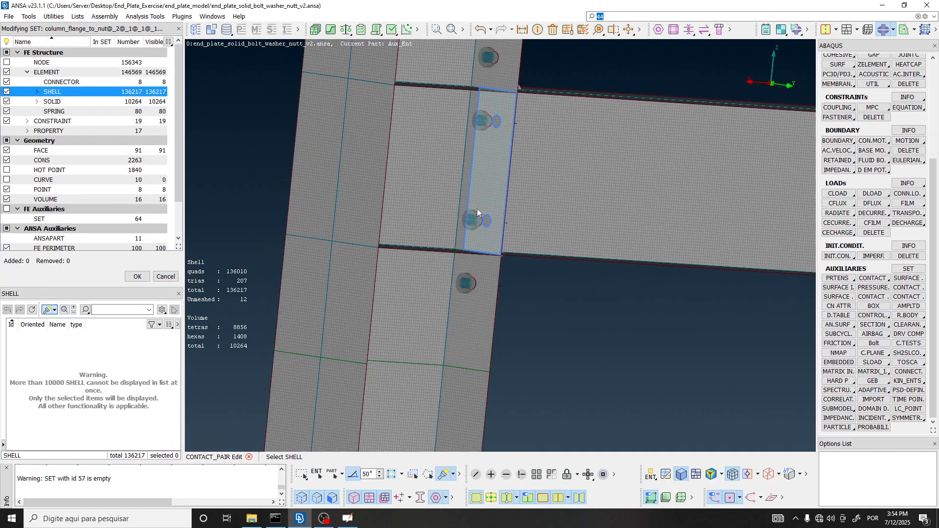
pyautogui.click(483, 180)
# Trim set 57 to the shells around the lower bolt, leaving a straight upper edge, and accept nut_column_flange contact pair 22
pyautogui.moveTo(536, 188); pyautogui.dragTo(547, 198, button='right')
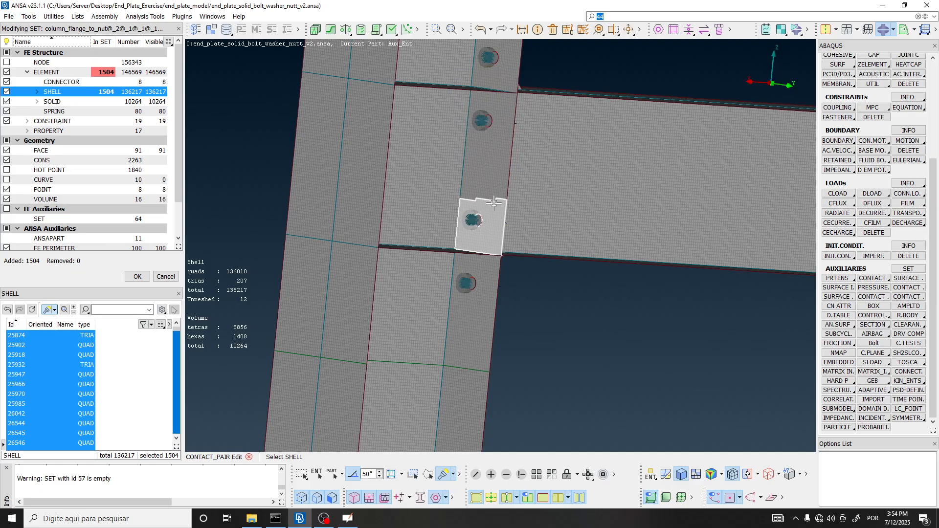
pyautogui.keyDown('ctrl'); pyautogui.moveTo(546, 197); pyautogui.dragTo(482, 198); pyautogui.keyUp('ctrl')
pyautogui.moveTo(443, 174); pyautogui.dragTo(534, 201, button='right')
pyautogui.middleClick(534, 200)
pyautogui.middleClick(590, 220)
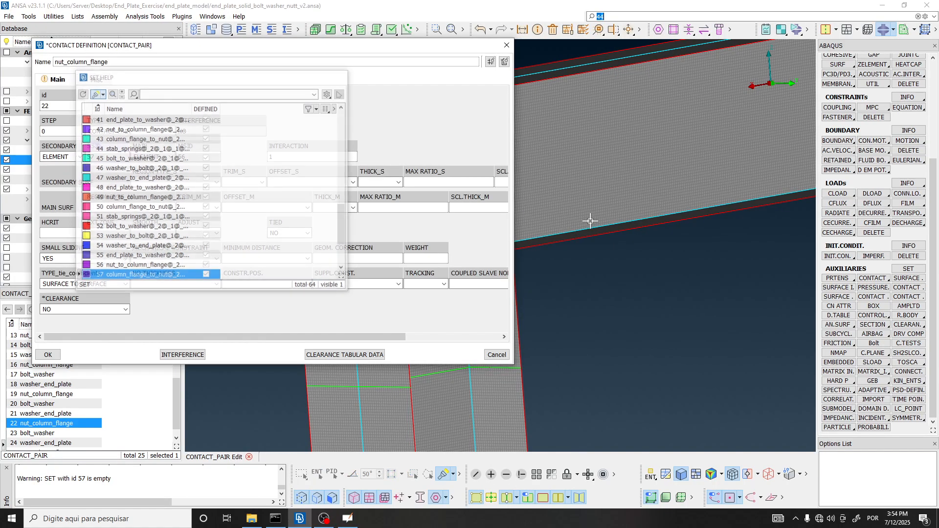
pyautogui.middleClick(605, 222)
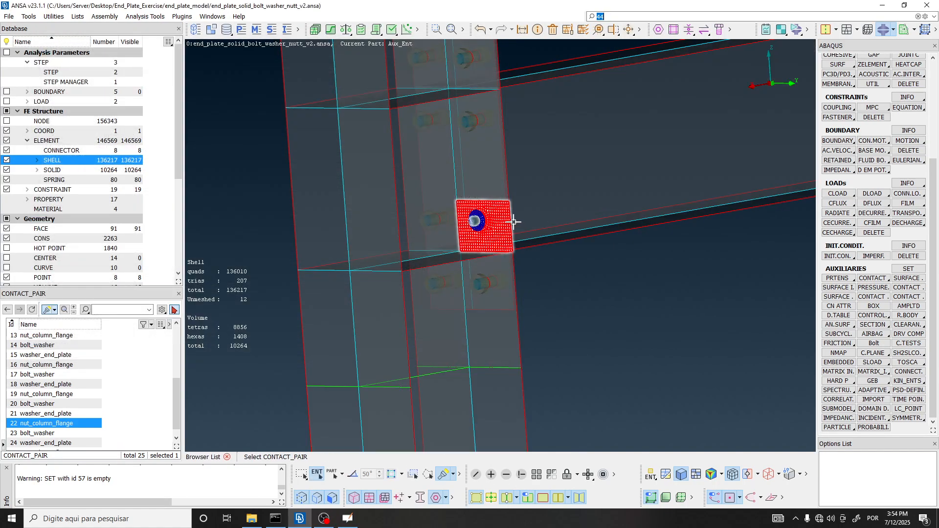
# Check bolt_washer contact pair 23 and add the end-plate shells between the beam flanges to set 62, the secondary surface of washer_end_plate pair 24
pyautogui.click(81, 434)
pyautogui.scroll(-1, 92, 416)
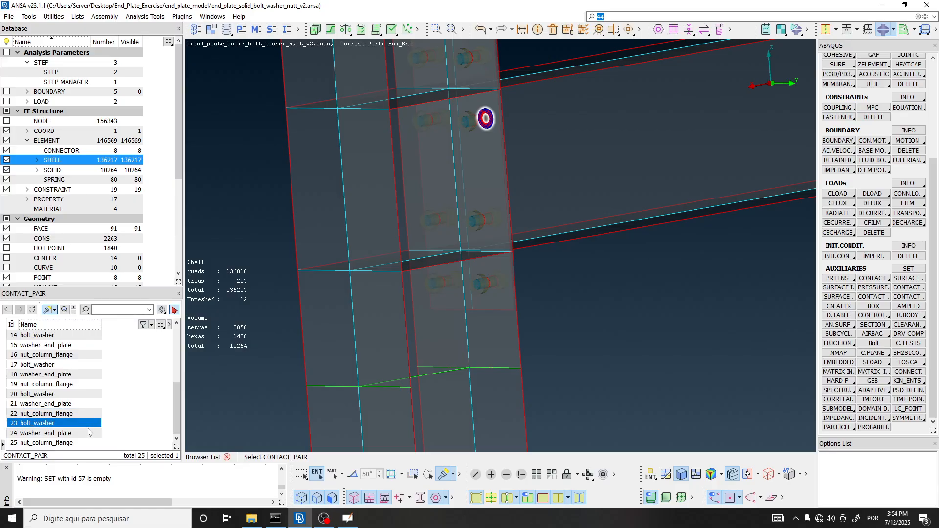
pyautogui.click(82, 434)
pyautogui.doubleClick(81, 433)
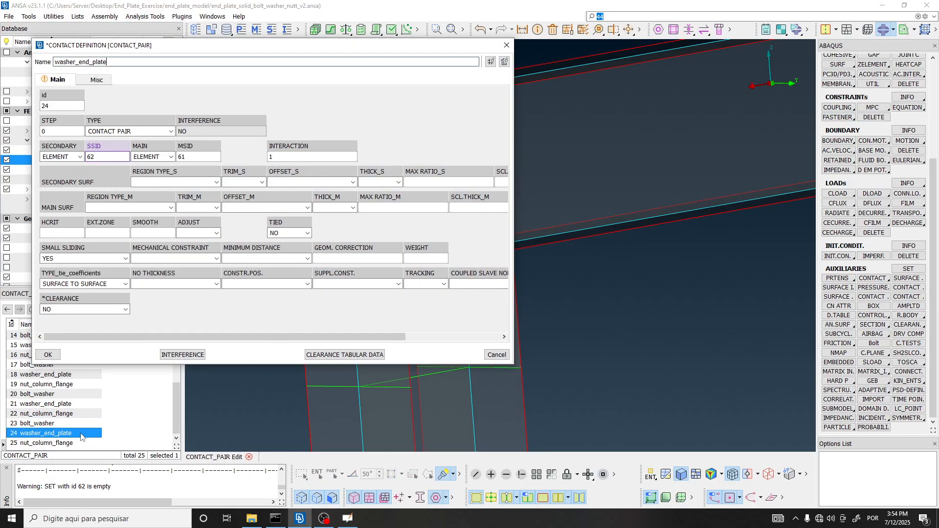
pyautogui.click(104, 155)
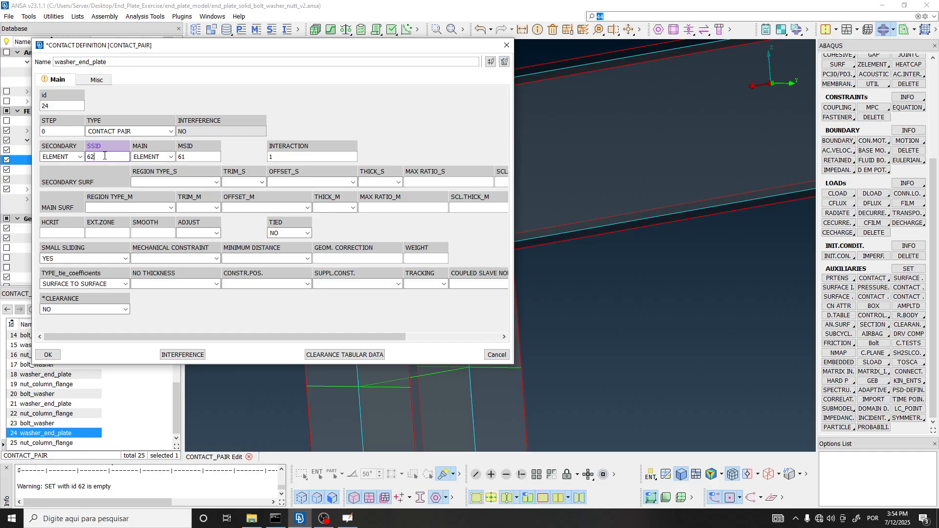
pyautogui.press('F1')
pyautogui.rightClick(133, 275)
pyautogui.click(161, 448)
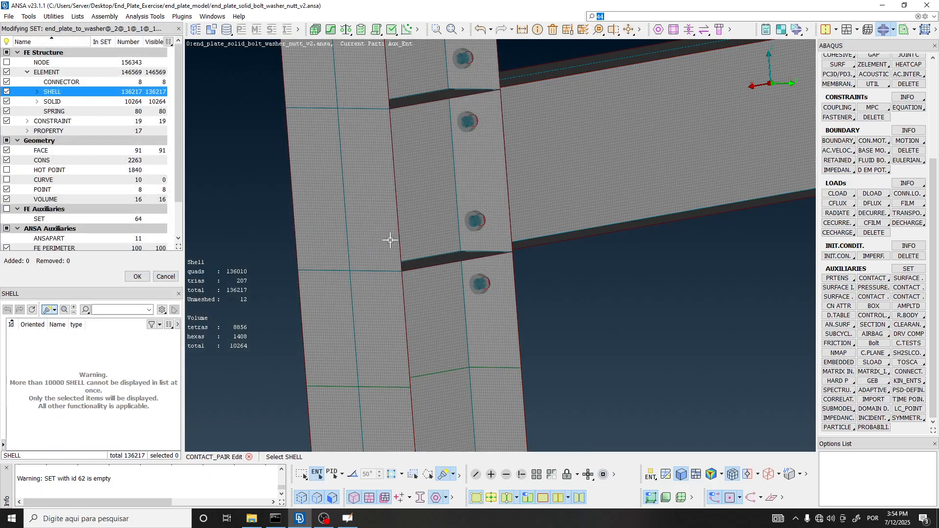
pyautogui.click(520, 176)
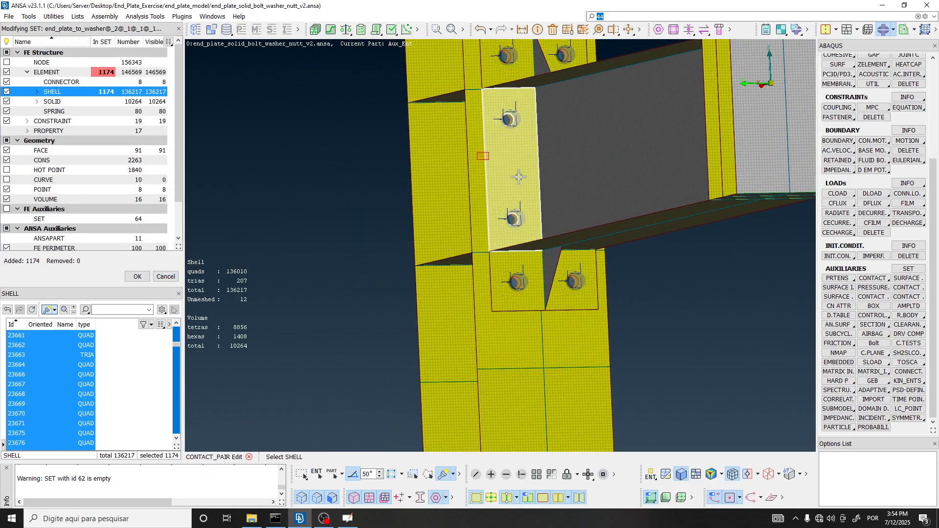
# Remove the shells around the lower bolt from set 62 and accept washer_end_plate contact pair 24
pyautogui.moveTo(519, 177); pyautogui.dragTo(579, 250, button='right')
pyautogui.middleClick(489, 163)
pyautogui.middleClick(600, 177)
pyautogui.middleClick(569, 170)
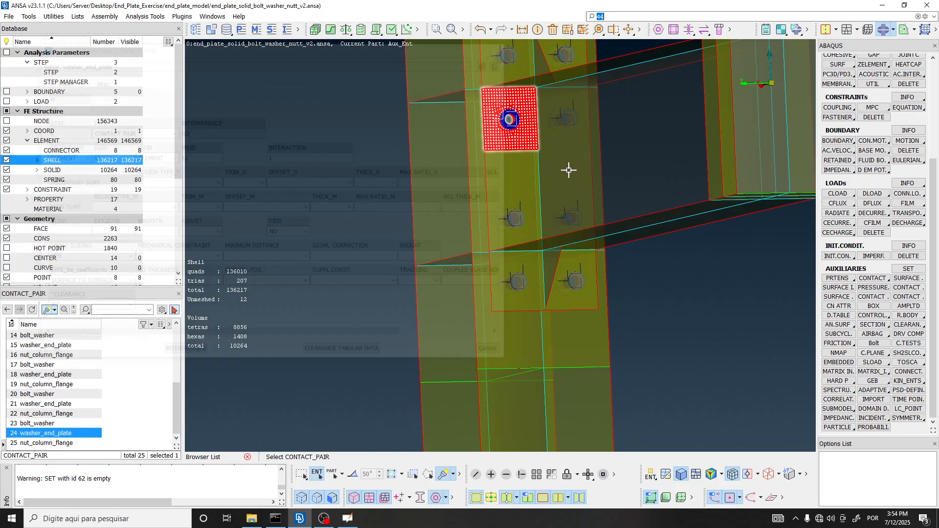
# Add the column-flange shells level with the beam web to set 64, the secondary surface of nut_column_flange contact pair 25
pyautogui.doubleClick(66, 442)
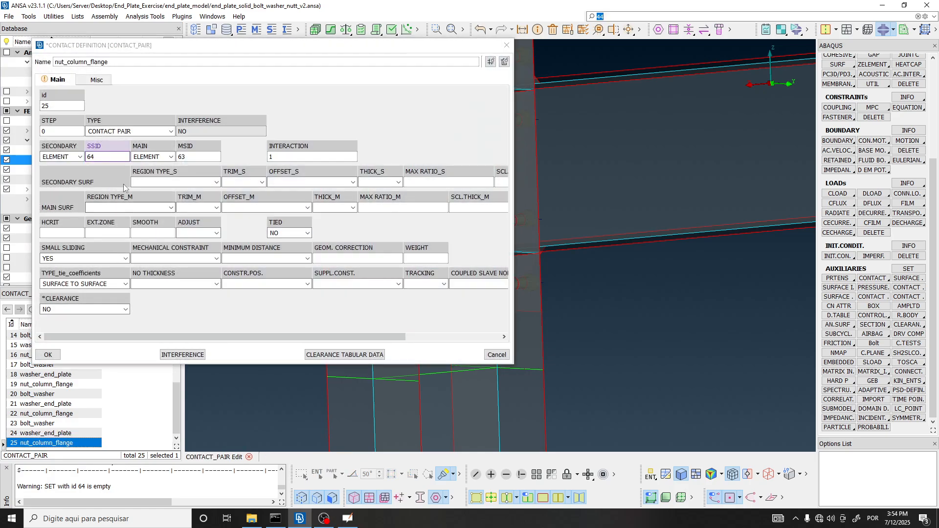
pyautogui.click(111, 156)
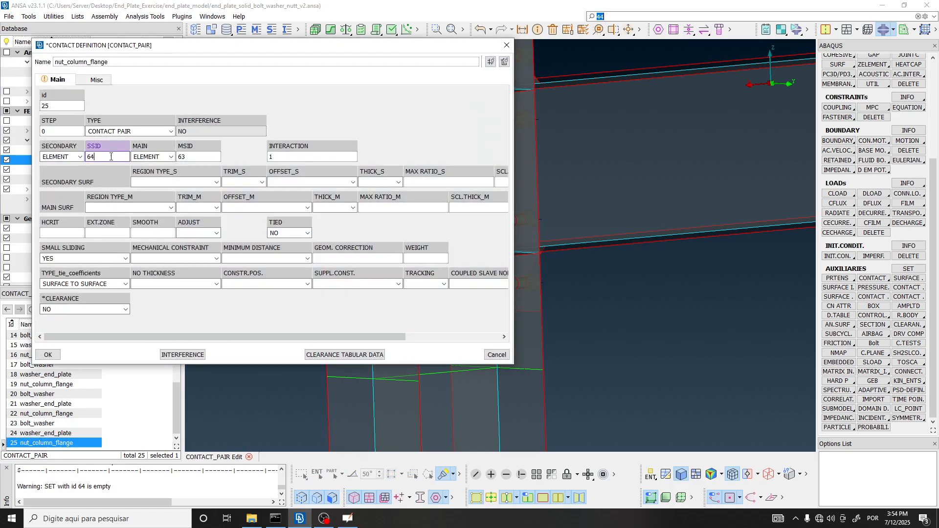
pyautogui.doubleClick(111, 156)
pyautogui.rightClick(149, 276)
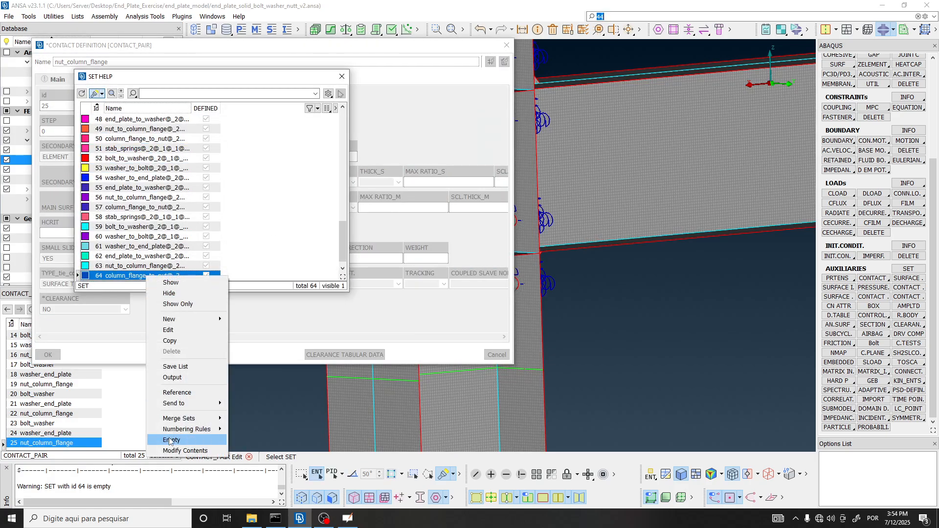
pyautogui.click(180, 453)
pyautogui.click(519, 107)
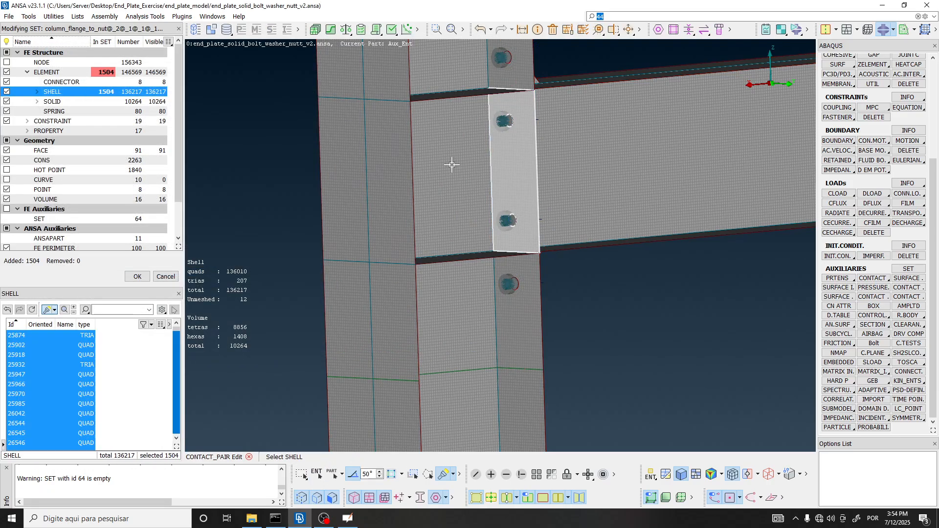
# Remove the shells around the lower bolt from set 64, accept nut_column_flange contact pair 25 and check its surfaces
pyautogui.click(453, 161)
pyautogui.moveTo(461, 150); pyautogui.dragTo(652, 307)
pyautogui.moveTo(652, 306); pyautogui.dragTo(652, 306, button='right')
pyautogui.middleClick(512, 146)
pyautogui.middleClick(623, 151)
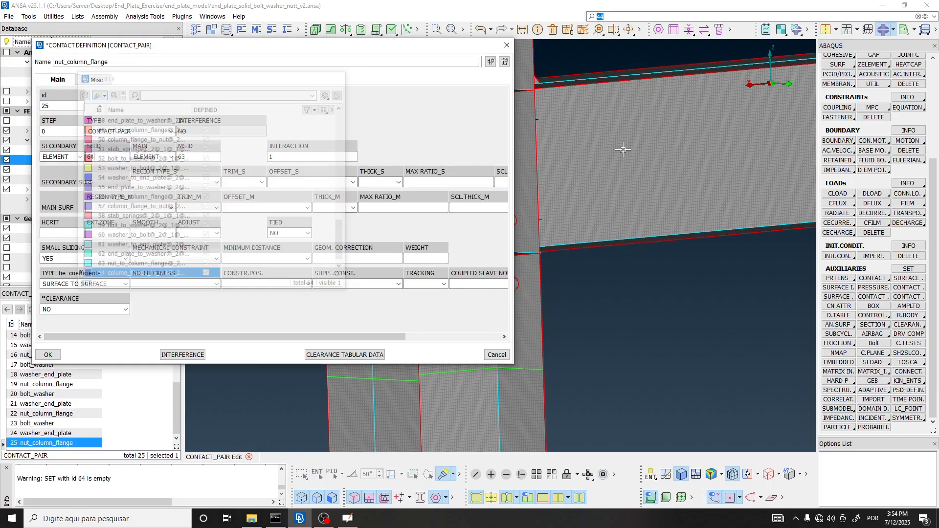
pyautogui.middleClick(612, 153)
pyautogui.keyDown('ctrl'); pyautogui.moveTo(532, 132); pyautogui.dragTo(359, 384); pyautogui.keyUp('ctrl')
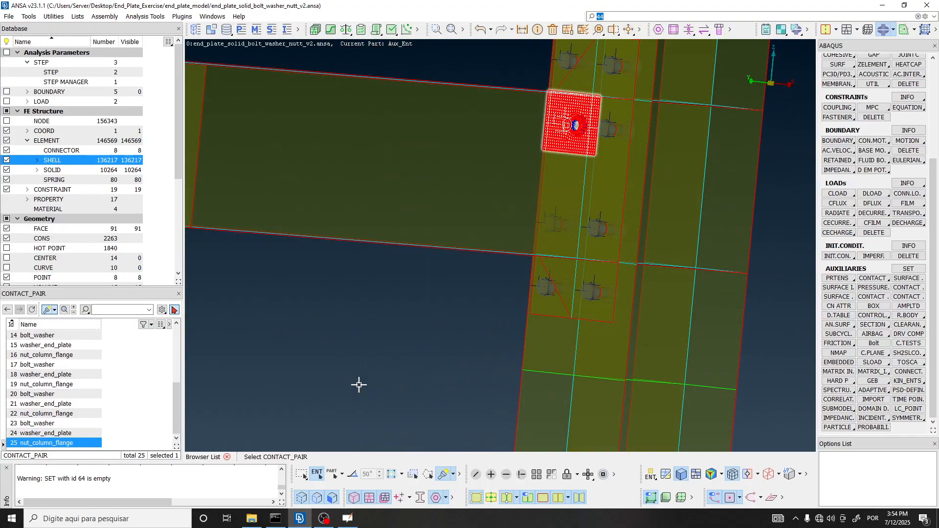
# Clear the contact pair highlighting and colour the whole model by property
pyautogui.click(324, 519)
pyautogui.click(325, 520)
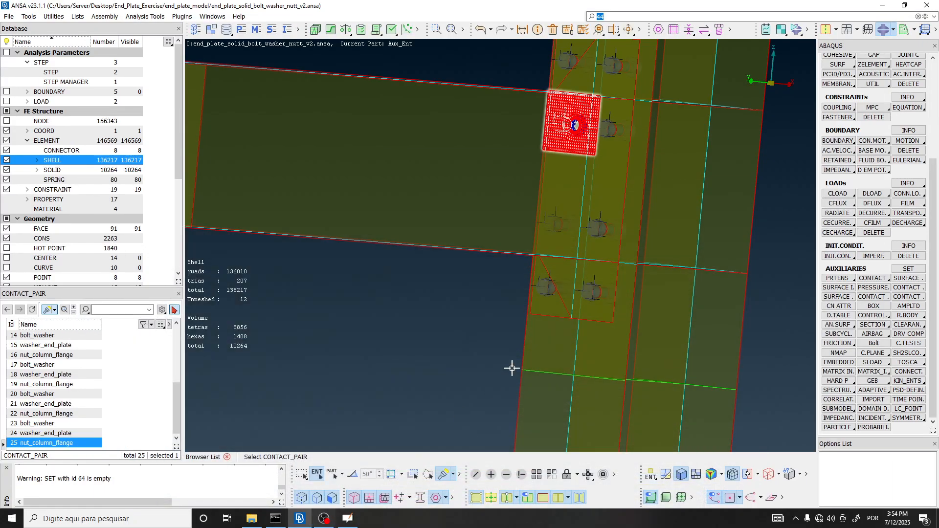
pyautogui.keyDown('ctrl'); pyautogui.moveTo(606, 140); pyautogui.dragTo(552, 233); pyautogui.keyUp('ctrl')
pyautogui.keyDown('ctrl'); pyautogui.moveTo(526, 240); pyautogui.dragTo(536, 235, button='middle'); pyautogui.keyUp('ctrl')
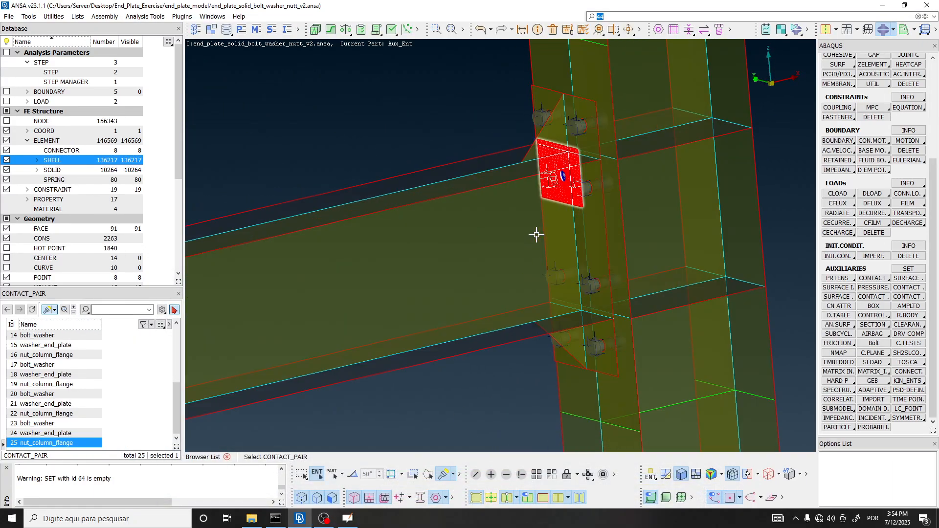
pyautogui.middleClick(537, 235)
pyautogui.scroll(-3, 580, 220)
pyautogui.keyDown('ctrl'); pyautogui.moveTo(593, 255); pyautogui.dragTo(578, 269, button='middle'); pyautogui.keyUp('ctrl')
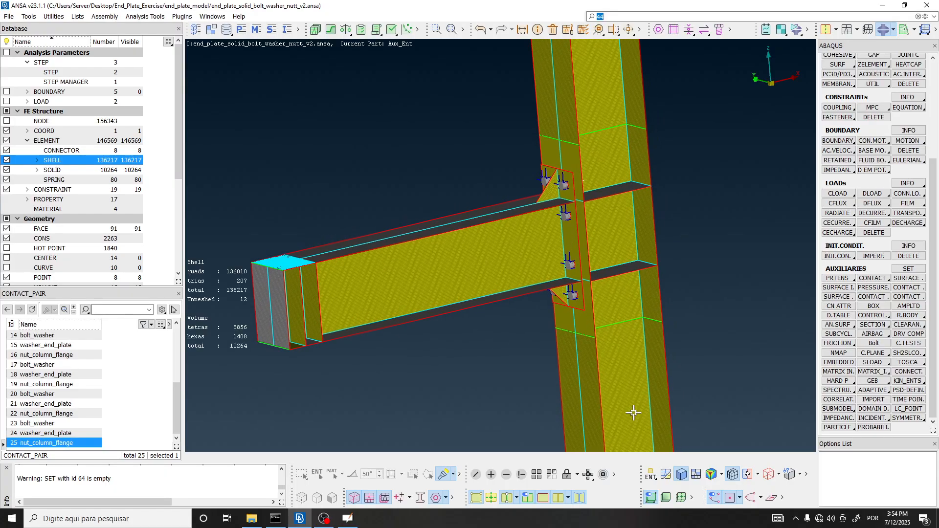
pyautogui.write('4')
pyautogui.click(652, 479)
pyautogui.click(666, 405)
# Examine the bolt head, washer and springs at the bolt above the upper beam flange
pyautogui.scroll(3, 580, 227)
pyautogui.keyDown('ctrl'); pyautogui.moveTo(581, 227); pyautogui.dragTo(553, 247); pyautogui.keyUp('ctrl')
pyautogui.keyDown('ctrl'); pyautogui.moveTo(544, 222); pyautogui.dragTo(527, 280, button='middle'); pyautogui.keyUp('ctrl')
pyautogui.keyDown('ctrl'); pyautogui.moveTo(559, 241); pyautogui.dragTo(566, 237); pyautogui.keyUp('ctrl')
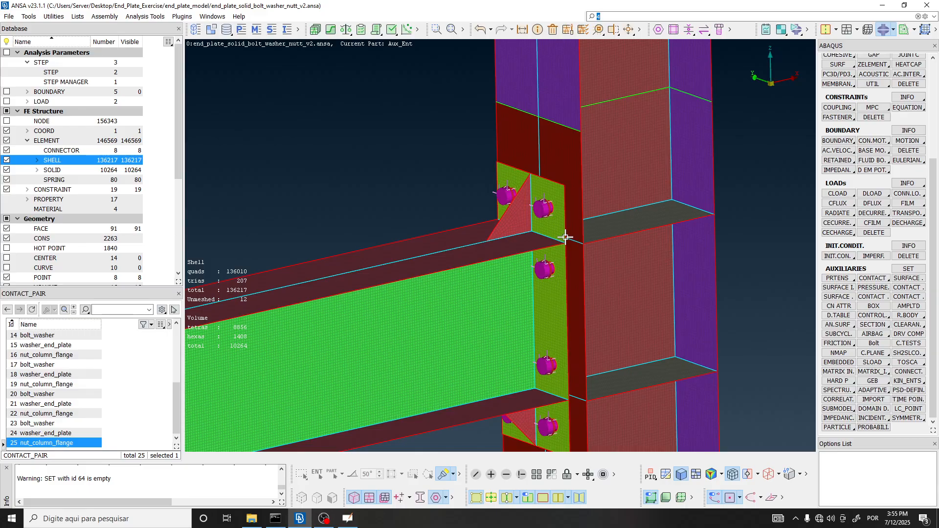
pyautogui.scroll(6, 553, 216)
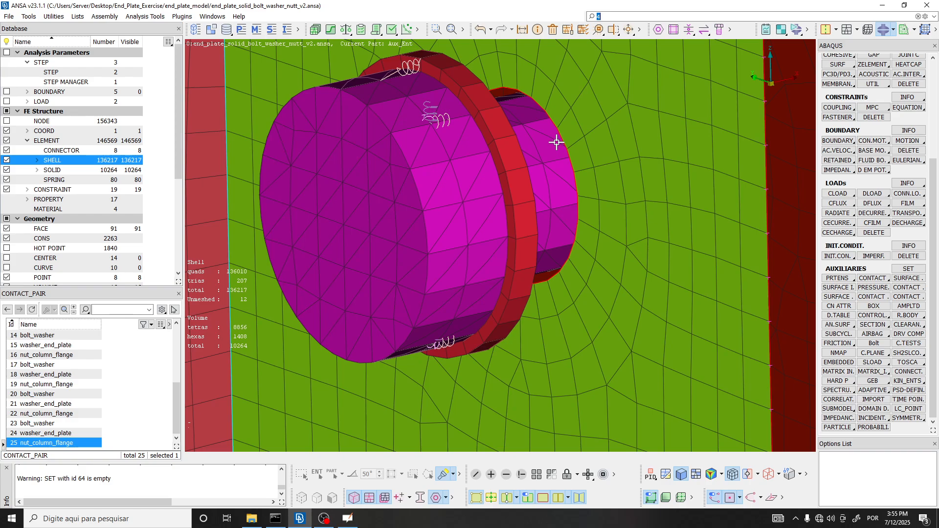
pyautogui.scroll(-3, 553, 152)
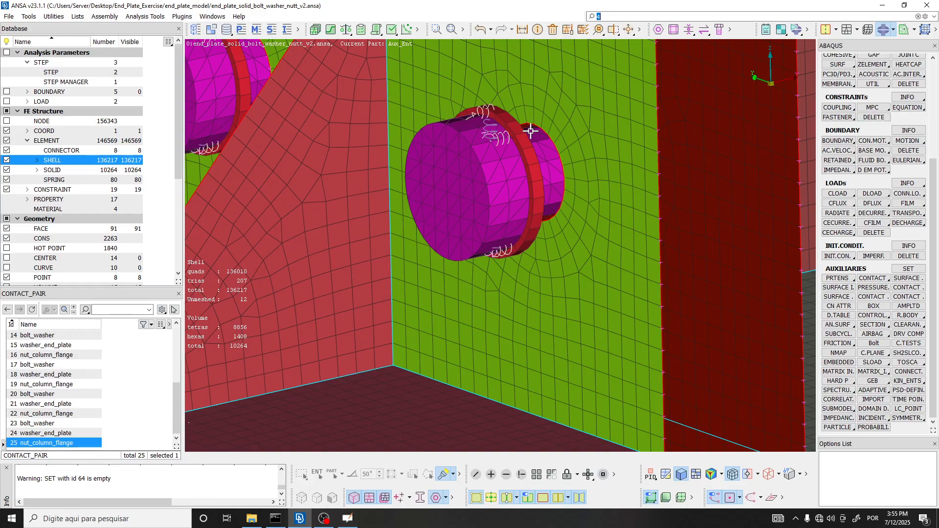
pyautogui.keyDown('ctrl'); pyautogui.moveTo(557, 220); pyautogui.dragTo(525, 245, button='middle'); pyautogui.keyUp('ctrl')
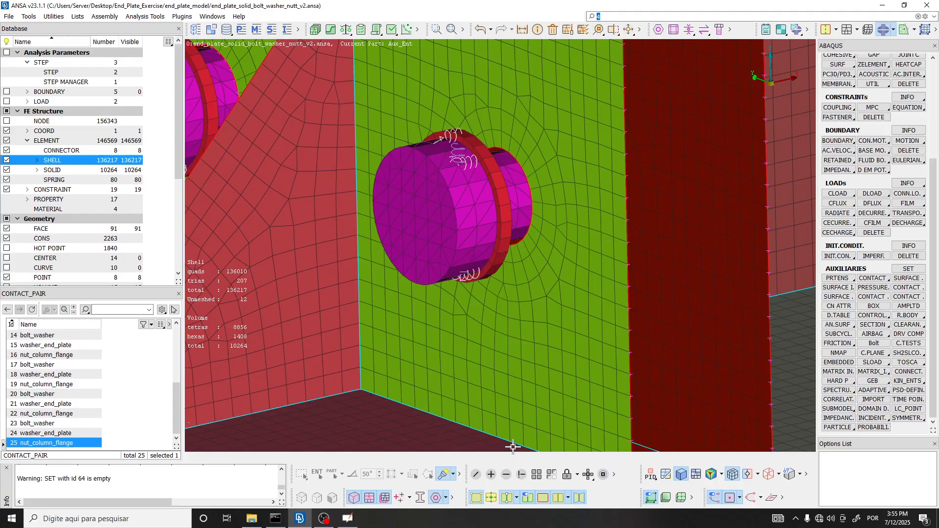
# Isolate the bolt above the upper beam flange together with the end-plate face around it
pyautogui.click(520, 474)
pyautogui.click(342, 474)
pyautogui.click(342, 475)
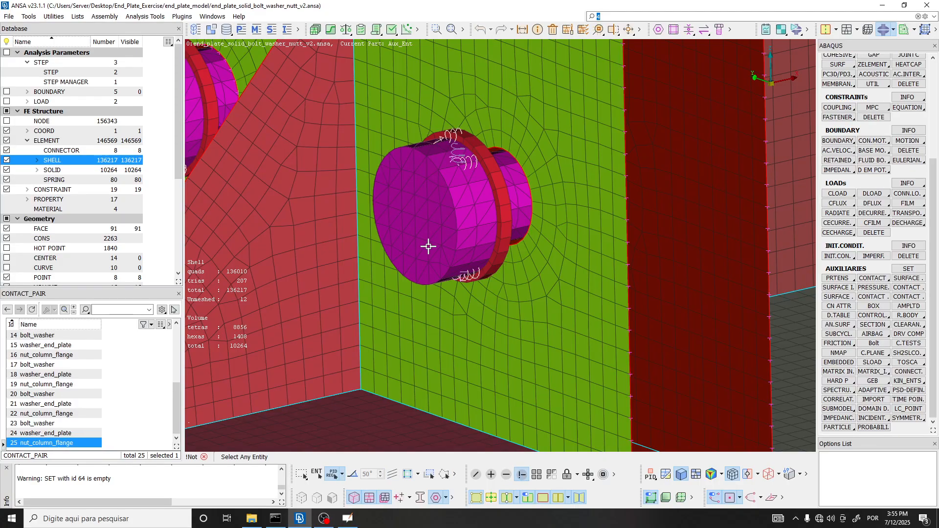
pyautogui.click(429, 246)
pyautogui.middleClick(531, 140)
pyautogui.middleClick(530, 151)
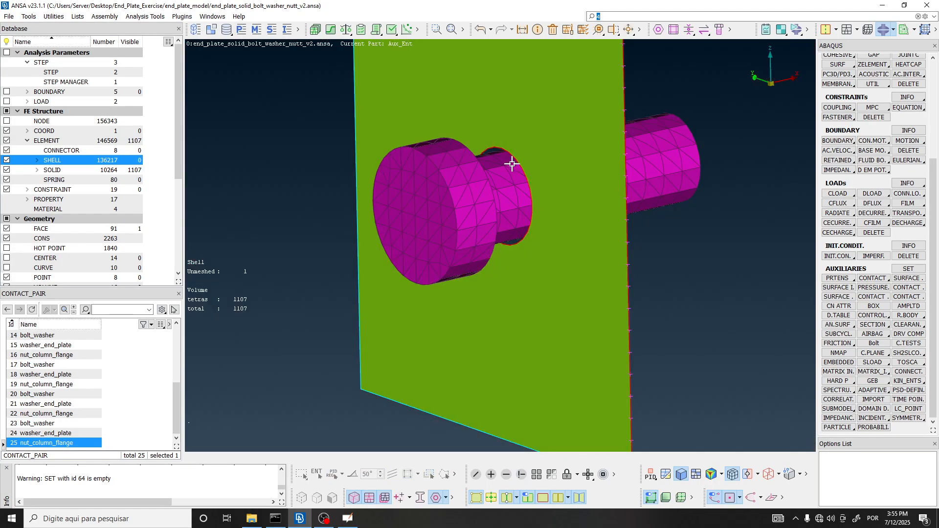
# Examine how the isolated bolt's shank fits in the end-plate hole
pyautogui.scroll(3, 512, 163)
pyautogui.keyDown('ctrl'); pyautogui.moveTo(519, 165); pyautogui.dragTo(503, 143); pyautogui.keyUp('ctrl')
pyautogui.scroll(5, 505, 164)
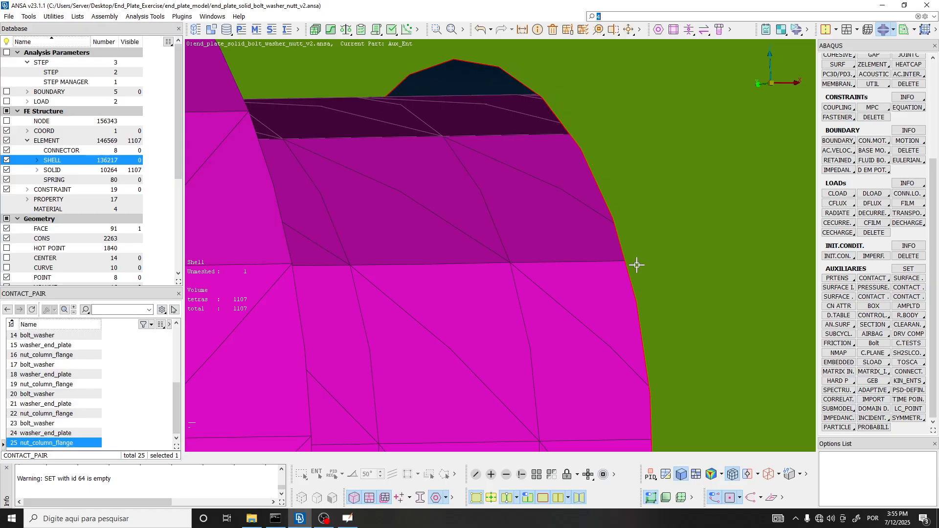
pyautogui.scroll(-8, 560, 183)
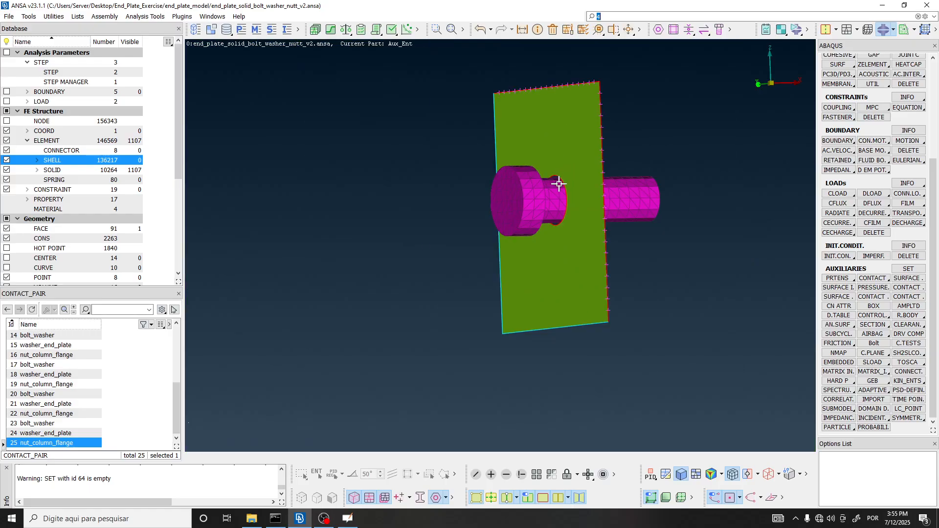
pyautogui.scroll(4, 559, 184)
pyautogui.keyDown('ctrl'); pyautogui.moveTo(560, 185); pyautogui.dragTo(567, 221); pyautogui.keyUp('ctrl')
pyautogui.scroll(-2, 567, 223)
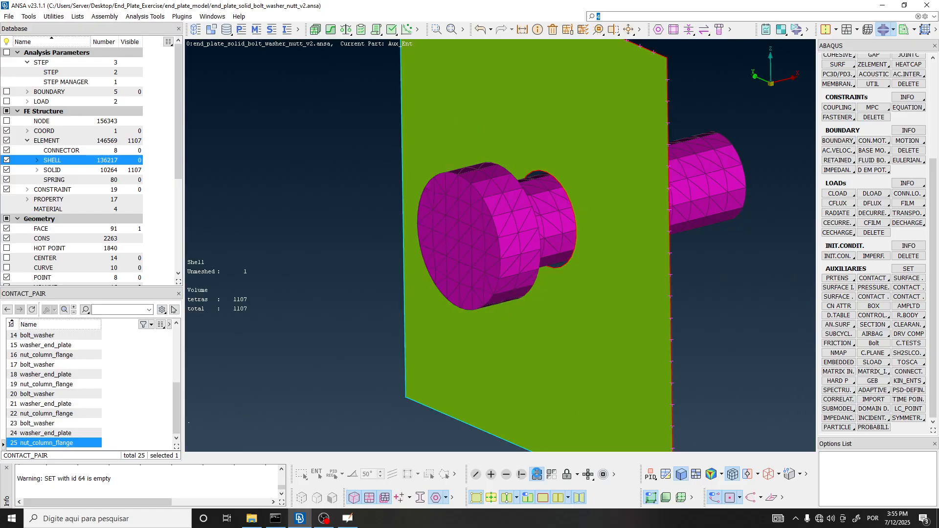
# Show the whole model again and examine the bolt and washer assembly against the end plate
pyautogui.click(536, 475)
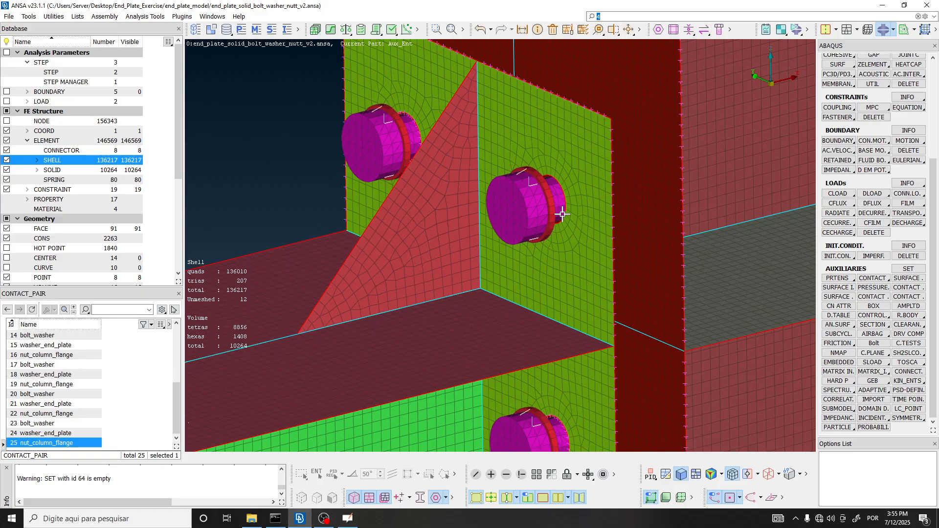
pyautogui.scroll(2, 562, 214)
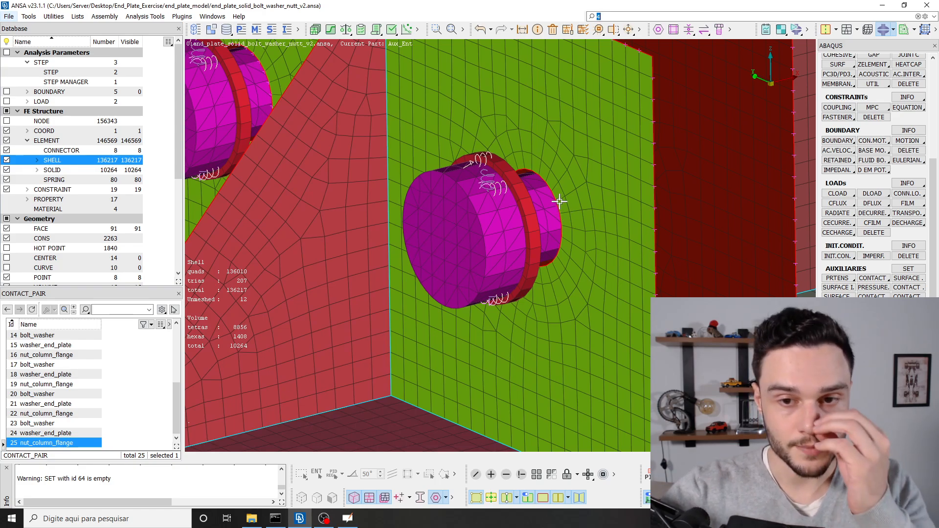
pyautogui.scroll(-2, 562, 211)
pyautogui.scroll(2, 560, 208)
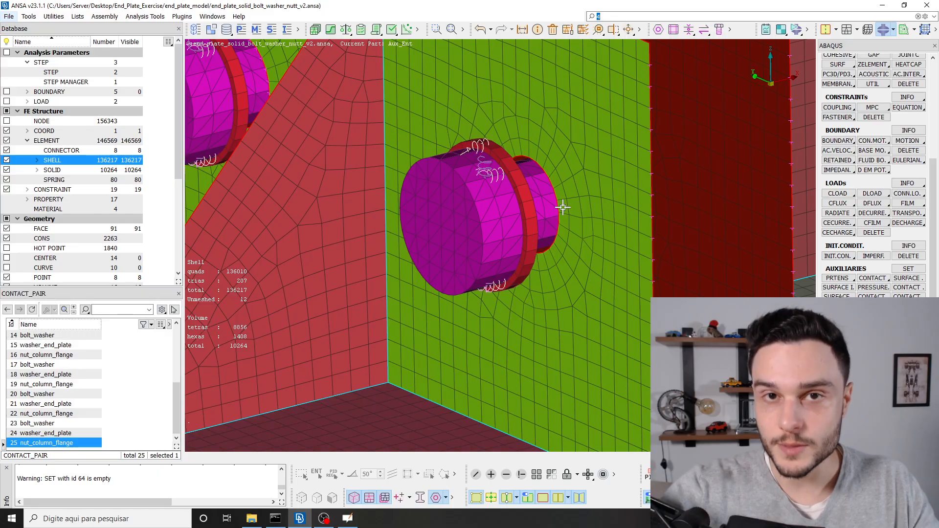
pyautogui.scroll(-3, 555, 203)
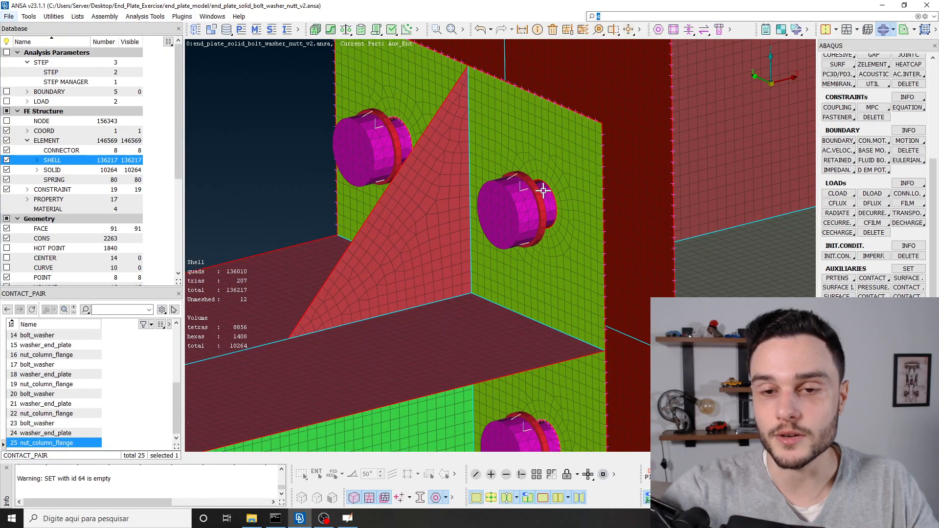
# Examine the surface types offered for a new surface smoothing definition, and leave it without creating one
pyautogui.scroll(-3, 555, 204)
pyautogui.scroll(6, 538, 201)
pyautogui.scroll(4, 527, 201)
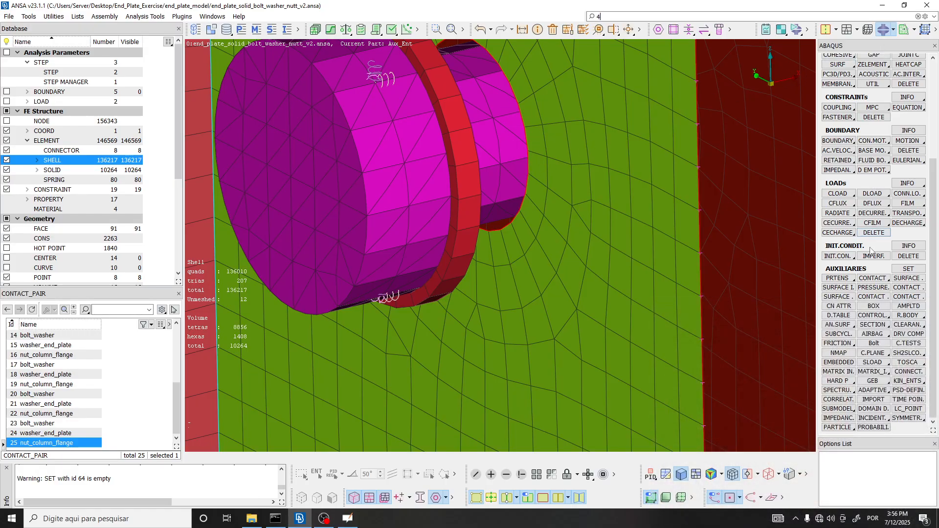
pyautogui.click(847, 300)
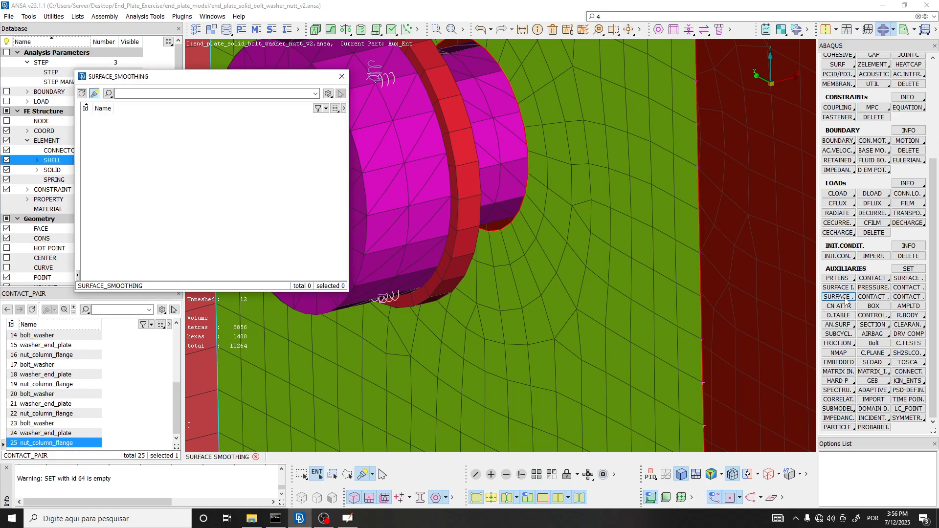
pyautogui.rightClick(185, 147)
pyautogui.click(204, 168)
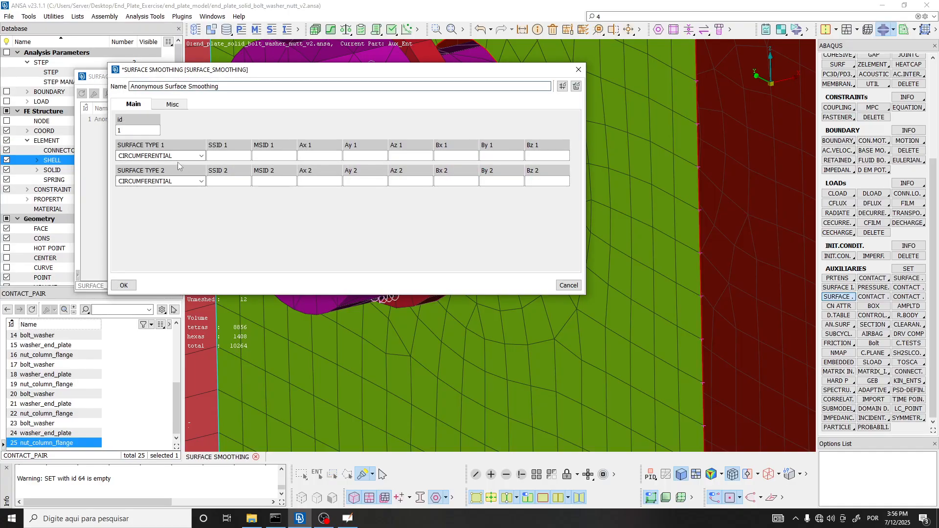
pyautogui.moveTo(159, 154)
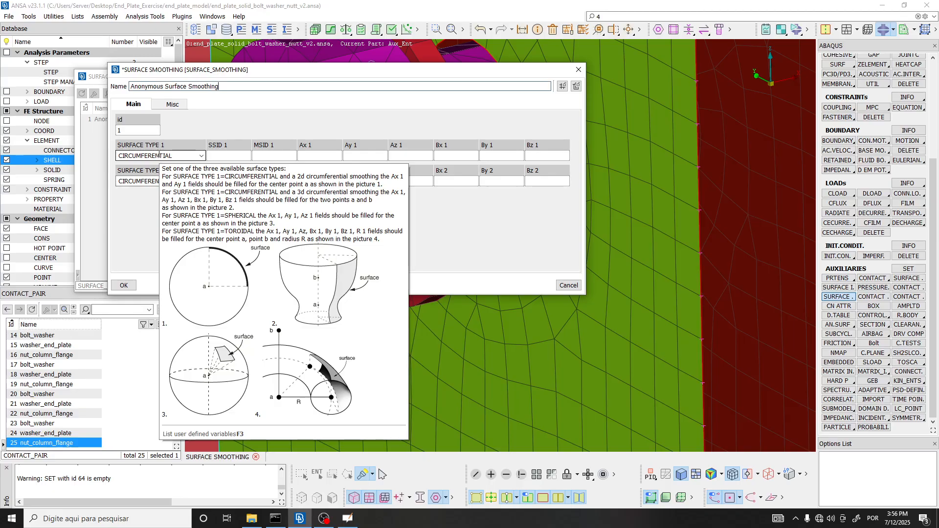
pyautogui.click(159, 155)
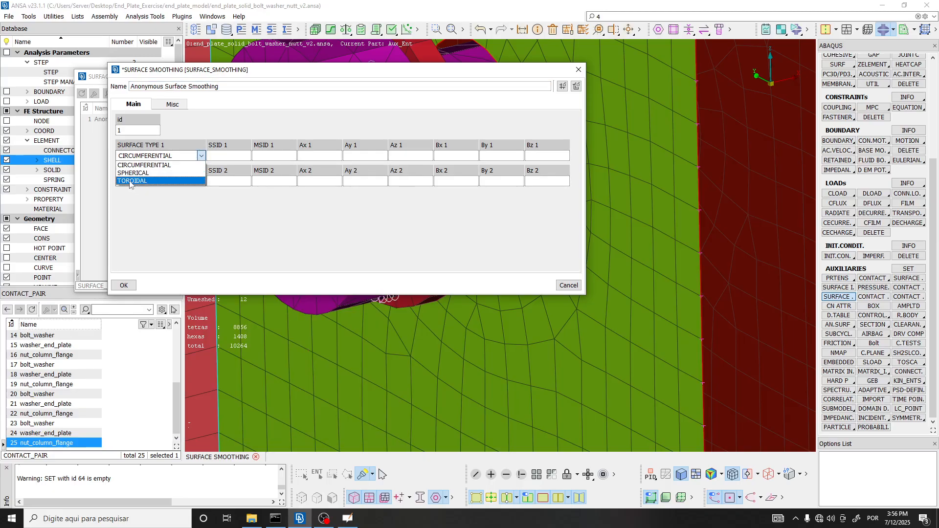
pyautogui.click(177, 156)
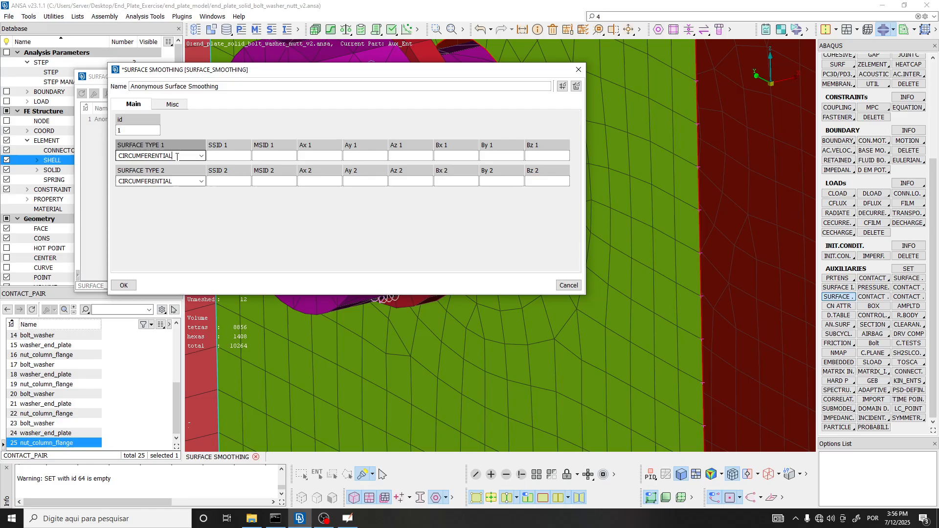
pyautogui.click(568, 285)
pyautogui.click(341, 78)
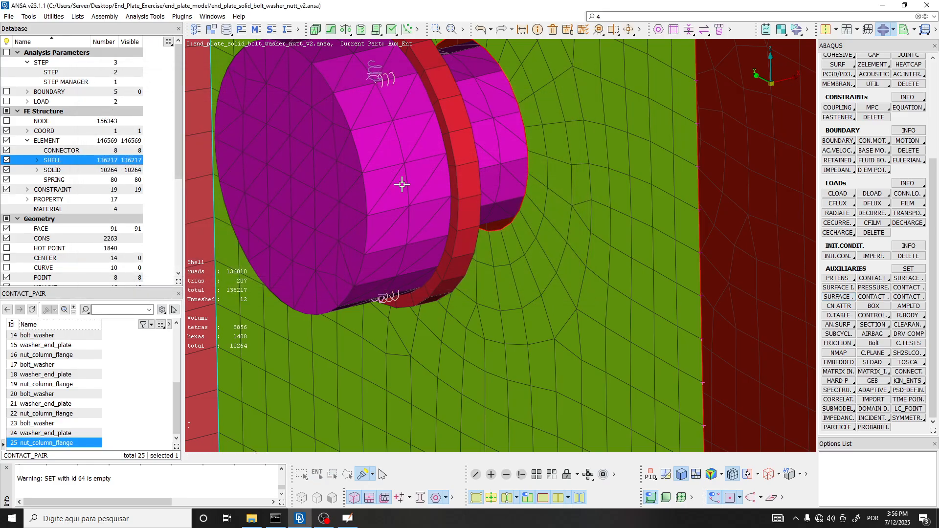
# Set up a detailed Compress of the database covering all decks, with every F.E. entity type selected
pyautogui.scroll(-5, 503, 296)
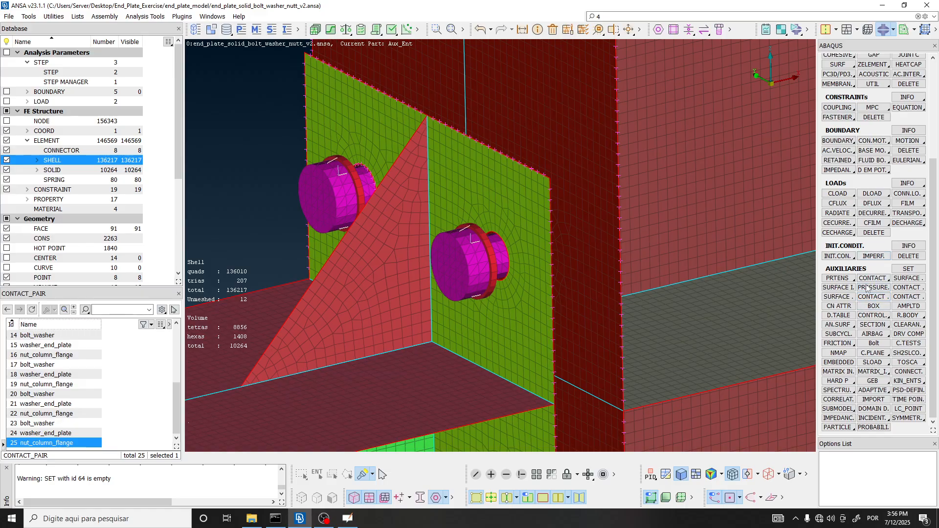
pyautogui.scroll(-5, 512, 173)
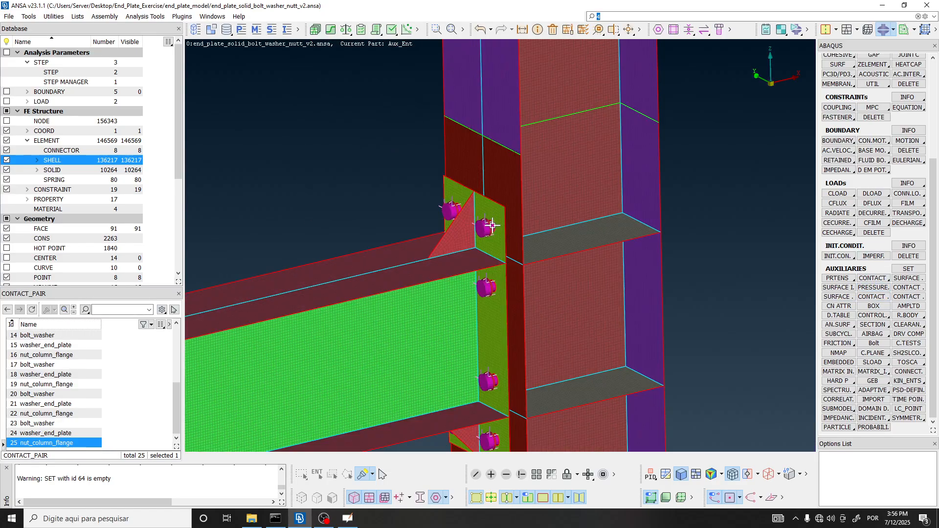
pyautogui.keyDown('ctrl'); pyautogui.moveTo(512, 173); pyautogui.dragTo(509, 153); pyautogui.keyUp('ctrl')
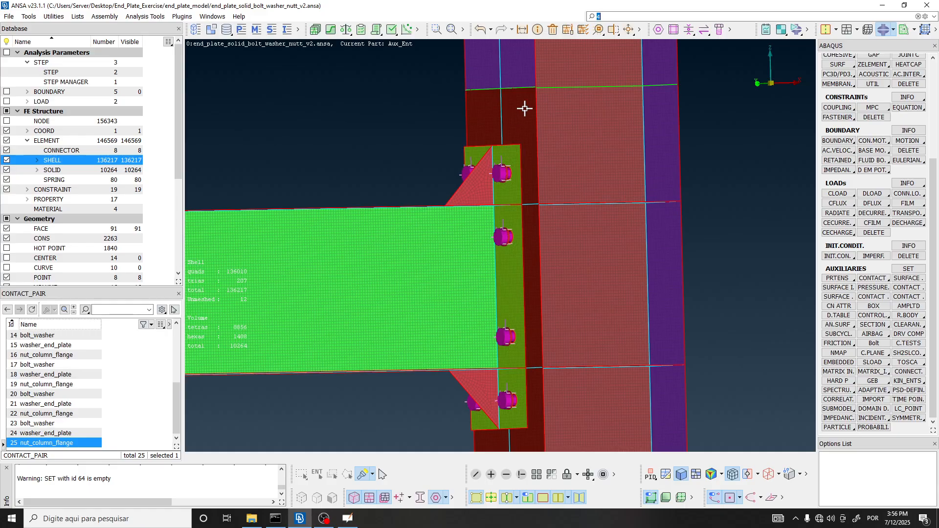
pyautogui.click(640, 30)
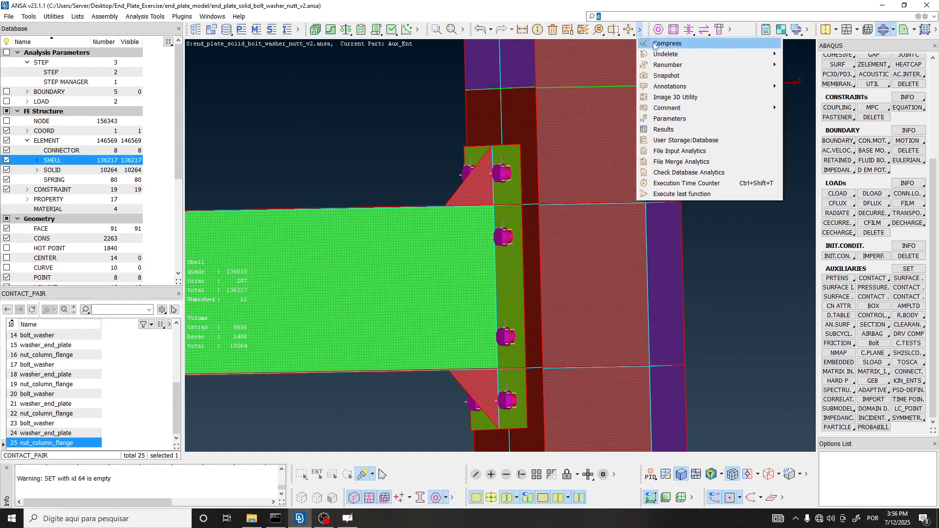
pyautogui.click(654, 44)
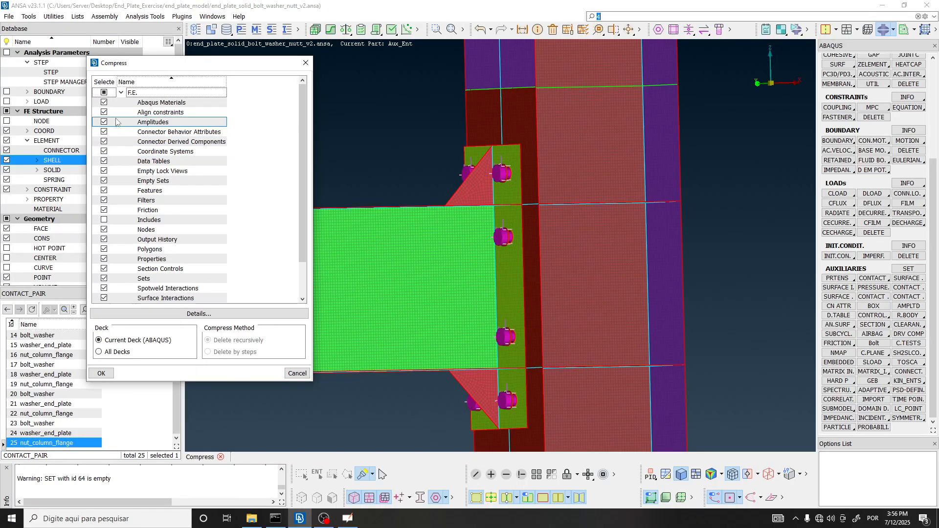
pyautogui.click(184, 314)
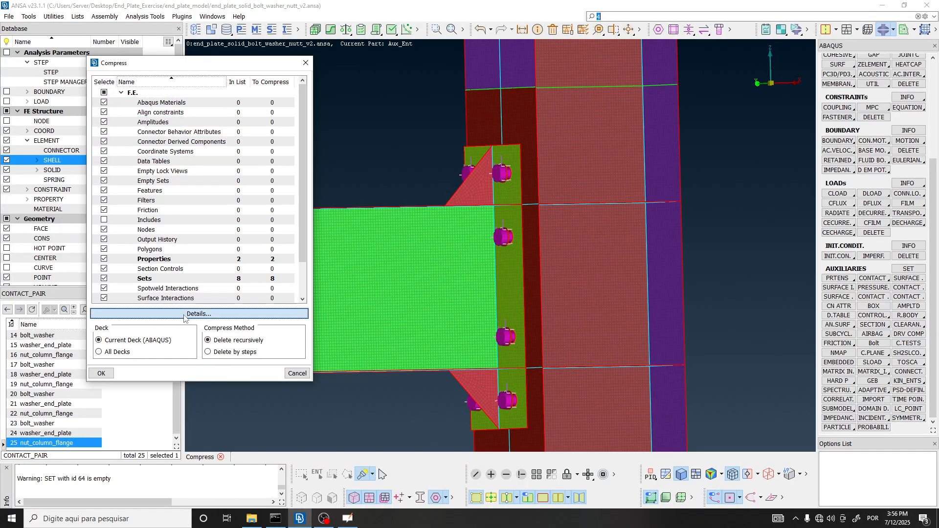
pyautogui.click(100, 352)
pyautogui.click(104, 93)
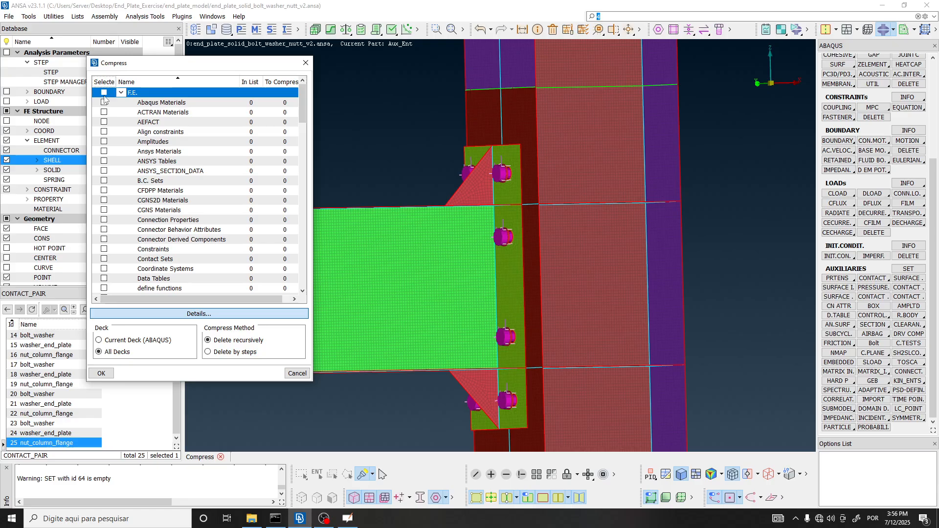
pyautogui.click(104, 96)
# Review the unused materials, properties and sets listed for compression and run the Compress
pyautogui.scroll(-1, 277, 132)
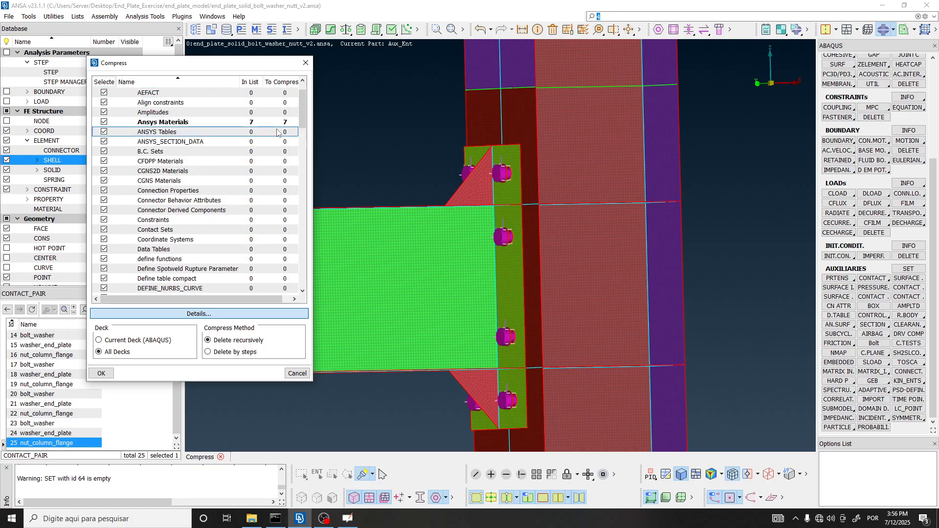
pyautogui.scroll(-8, 277, 132)
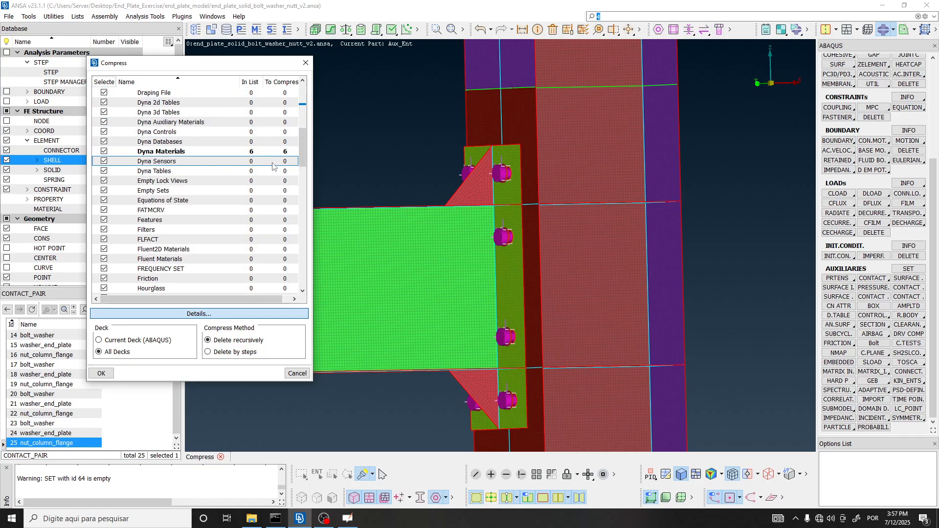
pyautogui.scroll(-10, 272, 167)
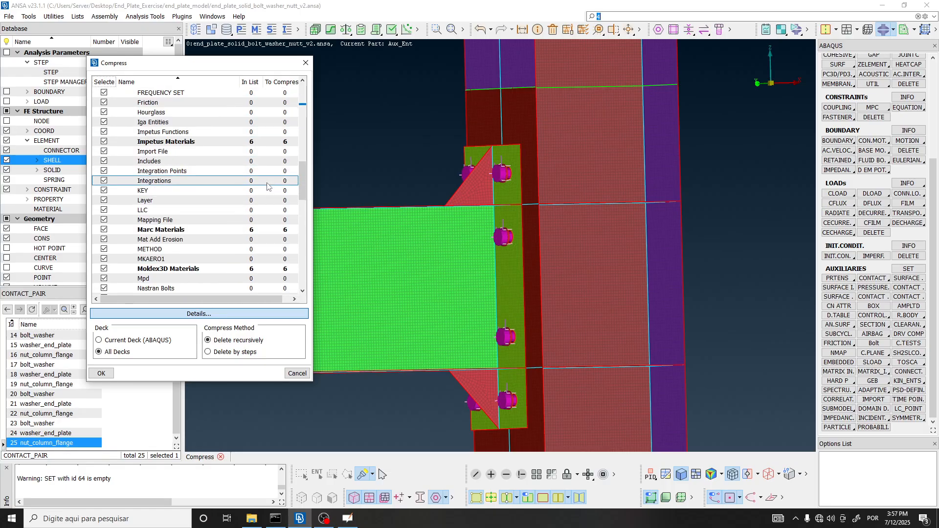
pyautogui.scroll(-13, 264, 191)
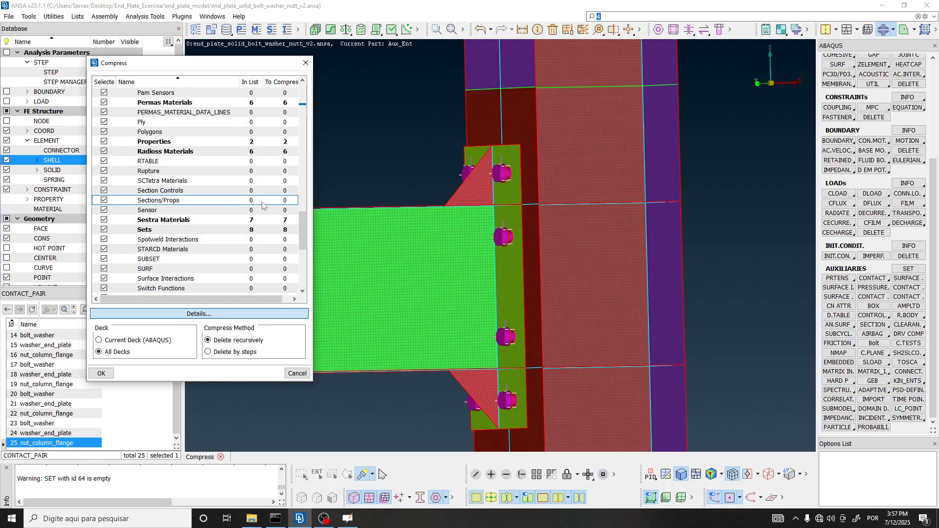
pyautogui.click(100, 374)
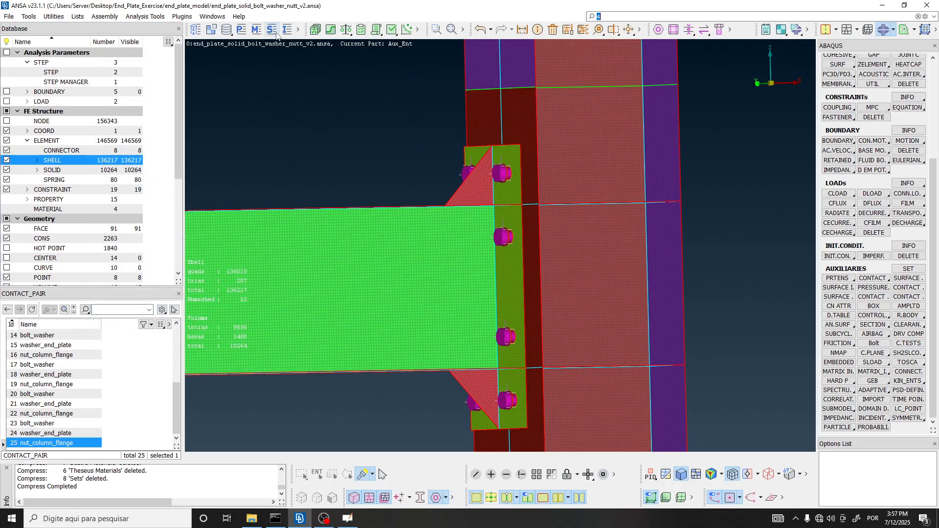
# Mark the standard_steel and bolt_material materials as defined in the materials list
pyautogui.click(257, 29)
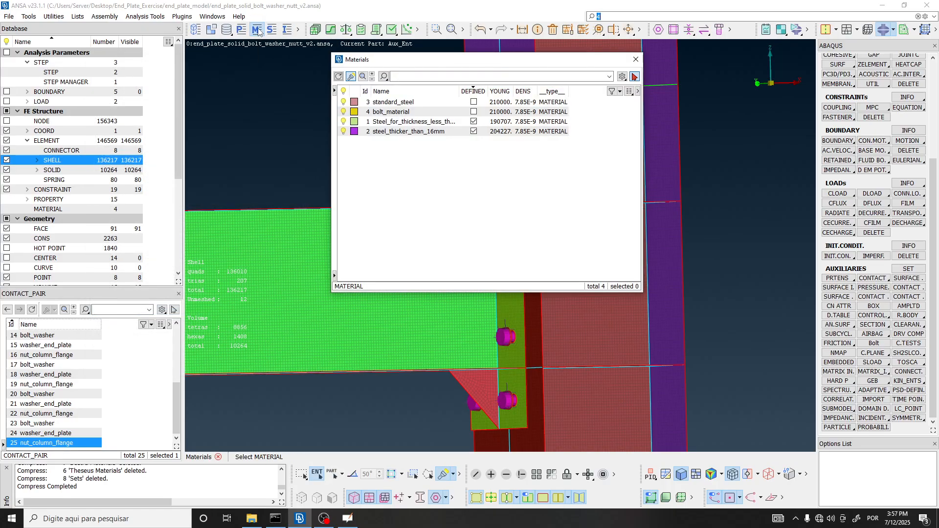
pyautogui.moveTo(405, 68); pyautogui.dragTo(146, 72)
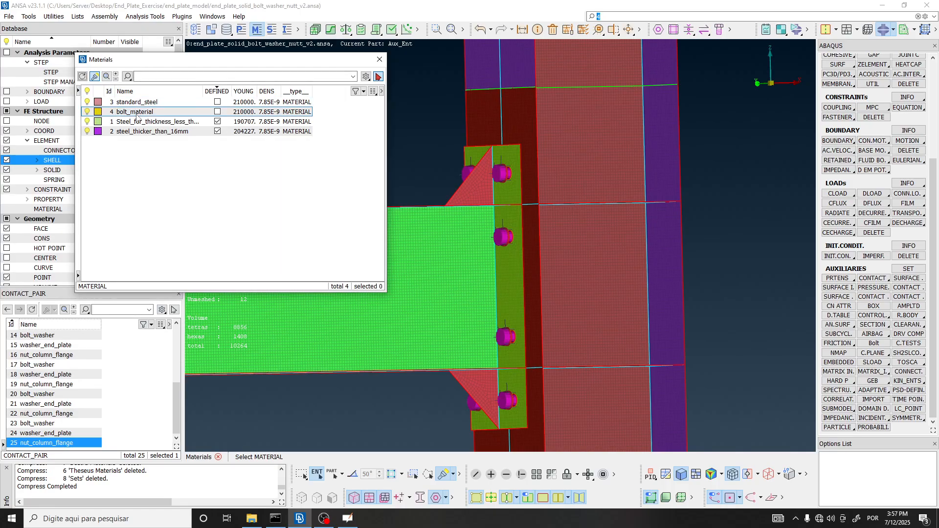
pyautogui.click(138, 113)
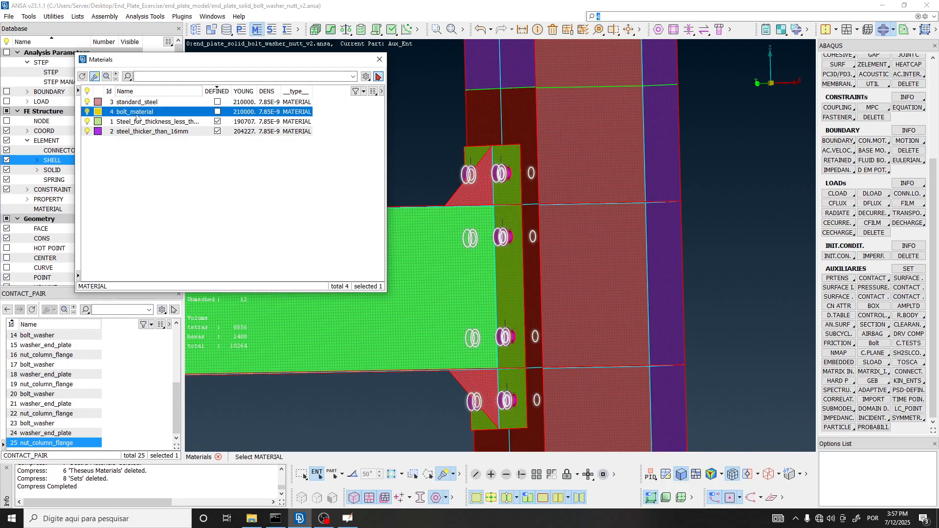
pyautogui.click(141, 104)
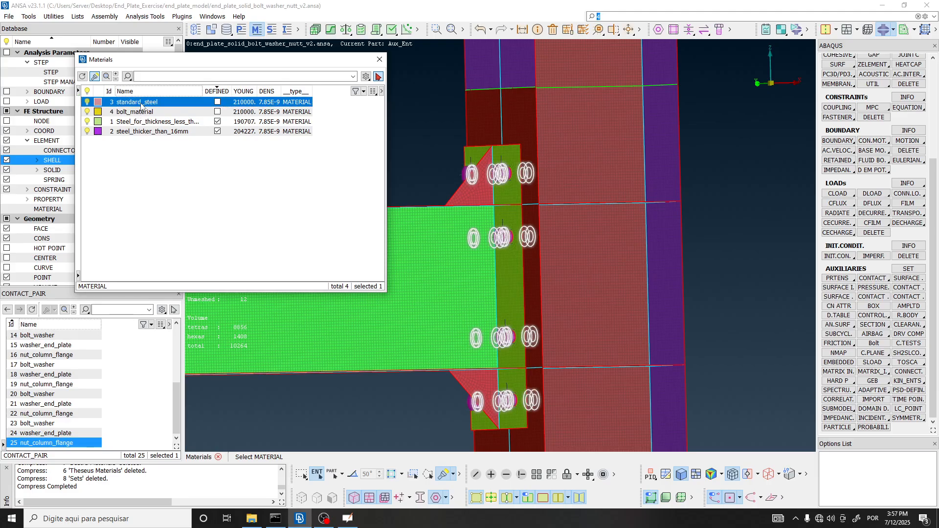
pyautogui.click(217, 103)
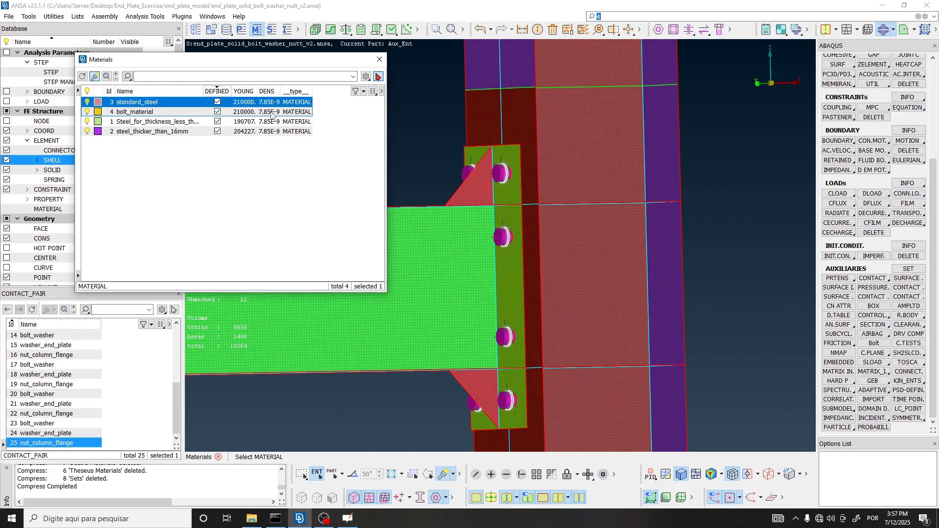
# Highlight the parts using bolt_material, examine them at the bolts, and close the materials list
pyautogui.click(151, 113)
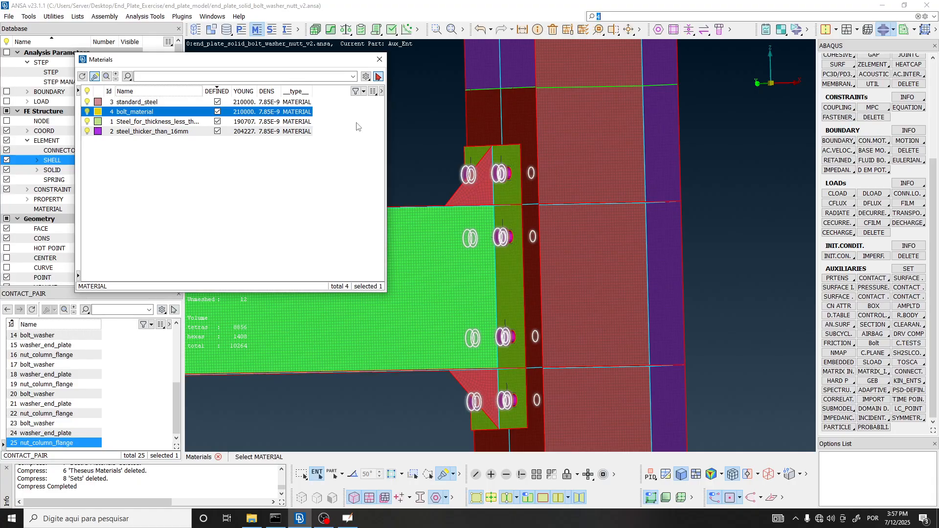
pyautogui.scroll(10, 491, 161)
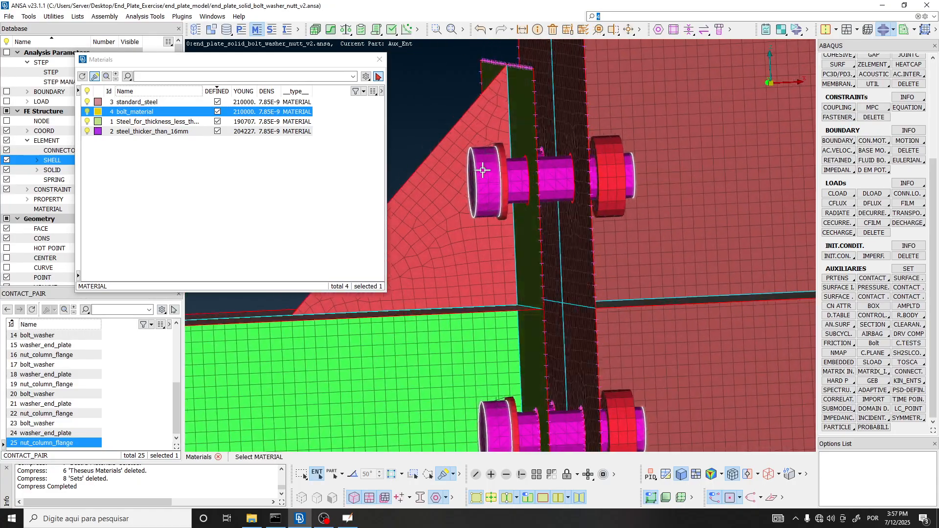
pyautogui.keyDown('ctrl'); pyautogui.moveTo(482, 170); pyautogui.dragTo(492, 205); pyautogui.keyUp('ctrl')
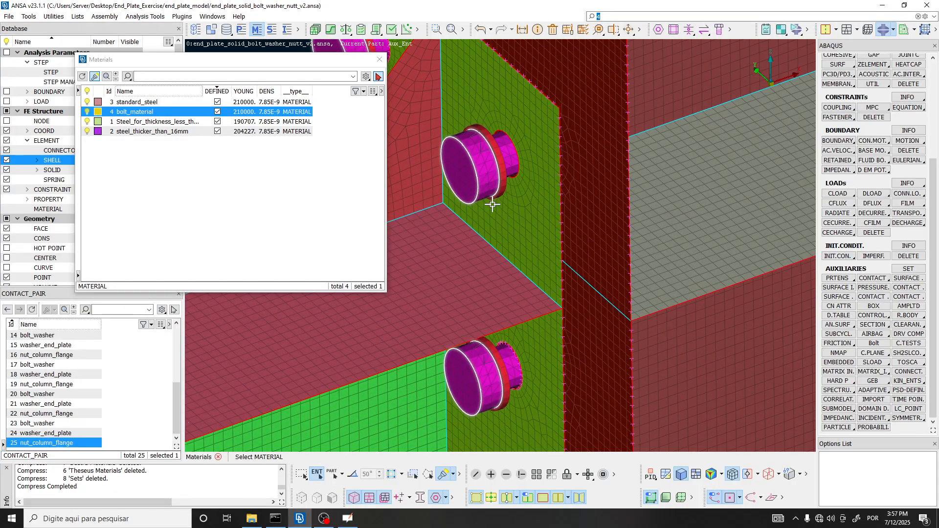
pyautogui.scroll(-3, 492, 205)
pyautogui.scroll(-3, 495, 177)
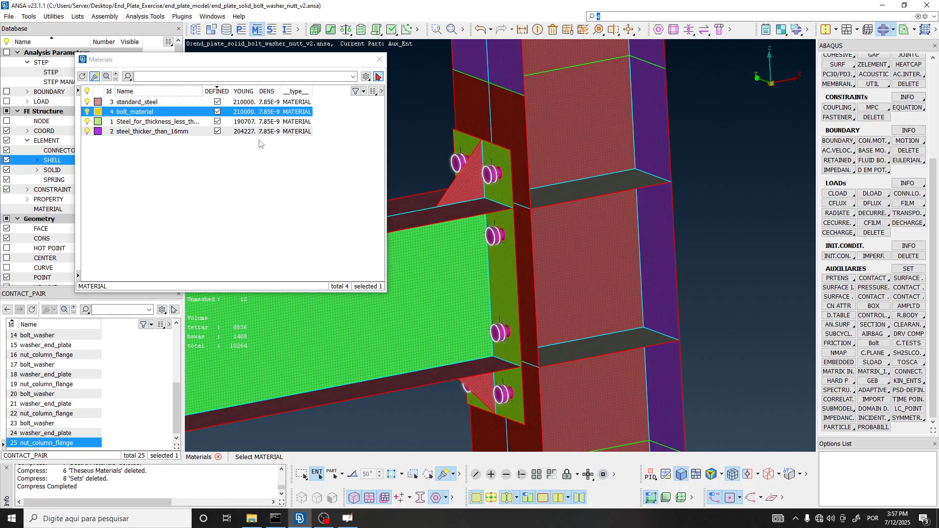
pyautogui.scroll(-3, 465, 166)
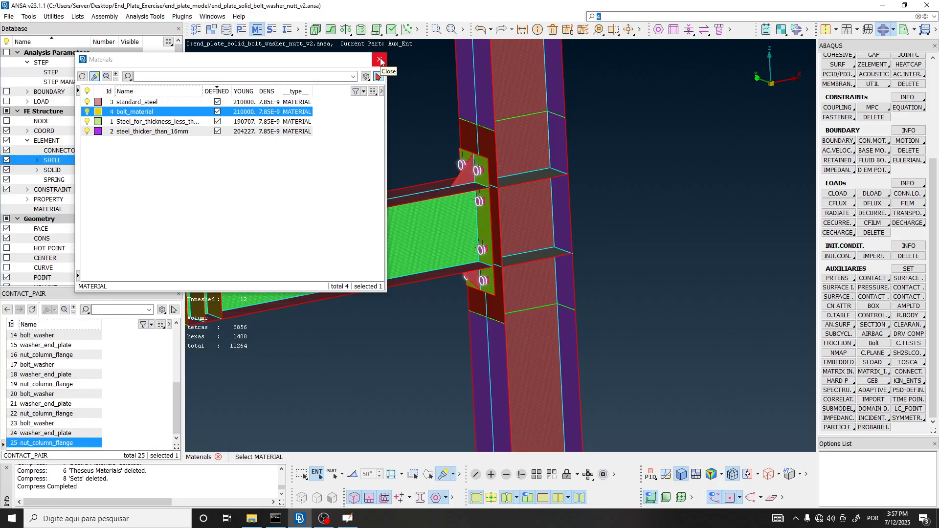
pyautogui.click(380, 59)
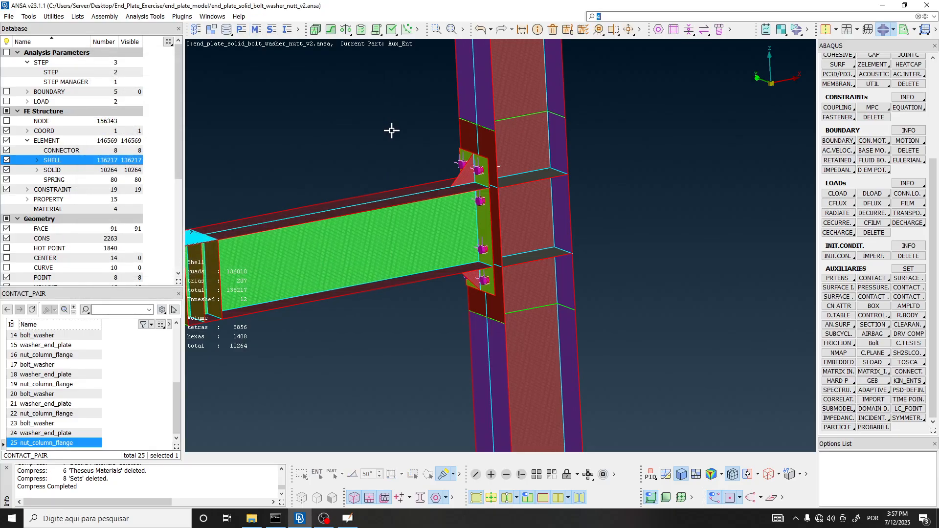
pyautogui.keyDown('ctrl'); pyautogui.moveTo(420, 147); pyautogui.dragTo(453, 168); pyautogui.keyUp('ctrl')
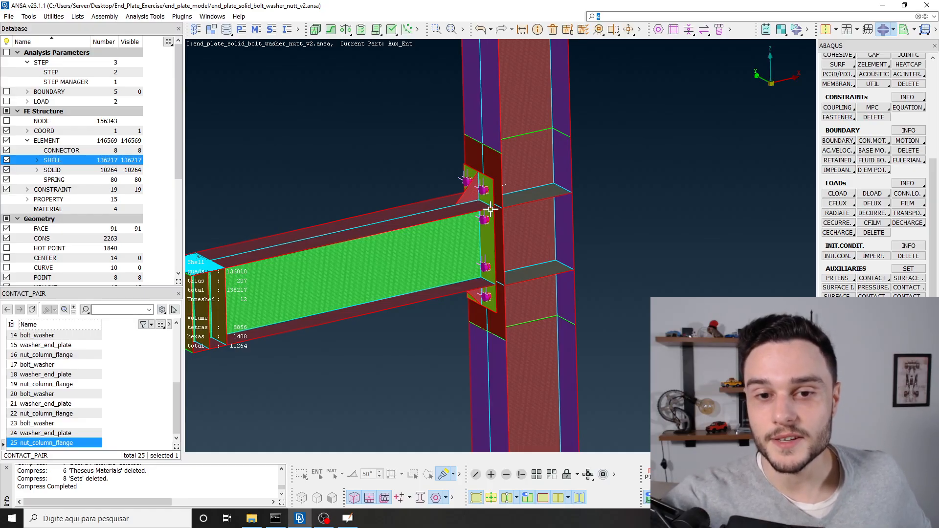
pyautogui.scroll(-5, 493, 196)
pyautogui.scroll(5, 490, 201)
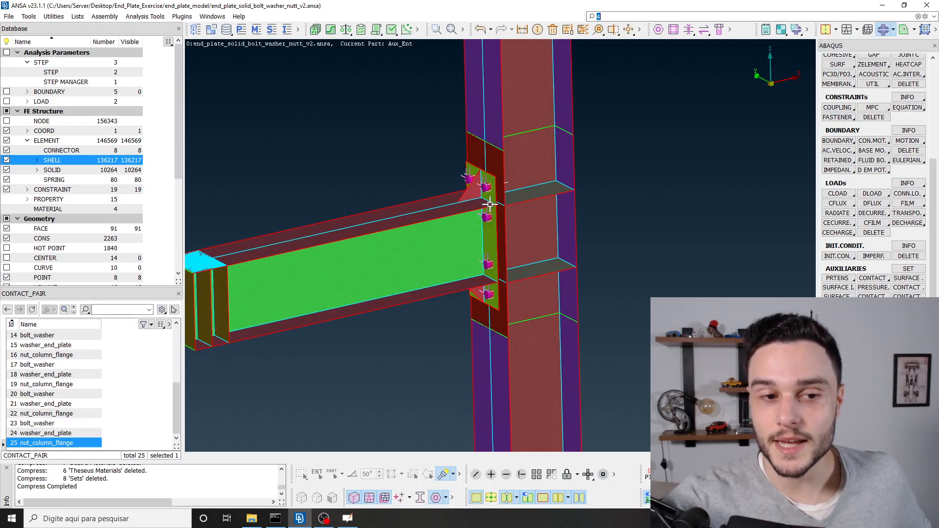
pyautogui.scroll(-5, 546, 246)
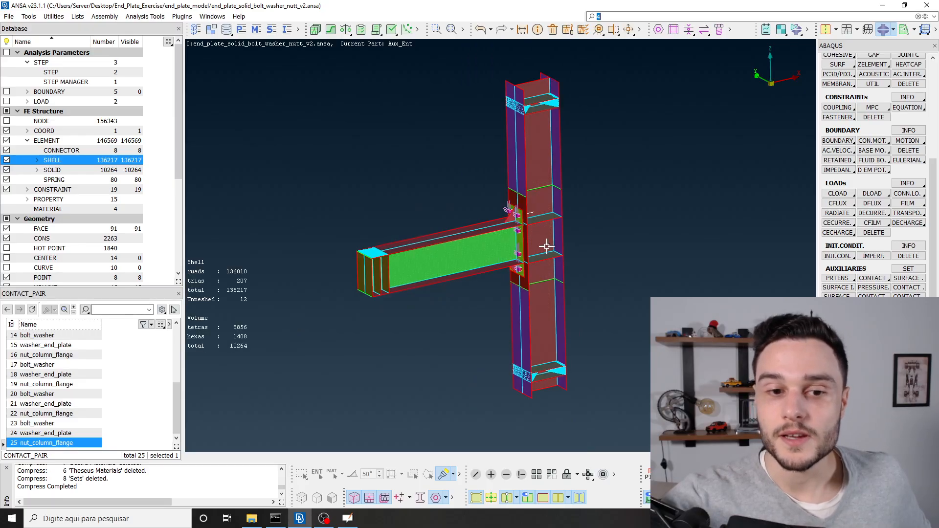